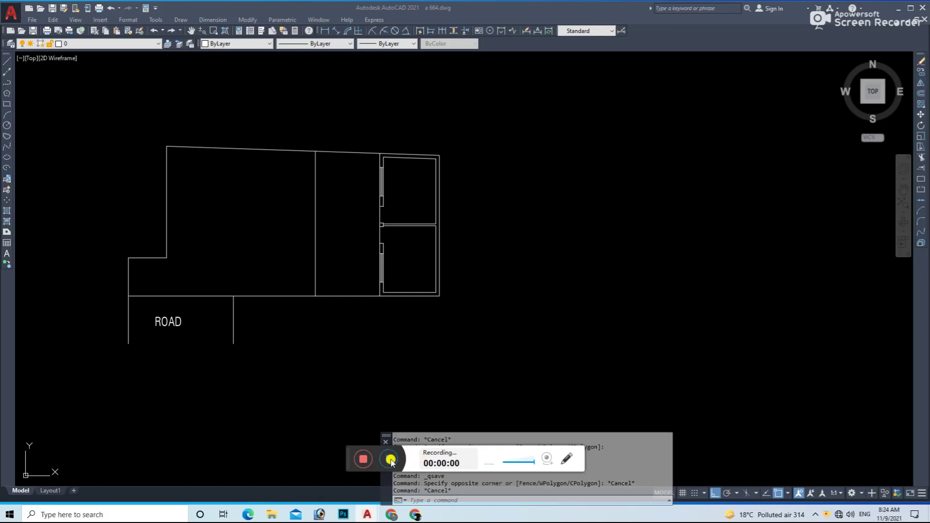
- Offset the top and left outer walls inward to form their inner lines
key("Escape")
key("Escape")
middle_click_drag(325, 345, 369, 347)
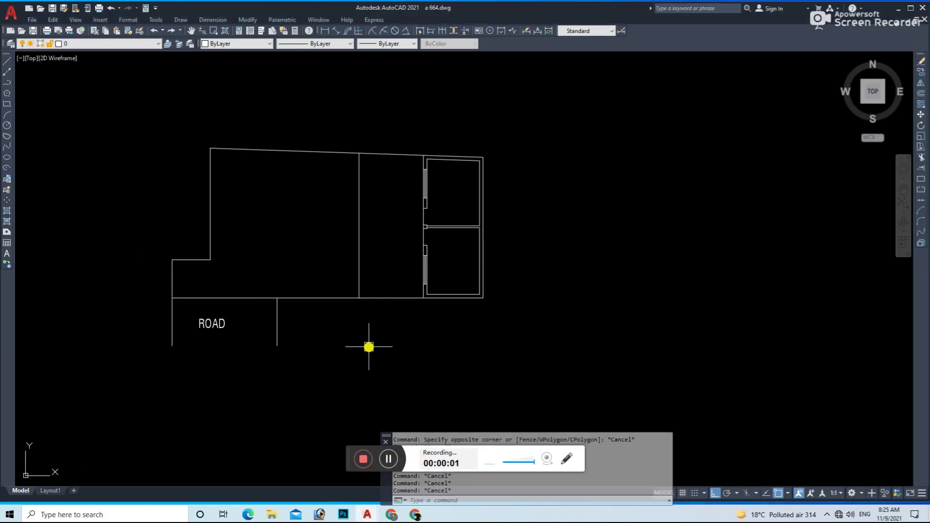
type("o")
key("Return")
left_click(308, 151)
left_click(309, 185)
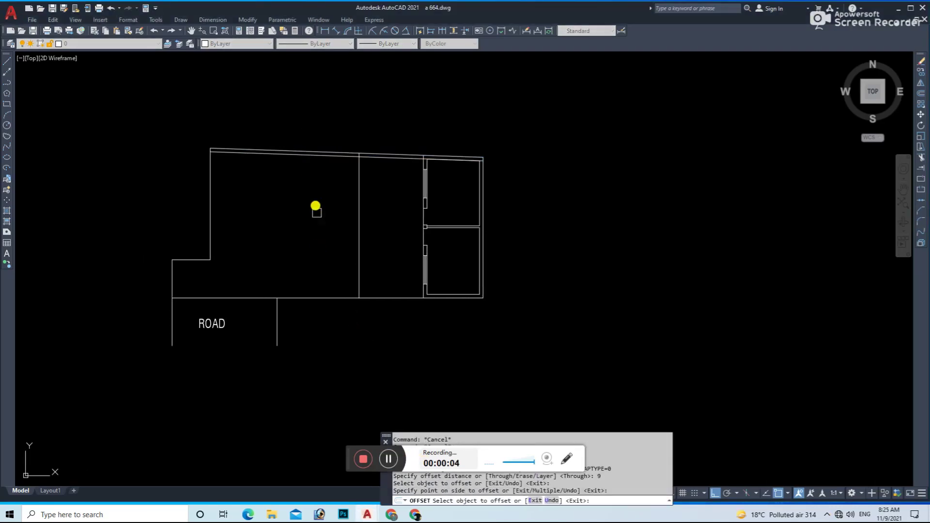
left_click(210, 233)
left_click(252, 232)
- Offset the short step wall and the lower-left wall inward as well
scroll(218, 258, "up", 2)
left_click(187, 260)
left_click(182, 278)
left_click(145, 294)
left_click(172, 295)
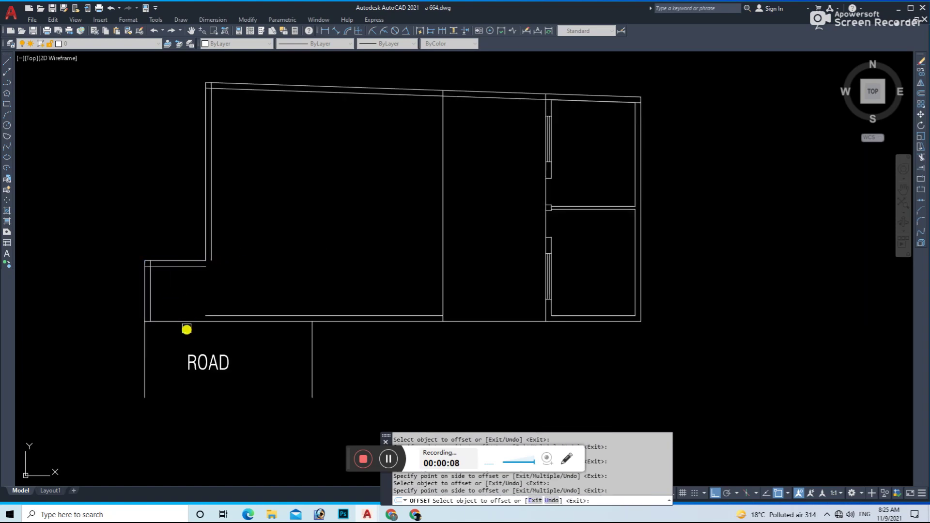
scroll(219, 310, "up", 4)
- Fillet the inner bottom wall lines with zero radius to close the lower corners
type("f")
key("Return")
left_click(206, 327)
left_click(145, 327)
key("Return")
left_click(122, 328)
left_click(46, 264)
key("Return")
- Fillet the inner vertical and top wall lines to close the top corners
left_click(45, 209)
left_click(143, 202)
left_click(201, 195)
scroll(208, 272, "down", 4)
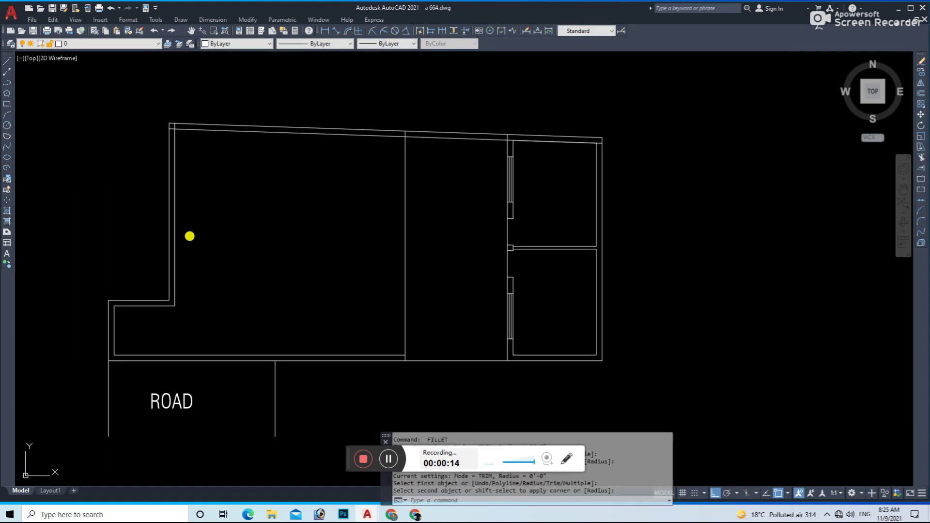
key("Return")
left_click(189, 130)
left_click(513, 145)
key("Return")
scroll(532, 142, "up", 4)
left_click(449, 138)
key("Escape")
- Attempt to extend a lower inner wall line with EXTEND, then cancel
scroll(470, 239, "down", 1)
scroll(437, 260, "down", 3)
scroll(412, 306, "up", 4)
scroll(365, 308, "up", 1)
type("ex")
key("Return")
left_click(214, 290)
key("Escape")
- Try trimming the wall lines, then save the drawing
type("t")
key("Return")
scroll(257, 296, "up", 2)
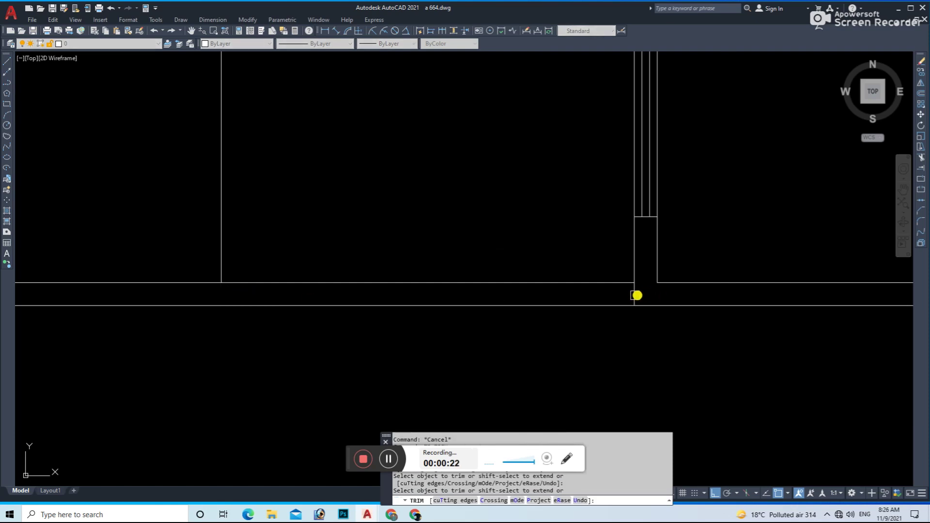
key("Escape")
scroll(637, 295, "down", 4)
key("ctrl+s")
key("Escape")
- Retry trimming, save the drawing again, and clear any active command
type("t")
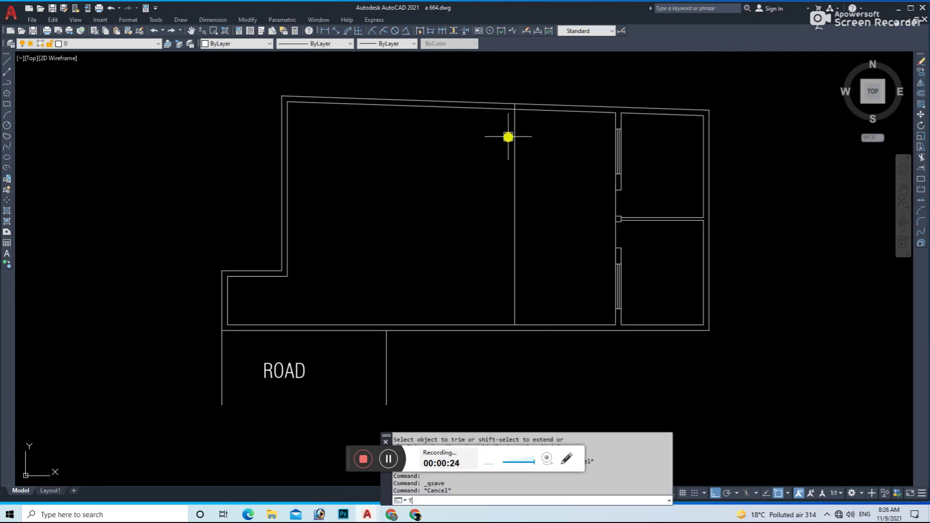
key("Return")
scroll(513, 111, "up", 4)
key("Escape")
scroll(517, 106, "down", 5)
key("ctrl+s")
key("Escape")
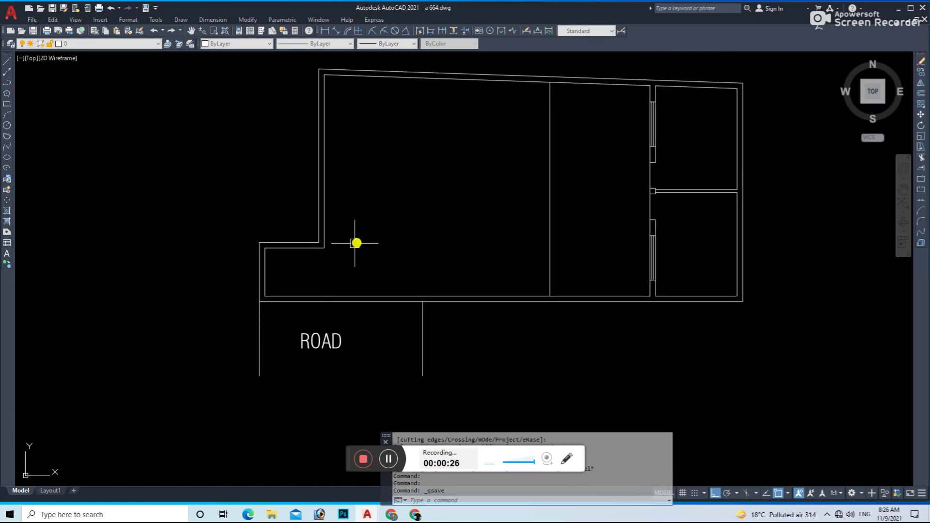
scroll(401, 254, "up", 1)
key("semicolon")
key("Return")
scroll(367, 265, "up", 2)
key("Escape")
- Trim the vertical line between the horizontal walls of the lower-left room
type("l")
key("Return")
key("Escape")
scroll(353, 332, "up", 3)
key("t")
key("Return")
left_click(323, 289)
key("Escape")
left_click(326, 329)
key("Escape")
scroll(368, 291, "down", 4)
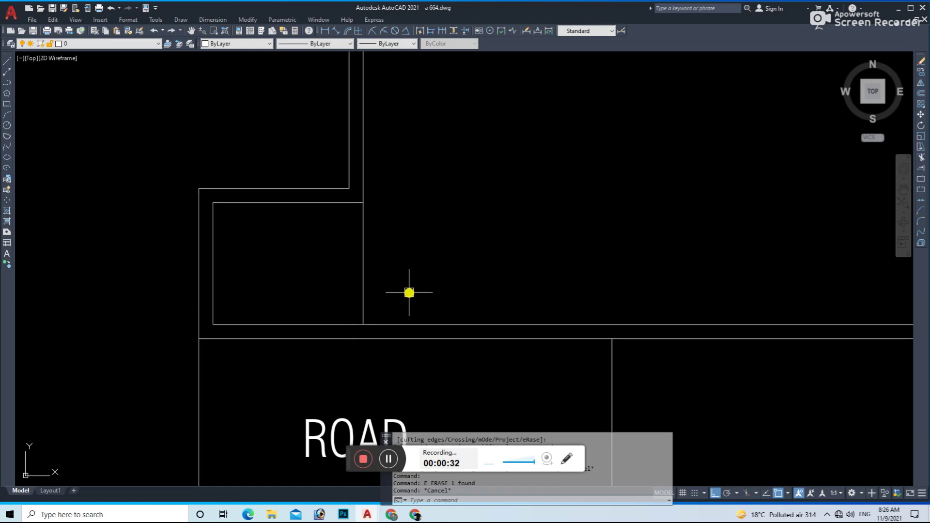
- Offset that vertical line by 4.5
type("o")
key("Return")
key("Return")
left_click(363, 296)
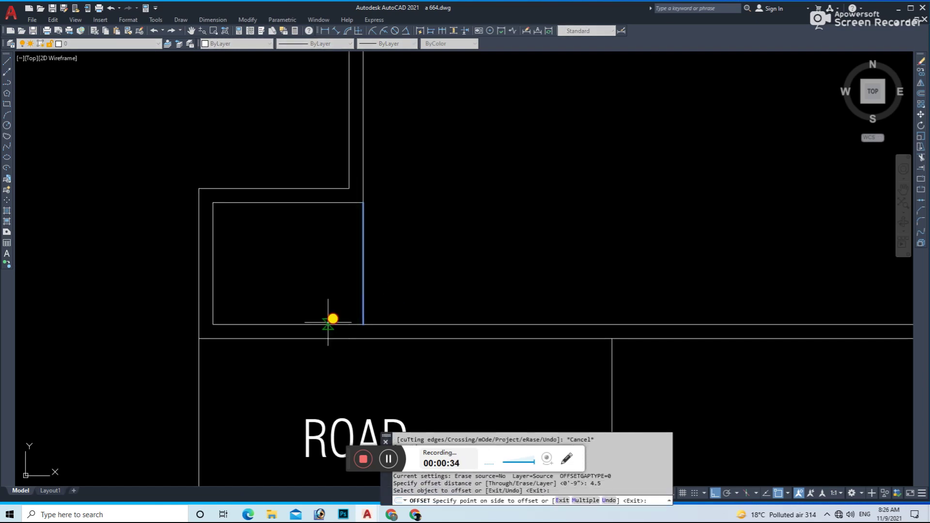
key("Return")
- Trim the offset line's extra segment between the horizontals and save the drawing
key("t")
key("Return")
scroll(359, 315, "up", 3)
left_click(349, 324)
scroll(354, 305, "down", 3)
scroll(338, 237, "up", 3)
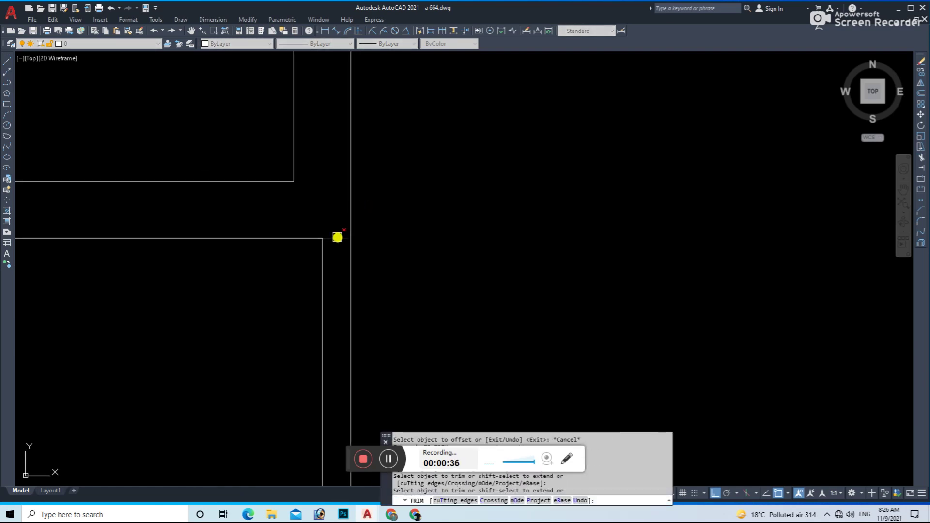
scroll(380, 232, "down", 3)
key("Escape")
key("ctrl+s")
key("Escape")
key("Escape")
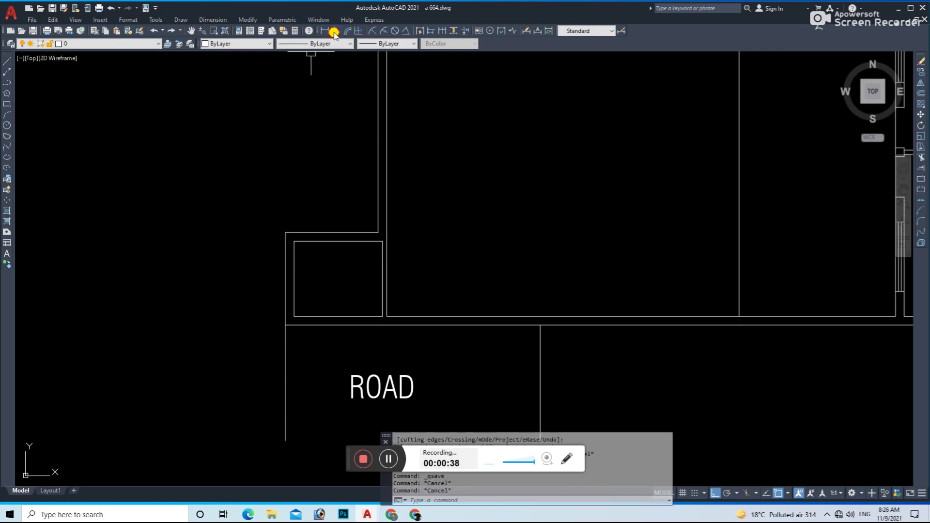
- Check an edge with an aligned dimension and start moving the box's top line
left_click(334, 30)
key("Return")
left_click(294, 281)
key("Escape")
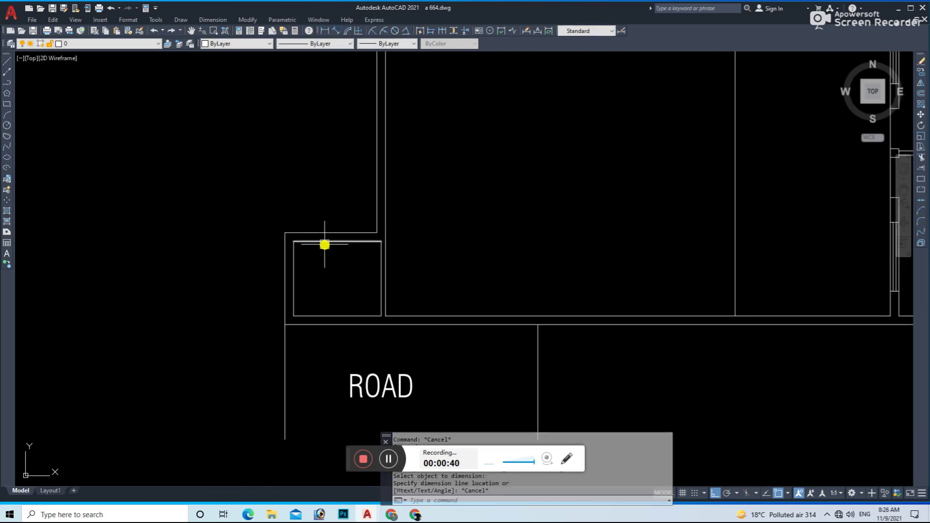
left_click(324, 243)
scroll(334, 270, "up", 4)
type("m")
key("Return")
left_click(344, 304)
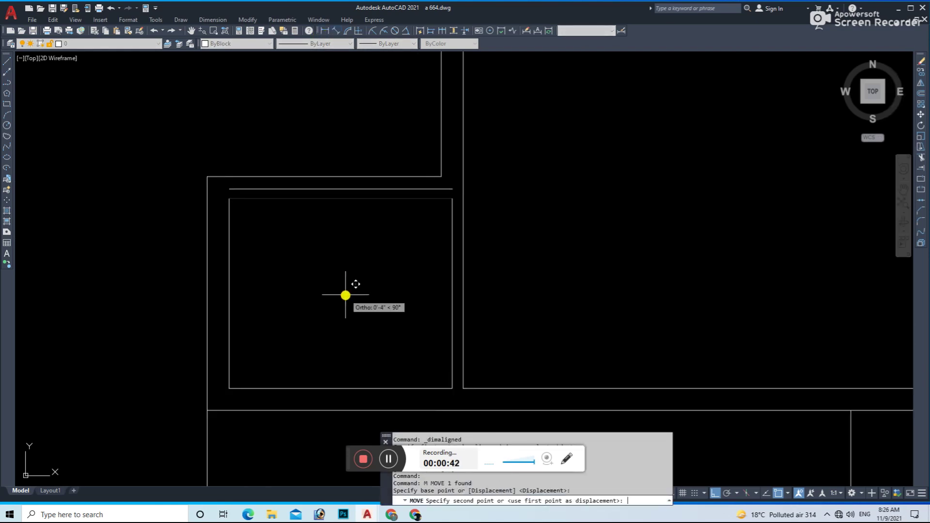
key("Escape")
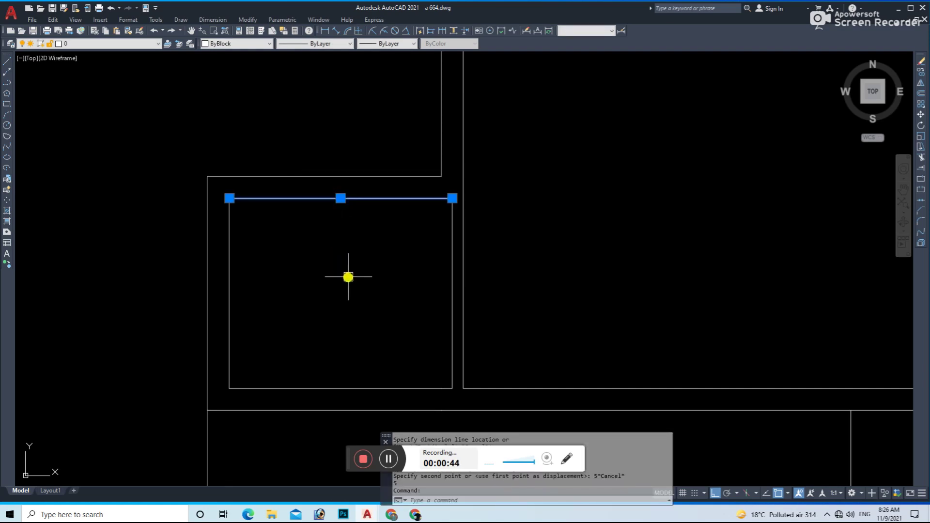
- Move the box's top line by 5 units
type("m")
key("Return")
left_click(348, 291)
type("5")
key("Return")
- Fillet the box's left edge and top line into a closed corner
type("f")
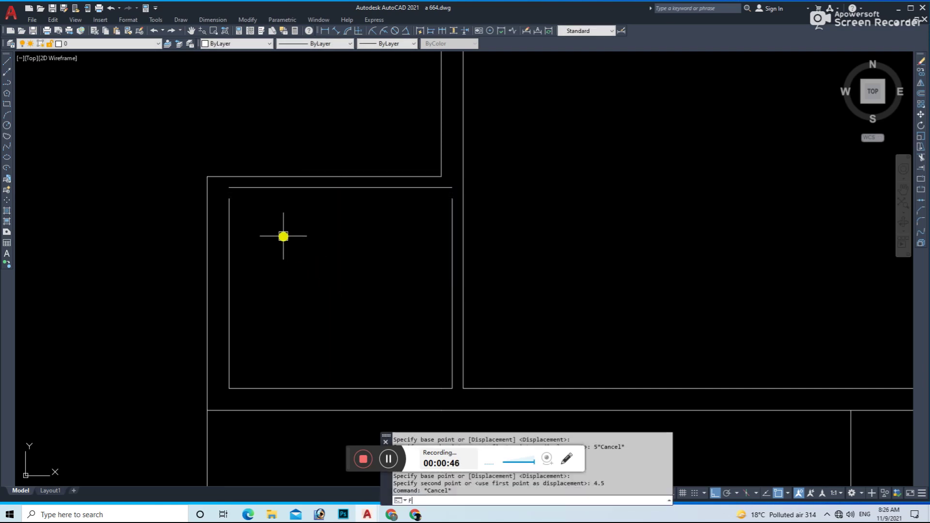
key("Return")
left_click(230, 207)
left_click(293, 189)
key("Return")
left_click(452, 235)
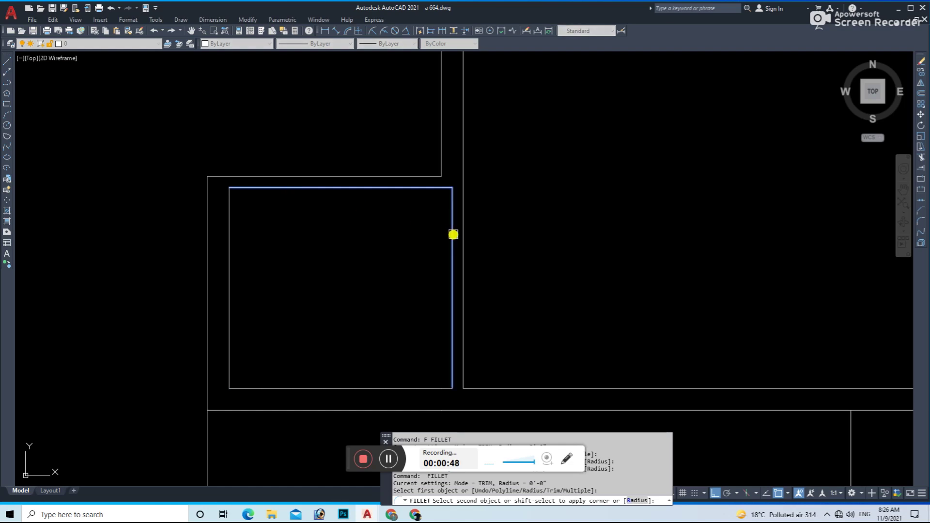
key("Escape")
- Window-select the box's bottom line and move it 4.5 units
left_click_drag(388, 349, 381, 391)
type("m")
key("Return")
left_click(380, 290)
type("4")
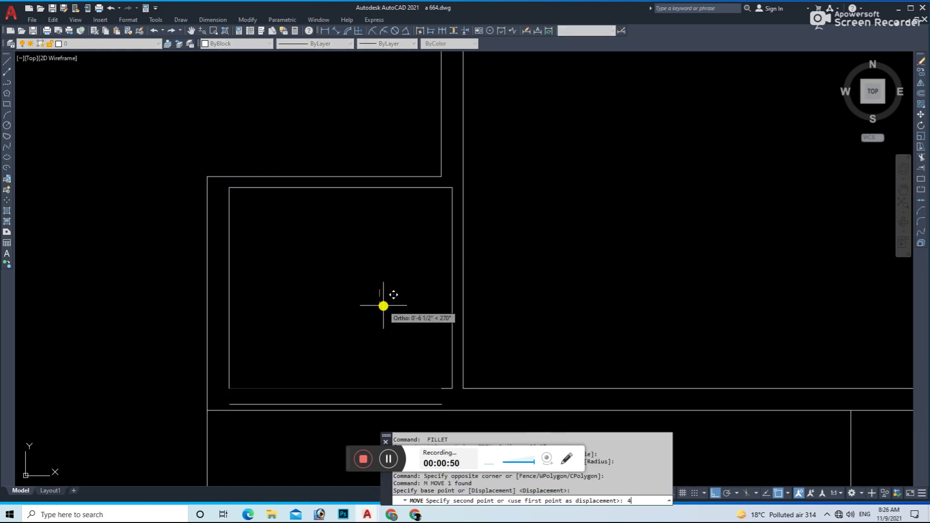
type(".5")
key("Return")
- Fillet the bottom line to close the box's bottom-right corner
type("f")
key("Return")
left_click(271, 400)
left_click(451, 365)
key("Escape")
- Select the leftover stub line and erase it
left_click(417, 335)
type("e")
key("Return")
key("Escape")
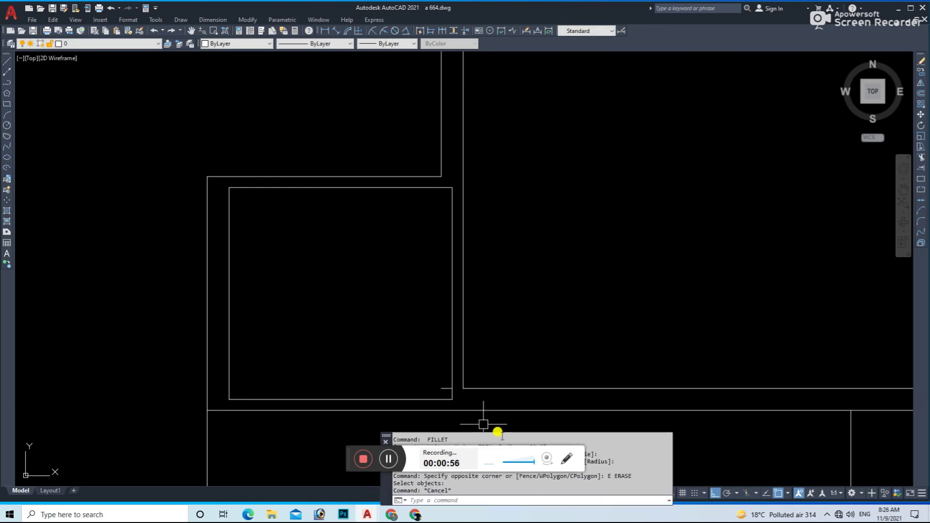
left_click(434, 383)
- Save the drawing and measure the box's bottom and left edges with aligned dimensions
key("Escape")
key("ctrl+s")
key("Escape")
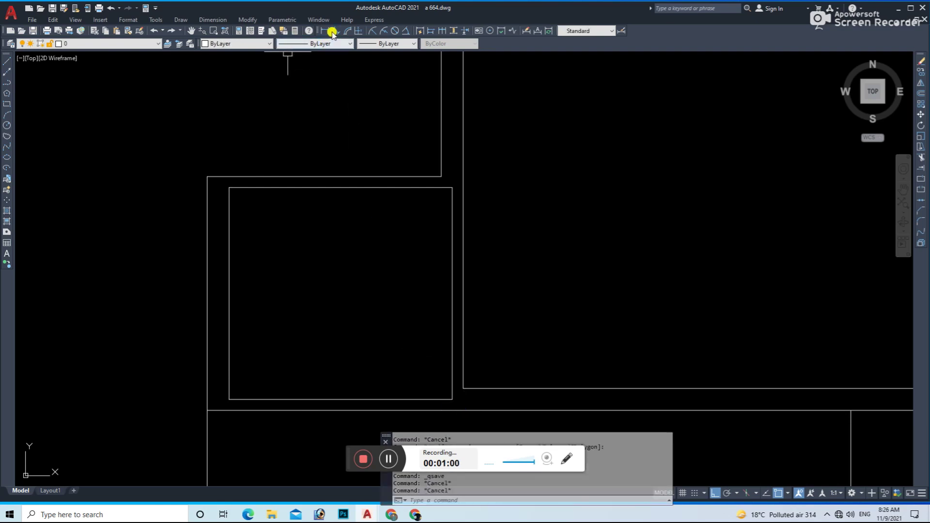
left_click(332, 32)
left_click(382, 394)
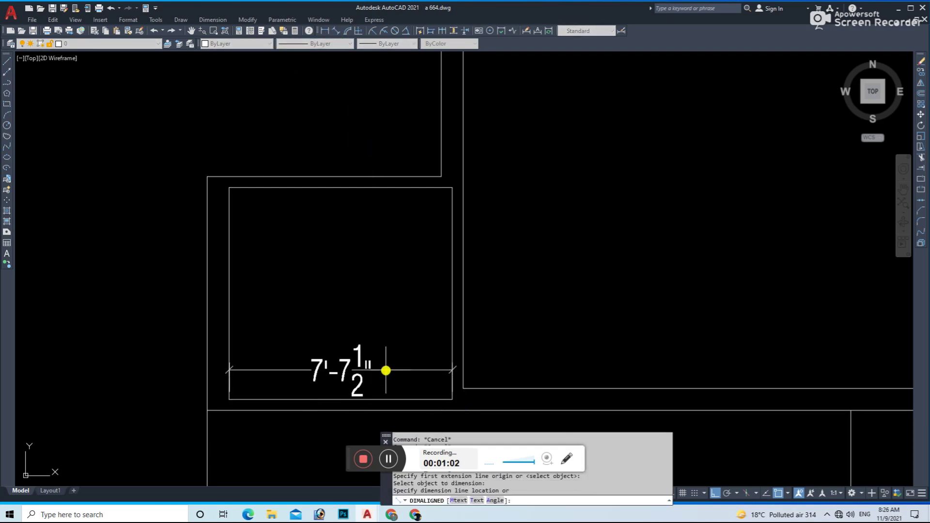
key("Escape")
key("Return")
left_click(229, 274)
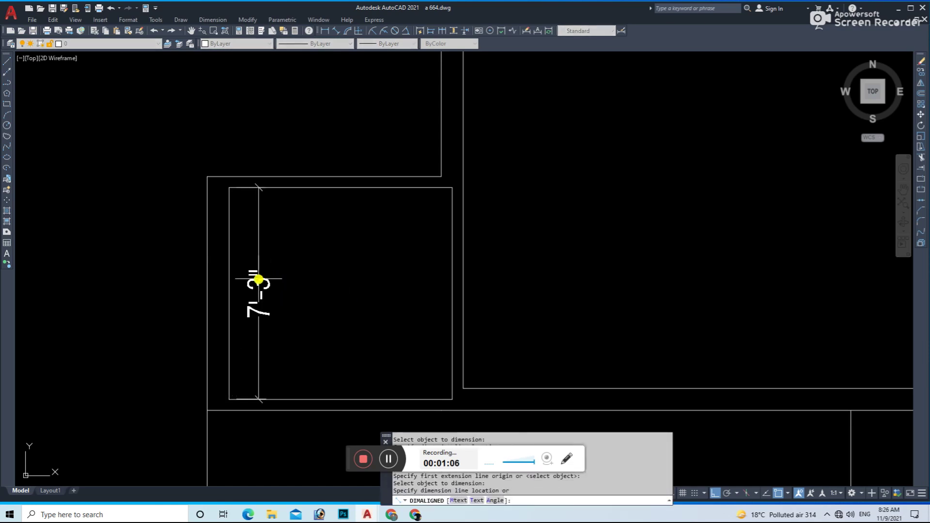
key("Escape")
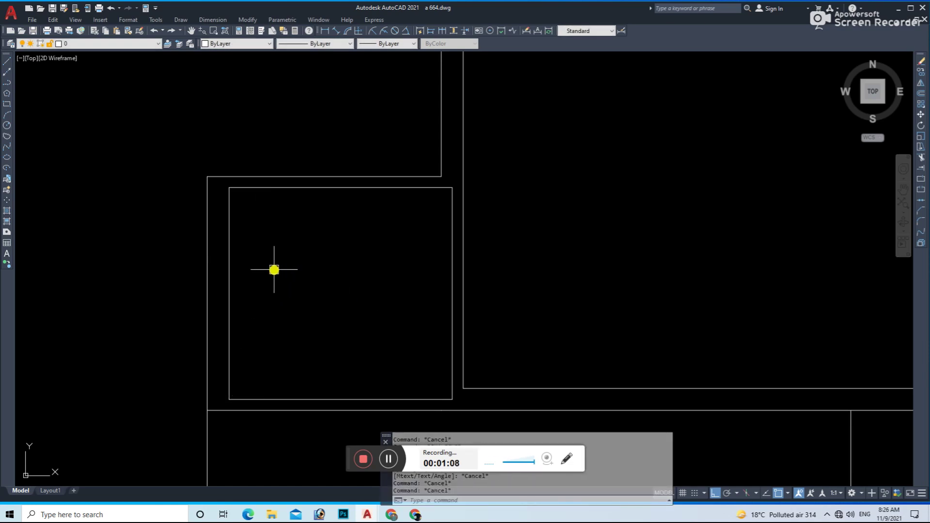
- Offset the box's top edge 2.5' inward, then erase the unwanted copy
type("o")
key("Return")
type("2.5")
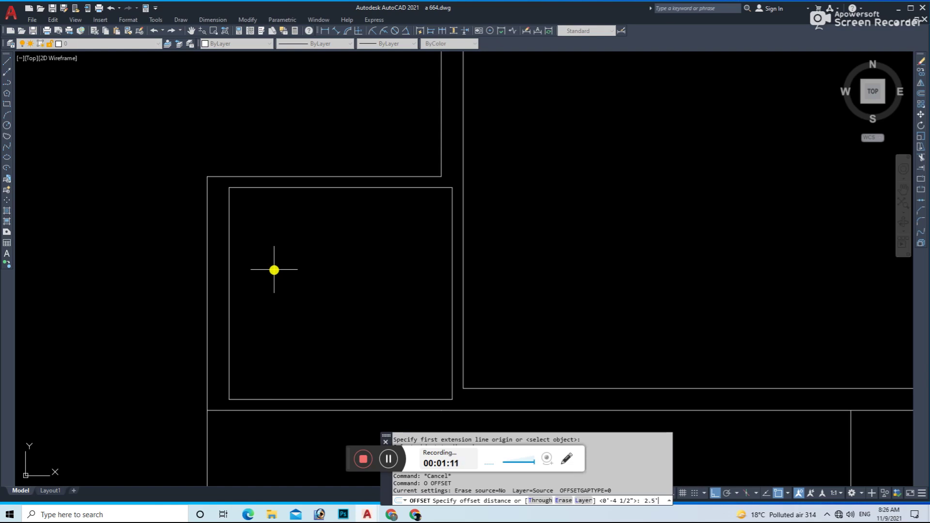
key("Return")
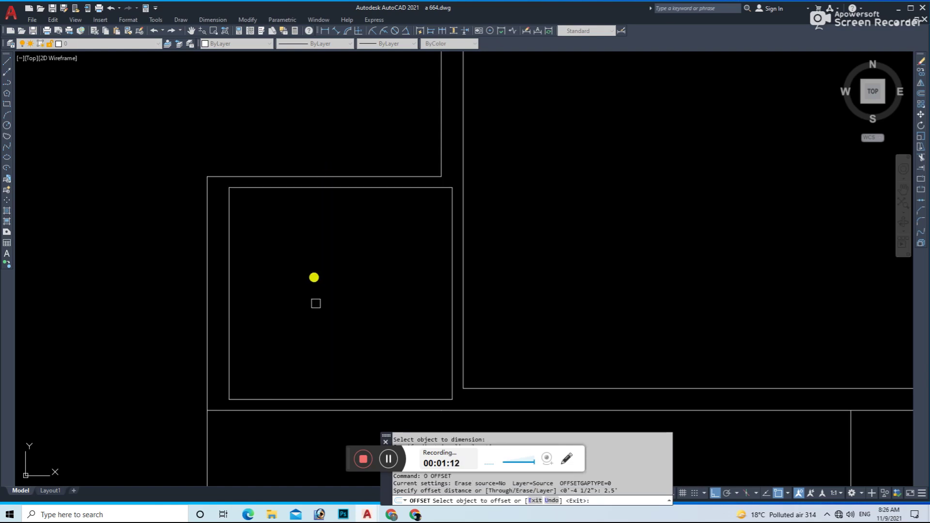
left_click(352, 397)
left_click(368, 290)
left_click(378, 316)
left_click(362, 339)
type("e")
key("Return")
- Offset the box's top edge again to place a new line inside the box
type("o")
key("Return")
- Offset the new line by 4.5 and move both new lines down 6
key("Return")
left_click(349, 187)
left_click(371, 276)
key("Escape")
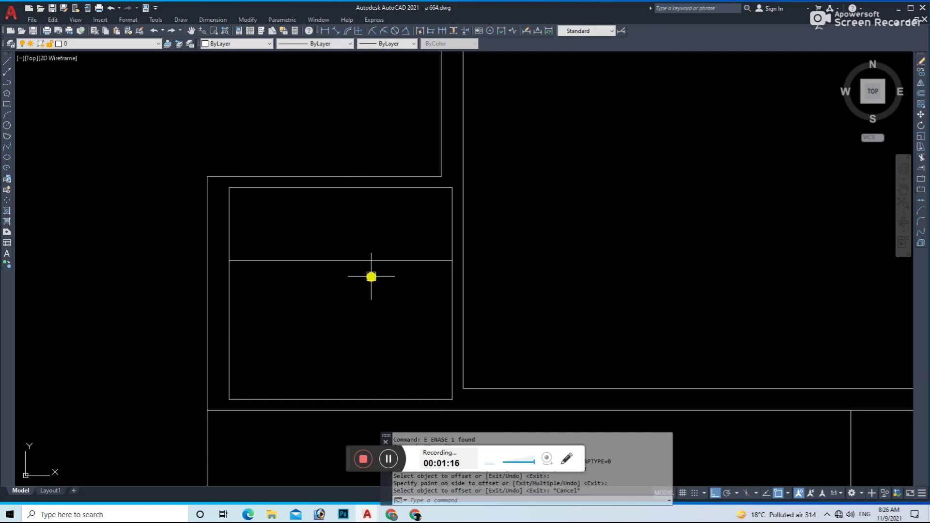
key("Escape")
type("o")
key("Return")
type("4.5")
key("Return")
left_click(354, 263)
left_click(379, 230)
left_click(374, 306)
type("6")
- Check the gap from the box's top edge with an aligned dimension, then try trimming
key("Return")
key("Escape")
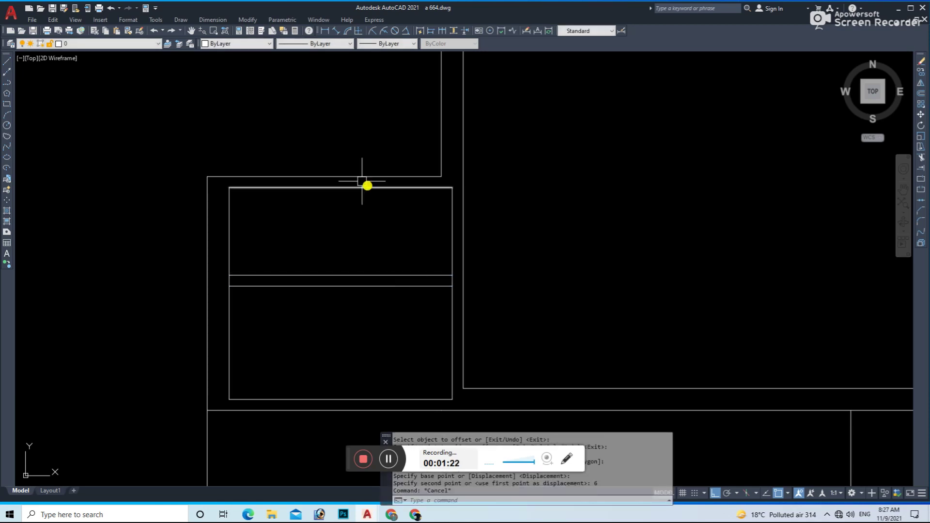
left_click(336, 31)
left_click(351, 188)
left_click(354, 274)
key("Escape")
type("tr")
key("Return")
scroll(228, 284, "up", 5)
scroll(492, 268, "down", 3)
scroll(475, 270, "up", 1)
scroll(439, 298, "down", 2)
key("Escape")
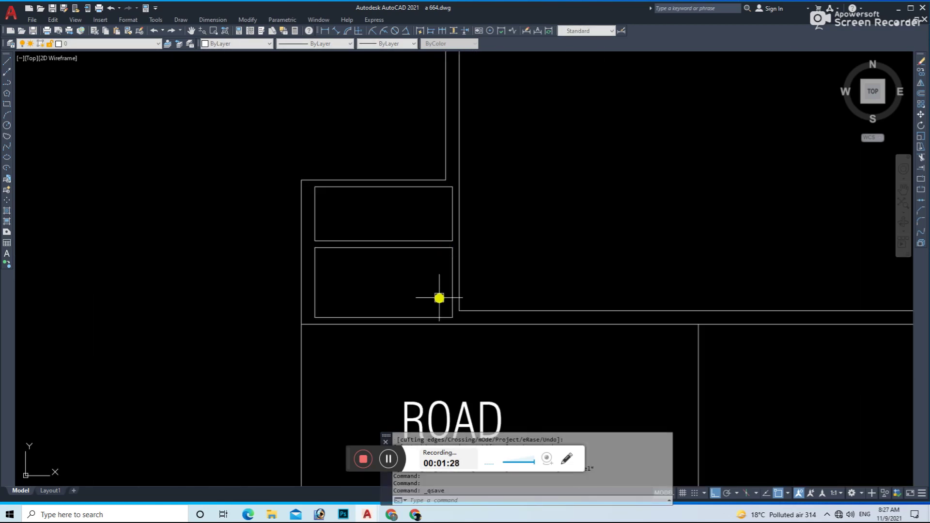
- Offset the lower box's right edge inward by 3 and add a second vertical line
middle_click_drag(389, 181, 373, 201)
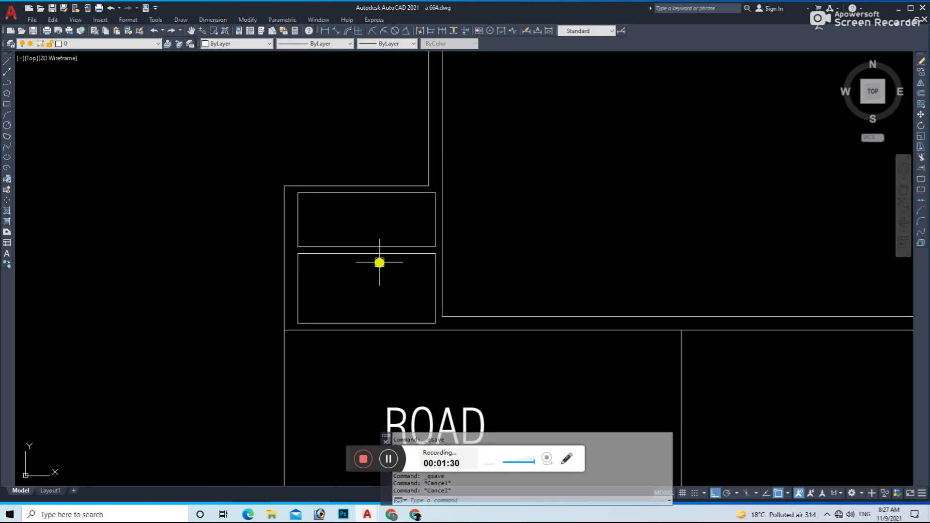
type("o")
key("Return")
type("3")
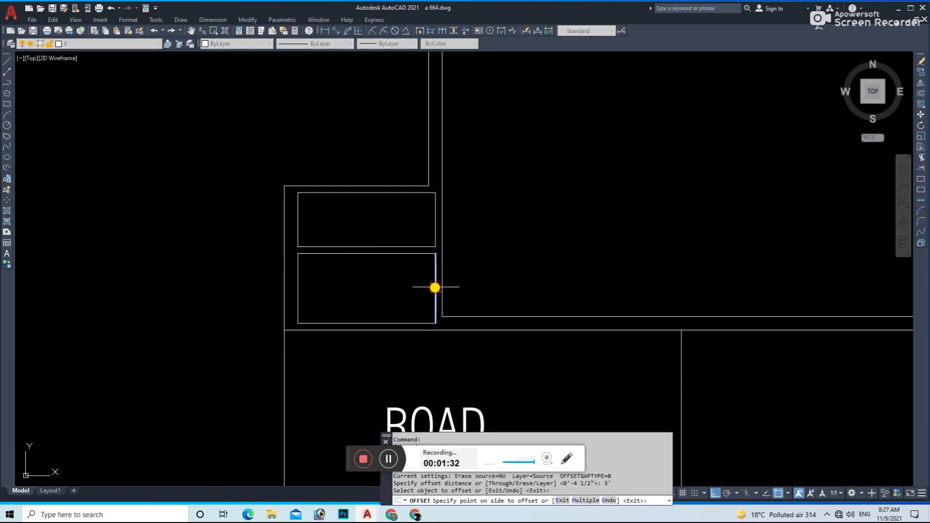
left_click(399, 288)
key("Escape")
key("Escape")
type("o")
key("Return")
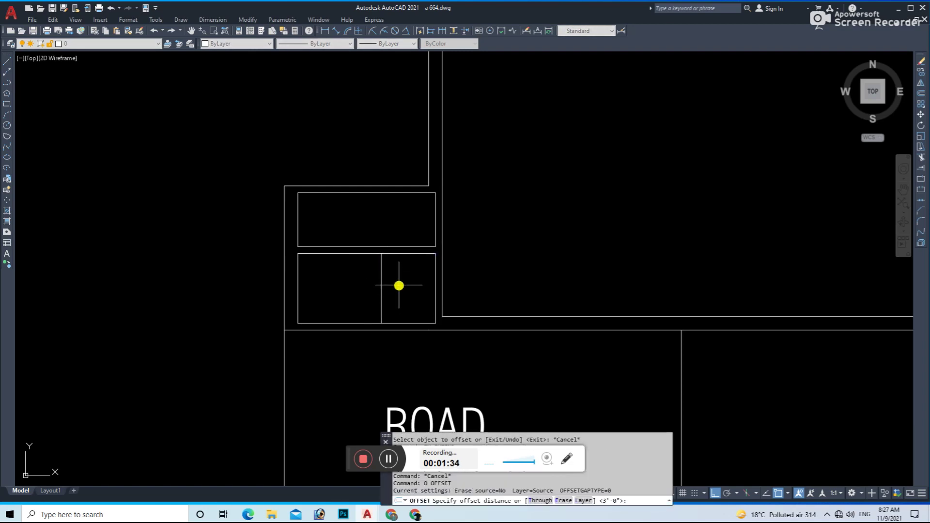
left_click(339, 300)
key("Escape")
- Clean up the segments around the left box with extend and a fence trim
type("ex")
key("Return")
left_click(362, 264, "shift")
key("Escape")
key("Escape")
type("j")
key("Return")
key("Escape")
type("tr")
key("Return")
scroll(378, 244, "up", 4)
left_click_drag(377, 241, 380, 286)
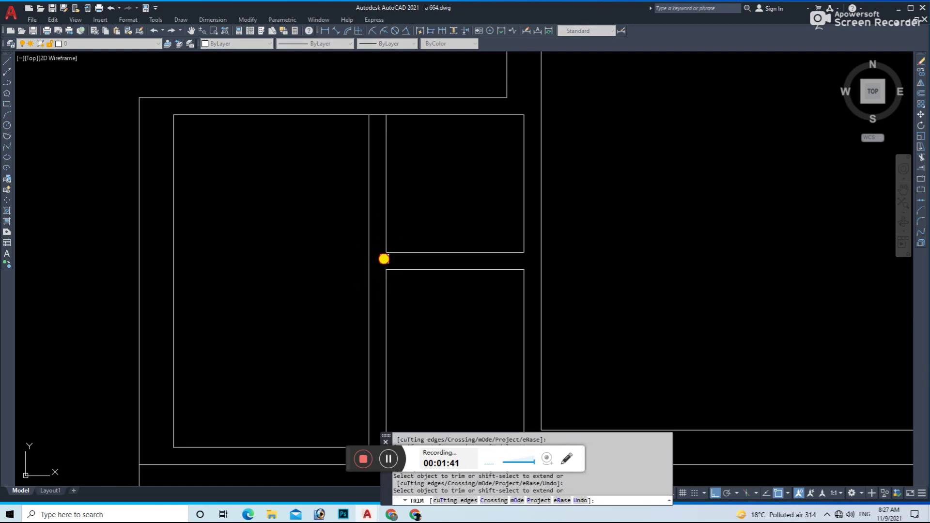
key("Escape")
- Fence-trim the corner wall segments after a cancelled extend attempt
scroll(504, 278, "down", 3)
scroll(459, 214, "up", 3)
type("ex")
key("Return")
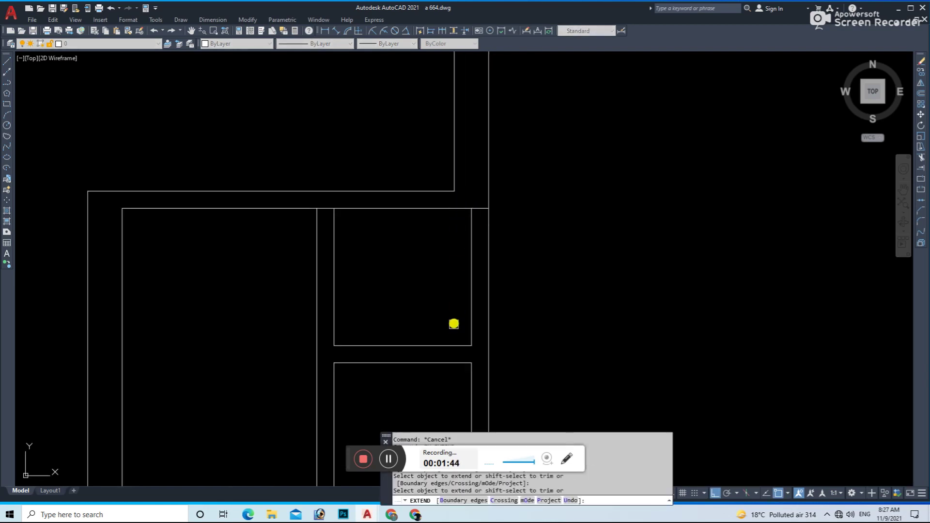
key("Escape")
type("t")
key("Return")
key("Escape")
- Draw a vertical wall line from the corner down along the wall edge
type("l")
key("Return")
left_click(491, 210)
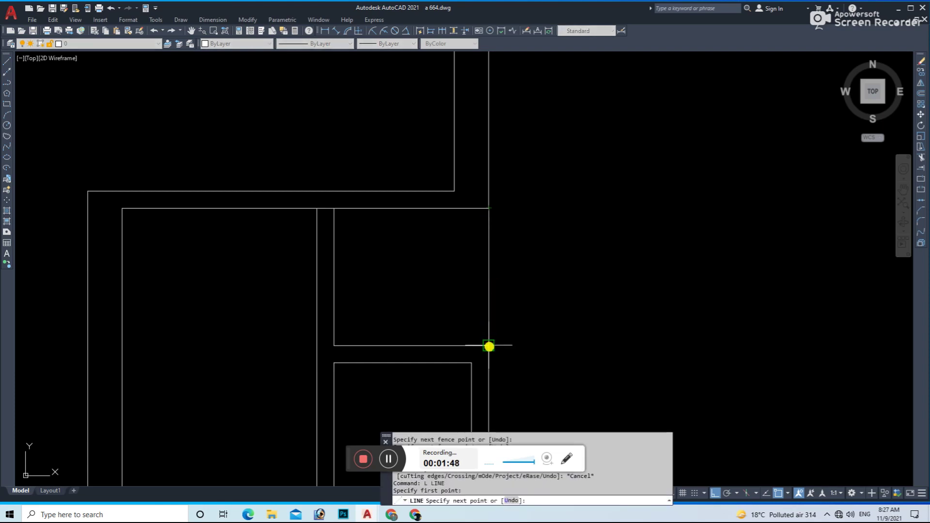
left_click(489, 346)
key("Escape")
type("tr")
key("Return")
scroll(345, 207, "up", 3)
scroll(320, 203, "down", 3)
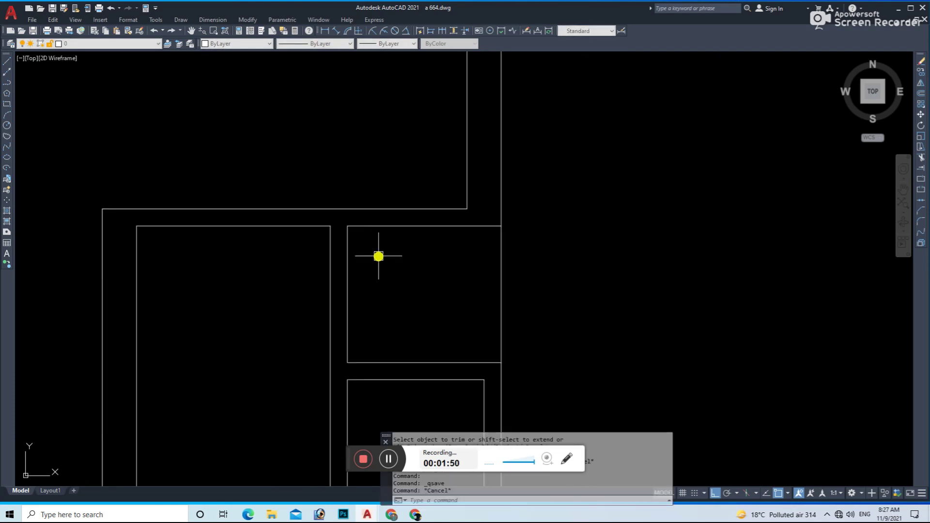
- Offset the wall line 2'6" into the corner and fence-trim the excess
type("o")
key("Return")
type("2.")
key("Return")
left_click(346, 238)
left_click(359, 267)
key("Escape")
key("t")
key("r")
key("Return")
- Draw the vertical wall segment closing the jog and save the drawing
key("Return")
key("Escape")
type("l")
key("Return")
left_click(347, 339)
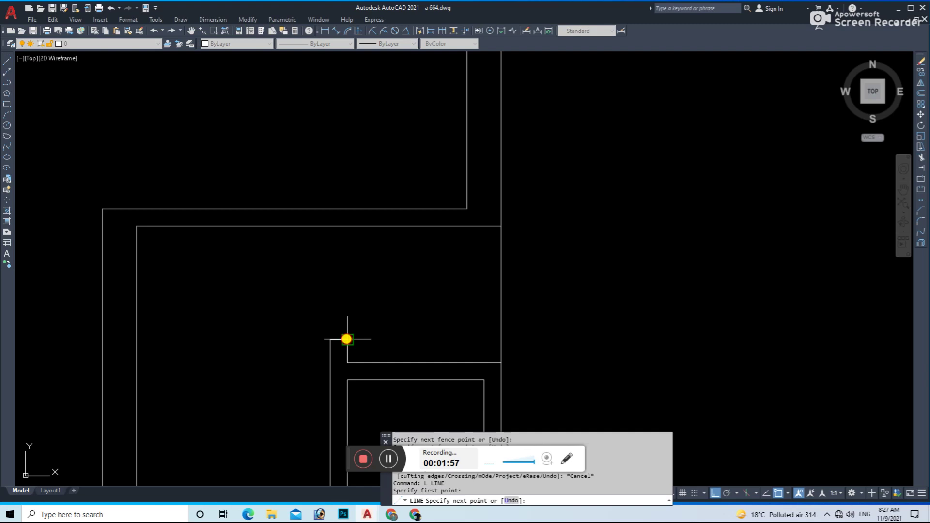
left_click(349, 228)
key("ctrl+s")
middle_click_drag(440, 357, 409, 305)
key("Escape")
type("l")
key("Return")
- Offset the front wall line 2'6" inward to continue the stepped wall
left_click(441, 335)
key("Escape")
type("o")
key("Return")
type("2")
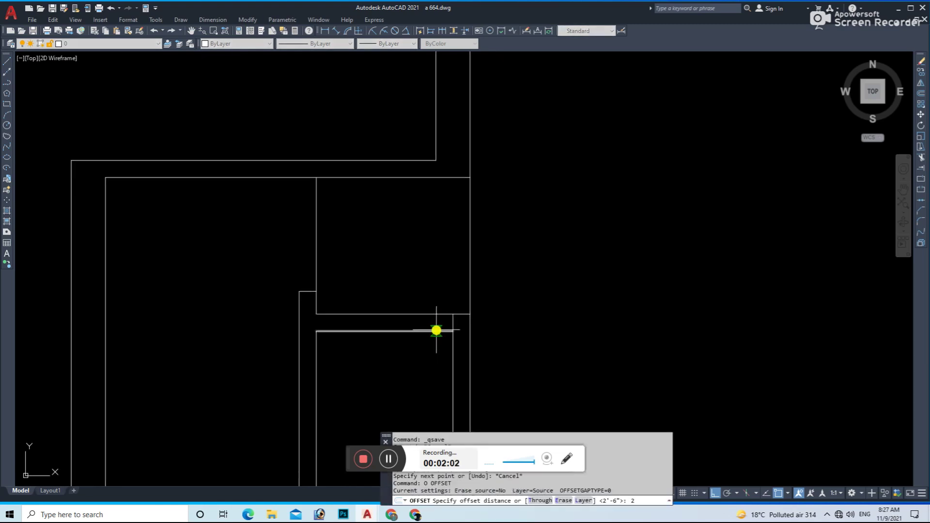
key("Return")
left_click(453, 318)
left_click(365, 353)
key("Escape")
- Trim the stepped wall at the new offset and tidy its end
type("tr")
left_click(398, 342)
key("Escape")
type("l")
key("Return")
left_click(339, 314)
key("F8")
key("Escape")
- Save the stepped-wall progress and frame the first front room
scroll(384, 311, "down", 3)
scroll(401, 287, "up", 3)
key("ctrl+s")
scroll(357, 322, "up", 3)
type("tr")
key("Escape")
scroll(446, 315, "down", 5)
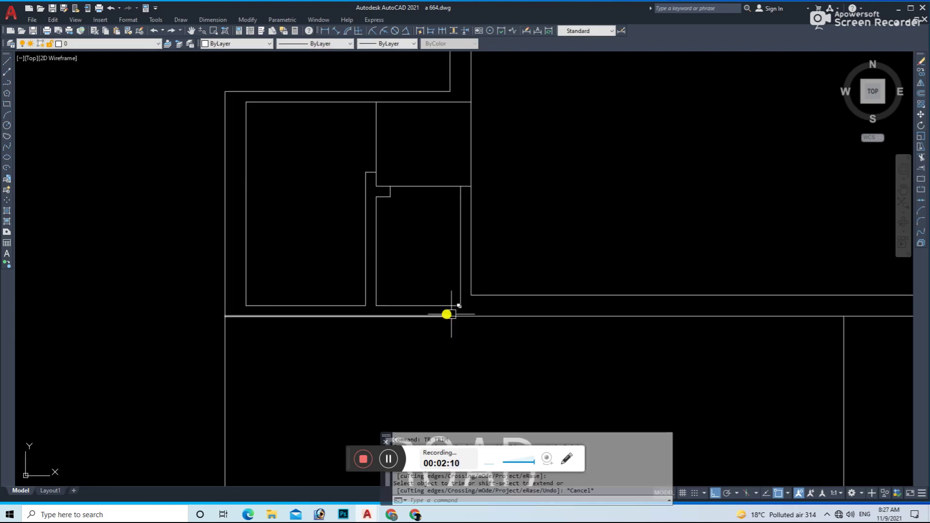
key("Escape")
key("Escape")
type("l")
key("Return")
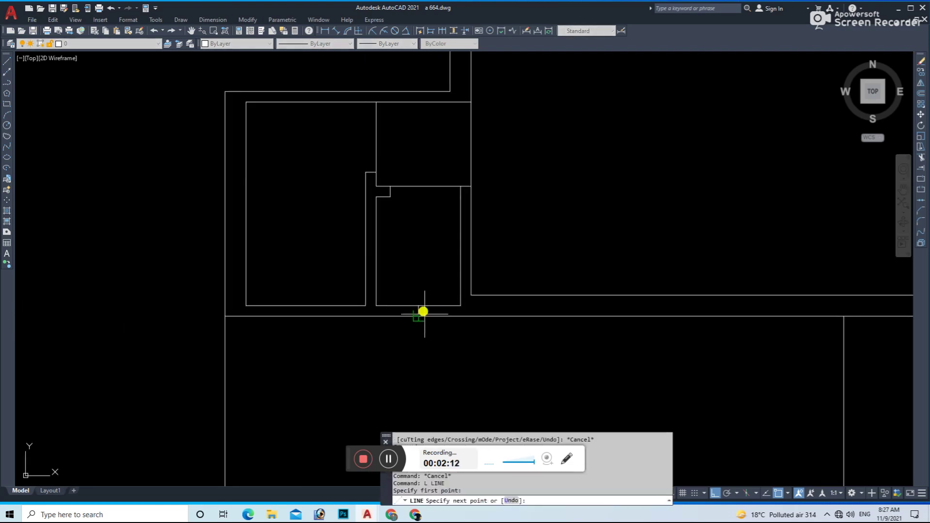
scroll(423, 312, "up", 2)
key("Escape")
- Offset a jamb line by 12 to mark the first window opening
type("o")
key("Return")
type("12")
key("Return")
left_click(410, 293)
key("Escape")
left_click(408, 294)
key("Delete")
- Trim the wall lines out of the opening and draw a sill line across it
type("tr")
key("Return")
left_click_drag(450, 338, 413, 288)
key("Return")
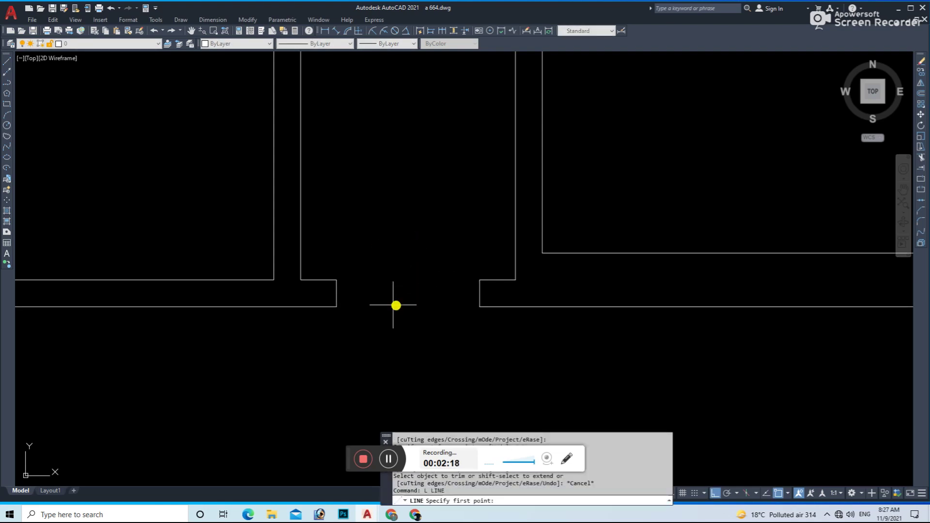
left_click(336, 293)
left_click(480, 293)
key("Escape")
key("Escape")
- Offset the sill line above and below to form a three-line window
type("p")
key("Return")
key("Return")
left_click(440, 293)
left_click(450, 265)
left_click(436, 293)
left_click(439, 332)
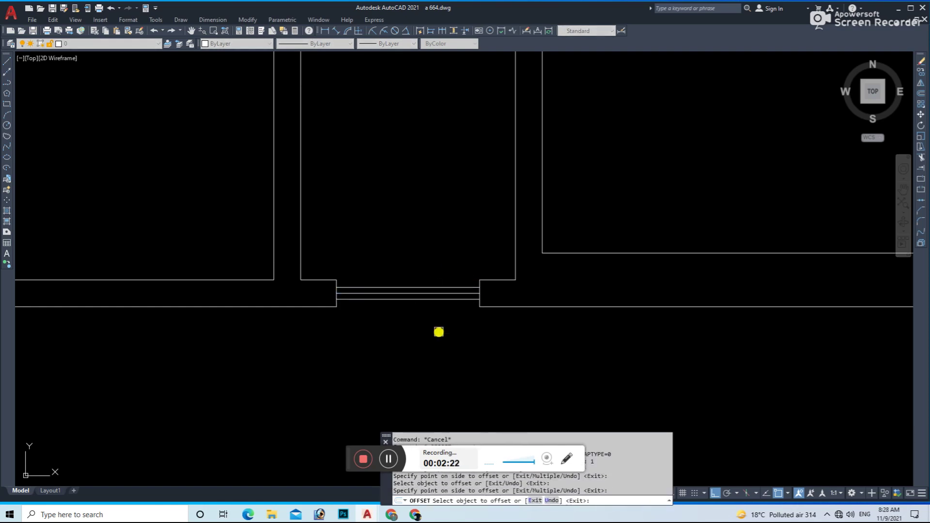
key("Escape")
- Color the first window's three lines magenta
left_click_drag(451, 278, 422, 384)
left_click(227, 43)
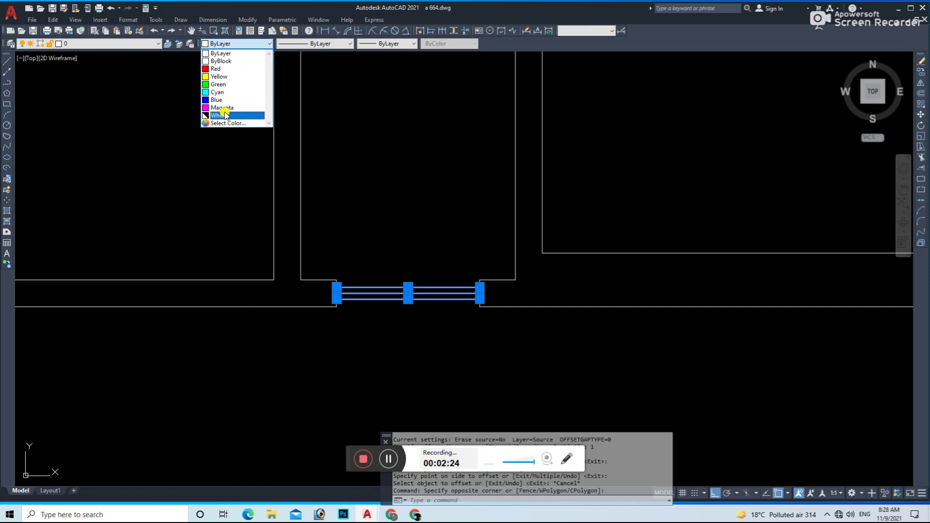
left_click(235, 111)
key("Escape")
- Start a 12 offset of the jamb for the second window
scroll(369, 290, "down", 4)
key("Escape")
type("l")
key("Return")
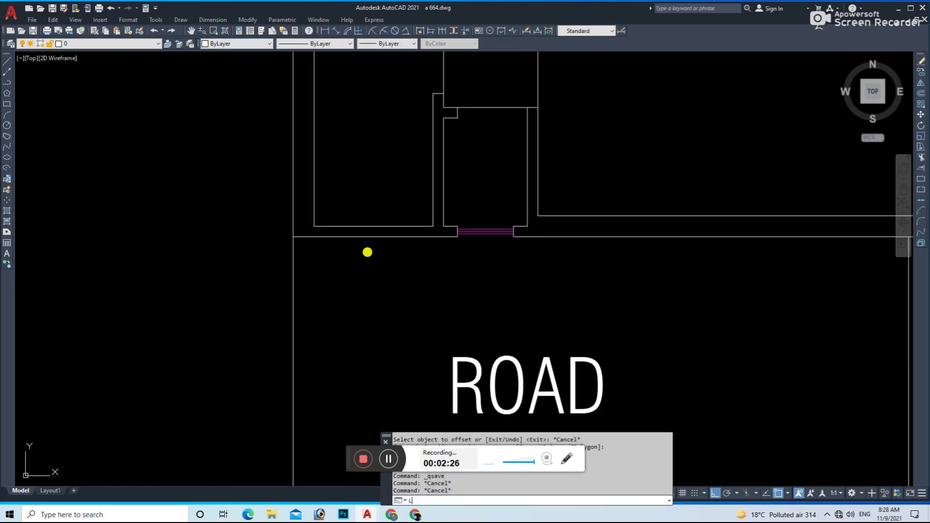
scroll(374, 225, "up", 4)
key("Escape")
type("o")
key("Return")
type("12")
key("Return")
- Place the second jamb and trim the wall out of the second opening
left_click(361, 194)
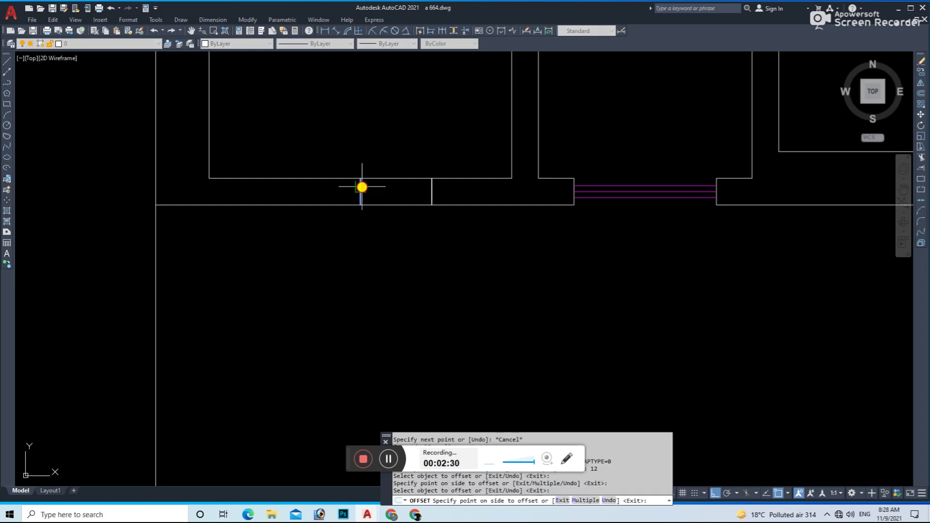
key("Escape")
left_click(297, 146)
left_click(380, 283)
key("Delete")
type("tr")
key("Return")
left_click_drag(377, 246, 344, 174)
key("Escape")
- Draw the second sill line and offset it 1 on each side
type("l")
key("Return")
left_click(289, 192)
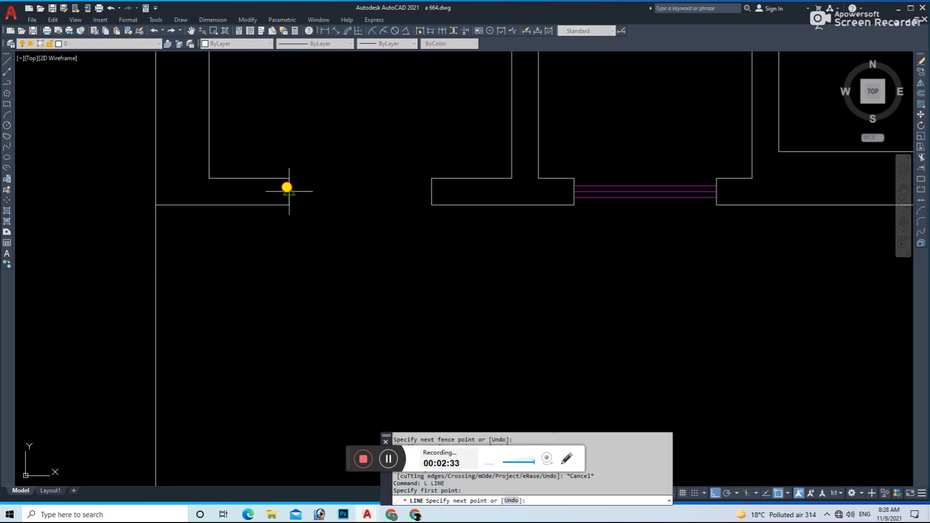
left_click(432, 191)
key("Escape")
type("o")
key("Return")
type("1")
left_click(376, 191)
key("Escape")
- Color the second window's three lines magenta
left_click(378, 167)
left_click(334, 261)
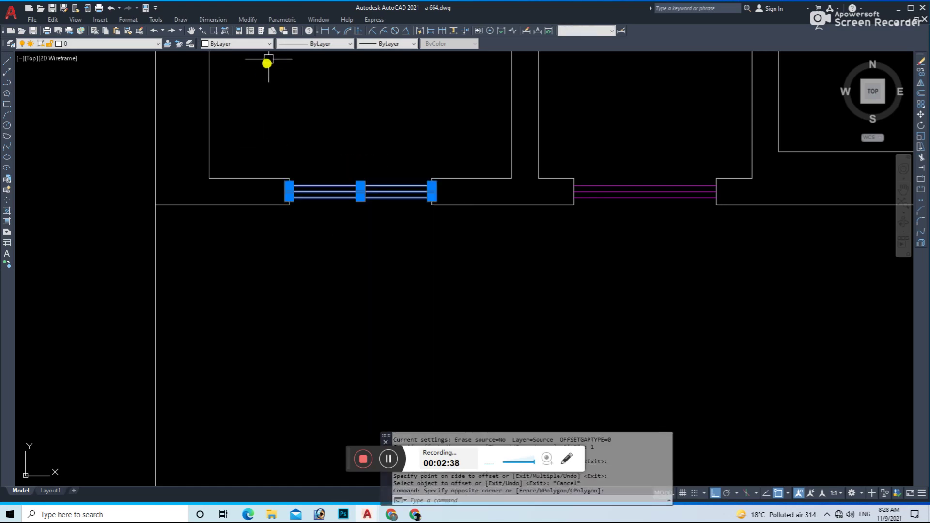
left_click(284, 44)
left_click(265, 44)
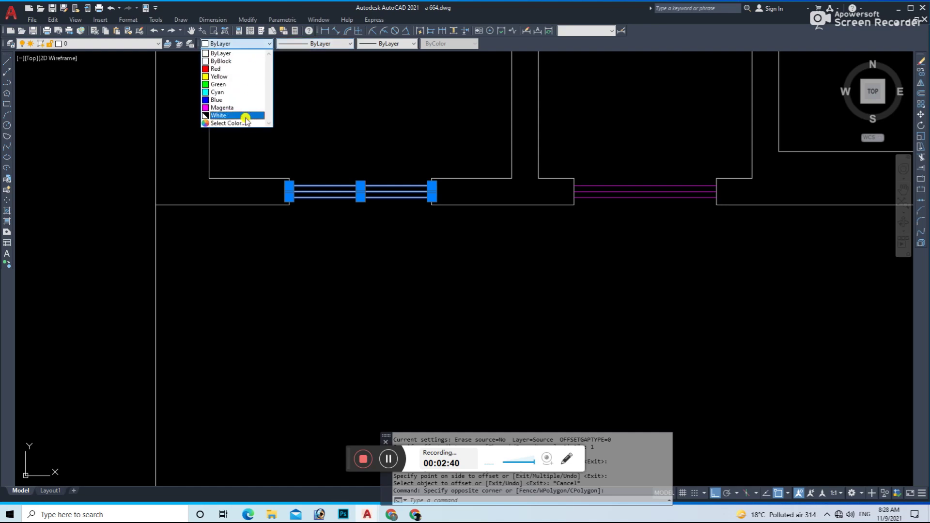
left_click(243, 109)
key("Escape")
- Bring the whole floor plan into view and save the drawing
scroll(369, 183, "down", 5)
middle_click_drag(369, 182, 395, 243)
scroll(596, 170, "up", 1)
key("ctrl+s")
scroll(456, 301, "down", 4)
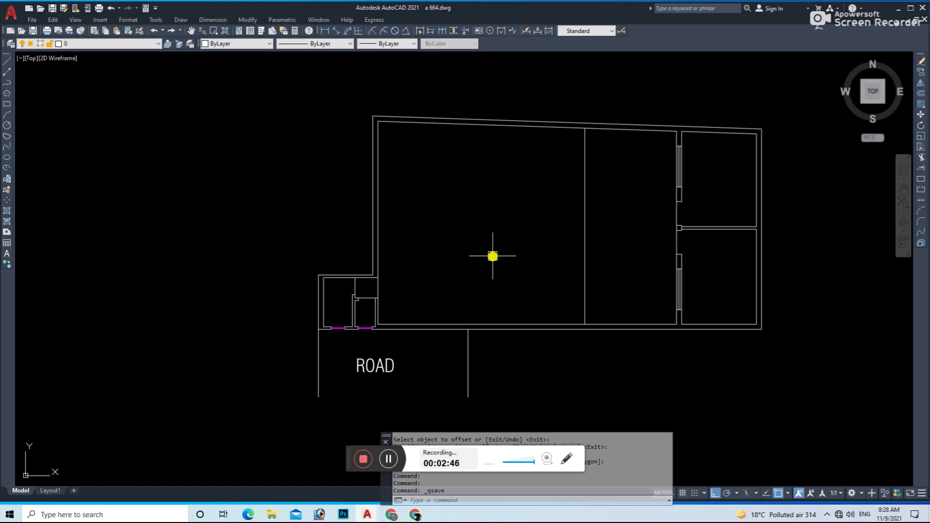
- Pan and zoom to frame the large left room
mouse_move(493, 256)
middle_mouse_down()
mouse_move(445, 238)
mouse_move(393, 244)
middle_mouse_up()
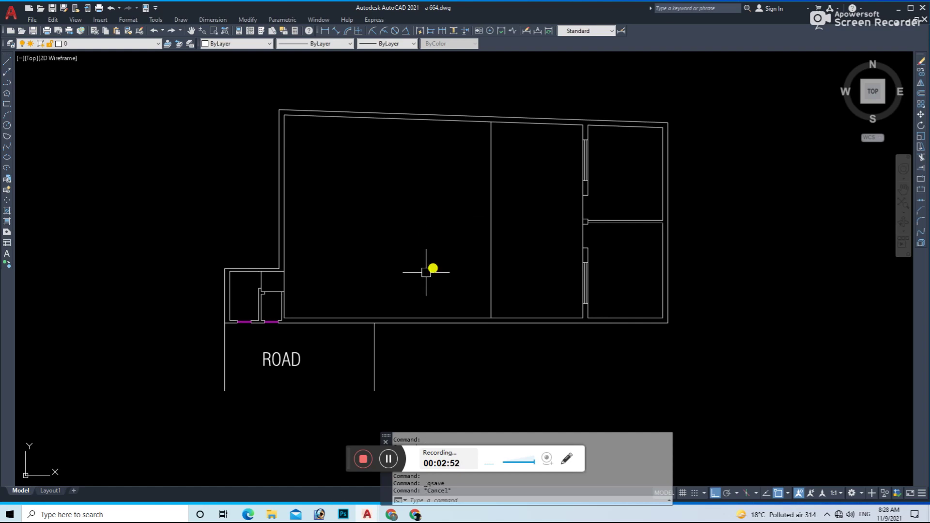
scroll(338, 331, "up", 2)
type("l")
key("Return")
scroll(308, 314, "up", 4)
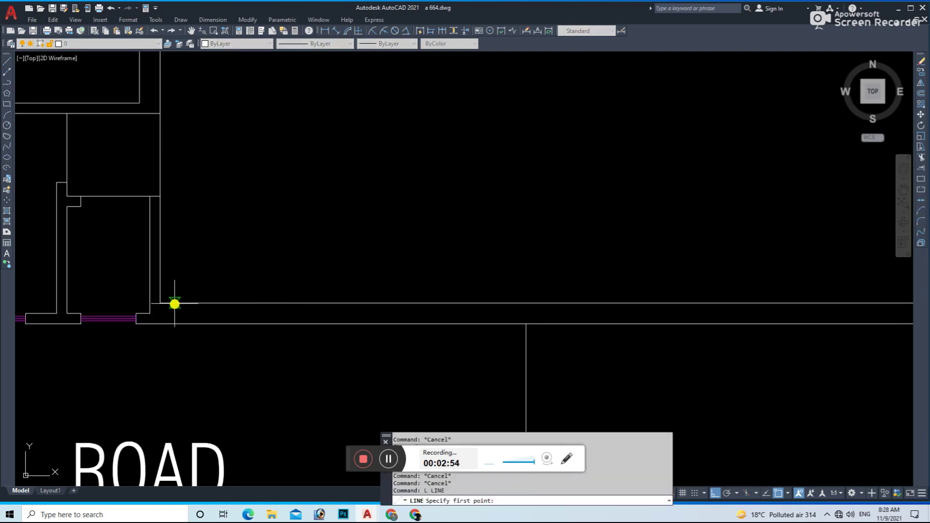
key("Escape")
key("Escape")
key("Escape")
scroll(253, 291, "down", 1)
scroll(328, 305, "down", 3)
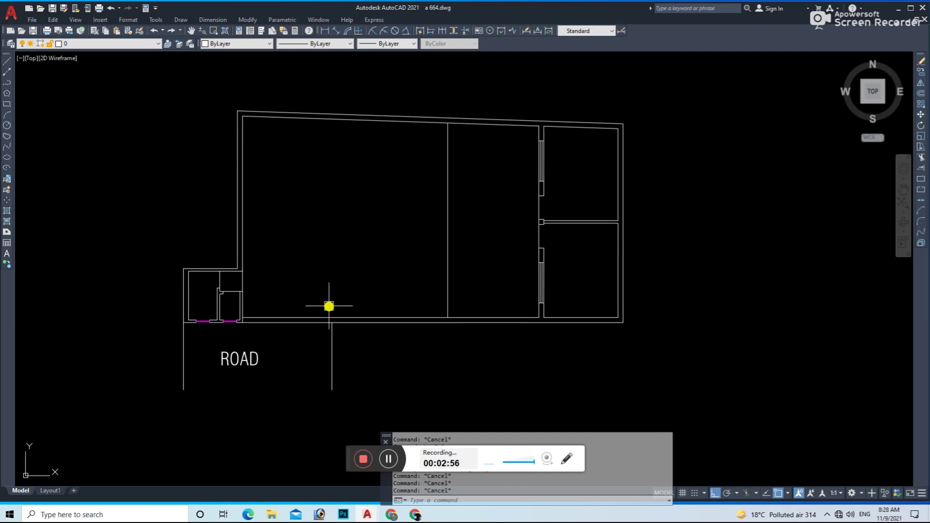
- Abandon a stray line and offset attempt and save the drawing
left_click(256, 156)
type("o")
key("Return")
key("Escape")
key("ctrl+s")
key("Escape")
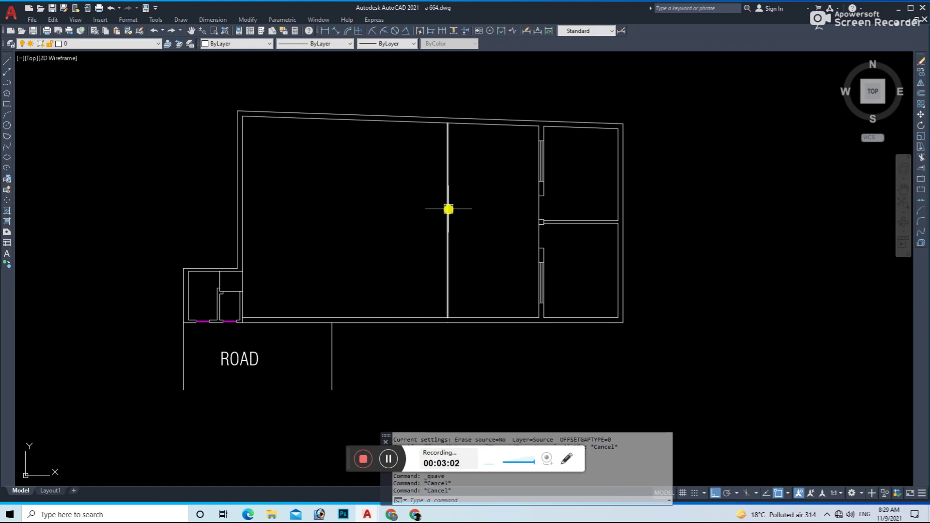
- Draw a temporary guide line along the top wall of the large left room
type("l")
key("Return")
left_click(242, 116)
key("Escape")
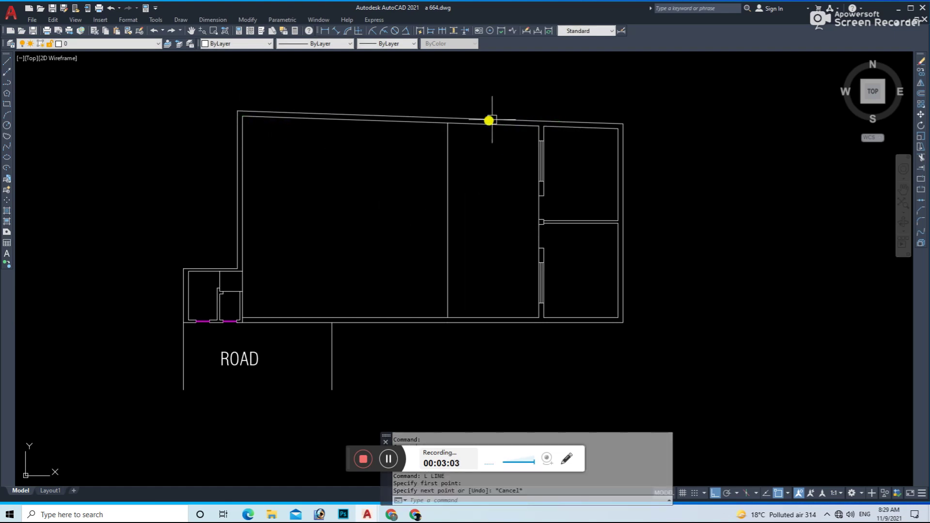
key("Escape")
type("l")
key("Return")
key("Escape")
key("Escape")
type("l")
key("Return")
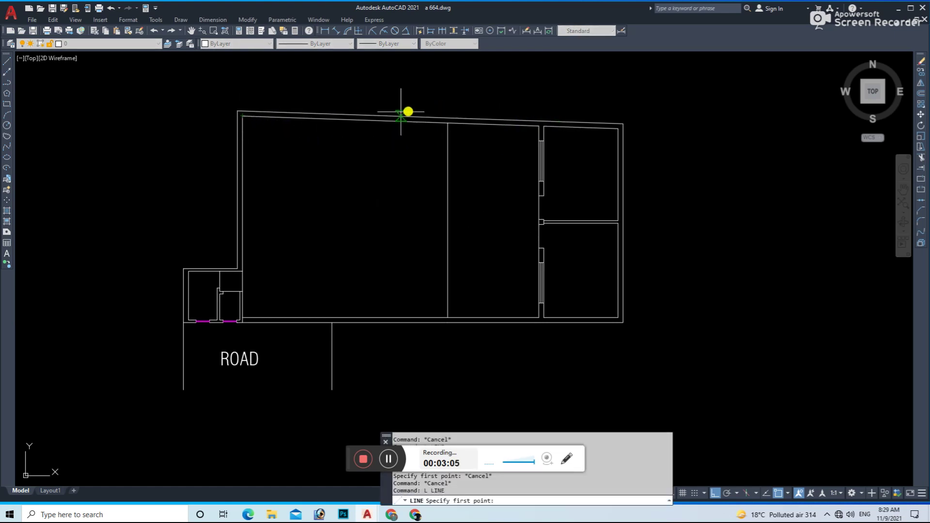
left_click(474, 122)
key("Escape")
- Offset the guide line 15 feet downward across the room
type("o")
key("Return")
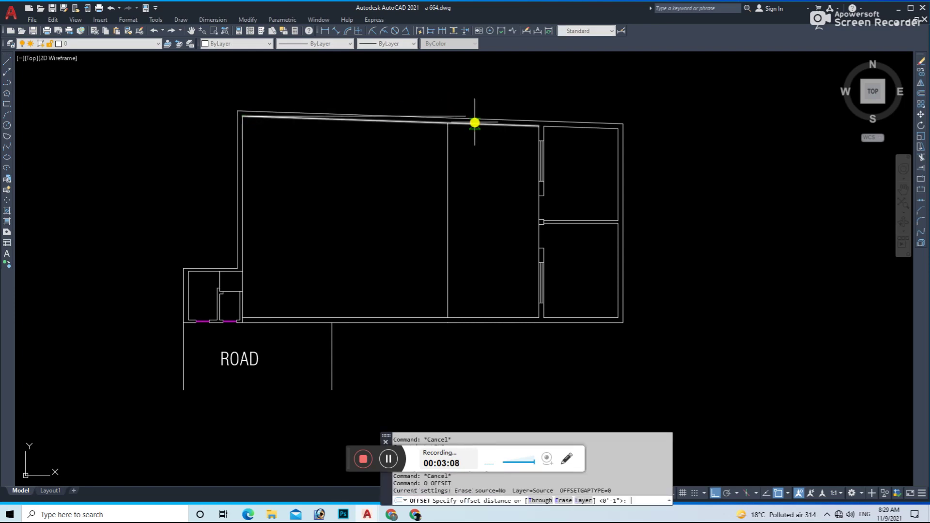
type("1")
key("Return")
scroll(475, 121, "up", 2)
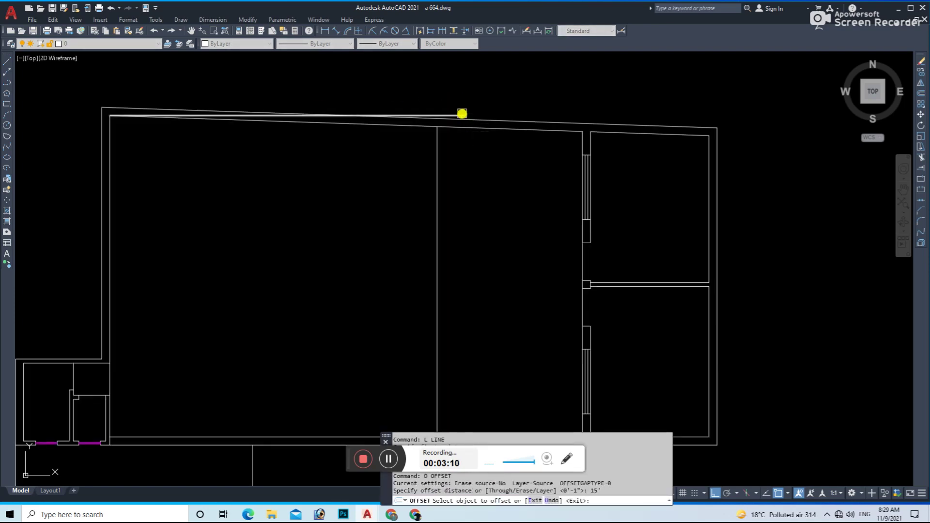
left_click(461, 115)
left_click(457, 124)
key("Escape")
- Erase the temporary top-wall guide line and save the drawing
left_click(466, 114)
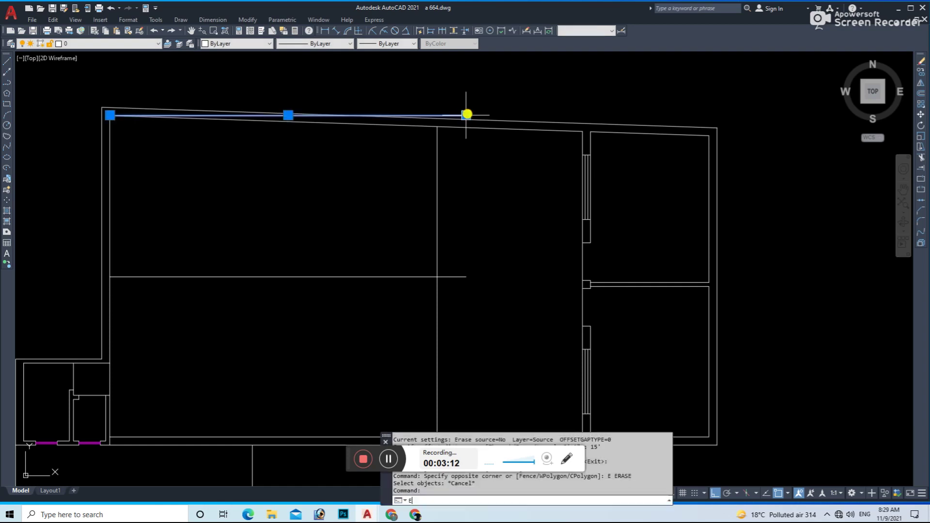
type("e")
key("Return")
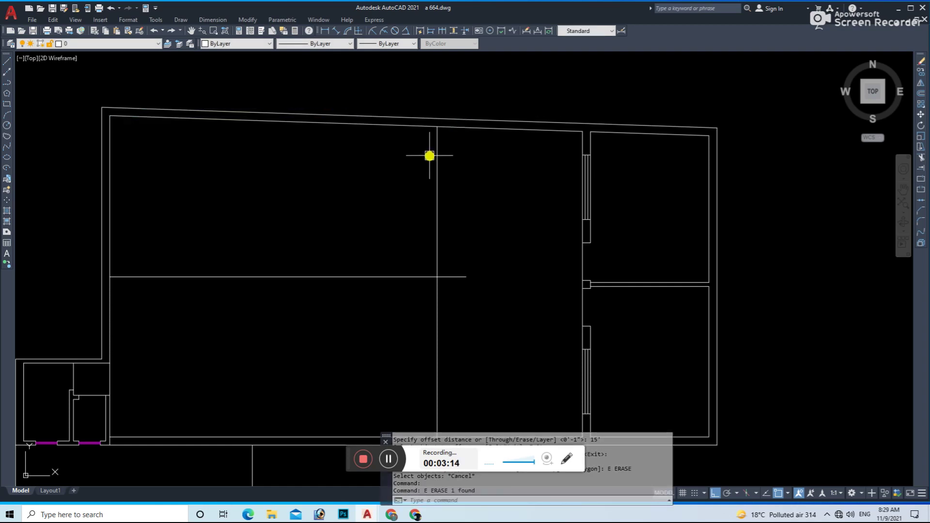
scroll(436, 170, "down", 3)
scroll(436, 247, "up", 1)
key("ctrl+s")
key("Escape")
- Offset a wall line near the top-left rooms to make a parallel copy
scroll(418, 237, "down", 1)
scroll(421, 216, "up", 2)
scroll(444, 181, "down", 2)
key("Escape")
key("Escape")
mouse_move(339, 203)
middle_mouse_down()
mouse_move(389, 222)
mouse_move(393, 259)
middle_mouse_up()
type("o")
key("Return")
- Abandon the trim attempt and save the drawing
key("Return")
left_click(269, 275)
left_click(260, 309)
type("tr")
key("Return")
scroll(177, 280, "up", 5)
key("Escape")
scroll(268, 270, "down", 2)
scroll(262, 257, "down", 2)
scroll(291, 261, "down", 2)
key("ctrl+s")
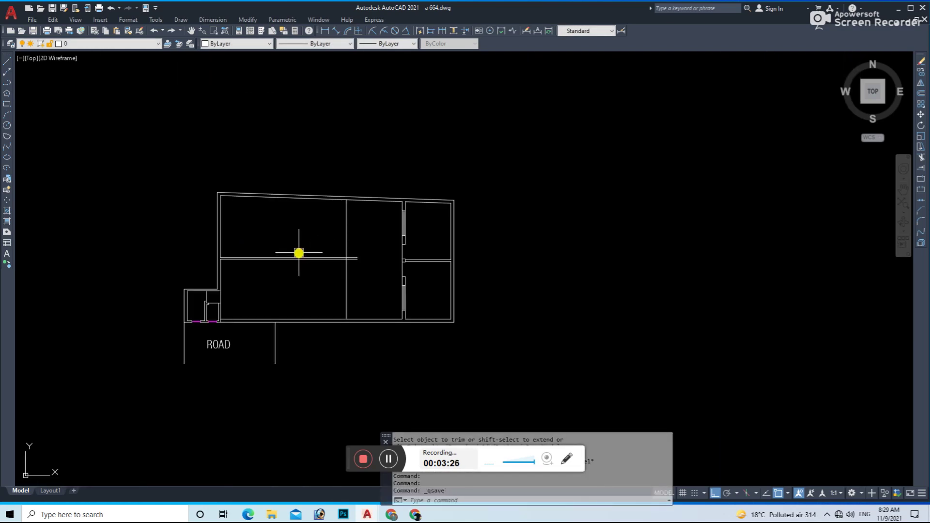
scroll(270, 231, "up", 2)
- Offset a new vertical wall line 5 feet over
type("l")
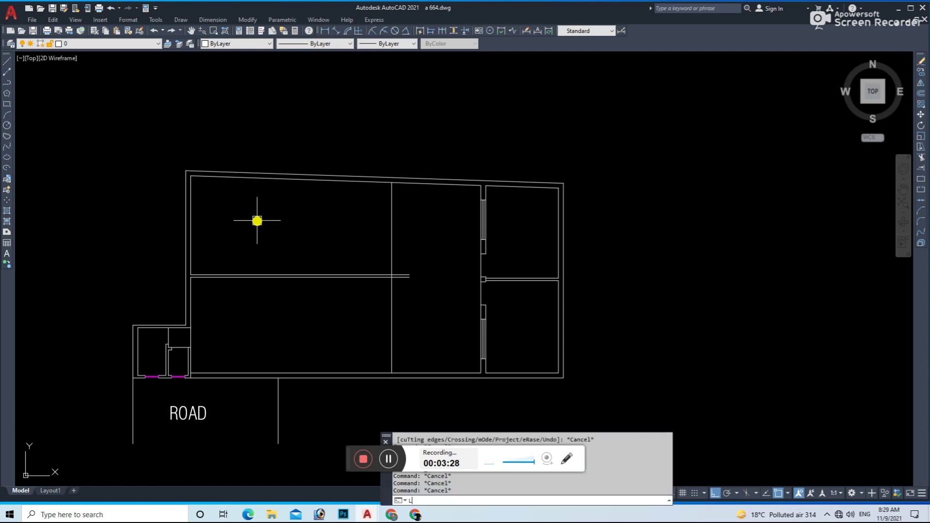
key("Return")
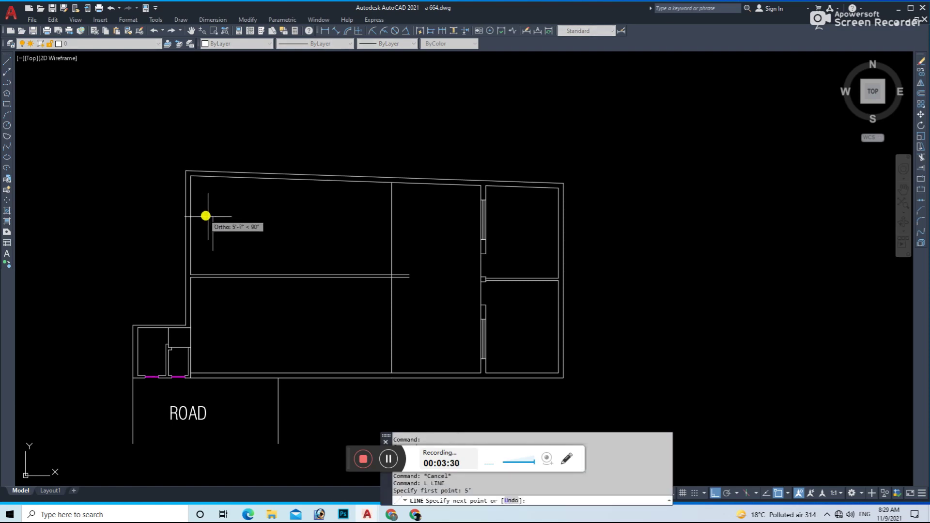
key("Escape")
type("o")
key("Return")
key("Return")
left_click(199, 224)
key("Escape")
key("Escape")
- Move the new vertical line 6 inches to the right
left_click(239, 225)
left_click(212, 240)
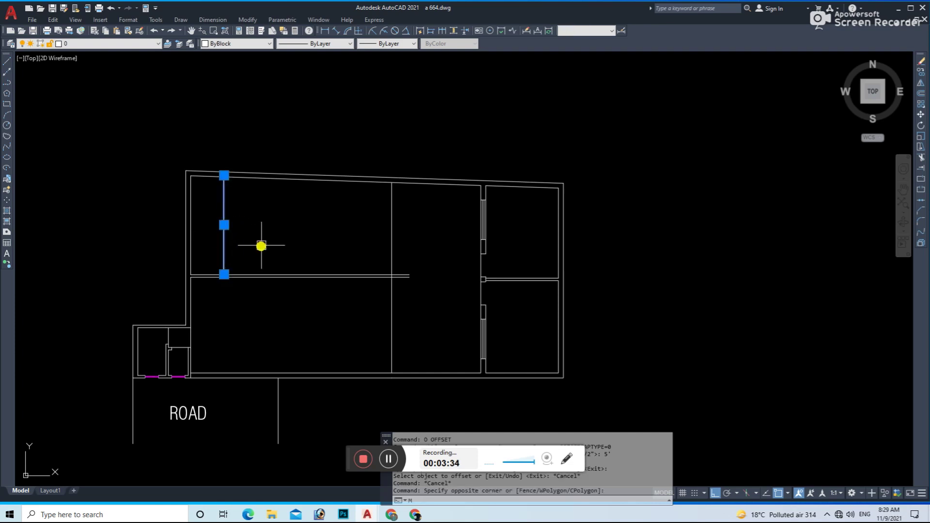
type("m")
key("Return")
left_click(262, 246)
type("6")
key("Return")
key("Escape")
- Offset the moved vertical line 4.5 to create a parallel wall line beside it
type("o")
key("Return")
key("Return")
left_click(228, 228)
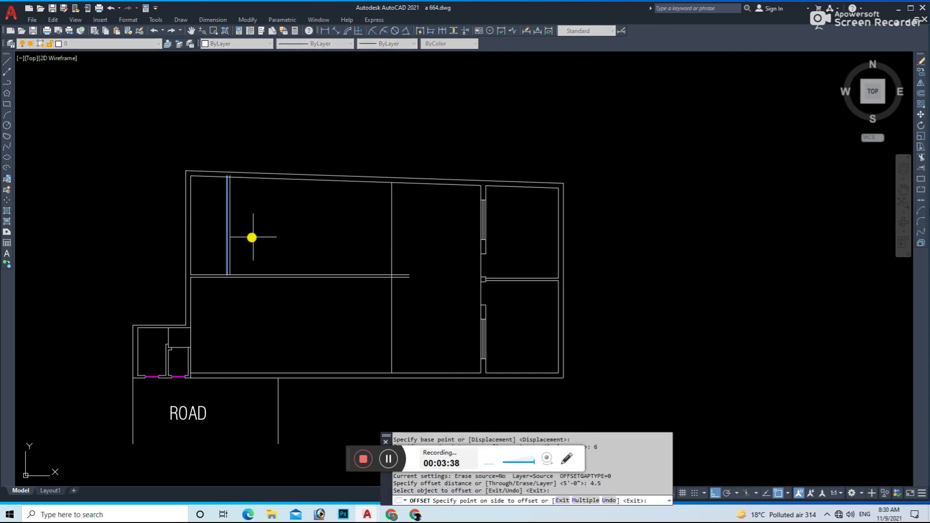
left_click(252, 237)
scroll(228, 276, "up", 5)
type("tr")
key("Return")
key("Escape")
scroll(238, 271, "down", 5)
scroll(239, 104, "up", 5)
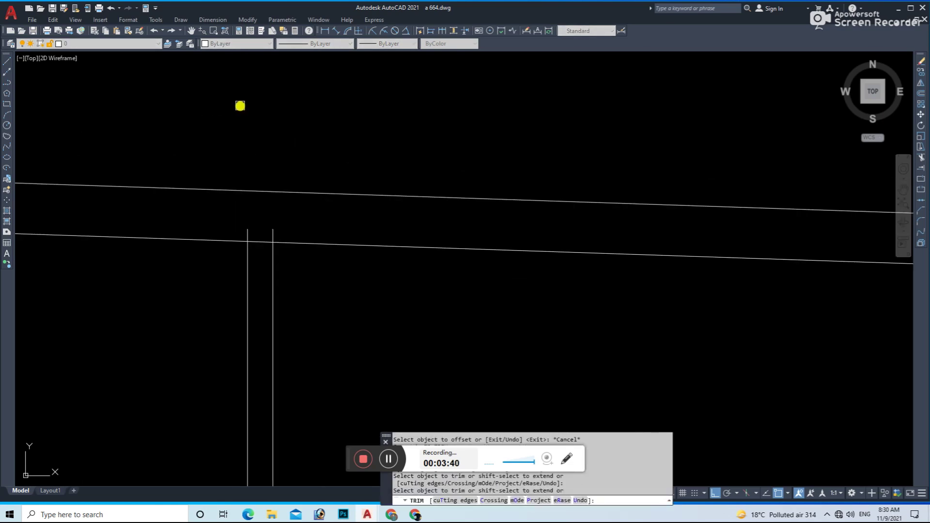
- Trim the wall segment between the two vertical lines and save the drawing
type("r")
key("Return")
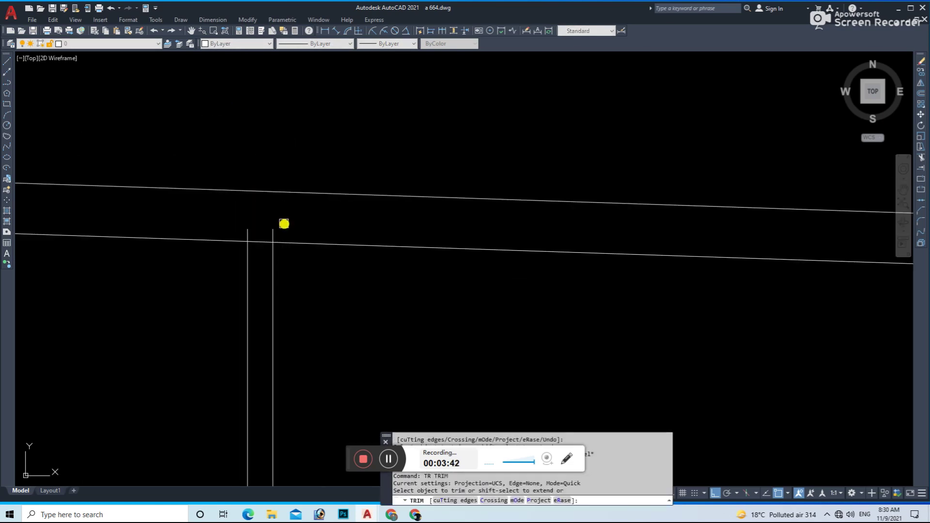
left_click_drag(284, 222, 264, 227)
key("Escape")
key("ctrl+s")
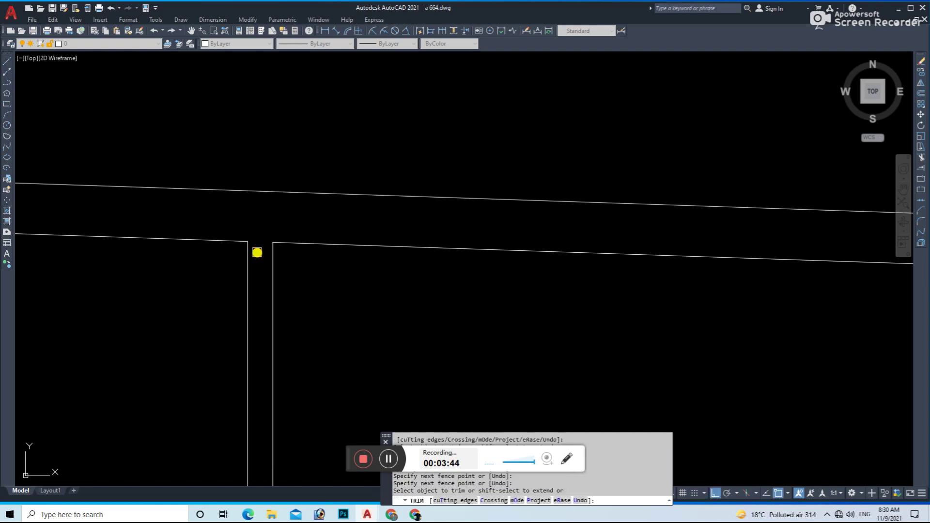
scroll(347, 266, "down", 3)
key("Escape")
- Draw a short horizontal wall line at the top-left room
type("l")
key("Return")
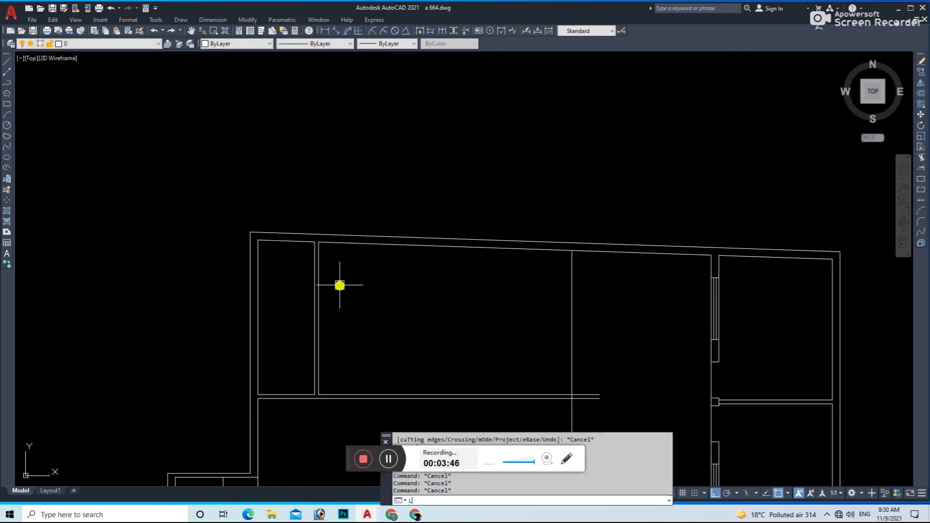
scroll(322, 253, "up", 4)
scroll(172, 255, "up", 4)
left_click(138, 253)
type("tr")
key("Escape")
left_click(118, 252)
type("e")
key("BackSpace")
- Move the horizontal wall line 4.5 upward
type("m")
key("Return")
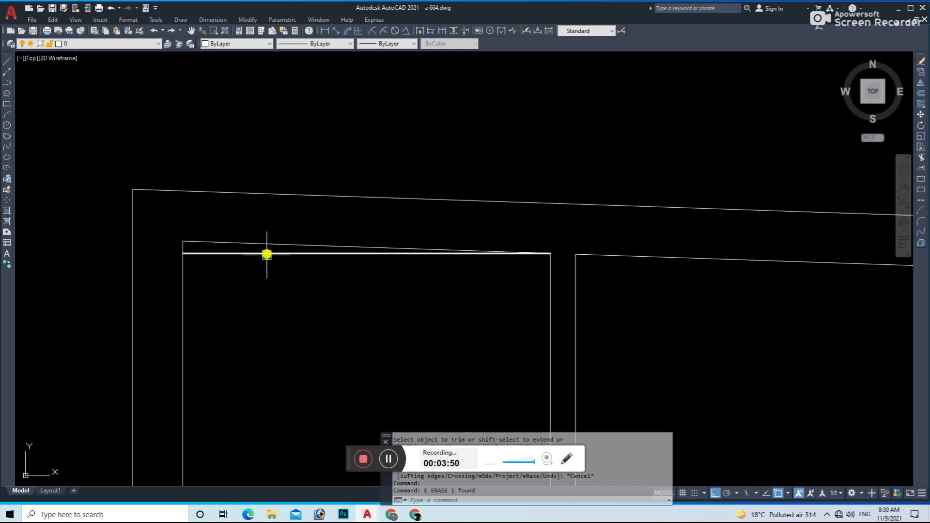
left_click(332, 358)
type("4.5")
key("Return")
- Fillet the vertical and horizontal wall lines to close the corner
type("f")
key("Return")
left_click(187, 262)
left_click(240, 228)
key("Return")
left_click(339, 228)
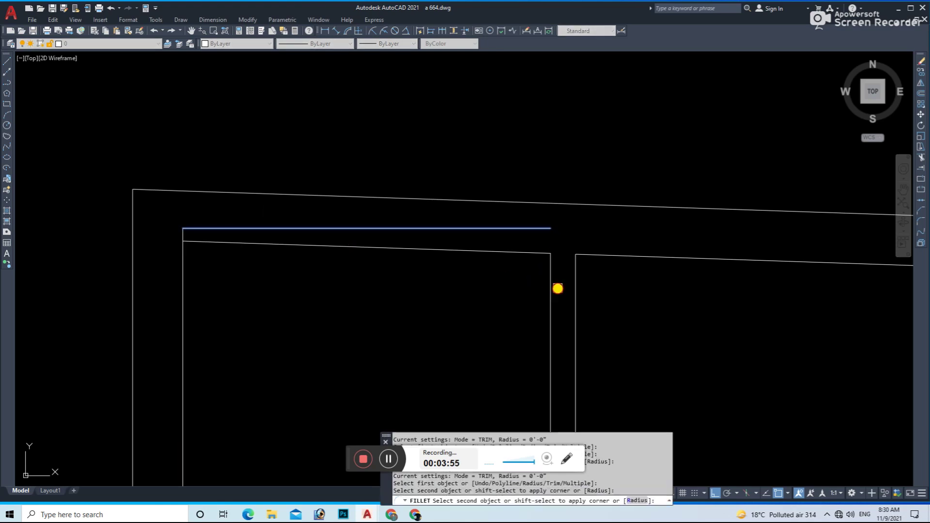
key("Escape")
key("Escape")
- Erase the stray slanted line under the top wall
left_click(437, 245)
type("e")
key("Return")
scroll(437, 245, "down", 5)
scroll(430, 270, "down", 1)
- Offset a line 3' into the narrow room, then erase that unwanted copy
type("o")
key("Return")
type("3'")
key("Return")
left_click(426, 240)
left_click(426, 306)
key("Escape")
left_click(421, 272)
left_click(399, 333)
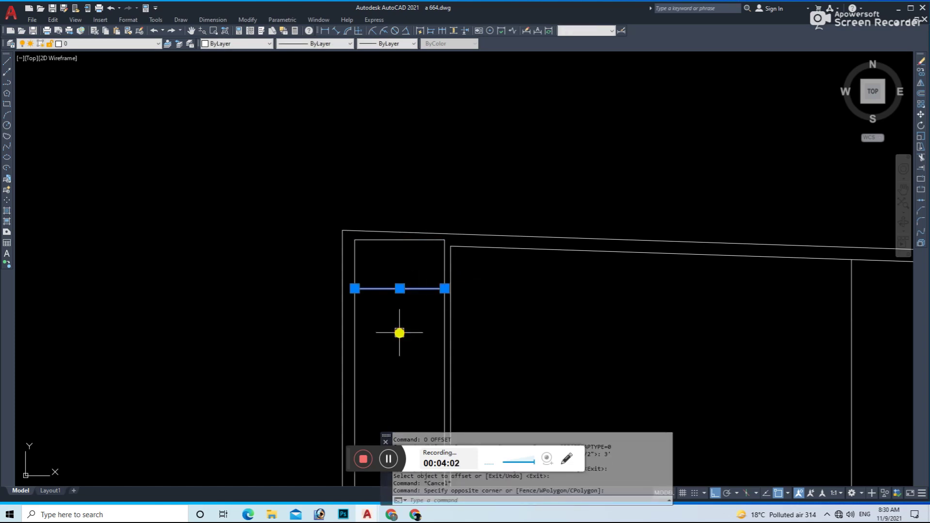
type("e")
key("Return")
- Begin another offset and cancel it
scroll(412, 298, "down", 4)
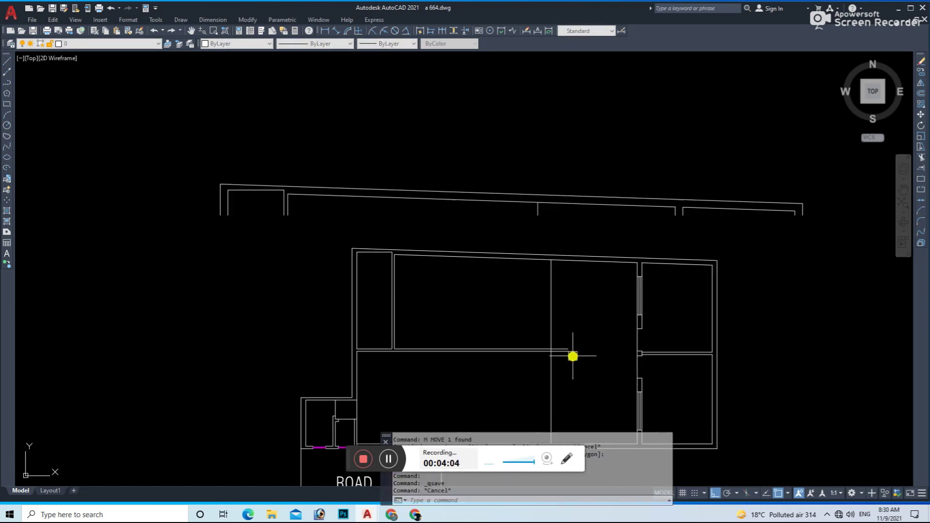
scroll(573, 357, "up", 2)
type("o")
key("Return")
key("Escape")
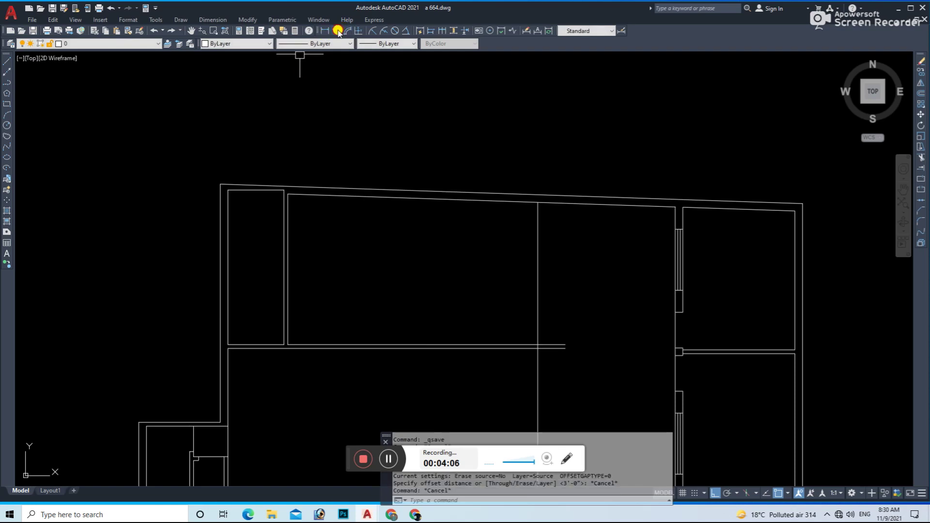
- Offset the wall line 12' to the right to mark the new room
left_click(338, 30)
scroll(282, 217, "up", 2)
left_click(290, 228)
key("Escape")
type("o")
key("Return")
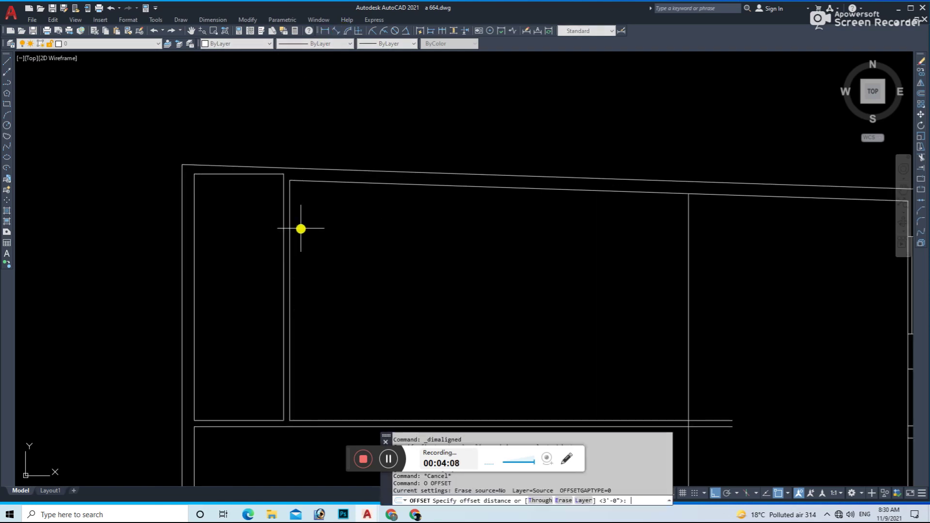
type("12")
key("Return")
left_click(289, 242)
left_click(437, 241)
key("Escape")
key("Escape")
key("Escape")
scroll(518, 216, "down", 3)
scroll(396, 139, "up", 3)
- Select the vertical wall lines of the new room with a crossing window
type("tr")
key("Return")
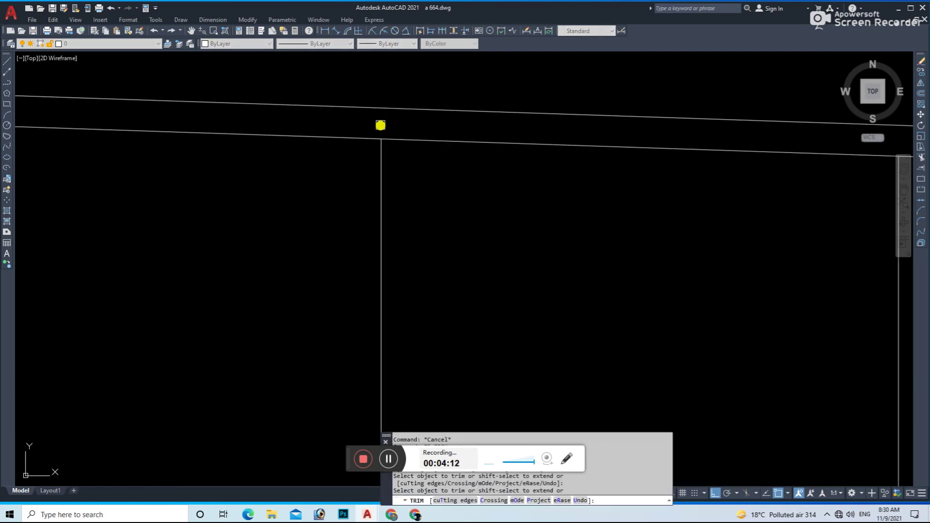
key("Escape")
scroll(428, 181, "down", 3)
type("o")
key("Return")
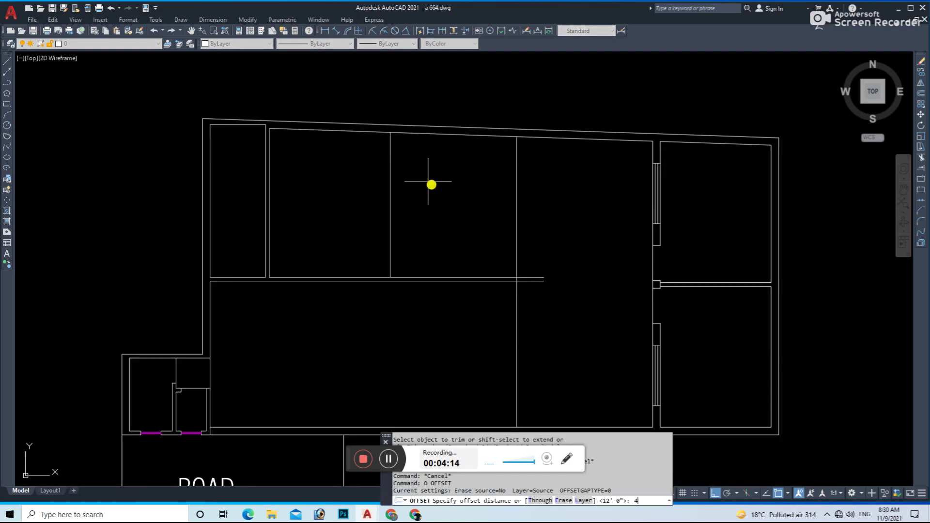
key("Escape")
left_click(390, 216)
left_click(374, 230)
key("Escape")
left_click(408, 186)
left_click(235, 228)
- Move the selected wall lines 12 to the right, then one vertical line 24
type("m")
key("Return")
left_click(293, 235)
type("12")
key("Return")
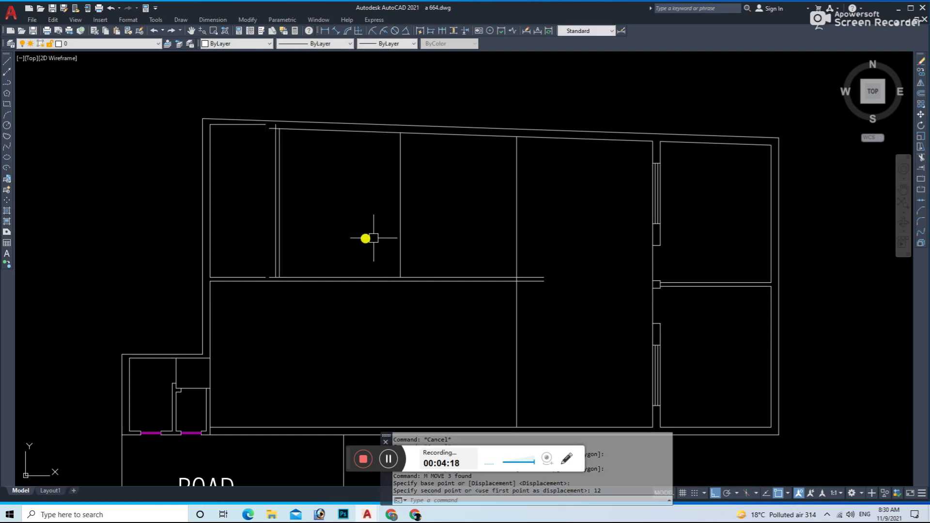
key("Return")
left_click(347, 233)
type("24")
key("Return")
key("Escape")
key("Escape")
- Offset the new wall line 4 to the right to make a double wall
type("o")
key("Return")
key("Return")
left_click(421, 232)
left_click(426, 252)
type("ex")
scroll(424, 266, "up", 5)
- Erase the two leftover lines below the new room
key("Return")
left_click_drag(426, 272, 478, 311)
key("Escape")
left_click(488, 312)
type("e")
key("Return")
scroll(519, 256, "down", 5)
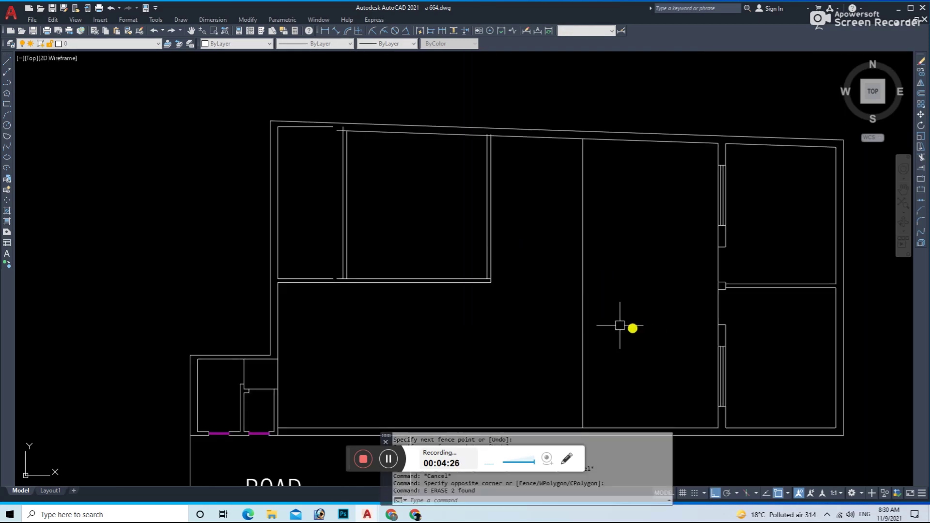
scroll(488, 279, "up", 5)
type("tr")
key("Return")
- Trim the wall lines at the new room's corner
left_click_drag(501, 270, 502, 264)
scroll(504, 265, "down", 2)
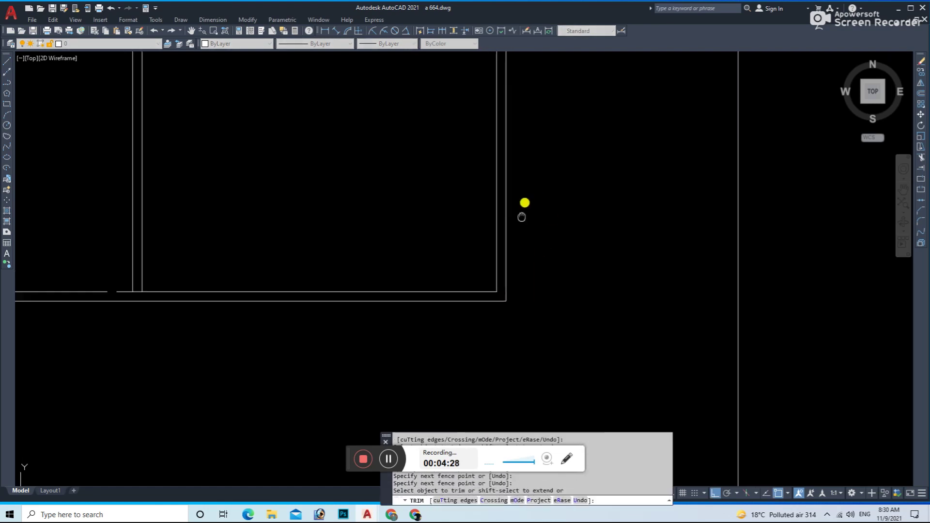
scroll(527, 195, "down", 3)
scroll(478, 225, "up", 4)
scroll(440, 214, "up", 2)
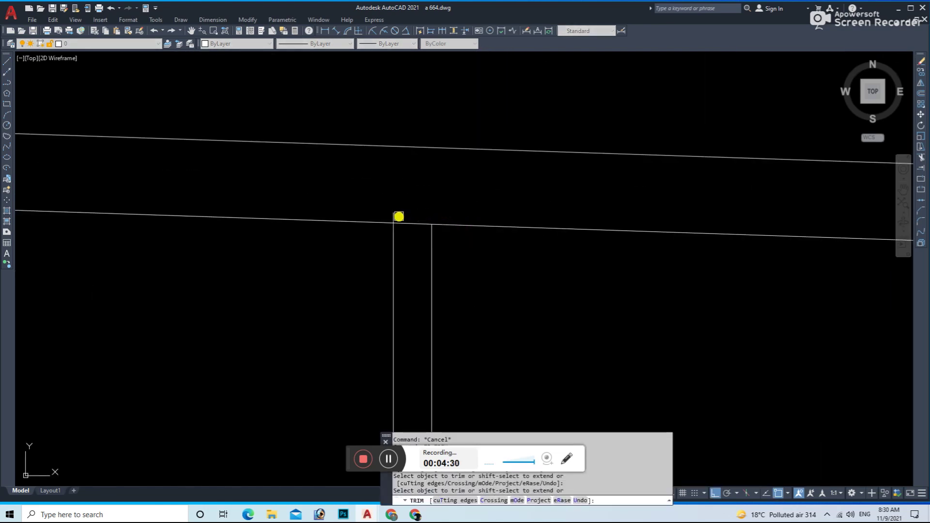
scroll(351, 287, "down", 3)
scroll(228, 245, "up", 3)
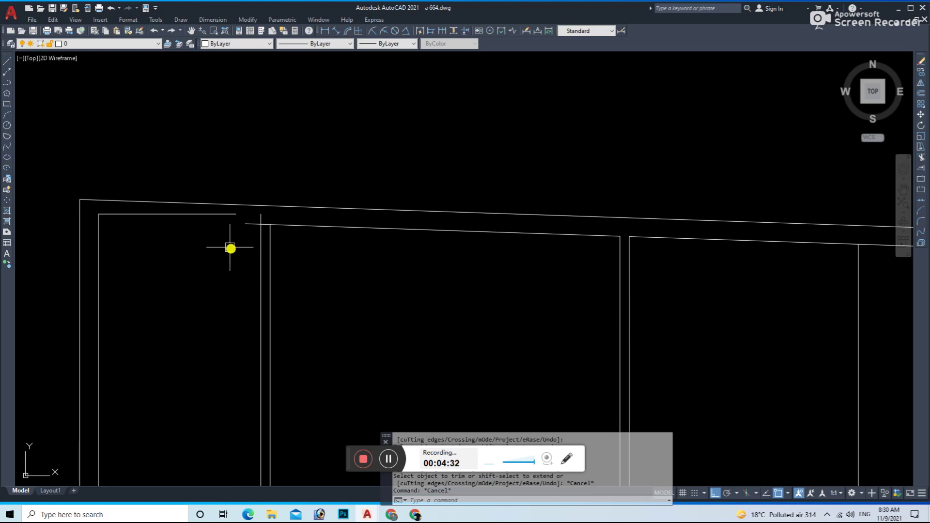
key("Escape")
- Fillet the vertical wall to the top wall to close the corner, and save
type("f")
key("Return")
left_click(272, 238)
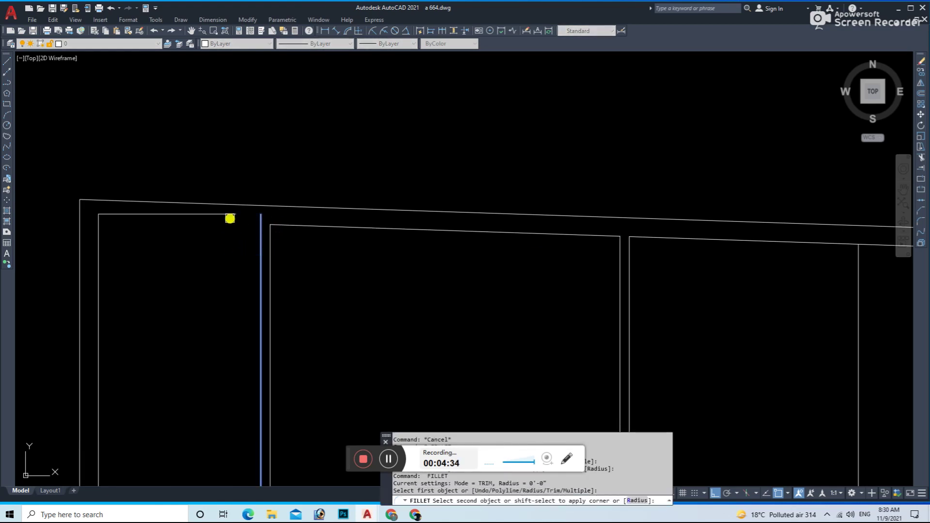
left_click(231, 216)
scroll(257, 240, "down", 3)
scroll(272, 255, "down", 1)
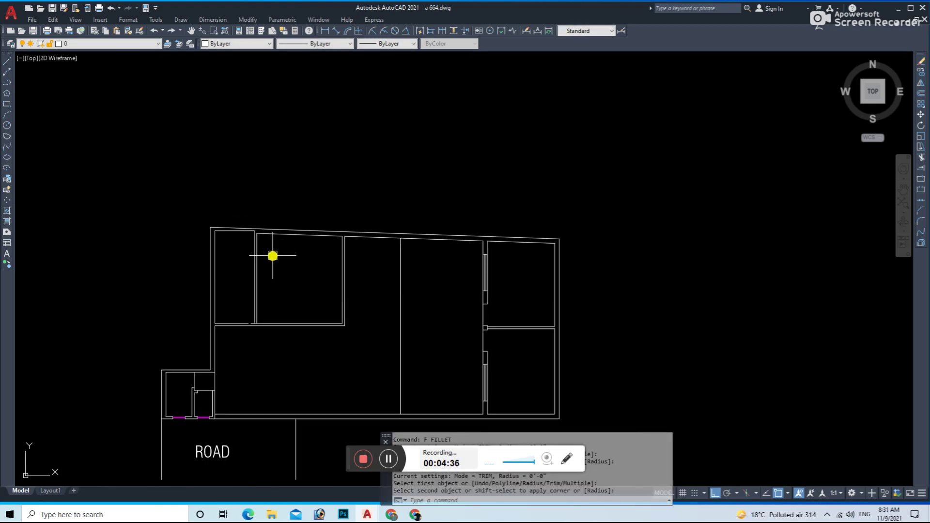
middle_click_drag(273, 255, 250, 225)
scroll(251, 197, "up", 4)
left_click(245, 201)
key("ctrl+s")
- Attempt a fillet on the top-left wall, then save the drawing again
scroll(245, 201, "down", 6)
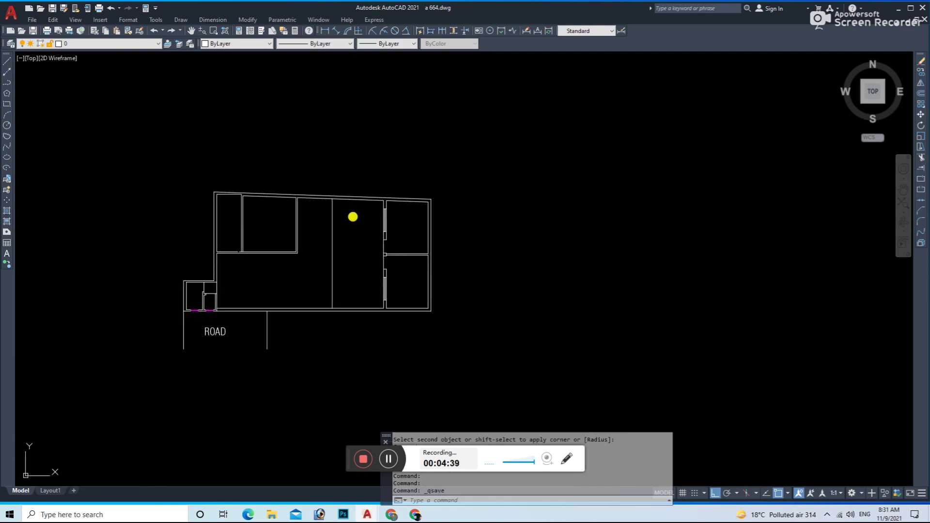
key("Escape")
scroll(339, 211, "up", 6)
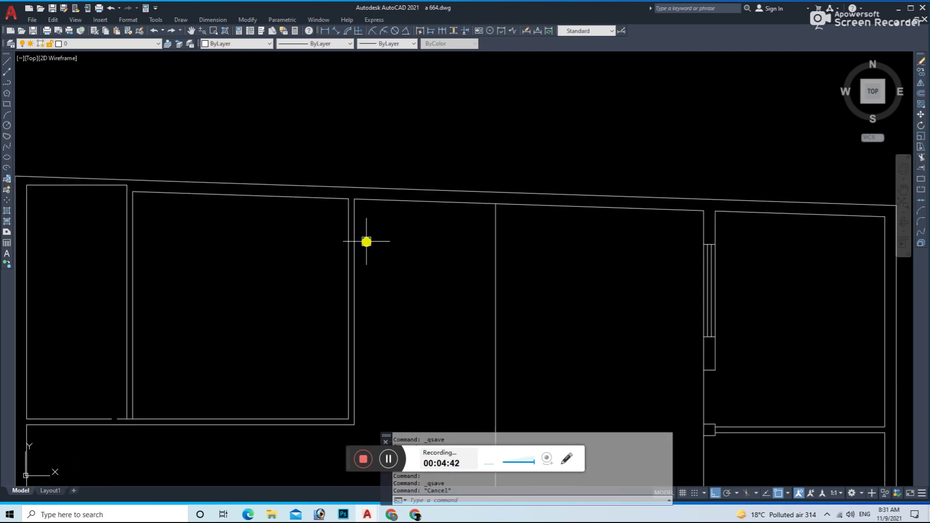
type("l")
key("Return")
scroll(96, 204, "up", 3)
type("f")
key("Return")
left_click(156, 212)
key("Escape")
left_click(213, 185)
key("ctrl+s")
key("Escape")
- Trim near the top-left rooms and begin filleting the lower wall line
scroll(336, 216, "down", 3)
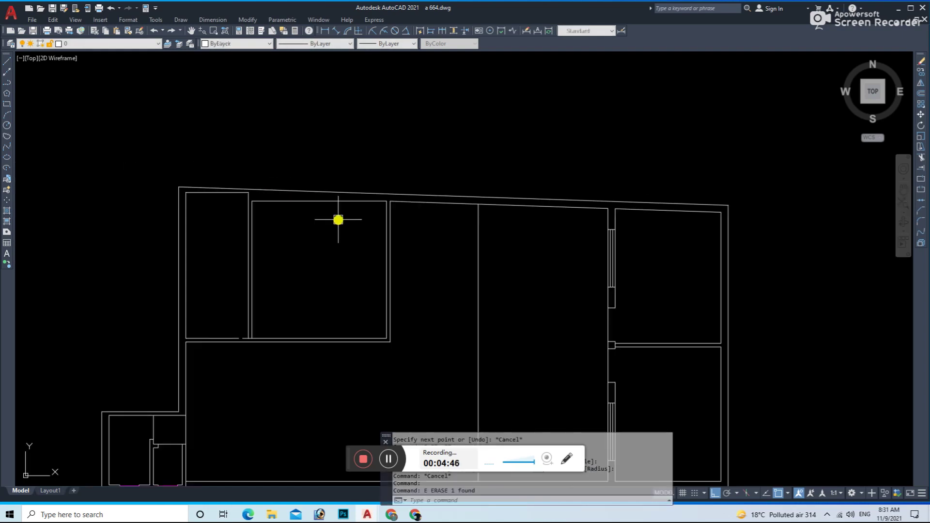
scroll(225, 348, "up", 3)
type("tr")
key("Return")
scroll(291, 328, "up", 2)
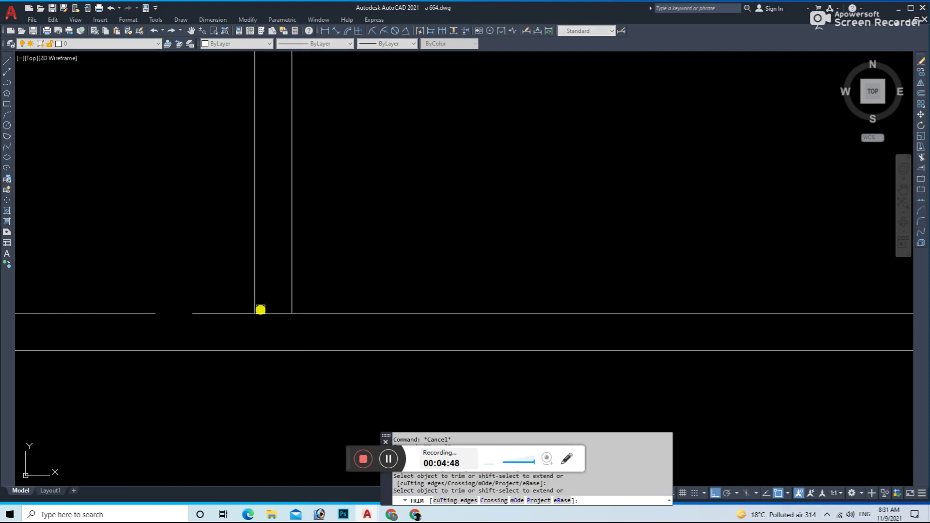
key("Escape")
type("f")
key("Return")
left_click(182, 318)
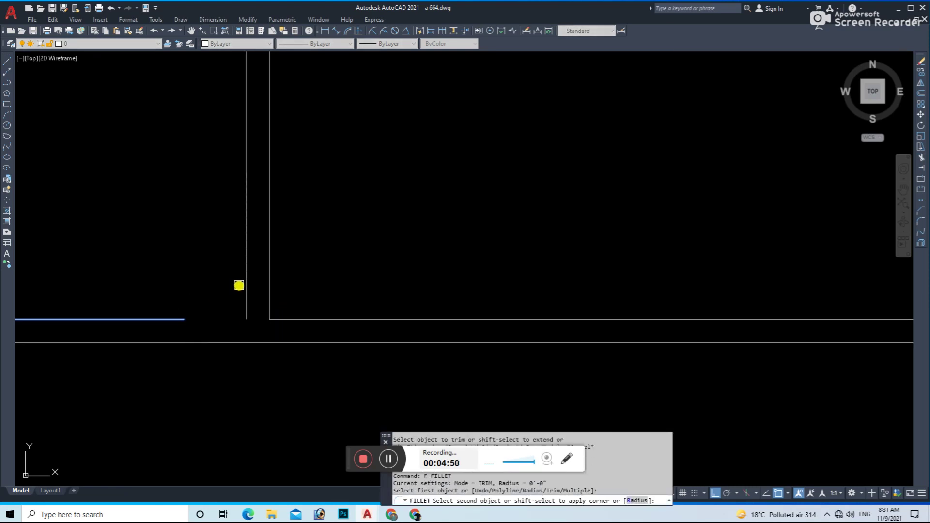
- Offset the narrow room's bottom line 3' upward
key("Escape")
scroll(338, 295, "down", 3)
middle_click_drag(339, 295, 339, 332)
type("o")
key("Return")
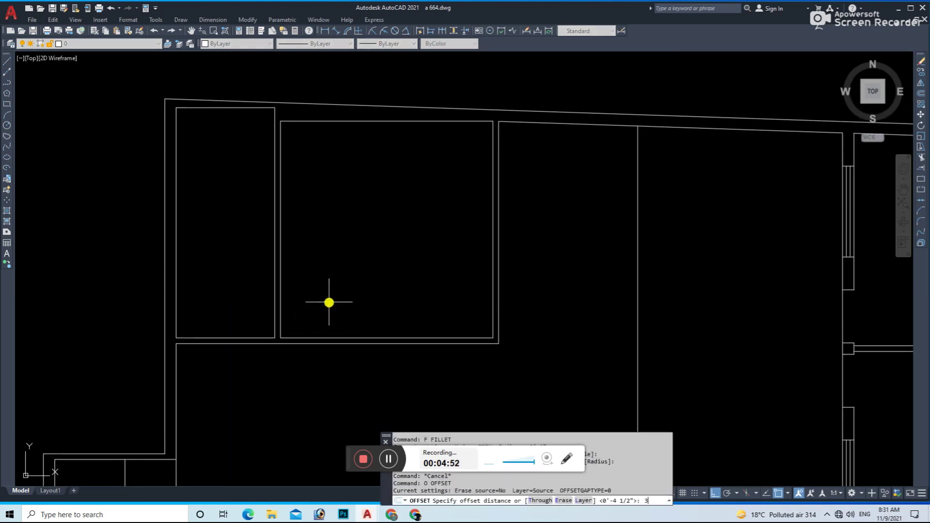
type("'")
key("Return")
left_click(234, 338)
left_click(240, 303)
key("Escape")
key("Escape")
- Set a 4.5 offset distance and begin a trim, then cancel it
type("o")
key("Return")
type("4")
key("Return")
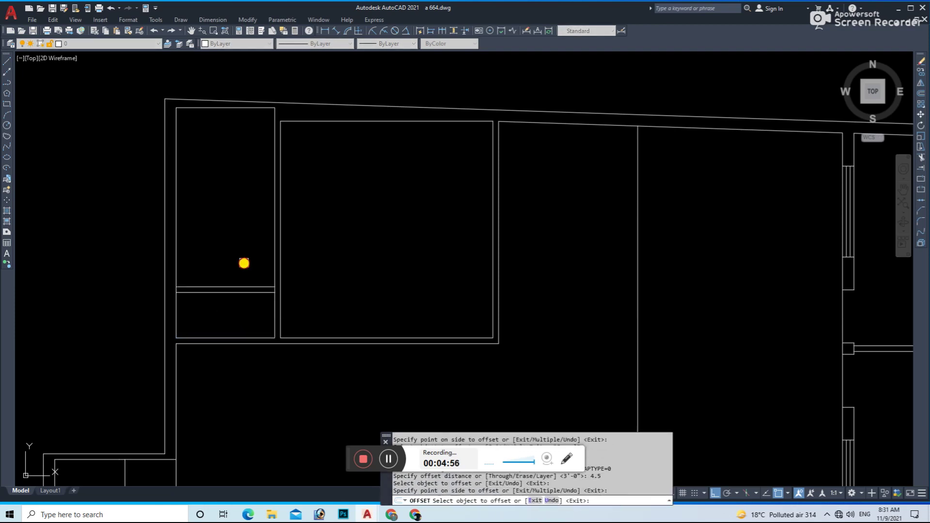
scroll(178, 292, "up", 3)
type("tr")
key("Return")
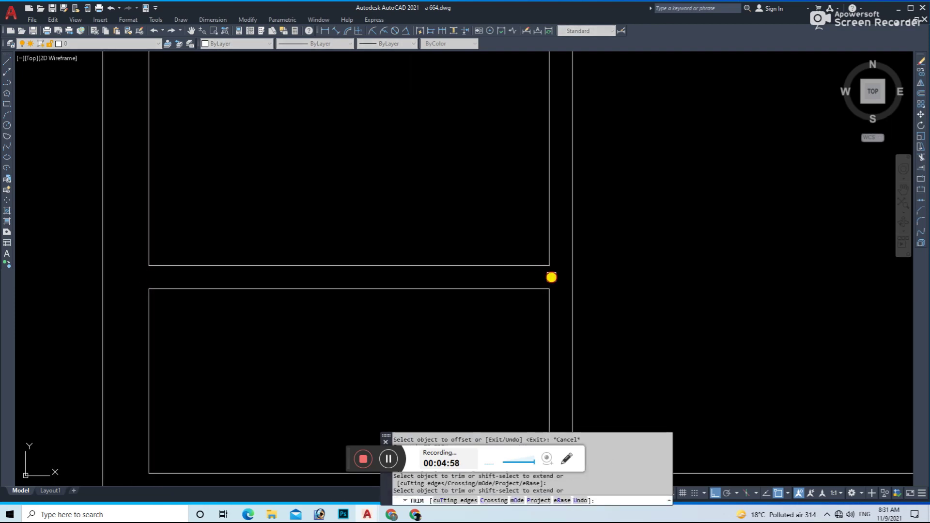
key("Escape")
- Stretch the tall room's lower part to raise its bottom by 6, and save
scroll(552, 278, "down", 3)
left_click_drag(525, 251, 343, 285)
type("s")
key("Return")
left_click(589, 277)
type("6")
key("Return")
key("ctrl+s")
- Draw two diagonal lines forming an X across the box, and save
key("Escape")
key("Escape")
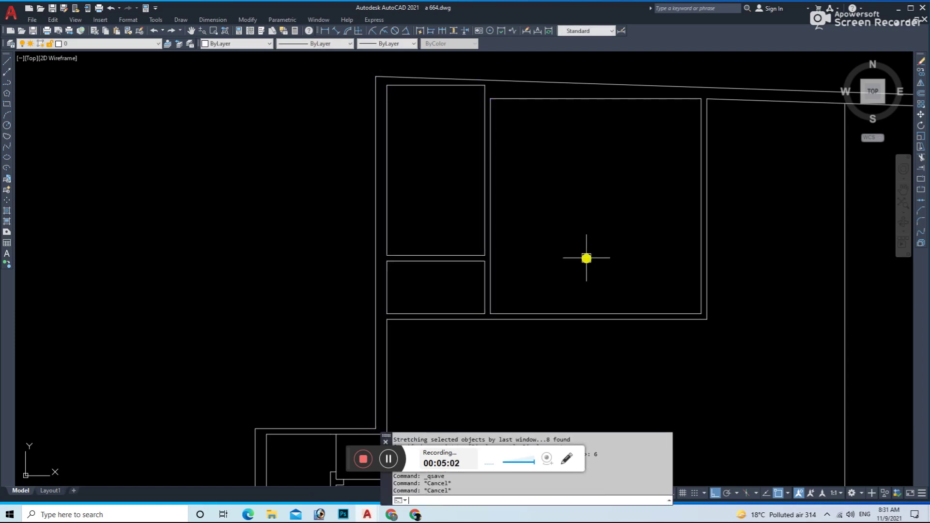
left_click(484, 261)
left_click(387, 313)
key("Escape")
key("space")
left_click(481, 315)
key("Return")
key("ctrl+s")
- Offset the box's bottom line 4' upward
middle_click_drag(522, 247, 467, 276)
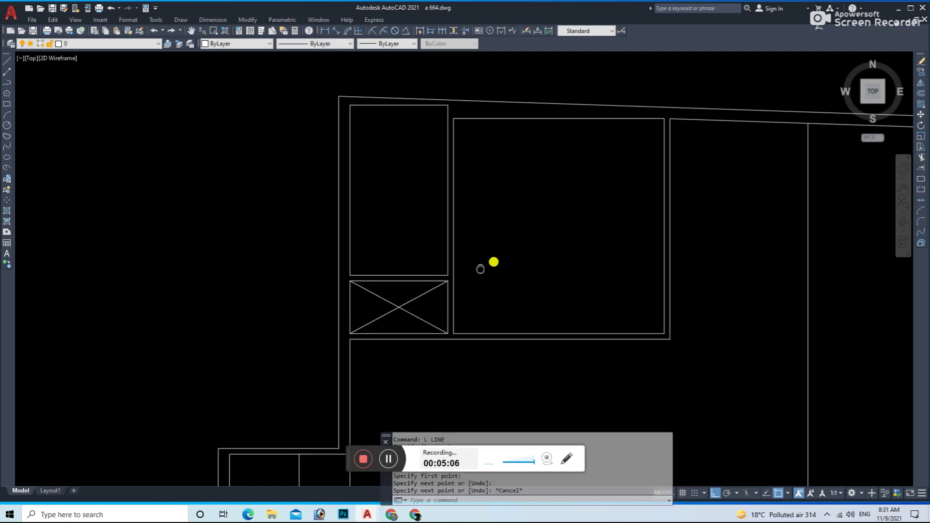
type("o")
key("Return")
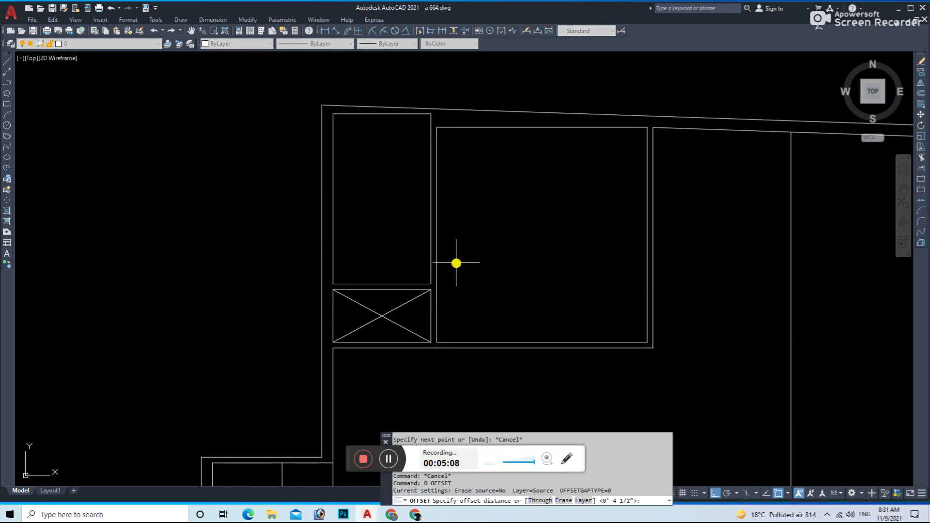
type("'")
key("Return")
left_click(401, 284)
left_click(408, 262)
key("Return")
key("Return")
- Offset another line 4.5 upward, trim, and save
type("4")
key("Return")
left_click(381, 224)
left_click(392, 191)
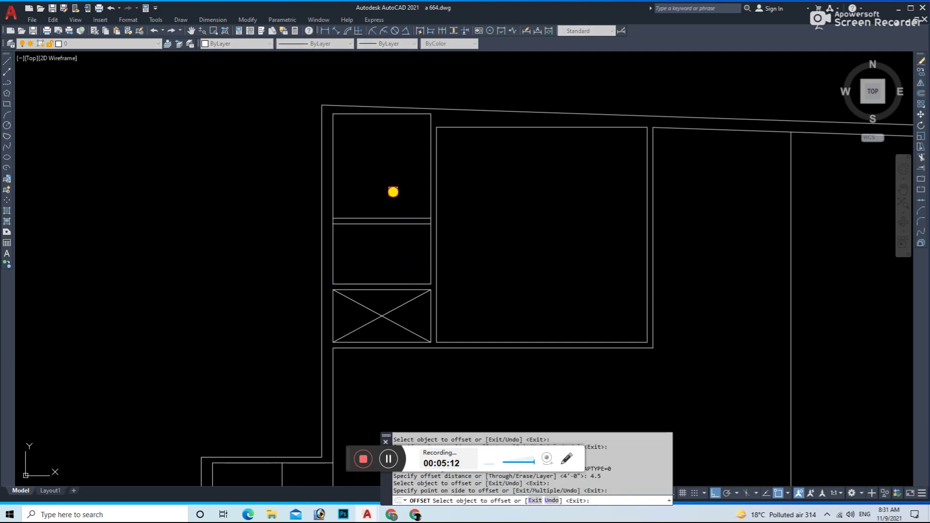
type("tr")
key("Return")
scroll(338, 228, "up", 5)
key("Escape")
key("ctrl+s")
key("ctrl+s")
key("Escape")
- Offset the small room's left wall 24 inward to split it vertically, and save
scroll(621, 218, "down", 3)
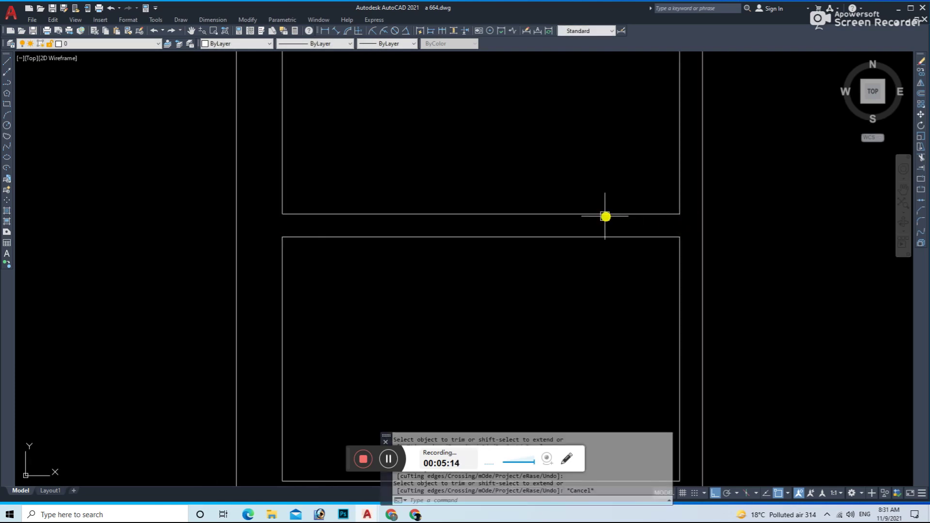
middle_click_drag(677, 266, 593, 296)
type("o")
key("Return")
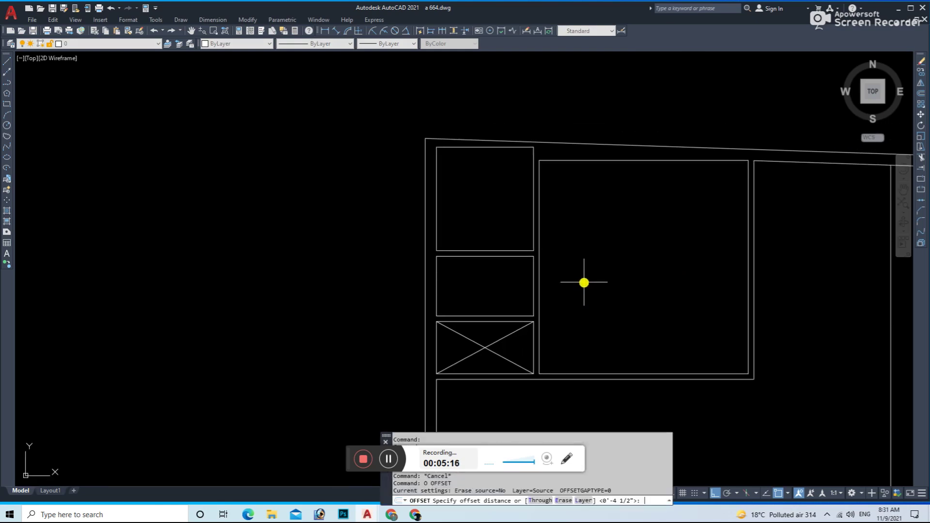
type("24")
key("Return")
left_click(437, 281)
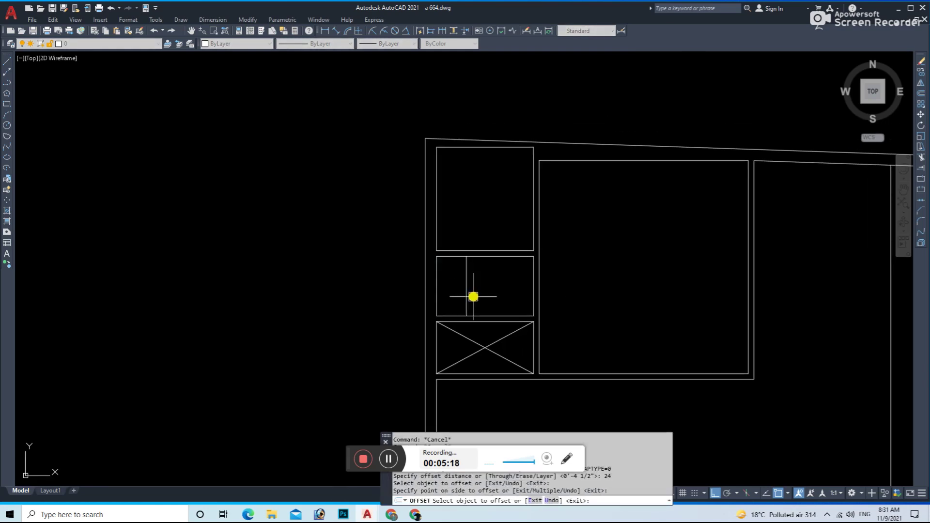
left_click(473, 292)
key("Return")
key("ctrl+s")
key("Escape")
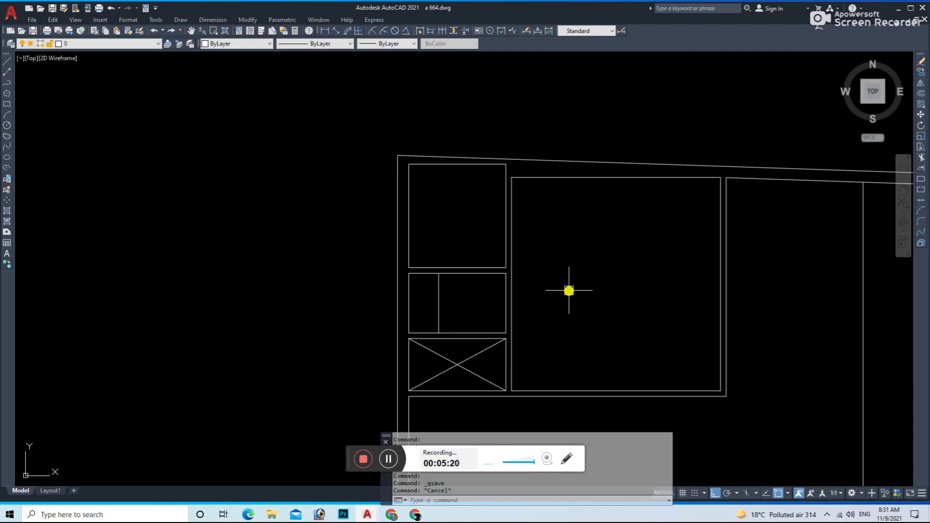
- Begin a new line with the small rooms centred in view
type("l")
key("Return")
scroll(562, 288, "up", 2)
middle_click_drag(501, 299, 456, 267)
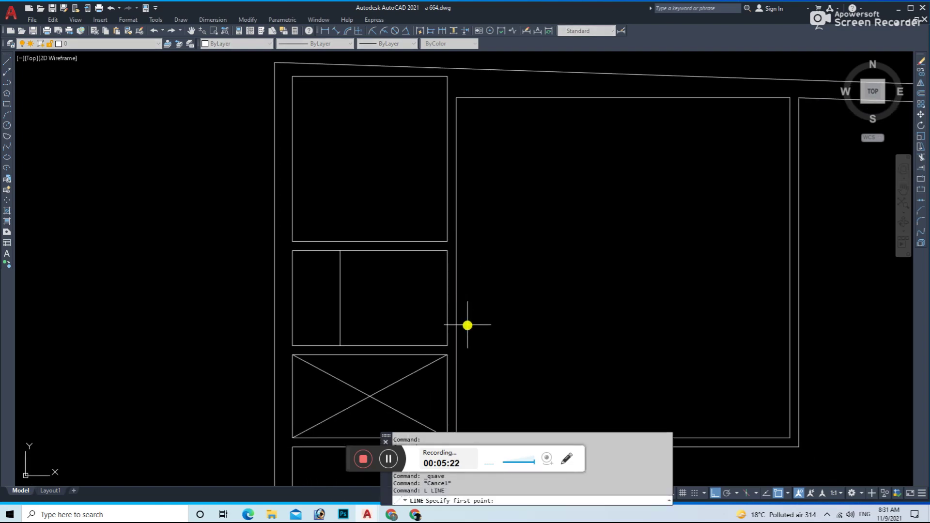
- Join the box's bottom edge, offset the short segment 2 upward, and trim the wall between
left_click(456, 345)
key("Escape")
type("o")
key("Return")
type("2")
key("Return")
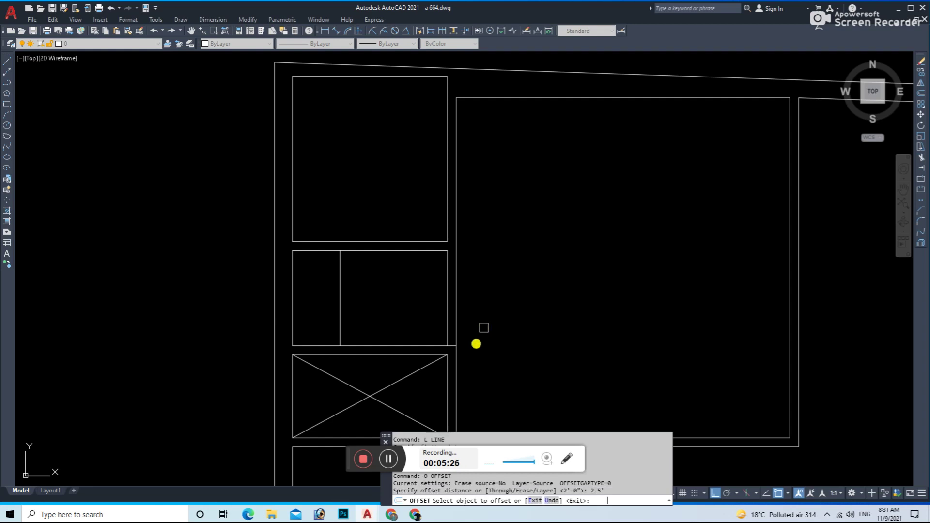
scroll(476, 342, "up", 3)
left_click(432, 328)
left_click(469, 283)
scroll(469, 282, "down", 3)
type("tr")
left_click_drag(474, 287, 383, 283)
key("Escape")
- Draw a line down to the wall corner and shift the view
type("l")
key("Return")
left_click(464, 257)
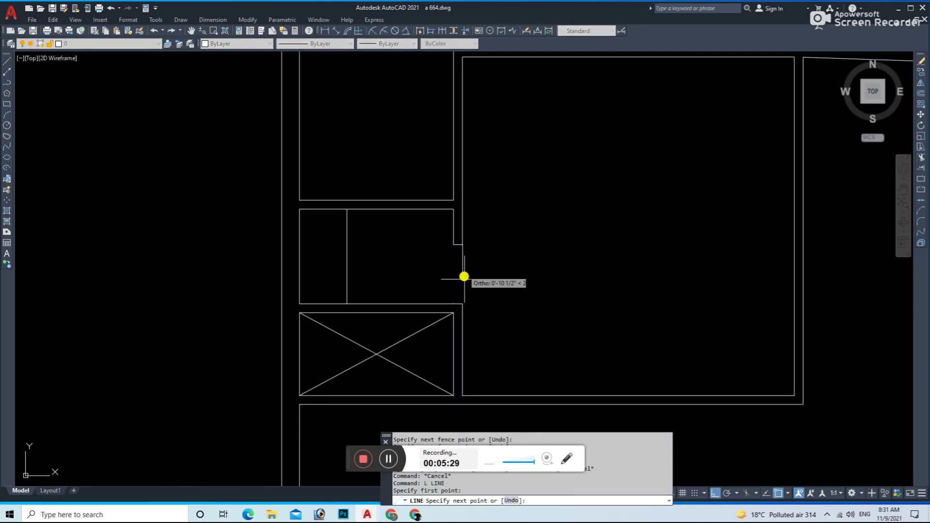
left_click(463, 304)
key("Escape")
key("Escape")
middle_click_drag(497, 263, 515, 305)
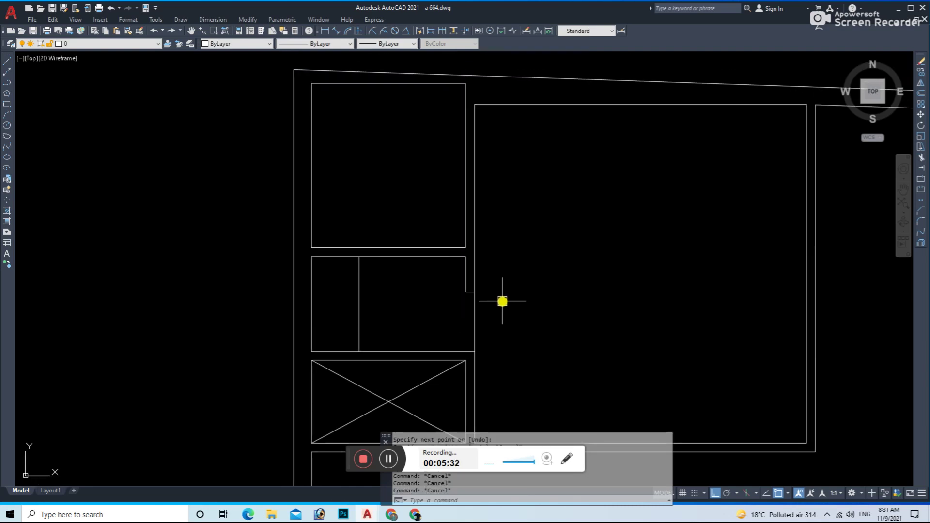
type("L")
key("Return")
scroll(484, 272, "up", 4)
- Offset the wall line by 5
key("Escape")
type("o")
key("Return")
type("5")
key("Return")
scroll(485, 245, "up", 2)
left_click(485, 243)
- Erase the short vertical wall segment
key("Escape")
type("e")
key("Return")
left_click(499, 237)
type("E")
scroll(499, 237, "down", 4)
- Offset the wall line 2 to mark the door edge and trim out the door gap
key("Escape")
type("o")
key("Return")
type("2")
key("Return")
left_click(458, 254)
left_click(413, 265)
key("Escape")
type("tr")
left_click_drag(432, 278, 408, 247)
- Close the door gap's wall end with a line, and save
type("l")
key("Return")
left_click(359, 261)
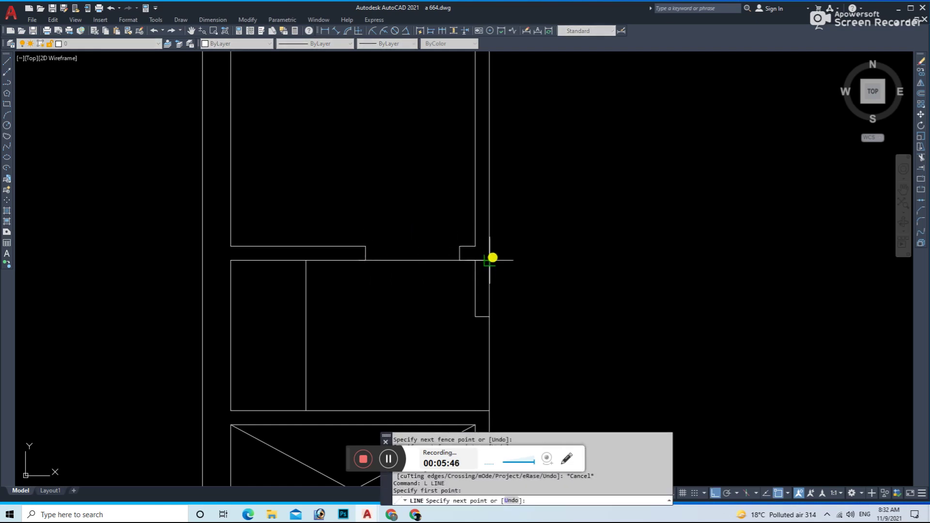
left_click(459, 263)
key("Return")
scroll(458, 262, "down", 4)
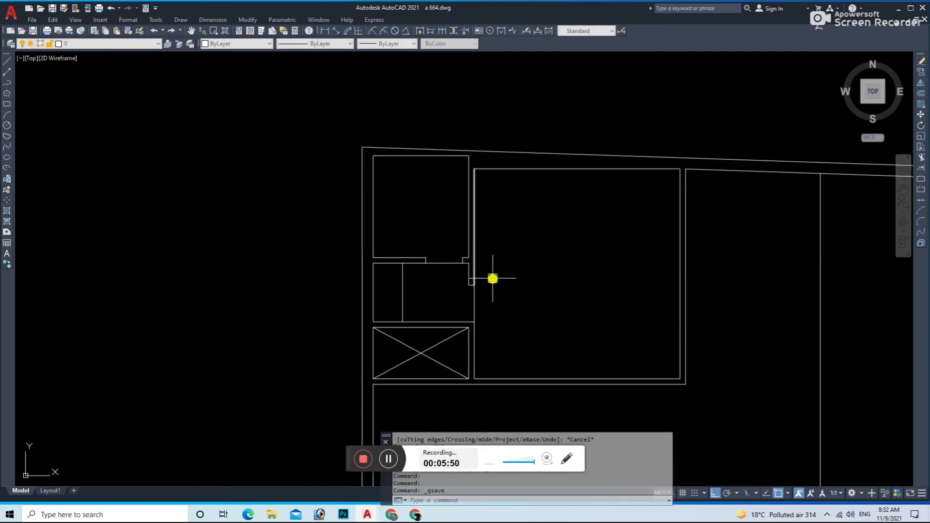
key("ctrl+s")
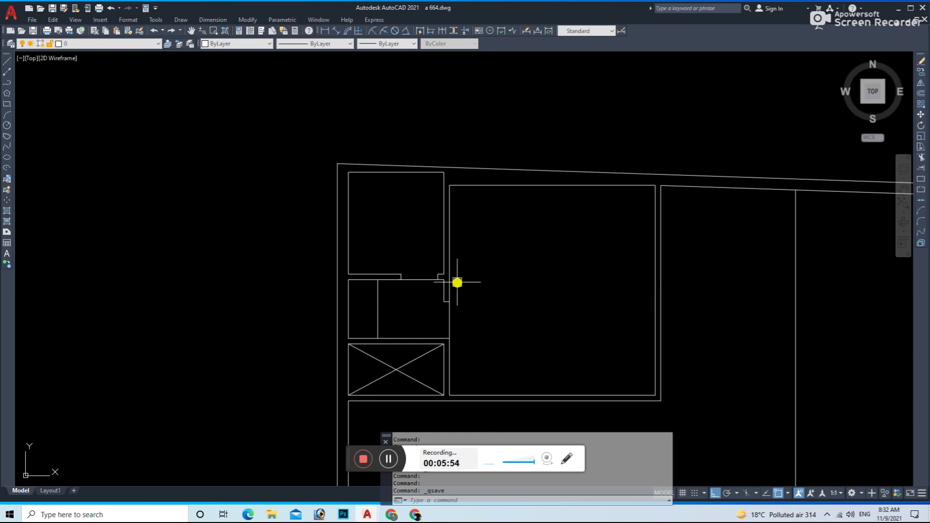
key("Escape")
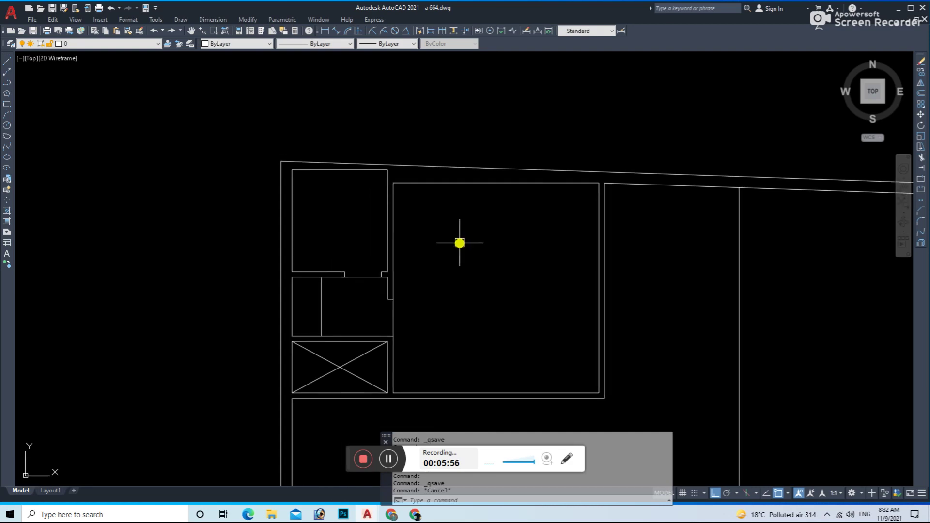
middle_click_drag(519, 318, 523, 309)
scroll(523, 310, "down", 2)
scroll(465, 321, "down", 2)
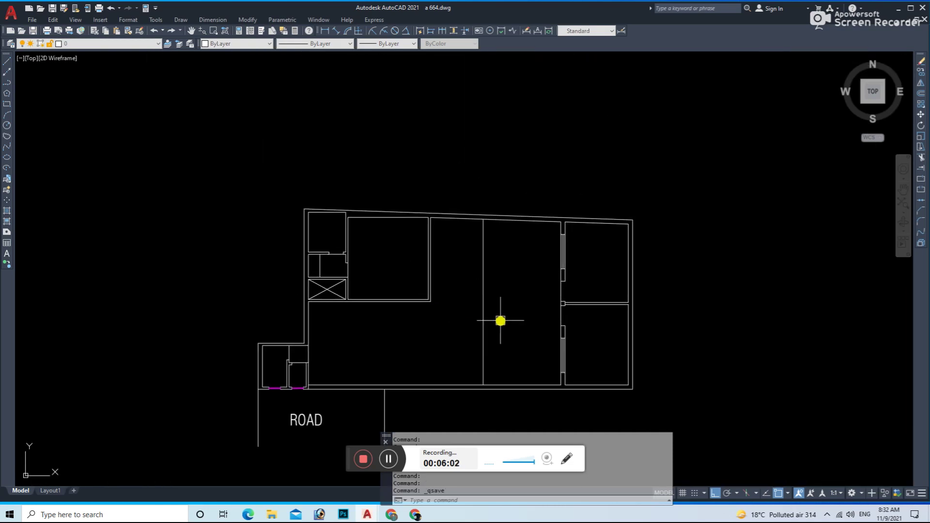
- Offset the bottom wall line 2'-6" to mark the width of the opening
key("Escape")
scroll(426, 306, "up", 4)
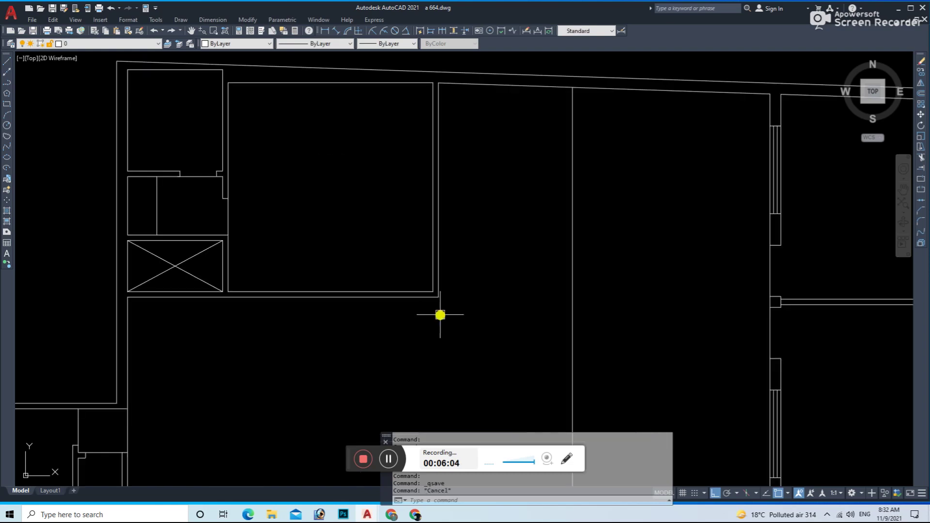
type("l")
key("Return")
scroll(438, 310, "up", 4)
left_click(425, 269)
key("Escape")
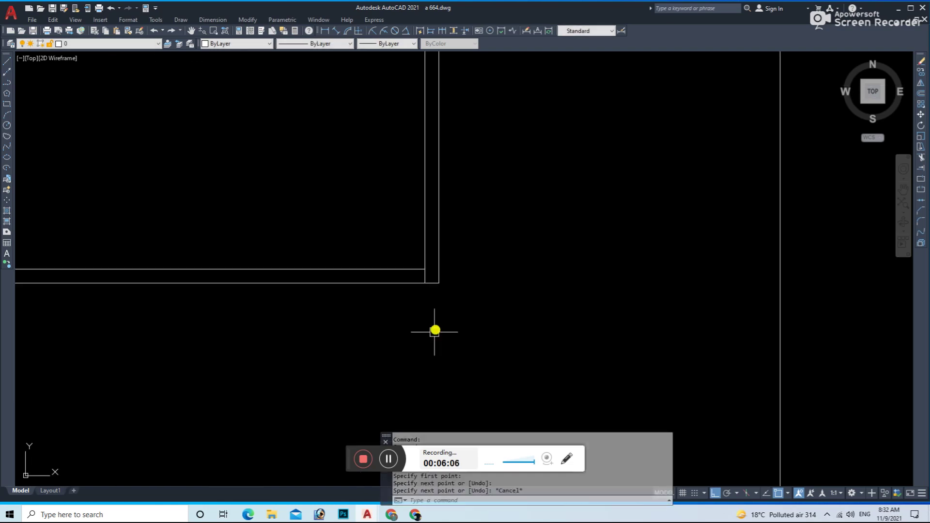
type("o")
key("Return")
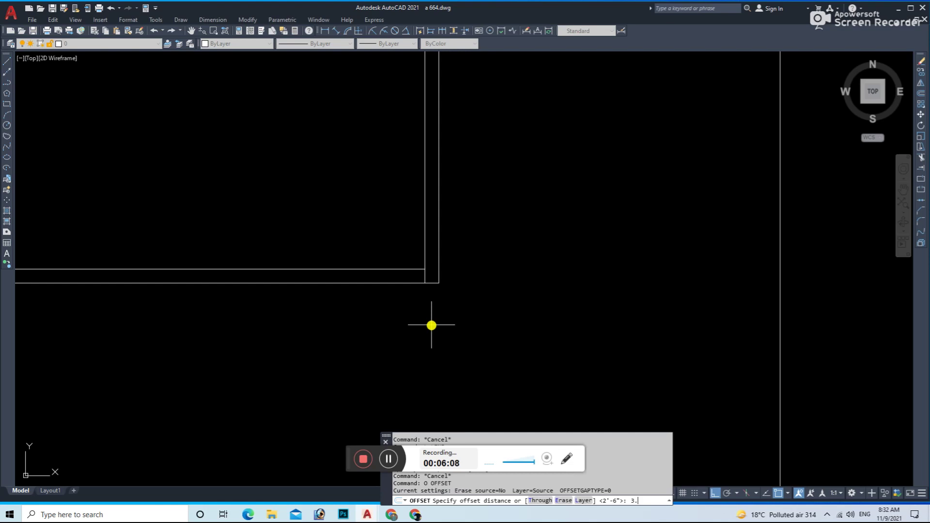
key("Return")
scroll(417, 284, "up", 4)
left_click(431, 268)
left_click(233, 317)
- Trim the wall inside the opening, close the wall end with a line, and save
type("tr")
left_click_drag(298, 311, 288, 271)
key("Escape")
type("l")
key("Return")
scroll(270, 302, "up", 2)
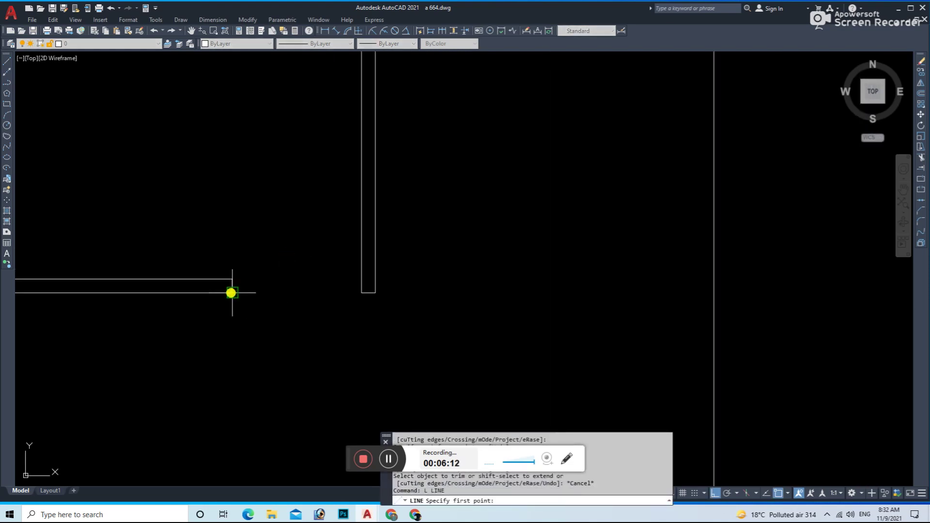
left_click(233, 293)
left_click(358, 292)
key("Return")
scroll(387, 298, "down", 5)
key("ctrl+s")
- Select the vertical wall line at the opening corner and try a line from it
mouse_move(418, 298)
middle_mouse_down()
mouse_move(395, 270)
mouse_move(400, 231)
middle_mouse_up()
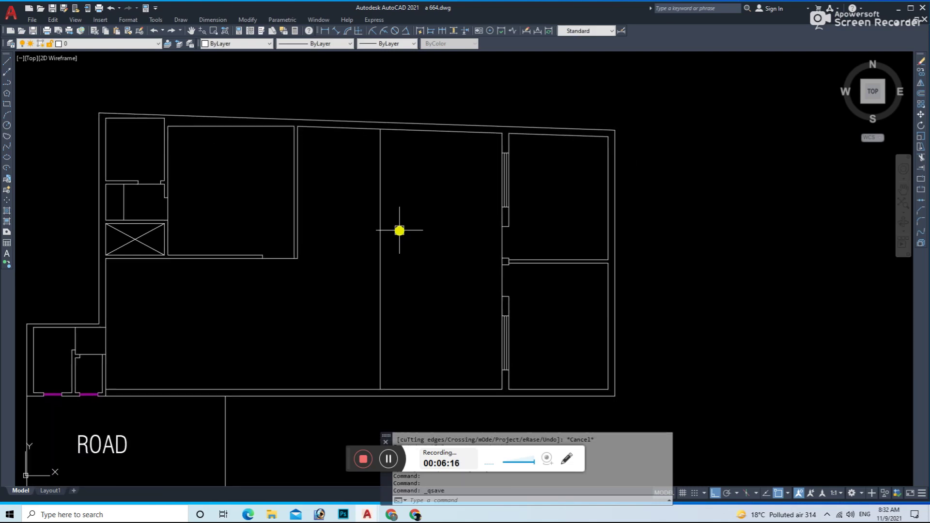
left_click(417, 225)
left_click(343, 272)
key("Escape")
key("Escape")
type("l")
key("Return")
scroll(334, 280, "up", 2)
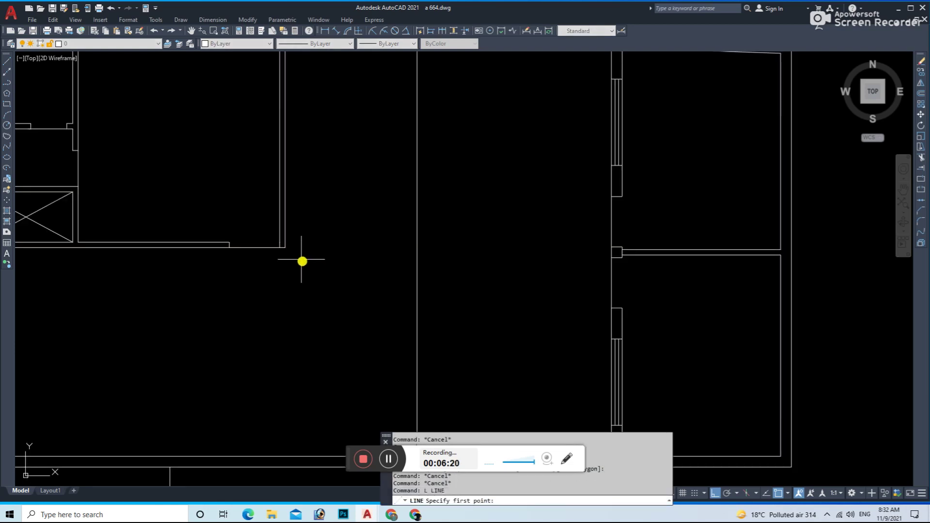
left_click(286, 247)
middle_click_drag(278, 389, 302, 289)
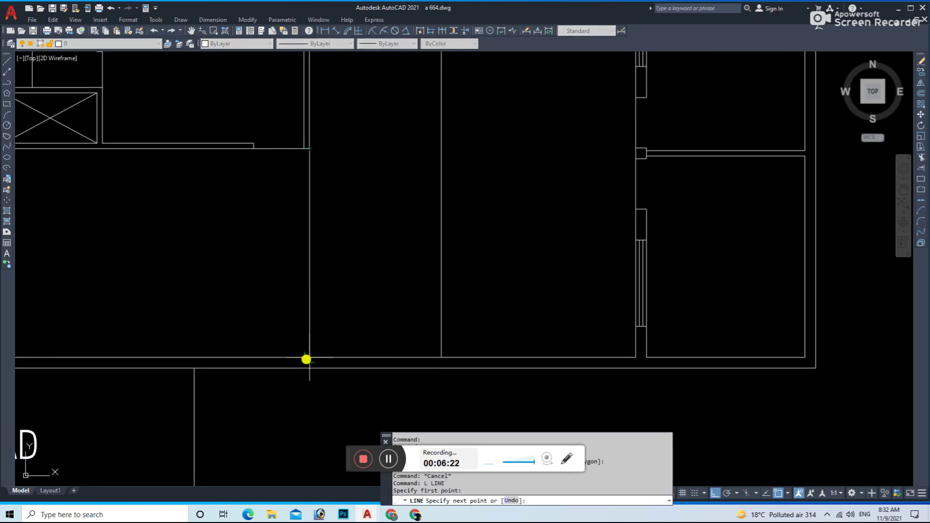
key("Escape")
key("Escape")
- Move the short horizontal wall jog 4.5 units to the left
middle_click_drag(227, 115, 251, 178)
left_click_drag(251, 178, 364, 253)
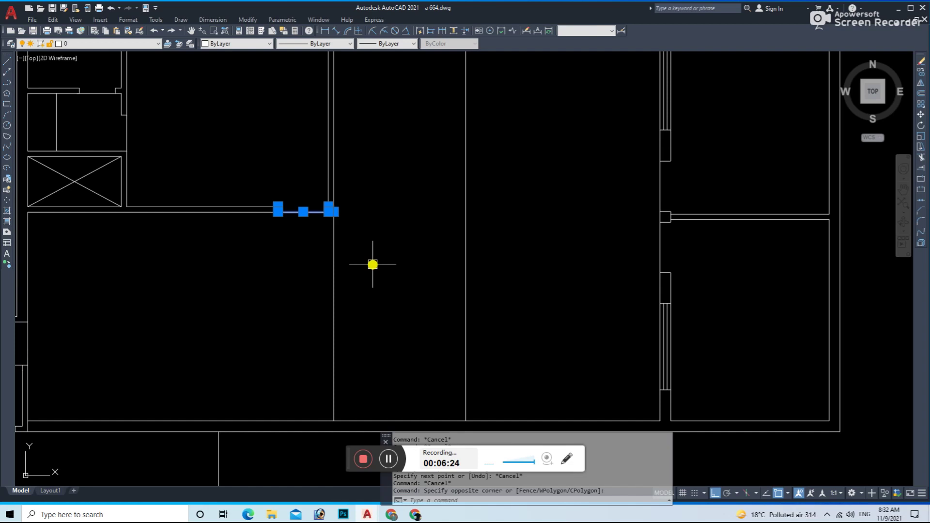
type("m")
key("Return")
left_click(401, 274)
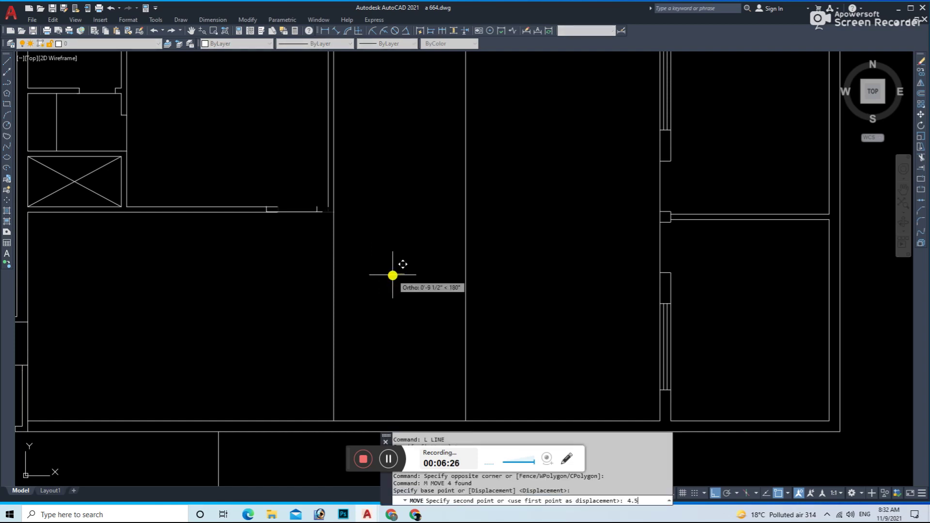
key("Return")
- Trim off the leftover wall segment beside the moved jog
scroll(345, 235, "up", 4)
type("f")
key("Return")
type("tr")
left_click(342, 211)
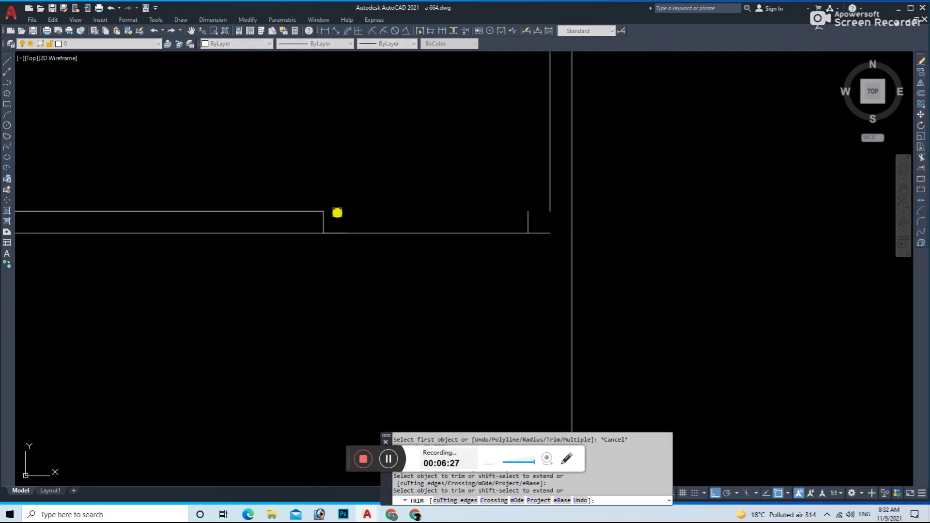
key("Escape")
key("Escape")
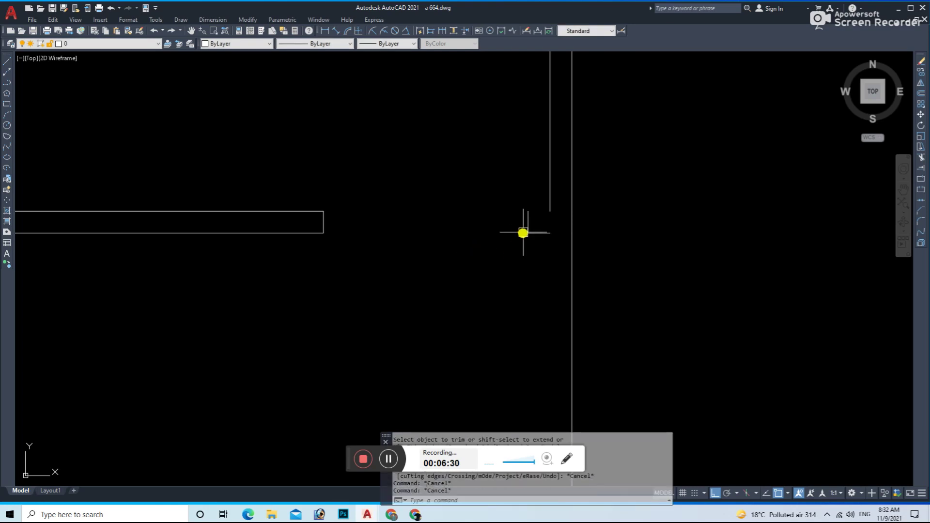
- Extend the wall lines toward the jog and save the drawing
type("l")
key("Return")
scroll(548, 213, "up", 3)
type("f")
key("Return")
left_click(536, 218)
key("Escape")
type("ex")
key("Return")
key("ctrl+s")
key("Escape")
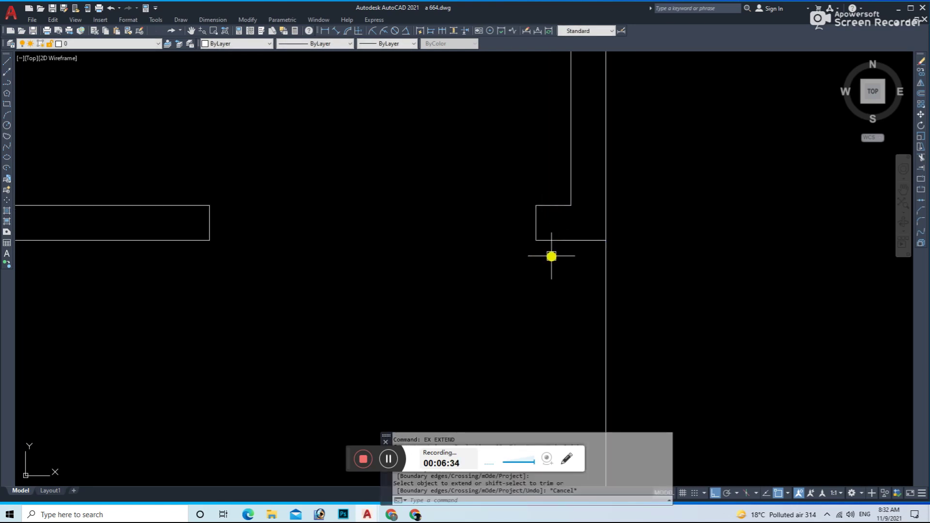
- Start lines at the wall endpoints to rejoin the wall ends
type("l")
key("Return")
left_click(535, 242)
key("Escape")
key("Return")
left_click(536, 205)
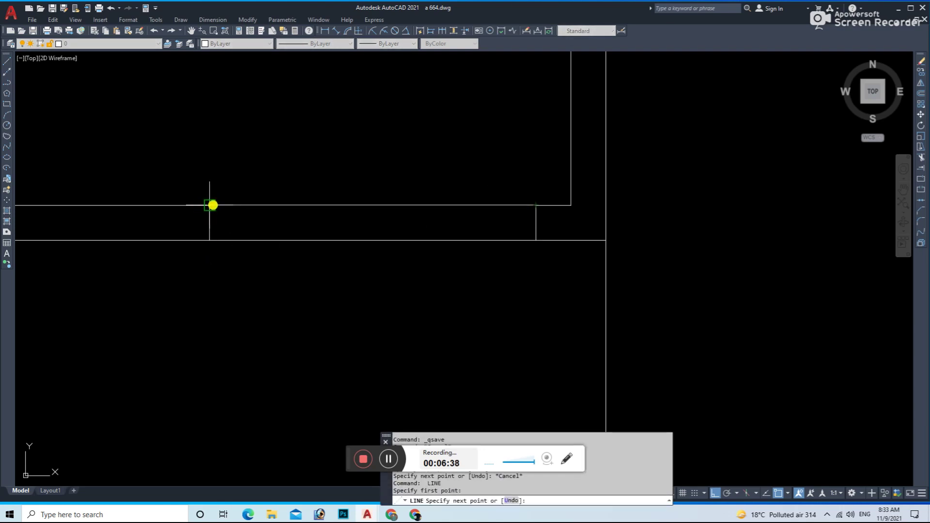
- Select the two lines across the opening and load the ACAD_ISO03W100 linetype
key("Escape")
left_click(338, 166)
left_click(284, 336)
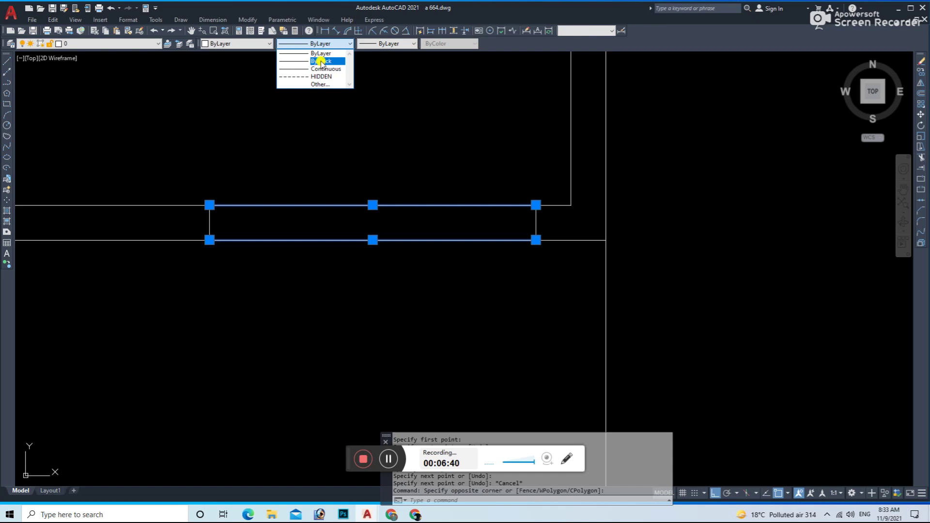
left_click(322, 76)
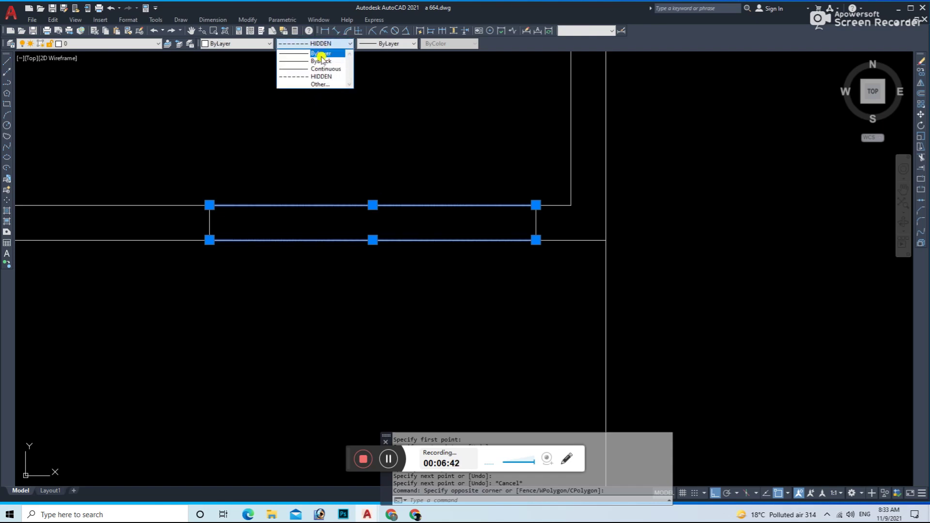
left_click(328, 84)
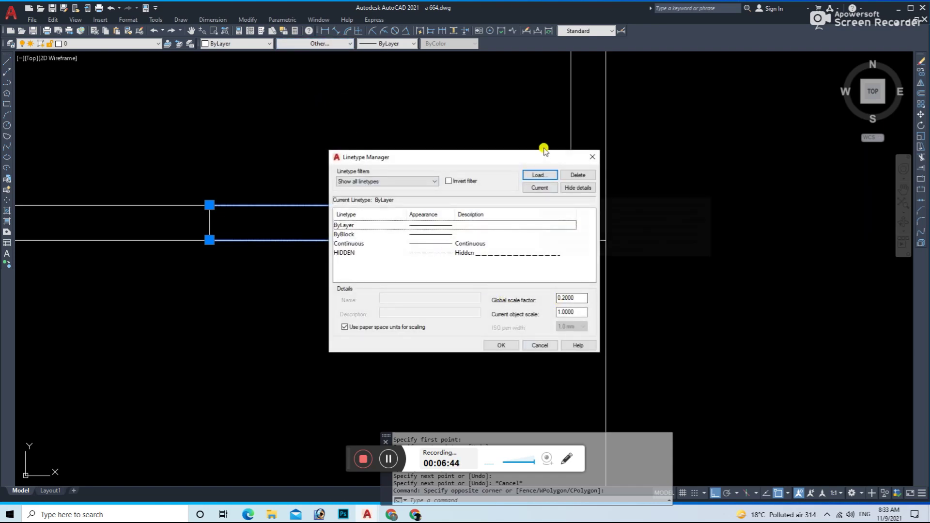
left_click(533, 177)
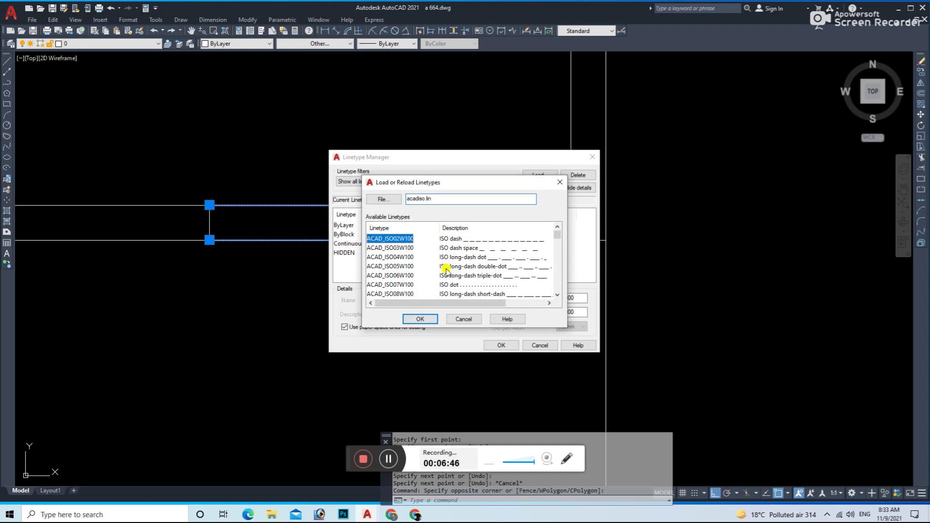
left_click(420, 319)
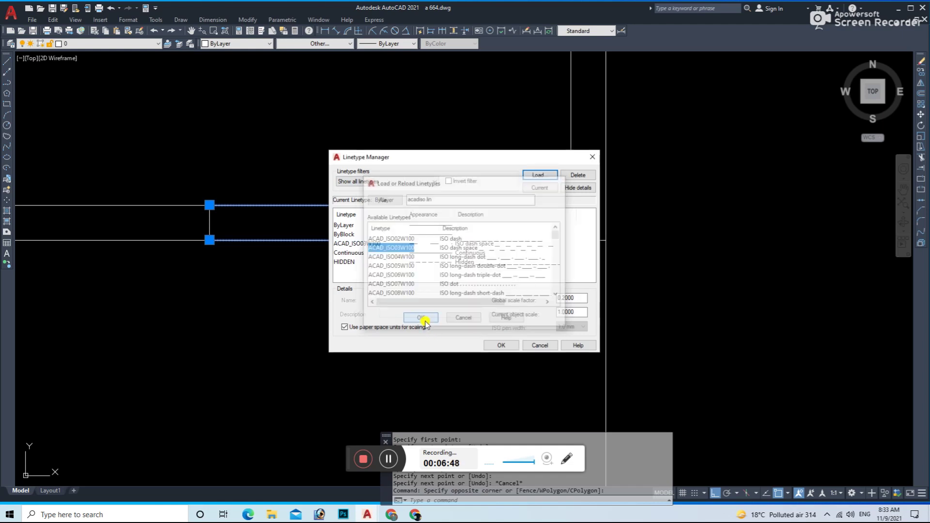
left_click(501, 345)
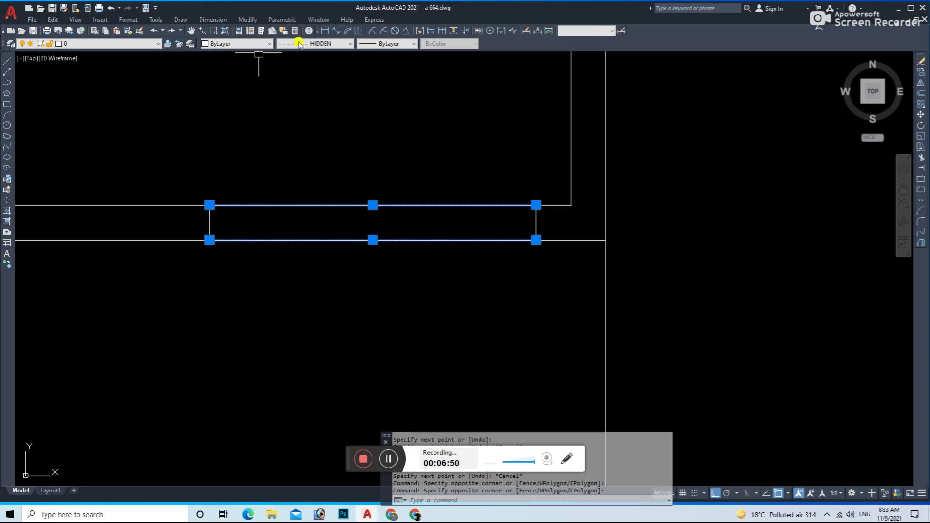
- Give both lines the ACAD_ISO03W100 dashed linetype and grey colour 251
left_click(279, 43)
left_click(327, 69)
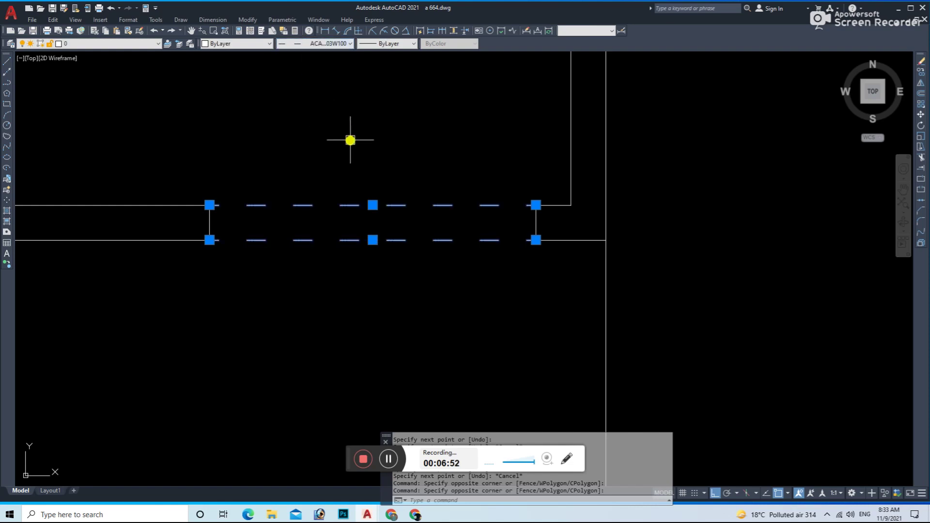
scroll(349, 142, "down", 2)
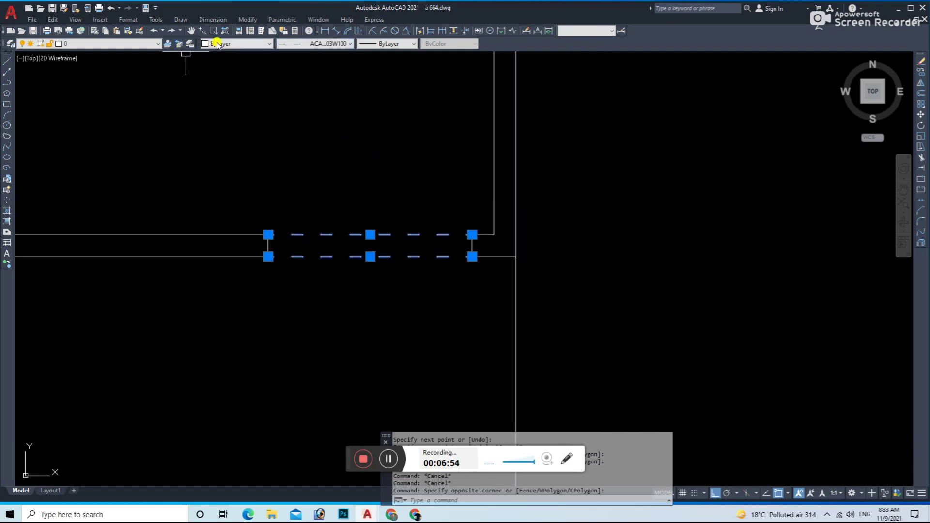
left_click(216, 44)
left_click(220, 123)
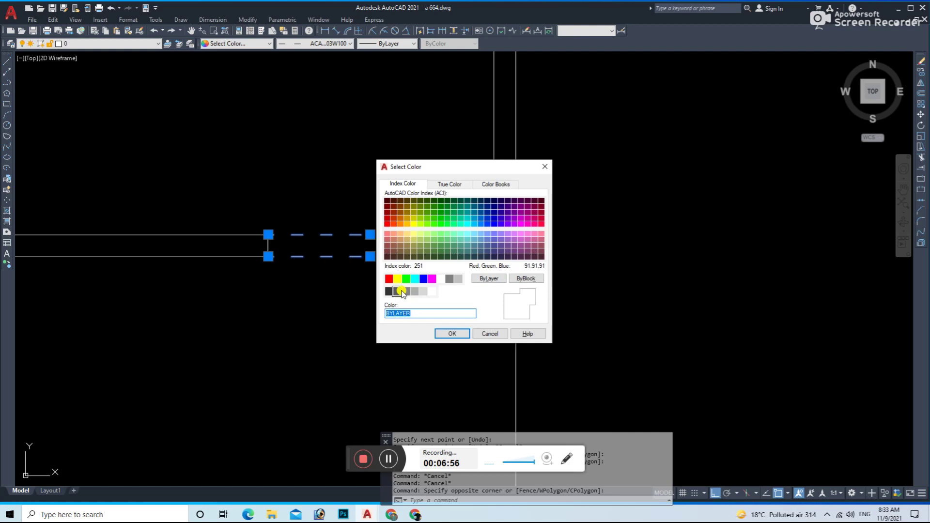
key("Return")
scroll(511, 214, "down", 3)
scroll(403, 318, "down", 2)
- Save the drawing and set the offset distance to 9
key("Escape")
key("ctrl+s")
scroll(382, 207, "up", 2)
scroll(372, 213, "up", 1)
type("o")
key("Return")
type("9")
key("Return")
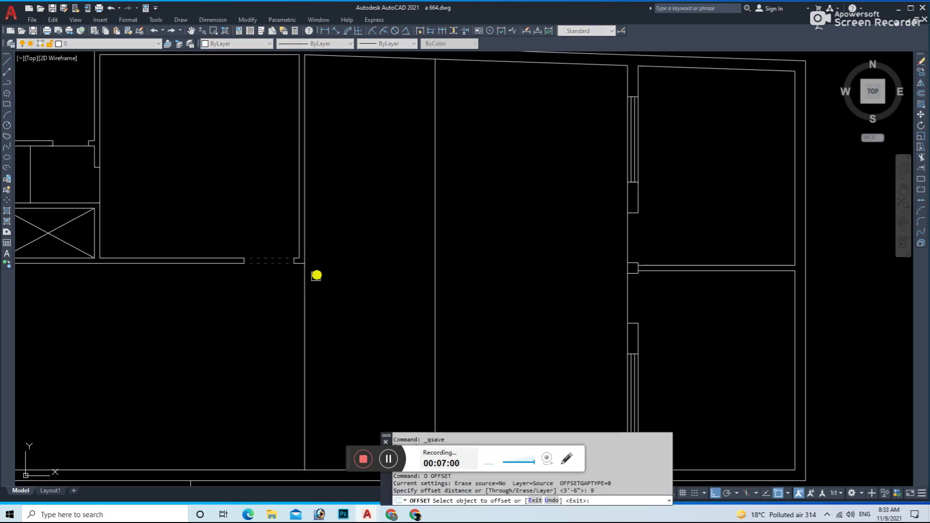
key("Escape")
type("tr")
key("Return")
scroll(328, 266, "down", 4)
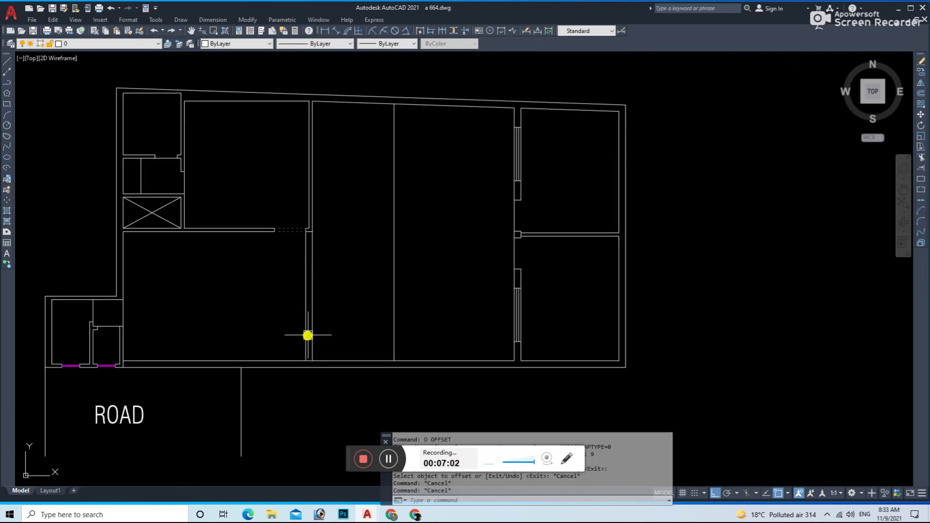
scroll(307, 339, "up", 8)
scroll(335, 336, "down", 5)
scroll(327, 205, "up", 6)
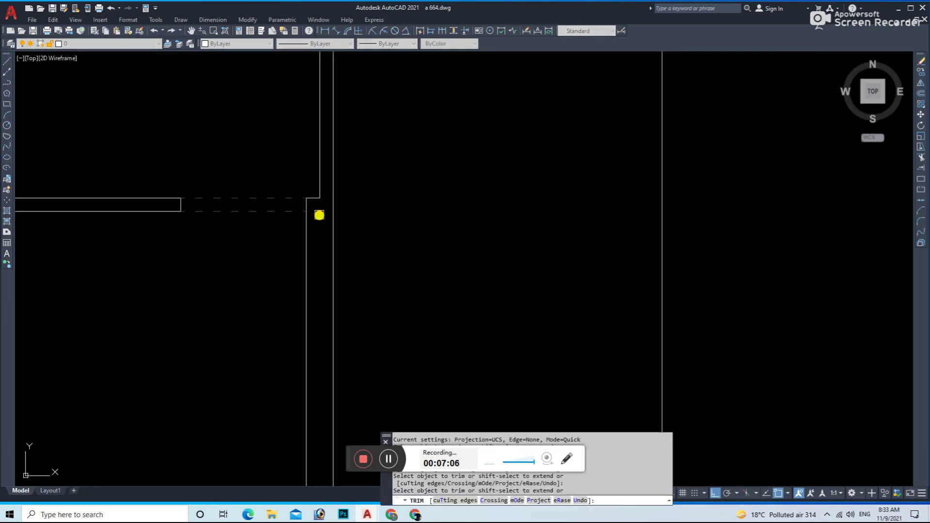
key("Escape")
- Offset the line at the corridor corner and erase the stray short horizontal line
type("l")
key("Return")
scroll(317, 214, "up", 1)
left_click(302, 209)
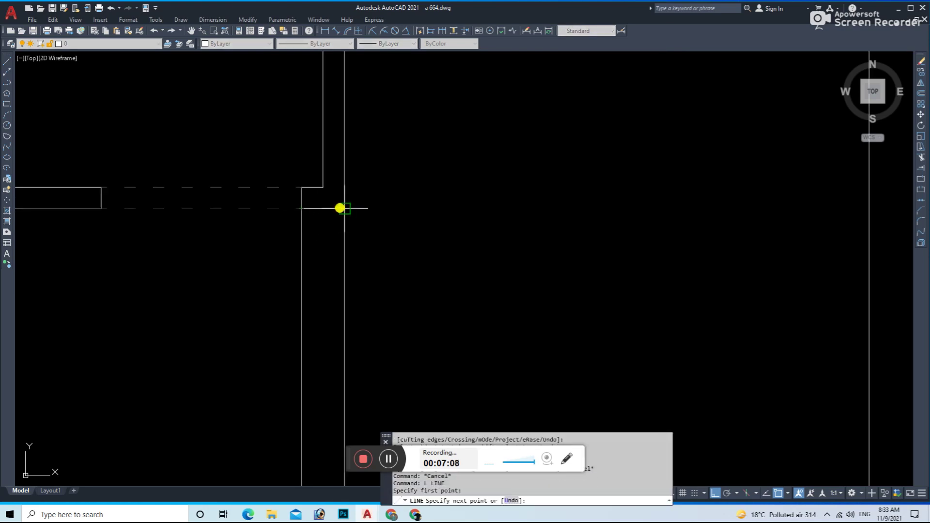
key("Escape")
type("o")
key("Return")
key("Return")
left_click(310, 210)
left_click(320, 214)
key("Escape")
type("e")
key("Return")
key("Escape")
key("Escape")
scroll(339, 242, "down", 3)
- Offset the short bottom-wall segment upward between the walls
type("o")
key("Return")
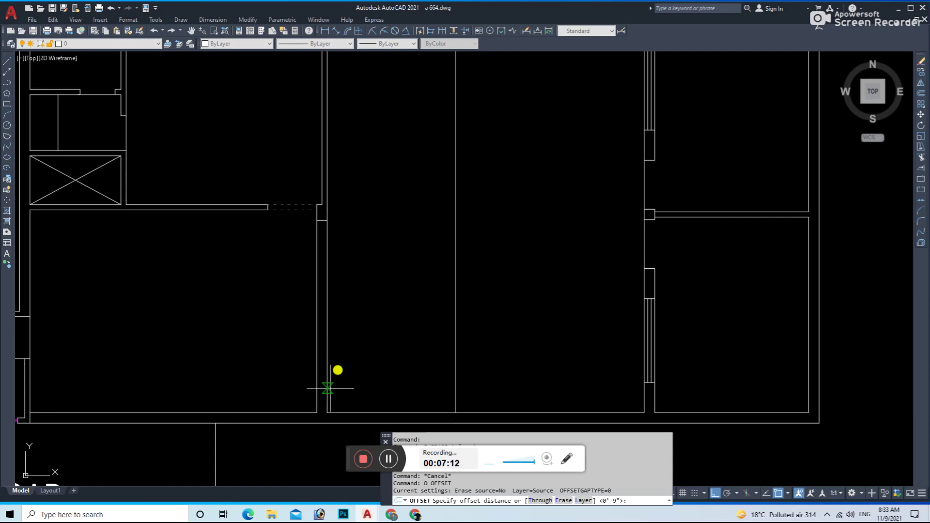
scroll(317, 388, "up", 4)
left_click(326, 391)
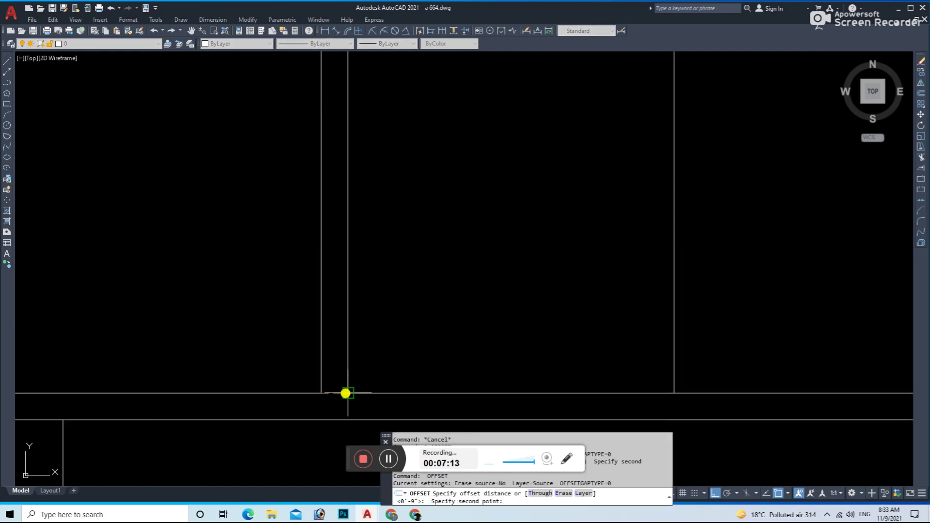
key("Escape")
type("l")
key("Return")
left_click(325, 396)
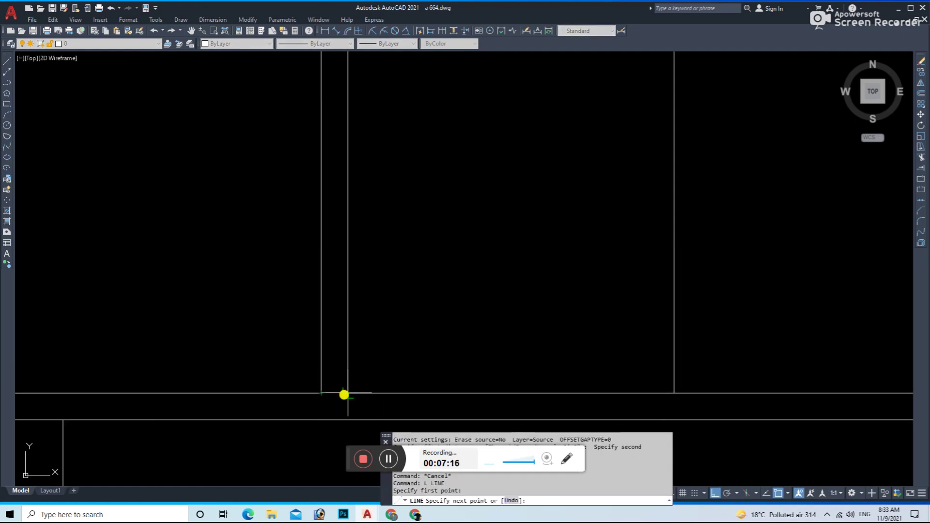
key("Escape")
type("o")
key("Return")
left_click(335, 392)
left_click(328, 388)
key("Escape")
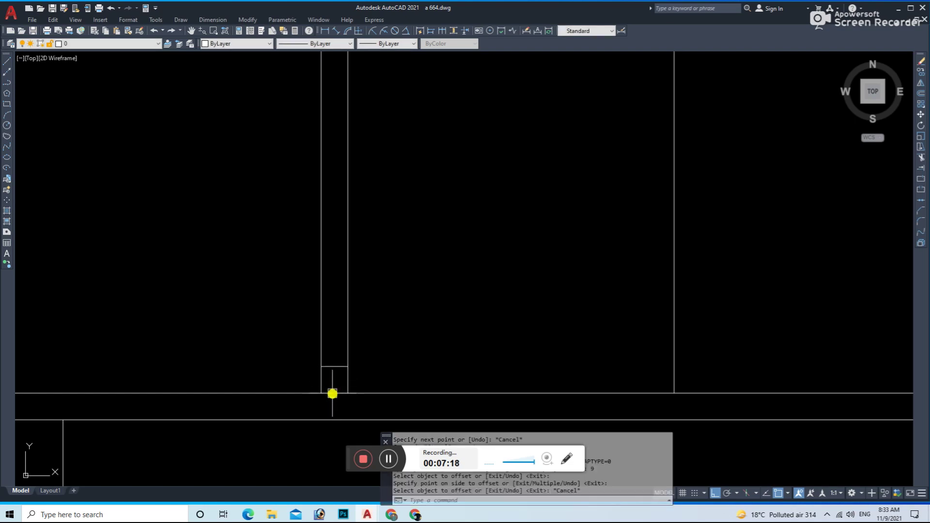
- Trim away the excess part of the vertical line
scroll(334, 398, "down", 5)
type("tr")
key("Return")
left_click_drag(383, 291, 341, 276)
key("Escape")
- Draw two parallel vertical lines from the top of the gap to the bottom wall
type("l")
key("Return")
left_click(372, 199)
left_click(372, 353)
key("Escape")
key("Return")
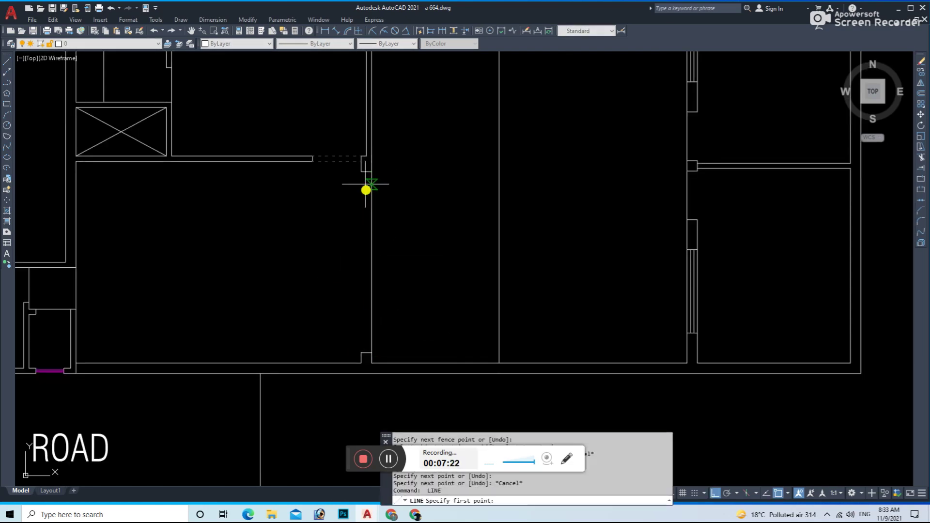
left_click(361, 172)
left_click(361, 353)
key("Escape")
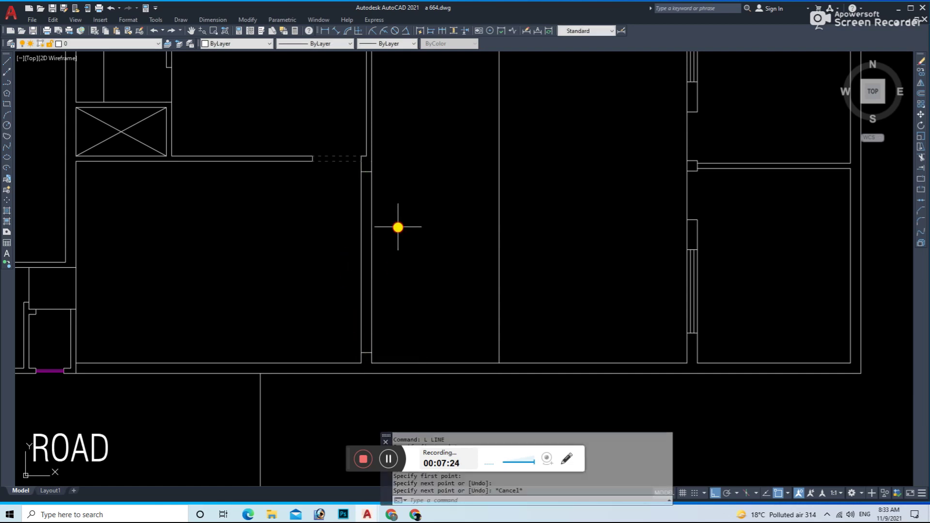
left_click(398, 226)
left_click(307, 277)
- Make the two vertical lines below the opening ACAD_ISO03W100 dashed and colour 251 grey, then save
left_click(282, 44)
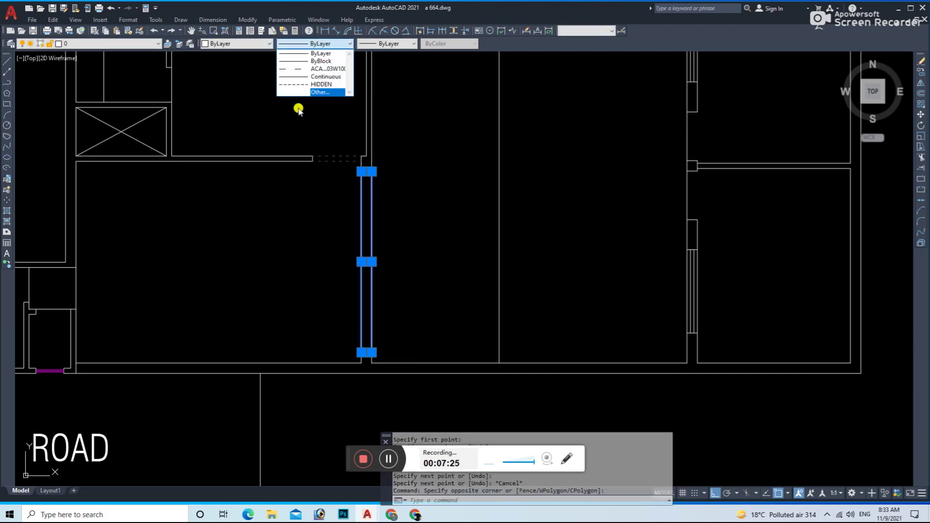
left_click(310, 69)
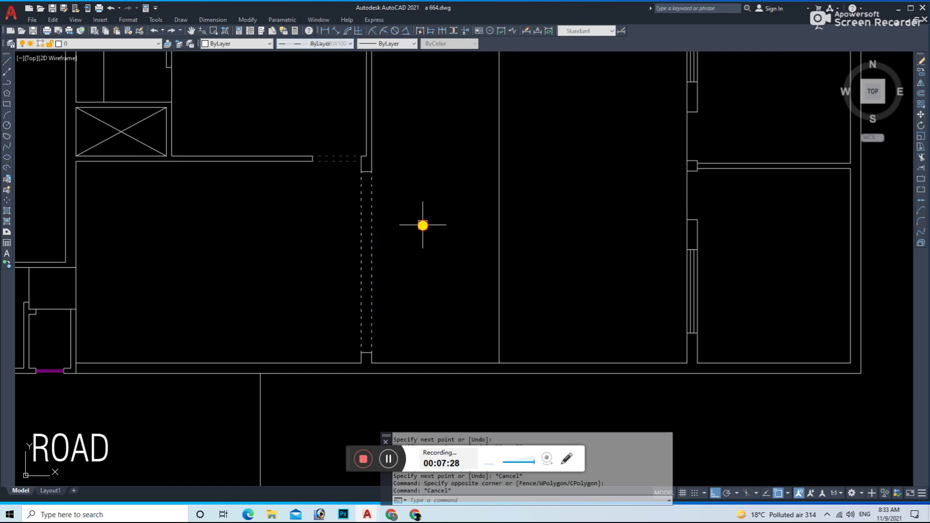
left_click(224, 44)
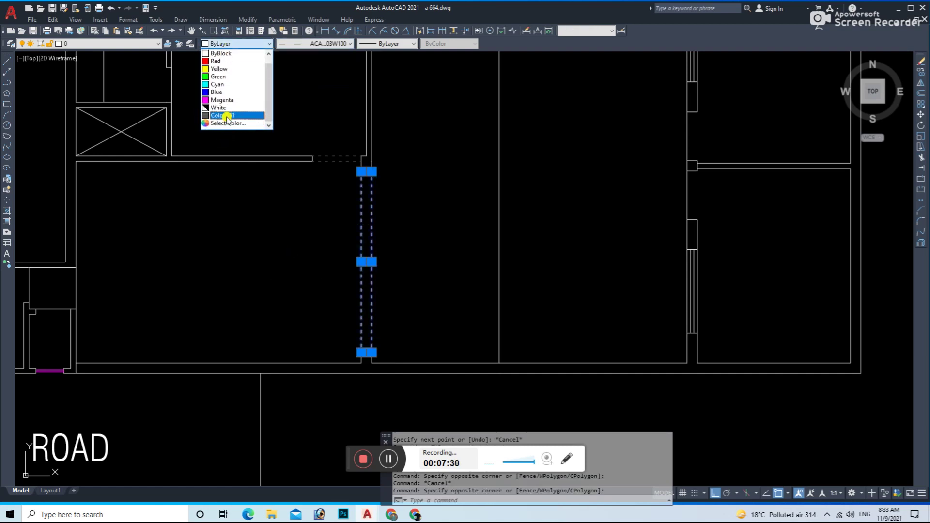
left_click(226, 117)
key("Escape")
scroll(280, 182, "down", 5)
key("ctrl+s")
scroll(337, 278, "up", 1)
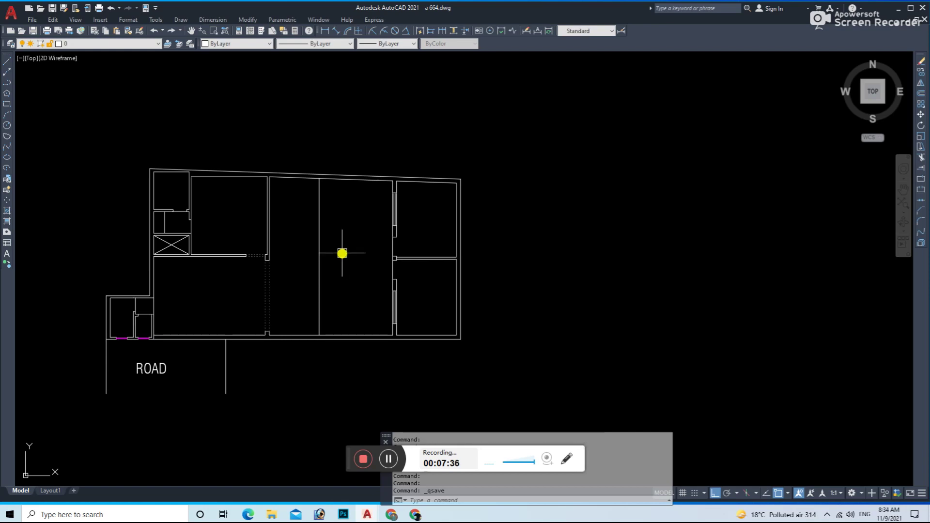
scroll(382, 226, "up", 2)
- Erase the divider wall between the middle rooms and the upper window on their right wall
left_click(323, 194)
left_click(273, 241)
type("e")
key("Return")
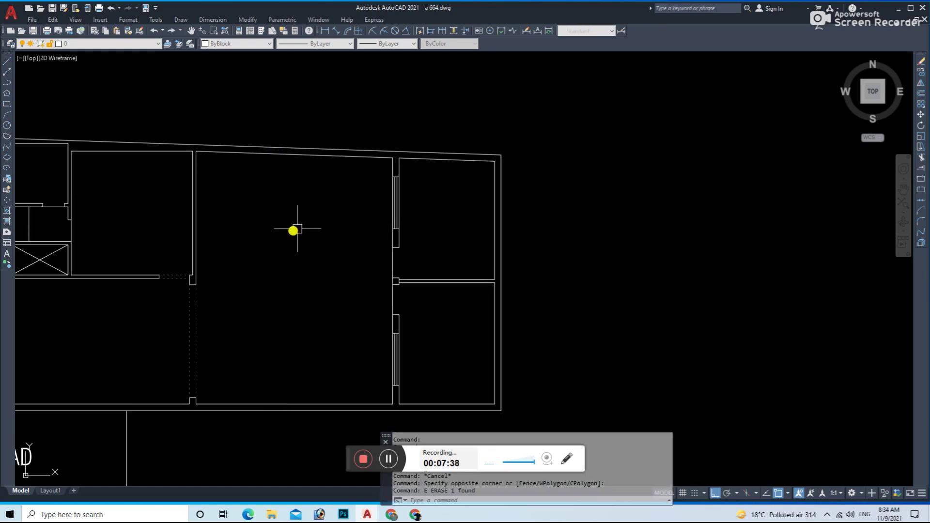
scroll(365, 184, "up", 2)
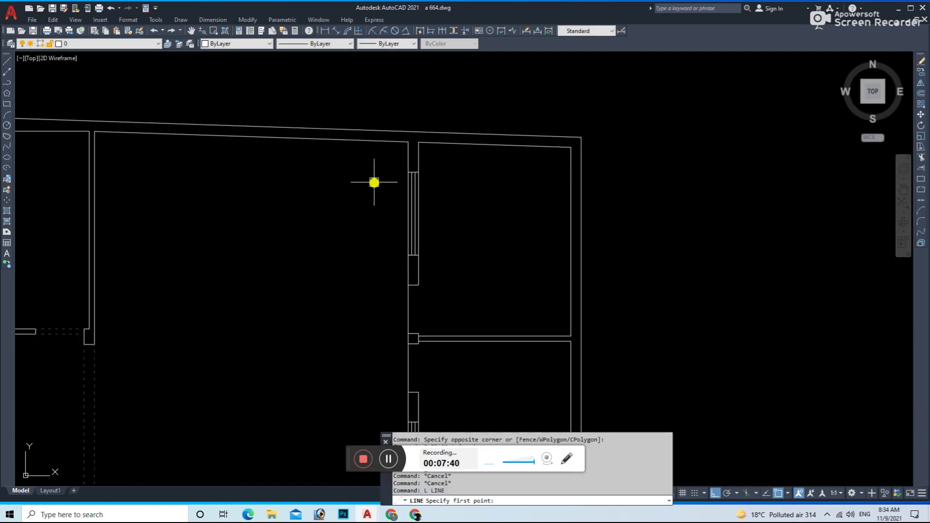
left_click(374, 155)
left_click(449, 251)
type("e")
key("Return")
key("Escape")
key("Escape")
- Draw a horizontal line across the merged room, trim its excess segment, and save
type("l")
key("Return")
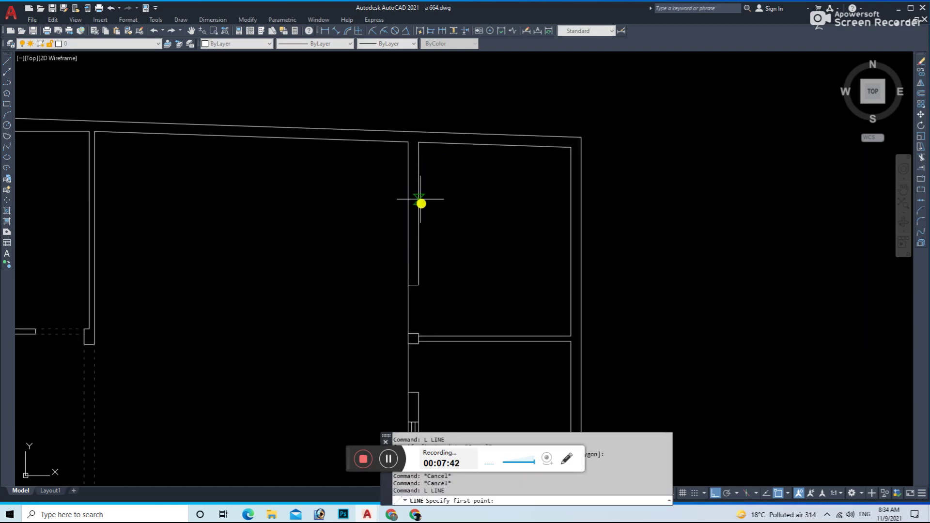
left_click(56, 151)
key("Escape")
type("tr")
scroll(96, 147, "up", 3)
key("Return")
left_click(81, 139)
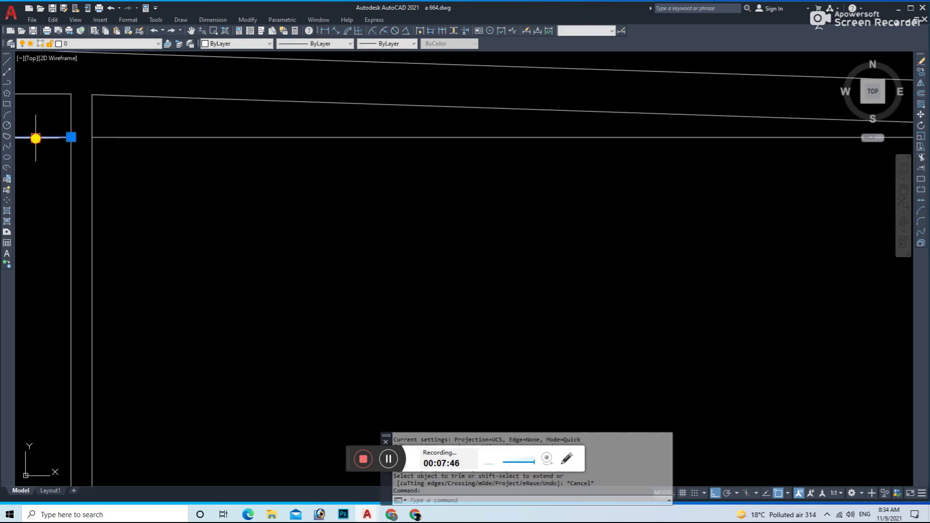
key("Escape")
scroll(326, 225, "down", 5)
key("ctrl+s")
- Offset the top room line 7 downward into the room
key("Escape")
type("o")
key("Return")
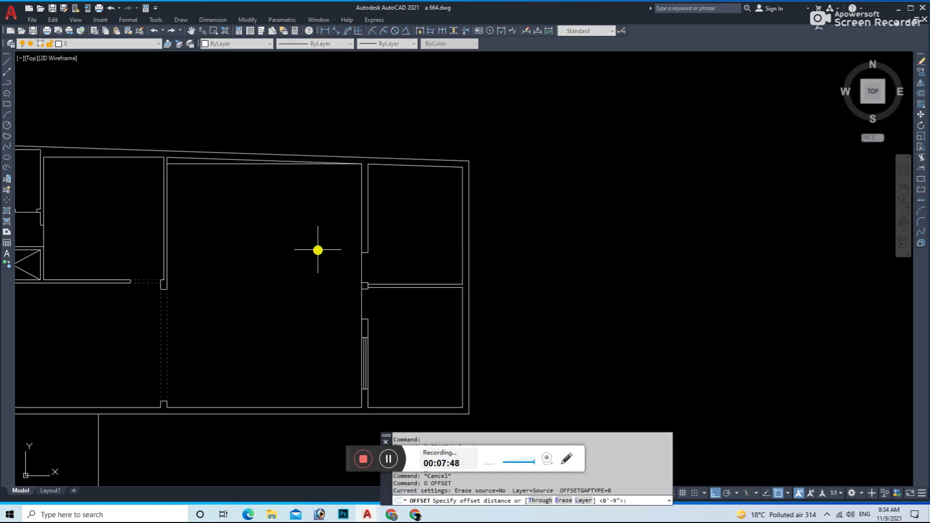
key("Return")
left_click(231, 170)
left_click(201, 191)
key("Escape")
left_click(196, 166)
scroll(297, 219, "down", 2)
scroll(312, 268, "up", 1)
scroll(307, 237, "up", 1)
scroll(301, 205, "up", 1)
- Move the new horizontal wall line up by 12
left_click(301, 205)
left_click(279, 289)
key("m")
key("Return")
type("12")
key("Return")
- Offset the moved wall line 9 downward to give the wall its thickness
key("o")
key("Return")
type("9")
- Trim the new wall lines where they cross and save the drawing
key("Return")
left_click(251, 205)
left_click(247, 239)
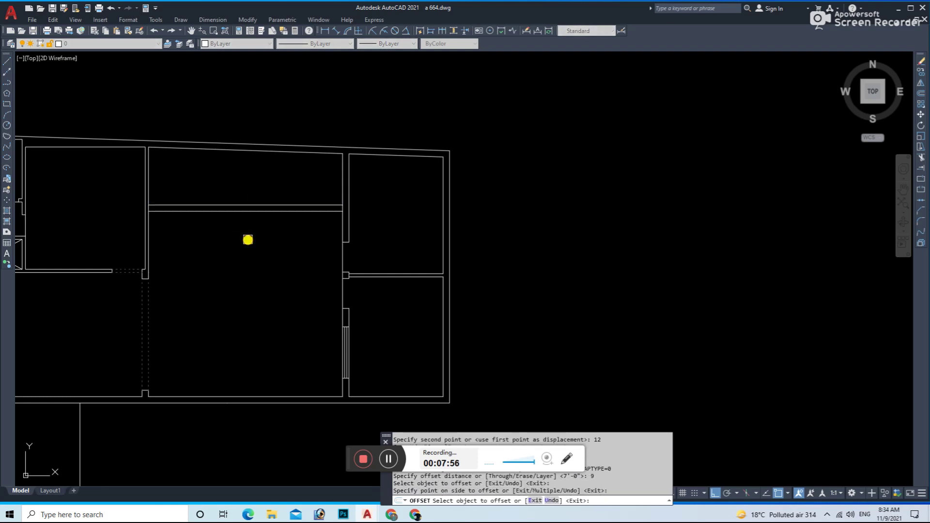
key("Escape")
scroll(170, 217, "up", 2)
key("t")
key("r")
key("Return")
scroll(407, 239, "down", 1)
scroll(487, 221, "up", 4)
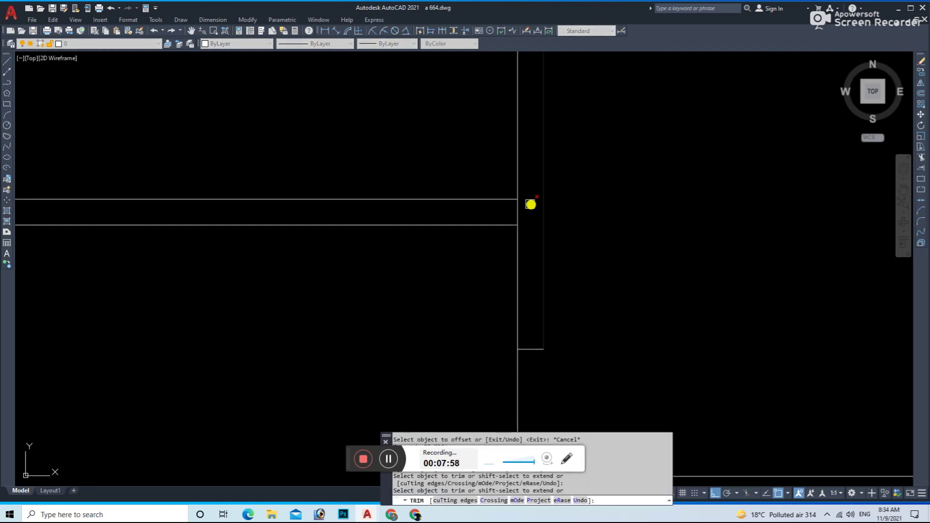
key("Escape")
scroll(515, 214, "down", 4)
scroll(460, 276, "down", 4)
scroll(388, 225, "down", 2)
key("ctrl+s")
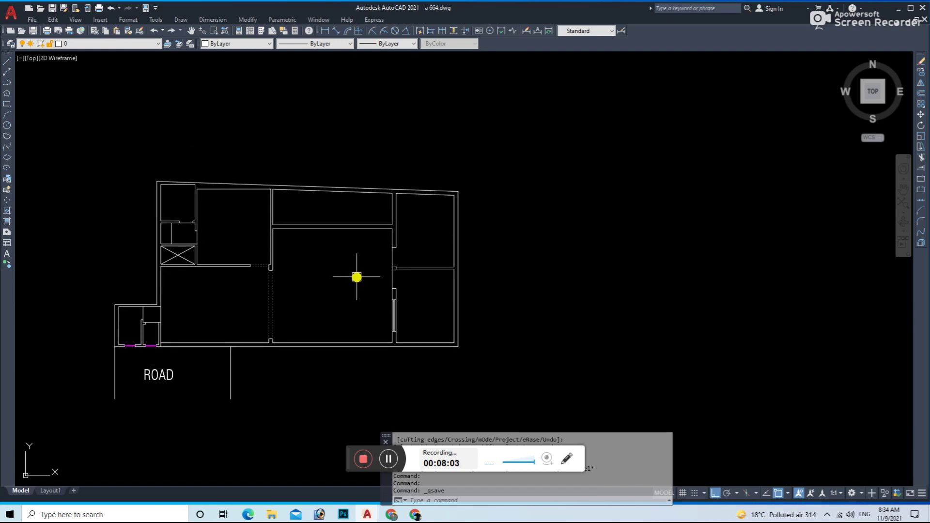
scroll(167, 260, "up", 2)
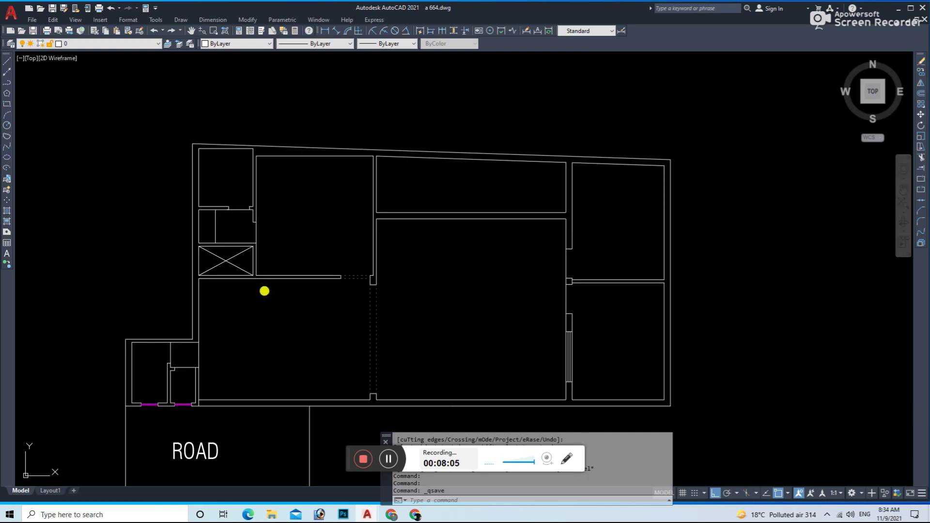
- Draw a short connecting line from the lower wall edge
type("l")
key("Return")
scroll(237, 284, "up", 2)
scroll(220, 266, "up", 3)
left_click(215, 246)
key("Escape")
key("Escape")
- Offset the connecting line twice by 12, then delete the three middle connector lines
type("o")
key("Return")
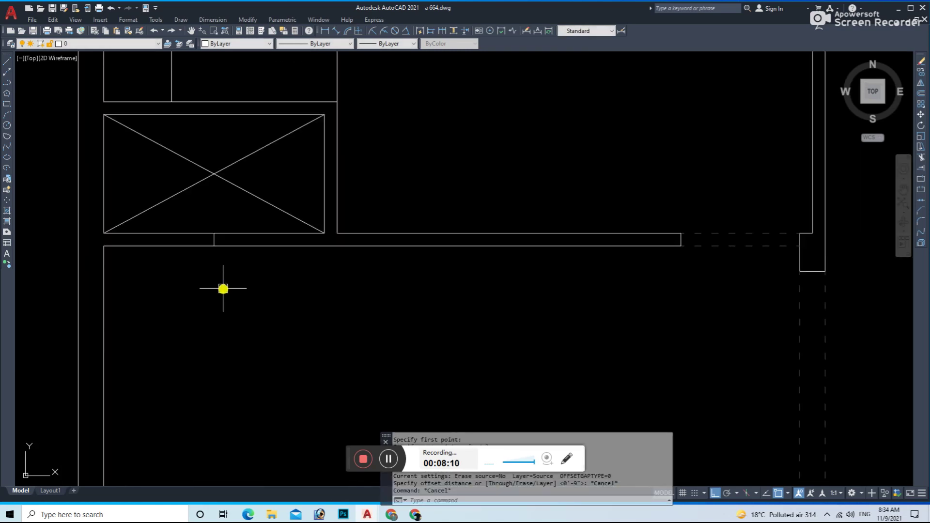
type("12")
key("Return")
scroll(223, 264, "up", 3)
left_click(198, 208)
left_click(202, 201)
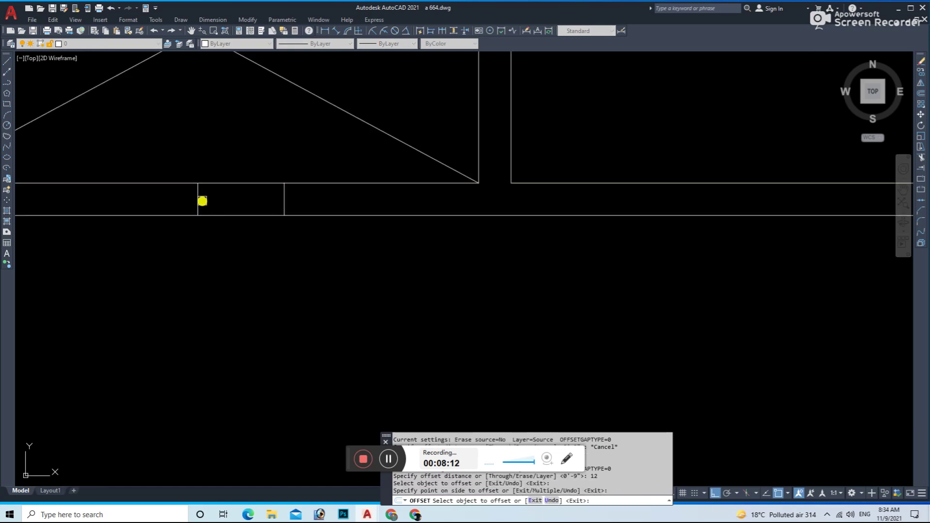
left_click(104, 199)
left_click(90, 227)
key("Escape")
scroll(146, 257, "down", 2)
mouse_move(123, 212)
left_mouse_down()
mouse_move(244, 276)
mouse_move(226, 239)
left_mouse_up()
key("Delete")
- Trim the wall gap and draw two lines spanning the opening's lower and upper corners
type("tr")
key("Return")
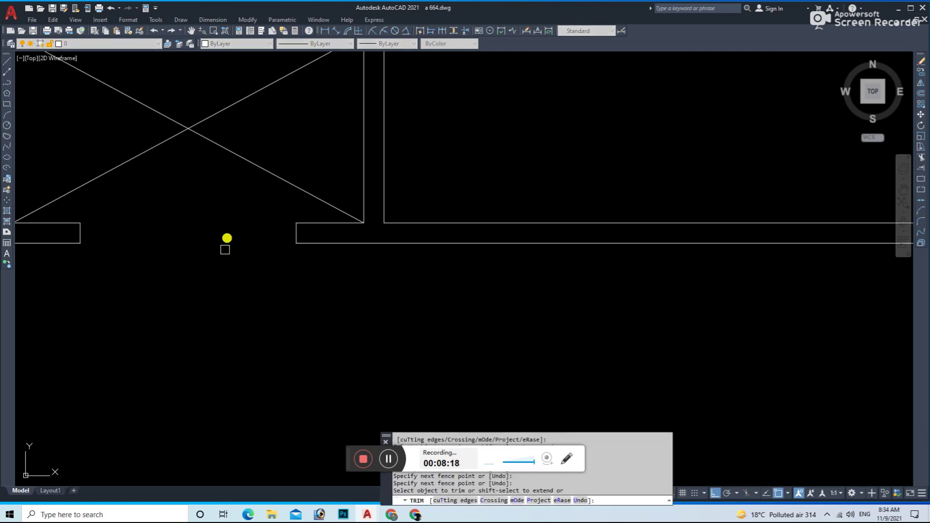
key("Escape")
type("l")
key("Return")
left_click(80, 243)
left_click(295, 243)
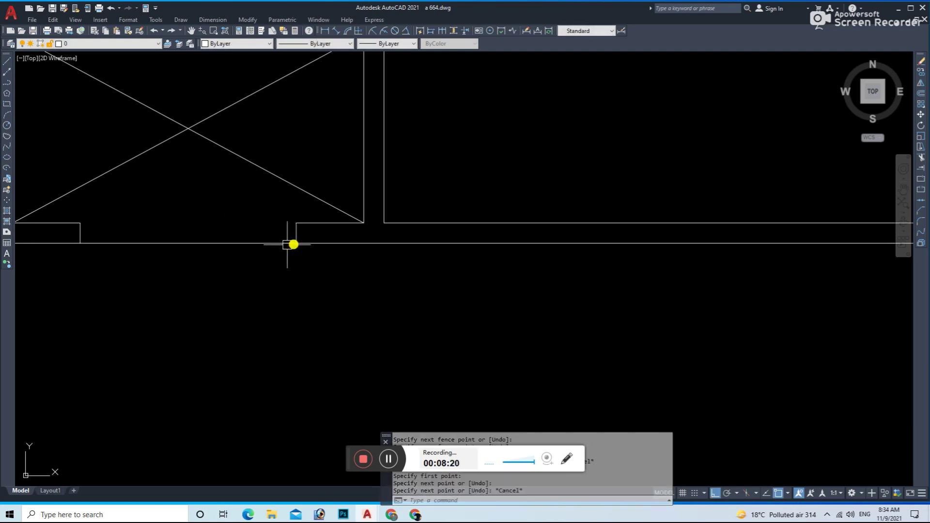
key("Escape")
key("Return")
left_click(81, 223)
left_click(296, 222)
key("Escape")
- Make both opening lines colour 251 grey with ACAD_ISO03W100 dashed linetype, then save
left_click_drag(254, 216, 222, 262)
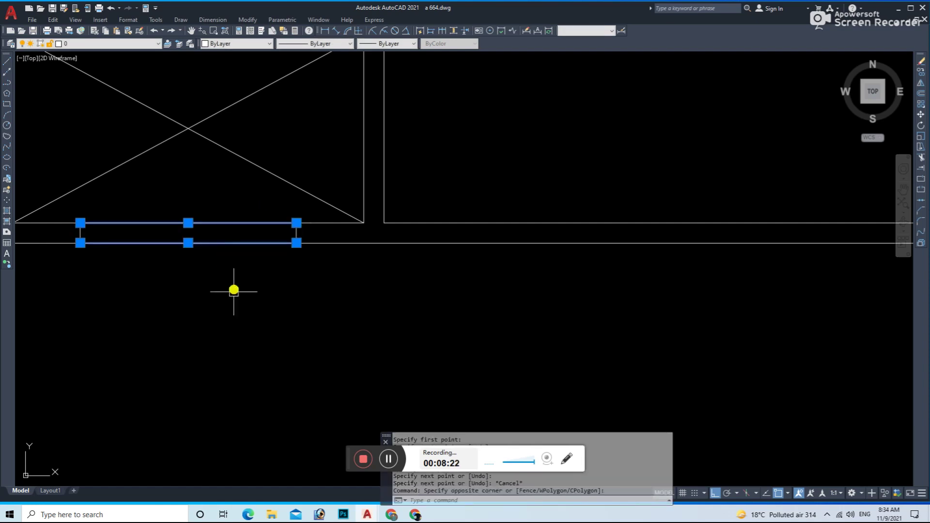
left_click(235, 44)
left_click(264, 95)
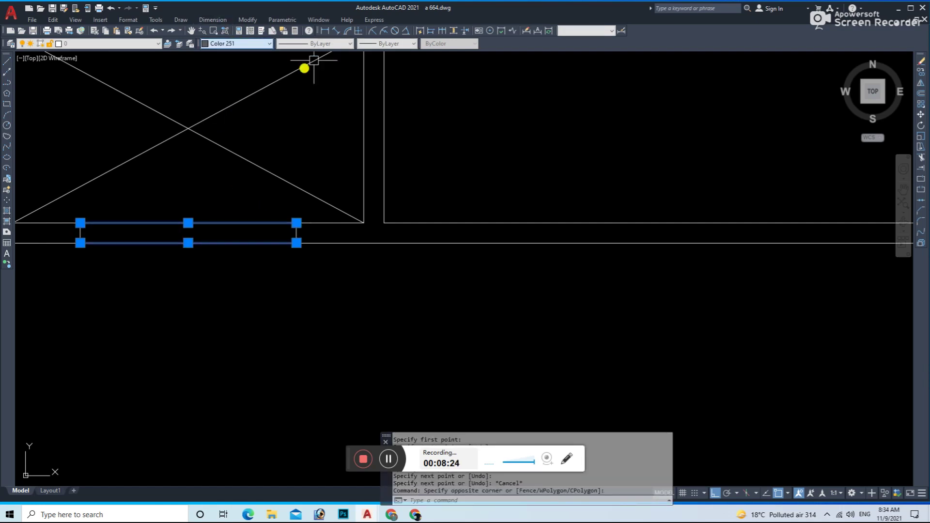
left_click(313, 43)
left_click(297, 73)
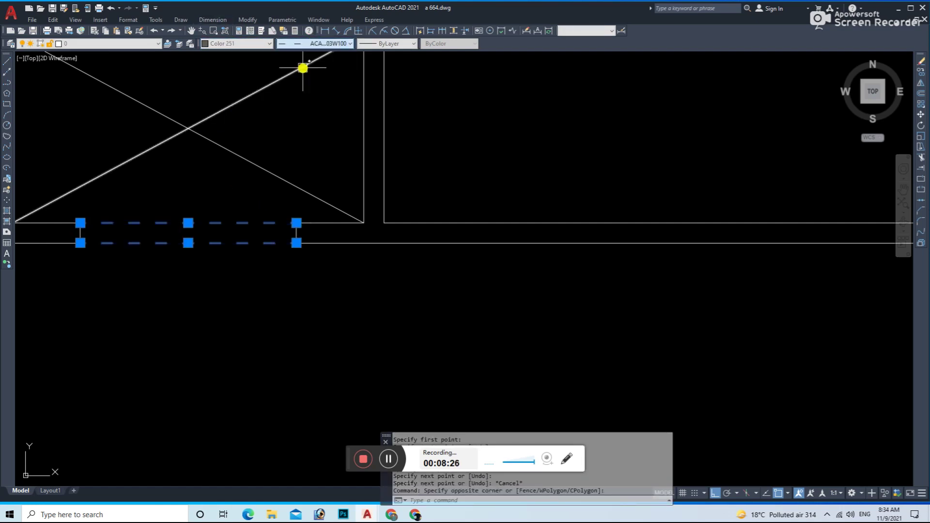
scroll(301, 67, "down", 5)
key("Escape")
scroll(415, 350, "up", 2)
key("ctrl+s")
key("Escape")
key("Escape")
key("Escape")
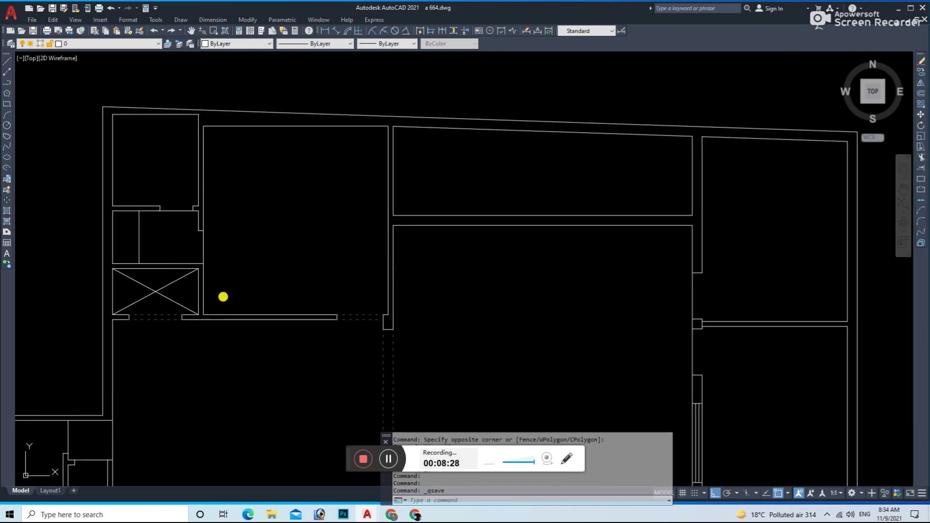
- Draw a short cap line across the wall right of the cross-marked stair box
scroll(214, 312, "up", 4)
type("l")
key("Return")
scroll(191, 328, "up", 2)
left_click(174, 327)
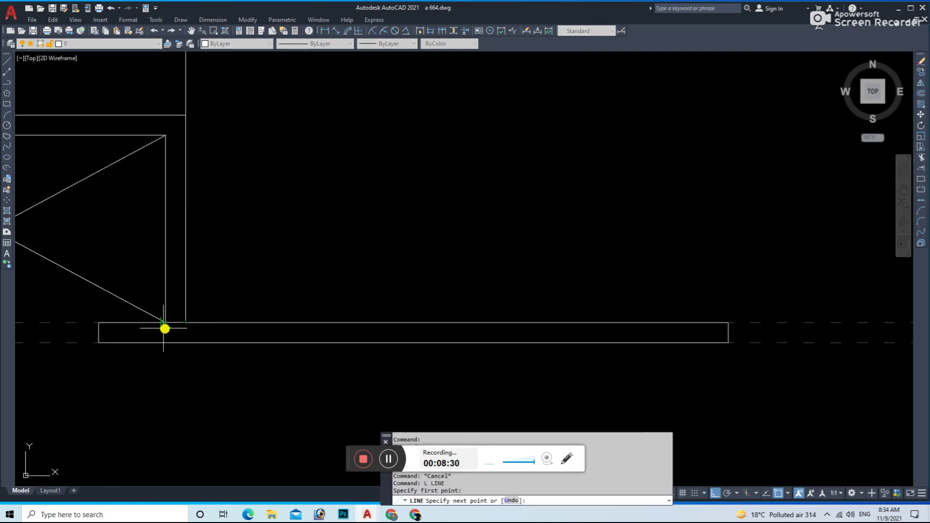
key("Escape")
key("Return")
left_click(186, 135)
key("Escape")
key("Escape")
- Try offsetting the cap line 12 units, then erase the misplaced copy
type("p")
key("Return")
type("12")
key("Return")
left_click(185, 164)
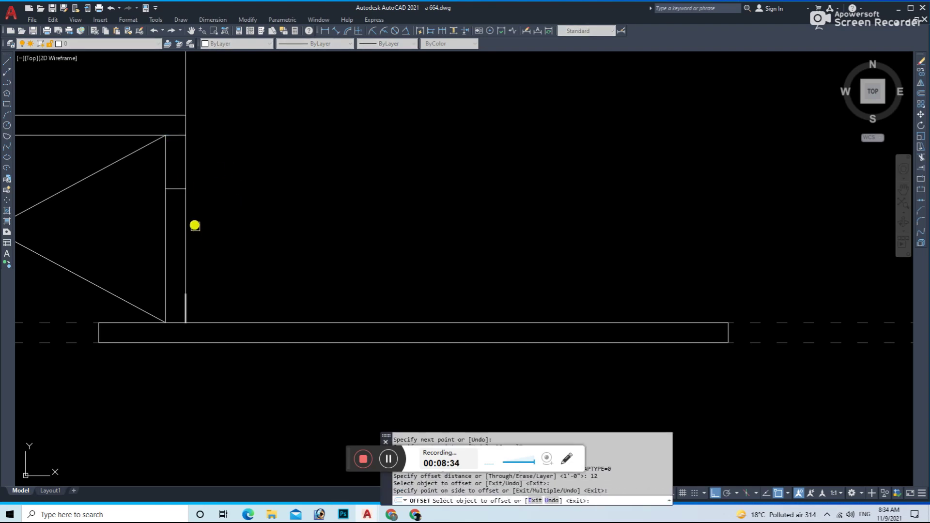
key("Escape")
left_click(175, 183)
type("e")
key("Return")
key("Escape")
- Offset the cap line 4.5 units along the wall for the opening's other edge
type("o")
key("Return")
type("4.5")
key("Return")
left_click(179, 133)
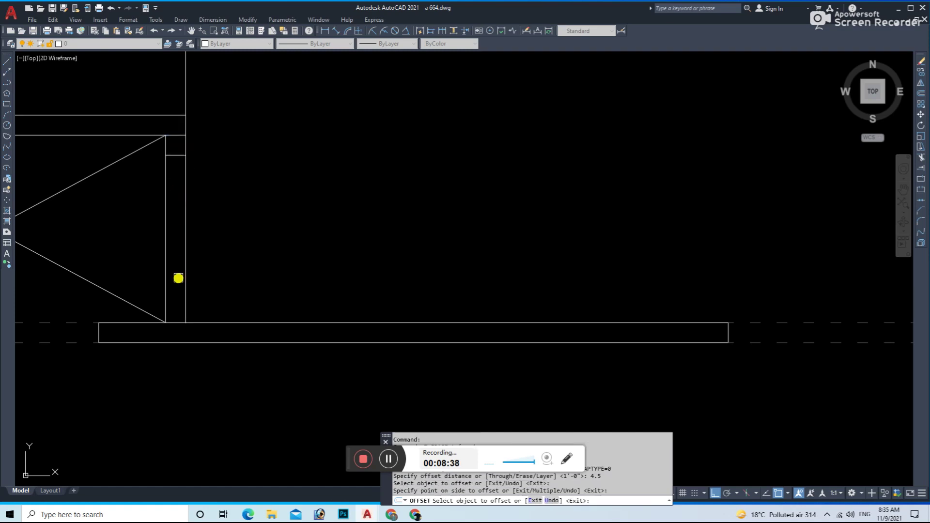
left_click(178, 322)
key("Escape")
type("E")
key("Escape")
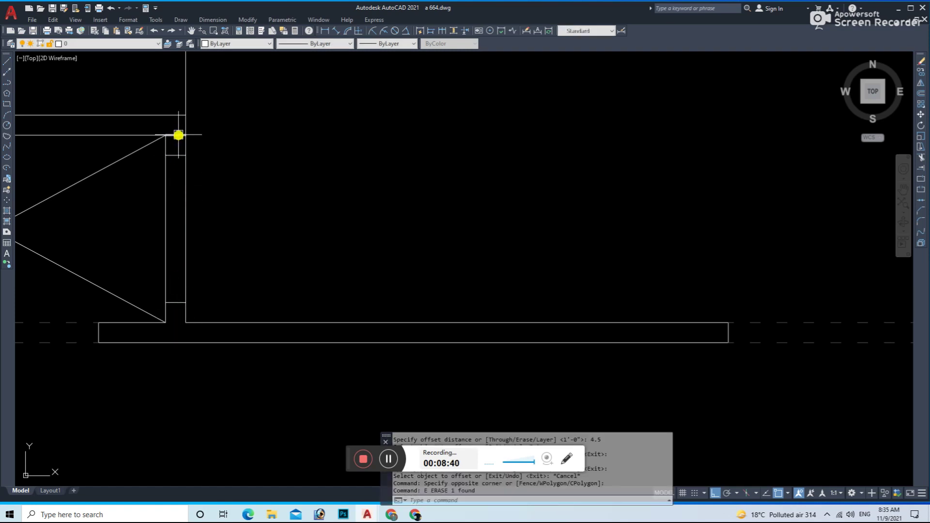
- Trim the wall lines out between the caps to open the window gap
type("tr")
key("Return")
left_click_drag(208, 199, 189, 219)
key("Escape")
- Draw a jamb line through the opening and offset it 1 unit for the window lines
type("l")
key("Return")
left_click(175, 154)
left_click(176, 311)
key("Escape")
type("o")
key("Return")
type("1")
left_click(179, 224)
key("Escape")
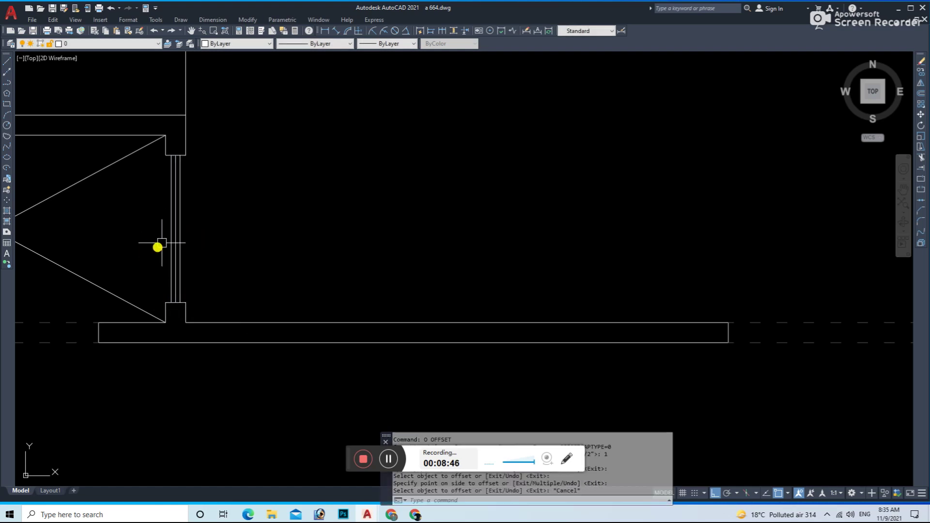
- Set the three window lines to Magenta and save the drawing
key("Escape")
left_click(208, 229)
left_click(163, 90)
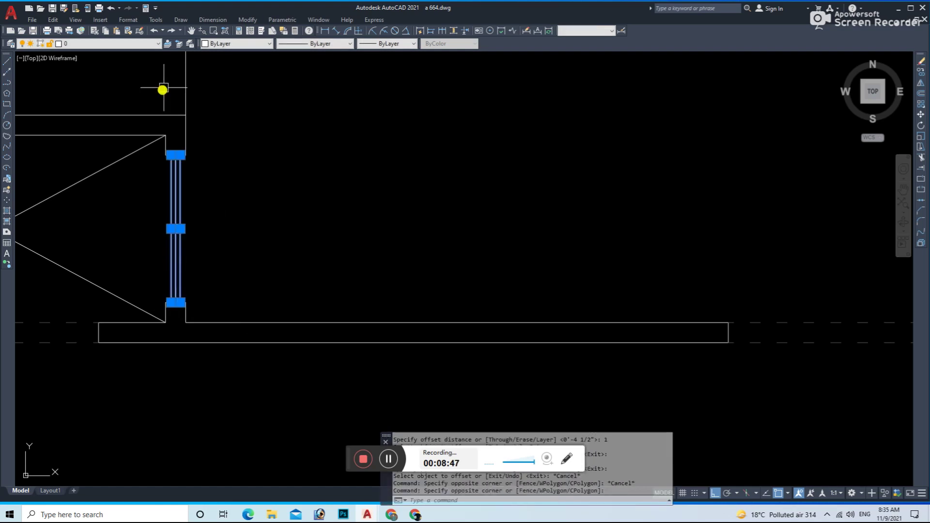
left_click(265, 44)
left_click(216, 101)
key("Escape")
scroll(301, 173, "down", 5)
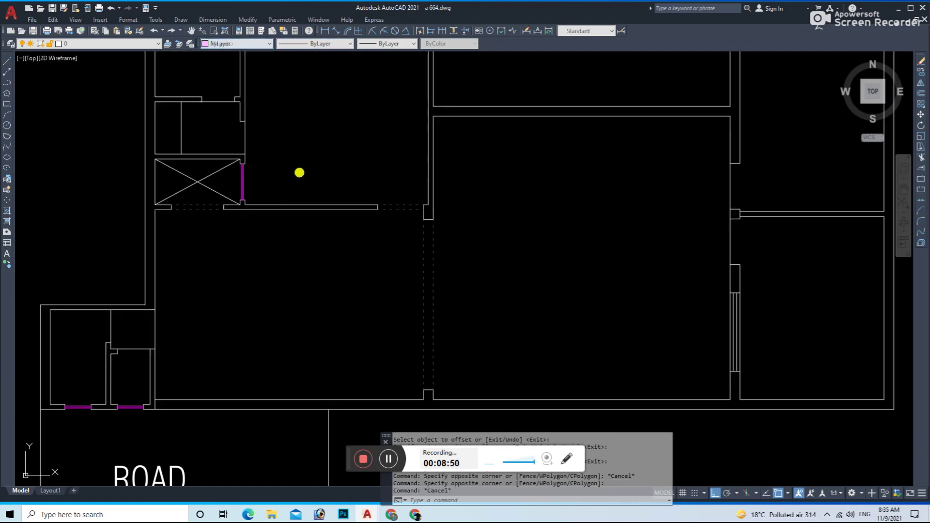
scroll(290, 287, "up", 3)
key("ctrl+s")
middle_click_drag(291, 288, 287, 306)
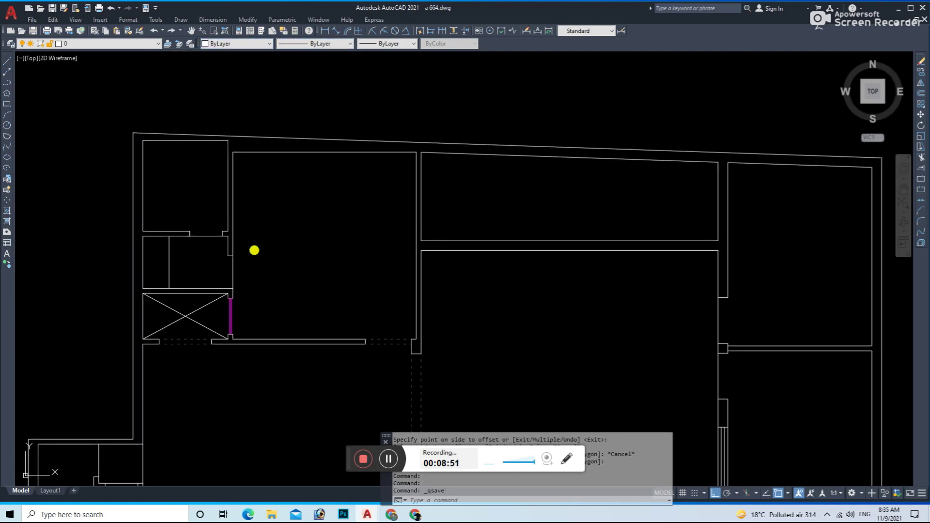
middle_click_drag(254, 250, 266, 324)
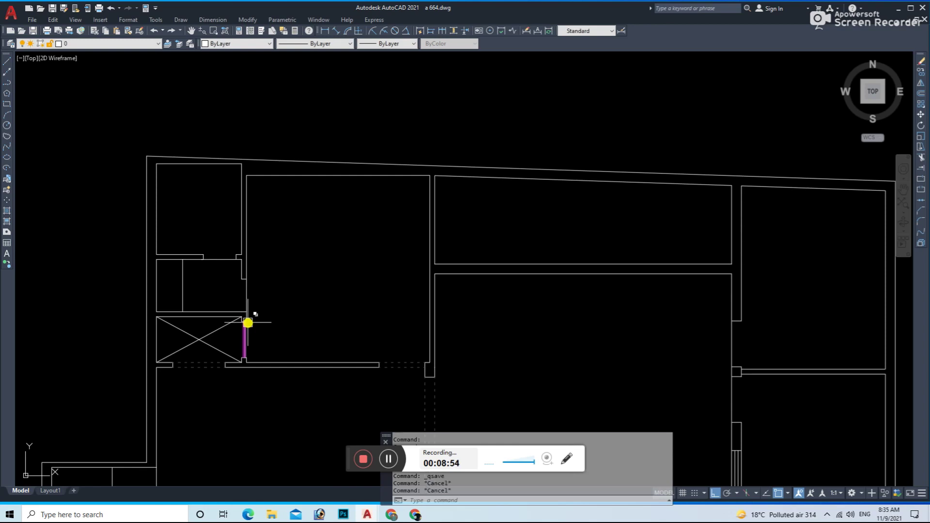
- Draw a cap line at the wall end along the top of the stair box
type("l")
key("Return")
left_click(199, 311)
scroll(200, 318, "up", 4)
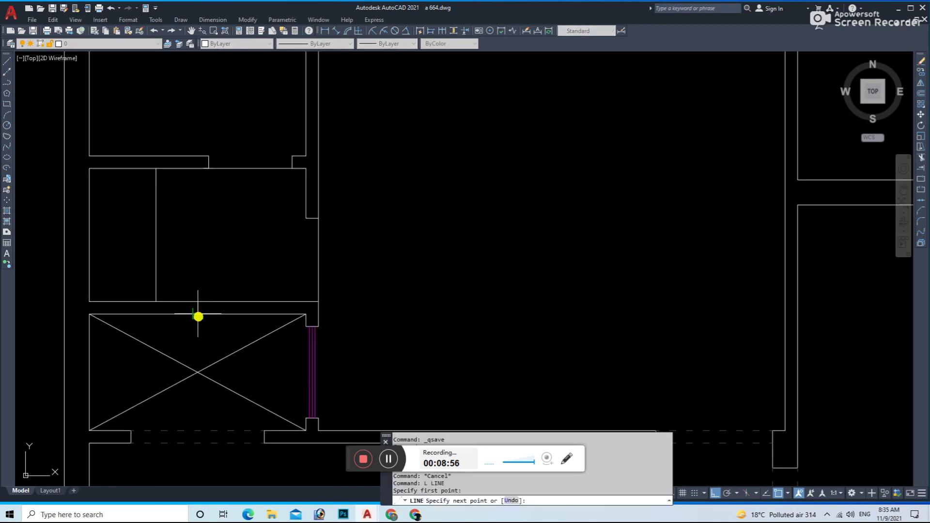
key("Escape")
- Offset the cap line 12 units along the wall and delete the extra copy
key("o")
key("Return")
type("12")
key("Return")
scroll(199, 305, "up", 4)
left_click(204, 316)
left_click(252, 324)
left_click(287, 312)
left_click(309, 322)
key("Delete")
- Fence-trim the wall lines between the caps to open the window gap
type("tr")
key("Return")
left_click_drag(299, 360, 280, 267)
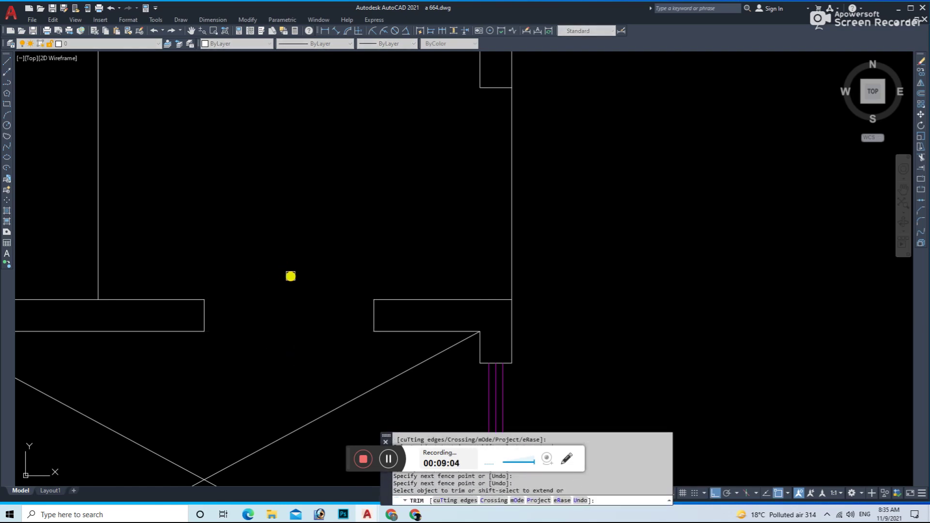
key("Escape")
- Draw a line across the gap and offset it 1 unit upward
key("Escape")
type("l")
key("Return")
left_click(205, 315)
left_click(374, 315)
key("Return")
type("o")
key("Return")
left_click(357, 316)
left_click(340, 301)
key("Escape")
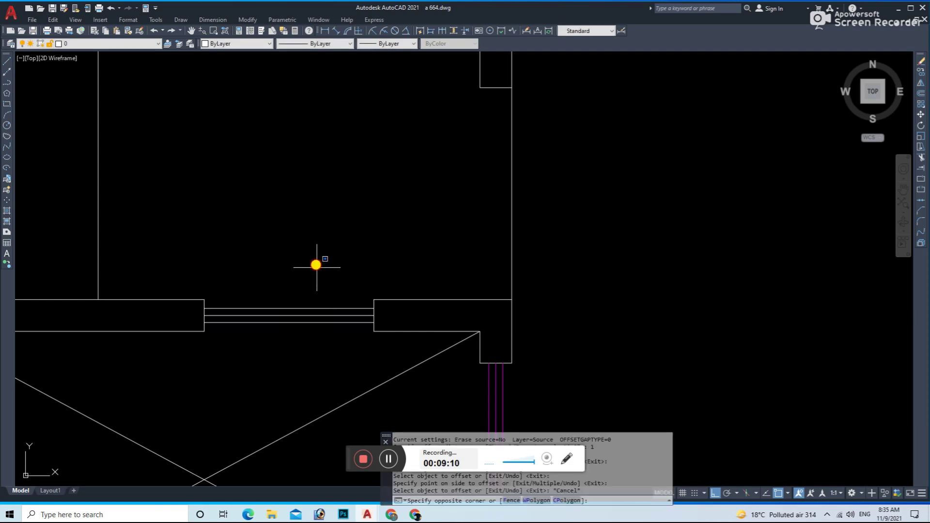
- Make the three window lines Magenta and save the drawing
left_click(286, 361)
left_click(205, 119)
left_click(237, 44)
left_click(227, 105)
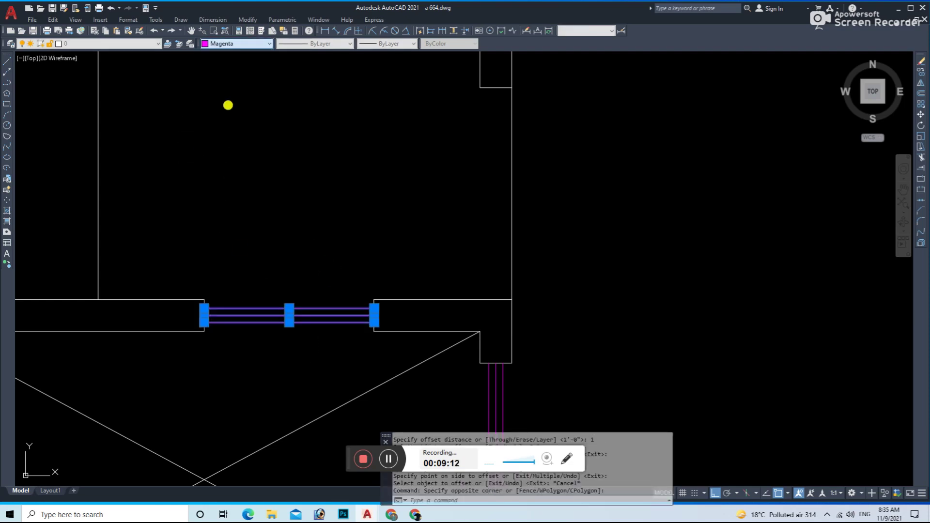
key("Escape")
scroll(341, 203, "down", 6)
key("ctrl+s")
scroll(343, 267, "down", 5)
scroll(364, 262, "up", 3)
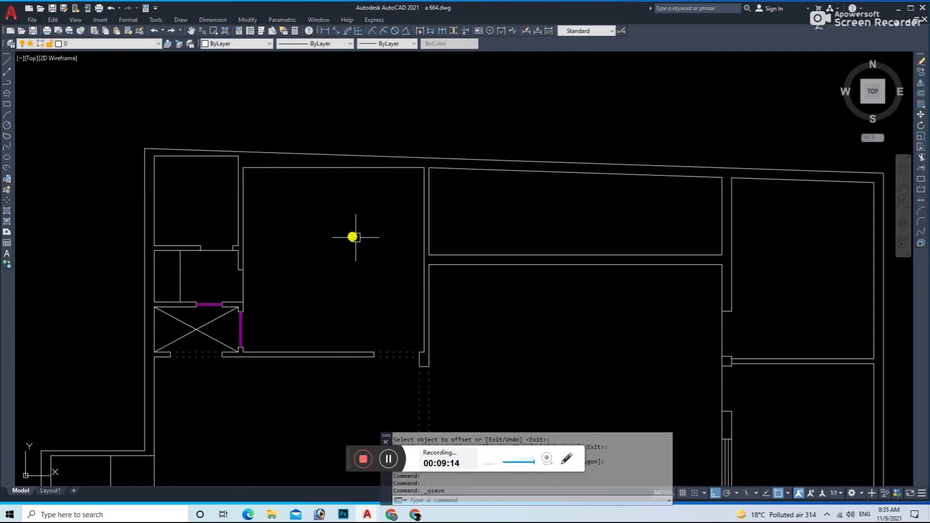
scroll(353, 235, "up", 2)
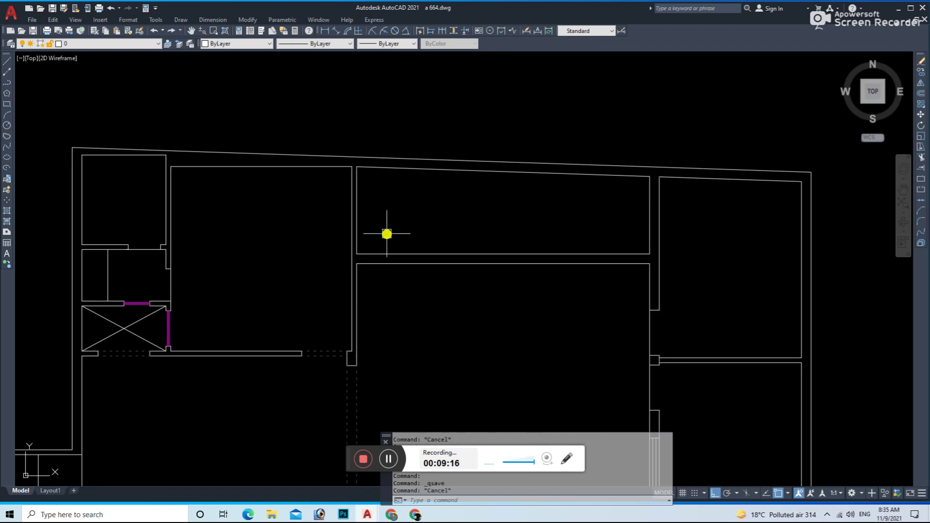
- Restart the LINE command and zoom in on the plan for the next edit
type("l")
key("Return")
scroll(361, 260, "up", 3)
key("Escape")
key("Return")
scroll(371, 177, "up", 2)
scroll(329, 173, "up", 1)
scroll(334, 171, "up", 2)
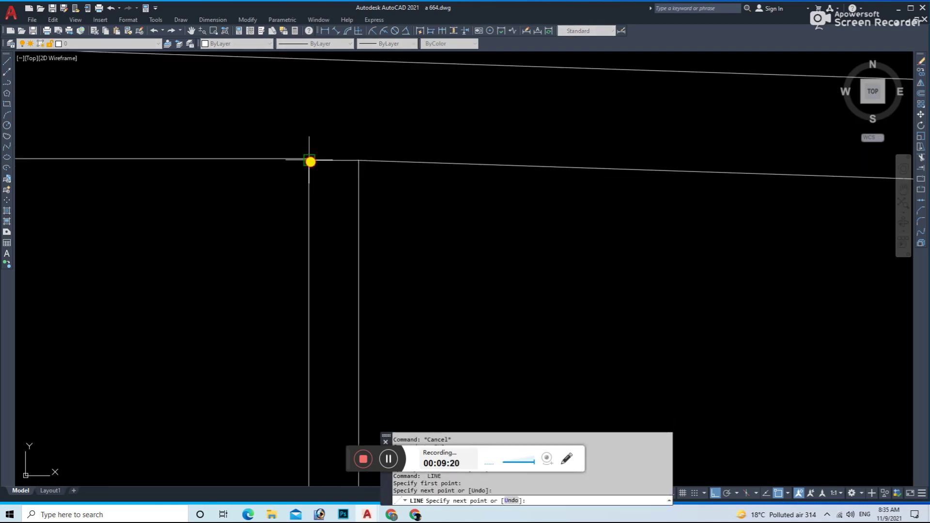
- Offset a wall line 9 units to mark the window opening and erase the unwanted copy
type("o")
key("Return")
type("9")
key("Return")
left_click(309, 213)
scroll(337, 205, "down", 5)
scroll(339, 332, "up", 5)
key("Escape")
left_click(322, 326)
type("e")
- Trim the wall lines out of the window opening
key("Return")
type("tr")
key("Return")
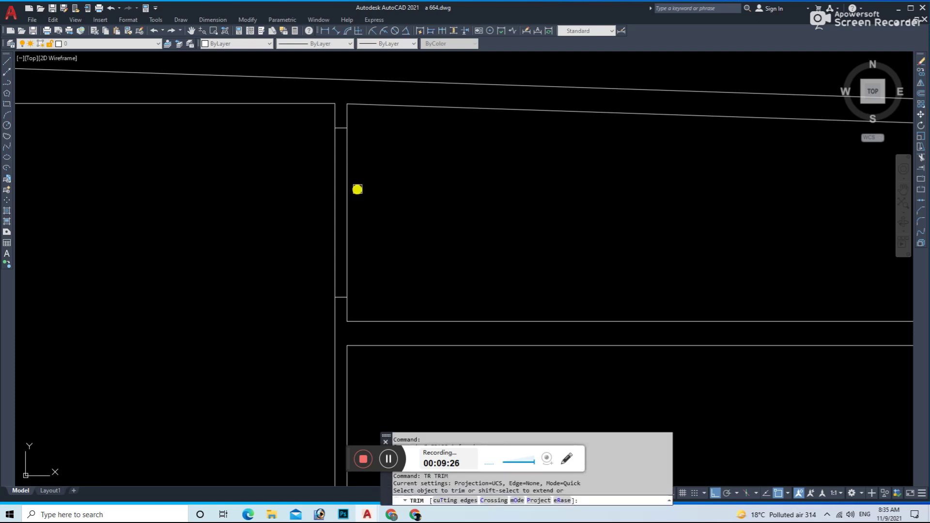
left_click(315, 200)
left_click(380, 183)
- Draw a window line between the notches and offset a copy 1 unit beside it
key("Return")
key("Escape")
type("l")
key("Return")
left_click(341, 128)
scroll(341, 272, "up", 4)
left_click(340, 334)
scroll(391, 282, "down", 4)
type("o")
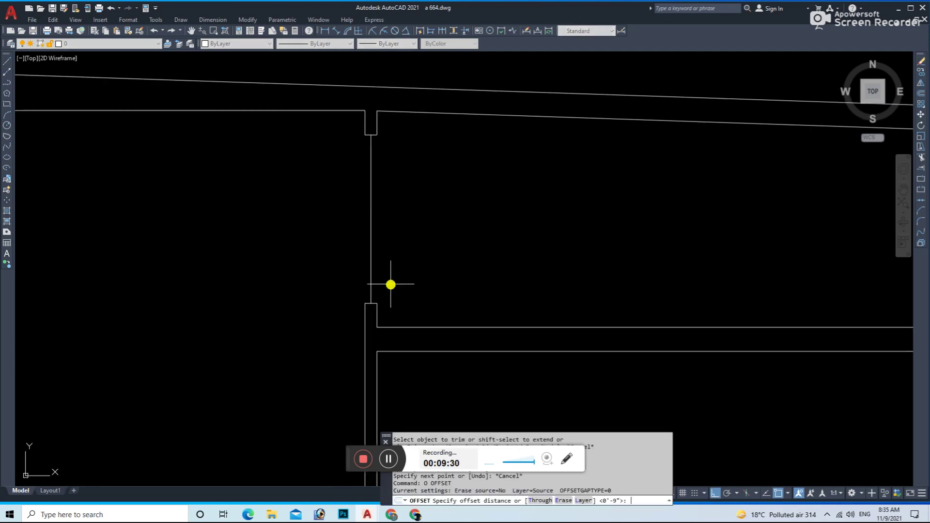
left_click(370, 243)
left_click(377, 242)
scroll(377, 242, "up", 4)
key("Escape")
- Set the two window lines to Magenta and save the drawing
left_click_drag(393, 228, 383, 323)
left_click(252, 43)
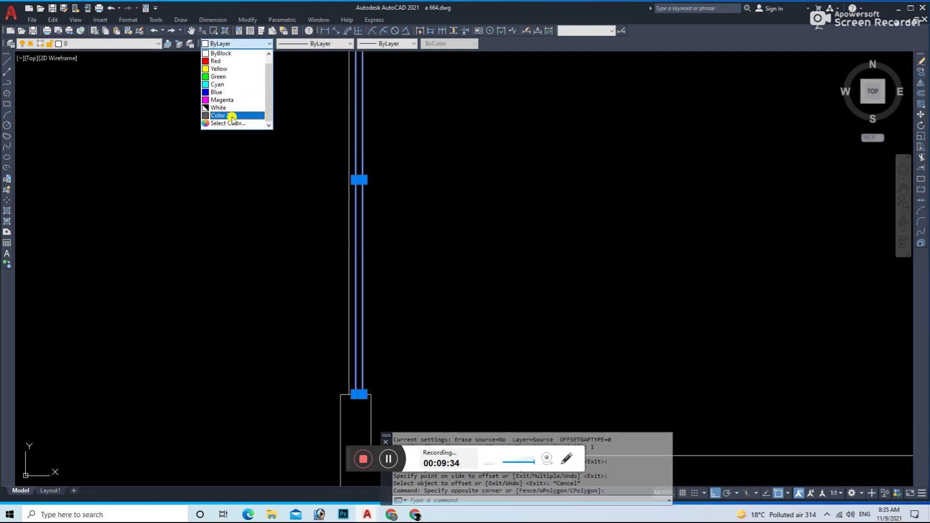
left_click(235, 99)
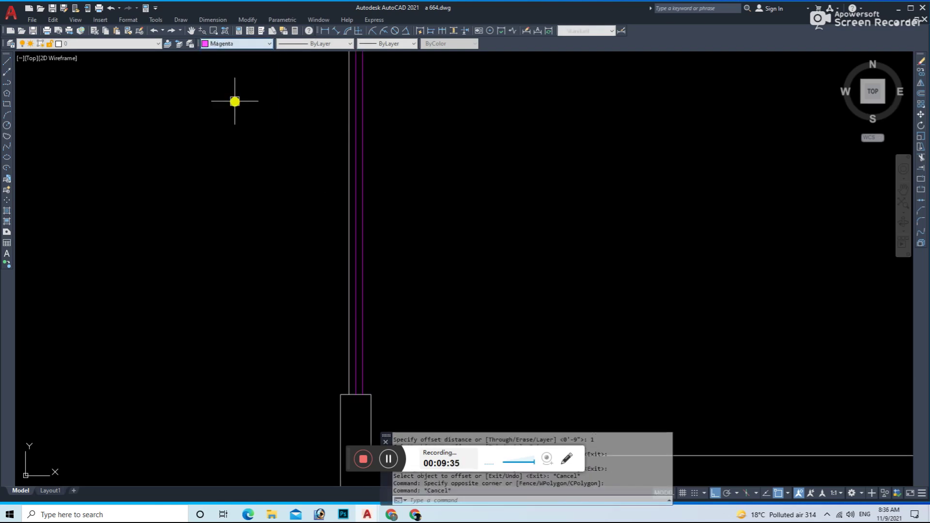
left_click(224, 45)
left_click(224, 110)
key("Escape")
scroll(407, 235, "down", 5)
key("ctrl+s")
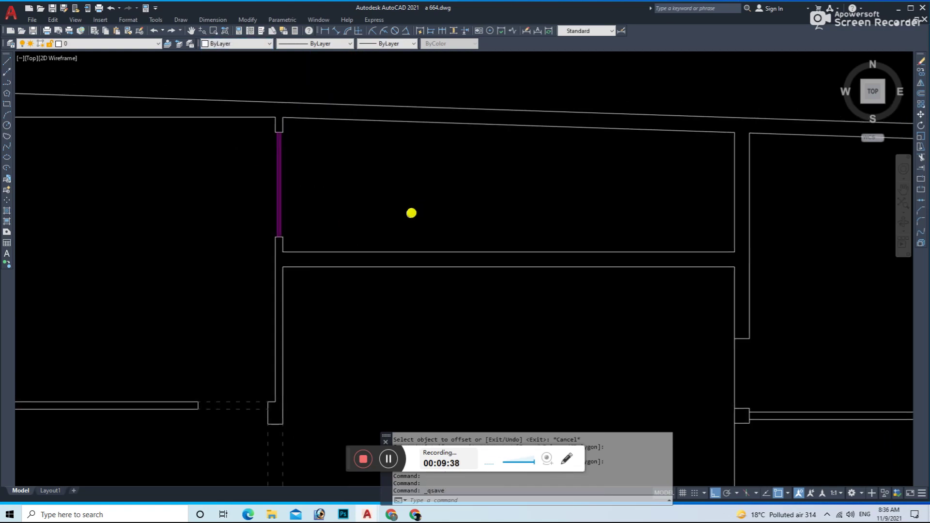
scroll(575, 257, "down", 2)
scroll(520, 240, "up", 1)
mouse_move(520, 240)
middle_mouse_down()
mouse_move(505, 296)
mouse_move(470, 222)
middle_mouse_up()
scroll(470, 222, "down", 4)
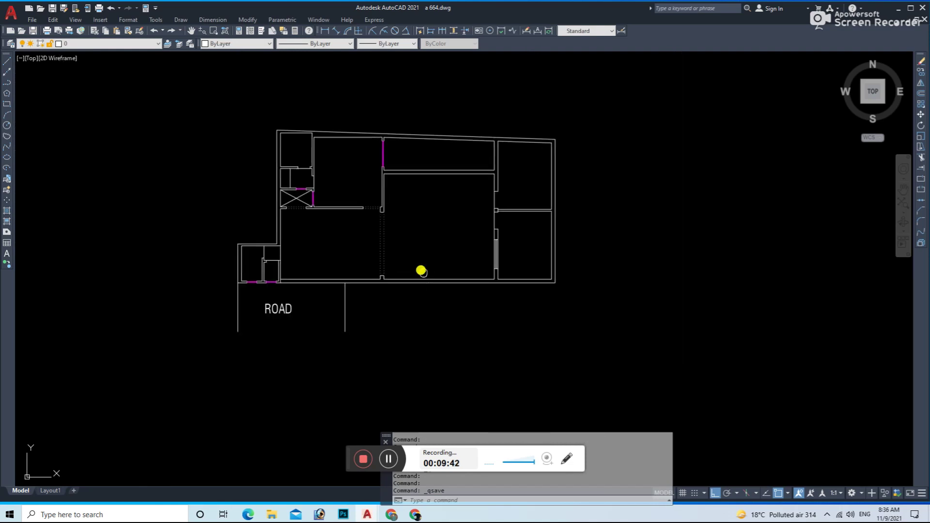
scroll(368, 258, "up", 2)
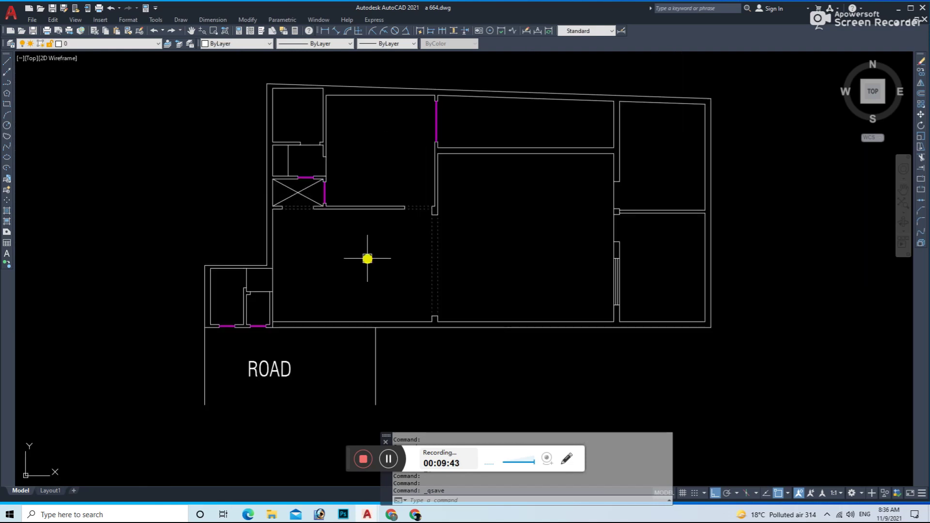
scroll(515, 285, "down", 1)
scroll(532, 293, "up", 1)
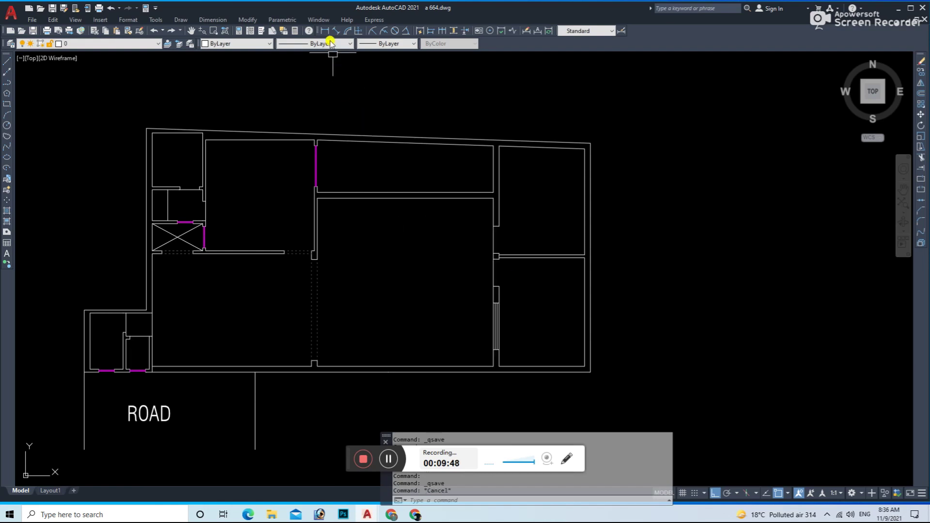
left_click(335, 31)
left_click(454, 367)
left_click(453, 355)
scroll(406, 214, "up", 4)
key("Return")
left_click(295, 212)
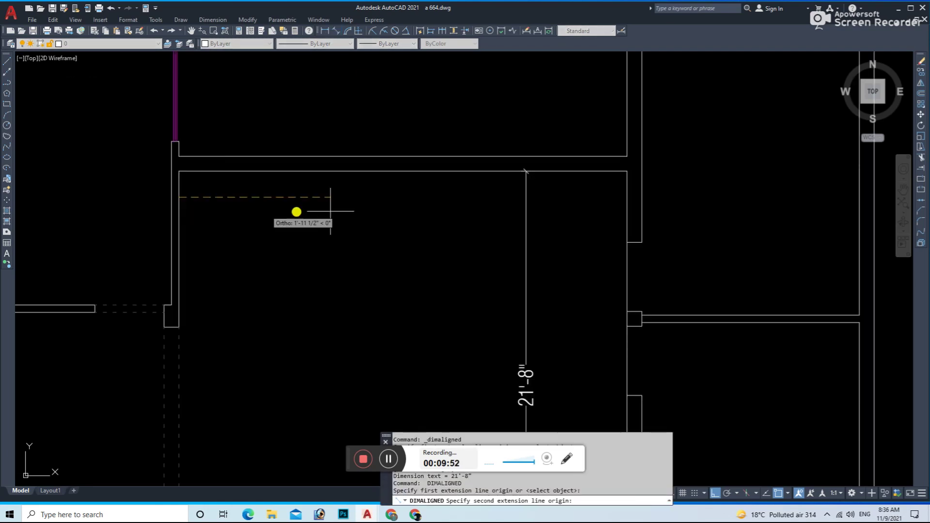
left_click(627, 197)
left_click(557, 213)
scroll(556, 213, "down", 4)
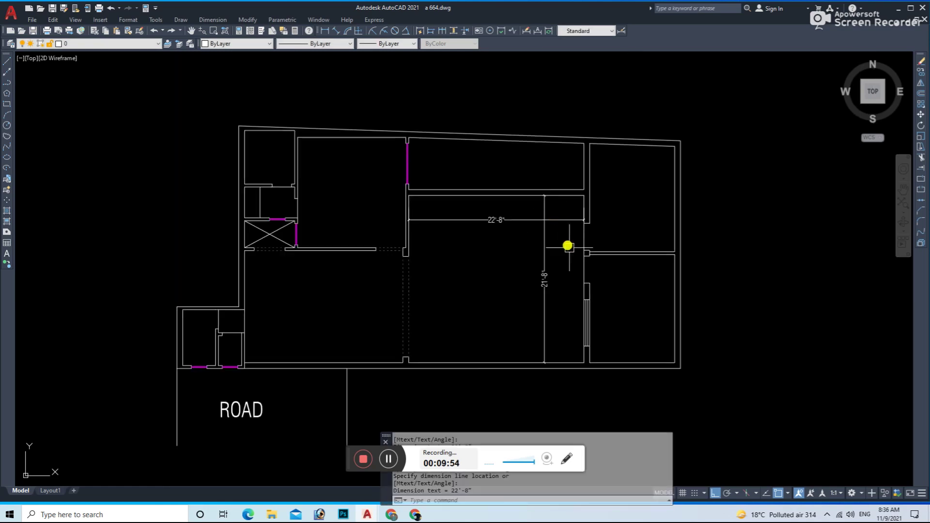
scroll(568, 246, "up", 1)
scroll(543, 237, "up", 1)
left_click(526, 193)
left_click(484, 238)
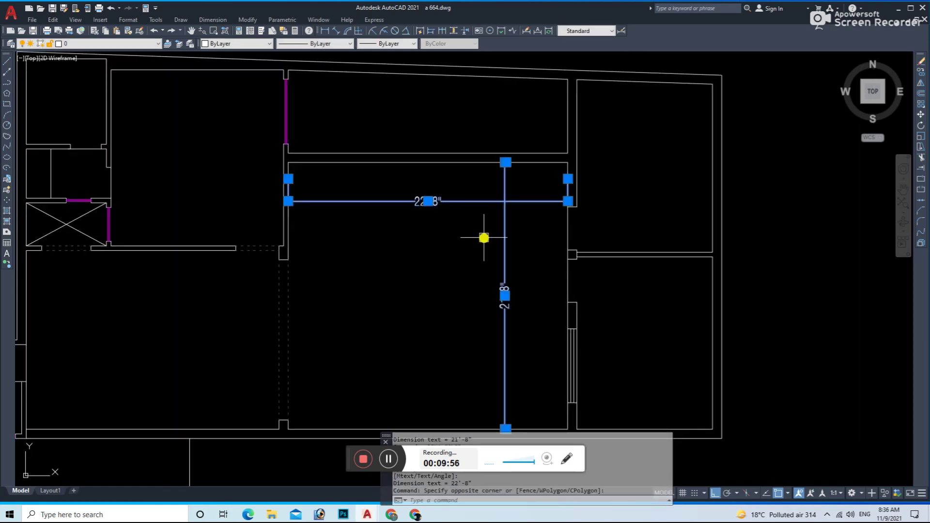
type("e")
key("Return")
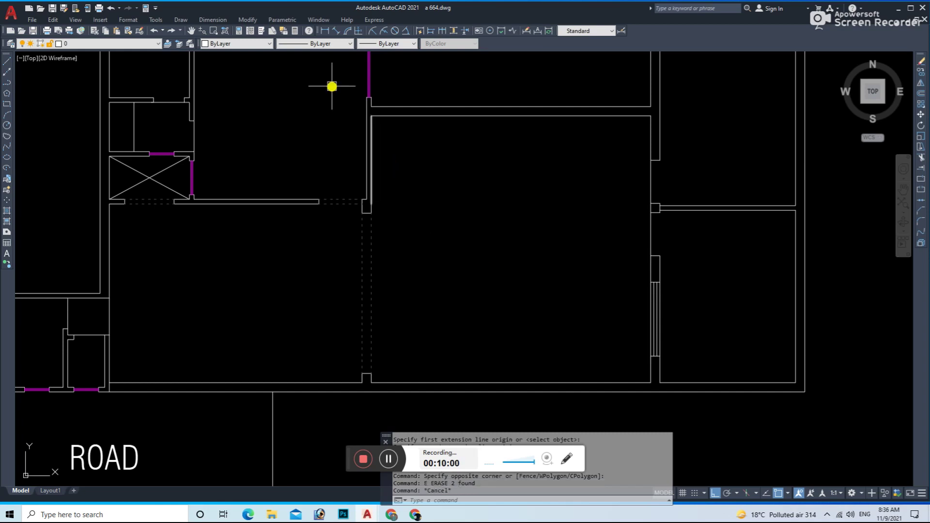
left_click(336, 30)
left_click(565, 117)
left_click(567, 385)
key("Return")
left_click(375, 132)
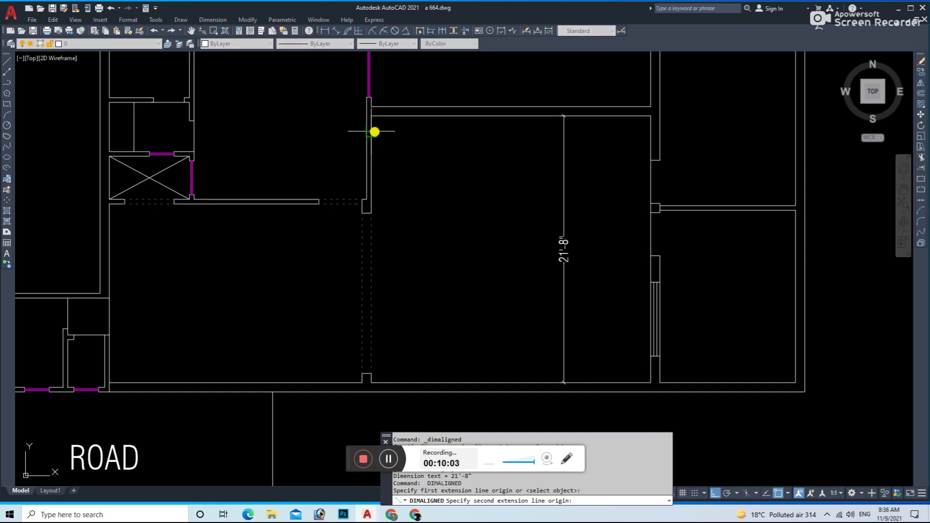
left_click(646, 136)
left_click(538, 151)
left_click(554, 177)
left_click(562, 199)
key("Delete")
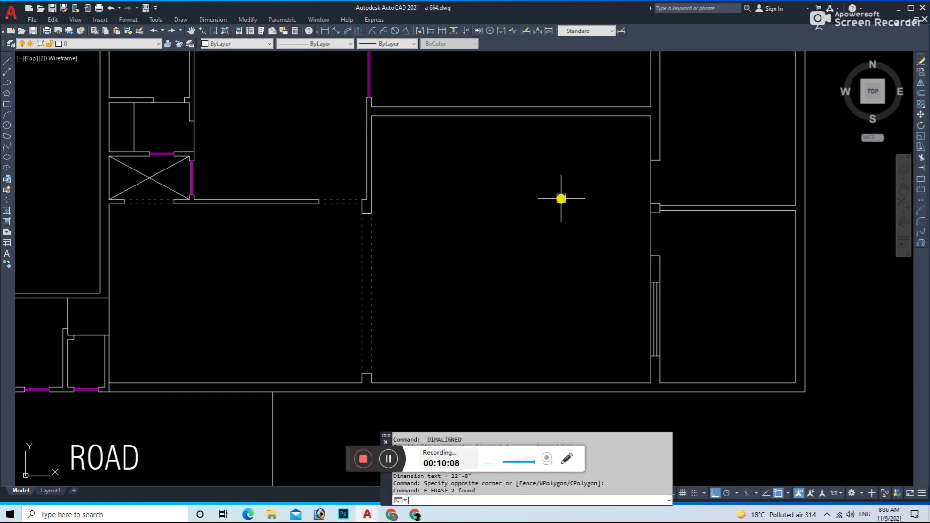
key("ctrl+s")
middle_click_drag(651, 280, 595, 357)
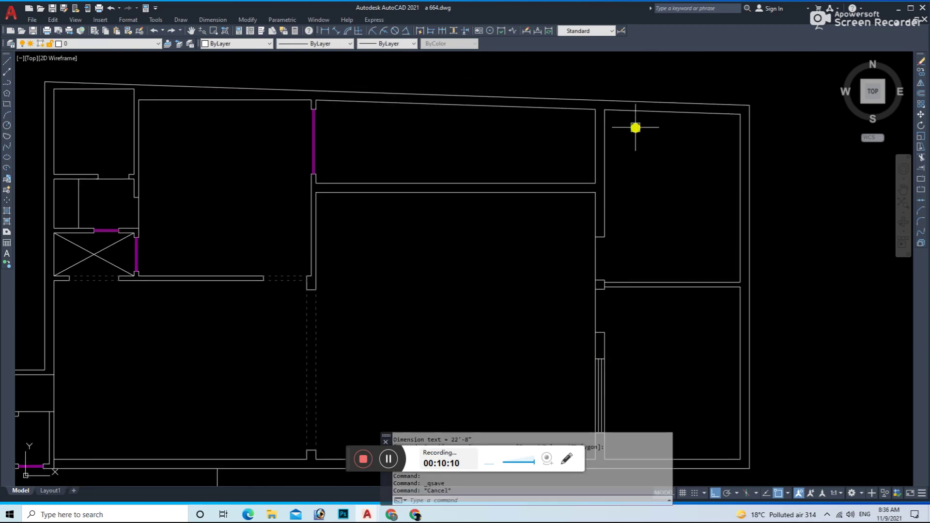
scroll(635, 128, "up", 6)
type("l")
key("Return")
- Offset the top wall line 4.5 units to mark the window opening
left_click(552, 136)
scroll(516, 135, "up", 4)
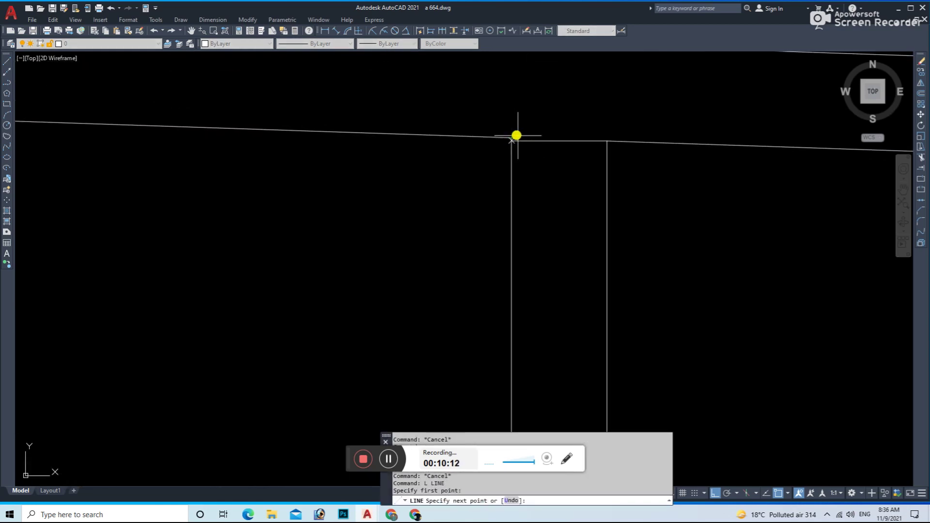
key("Escape")
type("o")
key("Return")
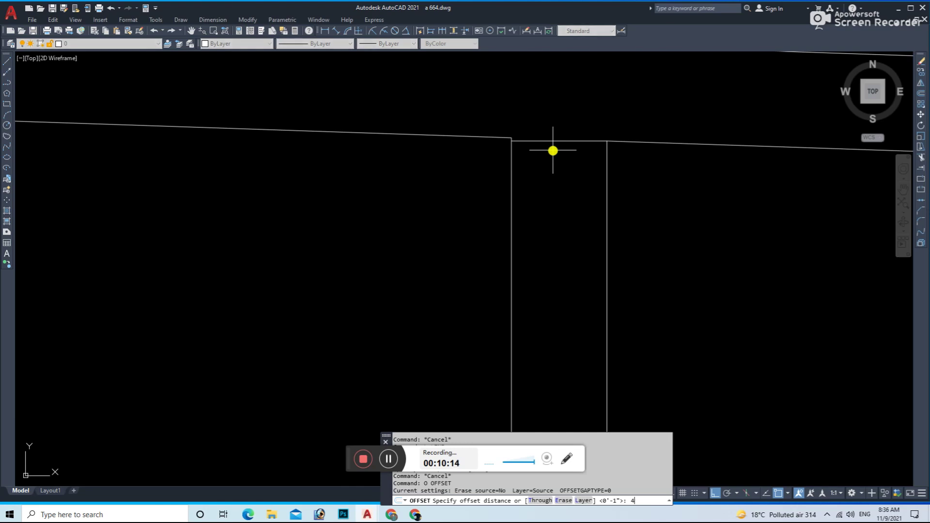
type(".5")
key("Return")
left_click(545, 140)
scroll(590, 162, "down", 4)
scroll(615, 222, "down", 4)
key("ctrl+s")
- Draw a short line closing the gap at the wall corner
type("l")
key("Return")
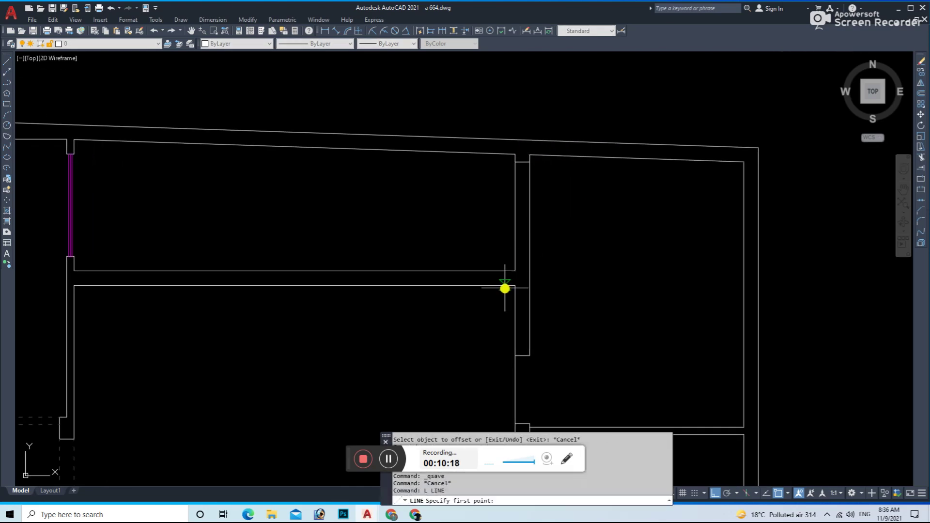
scroll(505, 286, "up", 4)
left_click(532, 247)
left_click(567, 248)
key("Escape")
key("Escape")
- Offset the short corner line 4.5 units
type("o")
key("Return")
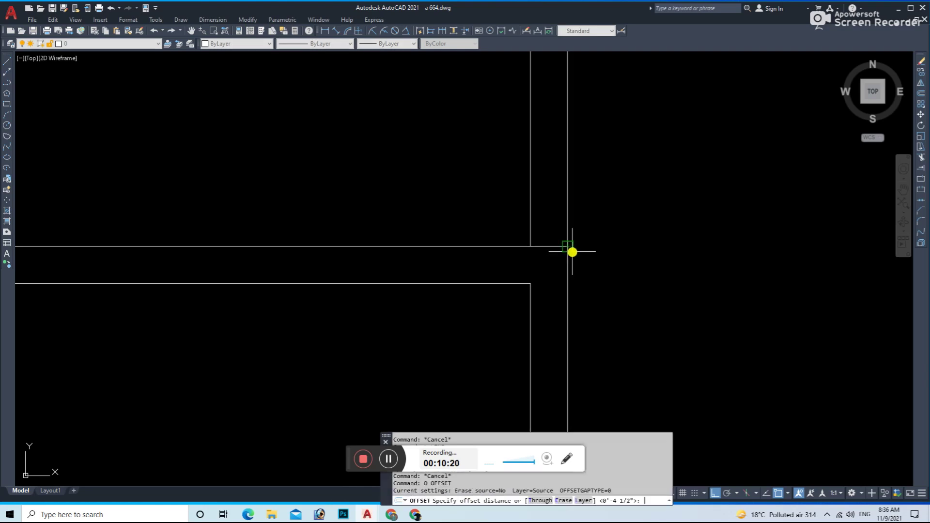
type("4")
key("Return")
left_click(548, 245)
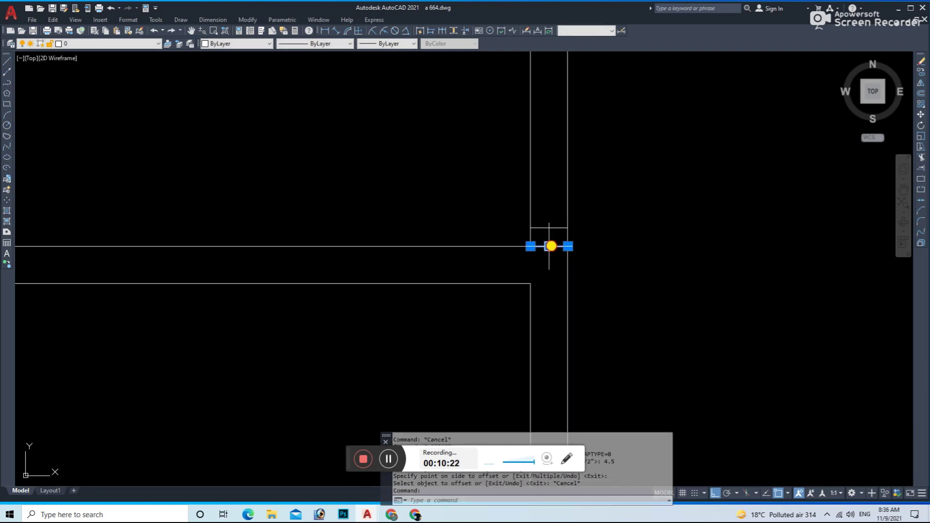
scroll(614, 245, "down", 3)
- Trim the wall lines at the window opening
type("tr")
key("Return")
left_click(595, 197)
key("Escape")
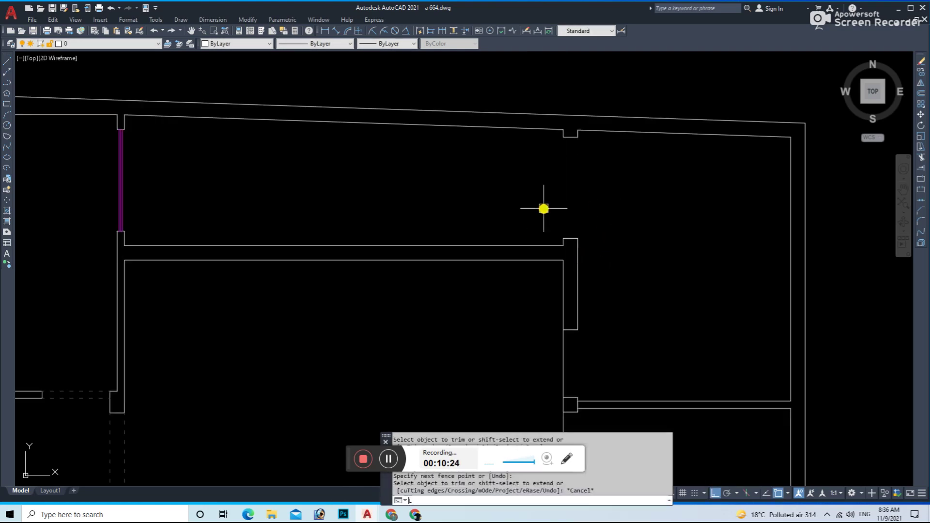
- Draw a vertical window line across the opening
type("l")
key("Return")
scroll(572, 208, "up", 3)
left_click(589, 117)
left_click(578, 281)
key("Escape")
scroll(678, 232, "down", 4)
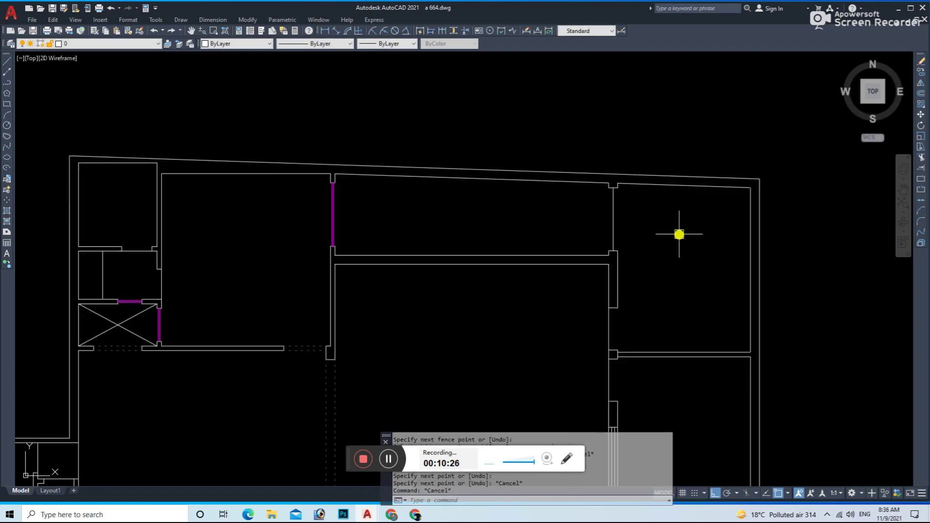
- Offset the window line 2 units inside the opening
type("o")
key("Return")
key("Escape")
key("Return")
type("2")
key("Return")
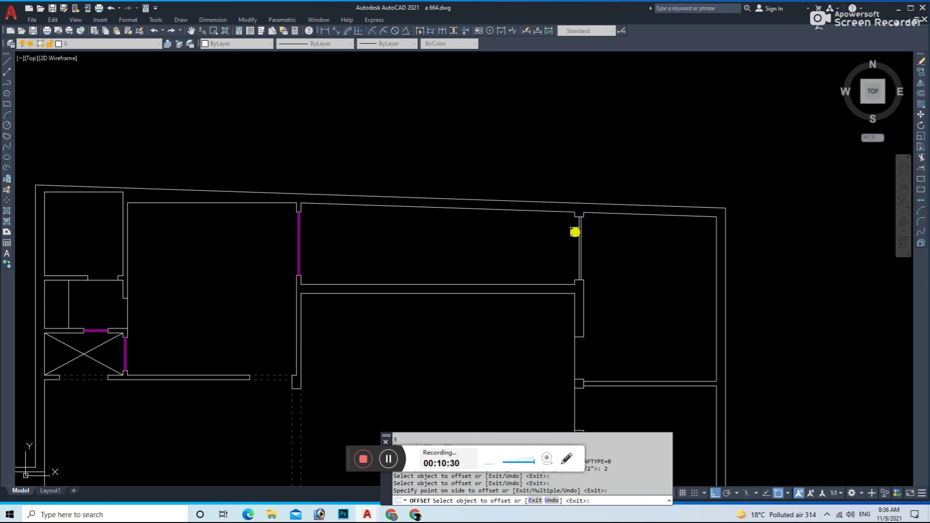
scroll(583, 235, "up", 3)
left_click(586, 235)
left_click(602, 245)
key("Escape")
- Set the window lines to Magenta and save the drawing
left_click(533, 281)
left_click(233, 44)
left_click(233, 97)
scroll(322, 145, "down", 3)
scroll(419, 250, "down", 2)
key("ctrl+s")
mouse_move(420, 250)
middle_mouse_down()
mouse_move(474, 275)
mouse_move(504, 276)
mouse_move(399, 263)
middle_mouse_up()
scroll(380, 172, "up", 5)
scroll(422, 258, "down", 5)
mouse_move(424, 252)
middle_mouse_down()
mouse_move(431, 292)
mouse_move(469, 261)
middle_mouse_up()
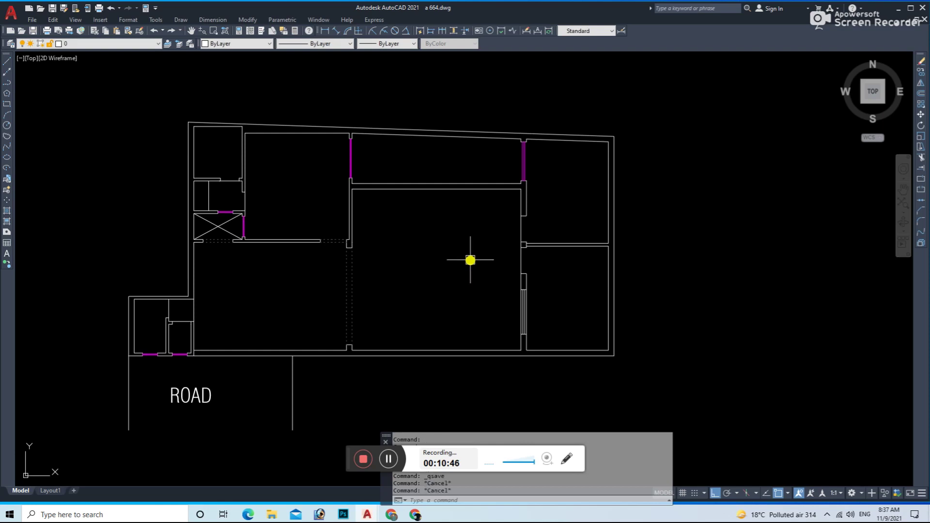
- Draw two corner-to-corner diagonals forming an X in the top-centre room and save
type("l")
key("Return")
scroll(527, 166, "up", 2)
left_click(513, 126)
left_click(245, 198)
key("Escape")
key("Return")
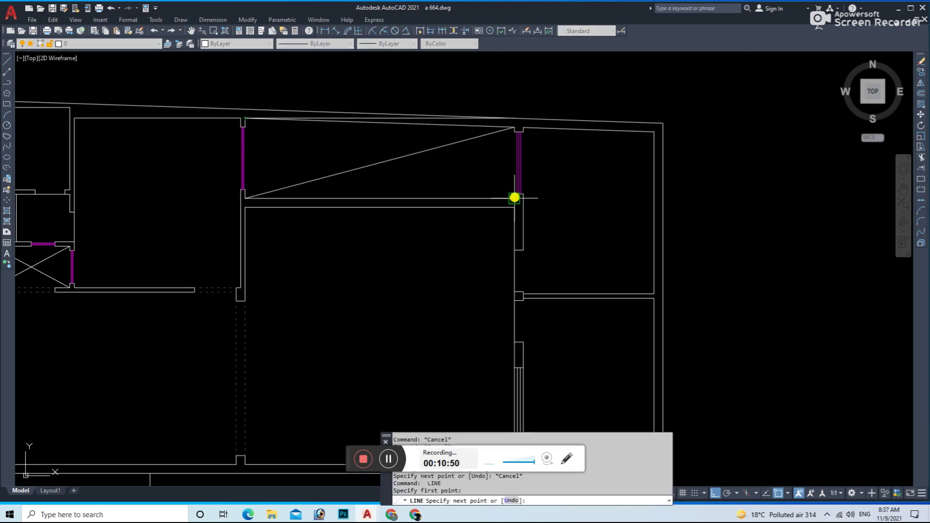
left_click(514, 199)
key("Escape")
scroll(494, 208, "down", 3)
scroll(416, 318, "up", 3)
key("ctrl+s")
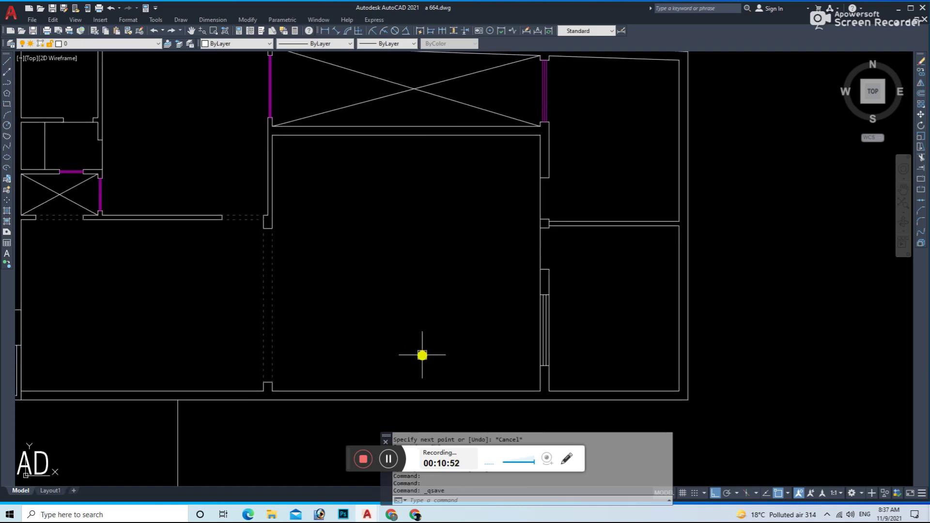
- Zoom and pan the view over the left rooms and begin an offset
scroll(422, 355, "down", 4)
scroll(328, 307, "up", 2)
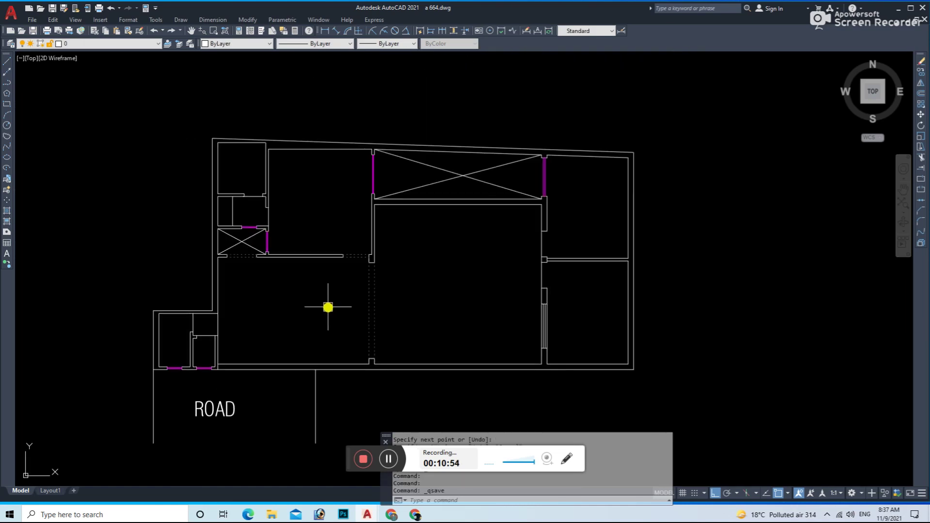
scroll(326, 305, "up", 1)
scroll(346, 320, "up", 1)
scroll(241, 349, "up", 3)
middle_click_drag(241, 349, 263, 341)
scroll(264, 341, "down", 2)
scroll(349, 342, "down", 1)
scroll(364, 322, "up", 1)
scroll(370, 318, "up", 3)
key("Escape")
key("Escape")
key("Escape")
scroll(417, 336, "down", 2)
scroll(609, 382, "down", 1)
scroll(619, 359, "up", 1)
type("o")
key("Return")
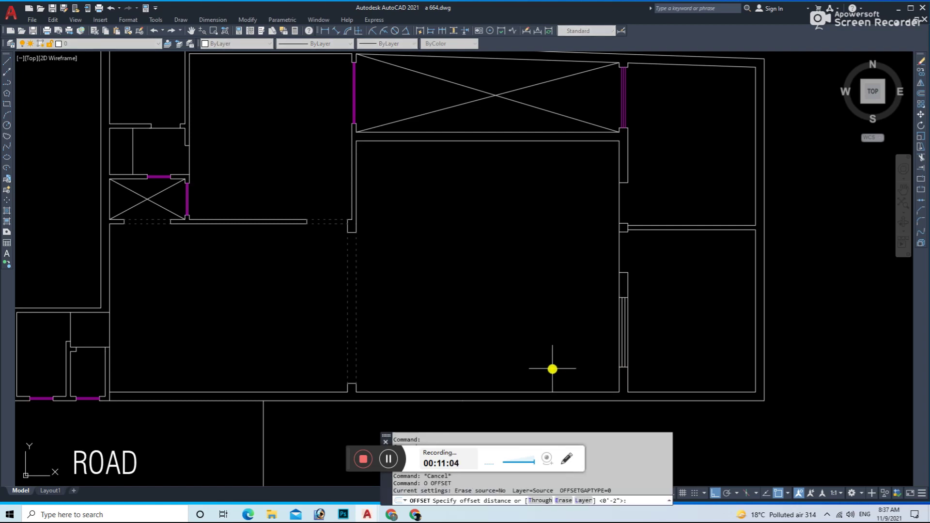
- Offset the horizontal and vertical walls 3.5' into the lower-left room
key("Escape")
key("Escape")
middle_click_drag(263, 327, 325, 353)
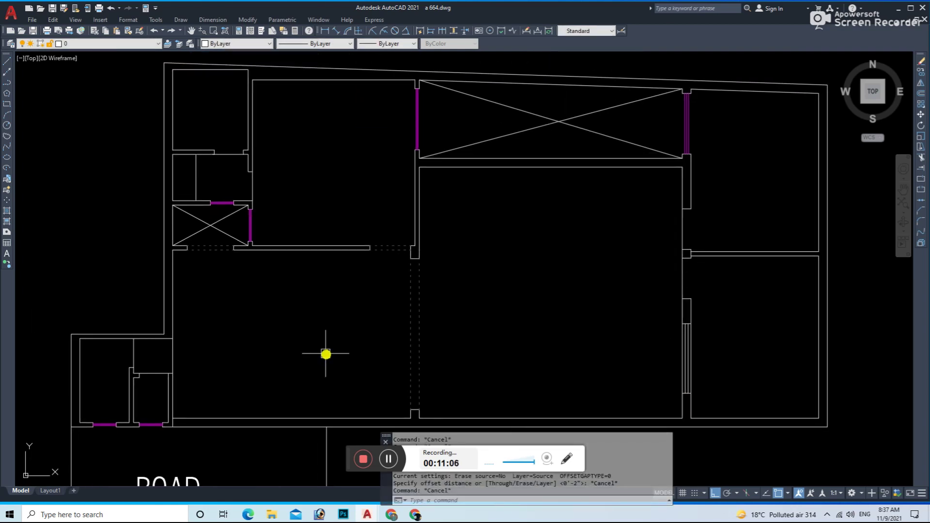
scroll(243, 268, "up", 3)
scroll(297, 283, "down", 5)
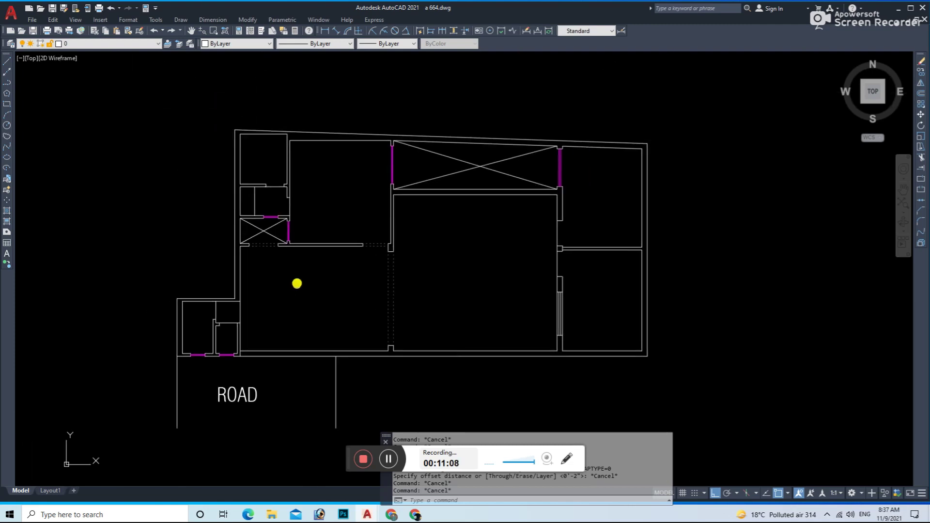
scroll(264, 308, "up", 2)
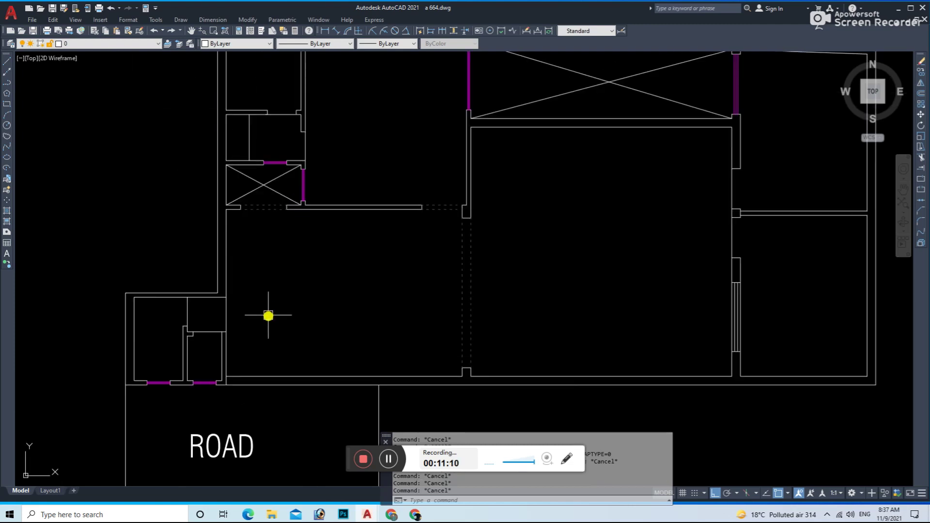
type("o")
key("Return")
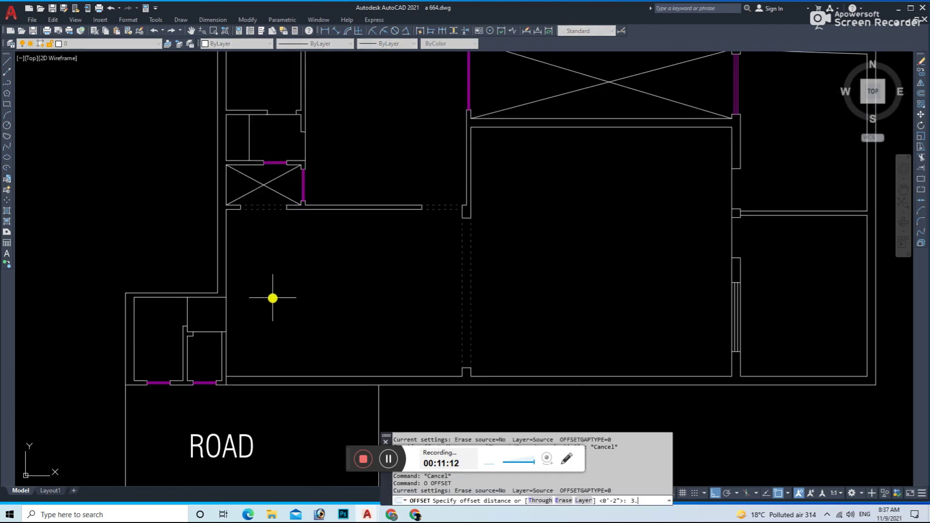
key("Return")
scroll(293, 247, "up", 2)
left_click(317, 186)
left_click(301, 223)
left_click(187, 271)
left_click(258, 287)
key("Escape")
- Join the two inset lines into a sharp corner with FILLET and save the drawing
type("f")
key("Return")
left_click(252, 272)
left_click(301, 250)
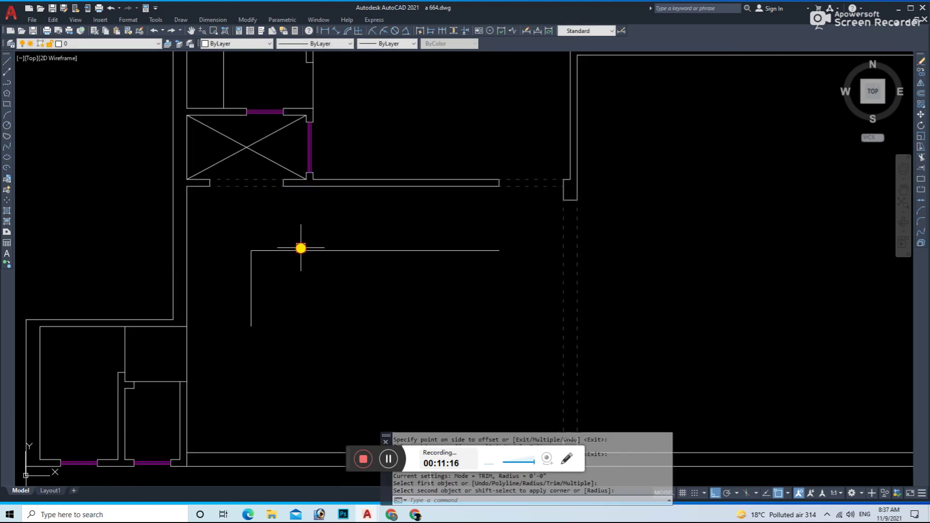
key("ctrl+s")
- Round the inset corner with a 3' radius fillet arc
type("f")
key("Return")
type("r")
key("Return")
key("Return")
left_click(252, 280)
left_click(303, 251)
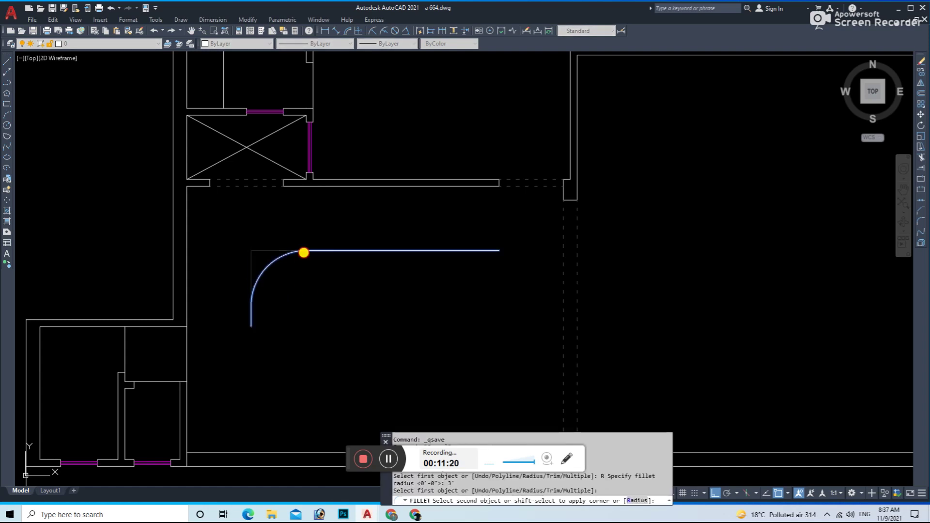
key("Escape")
key("Escape")
left_click(281, 258)
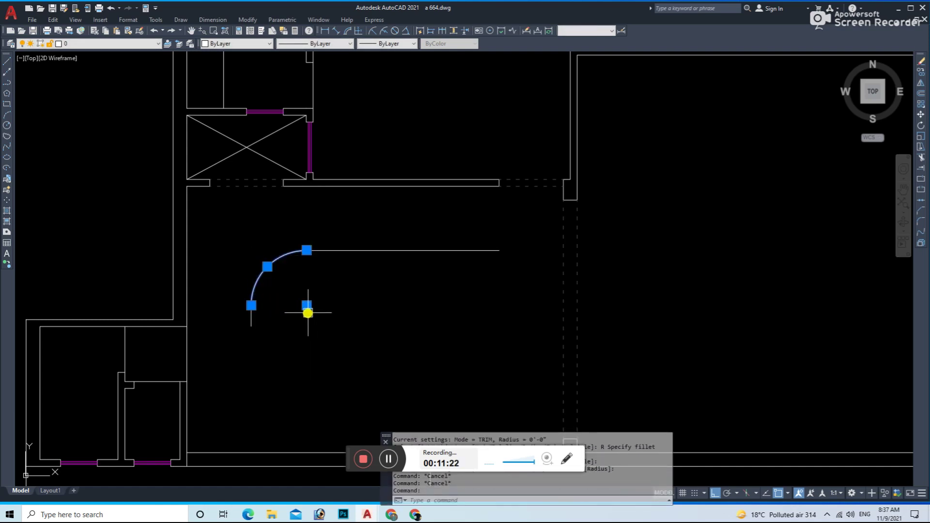
key("Escape")
type("o")
key("Return")
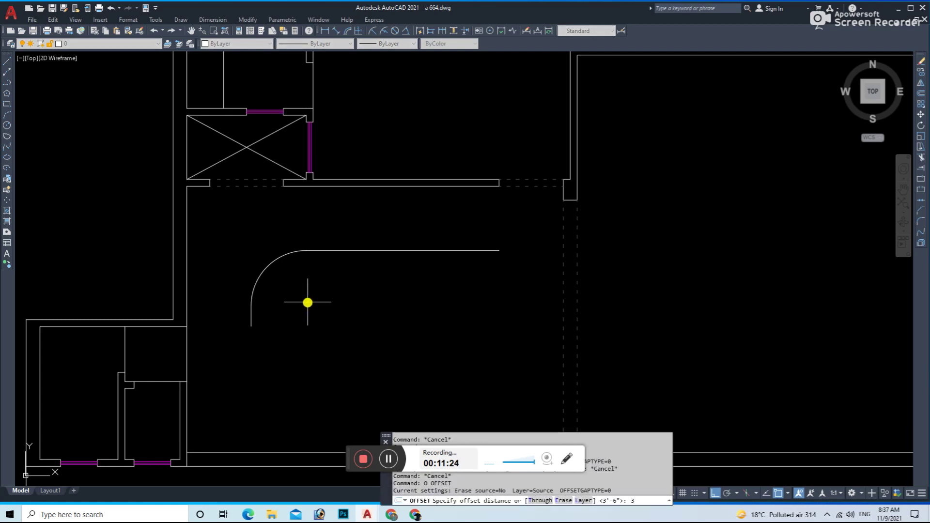
- Create a larger arc offset 3.5' outside the stair curve
key("Return")
left_click(269, 267)
left_click(251, 253)
key("Escape")
left_click(268, 271)
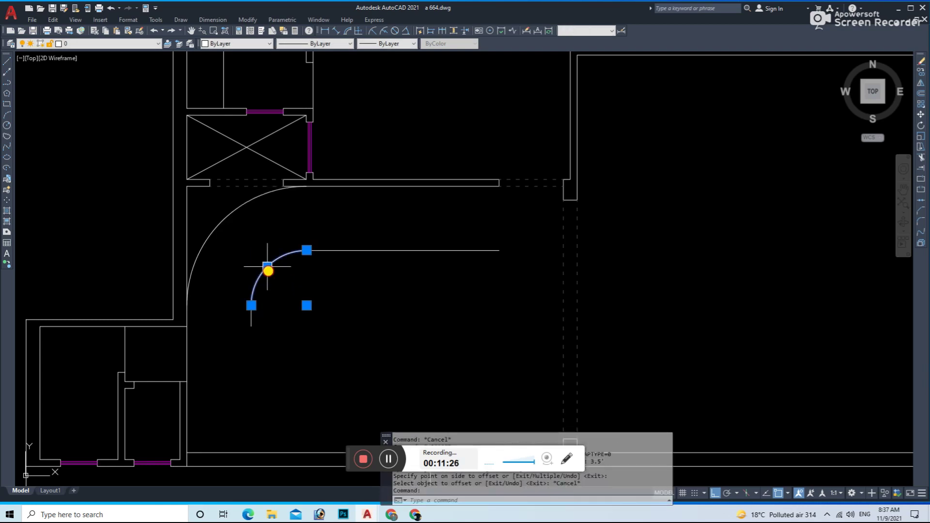
type("l")
key("Return")
key("Escape")
key("Escape")
left_click(267, 271)
- Divide the outer arc into 7 equal segments with DIV
type("DIV")
key("Return")
left_click(260, 267)
key("Escape")
key("Return")
left_click(221, 226)
type("7")
key("Return")
scroll(221, 227, "up", 4)
- Move both the inner and outer arcs lower in the plan
left_click(209, 214)
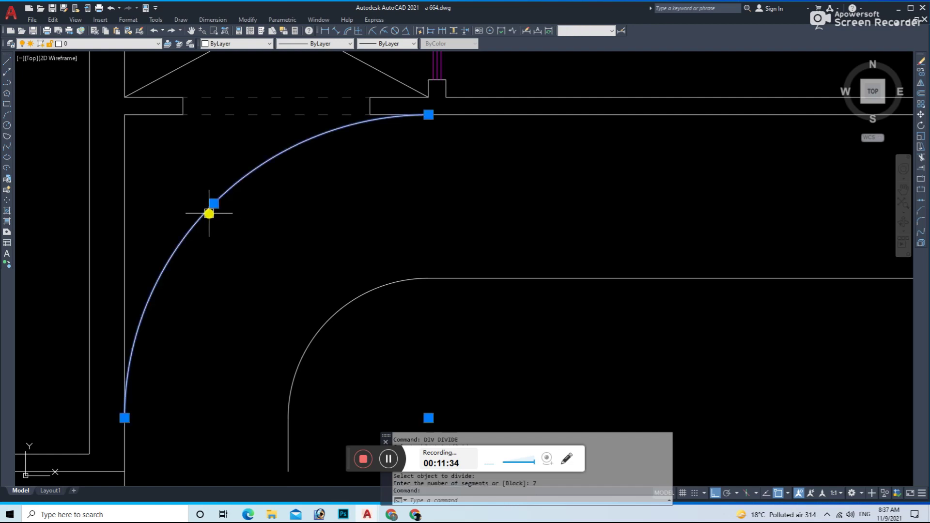
left_click(341, 325)
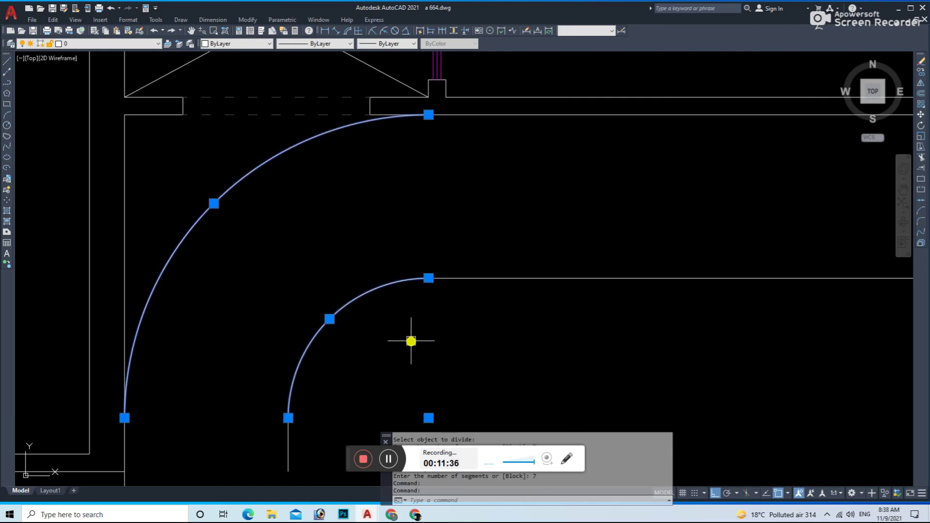
type("m")
key("Return")
left_click(428, 278)
left_click(429, 319)
key("Escape")
key("Escape")
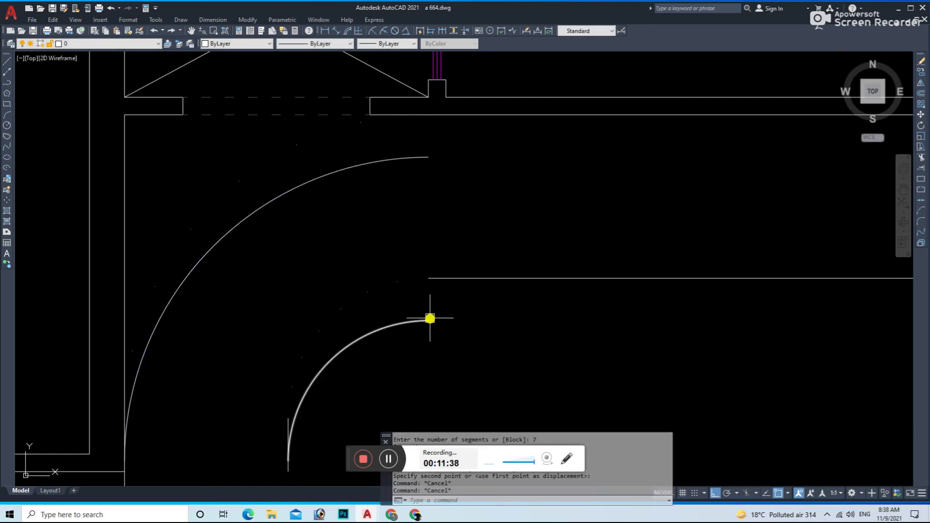
- Draw the first three tread lines from the inner curve to the outer arc's division points
type("l")
key("Return")
left_click(397, 281)
left_click(360, 123)
key("Escape")
key("Return")
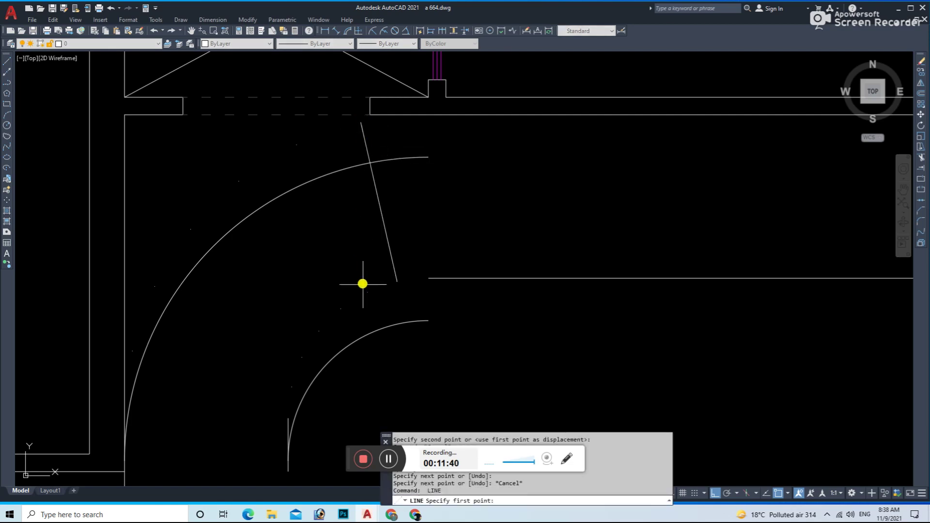
left_click(368, 292)
left_click(296, 144, "shift")
key("Escape")
key("Return")
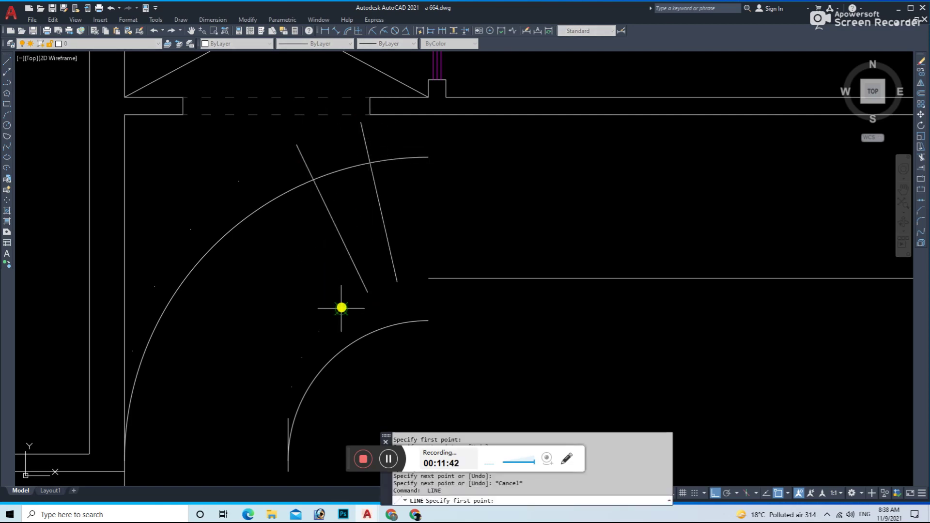
left_click(240, 181, "shift")
key("Escape")
- Draw the fourth, fifth and last tread lines across to the outer arc
key("Return")
left_click(320, 331)
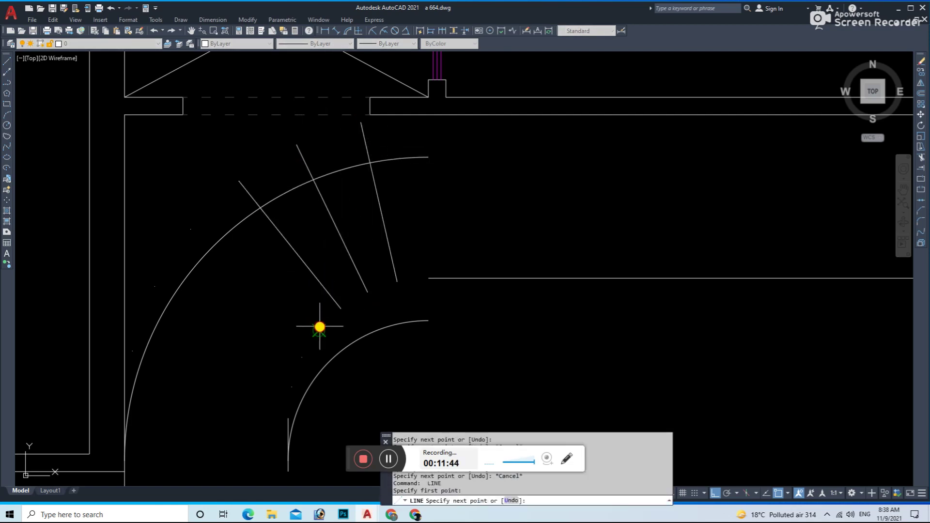
left_click(192, 229, "shift")
key("Escape")
key("Return")
left_click(302, 357)
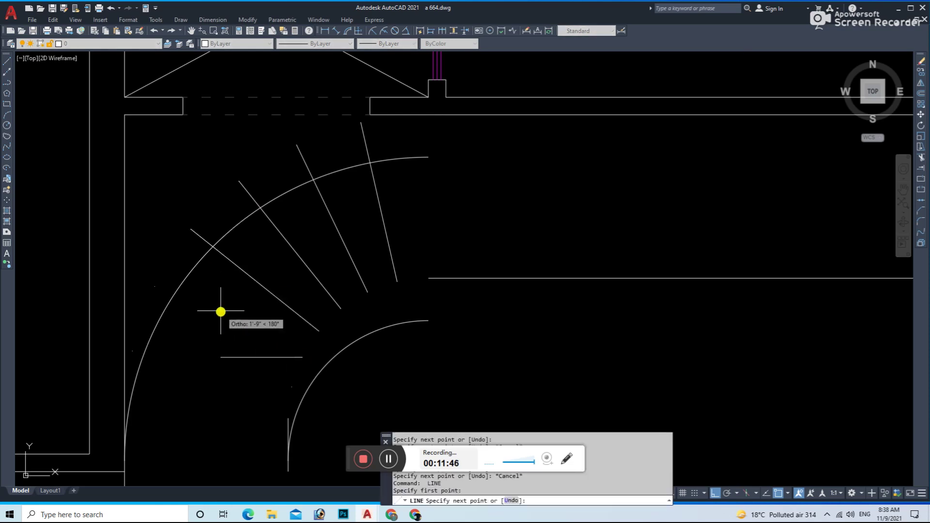
left_click(154, 287, "shift")
key("Escape")
key("Return")
left_click(291, 386)
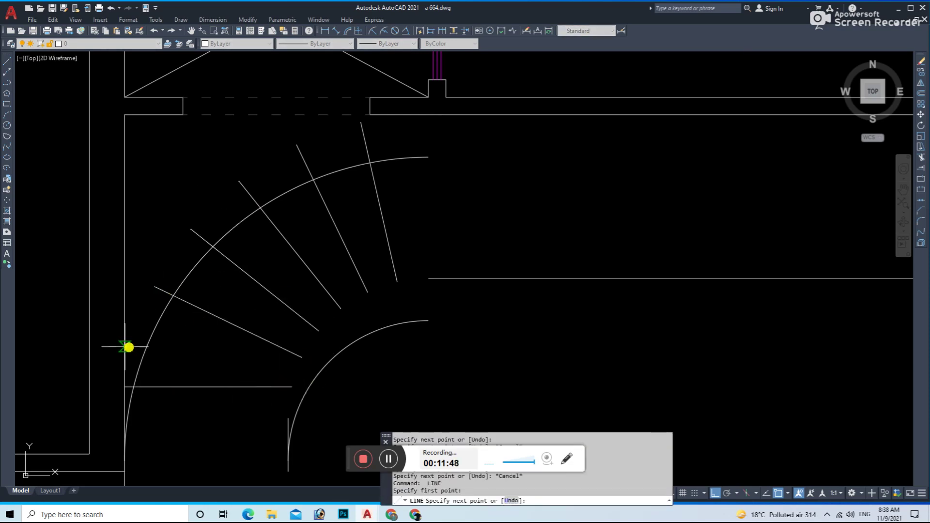
left_click(132, 350, "shift")
key("Escape")
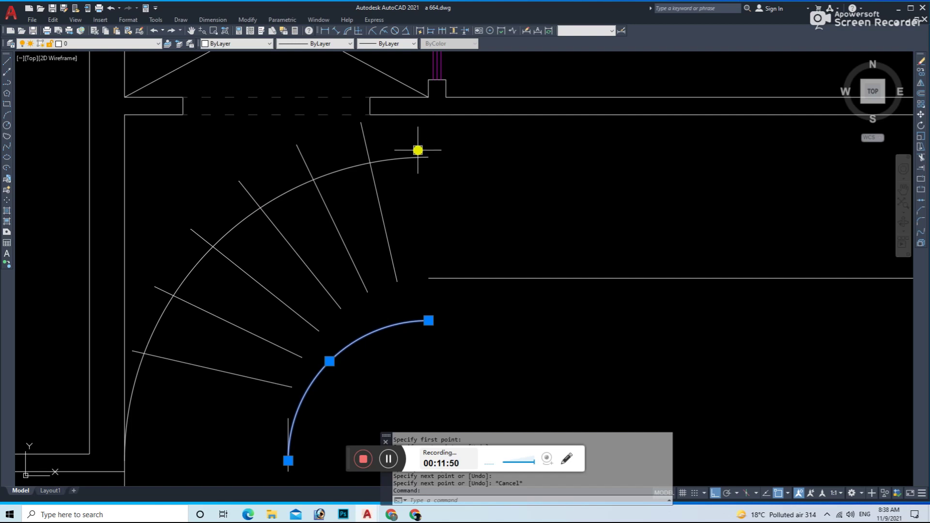
- Select the outer arc and start moving it from a base point
left_click(417, 155)
type("m")
key("Return")
left_click(429, 321)
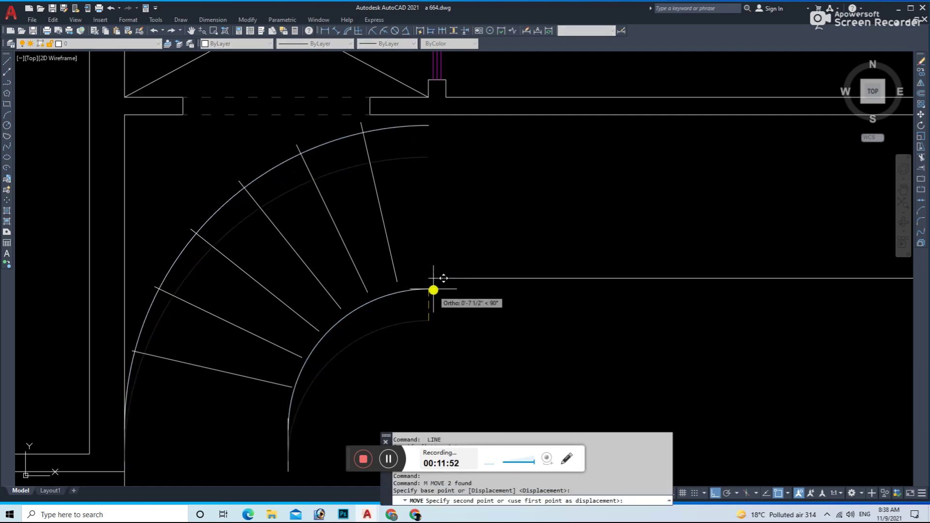
- Place the moved arc at the straight line's end and erase two stray tread lines
left_click(429, 278)
key("Escape")
scroll(396, 263, "down", 1)
scroll(396, 262, "down", 1)
scroll(401, 280, "up", 2)
left_click(422, 234)
left_click(339, 274)
type("e")
key("Return")
- Erase the remaining tread lines
left_click(301, 249)
left_click(226, 382)
type("e")
key("Return")
type("e")
key("Return")
left_click(286, 261)
left_click(504, 411)
left_click(259, 301)
left_click(339, 485)
- Erase a leftover arc piece
left_click(87, 249)
left_click(213, 388)
type("e")
key("Return")
left_click(92, 249)
left_click(191, 429)
type("e")
key("Return")
key("Escape")
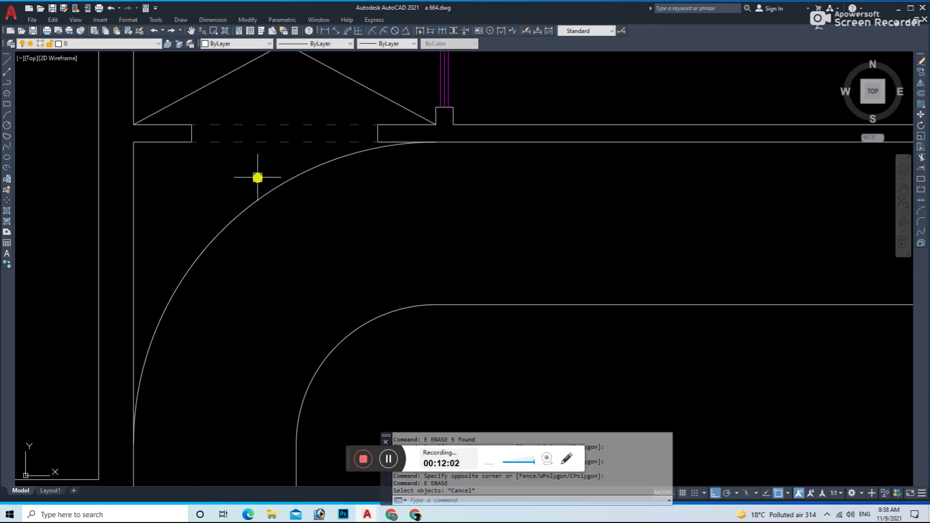
- Erase the stray object
left_click(224, 154)
left_click(417, 262)
type("e")
key("Return")
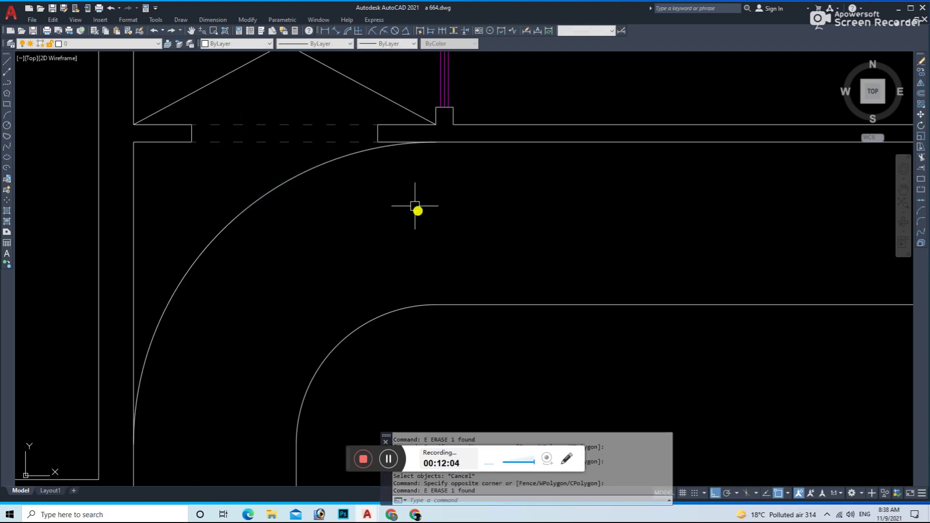
scroll(376, 121, "up", 4)
- Select the large stair arc, cancelling an accidental erase and constraint command
left_click(388, 120)
left_click(455, 183)
type("e")
key("Return")
key("Escape")
scroll(536, 237, "down", 3)
left_click(326, 260)
key("Return")
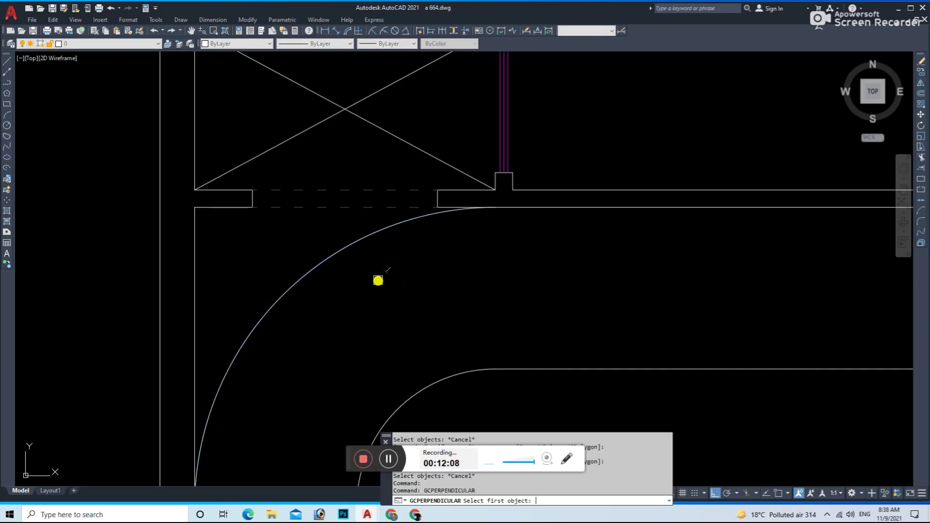
key("Escape")
- Divide the outer and inner stair arcs into 8 equal parts each
type("div")
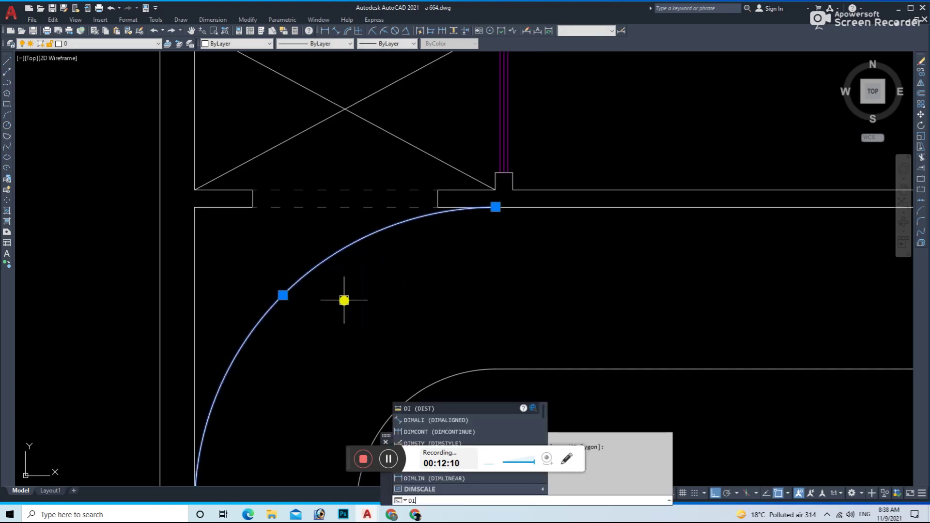
key("Return")
left_click(293, 282)
type("8")
key("Return")
key("Return")
left_click(403, 409)
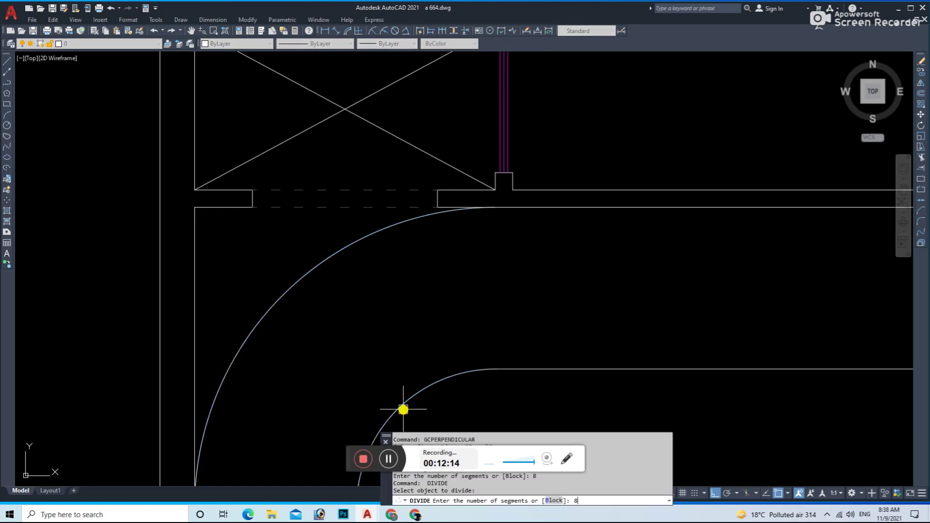
key("Return")
- Select both stair arcs and drag them lower in the plan
middle_click_drag(403, 409, 373, 308)
left_click(373, 307)
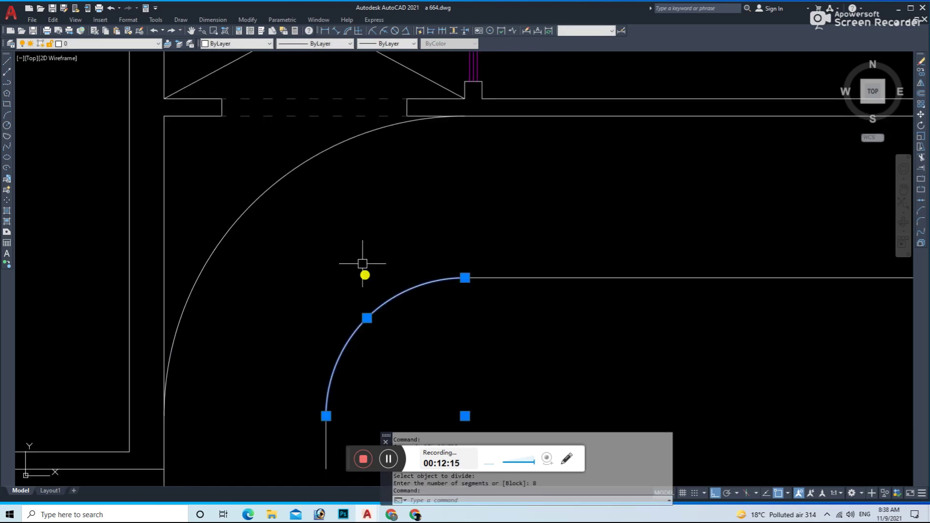
left_click(294, 166)
left_click_drag(464, 287, 471, 325)
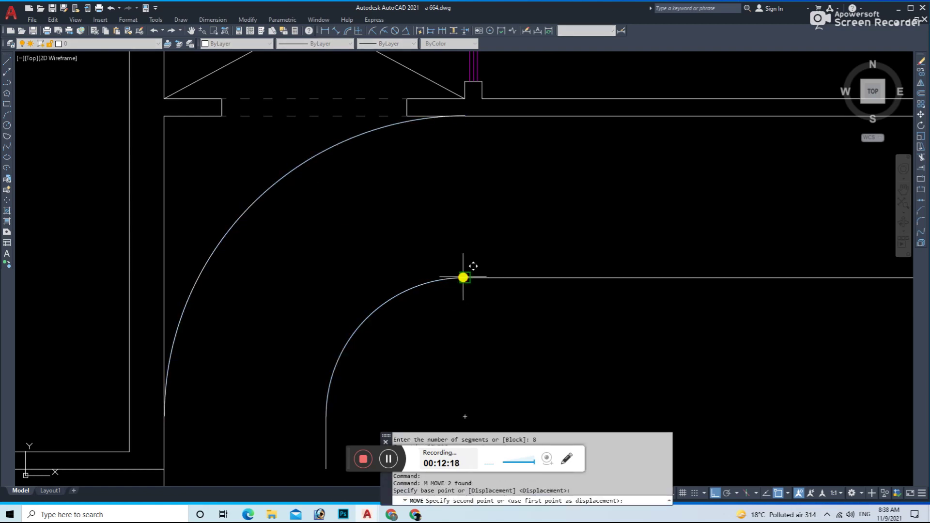
key("Escape")
type("l")
key("Return")
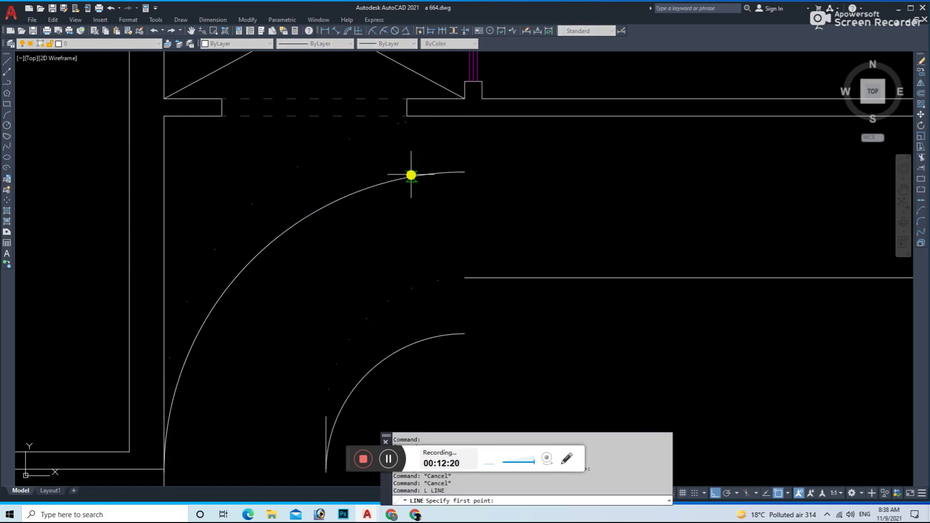
- Erase the tiny stray object left near the top wall
key("Escape")
left_click(397, 124)
type("e")
key("Return")
- Draw radial tread lines across the curved stair through the divide points
type("l")
key("Return")
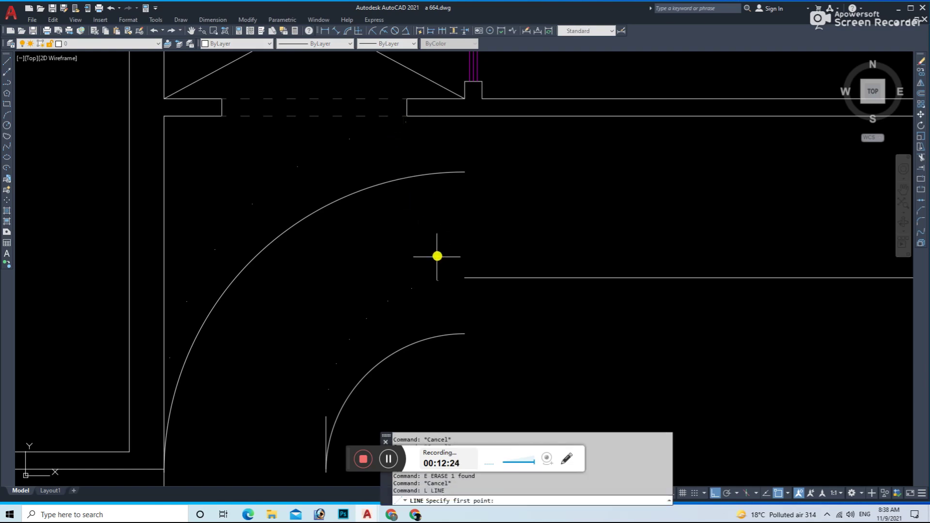
left_click(406, 122)
key("Escape")
key("Return")
left_click(411, 289)
left_click(350, 140)
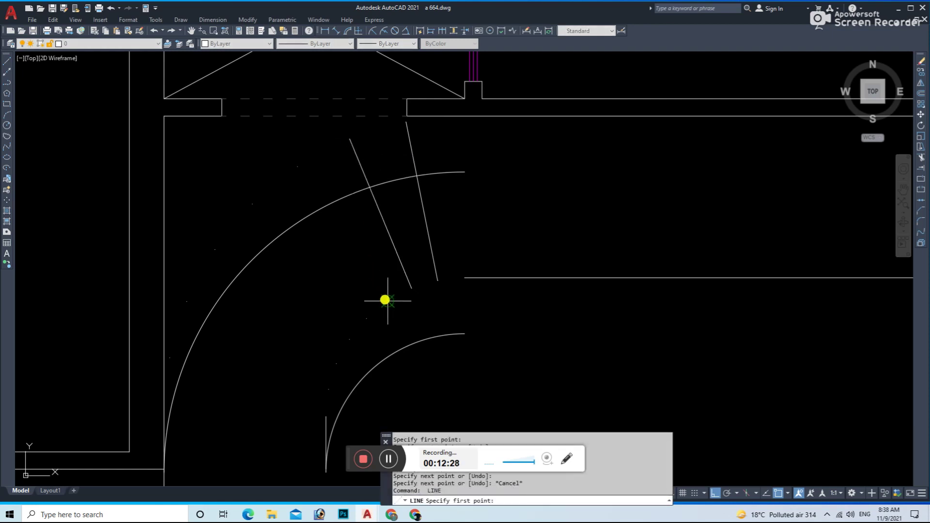
left_click(298, 167)
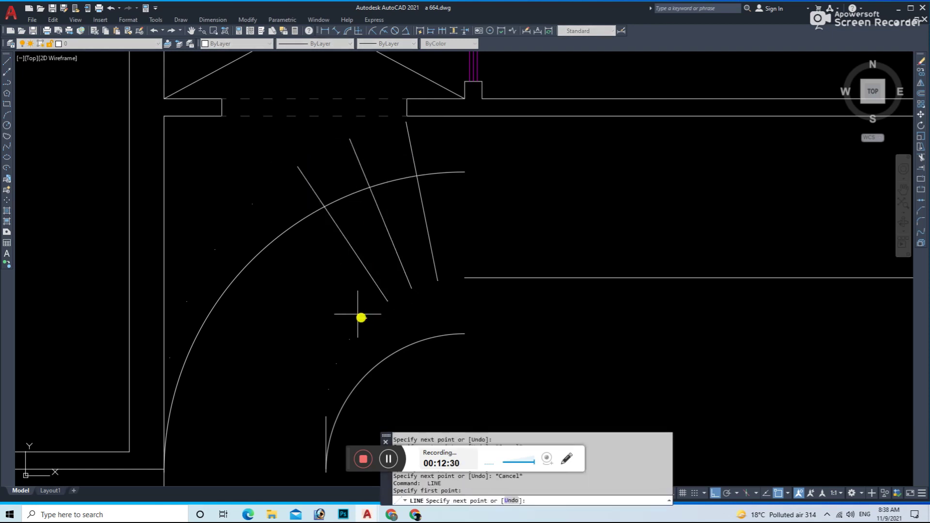
left_click(251, 205)
left_click(216, 251)
left_click(337, 363)
left_click(188, 302)
left_click(330, 389)
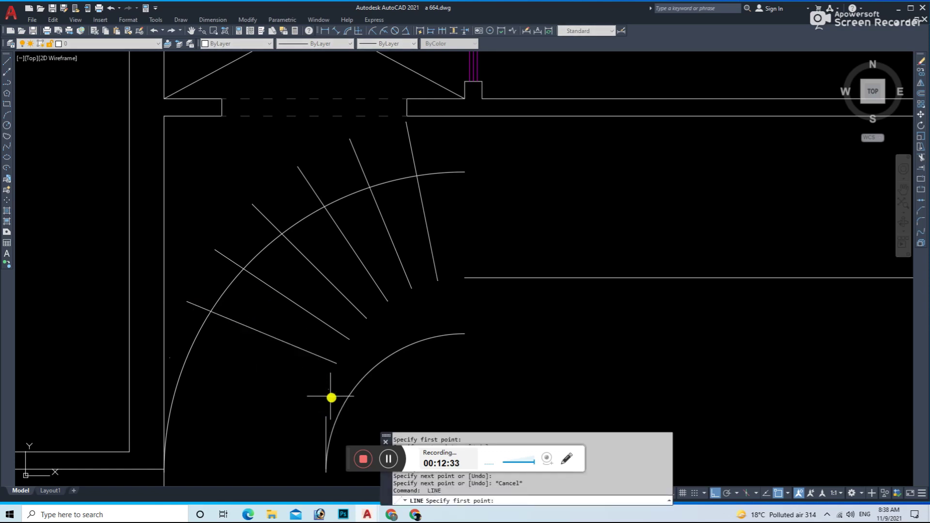
left_click(183, 356)
key("Escape")
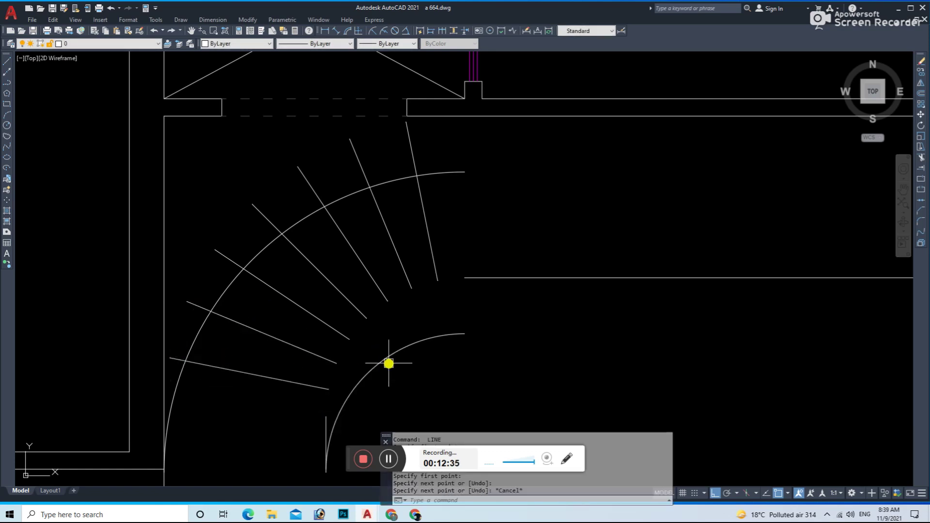
- Move the inner and outer arcs up so they sit on the tread ends
left_click(388, 363)
left_click(397, 180)
type("m")
key("Return")
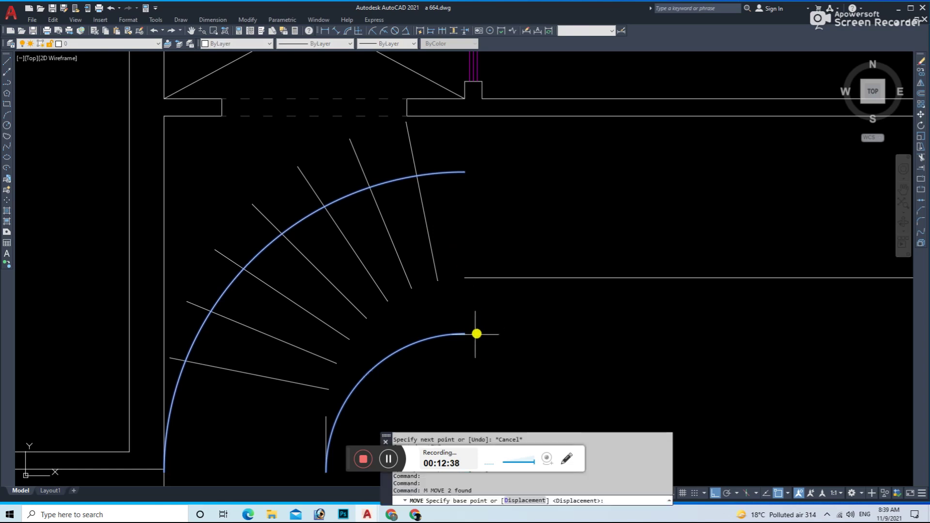
left_click(477, 334)
left_click(466, 278)
key("Escape")
key("Escape")
- Draw a vertical line from the inner arc's end straight up to the wall
type("l")
key("Return")
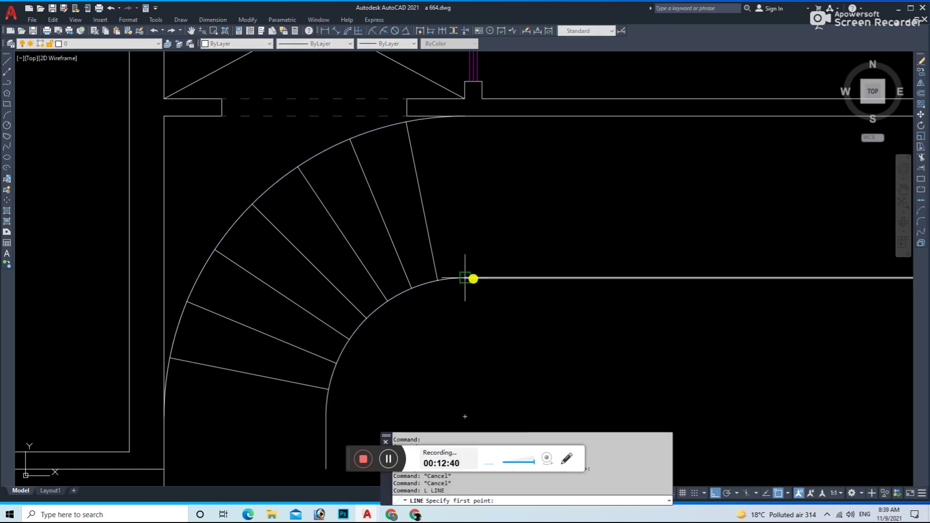
left_click(466, 278)
left_click(467, 129)
key("Escape")
scroll(551, 249, "down", 1)
- Offset the vertical riser repeatedly 10 to the right, creating six straight-run risers
scroll(526, 261, "down", 1)
type("o")
key("Return")
type("10")
key("Return")
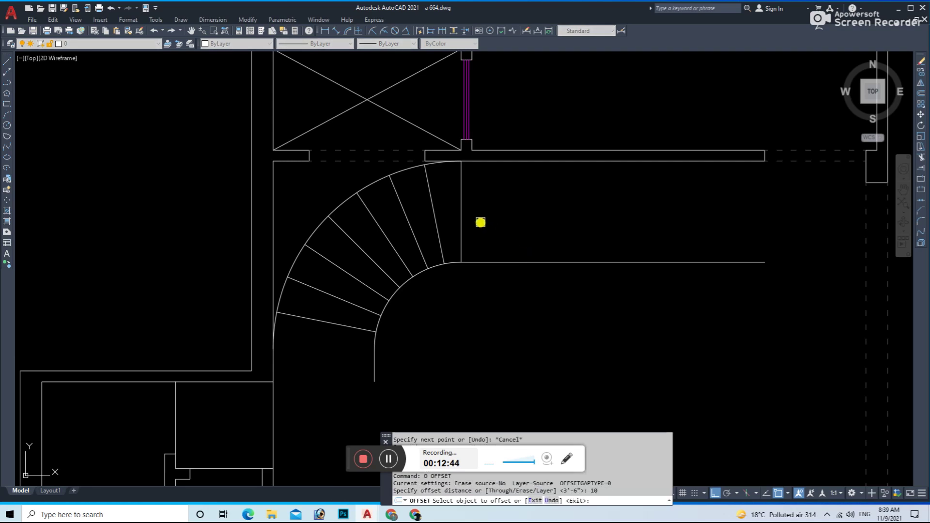
left_click(463, 211)
left_click(480, 210)
left_click(513, 218)
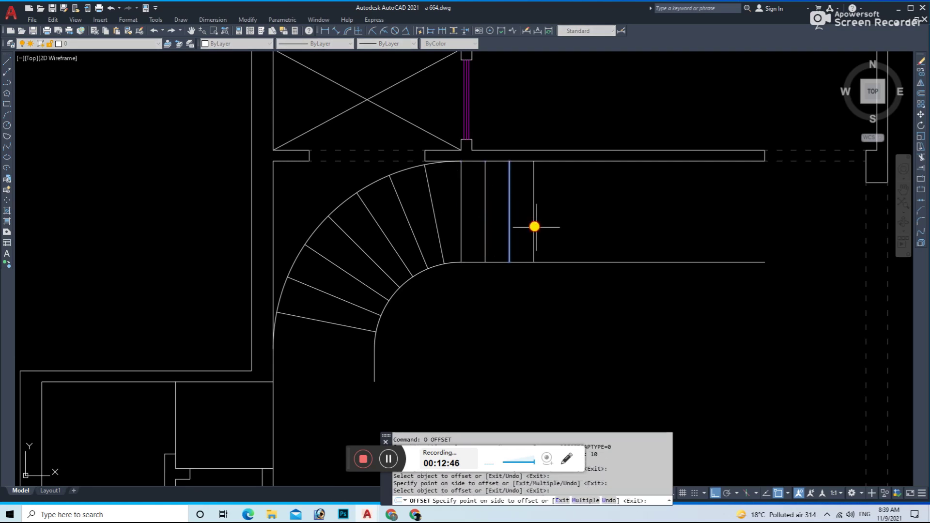
left_click(535, 225)
left_click(558, 240)
left_click(588, 245)
left_click(583, 243)
left_click(606, 233)
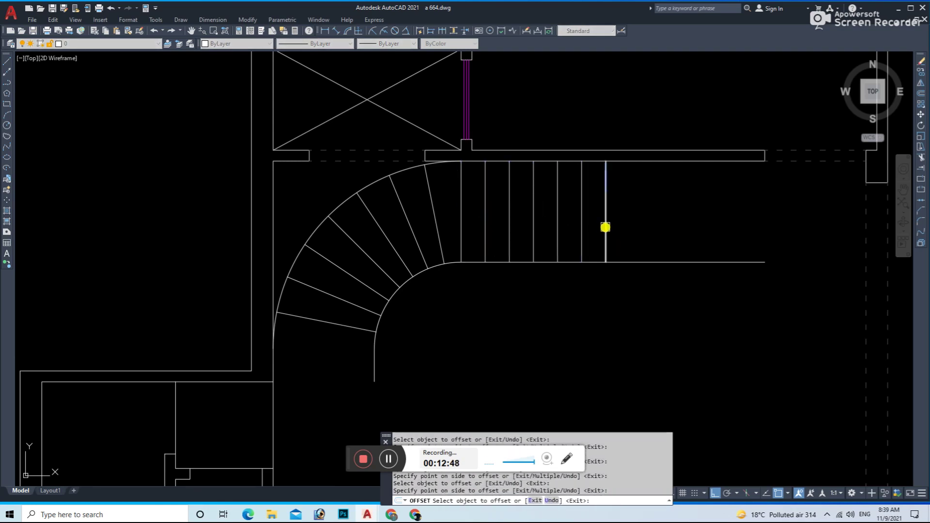
left_click(629, 221)
left_click(654, 221)
left_click(675, 215)
left_click(690, 230)
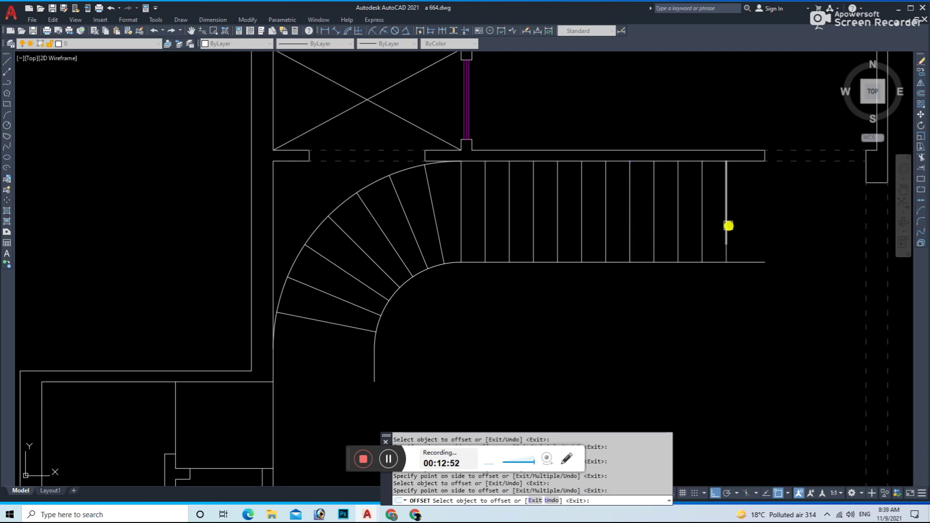
key("Escape")
- Pan to show the whole stair and begin trimming with TR
middle_click_drag(654, 262, 609, 259)
type("tr")
key("Return")
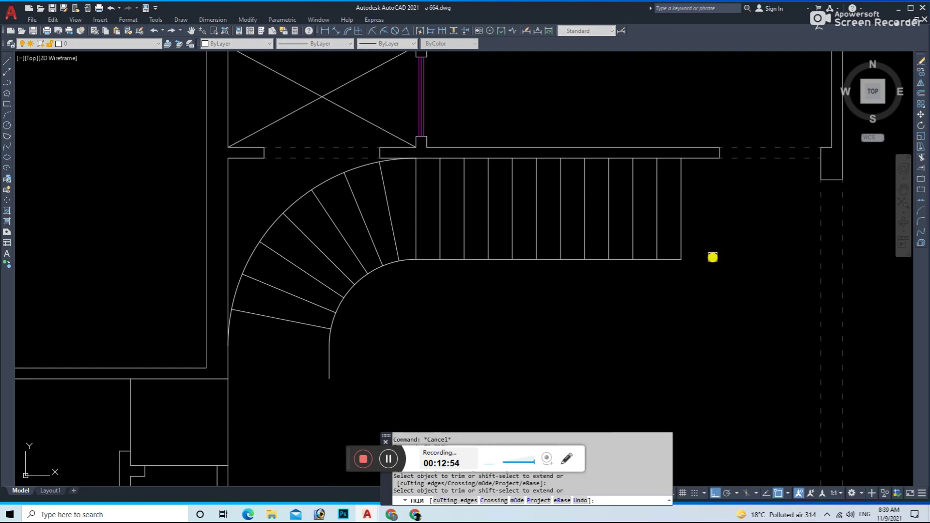
- Trim the bottom line past the last riser and draw a line from the inner arc's lower end to the left wall
left_click(712, 258)
key("Escape")
key("Escape")
key("Escape")
type("l")
key("Return")
left_click(329, 346)
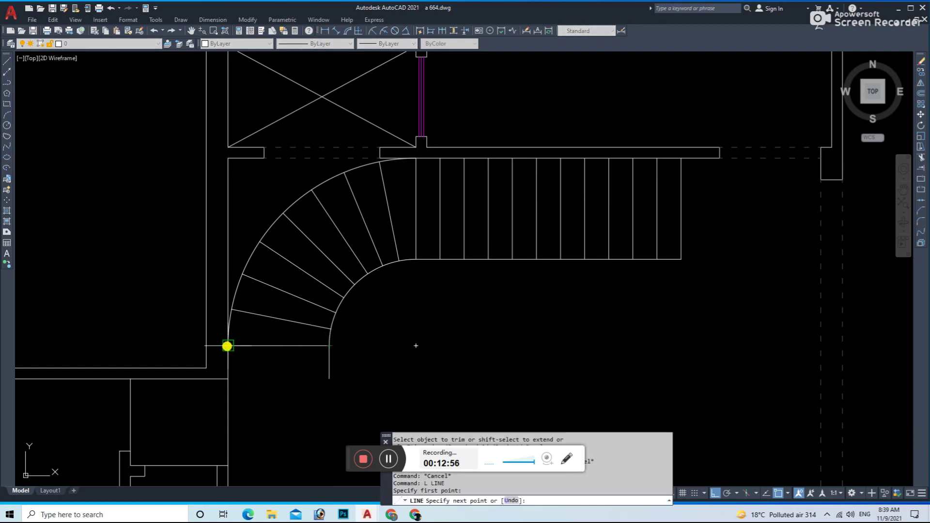
left_click(228, 346)
key("Escape")
- Offset the stair's bottom line 10 to create a parallel line just below it
middle_click_drag(514, 353, 538, 335)
key("Escape")
type("o")
key("Return")
type("0")
key("Return")
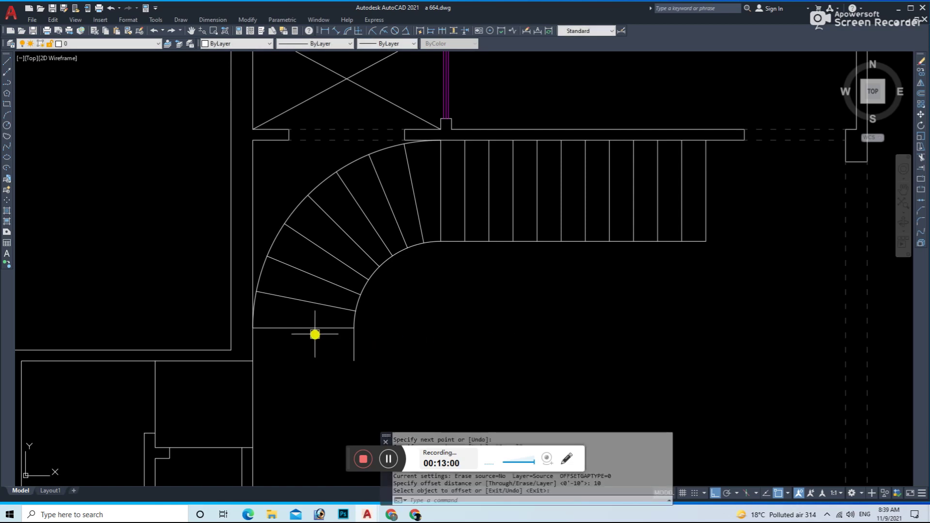
left_click(321, 329)
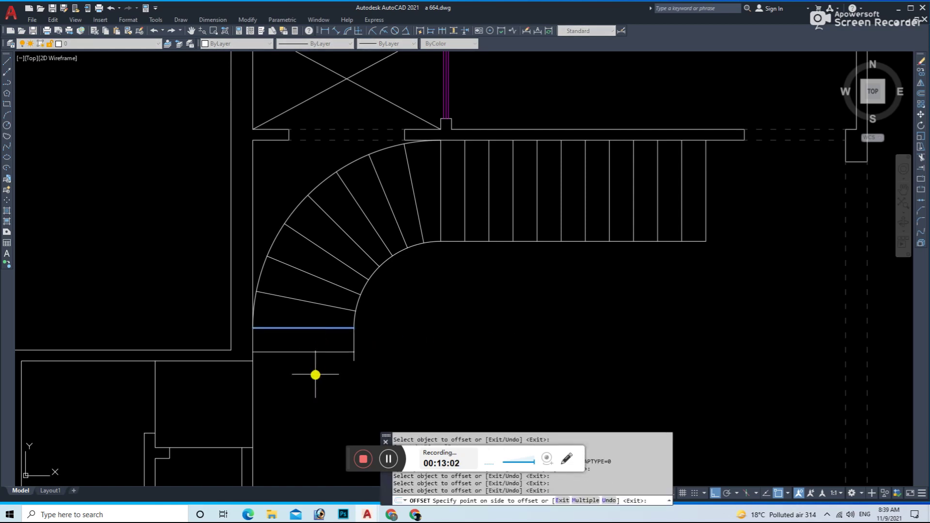
left_click(339, 366)
key("Escape")
- Draw a vertical line from the last straight tread's end down below the stair
type("l")
key("Return")
key("Escape")
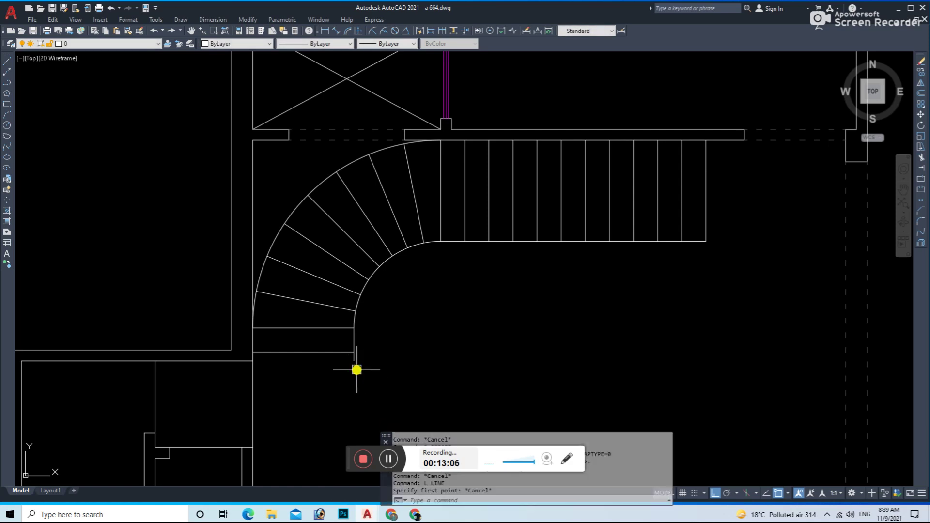
scroll(357, 370, "up", 4)
key("Escape")
type("l")
key("Return")
left_click(349, 328)
type("1")
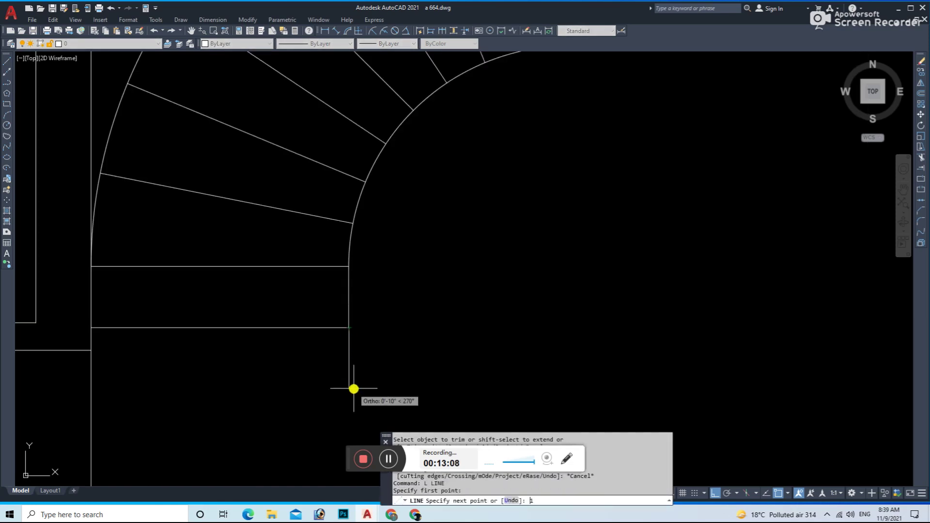
scroll(359, 380, "down", 4)
key("Escape")
key("Escape")
type("l")
key("Return")
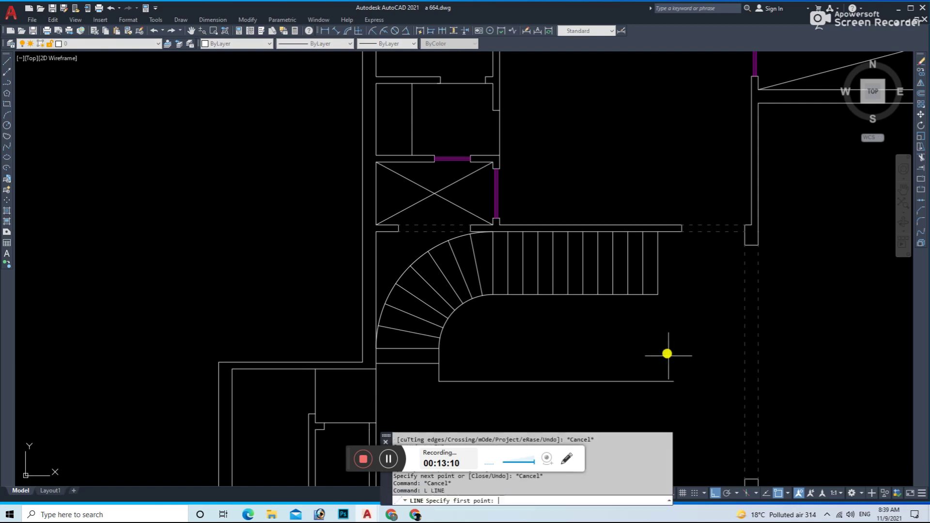
key("Escape")
key("Return")
left_click(628, 295)
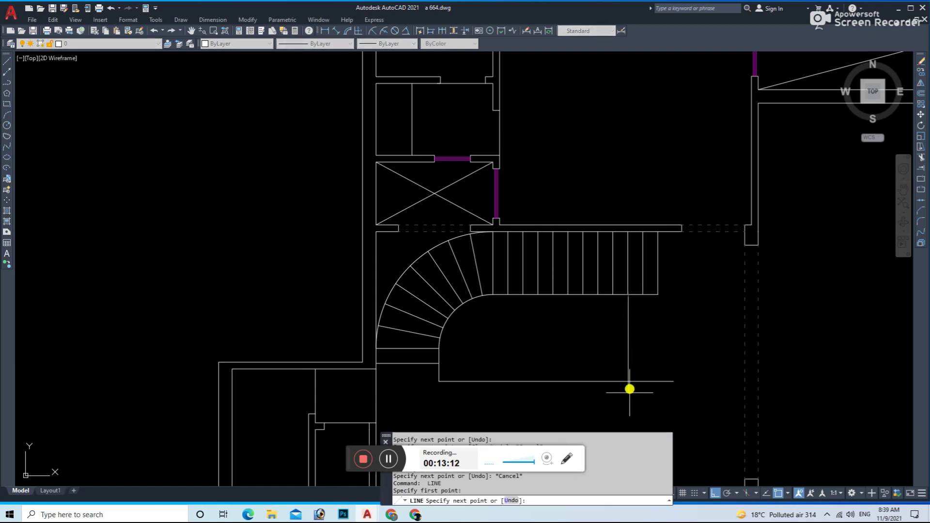
left_click(629, 406)
key("Return")
- Fillet the vertical line and lower horizontal line into a sharp corner with radius 0
type("f")
key("Return")
left_click(602, 381)
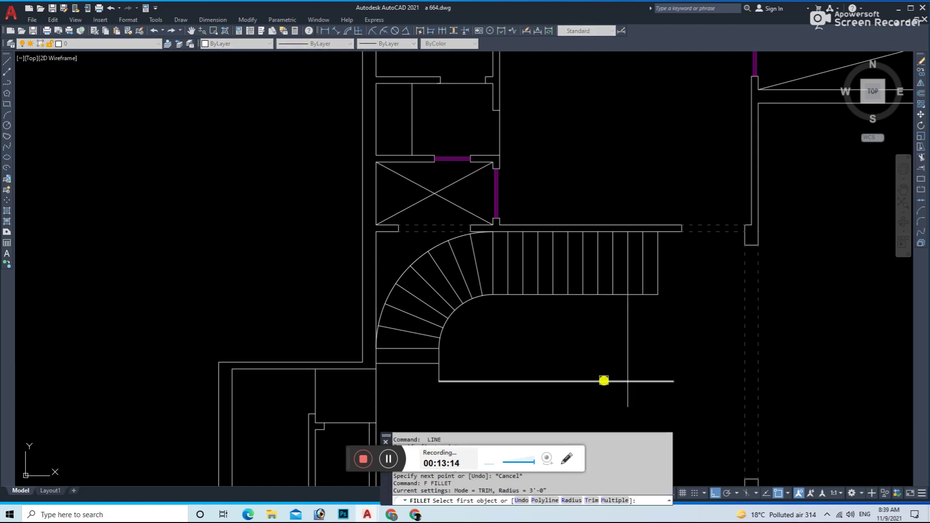
left_click(626, 360)
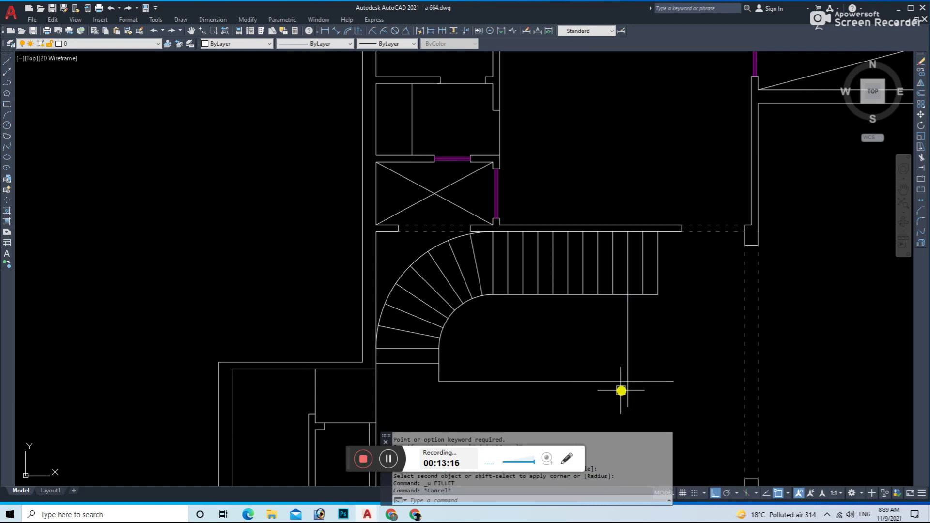
type("f")
key("Return")
type("r")
key("Return")
type("0")
key("Return")
key("Return")
left_click(576, 381)
middle_click_drag(625, 352, 540, 314)
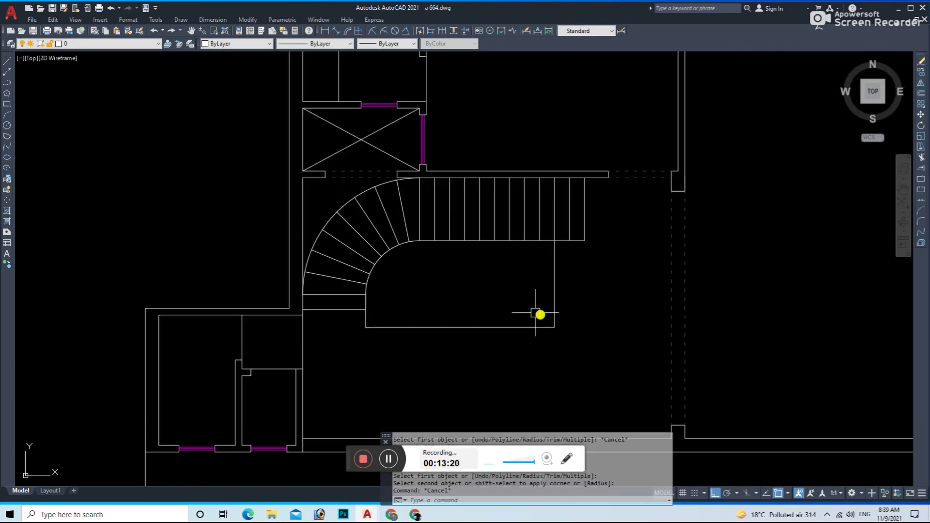
- Move the well outline's bottom line down 12 units
left_click(540, 314)
left_click(500, 347)
middle_click_drag(500, 347, 556, 323)
type("m")
key("Return")
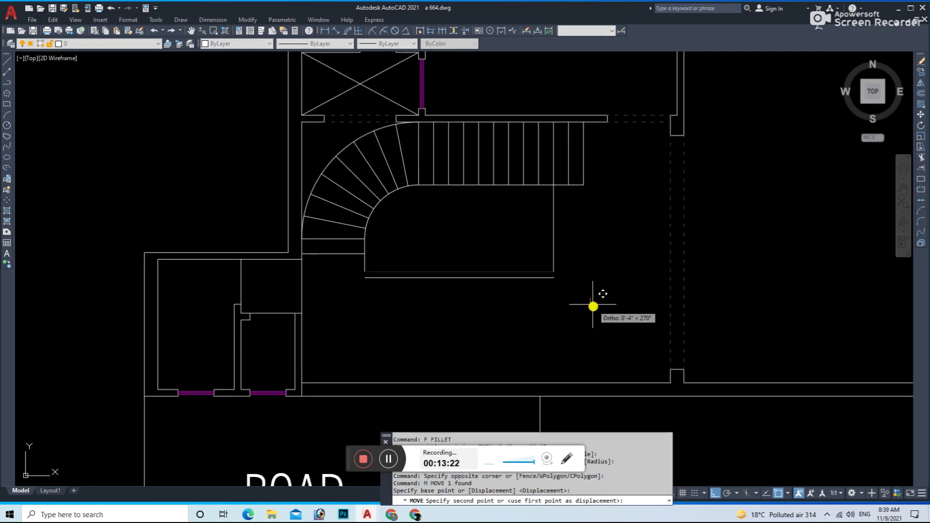
type("12")
key("Return")
- Fillet both bottom corners of the well outline cleanly and save the drawing
type("f")
left_click(450, 291)
left_click(367, 266)
key("Return")
left_click(509, 290)
left_click(553, 262)
key("Escape")
key("ctrl+s")
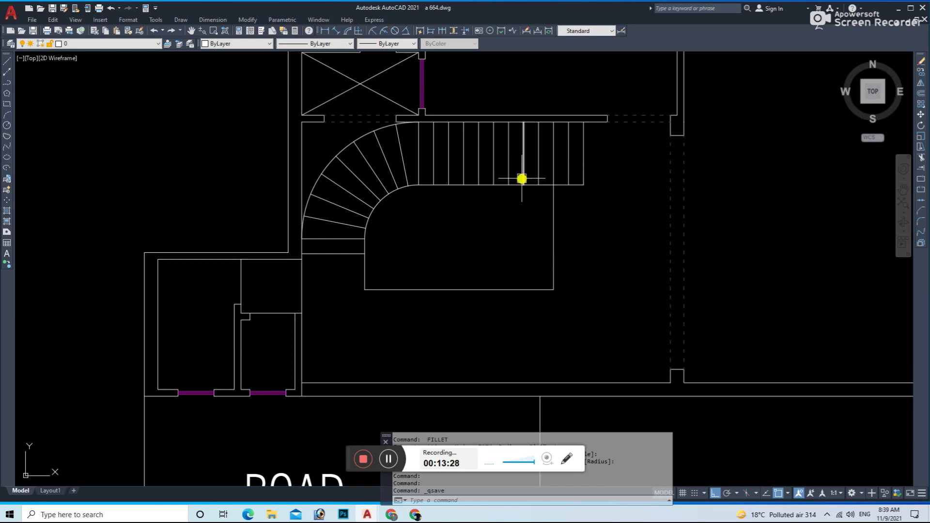
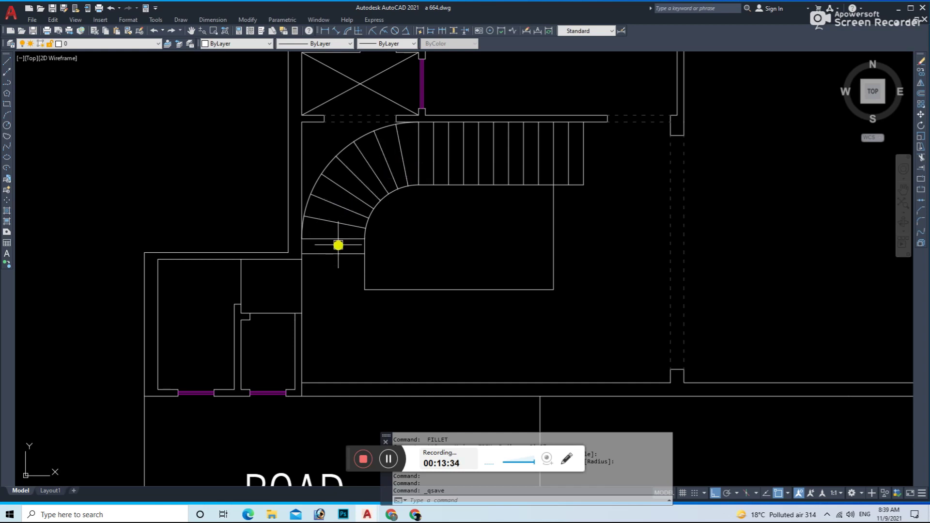
- Window-select the curved staircase lines and set their colour to Red
middle_click_drag(382, 257, 379, 281)
left_click(336, 352)
scroll(333, 179, "up", 4)
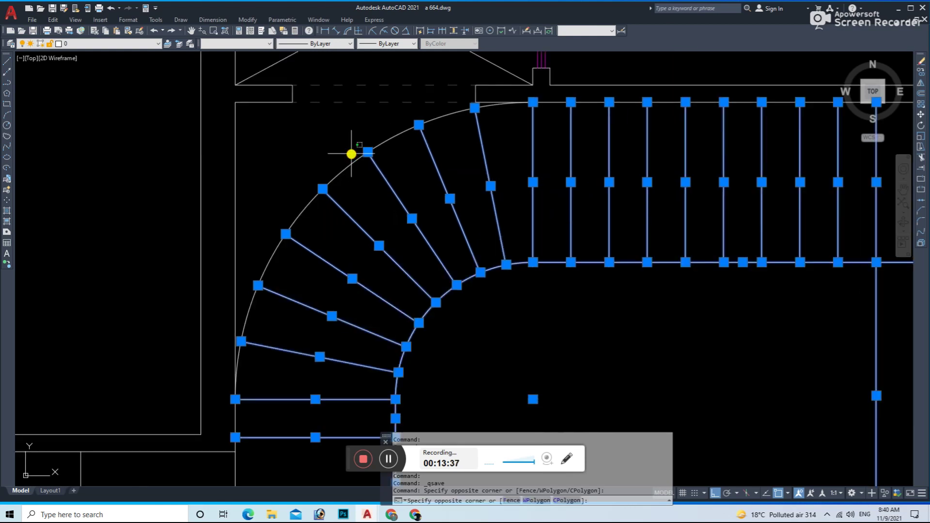
left_click(236, 45)
left_click(219, 69)
key("Escape")
scroll(553, 212, "down", 5)
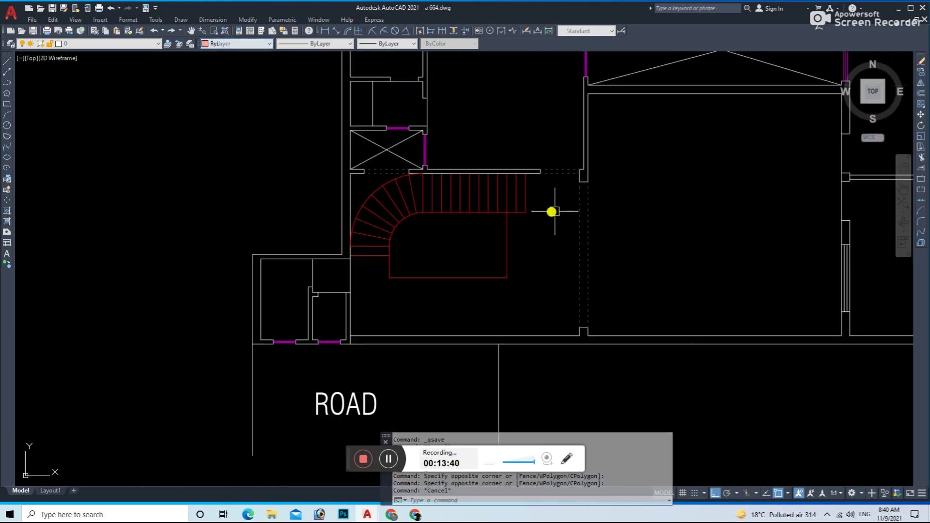
- Save the drawing with Ctrl+S and pan across the floor plan
key("ctrl+s")
middle_click_drag(557, 211, 510, 223)
middle_click_drag(575, 278, 541, 283)
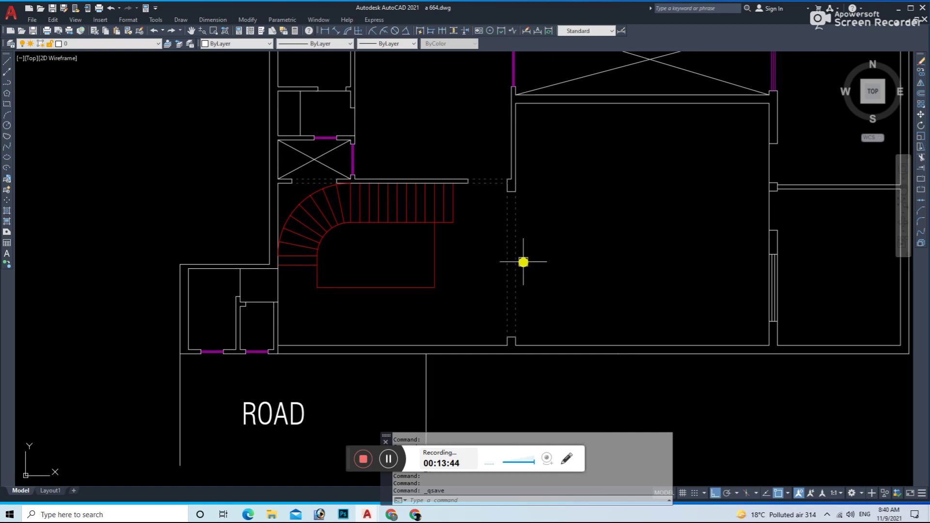
middle_click_drag(523, 262, 409, 255)
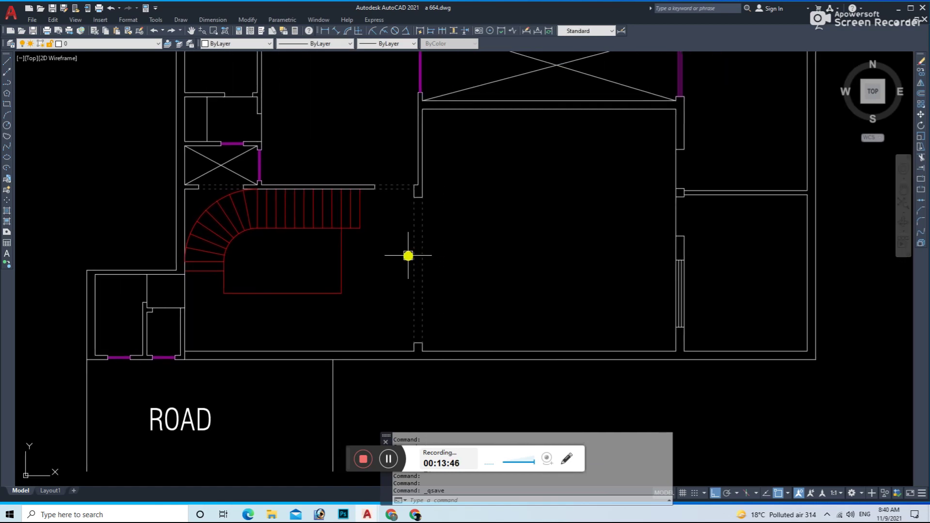
middle_click_drag(450, 213, 413, 211)
mouse_move(452, 241)
middle_mouse_down()
mouse_move(407, 239)
mouse_move(475, 237)
middle_mouse_up()
scroll(486, 244, "down", 5)
middle_click_drag(528, 249, 455, 263)
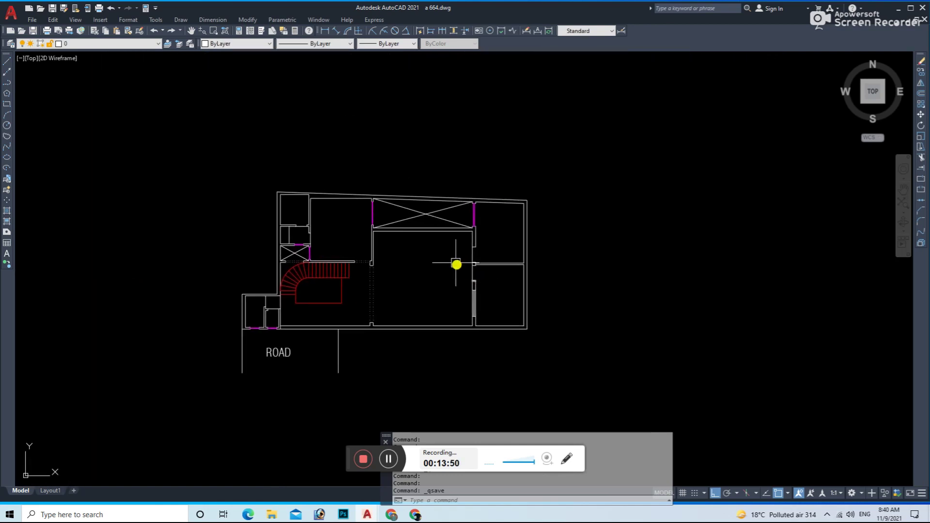
scroll(455, 264, "up", 3)
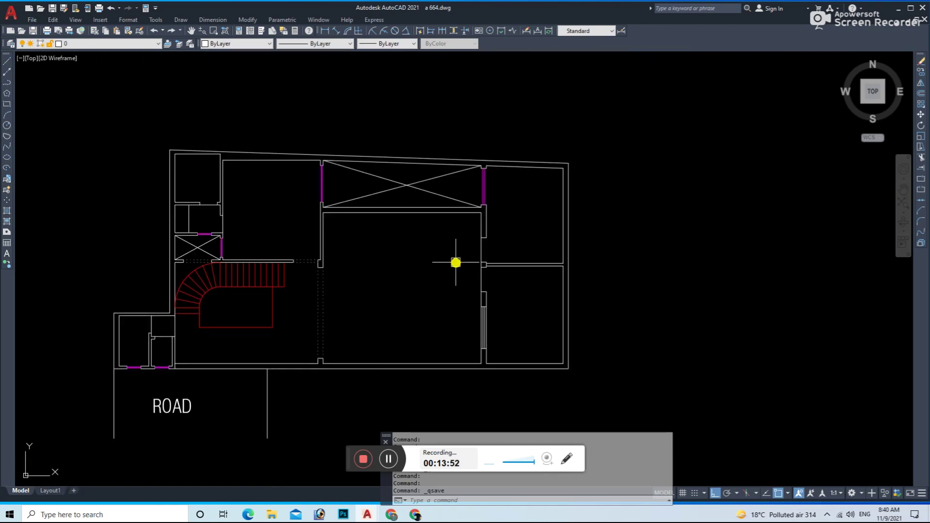
middle_click_drag(455, 263, 439, 272)
key("Escape")
key("Escape")
scroll(332, 162, "up", 4)
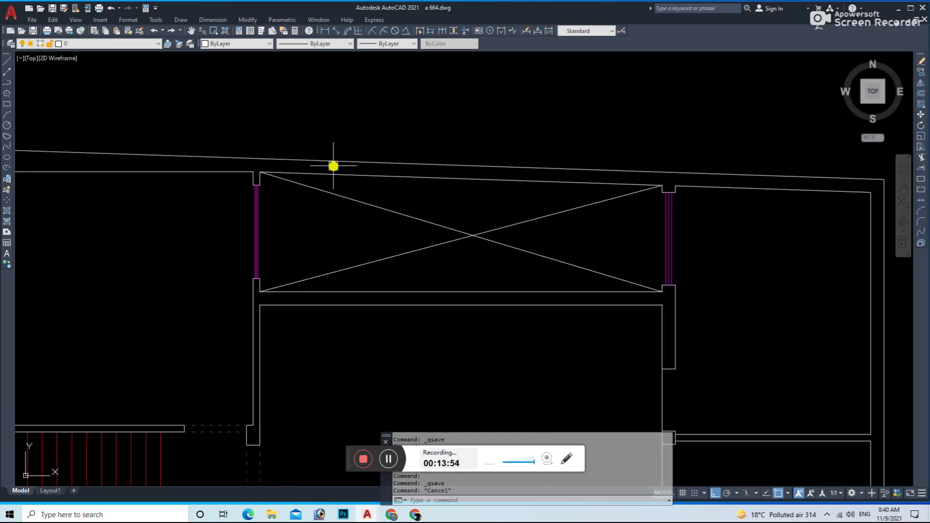
- Recentre the plan and start, then abandon, an aligned dimension at a wall corner
scroll(445, 257, "down", 4)
scroll(329, 231, "up", 6)
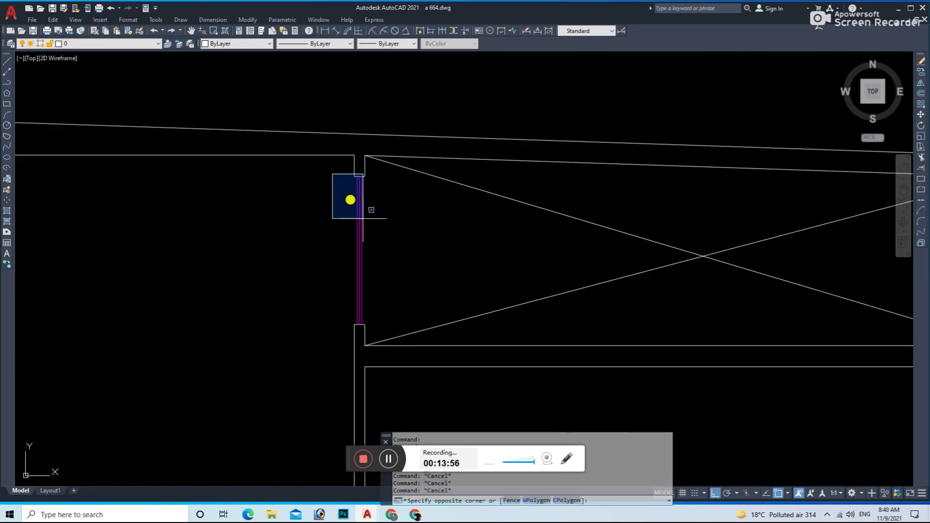
key("Escape")
scroll(395, 337, "down", 2)
scroll(339, 270, "down", 3)
middle_click_drag(431, 214, 427, 206)
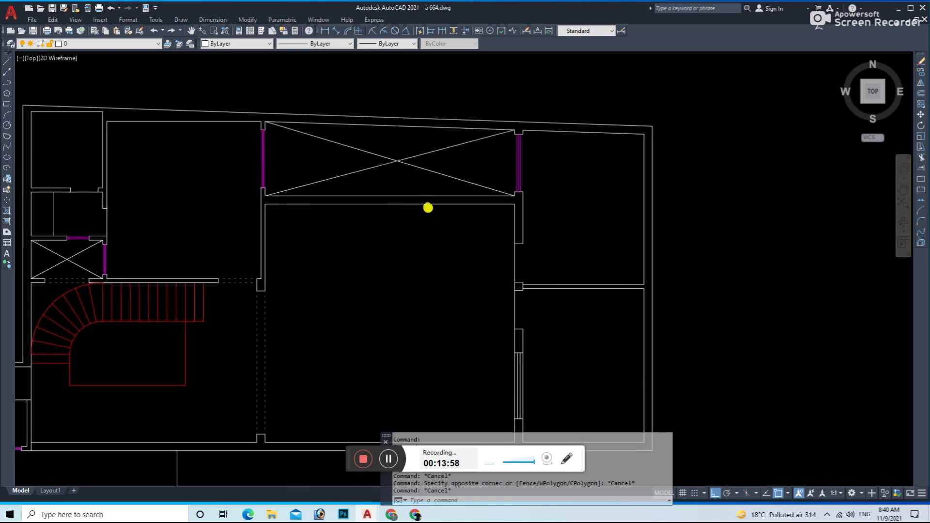
left_click(337, 33)
scroll(257, 116, "up", 4)
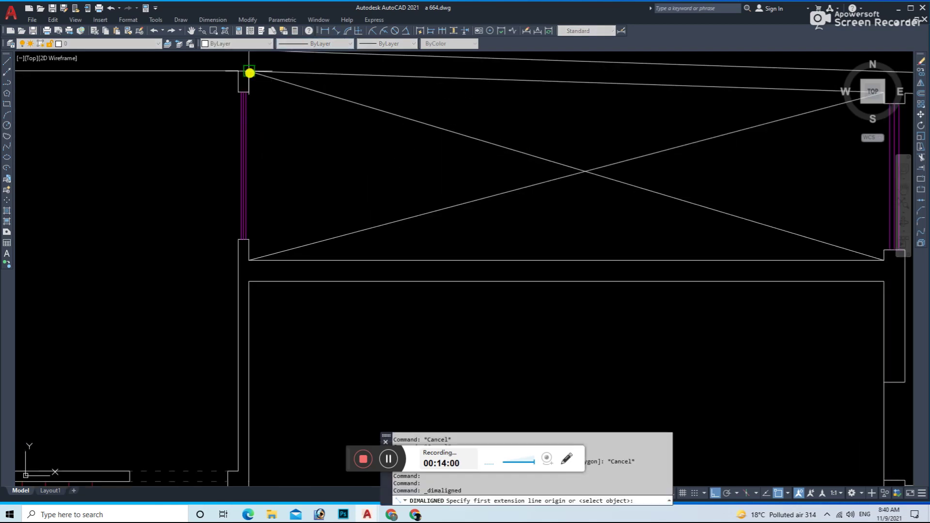
left_click(254, 249)
key("Escape")
scroll(272, 233, "down", 1)
scroll(243, 158, "up", 1)
- Delete the left window lines of the top X-marked room
left_click(235, 140)
left_click(290, 261)
type("e")
key("Return")
key("ctrl+z")
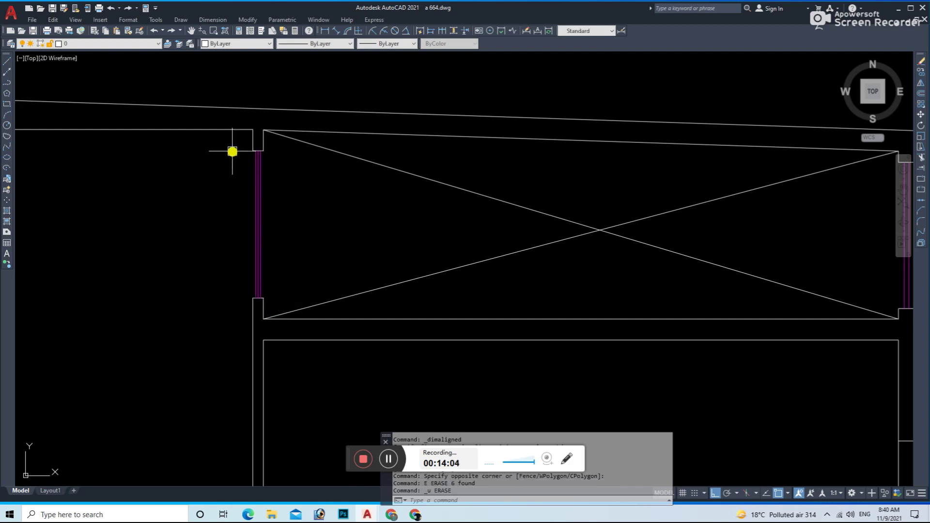
left_click(276, 304)
key("Delete")
key("Escape")
- JOIN the split outer and inner wall lines where the window was
type("j")
key("Return")
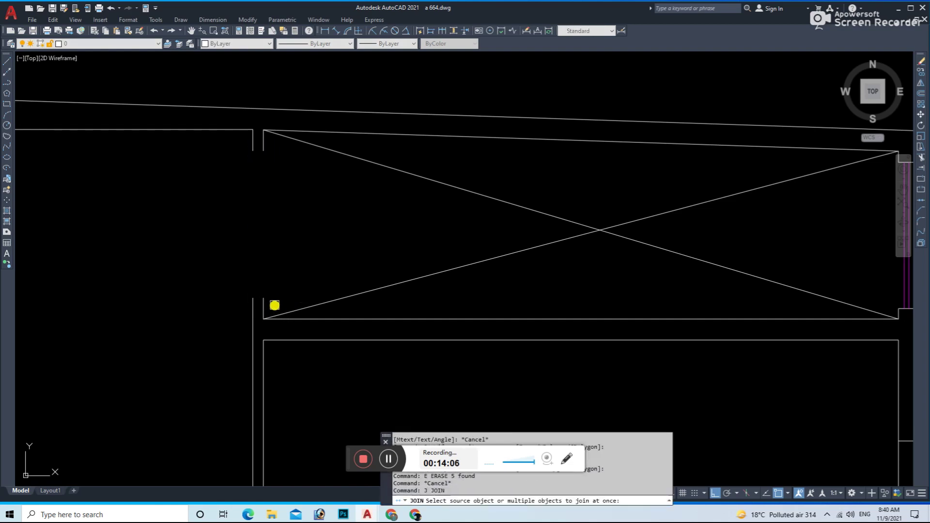
left_click(263, 304)
left_click(263, 152)
key("Return")
key("Return")
left_click(253, 300)
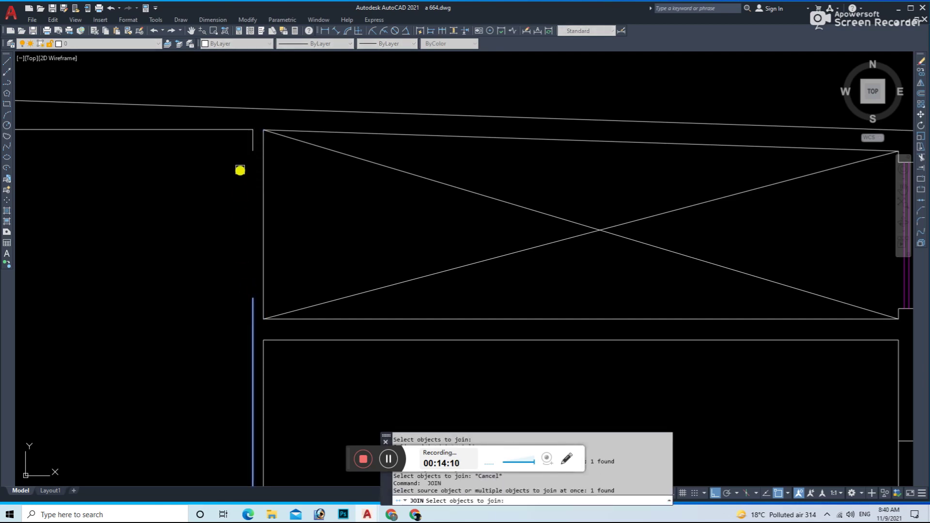
key("Return")
key("Escape")
- Move the room's two bottom wall lines down 12
scroll(430, 308, "down", 2)
left_click(485, 298)
left_click(474, 344)
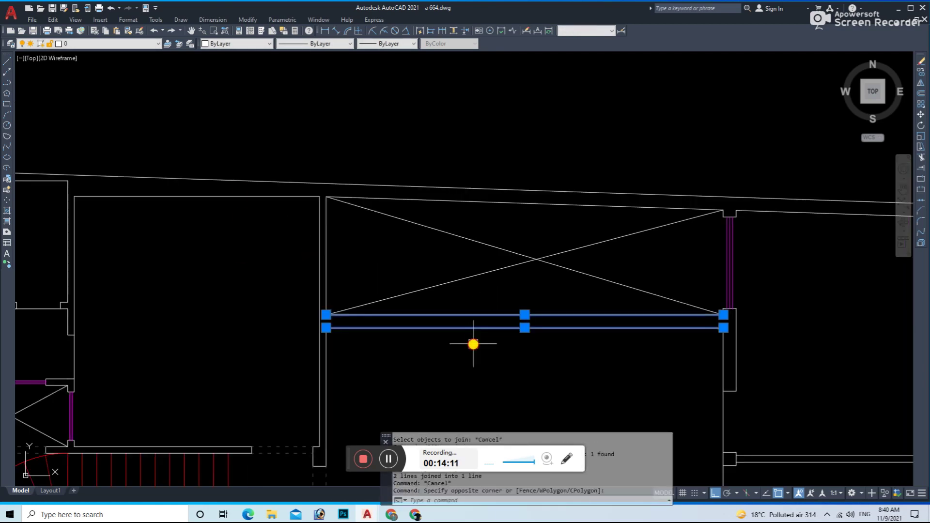
key("m")
key("Return")
left_click(494, 363)
type("12")
key("Return")
key("Escape")
- FILLET the lowered bottom wall lines into the left and right side walls
type("f")
key("Return")
left_click(326, 368)
left_click(340, 346)
key("space")
left_click(326, 270)
left_click(697, 333)
left_click(717, 345)
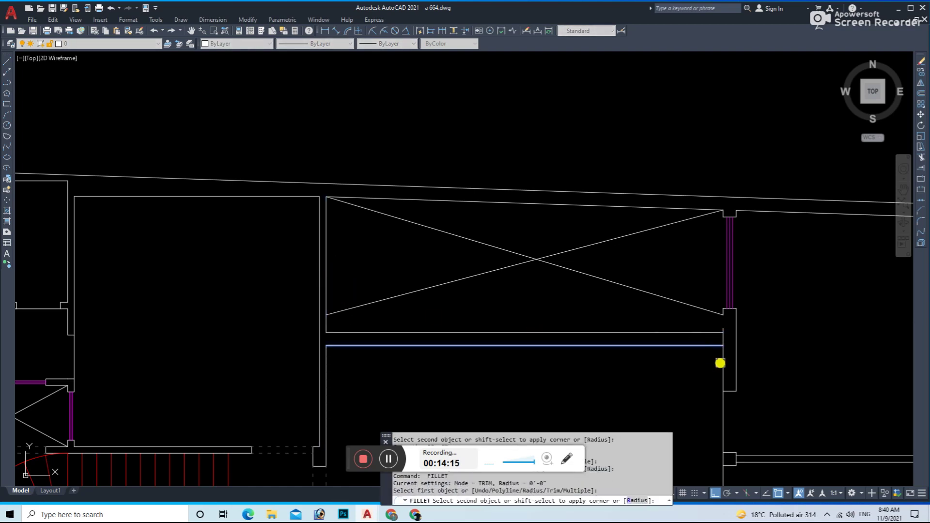
scroll(714, 320, "up", 2)
scroll(729, 297, "up", 2)
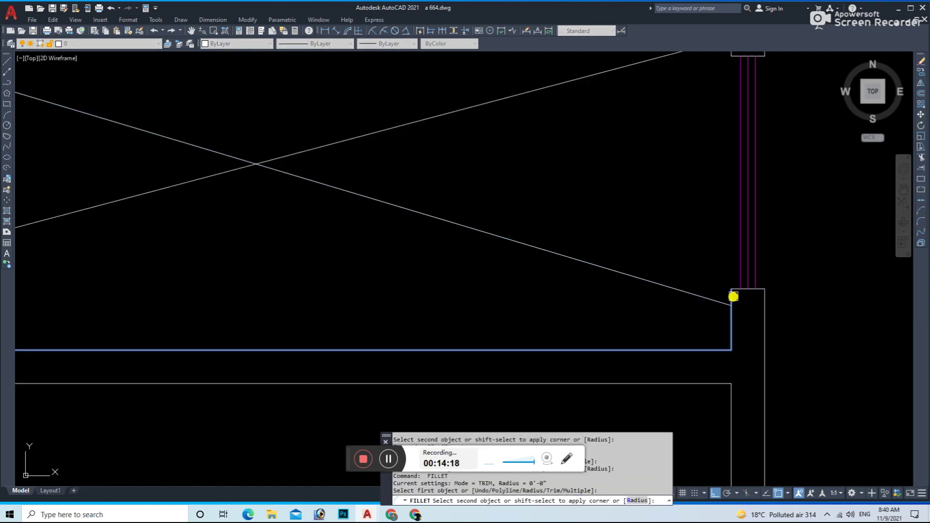
key("Escape")
- Erase both X diagonal lines from the room
scroll(733, 297, "down", 3)
scroll(648, 318, "down", 1)
left_click(643, 306)
scroll(644, 307, "up", 3)
left_click(657, 316)
key("Escape")
left_click(214, 267)
middle_click_drag(189, 294, 316, 287)
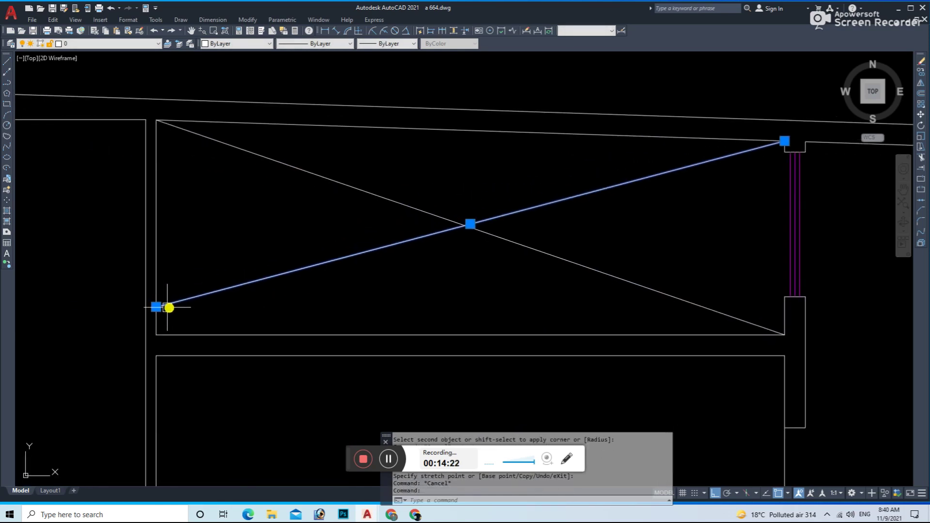
left_click(156, 307)
key("Escape")
left_click_drag(533, 170, 388, 267)
type("e")
key("Return")
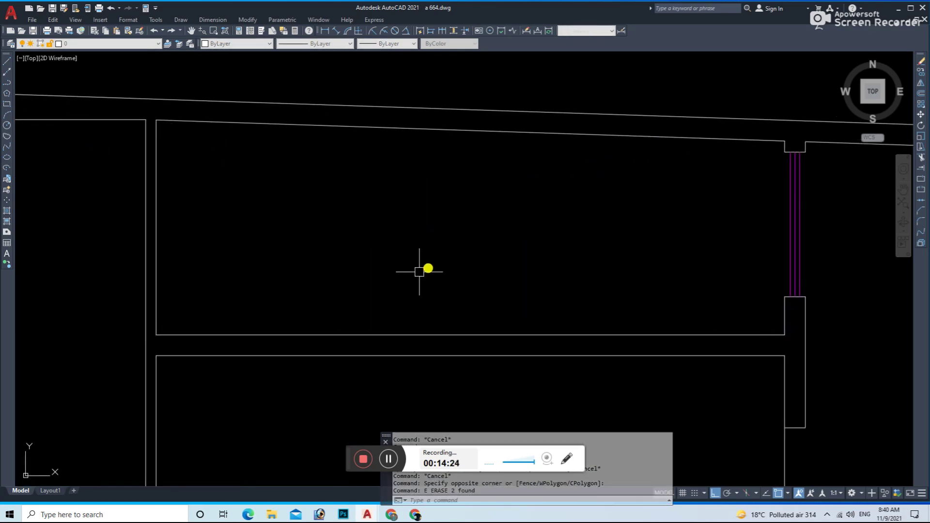
- Offset a line to create the vertical dividing line in the room
type("o")
key("Return")
key("Return")
- Offset the wall line into the room and move the new vertical line 12 to the right
left_click(156, 238)
left_click(291, 242)
key("Escape")
scroll(473, 250, "down", 2)
left_click(415, 270)
key("m")
key("Return")
left_click(493, 257)
type("12")
- Offset the partition line by 4 to give it wall thickness
key("Return")
key("Escape")
type("o")
key("Return")
type("4")
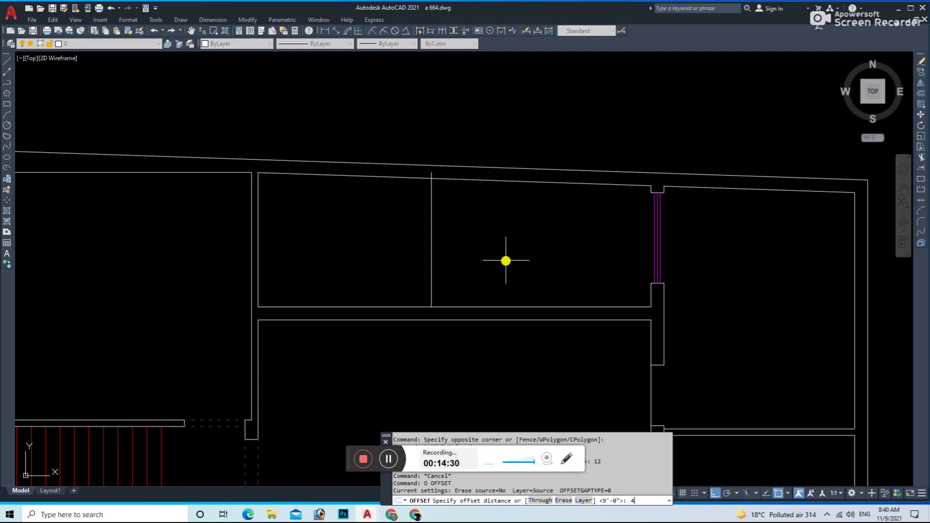
- Trim the wall junction and save the drawing
key("Return")
left_click(431, 251)
left_click(457, 261)
key("Escape")
scroll(442, 309, "up", 5)
key("t")
key("r")
key("Return")
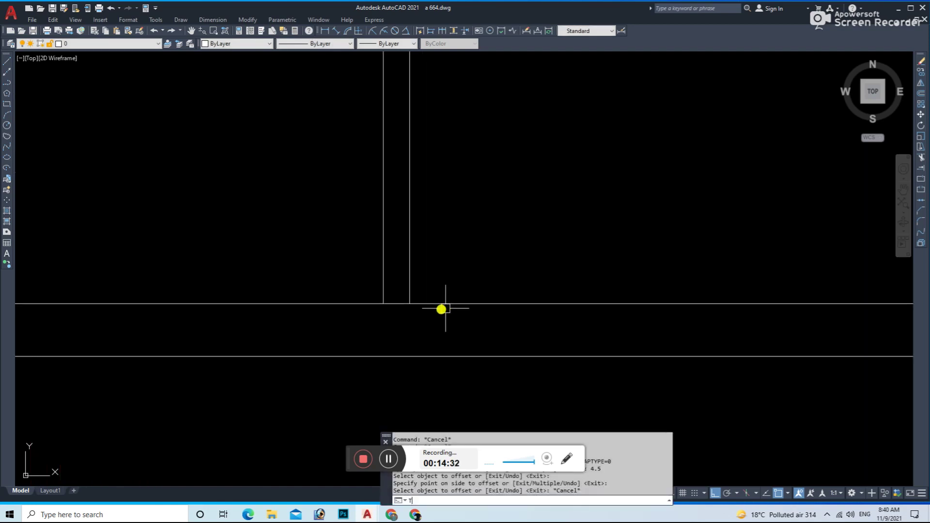
scroll(392, 306, "down", 4)
scroll(391, 226, "up", 4)
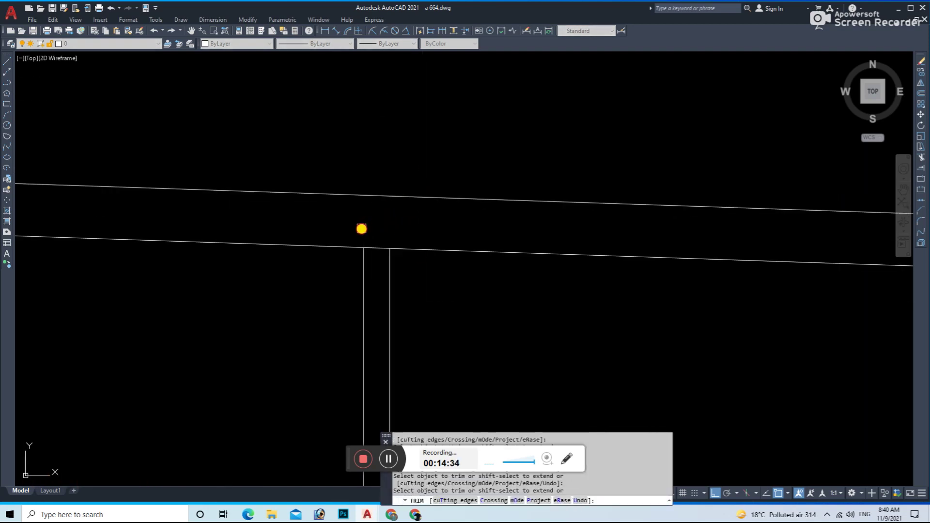
key("Escape")
scroll(387, 272, "down", 3)
key("ctrl+s")
scroll(468, 255, "up", 1)
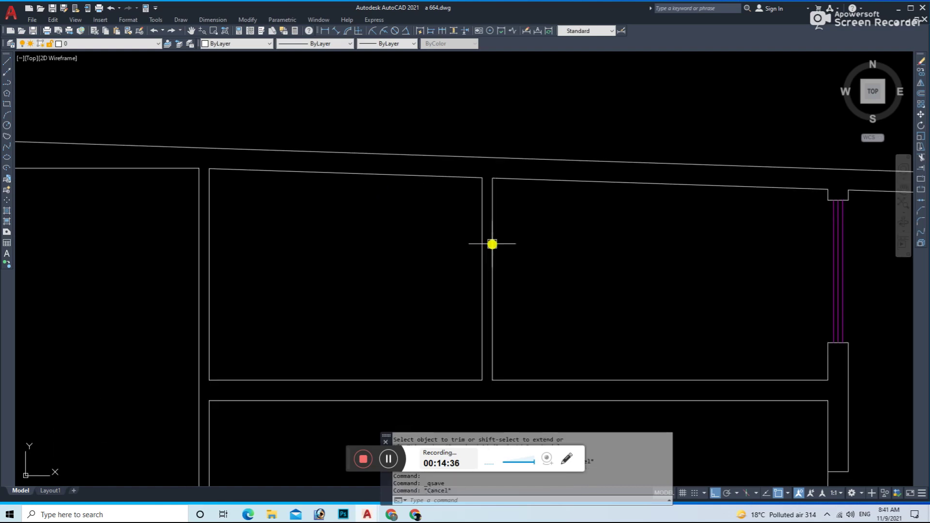
- Draw a line from the room corner leftward across the plan
key("l")
key("Return")
left_click(482, 178)
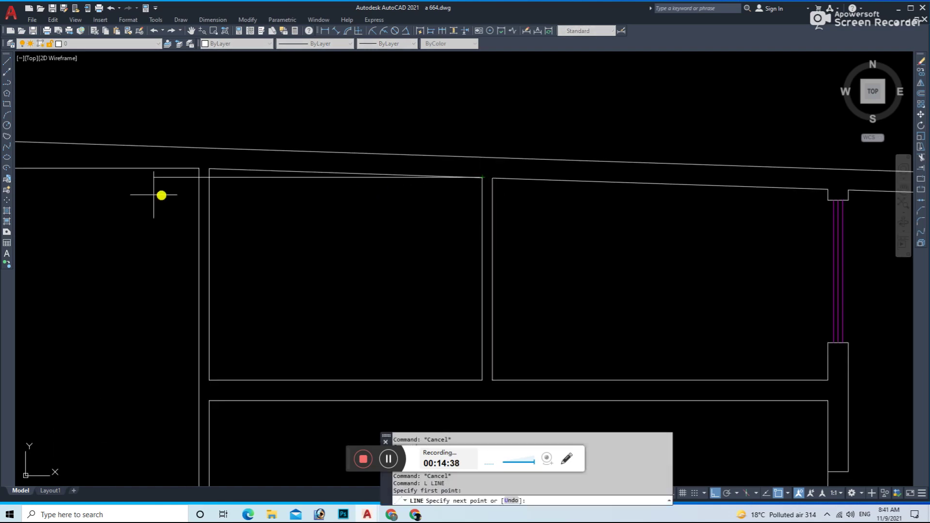
left_click(138, 192)
key("Escape")
scroll(214, 184, "up", 2)
- Fillet the vertical wall line to meet the sloped outer line
key("f")
key("Return")
left_click(204, 195)
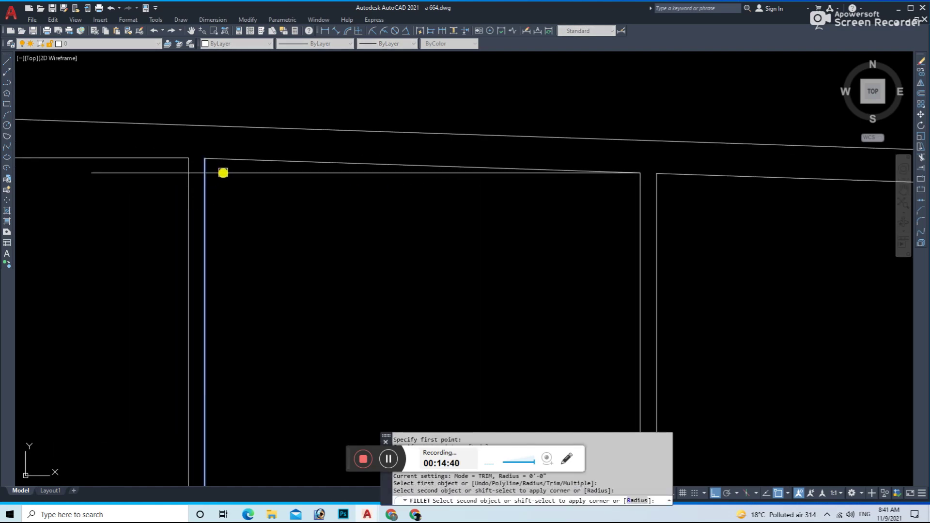
left_click(223, 173)
left_click(233, 158)
key("Escape")
scroll(386, 222, "down", 2)
middle_click_drag(386, 222, 378, 241)
- Offset the room's top line 4.5 upward and erase the original top line
key("o")
key("Return")
type("4.5")
key("Return")
left_click(335, 192)
left_click(332, 181)
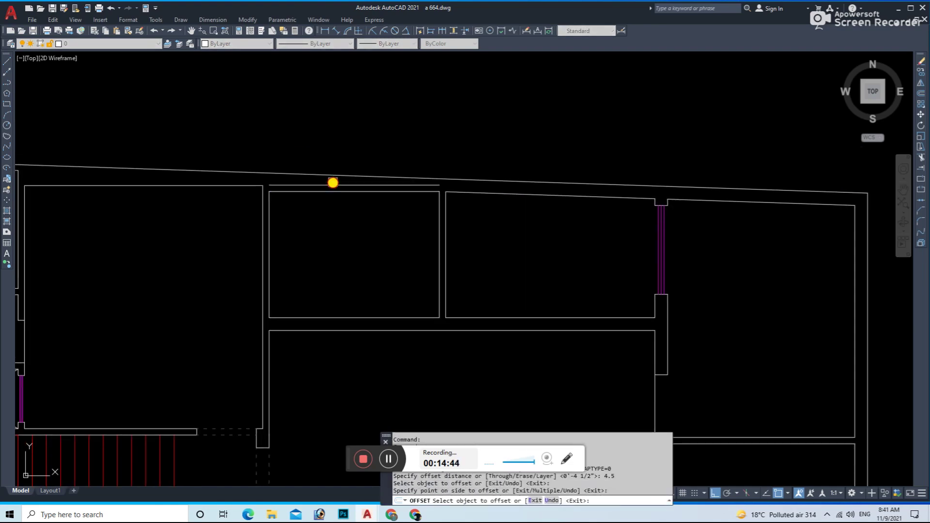
key("e")
key("Return")
- Fillet the new top line into the left and right top corners, then save
key("f")
key("Return")
left_click(270, 206)
left_click(332, 185)
key("Return")
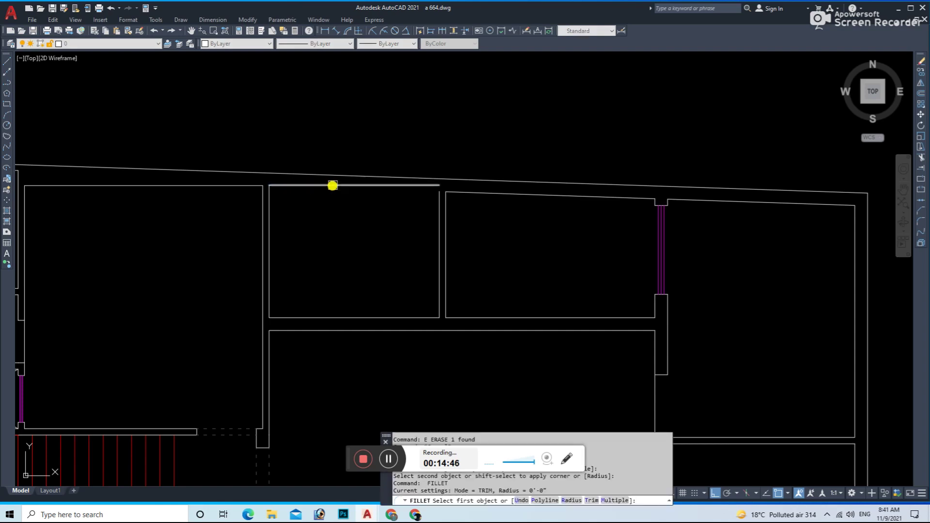
left_click(439, 206)
scroll(393, 212, "down", 5)
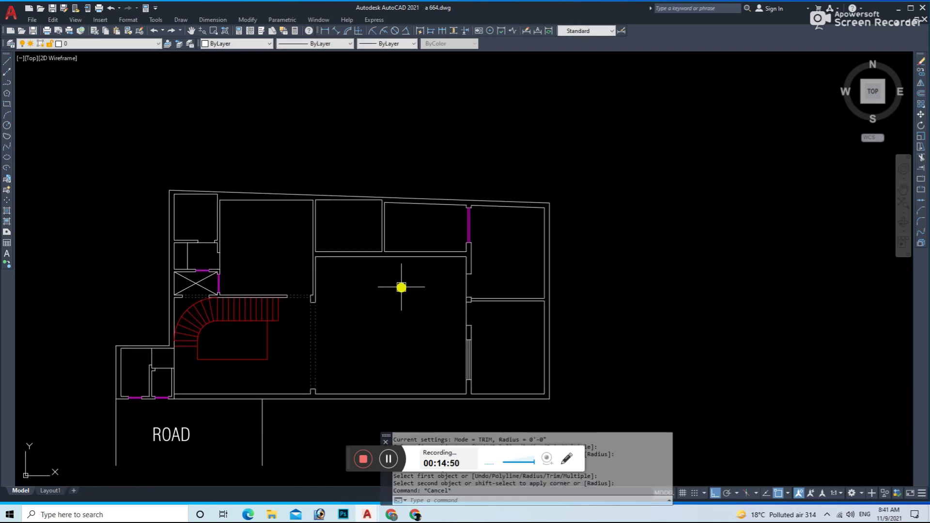
key("ctrl+s")
key("Escape")
scroll(357, 214, "up", 2)
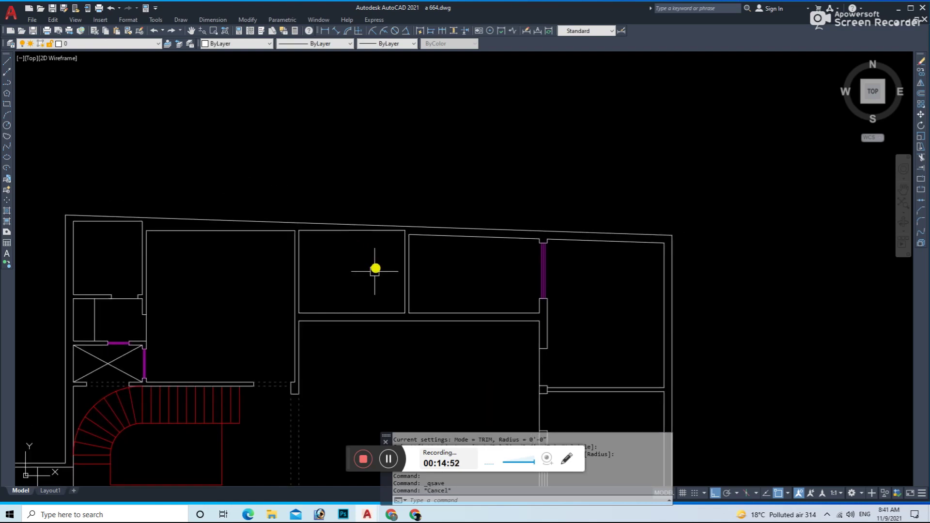
- Draw a line from the corridor wall up to the room above
key("l")
key("Return")
left_click(351, 319)
scroll(352, 318, "up", 3)
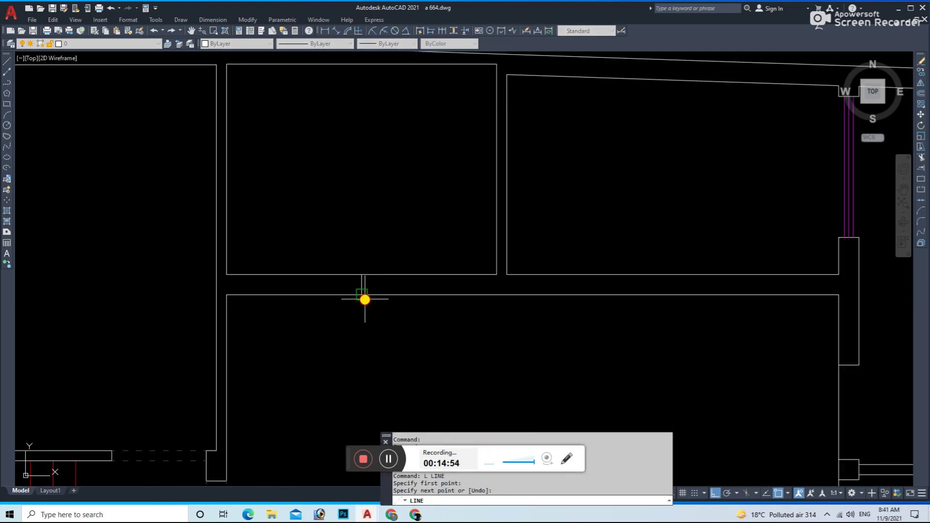
left_click(365, 299)
key("Escape")
- Abandon a 4-unit offset and erase the short stray vertical line
type("o")
key("Return")
type("4")
key("Return")
left_click(386, 294)
key("Escape")
key("Escape")
scroll(444, 282, "down", 5)
left_click(667, 273)
left_click(600, 309)
type("e")
key("Return")
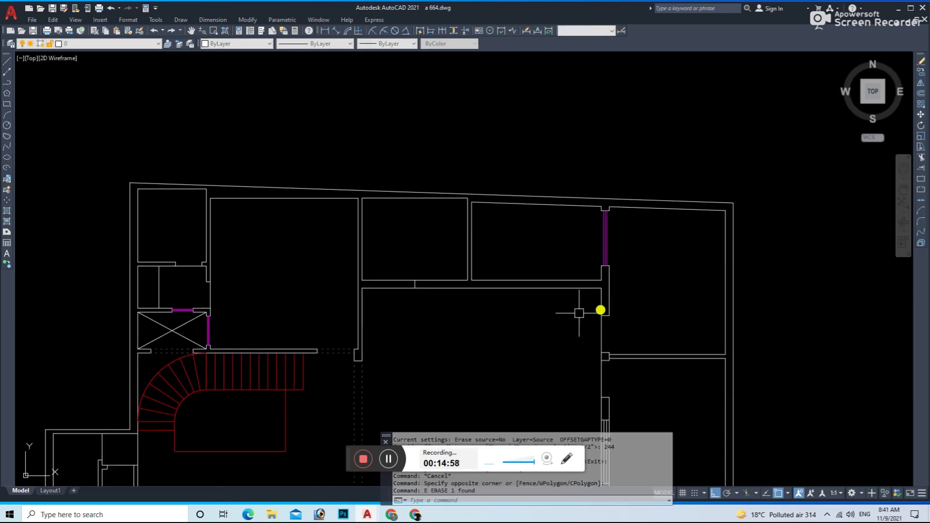
- Offset the corridor line 24 into the corridor
type("o")
key("Return")
type("24")
key("Return")
scroll(436, 313, "up", 4)
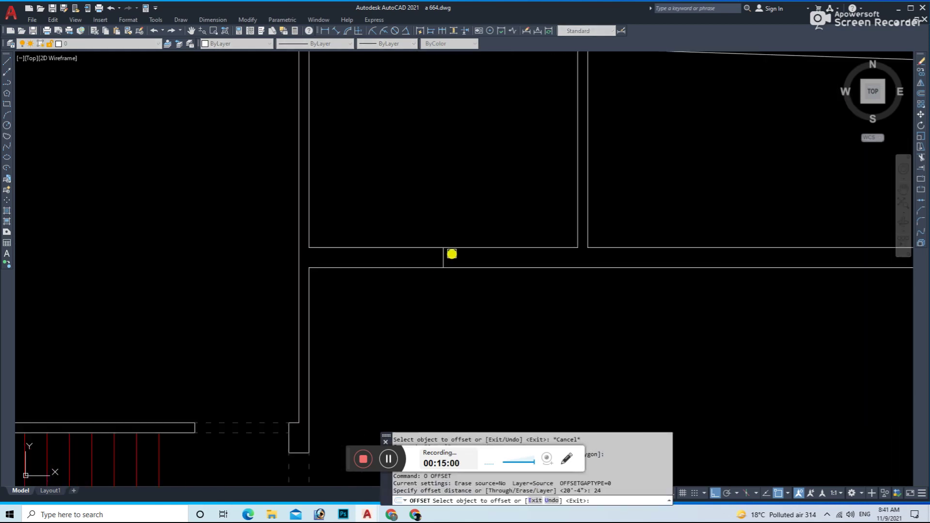
left_click(445, 255)
left_click(444, 262)
key("Escape")
- Offset another copy of the line 12 beside it
type("o")
key("Return")
type("12")
key("Return")
left_click(497, 257)
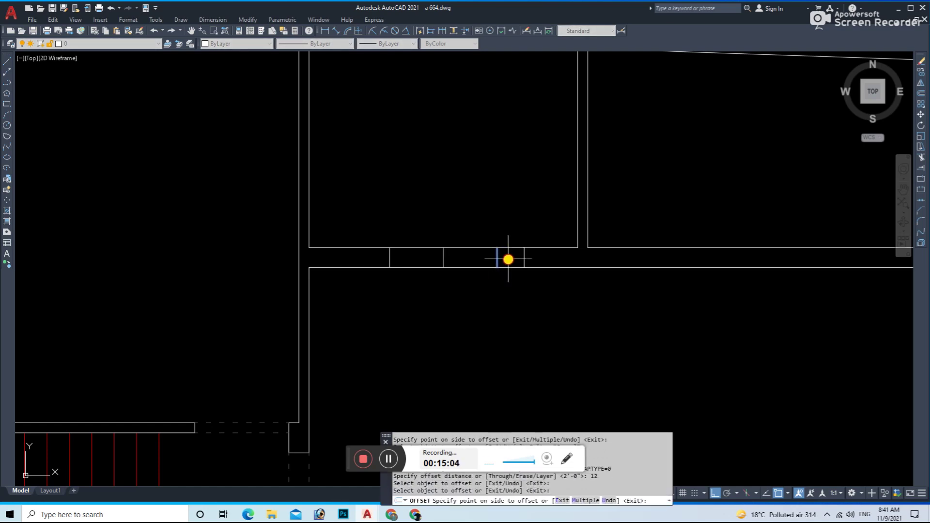
key("Escape")
- Erase the three extra corridor lines with a selection window
left_click(383, 246)
left_click(506, 324)
type("e")
key("Return")
scroll(489, 318, "down", 5)
key("Return")
left_click(467, 331)
key("Escape")
key("Escape")
- Draw a vertical line joining the two horizontal wall lines to cap the wall
type("l")
key("Return")
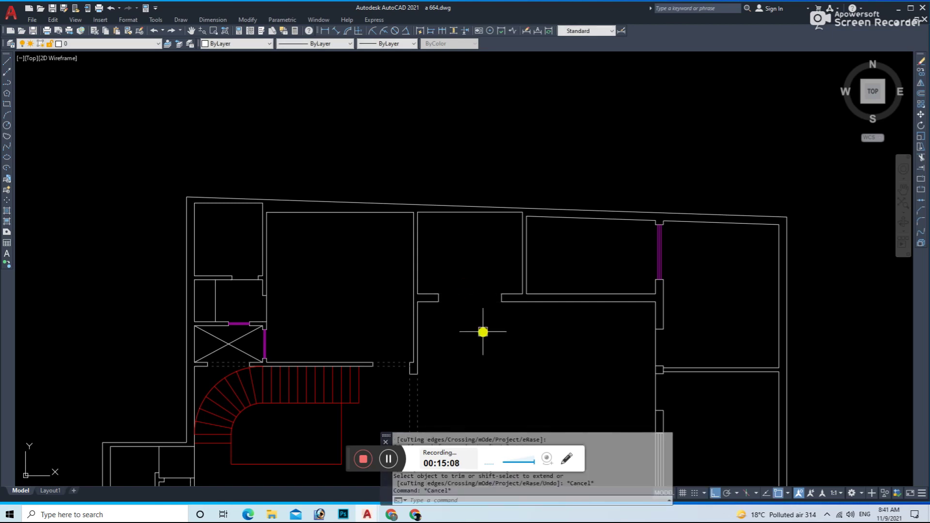
scroll(467, 331, "up", 4)
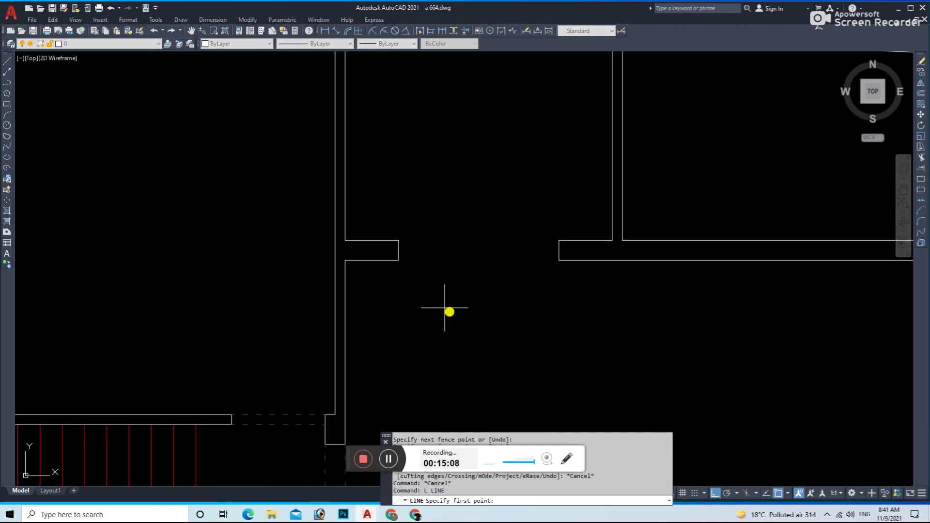
left_click(559, 261)
key("Escape")
key("Return")
left_click(397, 240)
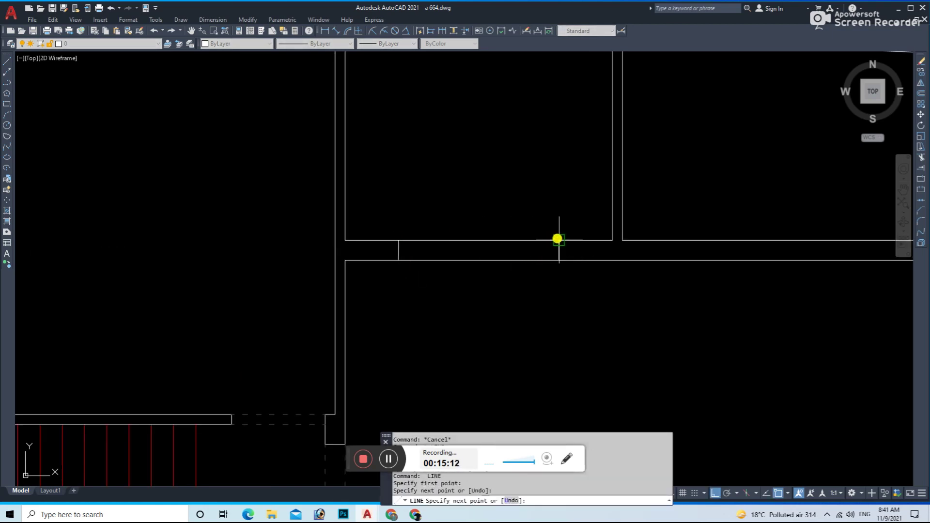
- Give the two corridor wall lines the dashed linetype and save the drawing
key("Escape")
left_click_drag(566, 231, 493, 288)
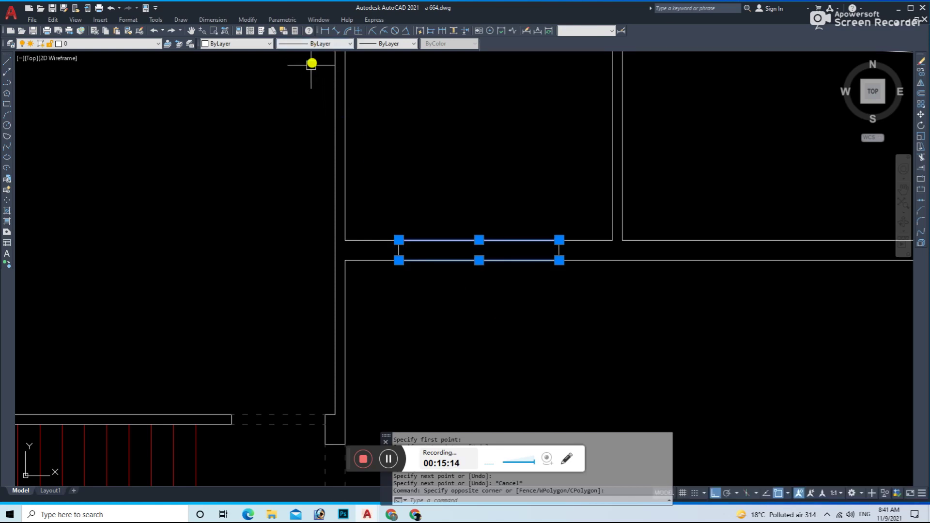
left_click(312, 45)
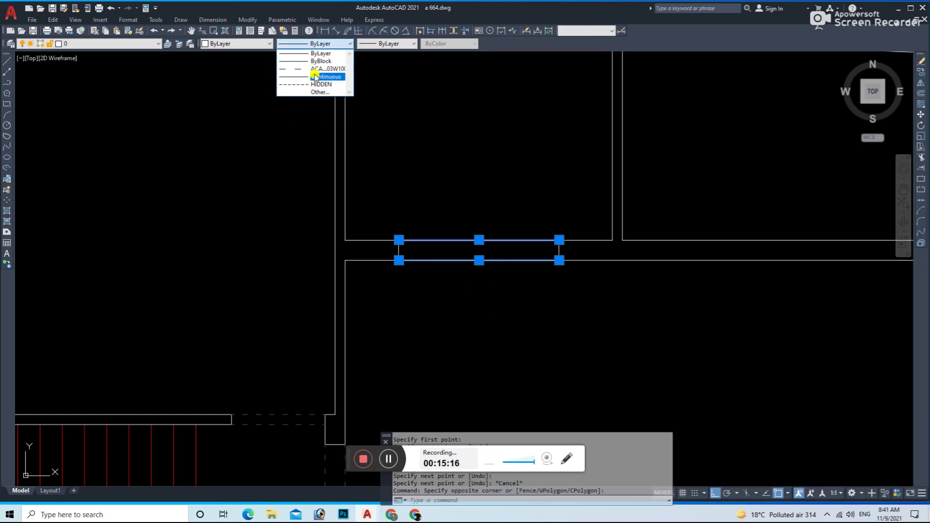
left_click(318, 68)
left_click(260, 44)
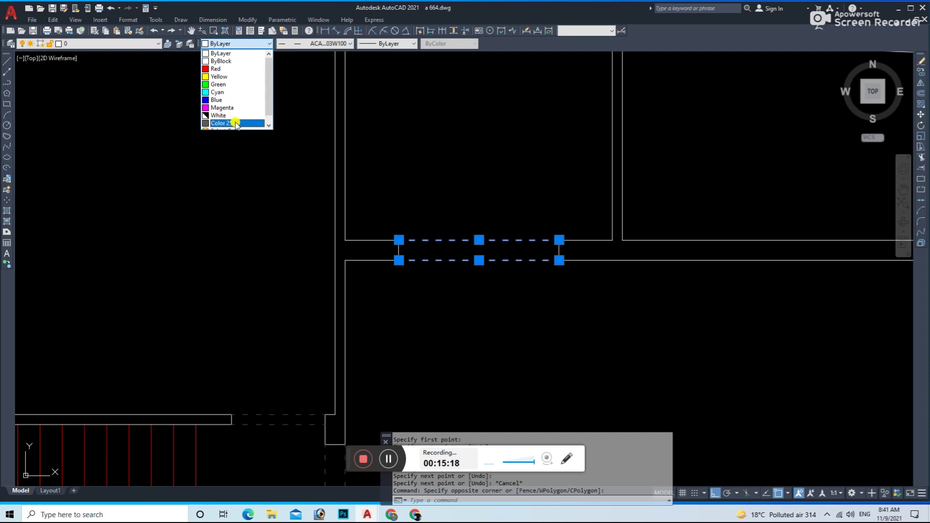
key("Escape")
key("Escape")
scroll(436, 227, "down", 4)
key("ctrl+s")
- Offset three wall lines 24 units to form the recess walls
type("o")
key("Return")
type("24")
key("Return")
left_click(369, 207)
left_click(394, 215)
left_click(404, 188)
left_click(403, 218)
left_click(470, 221)
left_click(439, 222)
key("Escape")
- Fillet the two new recess corners so the wall lines join cleanly
key("f")
key("Return")
left_click(386, 218)
key("Return")
left_click(416, 209)
left_click(450, 222)
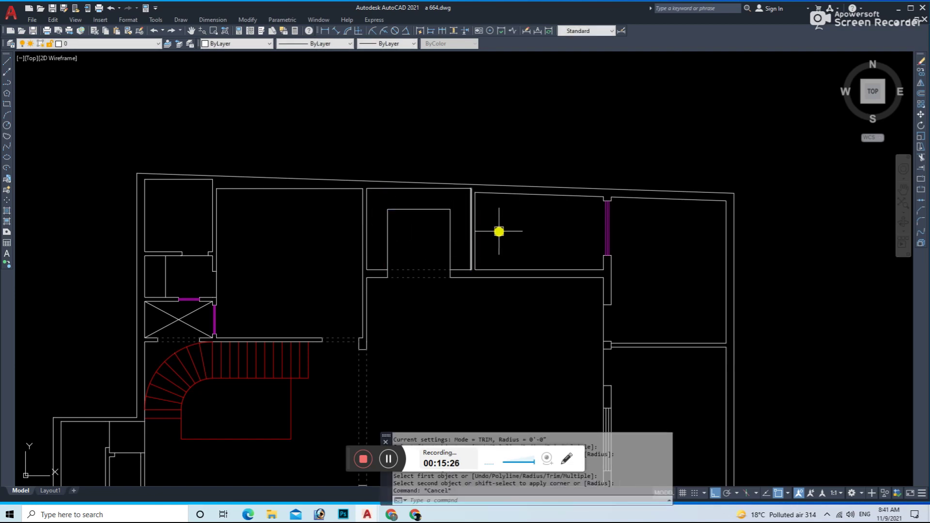
key("Escape")
key("Escape")
scroll(499, 230, "up", 1)
scroll(399, 243, "up", 1)
- Abandon a line attempt and start an offset with a 12-unit distance
key("l")
key("Return")
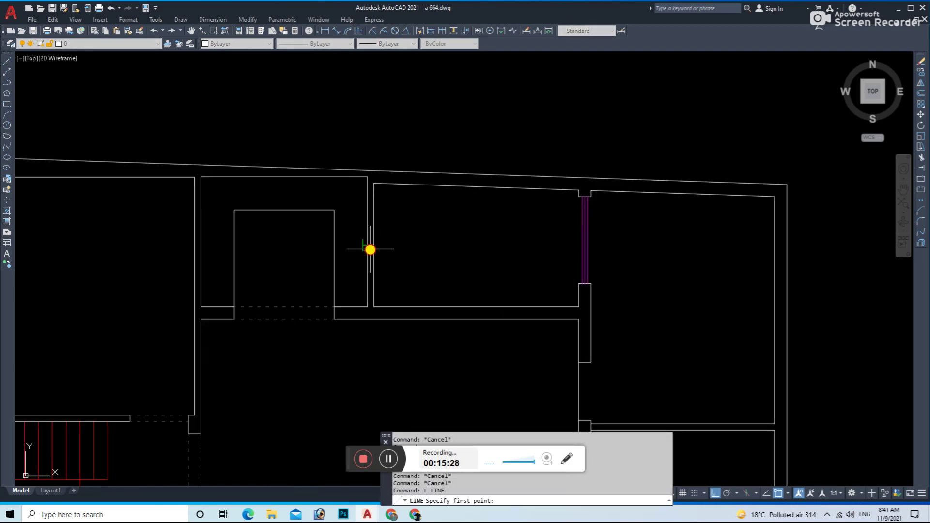
scroll(376, 243, "up", 3)
key("Escape")
key("o")
key("Return")
type("12")
key("Return")
- Offset wall lines 12 units to mark the edges of the window opening
scroll(388, 238, "up", 2)
left_click(385, 244)
left_click(383, 244)
scroll(399, 277, "down", 2)
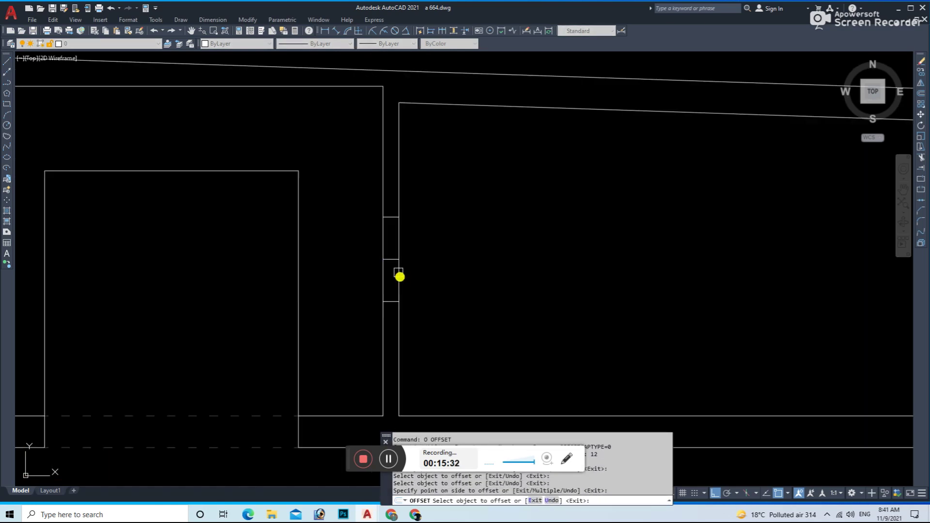
left_click(386, 220)
left_click(397, 187)
key("Escape")
key("Return")
key("Return")
left_click(390, 217)
left_click(390, 274)
key("Escape")
- Erase the three short segments and trim the wall lines to open the gap
left_click(353, 194)
left_click(420, 306)
type("e")
key("Return")
type("tr")
key("Return")
left_click_drag(347, 283, 431, 263)
key("Escape")
key("Escape")
- Draw a line across the gap and offset it by 1 for the window lines
type("l")
key("Return")
left_click(391, 174)
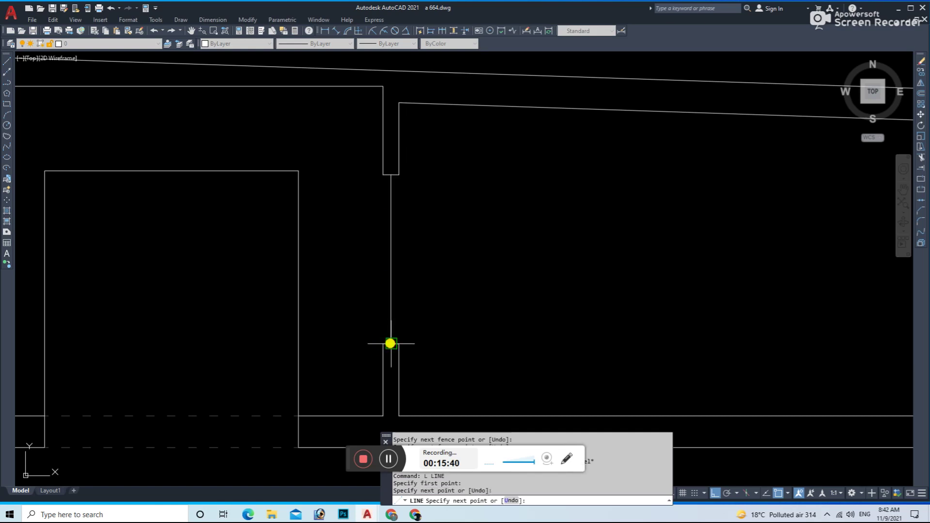
left_click(391, 343)
type("o")
key("Return")
type("1")
key("Return")
left_click(391, 299)
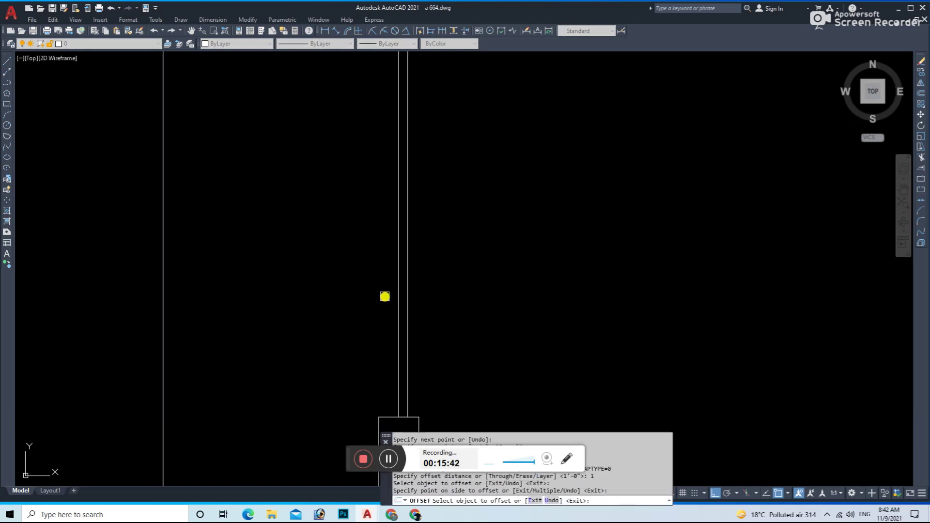
key("Escape")
- Set the three window lines to Magenta and save the drawing
scroll(385, 297, "down", 3)
left_click_drag(387, 301, 325, 323)
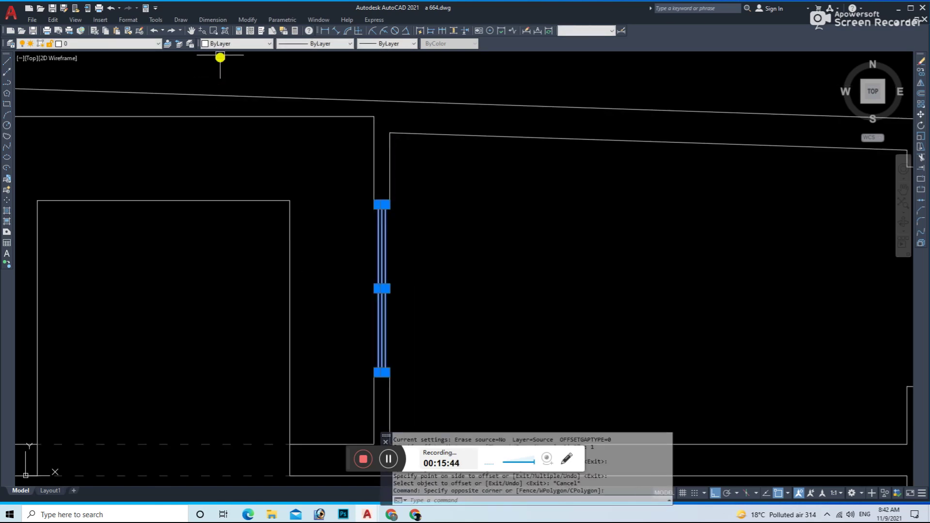
left_click(226, 44)
left_click(220, 108)
scroll(411, 196, "down", 4)
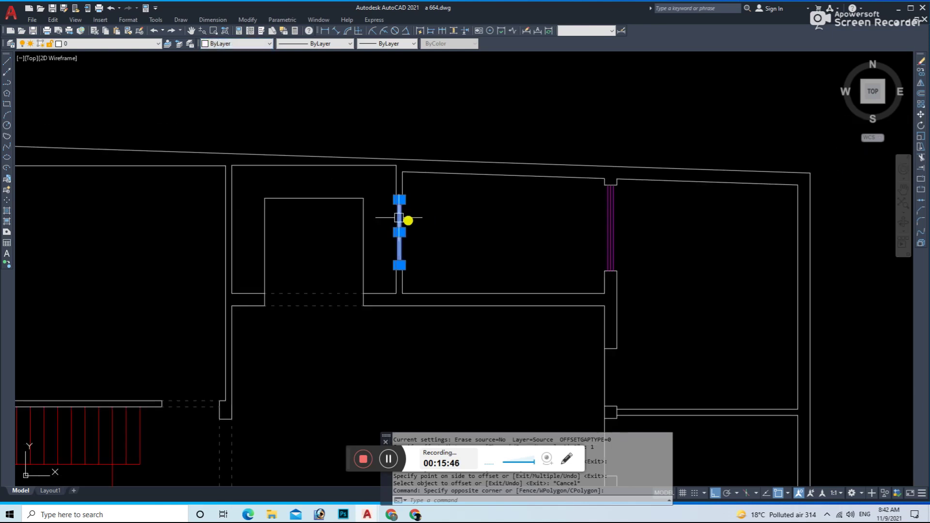
scroll(294, 99, "up", 2)
left_click(242, 43)
left_click(236, 108)
scroll(513, 245, "down", 3)
key("Escape")
key("ctrl+s")
- Inspect the wall around the window and abandon a line started on its edge
scroll(499, 270, "down", 1)
scroll(465, 285, "down", 3)
scroll(479, 321, "up", 1)
scroll(407, 251, "up", 2)
key("Escape")
type("l")
key("Return")
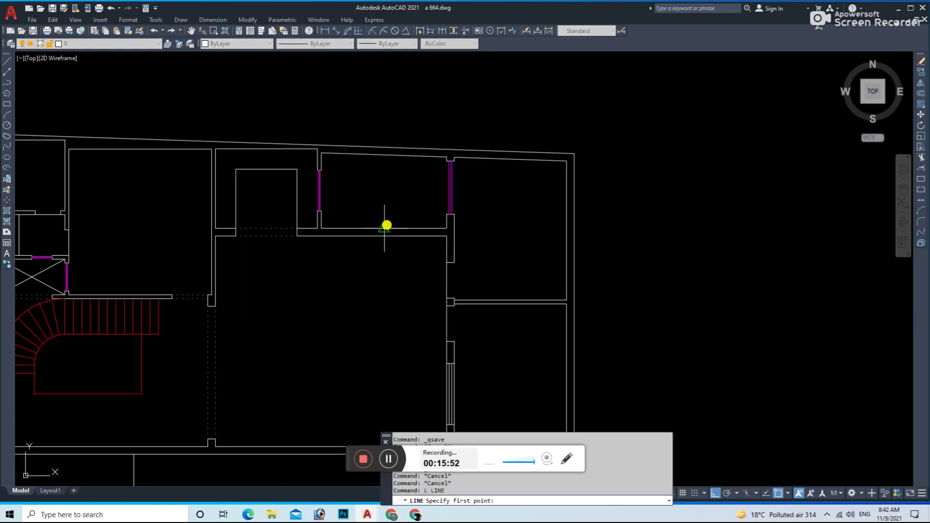
left_click(387, 227)
scroll(398, 242, "up", 4)
key("Escape")
key("Escape")
key("Escape")
scroll(378, 232, "down", 3)
scroll(369, 198, "down", 1)
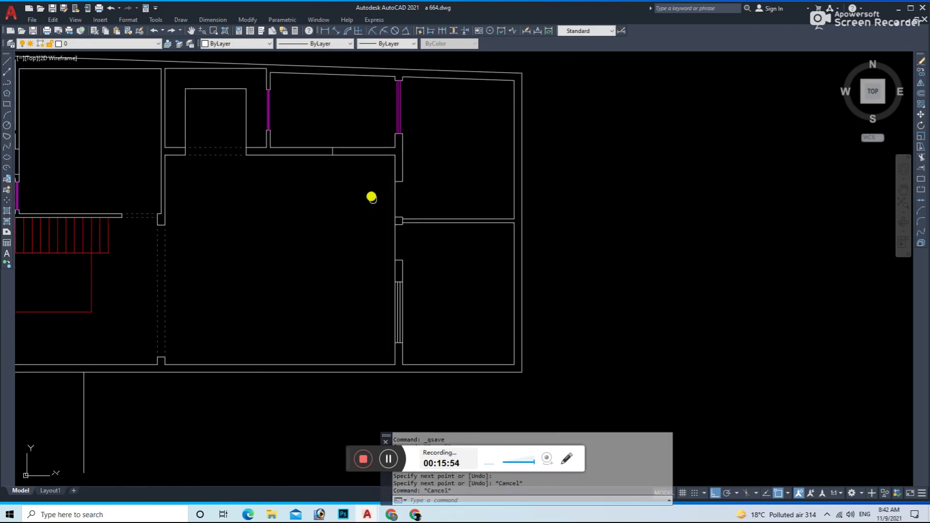
scroll(369, 194, "up", 1)
- Offset the short wall line 3' to one side
type("o")
key("Return")
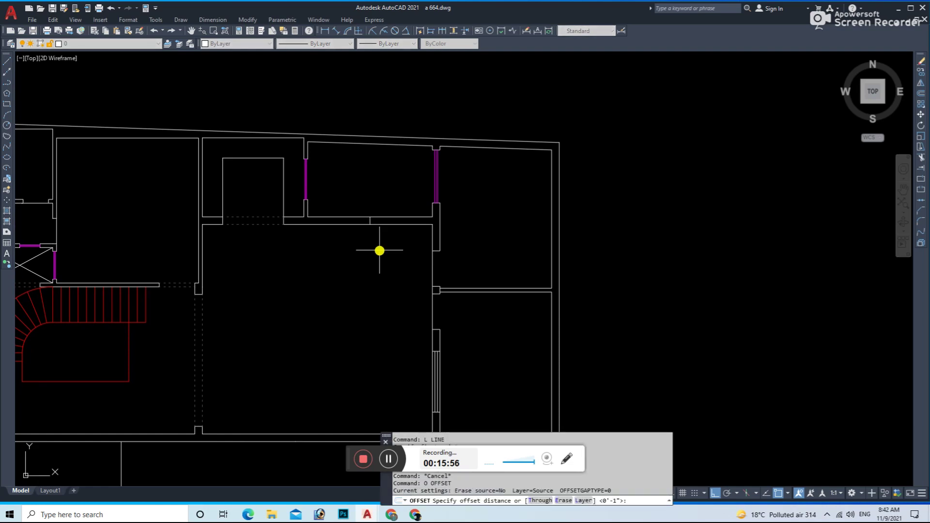
key("Return")
scroll(379, 251, "up", 3)
left_click(369, 226)
left_click(436, 239)
- Offset the short wall line 3', delete the middle line, and stretch the wall end by 12
left_click(373, 224)
left_click(301, 270)
key("Escape")
left_click(364, 227)
key("Delete")
left_click_drag(455, 209, 427, 252)
left_click(382, 317)
type("12")
key("Return")
- Trim the wall lines inside the new window opening
type("tr")
key("Return")
left_click(408, 272)
left_click(407, 208)
key("Escape")
- Draw a window line across the opening with a parallel line offset 2
type("l")
key("Return")
left_click(260, 228)
left_click(467, 229)
type("o2")
left_click(403, 226)
scroll(404, 227, "up", 2)
key("Escape")
scroll(401, 224, "down", 2)
- Make the new window lines magenta and save the drawing
left_click_drag(425, 218, 411, 349)
left_click(231, 115)
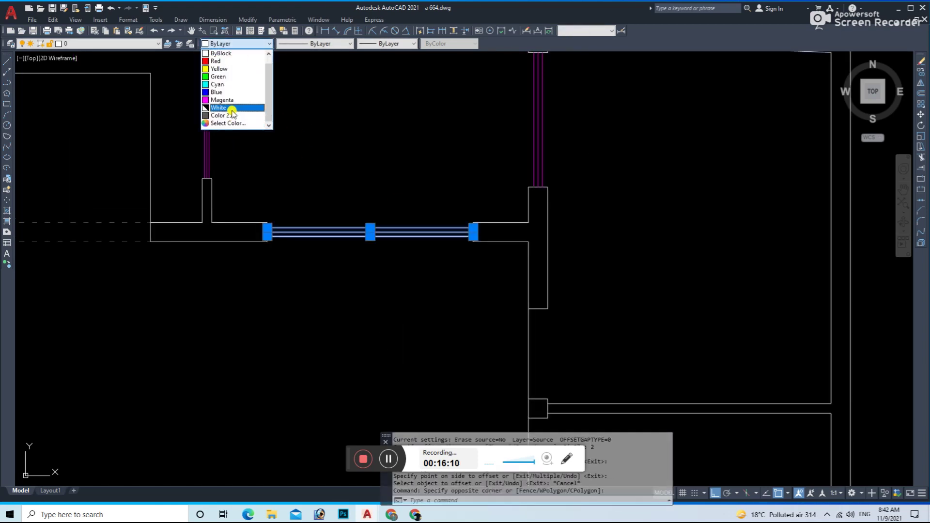
left_click(232, 102)
key("Escape")
scroll(409, 210, "down", 5)
scroll(398, 291, "up", 1)
key("ctrl+s")
- Pan toward the lower-right room, briefly starting and cancelling a hatch
key("Escape")
mouse_move(477, 291)
middle_mouse_down()
mouse_move(471, 279)
mouse_move(488, 278)
middle_mouse_up()
key("Escape")
type("h")
key("Return")
left_click(513, 216)
key("Escape")
key("Escape")
scroll(474, 265, "up", 4)
- Trim away the small window's lines in the lower-right room's side wall
left_click_drag(371, 260, 434, 392)
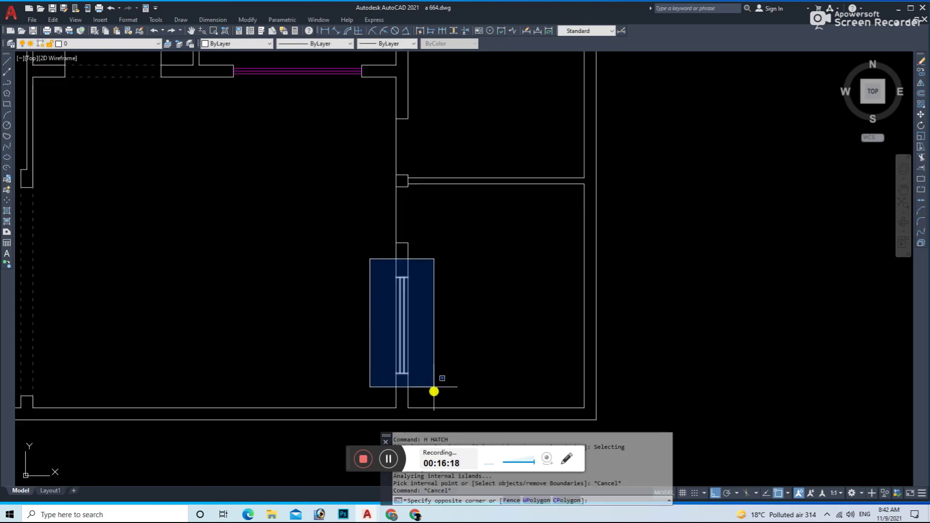
type("tr")
key("Return")
left_click_drag(417, 320, 366, 327)
key("Escape")
key("Escape")
- Draw a longer vertical wall line for the new side window
type("l")
key("Return")
left_click(403, 277)
left_click(405, 371)
type("o")
key("Return")
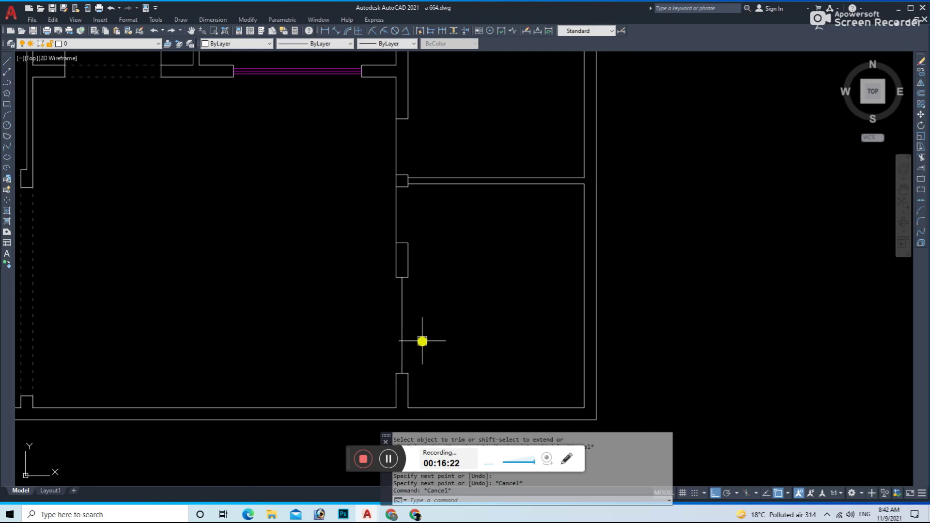
type("1")
key("Return")
- Offset the new line twice by 2 to form the three window lines
key("Escape")
key("Return")
type("2")
key("Return")
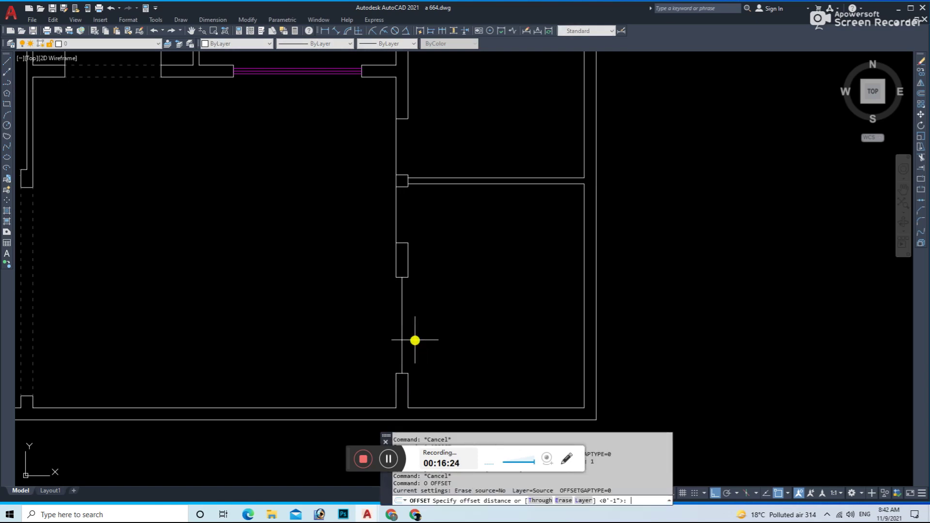
left_click(403, 332)
scroll(407, 329, "up", 3)
left_click(401, 321)
left_click(378, 353)
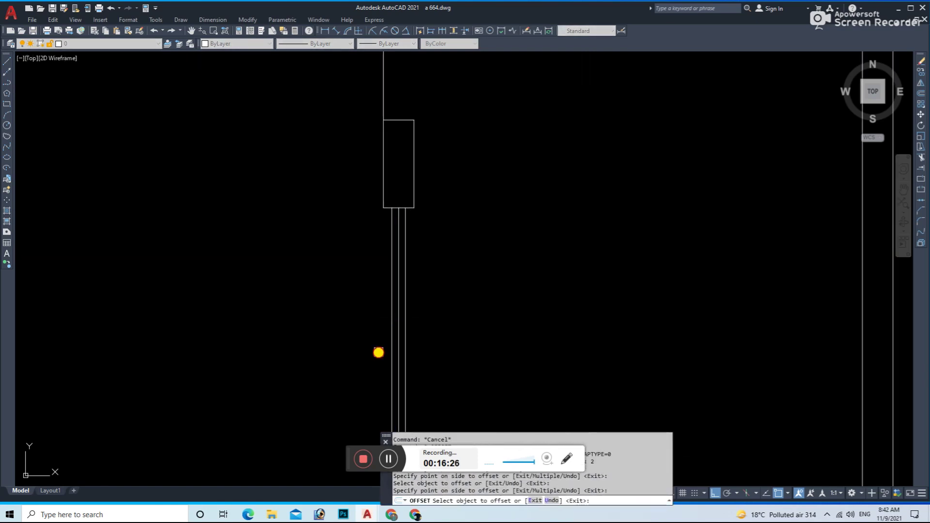
key("Escape")
- Set the three new window lines to magenta
scroll(417, 307, "down", 2)
left_click_drag(427, 324, 387, 361)
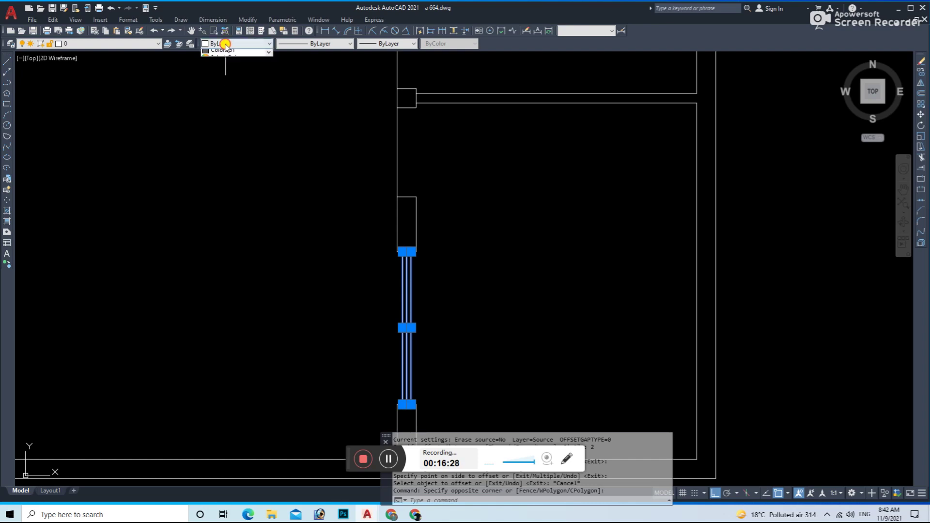
left_click(223, 106)
key("Escape")
key("Escape")
key("Escape")
- Bring the whole floor plan into view and start the HATCH command
scroll(476, 214, "down", 5)
scroll(457, 243, "down", 2)
middle_click_drag(499, 216, 502, 247)
type("h")
key("Return")
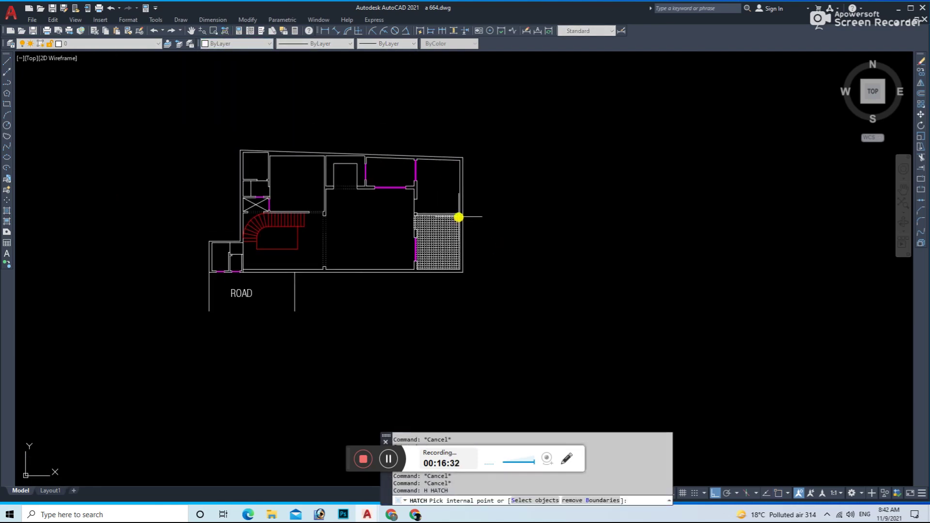
- Pan around the plan and pick the first wall regions for the ANGLE hatch
scroll(397, 257, "up", 4)
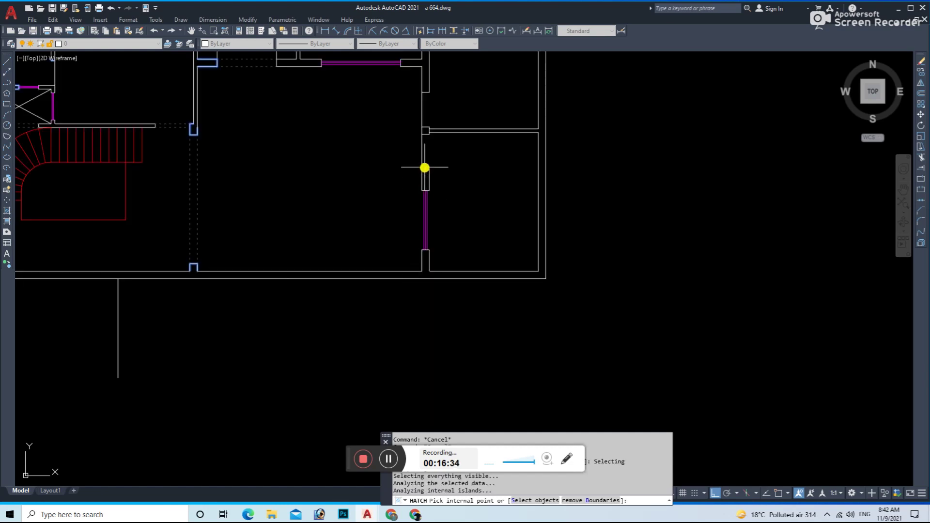
middle_click_drag(427, 182, 459, 272)
left_click(313, 157)
key("ctrl+z")
middle_click_drag(168, 251, 403, 270)
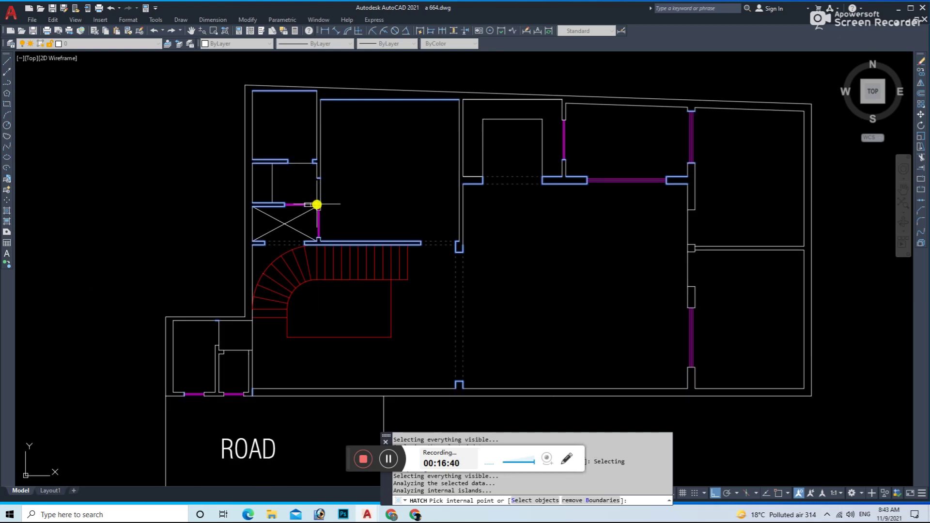
key("Return")
- Pick the lower-left wall and finish the ANGLE hatch on the walls
key("Return")
middle_click_drag(188, 403, 252, 362)
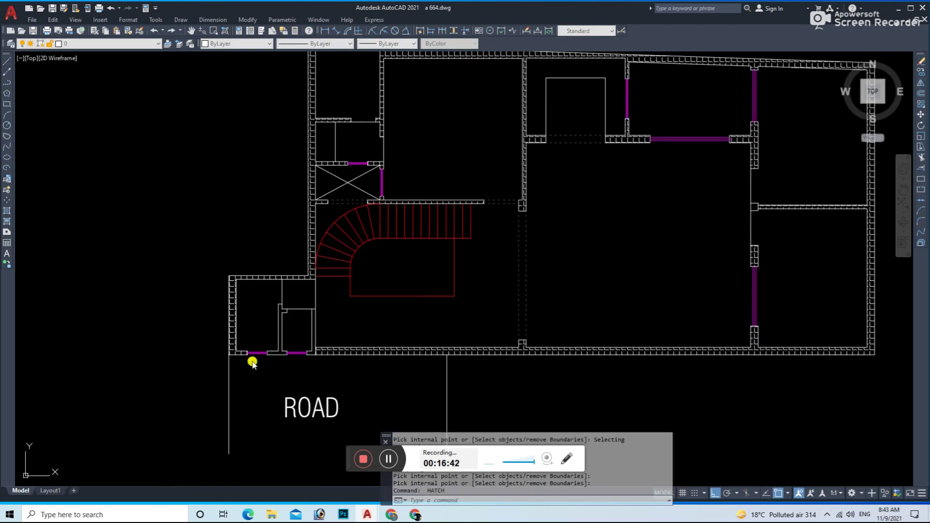
left_click(279, 352)
key("Return")
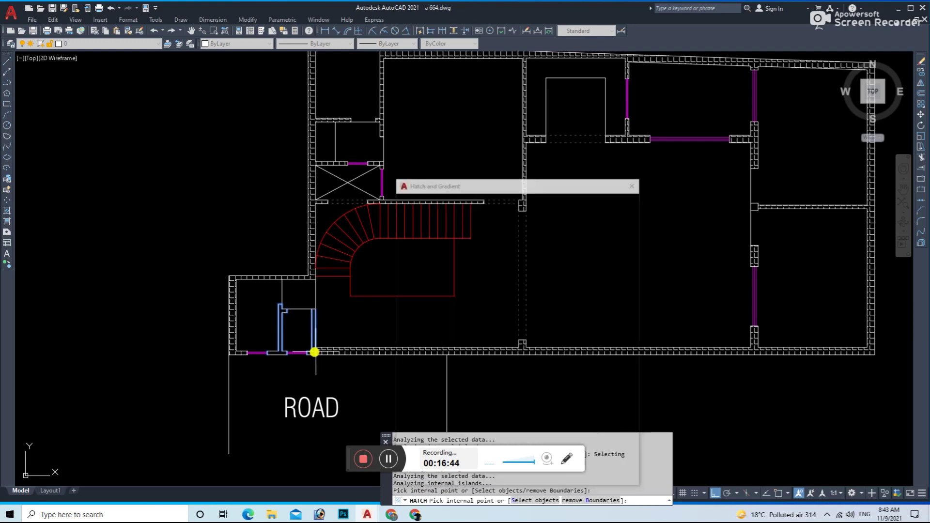
key("Escape")
scroll(432, 314, "down", 2)
scroll(358, 333, "up", 5)
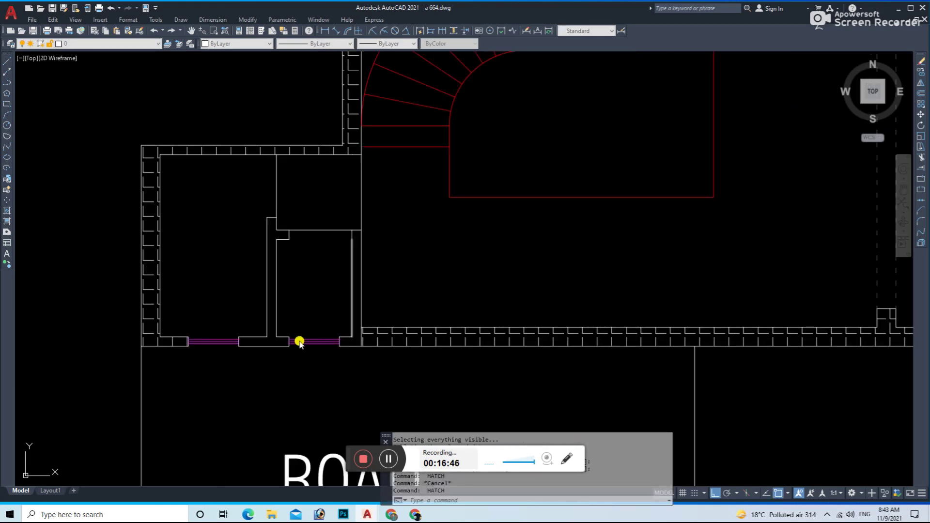
key("Return")
left_click(268, 340)
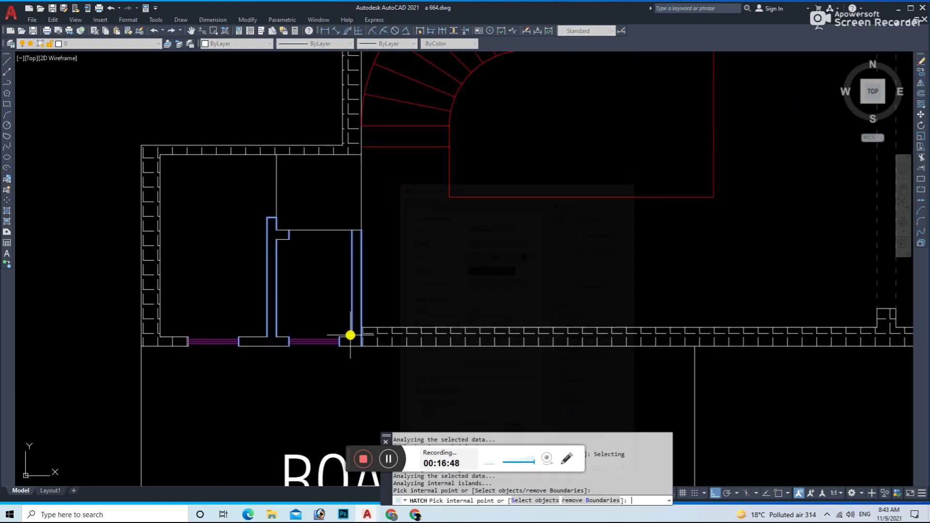
key("Return")
scroll(505, 308, "down", 4)
scroll(477, 289, "down", 3)
scroll(477, 290, "up", 3)
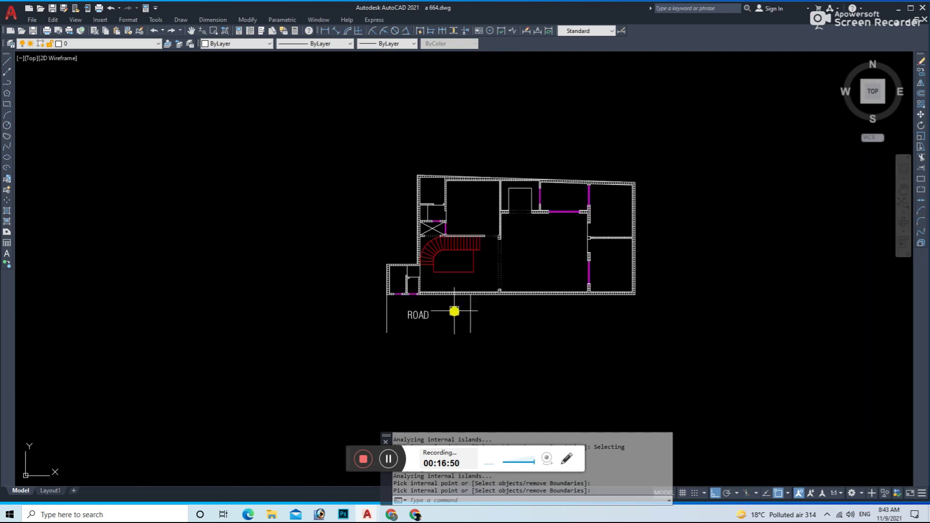
scroll(453, 310, "up", 5)
key("Return")
left_click(515, 258)
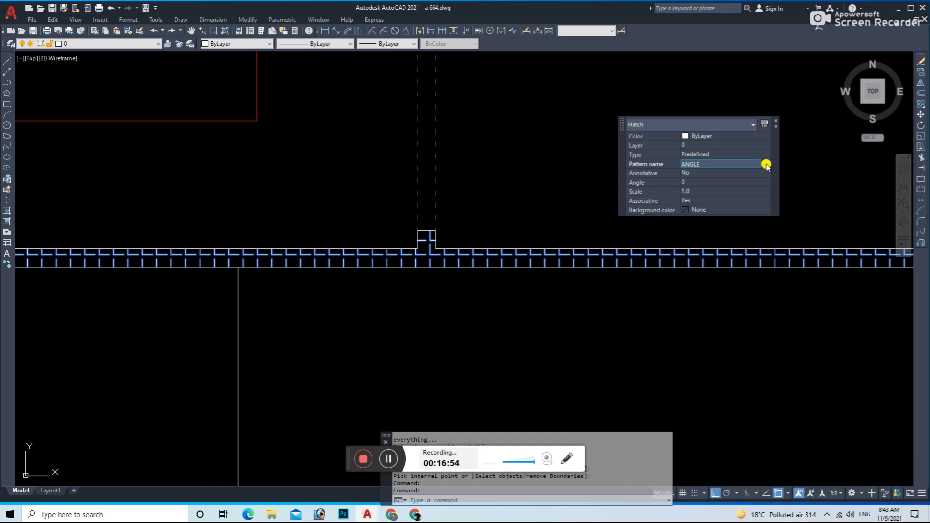
- Change the wall hatch to the ANSI32 pattern at scale 0.2
left_click(766, 165)
left_click(430, 27)
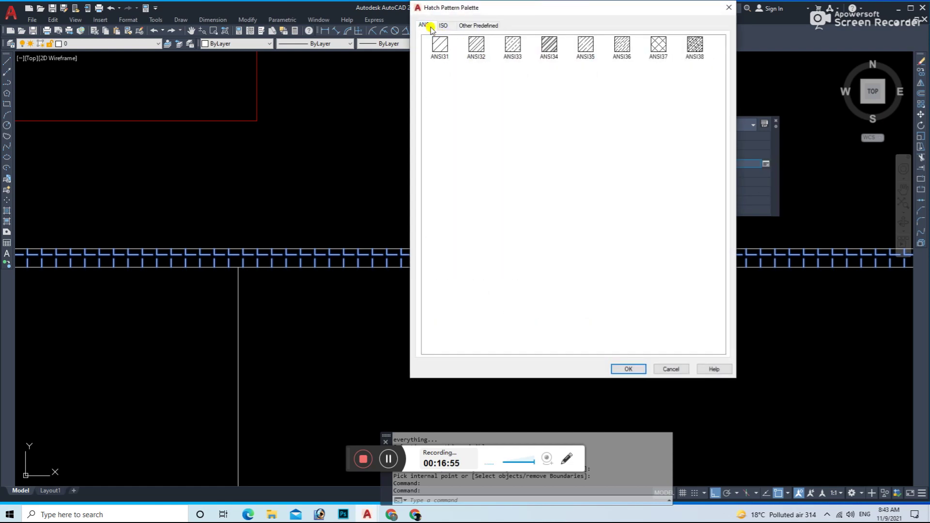
double_click(473, 47)
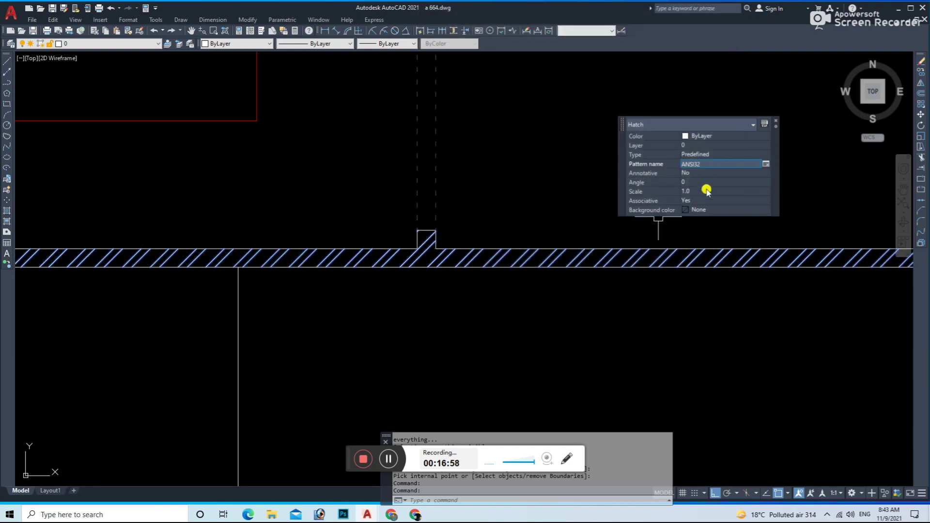
left_click(707, 192)
type("0.2")
key("Return")
key("Escape")
- Set the wall hatch colour to 146
scroll(479, 258, "up", 4)
left_click(478, 258)
left_click(250, 48)
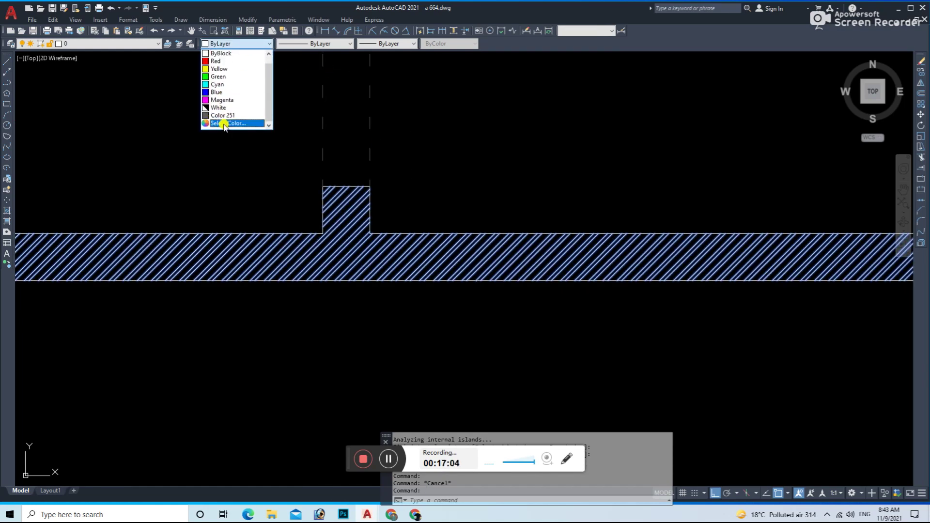
left_click(224, 124)
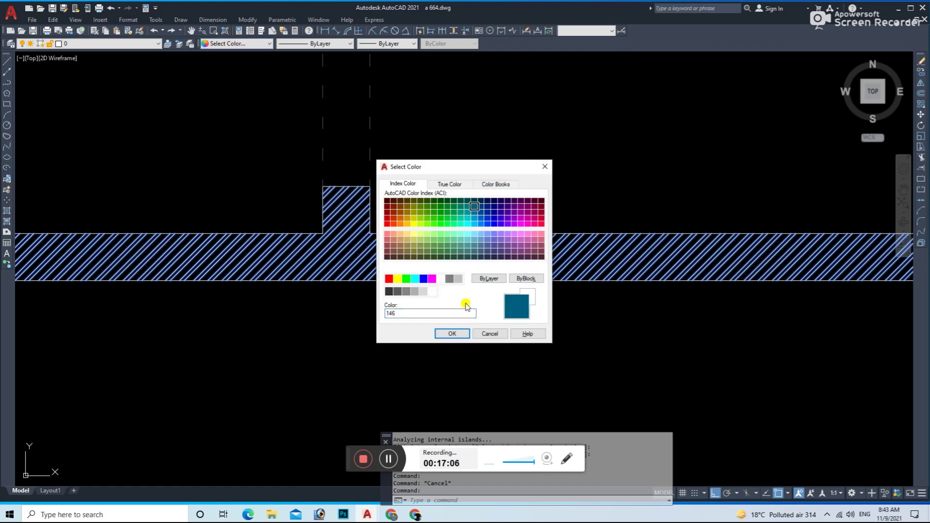
left_click(455, 334)
scroll(511, 259, "down", 8)
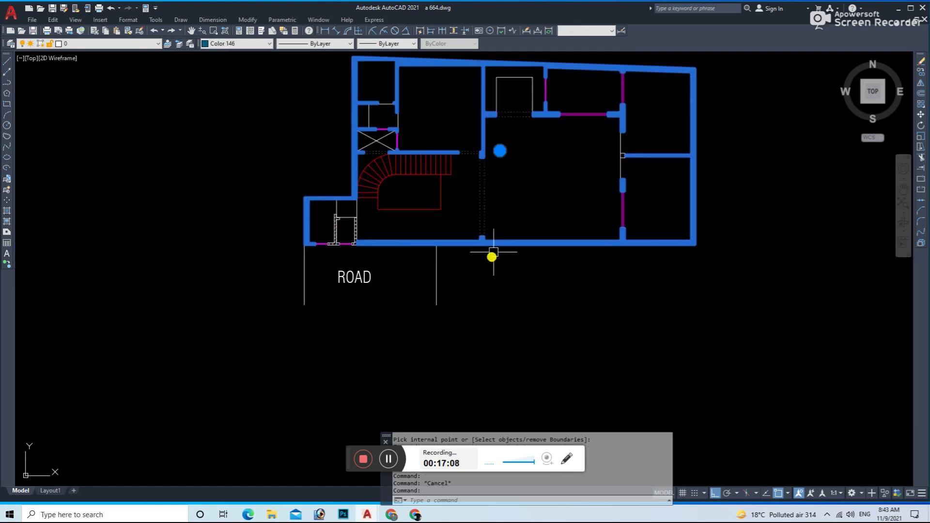
scroll(369, 250, "up", 6)
scroll(395, 225, "up", 2)
scroll(401, 224, "down", 6)
- Match the other wall hatches to the restyled one with MATCHPROP (MA)
type("M")
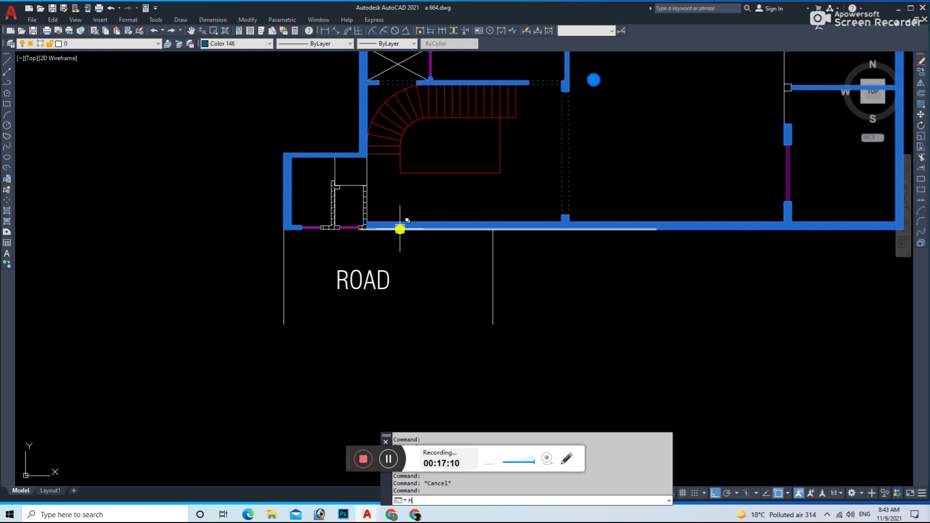
type("A")
key("Return")
left_click(399, 228)
scroll(369, 220, "up", 5)
left_click(355, 233)
scroll(542, 212, "down", 5)
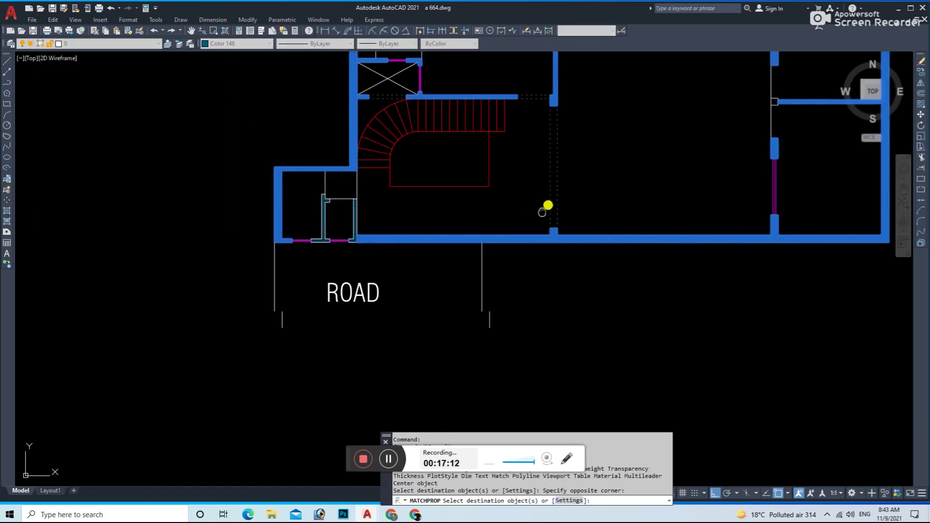
scroll(542, 212, "down", 2)
key("Escape")
key("Escape")
key("Escape")
- Start a new hatch with H to reopen the Hatch and Gradient settings
scroll(629, 222, "up", 2)
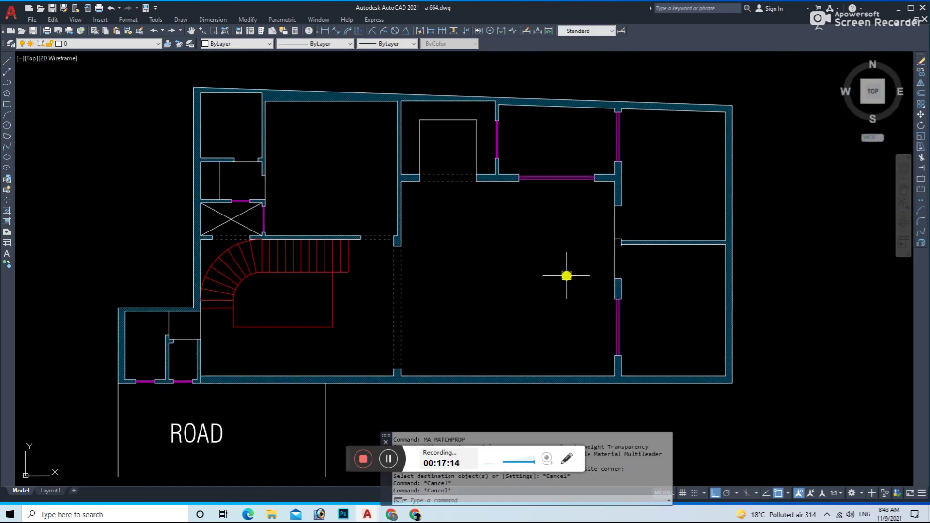
type("h")
scroll(606, 232, "up", 5)
key("Return")
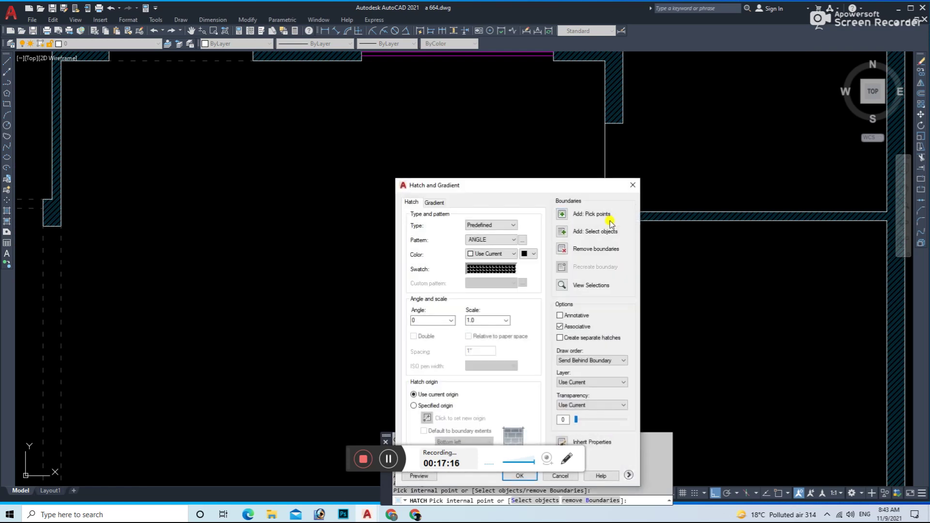
- Hatch the remaining wall piece, match it to the existing wall hatch, and save
left_click(610, 215)
left_click(642, 214)
scroll(621, 216, "up", 3)
scroll(594, 216, "down", 3)
key("Return")
type("MA")
key("Return")
left_click(563, 222)
key("Escape")
scroll(556, 216, "down", 5)
key("ctrl+s")
- Extend the road's right edge line up to the front wall
scroll(462, 281, "down", 2)
scroll(347, 318, "up", 2)
key("Escape")
key("Escape")
scroll(357, 301, "up", 2)
middle_click_drag(208, 301, 249, 301)
type("ex")
key("Return")
left_click(427, 295)
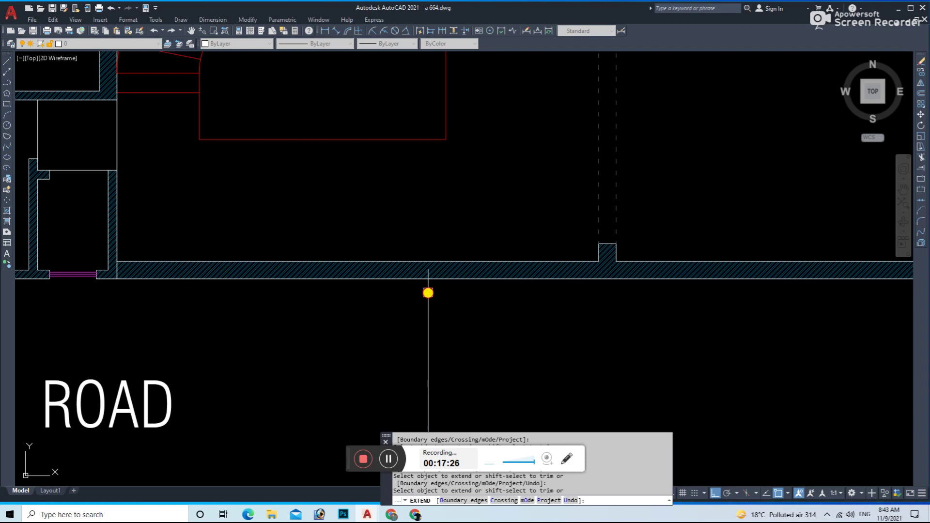
key("Escape")
- Trim the part of the road edge line sticking out above the wall
type("tr")
key("Return")
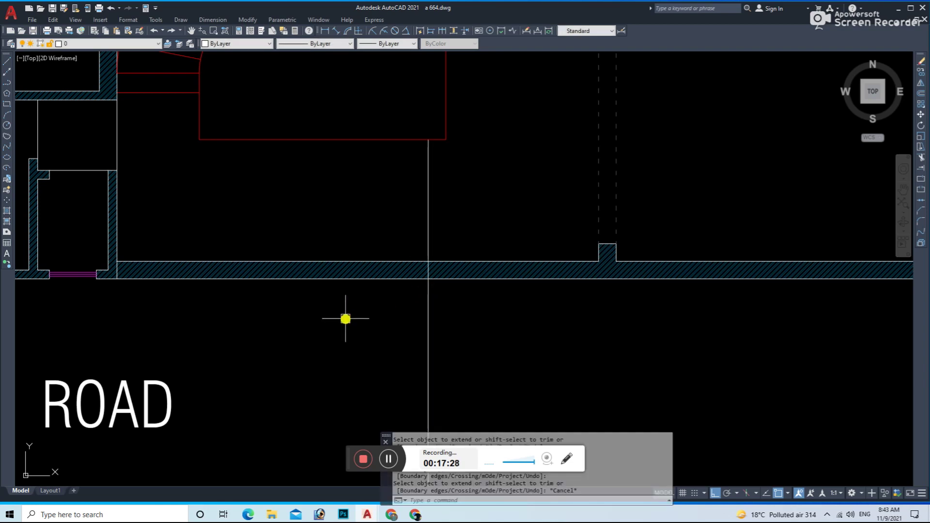
left_click(426, 231)
key("Escape")
type("tr")
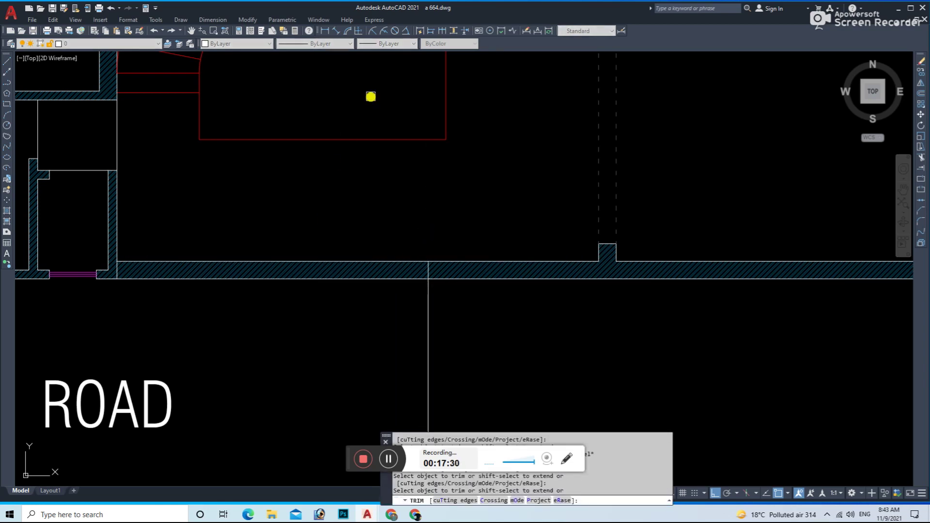
- Try an aligned dimension from the wall corner to the road edge, then cancel it
left_click(336, 31)
left_click(119, 277)
left_click(427, 278)
key("Escape")
- Fence-trim the front wall stretch left of the road boundary line
type("tr")
key("Return")
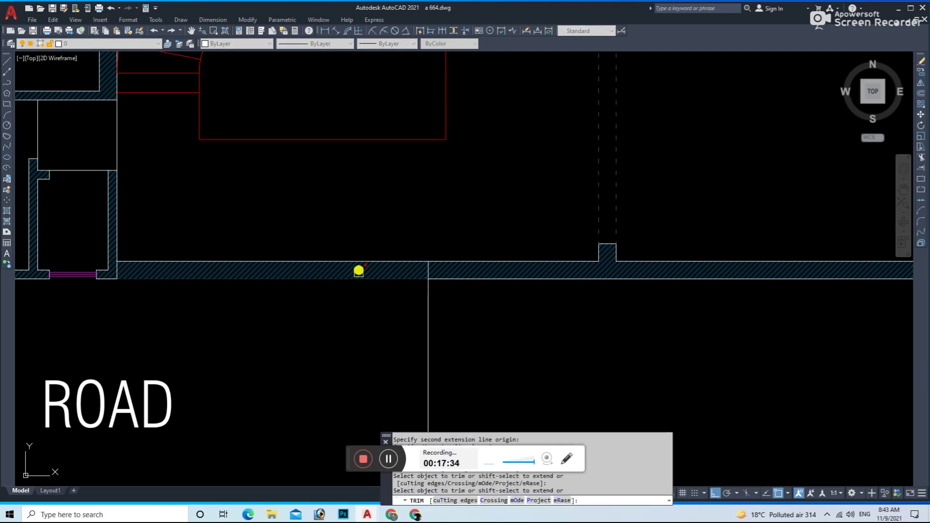
left_click(377, 311)
key("Return")
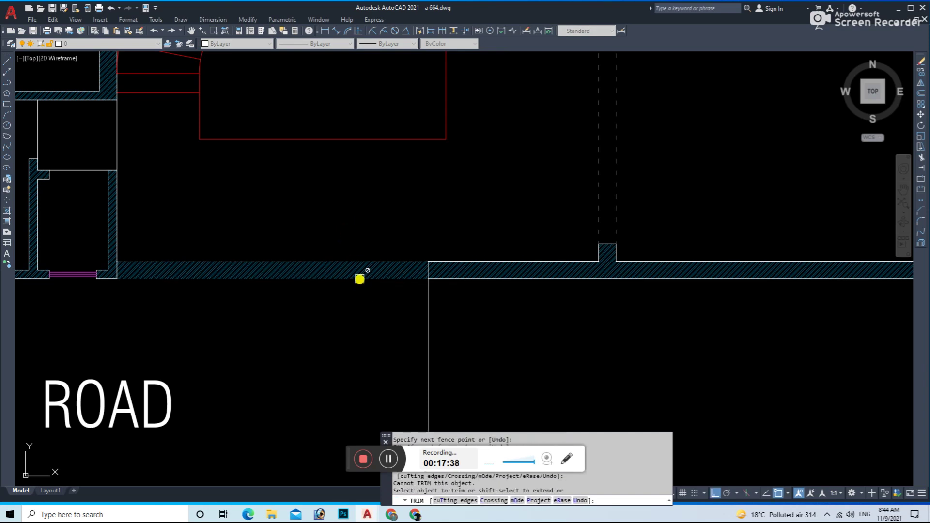
key("Escape")
key("Escape")
- Begin a line at the wall corner, cancel it, and save the drawing
type("l")
key("Return")
left_click(421, 282)
key("Escape")
scroll(203, 284, "down", 4)
key("ctrl+s")
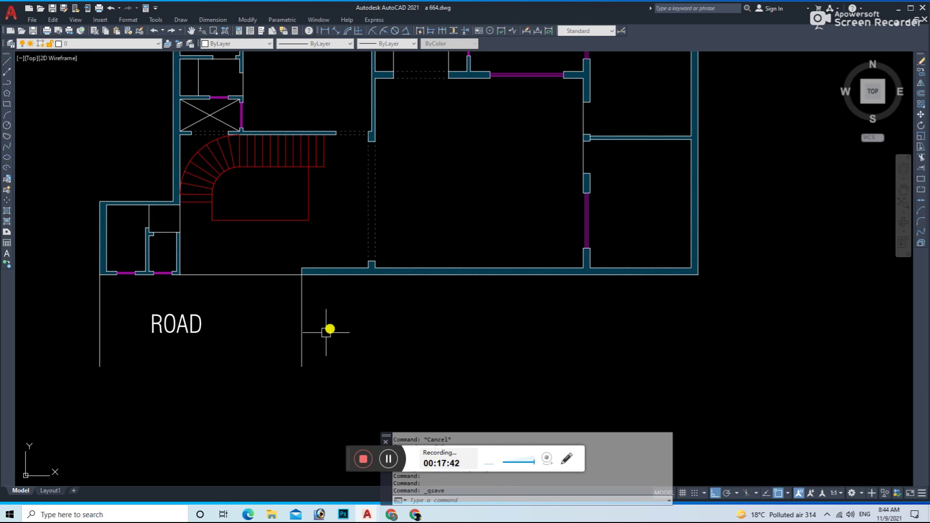
- Move the ROAD label slightly to the right
type("m")
key("Return")
left_click(234, 404)
left_click(249, 380)
key("Escape")
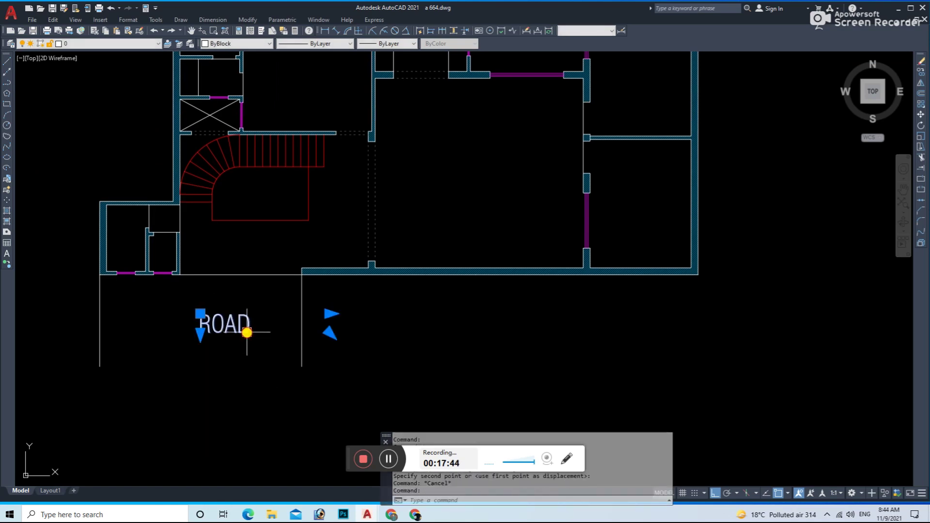
- Scale the ROAD label to half size about its bottom-left corner
type("sc")
key("Return")
left_click(200, 334)
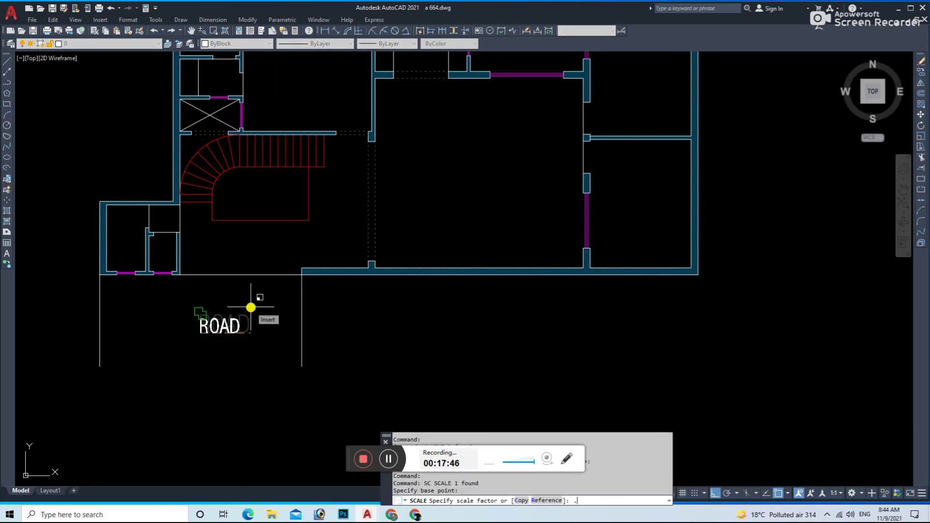
type("5")
key("Return")
- Move the ROAD label up into the road area
left_click(243, 333)
type("m")
key("Return")
left_click(252, 340)
left_click(257, 322)
key("Escape")
key("Escape")
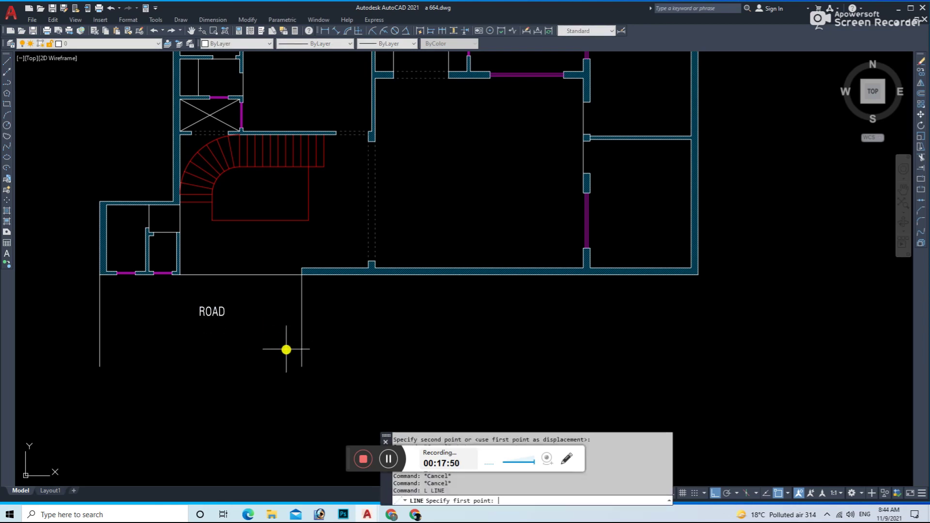
- Draw a road line ending at the road's right edge
type("l")
key("Return")
left_click(323, 349)
key("Return")
- Offset the road line by 6 to make a parallel line below it
type("o")
key("Return")
type("6")
key("Return")
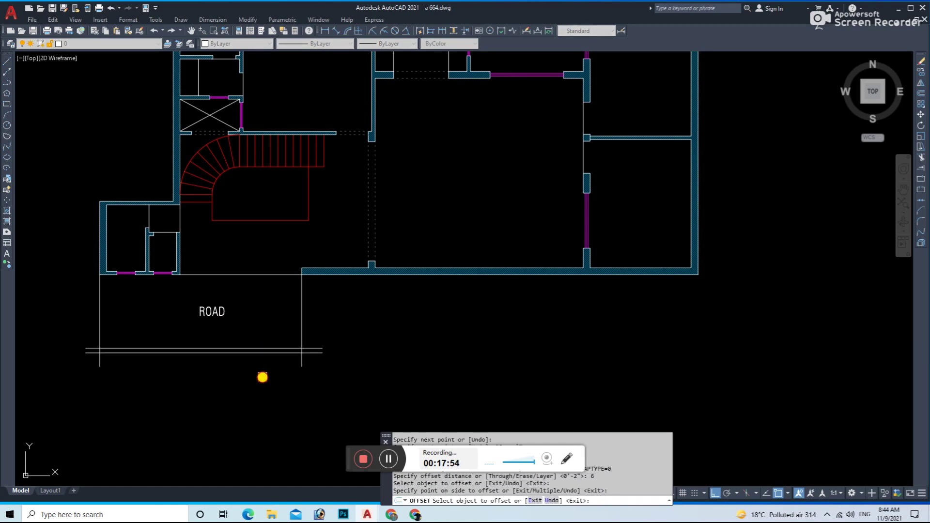
scroll(261, 368, "up", 2)
left_click(253, 349)
left_click(270, 324)
key("Escape")
middle_click_drag(269, 350, 373, 364)
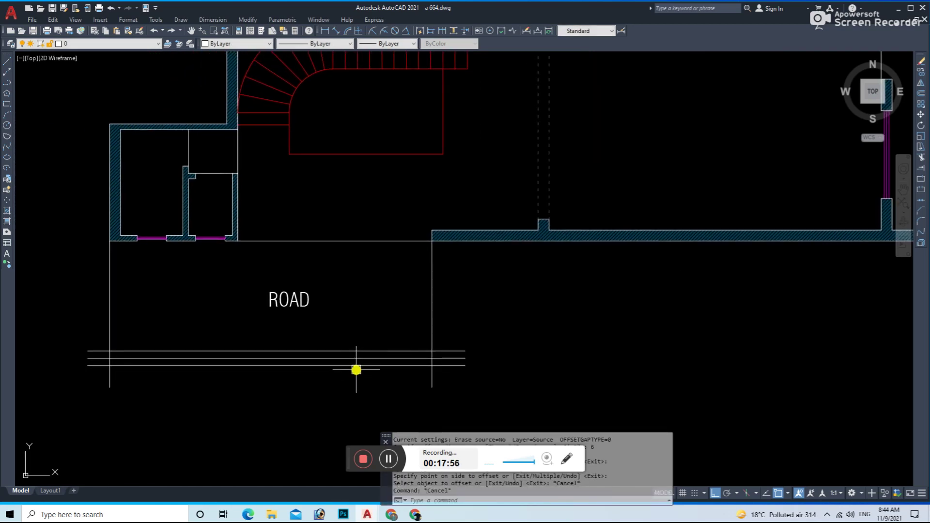
key("Escape")
- Draw a short post line across the two road lines
type("l")
key("Return")
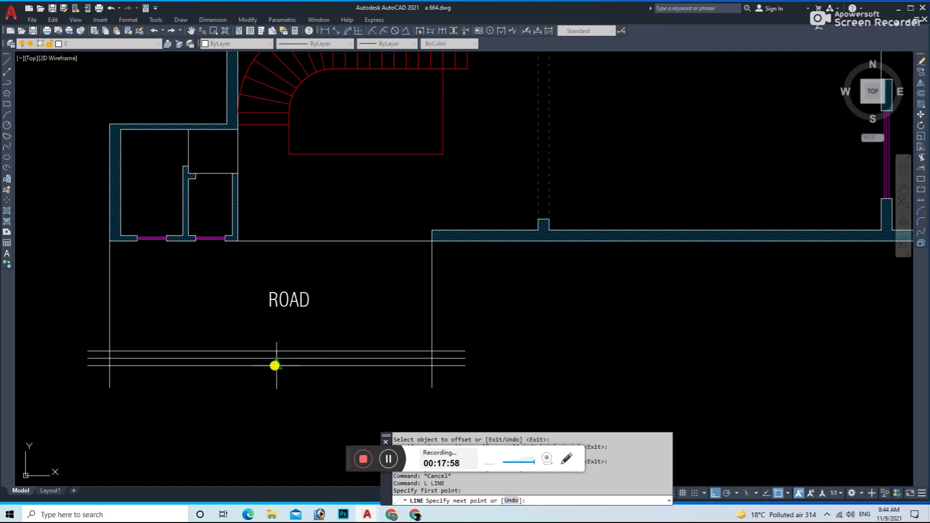
left_click(275, 367)
key("Escape")
- Offset the post line 3' to the right for the gate opening
type("o")
key("Return")
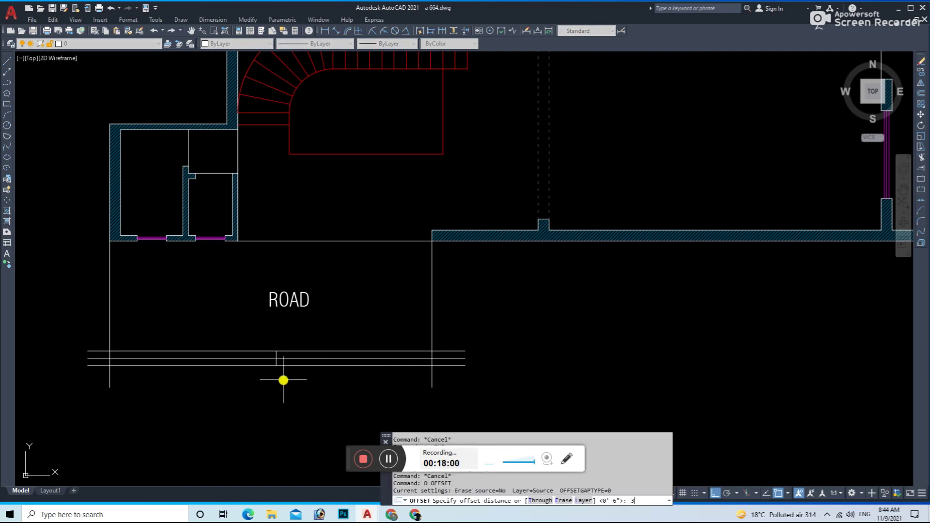
type("'")
key("Return")
scroll(284, 381, "up", 2)
scroll(266, 364, "up", 2)
left_click(290, 359)
left_click(296, 360)
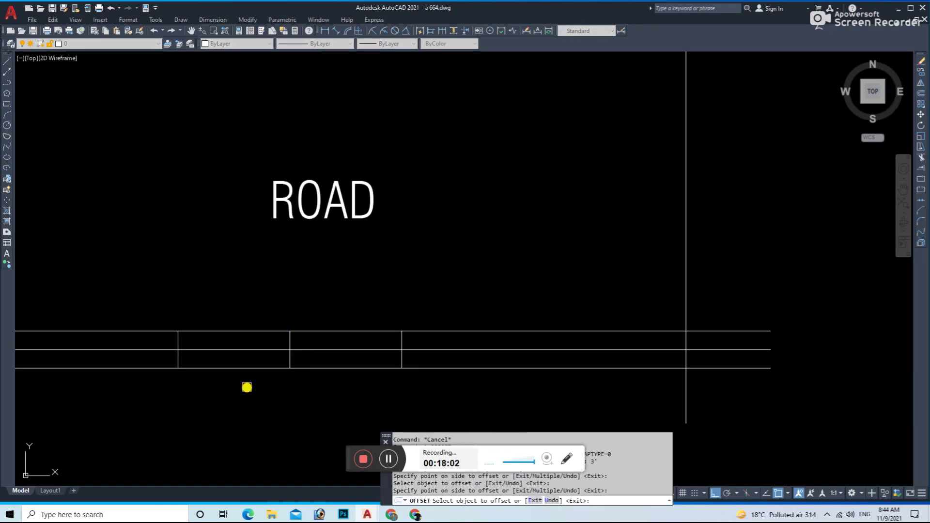
key("Escape")
left_click(290, 358)
key("Escape")
scroll(405, 393, "down", 2)
- Draw the slanted gate line from the right post to the left post
type("l")
key("Return")
left_click(386, 352)
left_click(257, 376)
key("Escape")
- Erase the extra horizontal line and the lower road line
left_click(315, 377)
type("e")
key("Return")
left_click(320, 354)
type("e")
key("Return")
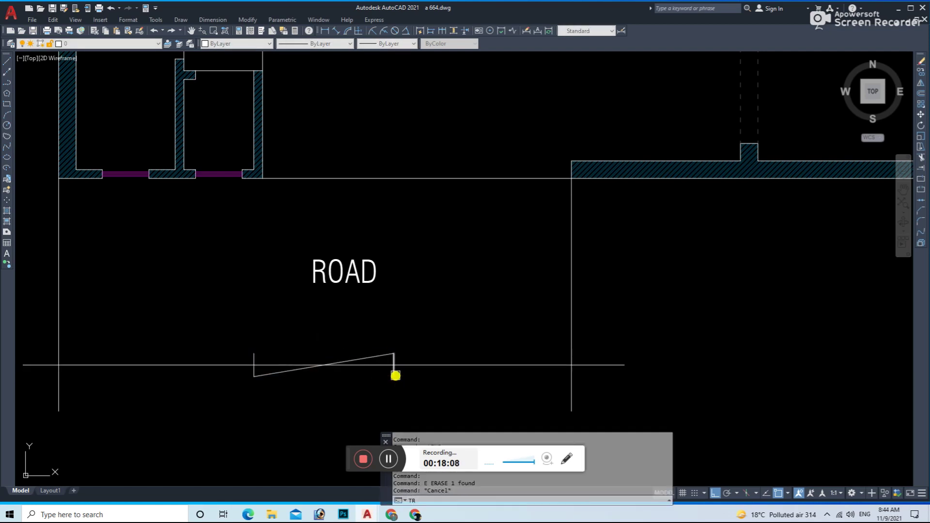
- Trim the post stub and the road line inside the gate opening, then save
key("Return")
left_click(394, 372)
left_click(257, 358)
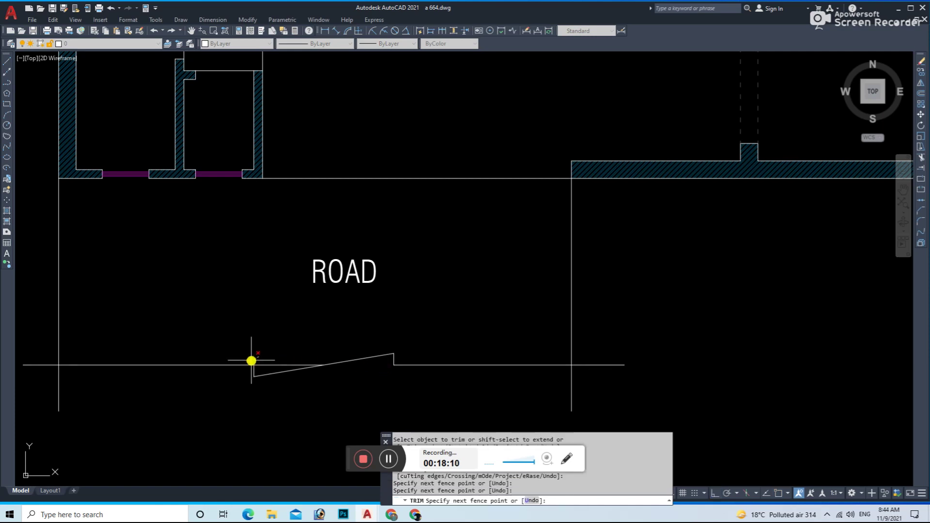
key("Return")
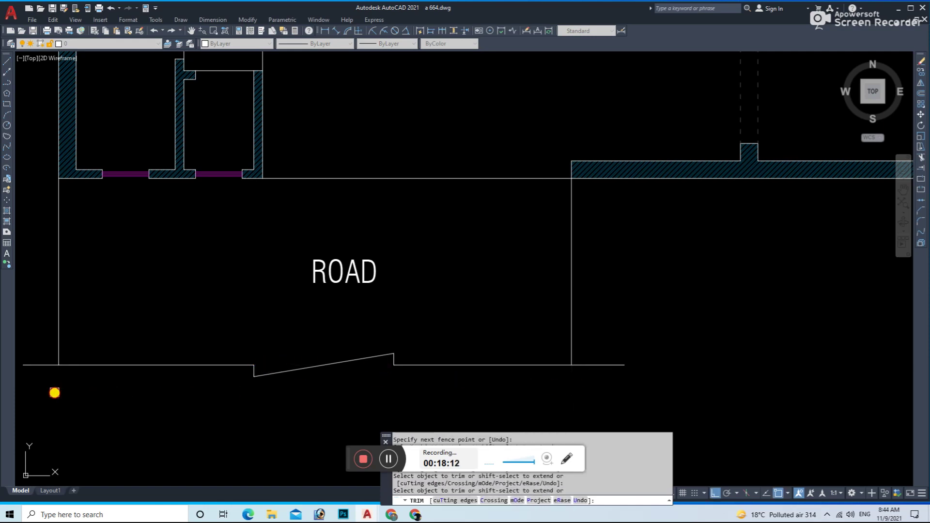
key("Escape")
scroll(386, 365, "down", 8)
key("ctrl+s")
scroll(412, 268, "up", 2)
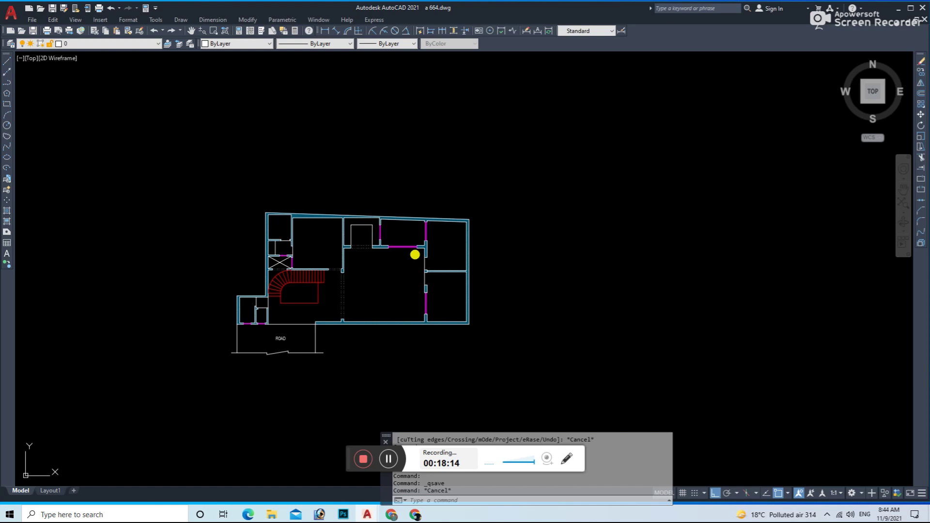
- Place a first aligned dimension along the top wall, then erase it as misplaced
middle_click_drag(399, 246, 364, 251)
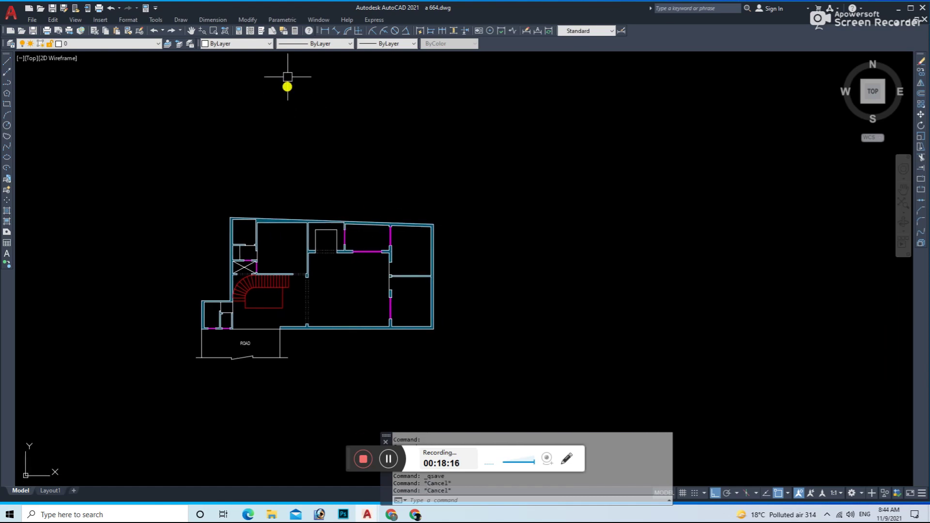
left_click(336, 31)
scroll(237, 211, "up", 4)
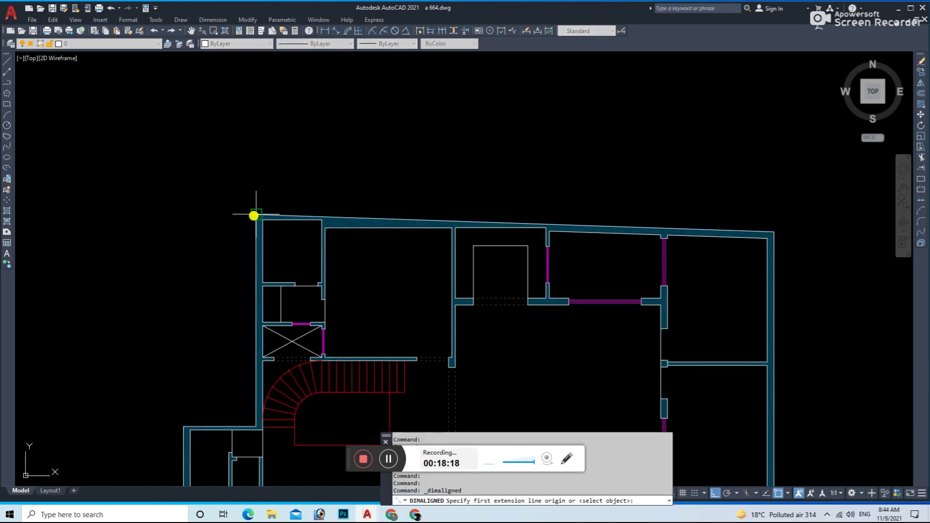
left_click(254, 215)
scroll(339, 218, "down", 2)
scroll(538, 232, "up", 2)
left_click(548, 226)
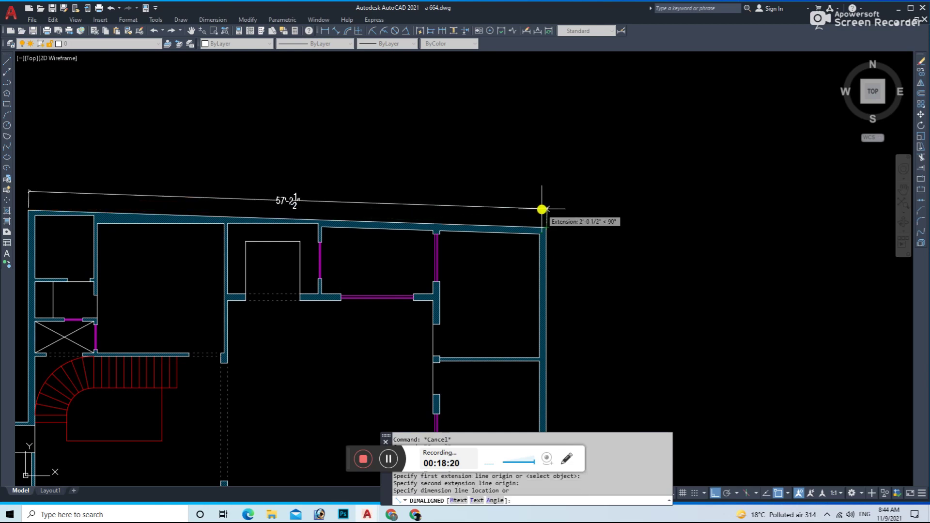
key("Escape")
key("Escape")
left_click(519, 205)
type("e")
key("Return")
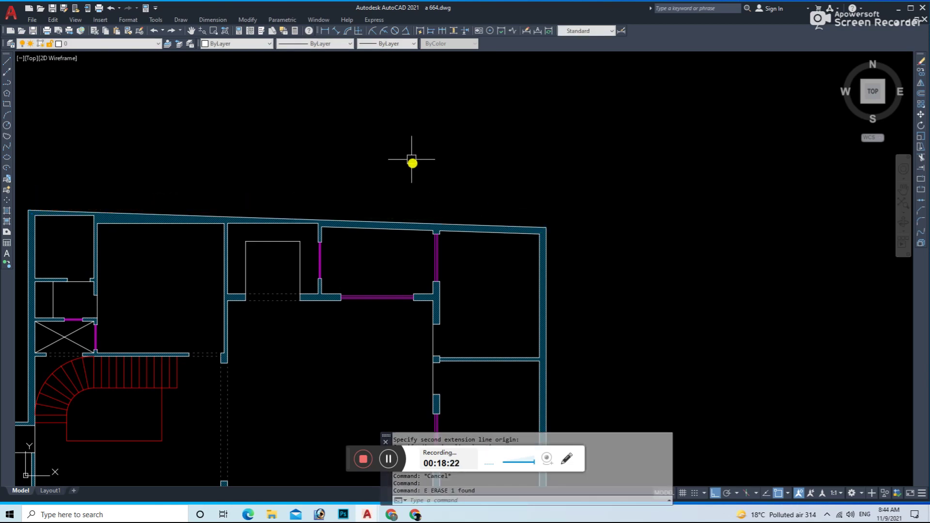
scroll(435, 166, "down", 3)
- Dimension the top wall at 57'-2 1/2" and the right wall at 29'-6"
left_click(336, 31)
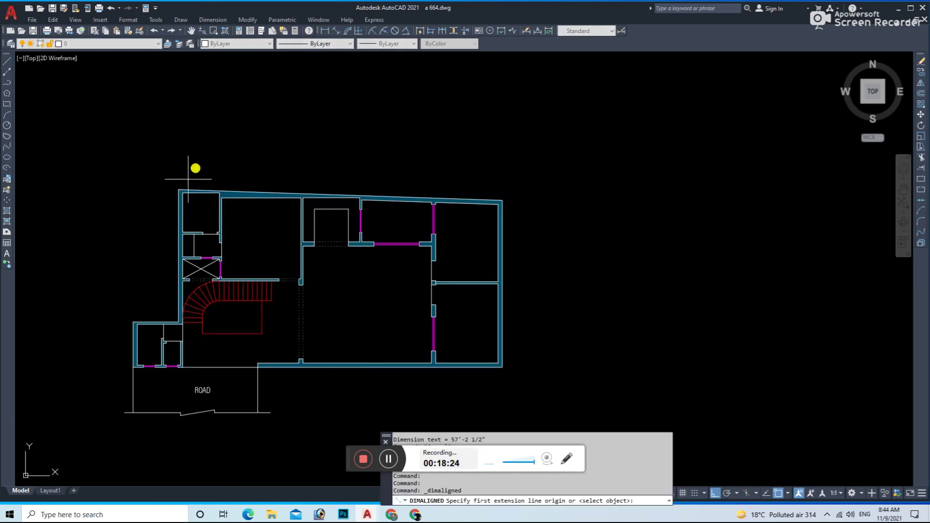
scroll(167, 181, "up", 4)
middle_click_drag(802, 173, 520, 197)
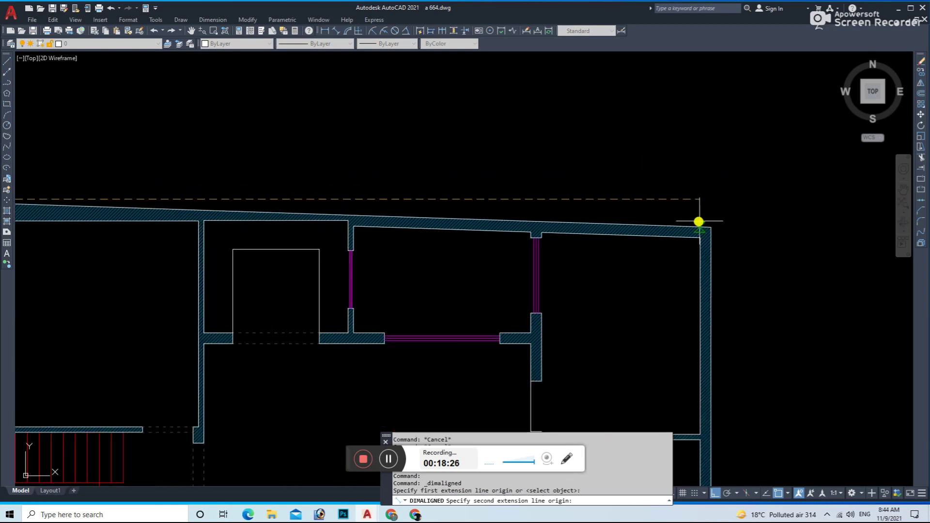
left_click(712, 227)
left_click(708, 208)
key("Return")
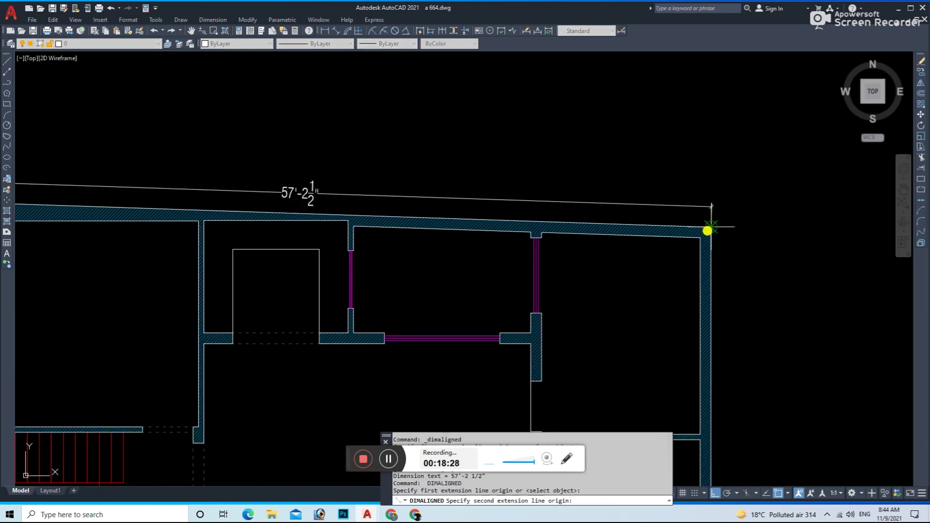
left_click(712, 228)
scroll(712, 228, "down", 3)
scroll(661, 287, "up", 5)
left_click(665, 260)
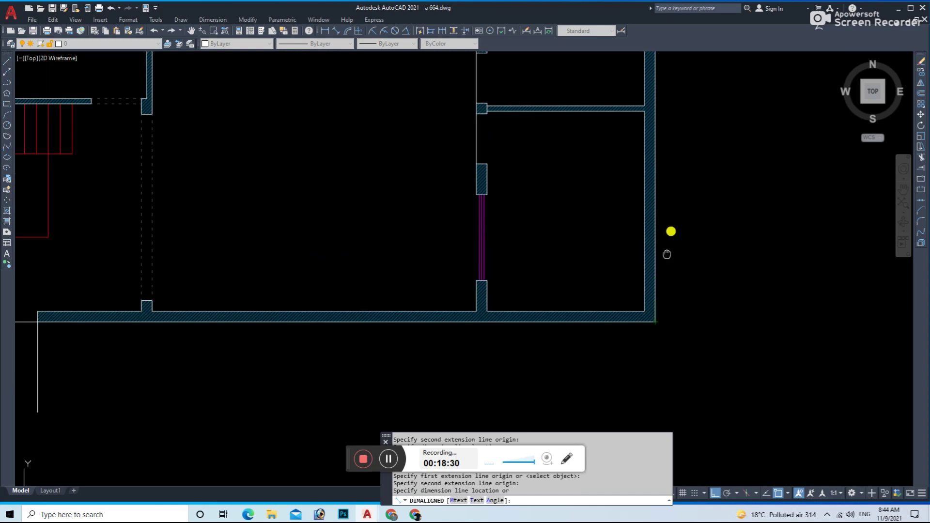
middle_click_drag(677, 197, 652, 251)
left_click(652, 251)
- Add the 43'-2" dimension below the plan and 22' along the road edge
key("Return")
left_click(646, 359)
scroll(646, 359, "down", 5)
scroll(251, 362, "up", 5)
left_click(209, 339)
left_click(222, 355)
key("Return")
left_click(219, 345)
scroll(383, 321, "down", 5)
scroll(208, 346, "up", 5)
left_click(202, 311)
- Add two 8' aligned dimensions, one left of the wall and one above it
key("Return")
left_click(208, 305)
left_click(208, 128)
left_click(193, 145)
key("Return")
left_click(208, 124)
left_click(392, 125)
left_click(366, 106)
- Add the 23'-5" dimension left of the plan, zoom out and save the drawing
key("Return")
left_click(388, 121)
scroll(398, 87, "down", 3)
scroll(411, 172, "up", 3)
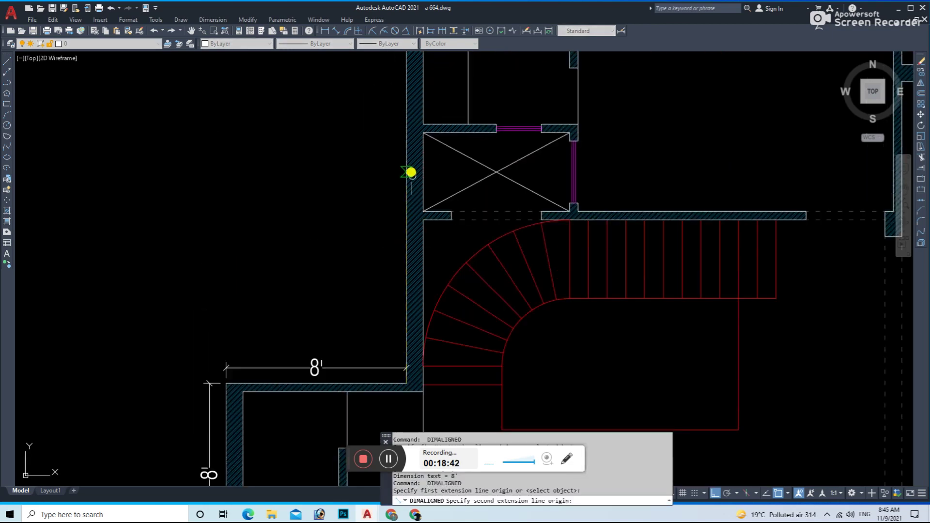
scroll(411, 172, "down", 4)
left_click(420, 263)
scroll(395, 311, "up", 2)
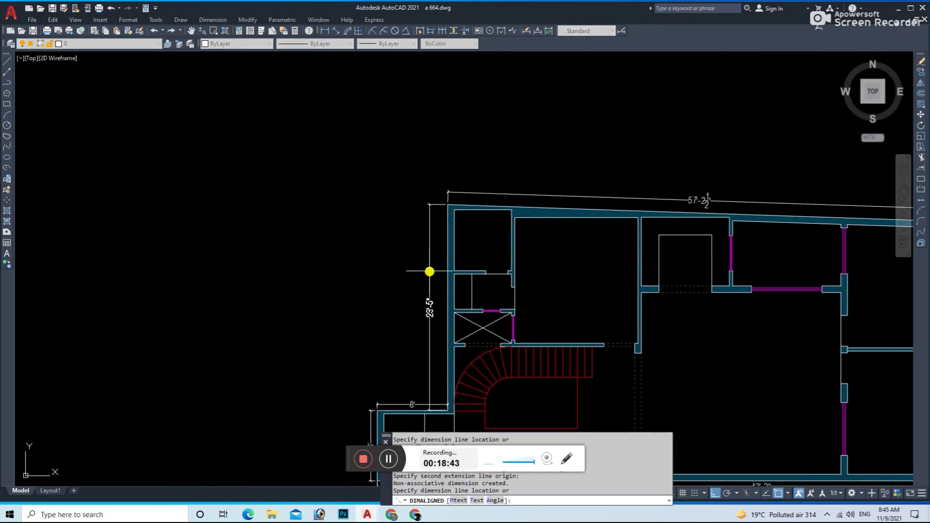
scroll(430, 269, "up", 3)
left_click(432, 294)
key("Escape")
scroll(484, 306, "down", 4)
scroll(511, 220, "down", 3)
scroll(608, 199, "down", 4)
middle_click_drag(608, 199, 442, 244)
key("ctrl+s")
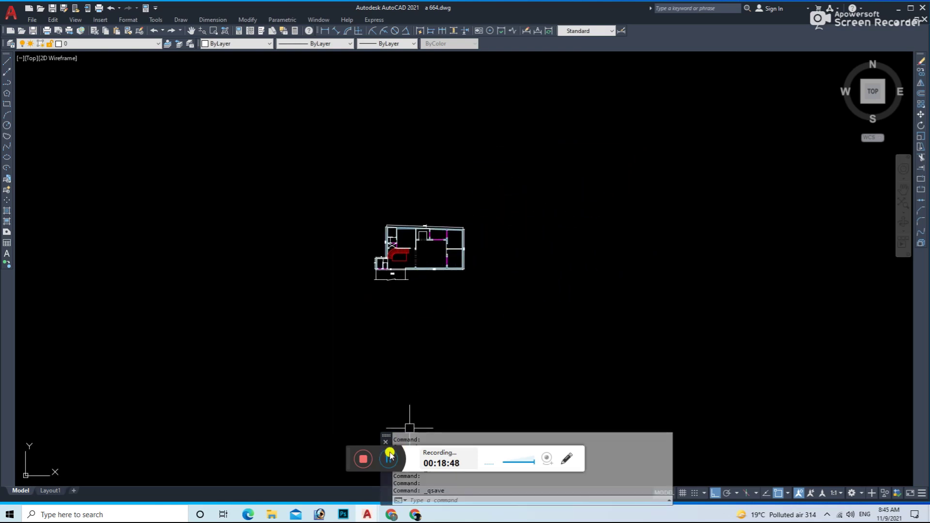
- Copy the floor plan from a 653.dwg and paste it right of the existing plan in a 664.dwg
mouse_move(367, 514)
left_click(328, 491)
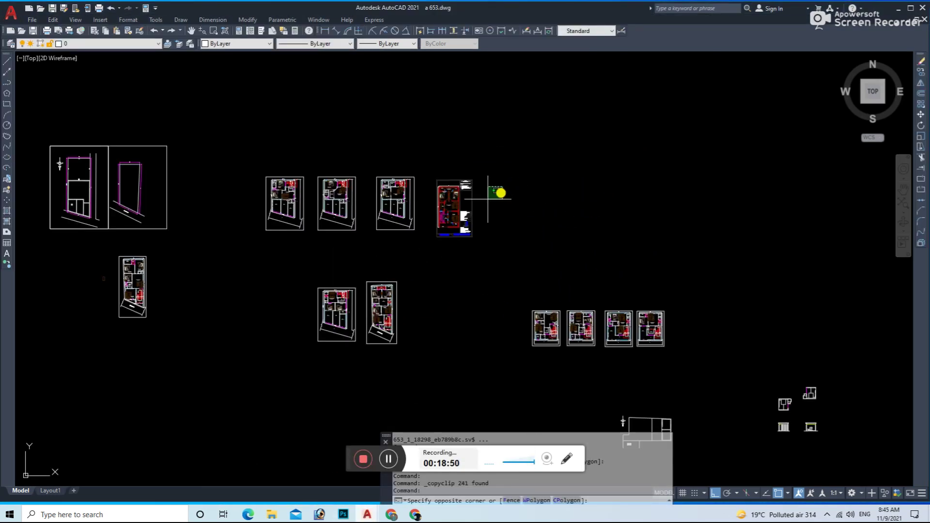
left_click(509, 152)
left_click(425, 259)
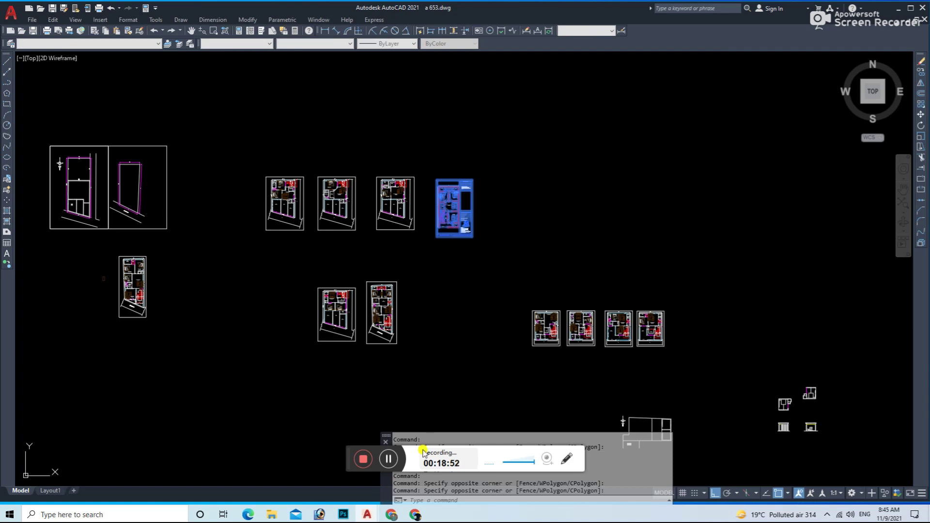
mouse_move(367, 514)
left_click(468, 477)
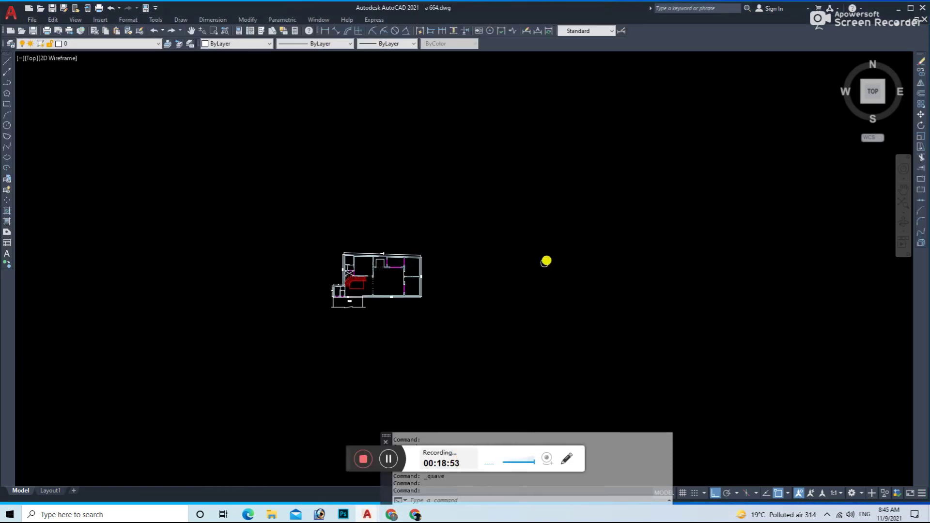
key("ctrl+v")
scroll(460, 295, "up", 2)
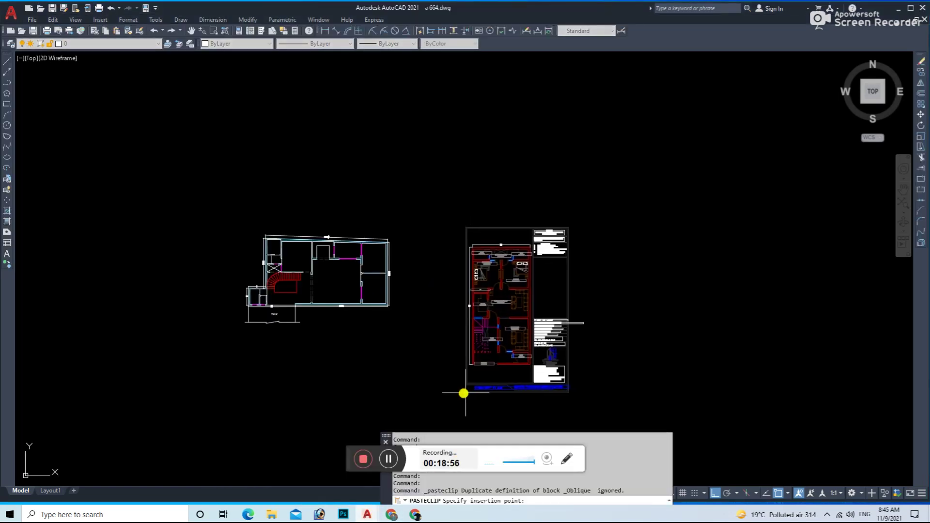
left_click(417, 349)
- Save the drawing and select the BEDROOM label in the reference plan
scroll(386, 250, "up", 3)
key("Escape")
scroll(426, 267, "down", 1)
scroll(485, 286, "up", 4)
key("ctrl+s")
scroll(630, 290, "up", 1)
left_click(715, 242)
- Copy the BEDROOM label into a room of the left plan
type("co")
key("Return")
left_click(718, 243)
left_click(336, 297)
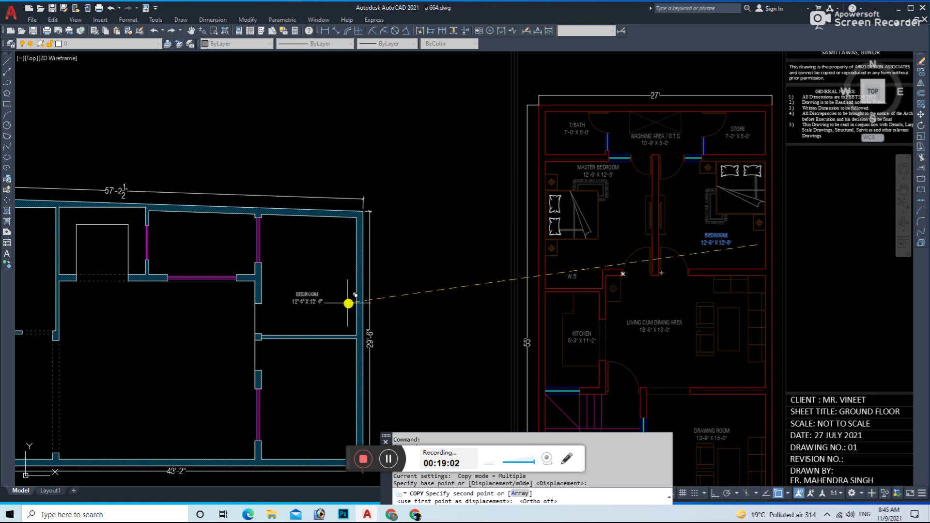
scroll(339, 291, "up", 4)
key("Escape")
left_click(265, 251)
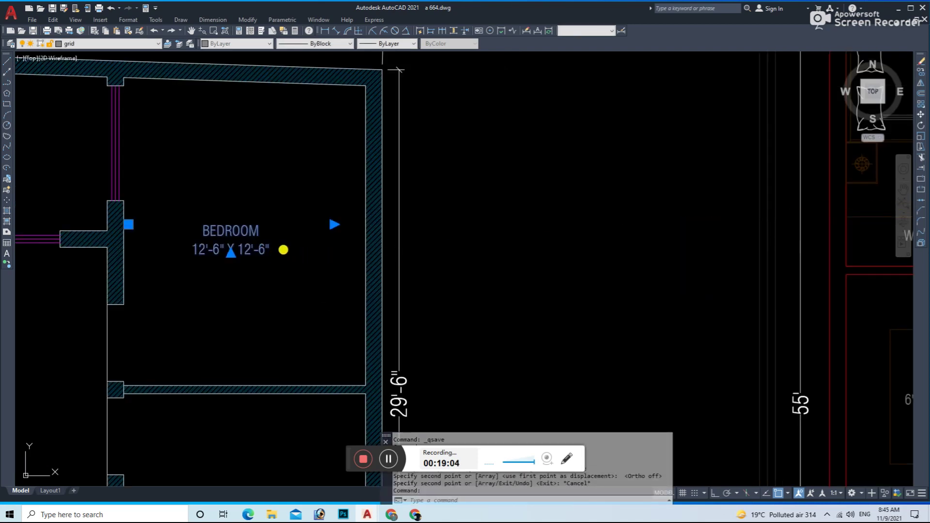
double_click(262, 252)
left_click(240, 304)
scroll(312, 280, "down", 4)
left_click(283, 260)
- Copy the BEDROOM label again for a second room
type("co")
key("Return")
left_click(242, 263)
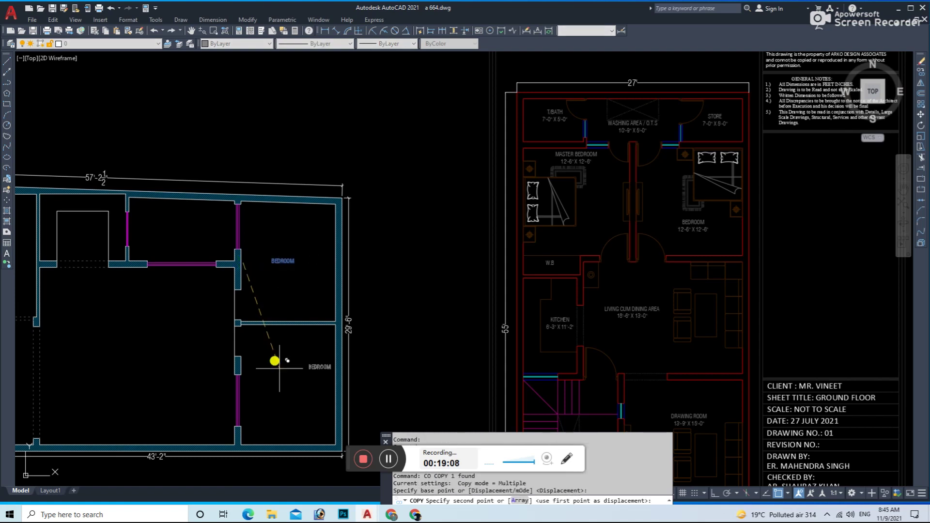
key("Escape")
key("Escape")
scroll(291, 252, "up", 3)
- Draw two diagonal lines forming an X across the room and save the drawing
type("l")
key("Return")
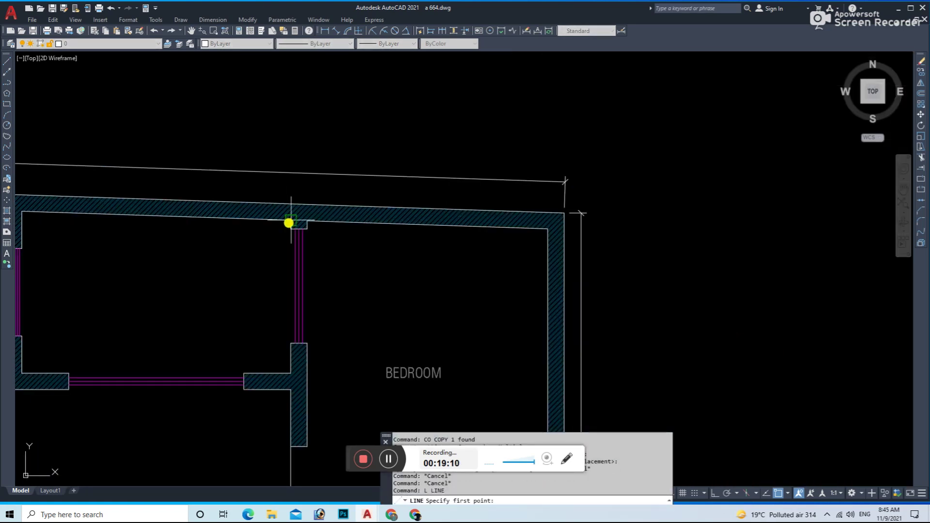
left_click(197, 329)
key("Escape")
key("Return")
left_click(203, 172)
left_click(467, 330)
key("Escape")
key("ctrl+s")
scroll(598, 297, "down", 3)
scroll(523, 329, "up", 1)
- Copy the KITCHEN 6'-3" X 11'-2" label into the left plan's kitchen and save
left_click(533, 358)
type("co")
key("Return")
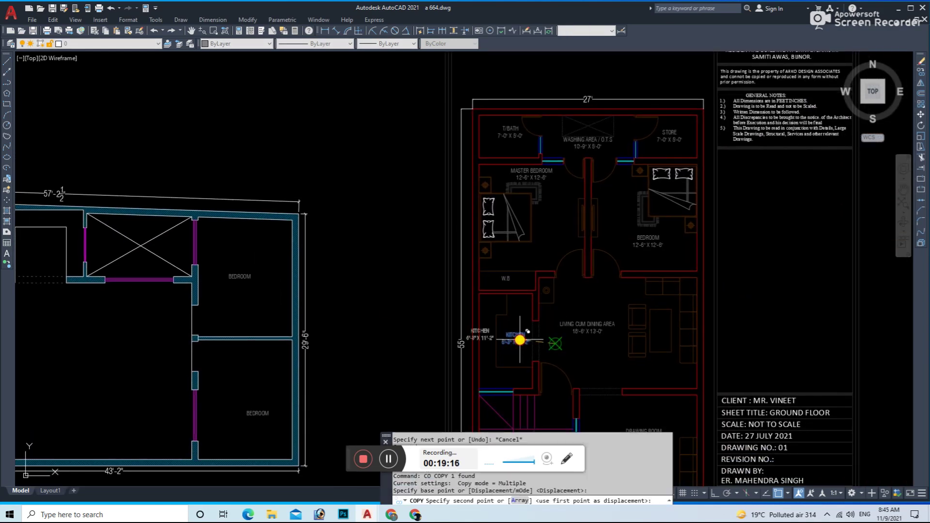
left_click(533, 344)
scroll(542, 365, "up", 3)
scroll(541, 365, "up", 3)
left_click(647, 292)
key("Escape")
key("ctrl+s")
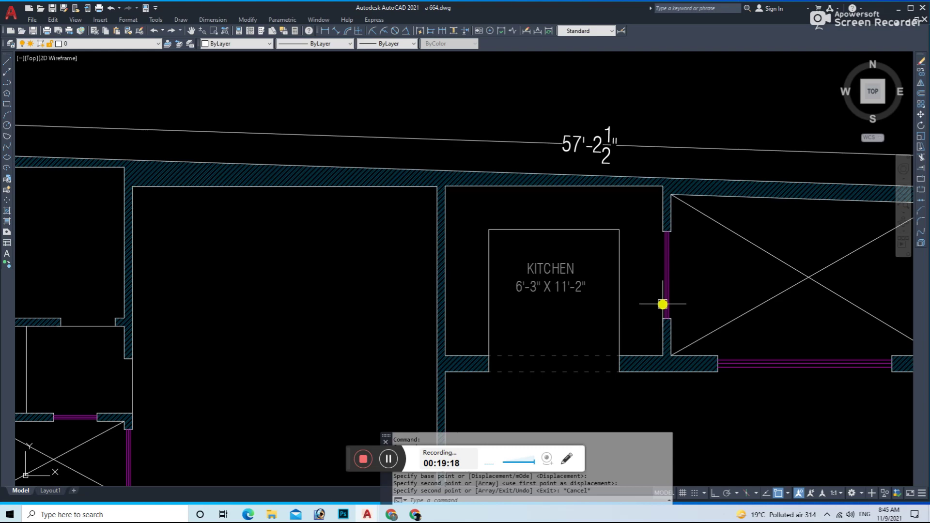
- Begin an aligned dimension on the kitchen's top wall
left_click(337, 32)
scroll(501, 193, "up", 4)
key("Return")
left_click(496, 154)
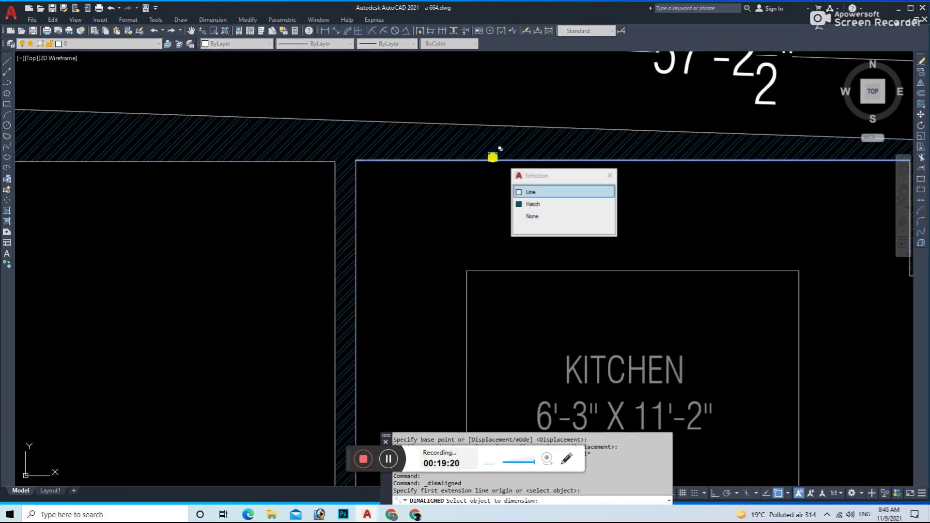
- Dimension the kitchen walls at 10' and 7'-9 1/2"
left_click(525, 190)
key("Return")
key("Return")
scroll(365, 265, "up", 3)
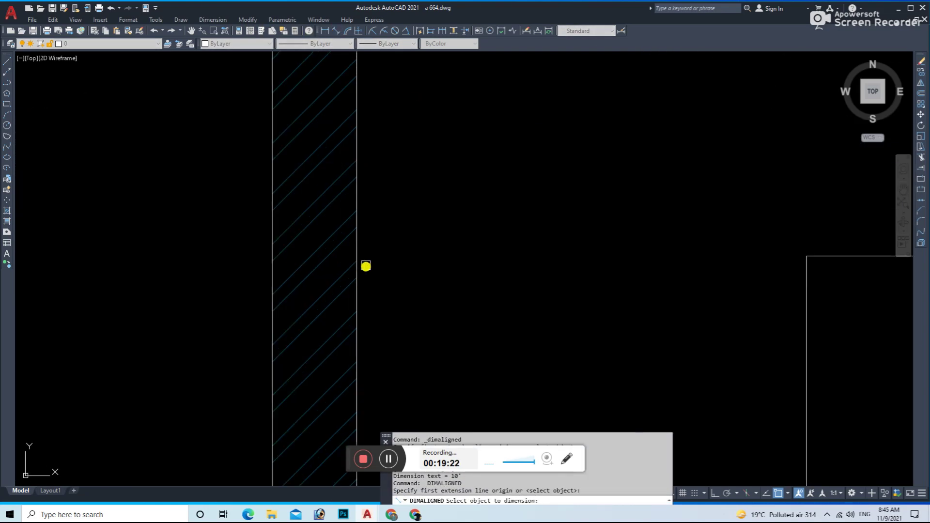
left_click(362, 241)
scroll(419, 238, "down", 4)
left_click(441, 252)
- Edit the KITCHEN label size to 10'-0" X 7'-9" and save the drawing
middle_click_drag(598, 301, 577, 270)
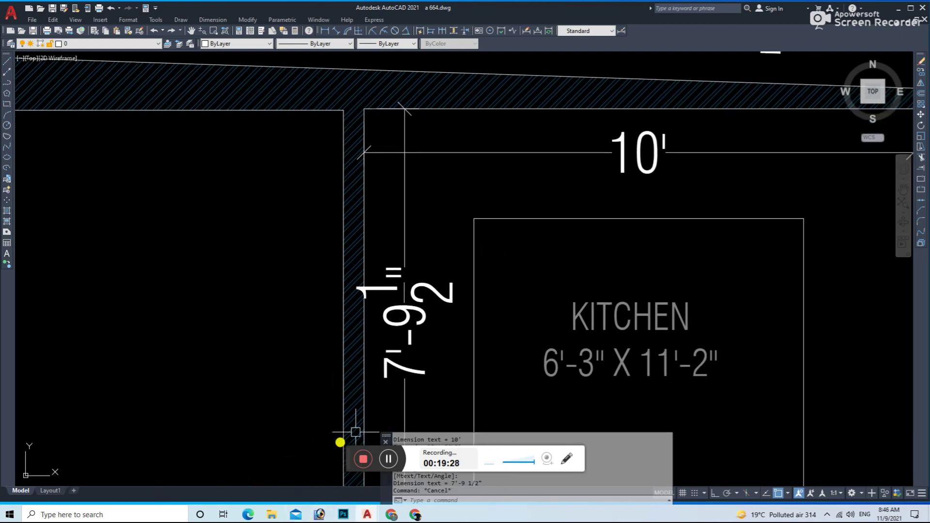
double_click(553, 362)
key("BackSpace")
type("1")
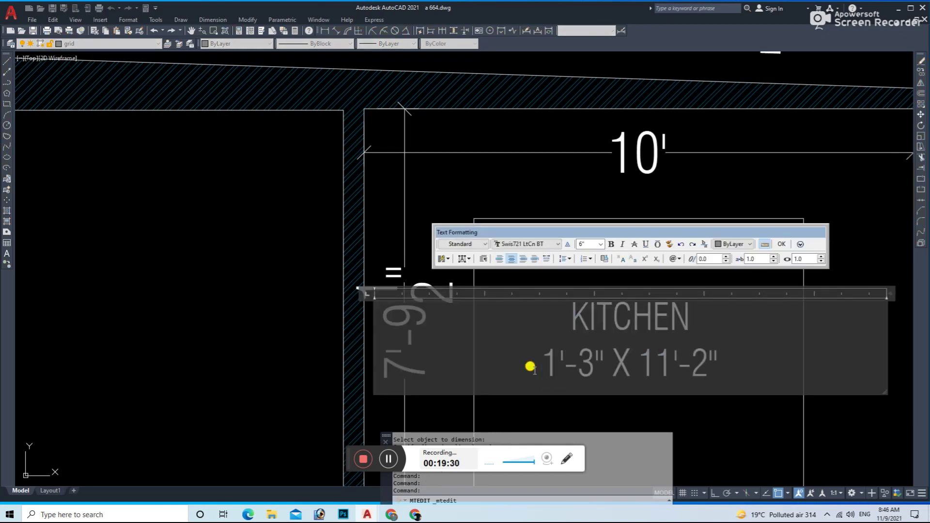
type("0")
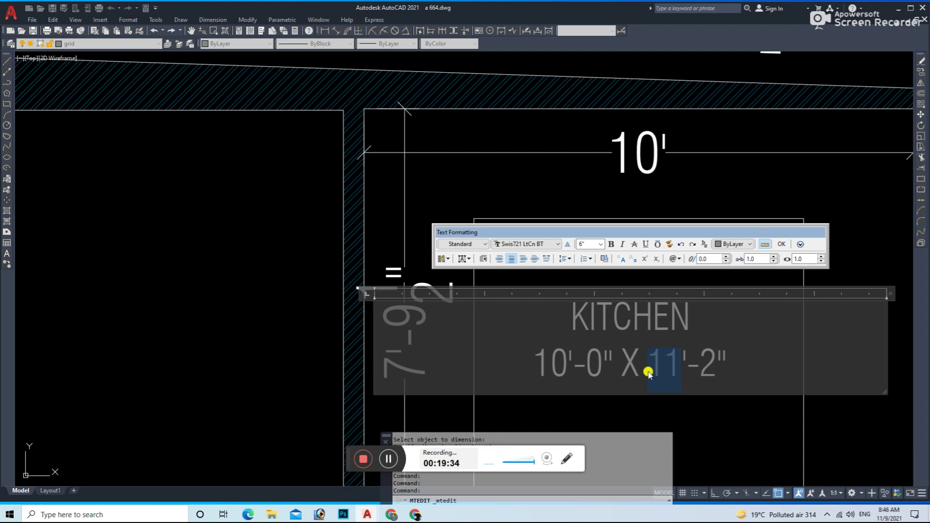
type("7")
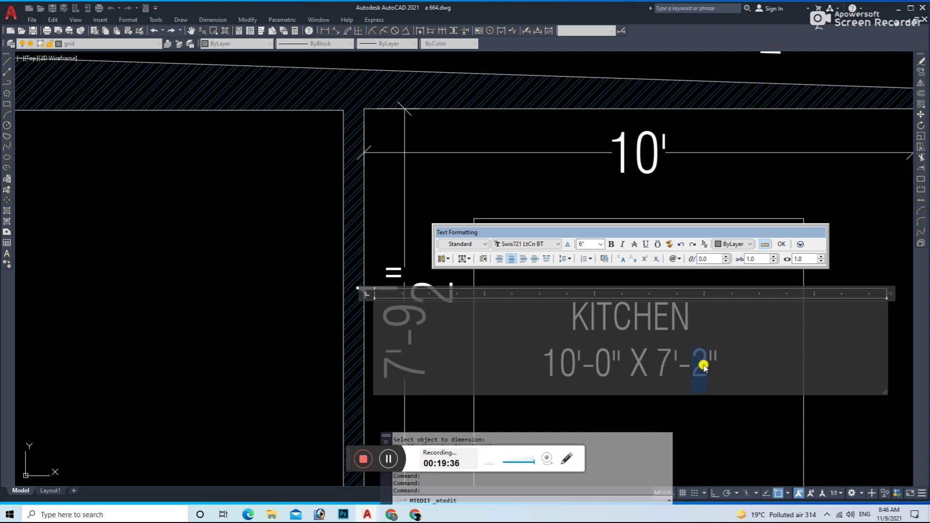
left_click(627, 415)
scroll(405, 191, "down", 3)
scroll(578, 242, "down", 5)
key("ctrl+s")
middle_click_drag(578, 241, 536, 222)
scroll(536, 222, "up", 4)
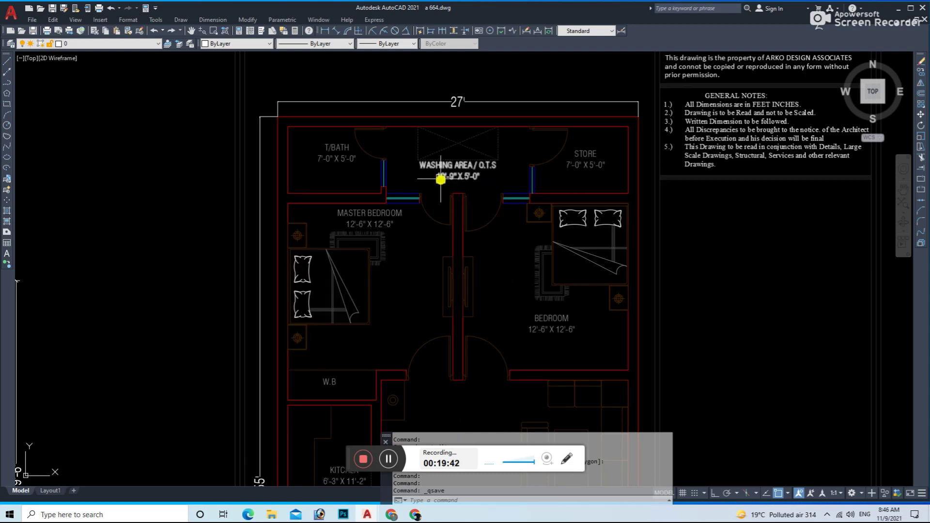
- Copy the WASHING AREA / O.T.S label into the crossed room and save the drawing
type("co")
key("Return")
left_click(425, 212)
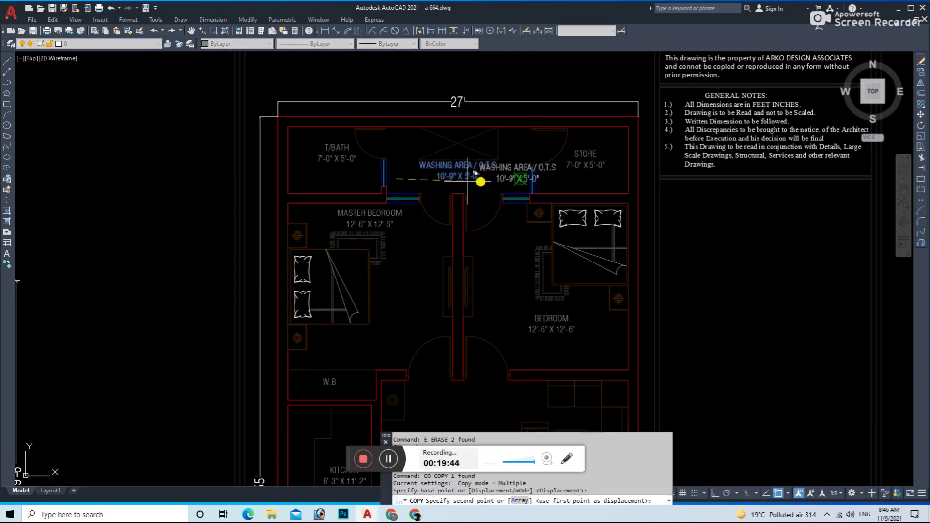
scroll(481, 181, "down", 5)
scroll(386, 221, "up", 6)
left_click(422, 201)
key("Escape")
key("Escape")
key("ctrl+s")
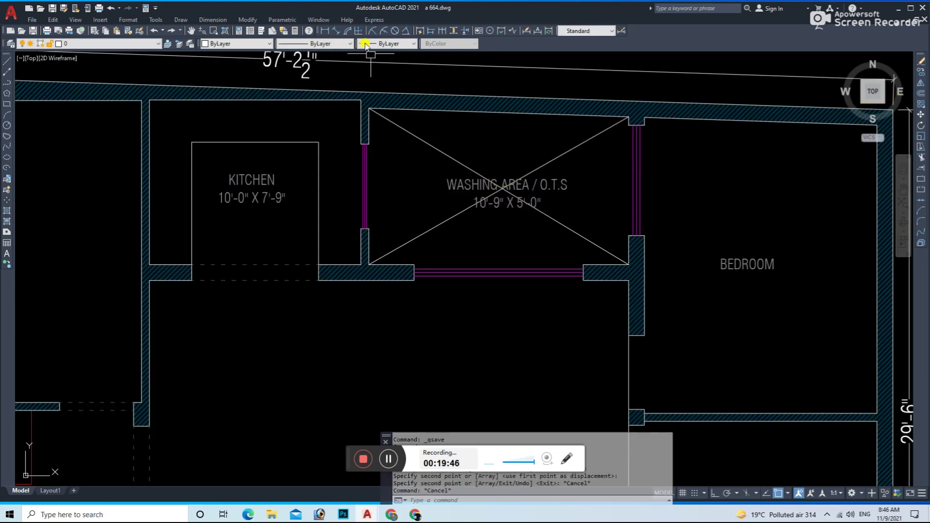
- Measure the washing area with aligned dimensions of 7'-5" and 12'-3 1/2"
left_click(337, 31)
left_click(362, 108)
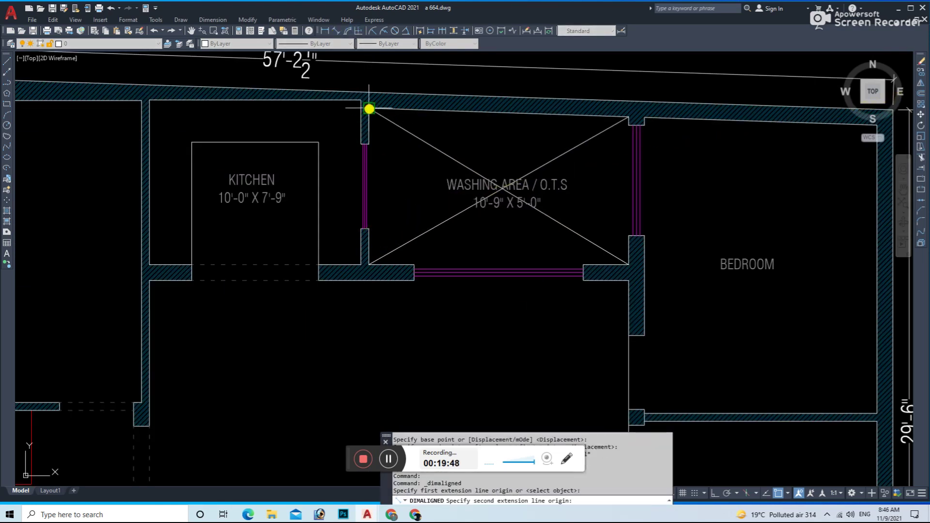
left_click(365, 265)
left_click(392, 150)
key("Return")
left_click(369, 109)
left_click(628, 116)
left_click(574, 137)
key("Escape")
scroll(503, 187, "up", 5)
scroll(430, 239, "up", 1)
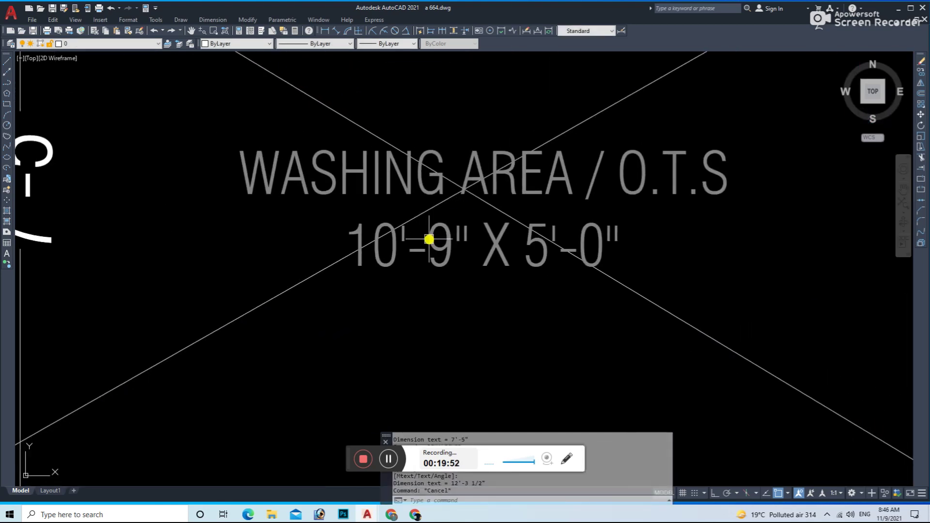
scroll(426, 239, "down", 4)
- Edit the label's size line to 12'-3" X 7'-5" and erase the temporary 7'-5" dimension
left_click(415, 242)
double_click(414, 241)
scroll(414, 241, "up", 3)
scroll(405, 246, "down", 3)
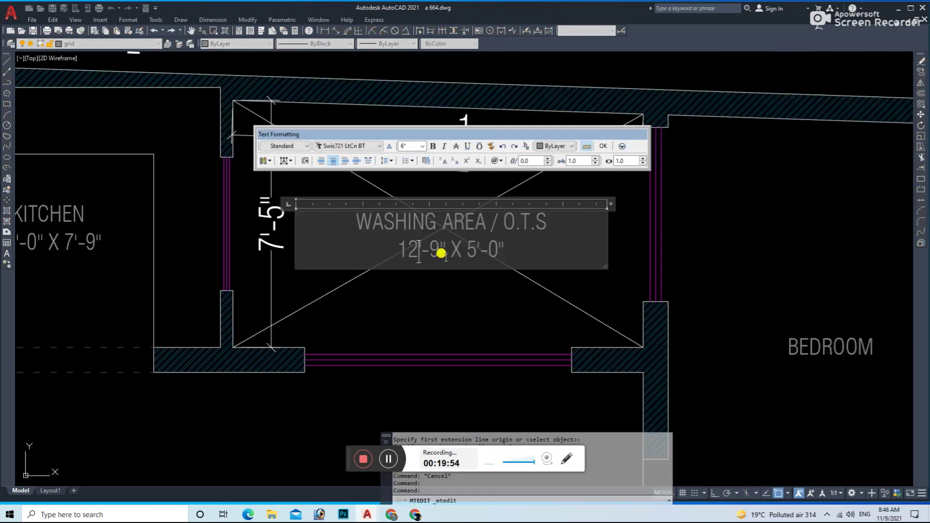
type("2")
scroll(422, 303, "up", 2)
scroll(413, 315, "up", 2)
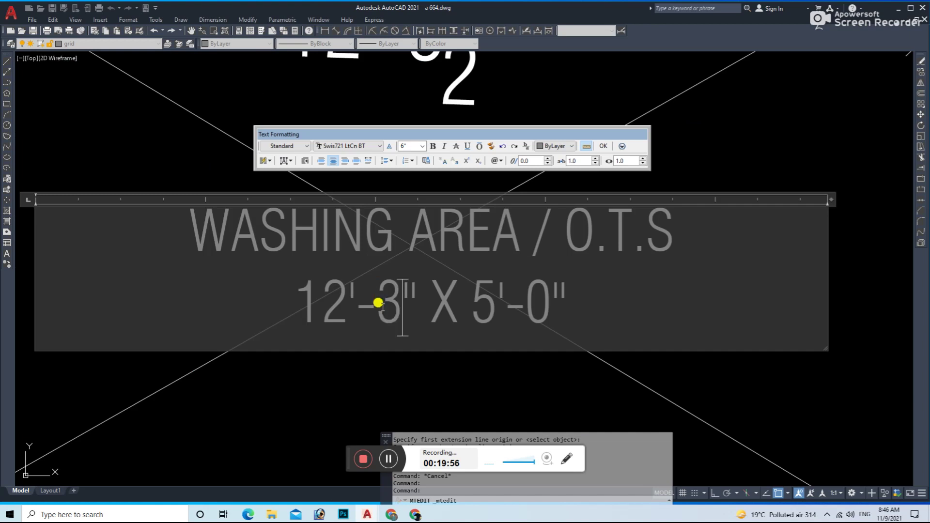
scroll(378, 303, "down", 3)
scroll(417, 296, "up", 1)
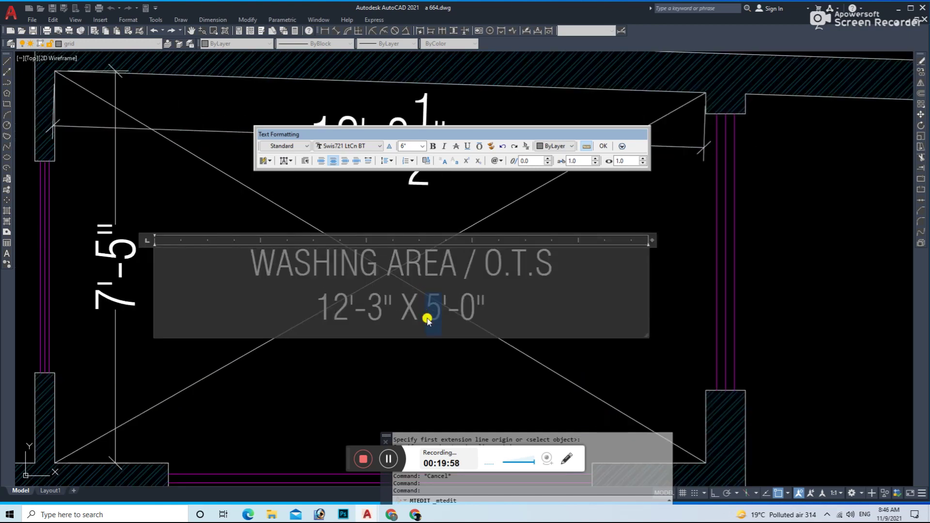
type("75")
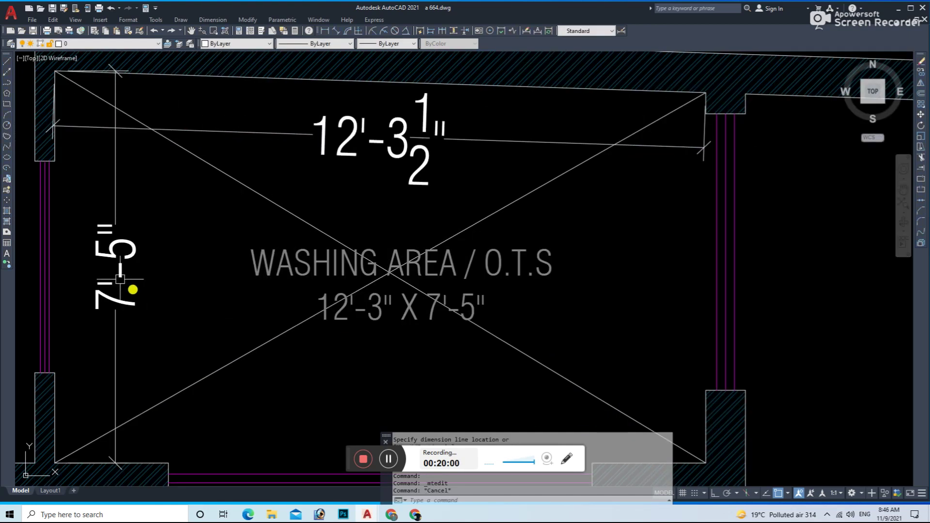
left_click(115, 310)
key("e")
key("Return")
- Erase the temporary 12'-3½" dimension and save the drawing
left_click(300, 141)
key("e")
key("Return")
scroll(338, 184, "down", 5)
key("Escape")
key("ctrl+s")
scroll(378, 218, "down", 2)
scroll(460, 257, "down", 5)
scroll(489, 232, "up", 6)
- Copy the living/dining label into the left plan's living area
type("co")
key("Return")
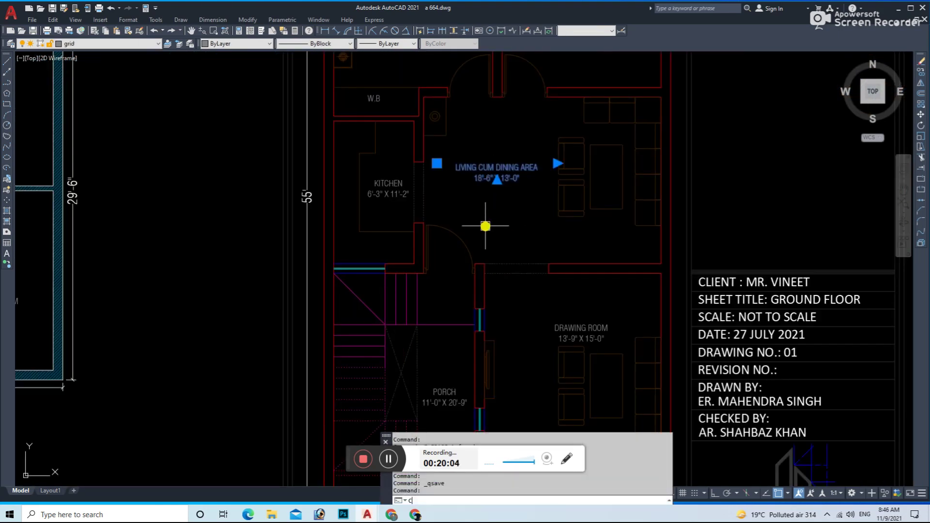
left_click(483, 166)
scroll(552, 178, "down", 3)
scroll(363, 197, "up", 3)
scroll(349, 219, "up", 2)
key("Escape")
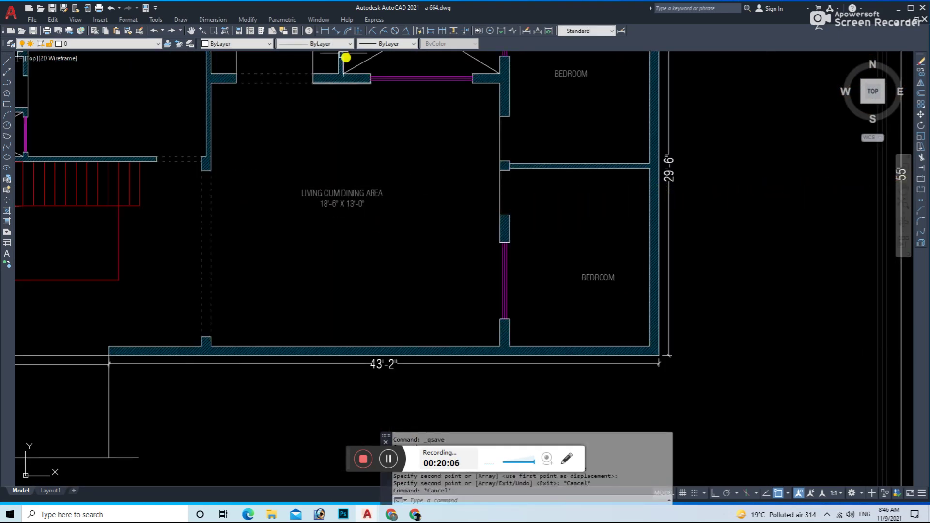
- Add a 22'-8" aligned width dimension across the living/dining room
left_click(341, 31)
left_click(212, 117)
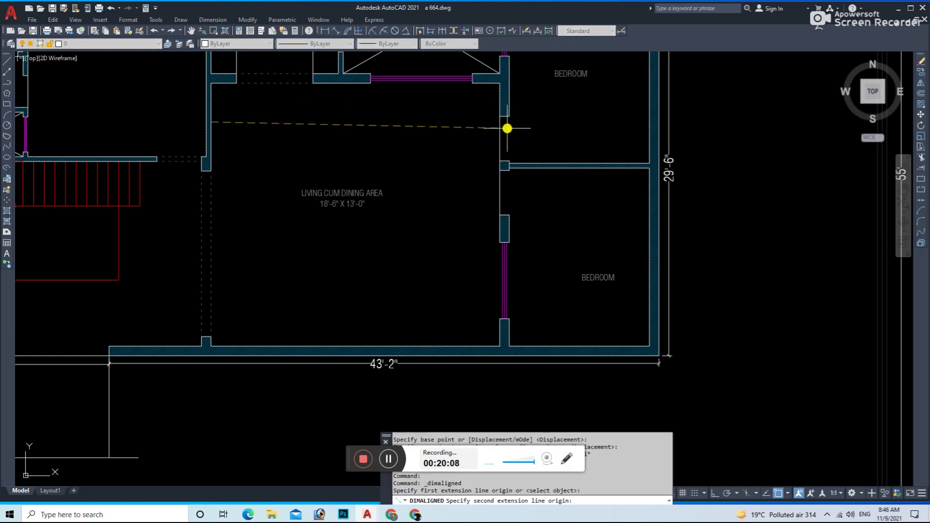
key("Escape")
key("Return")
left_click(214, 123)
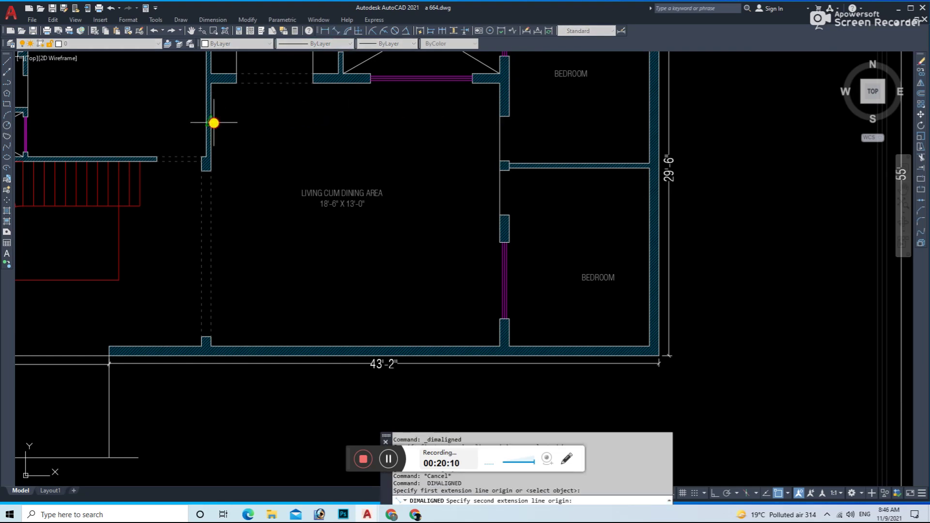
left_click(500, 125)
key("Escape")
key("Return")
left_click(211, 122)
left_click(503, 122)
left_click(500, 124)
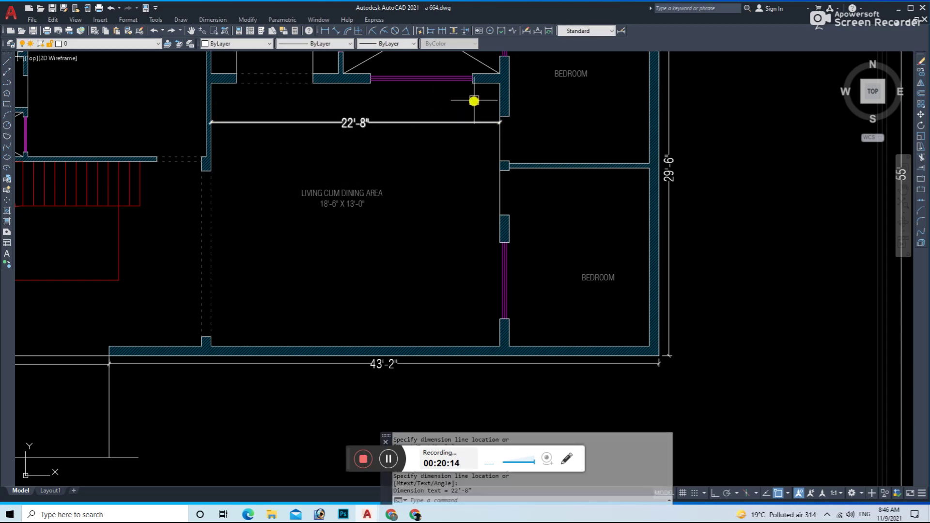
key("Return")
left_click(486, 86)
key("Escape")
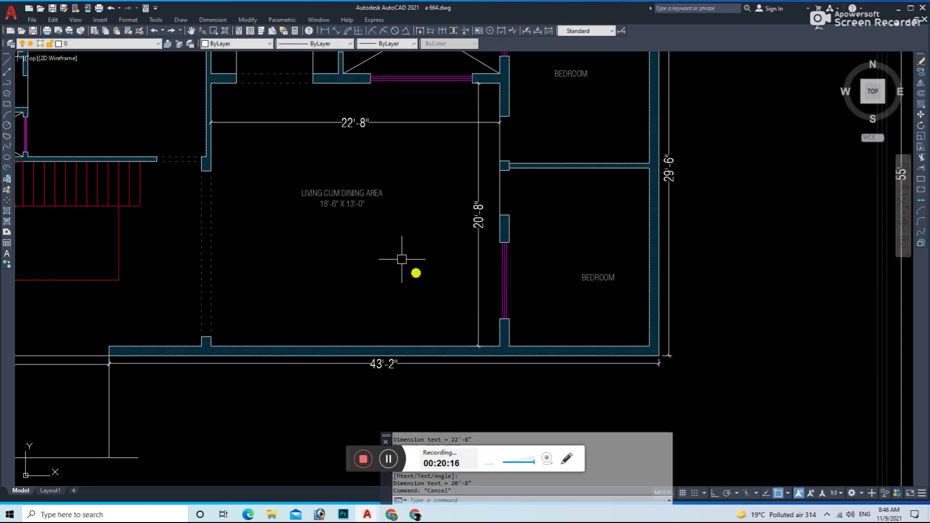
- Edit the living/dining label's size line to read 22'-8" X 20'-8"
double_click(343, 206)
type("2")
mouse_move(324, 222)
middle_mouse_down()
mouse_move(344, 412)
mouse_move(369, 344)
middle_mouse_up()
type("8")
scroll(351, 346, "up", 2)
type("20'-")
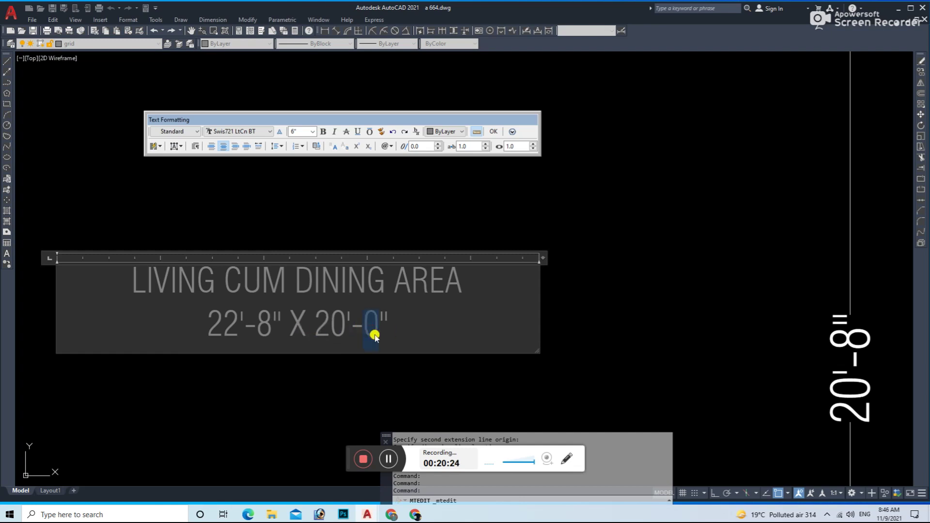
type("8")
left_click(425, 331)
scroll(424, 331, "down", 2)
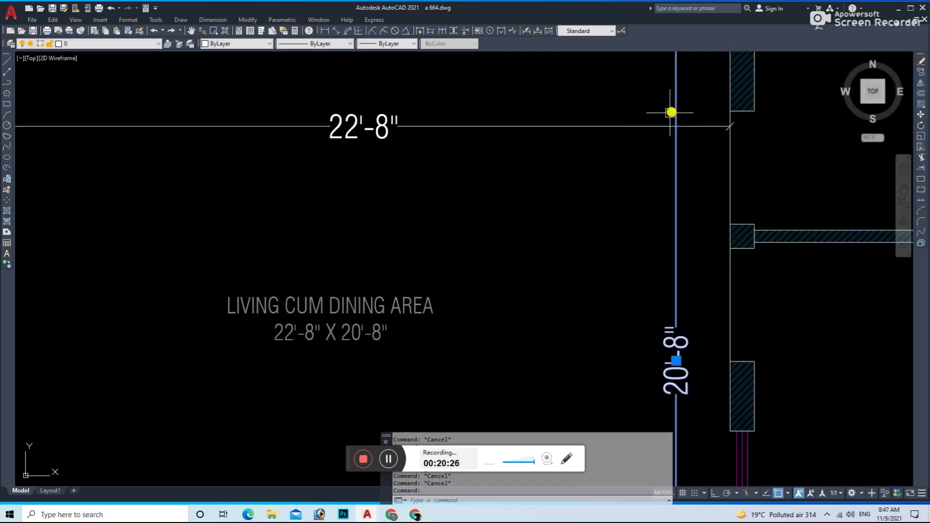
scroll(587, 173, "down", 4)
- Save, then copy the sofa set out of the reference plan and select the copy
scroll(633, 262, "down", 2)
key("ctrl+s")
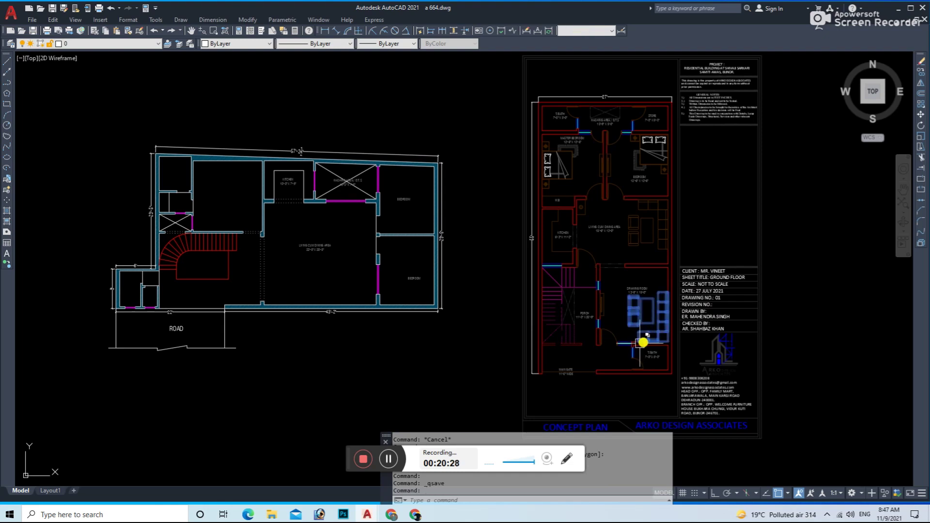
type("C")
left_click_drag(636, 342, 659, 312, "ctrl")
middle_click_drag(659, 311, 470, 121)
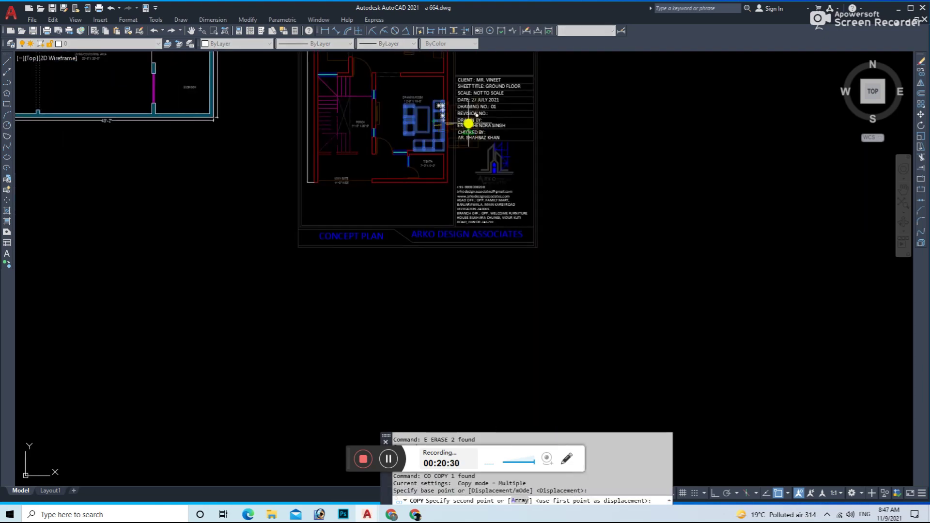
left_click(526, 309)
left_click(434, 418)
- Mirror the copied sofa about a vertical line with Ortho on, keeping the original
type("mi")
key("Return")
left_click(545, 337)
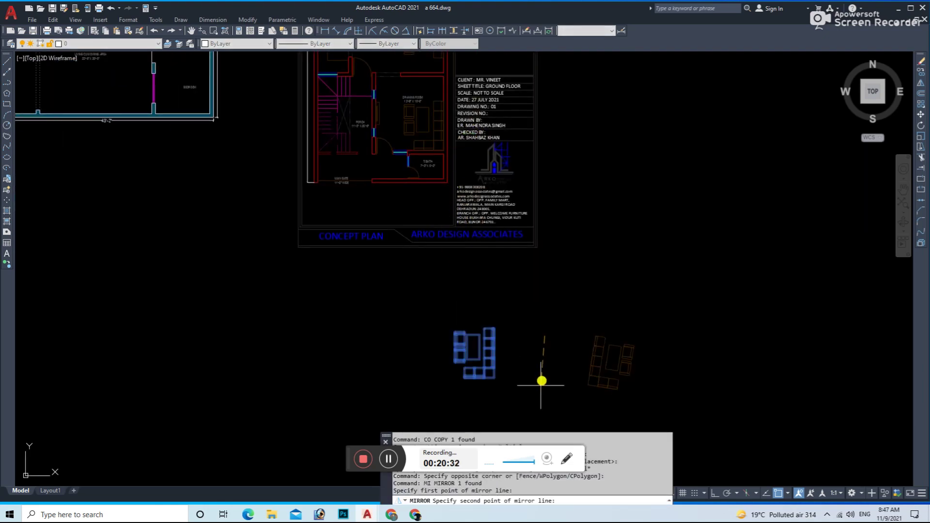
key("F8")
left_click(544, 398)
key("Return")
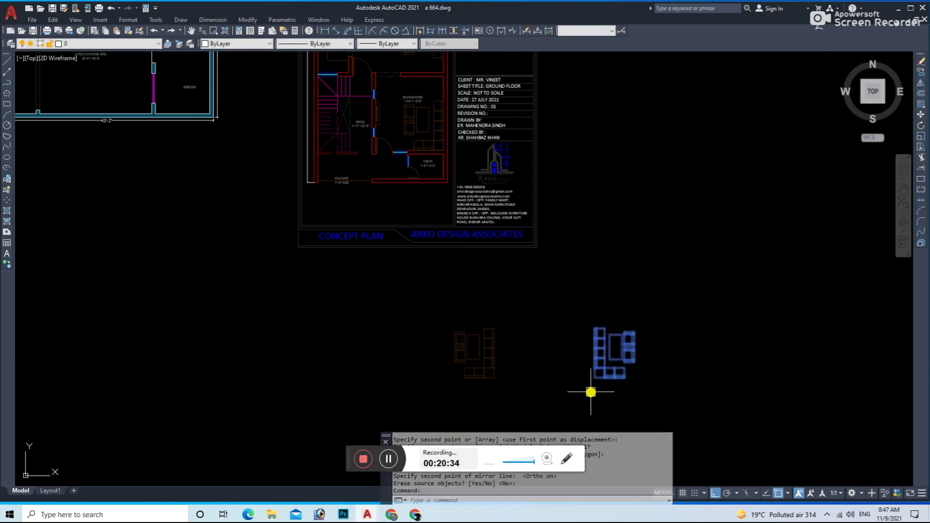
type("R")
key("Return")
scroll(595, 389, "up", 2)
- Rotate the mirrored sofa by 90 degrees
left_click(604, 360)
type("ro")
key("Return")
left_click(593, 372)
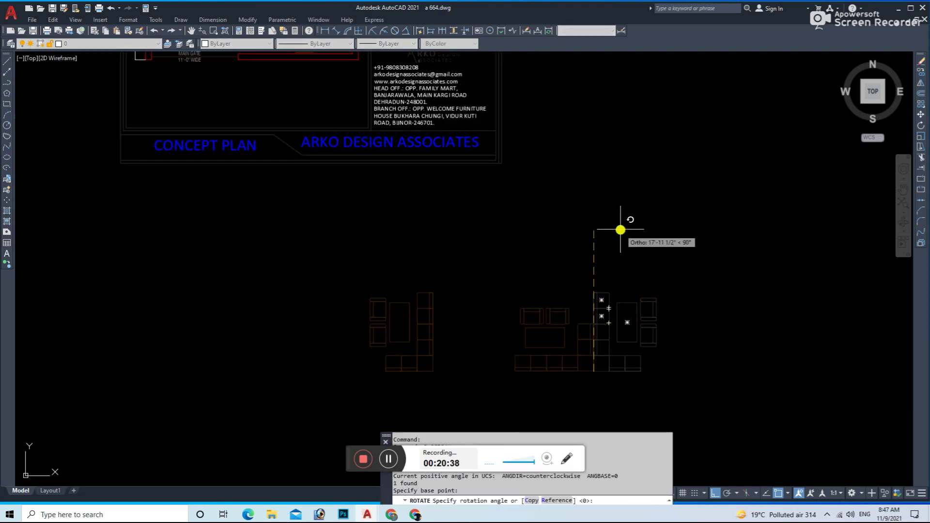
left_click(623, 232)
- Move the rotated sofa into the living/dining area and save the drawing
left_click_drag(656, 246, 567, 374)
type("m")
key("Return")
scroll(603, 363, "up", 3)
left_click(603, 364)
scroll(335, 316, "down", 5)
scroll(399, 289, "up", 4)
scroll(411, 281, "down", 3)
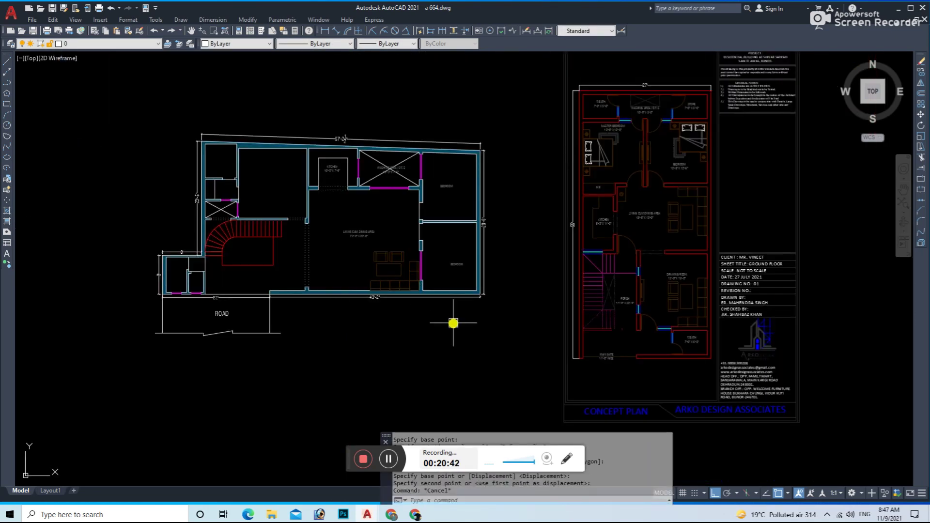
scroll(407, 326, "up", 1)
left_click(405, 326)
key("ctrl+s")
- Select the MASTER BEDROOM label in the reference plan
scroll(452, 328, "up", 1)
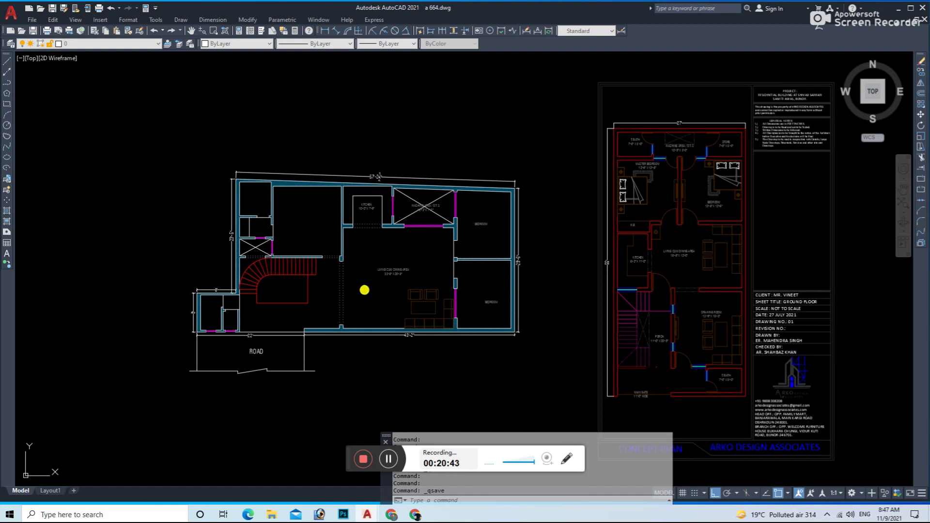
scroll(381, 297, "up", 1)
scroll(484, 271, "up", 3)
scroll(680, 153, "up", 2)
left_click(680, 153)
- Copy the MASTER BEDROOM label into the left plan's master bedroom
type("co")
key("Return")
left_click(681, 153)
scroll(701, 225, "down", 4)
scroll(357, 218, "up", 3)
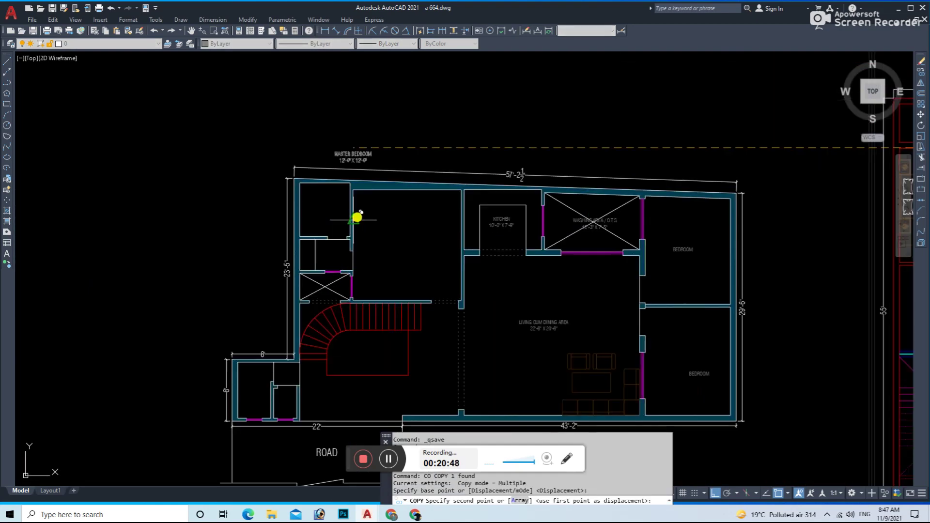
key("F8")
left_click(394, 241)
key("Escape")
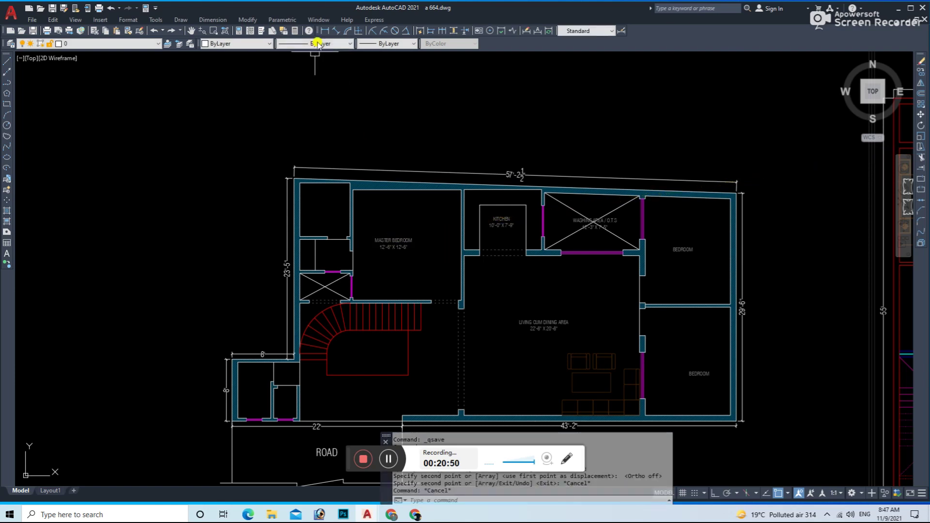
- Dimension the master bedroom with aligned 14' width and 14'-3½" depth
left_click(336, 30)
scroll(378, 217, "up", 4)
left_click(319, 207)
left_click(590, 206)
left_click(484, 214)
key("Return")
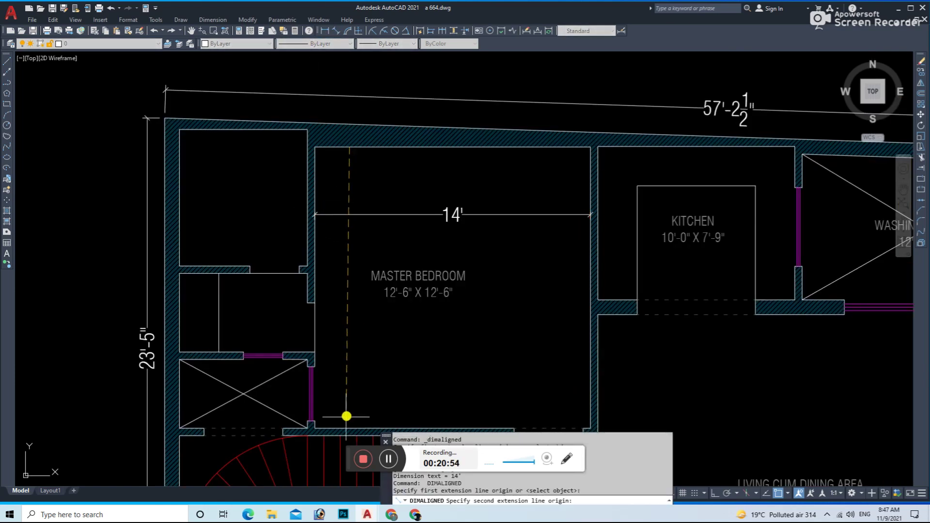
left_click(347, 416)
left_click(342, 401)
scroll(395, 291, "up", 4)
- Edit the MASTER BEDROOM label's size line to 14'-0" X 14'-3"
double_click(375, 285)
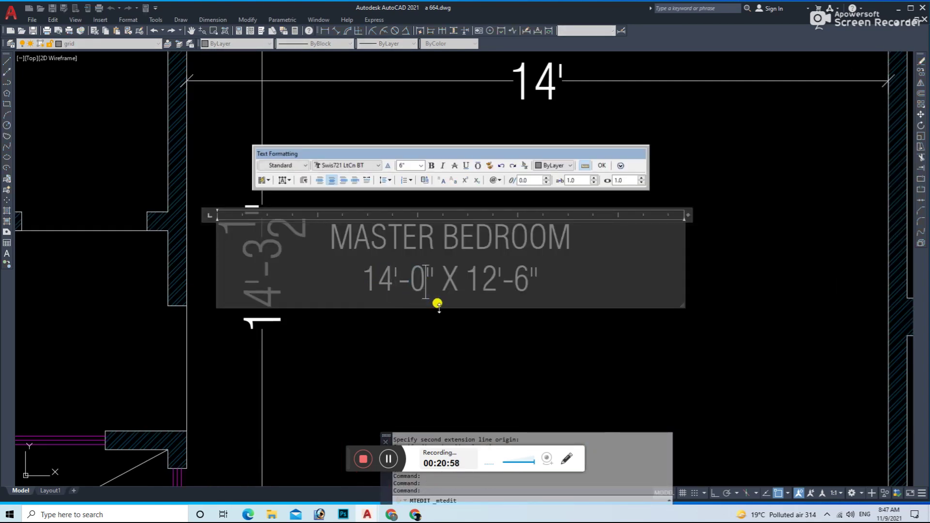
middle_click_drag(437, 304, 444, 345)
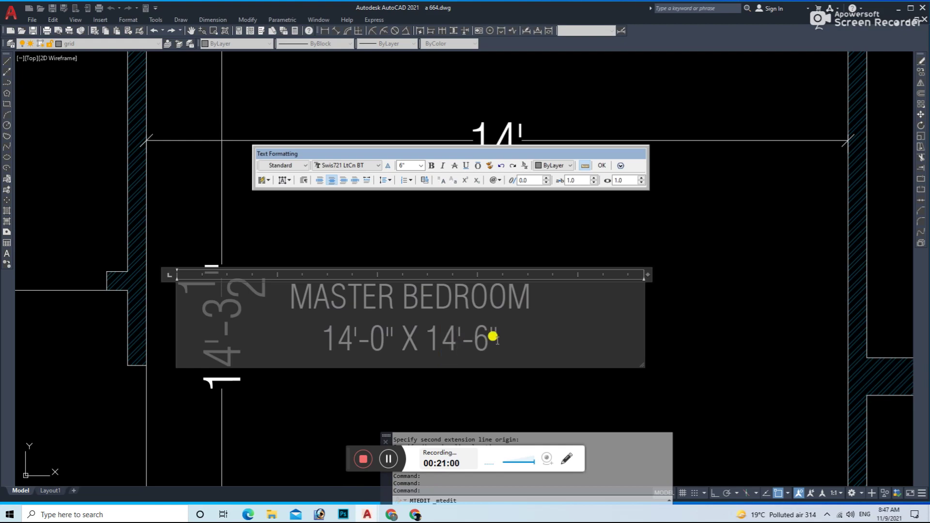
scroll(420, 365, "down", 5)
scroll(388, 297, "down", 3)
- Erase the two temporary bedroom dimensions
left_click(365, 317)
left_click(574, 340)
type("e")
key("Return")
scroll(643, 297, "up", 1)
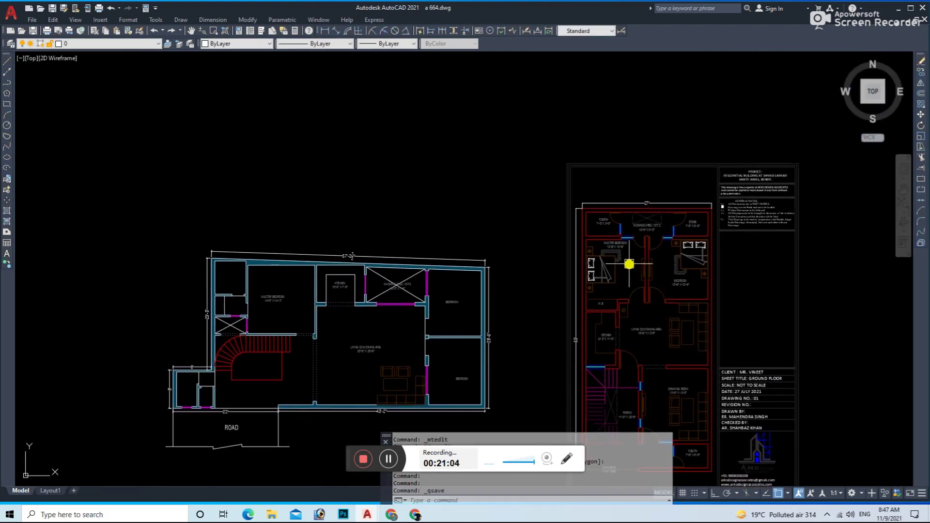
- Copy the double bed from the reference plan to a spot just above the left plan
scroll(612, 272, "up", 1)
key("ctrl+s")
left_click(595, 280)
type("co")
left_click(588, 295)
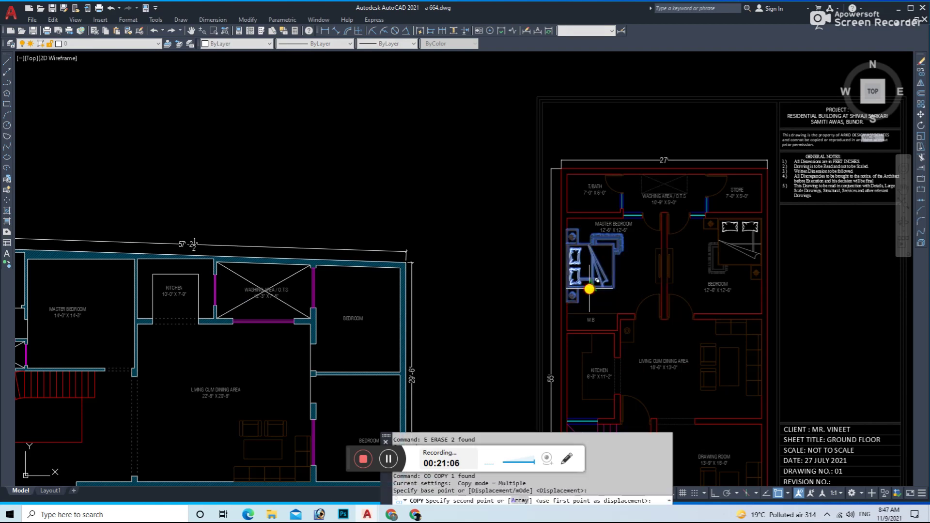
scroll(588, 295, "down", 5)
left_click(438, 225)
key("Escape")
- Rotate the copied bed 90° about its top-left corner with Ortho on
type("r")
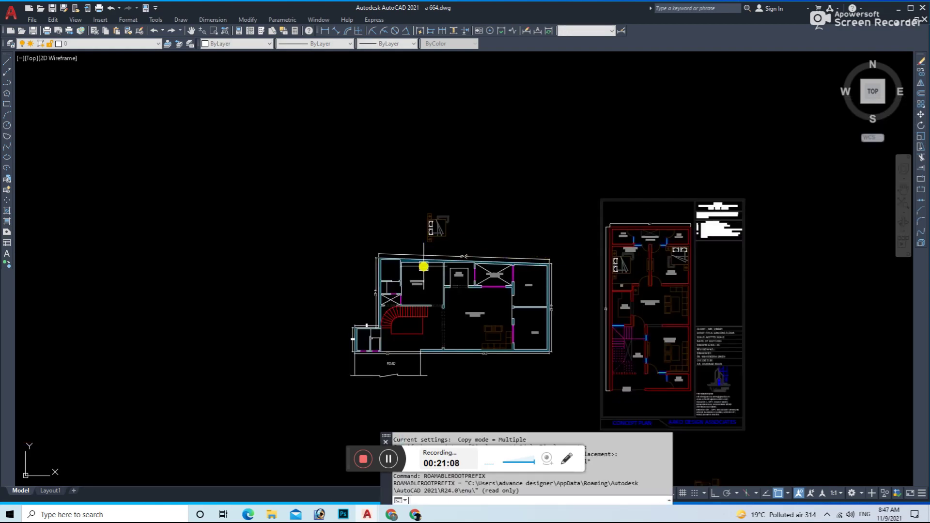
scroll(424, 266, "up", 3)
key("Return")
left_click(434, 190)
type("ro")
key("Return")
scroll(421, 194, "up", 1)
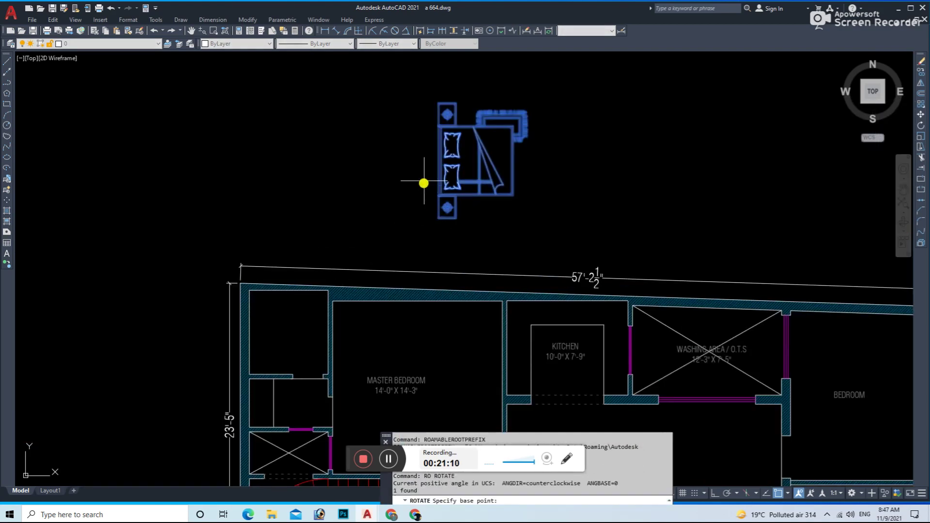
left_click(434, 155)
key("F8")
left_click(451, 274)
key("Escape")
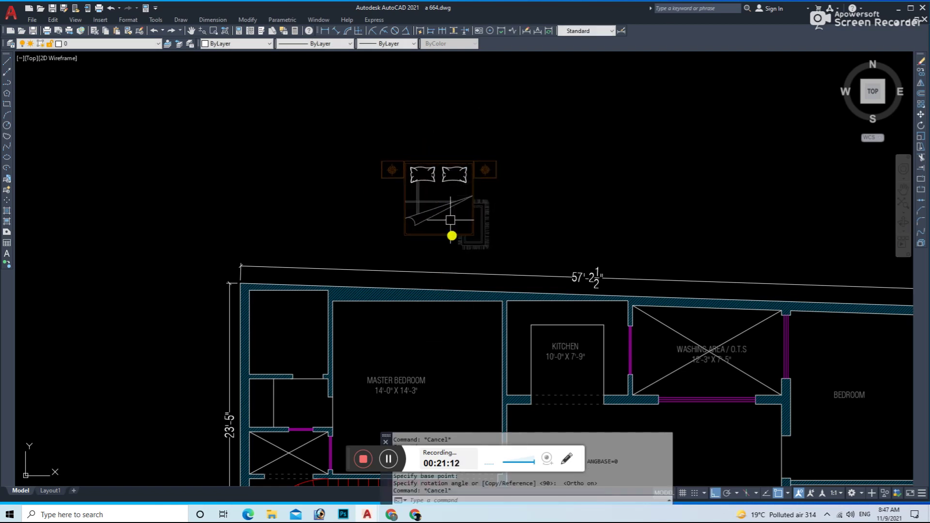
- Move the rotated bed so its headboard sits against the master bedroom's top wall
left_click(434, 233)
scroll(434, 155, "up", 2)
type("m")
key("Return")
left_click(445, 168)
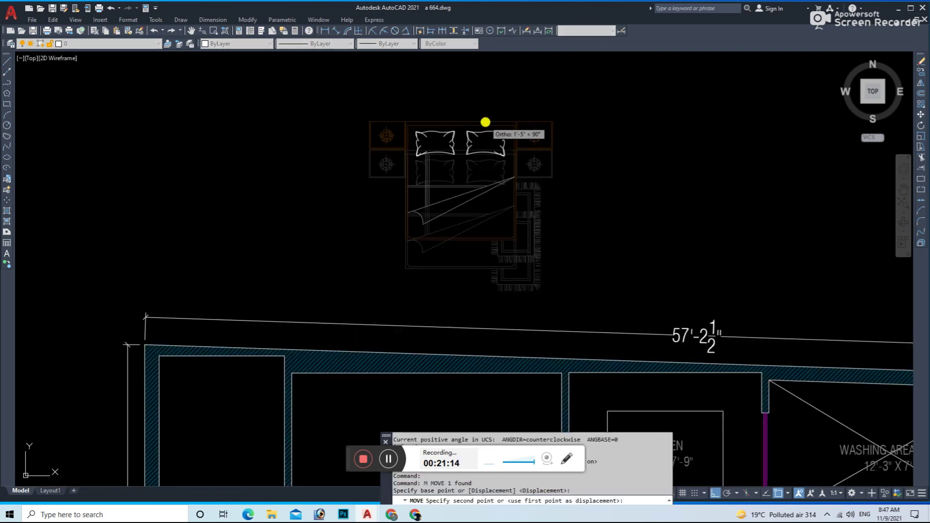
scroll(485, 122, "down", 2)
left_click(496, 212)
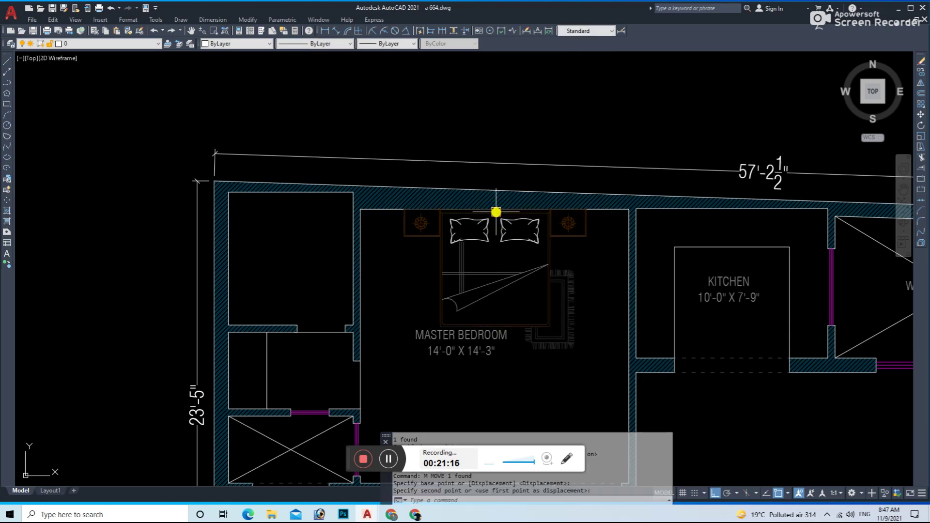
- Pan over the master bedroom to check the bed, then save the drawing
left_click(486, 357)
middle_click_drag(486, 357, 470, 304)
key("Escape")
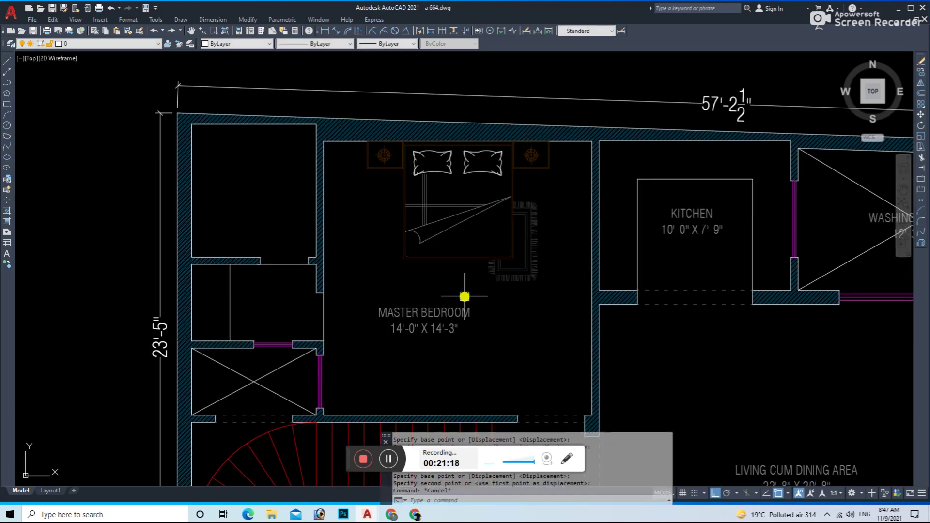
scroll(470, 304, "down", 3)
scroll(650, 242, "up", 1)
scroll(592, 230, "up", 3)
key("ctrl+s")
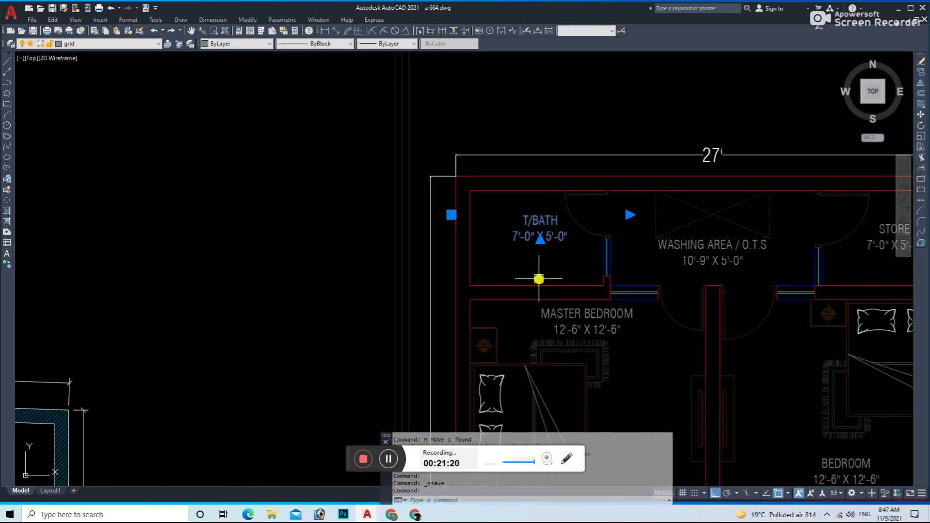
- Copy the T/BATH label into the left plan's top-left room
type("co")
key("Return")
left_click(539, 279)
scroll(539, 278, "down", 3)
scroll(359, 267, "down", 2)
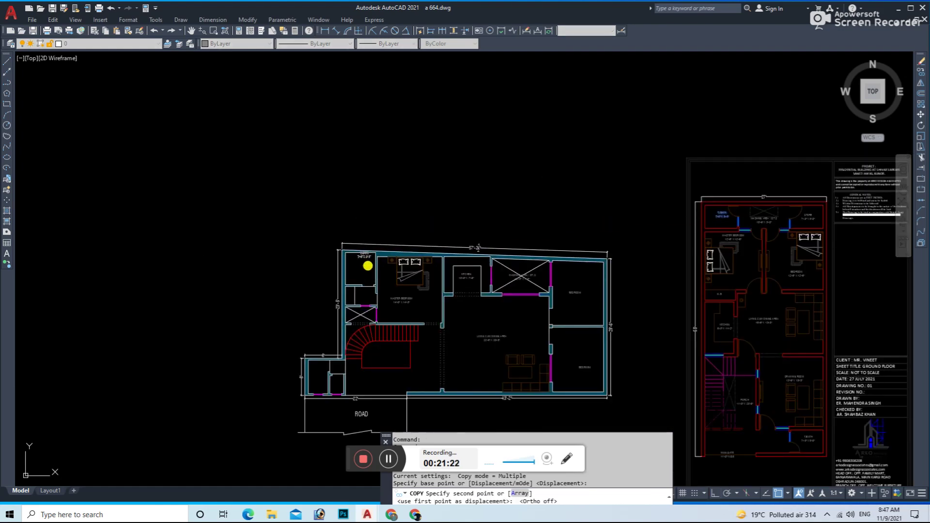
scroll(363, 262, "up", 3)
key("F8")
left_click(296, 294)
key("Escape")
- Add aligned dimensions measuring the room at 6'-6" wide and 6'-11 1/2" high
left_click(337, 34)
key("Return")
scroll(328, 183, "up", 4)
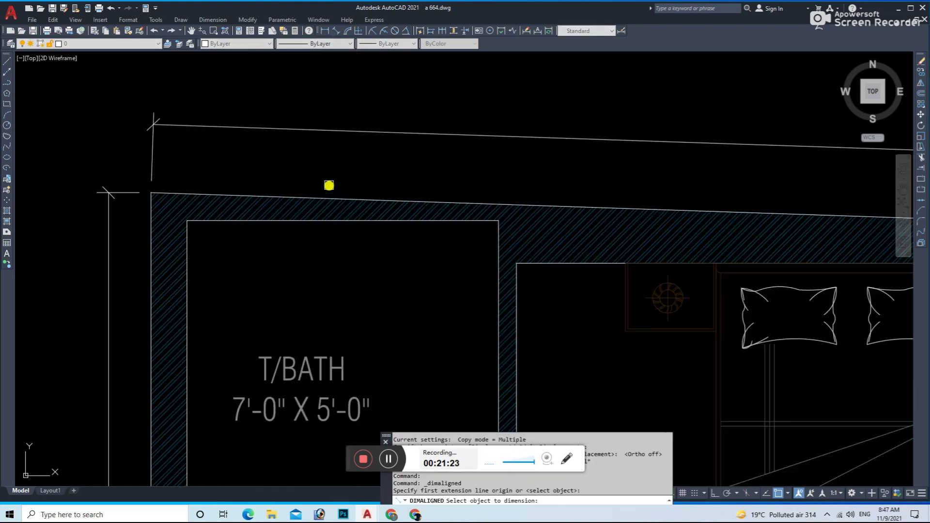
left_click(314, 224)
left_click(314, 245)
key("Return")
key("Return")
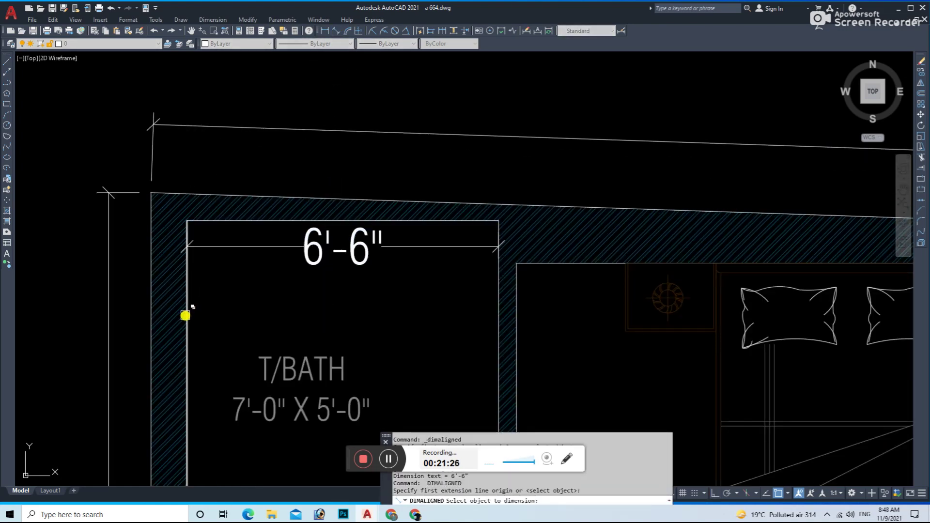
left_click(187, 311)
scroll(193, 305, "up", 4)
scroll(251, 262, "down", 4)
left_click(268, 262)
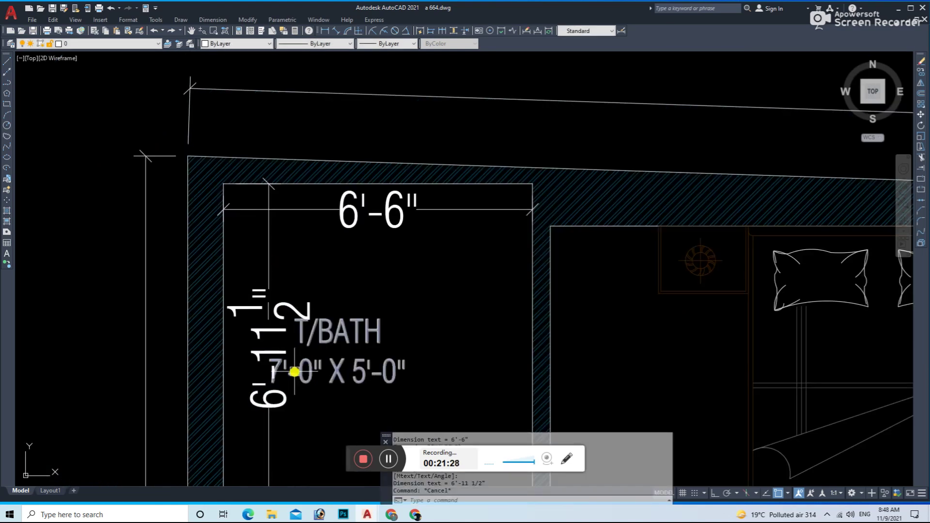
- Edit the label's size text to 6'-6" X 6'-11"
double_click(278, 369)
double_click(250, 356)
type("6'-")
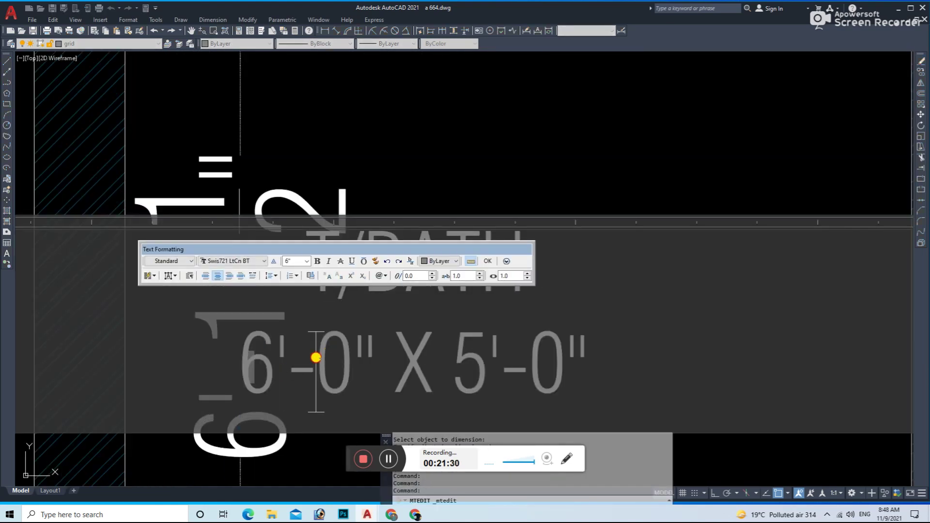
type("6")
scroll(336, 364, "down", 2)
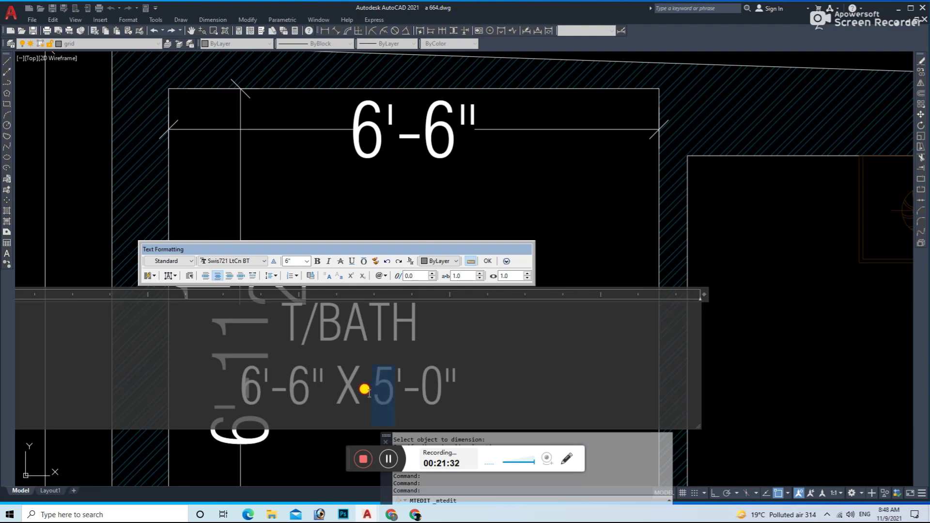
type("11")
key("Escape")
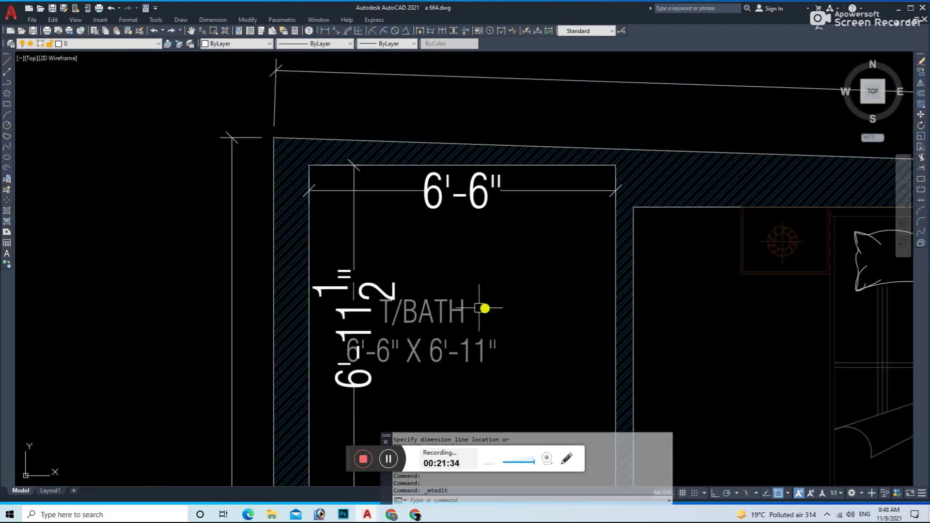
key("Escape")
- Save the drawing and zoom around the plan
scroll(371, 180, "down", 1)
scroll(343, 211, "down", 2)
scroll(440, 322, "down", 2)
scroll(536, 291, "down", 2)
key("ctrl+s")
scroll(565, 311, "up", 2)
scroll(623, 326, "up", 2)
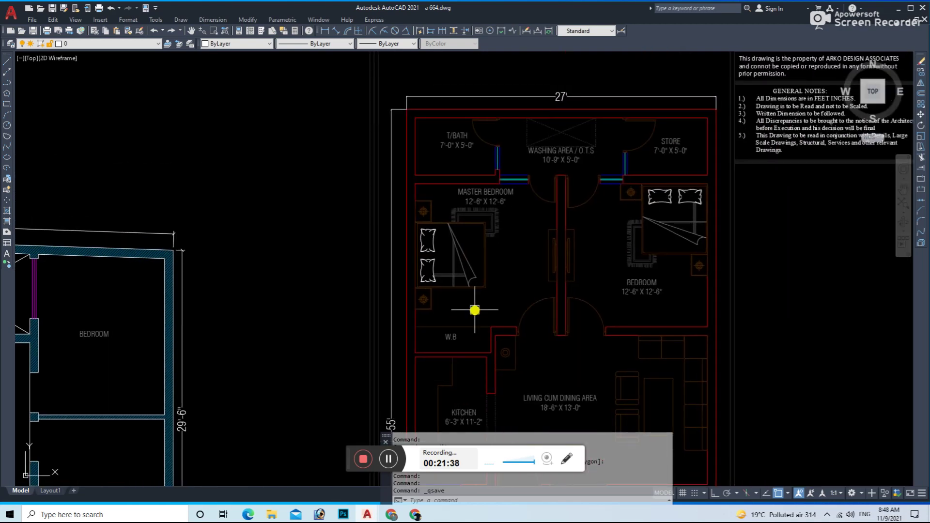
scroll(475, 310, "down", 2)
scroll(281, 272, "up", 3)
scroll(104, 268, "up", 1)
scroll(196, 261, "up", 2)
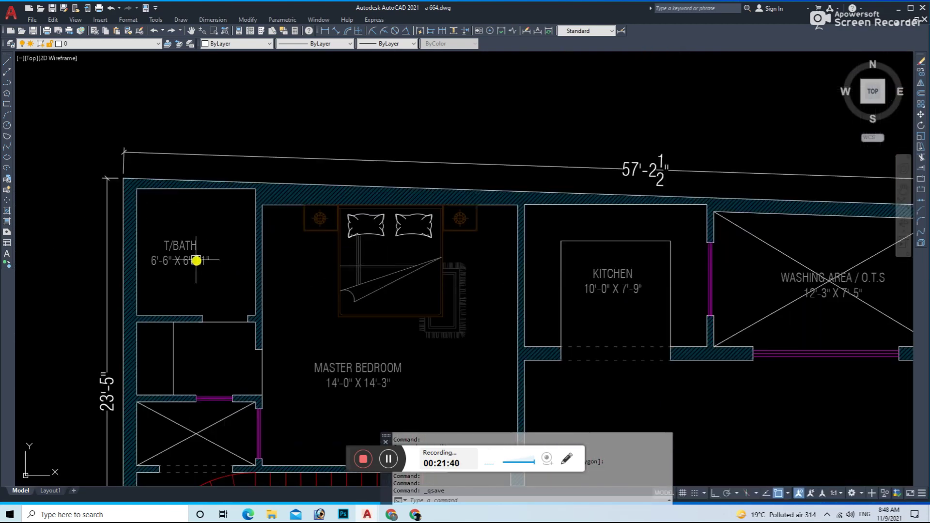
- Copy the T/BATH label into the room below and rename it DRESS
type("co")
key("Return")
left_click(188, 293)
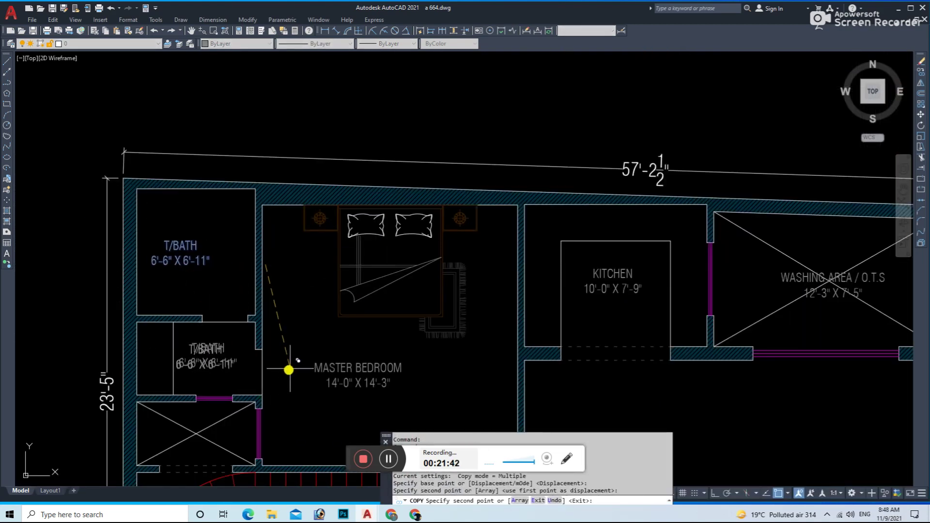
left_click(207, 350)
key("Escape")
double_click(208, 350)
scroll(222, 347, "up", 2)
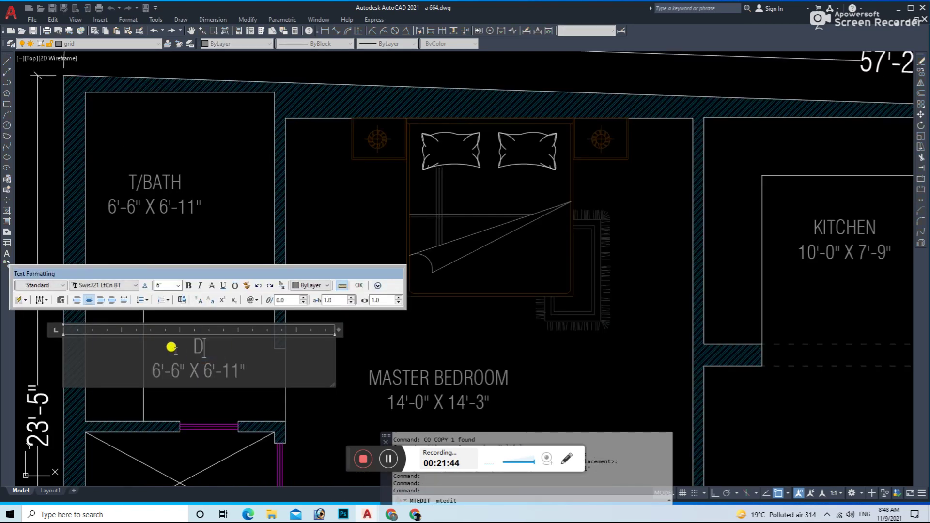
left_click(168, 443)
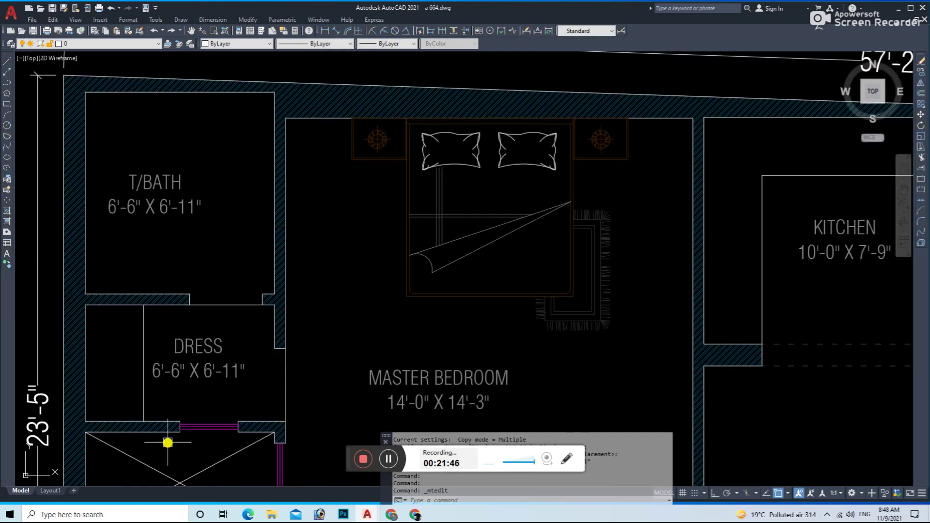
- Dimension the dress room: 6'-6" width and 4' depth
left_click(351, 31)
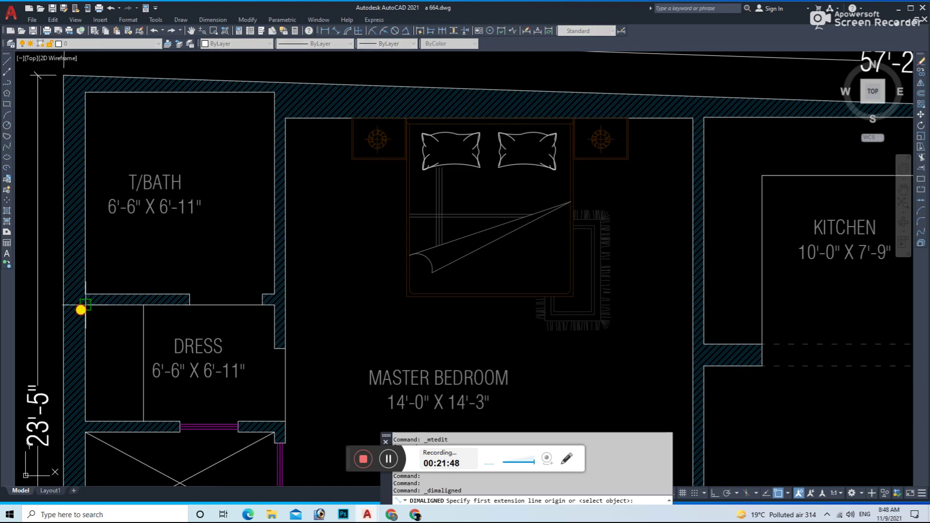
left_click(280, 306)
left_click(257, 274)
key("Return")
key("Return")
left_click(87, 328)
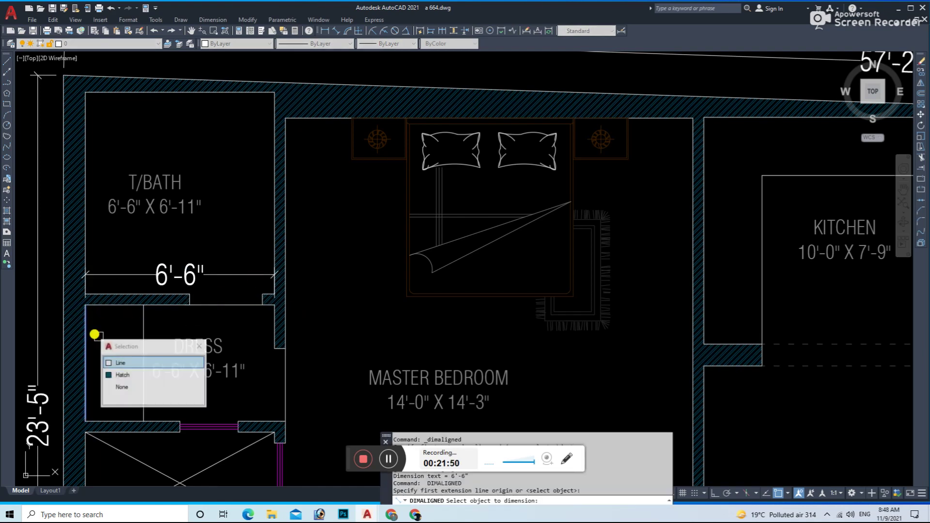
left_click(122, 362)
scroll(154, 372, "up", 2)
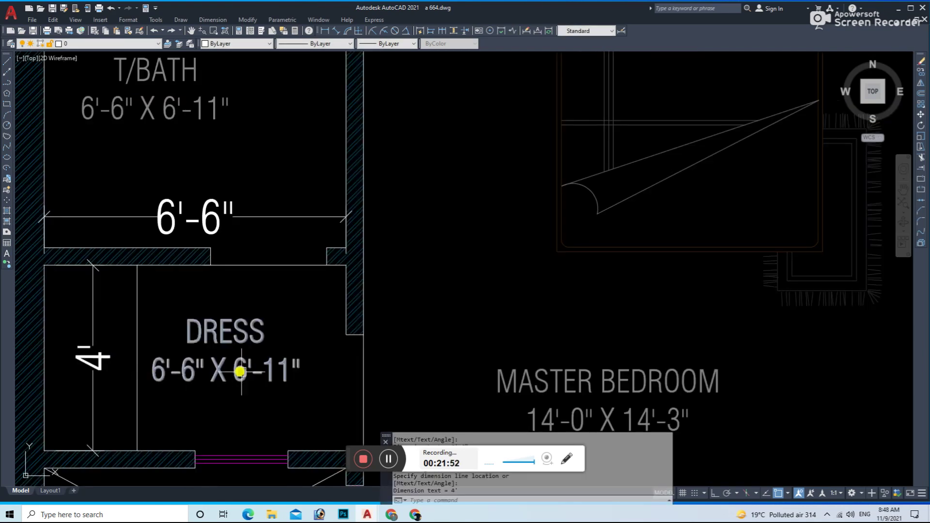
- Change the DRESS size to 6'-6" X 4'-0", erase the 4' dimension, and save
double_click(233, 372)
type("4")
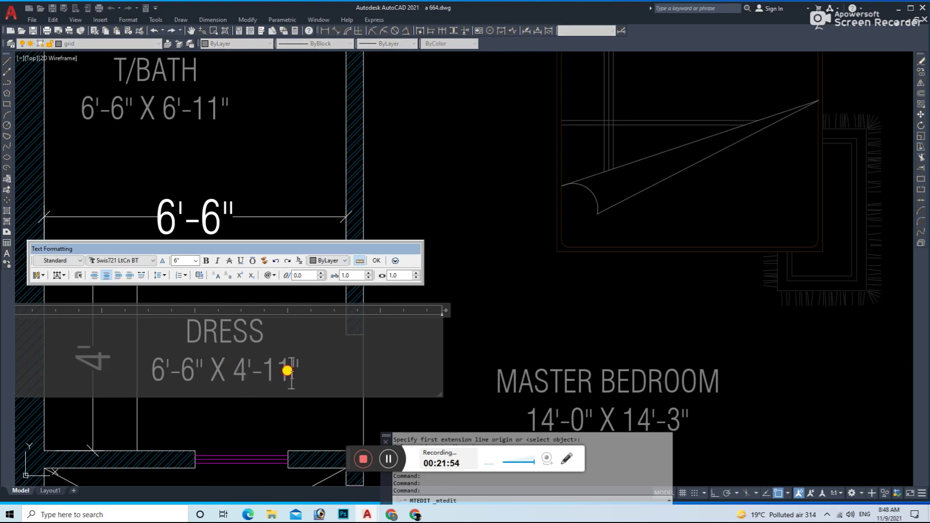
type("0")
key("Escape")
left_click(88, 358)
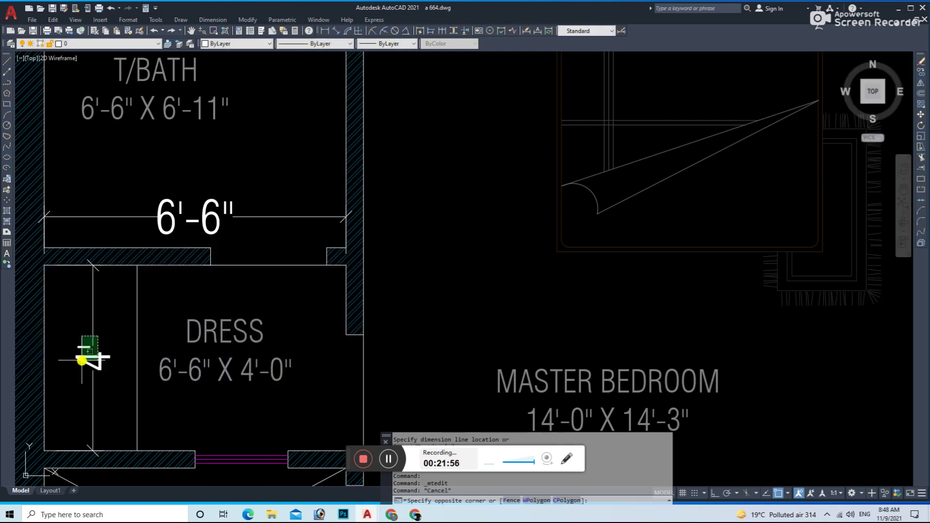
key("e")
key("Return")
key("ctrl+s")
scroll(276, 308, "down", 3)
- Copy the WASHING AREA label into the crossed shaft below DRESS and rename it O.T.S
scroll(420, 303, "down", 2)
scroll(361, 273, "up", 4)
scroll(361, 273, "down", 5)
scroll(444, 303, "up", 3)
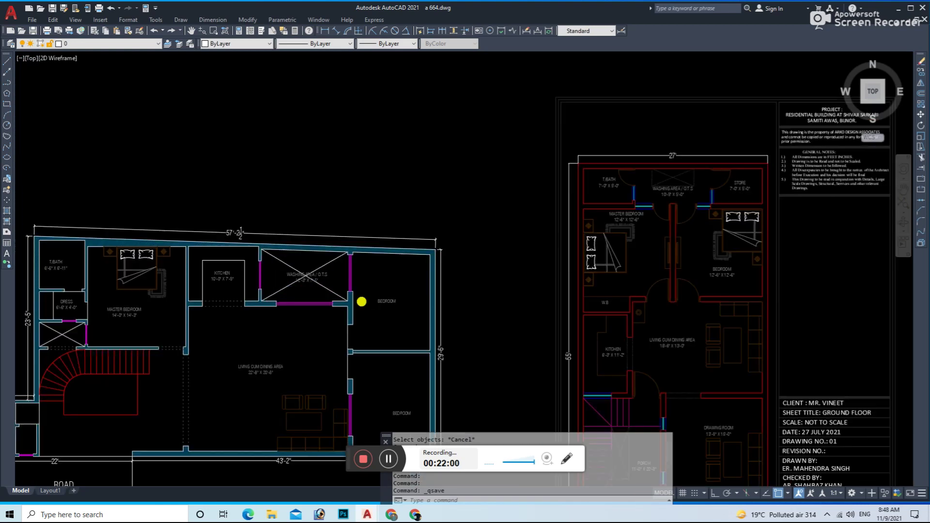
scroll(299, 258, "up", 2)
type("co")
key("Return")
left_click(295, 271)
scroll(384, 228, "down", 3)
scroll(187, 270, "down", 2)
scroll(202, 296, "up", 8)
left_click(202, 295)
key("Escape")
double_click(200, 264)
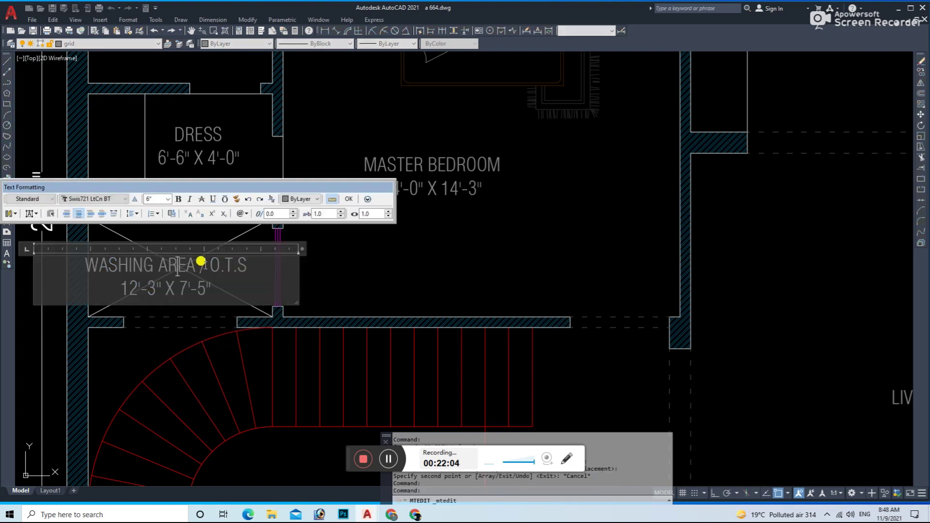
left_click(101, 348)
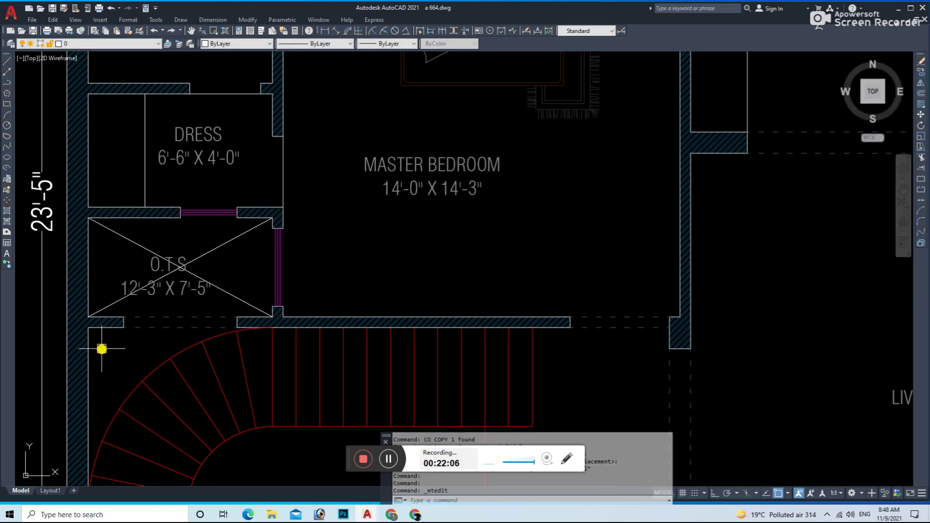
- Add aligned dimensions of the shaft: 6'-6" wide and 3'-6" deep
scroll(134, 214, "up", 2)
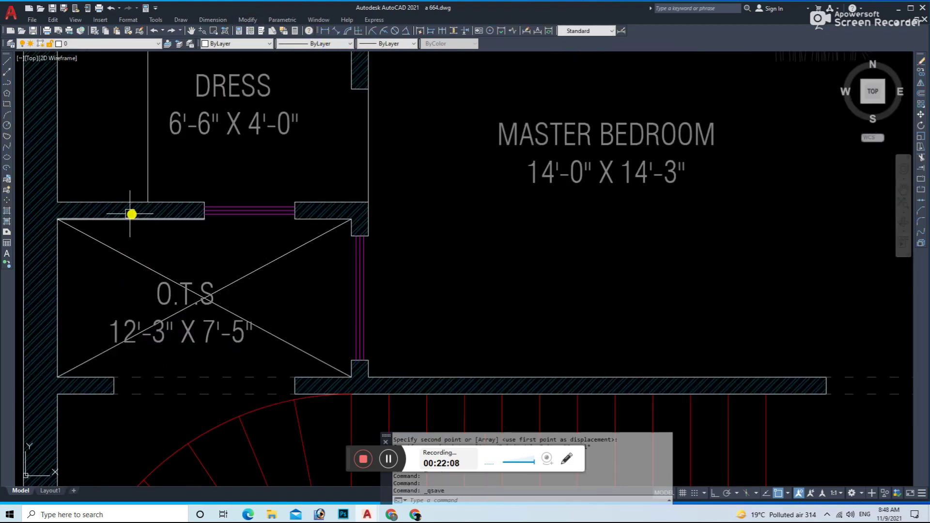
left_click(336, 30)
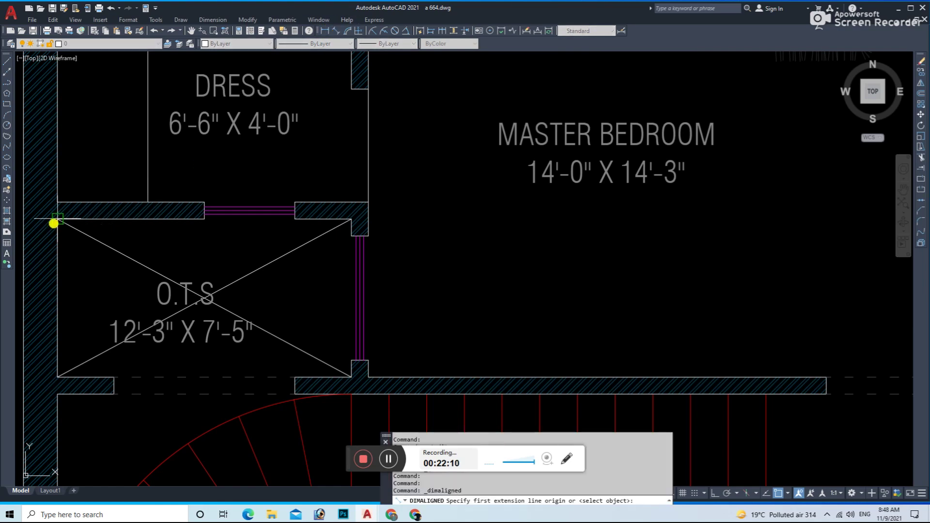
left_click(348, 220)
left_click(311, 186)
key("Return")
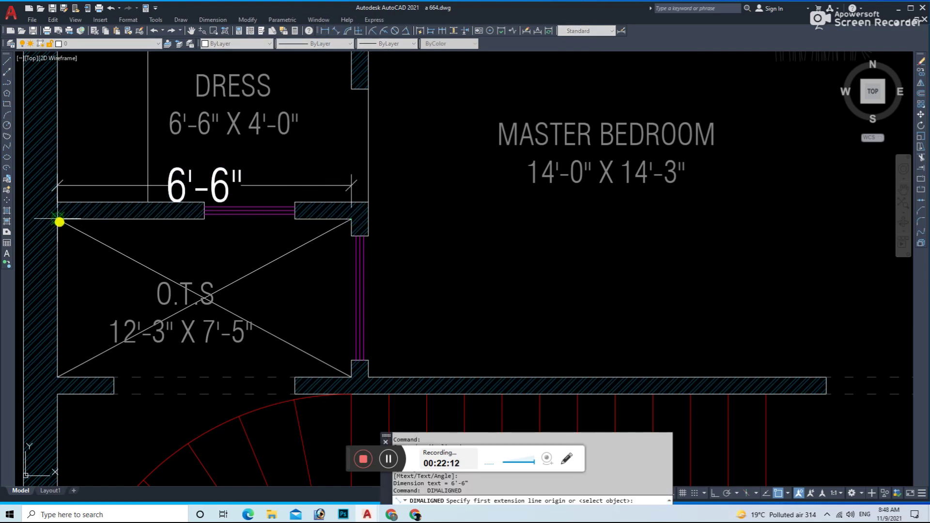
left_click(62, 354)
- Set the O.T.S size to 6'-6" X 3'-6", erase both dimensions, and save
double_click(128, 333)
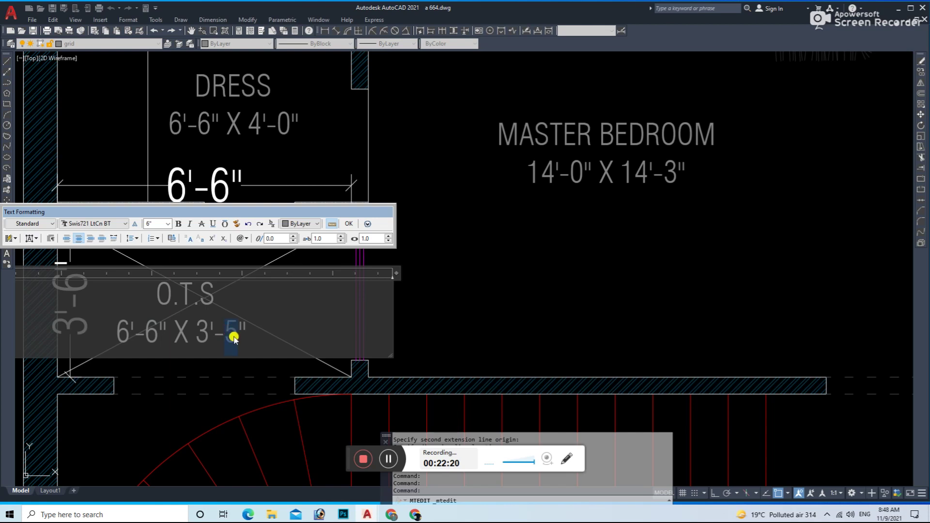
type("6")
left_click(222, 380)
left_click(63, 314)
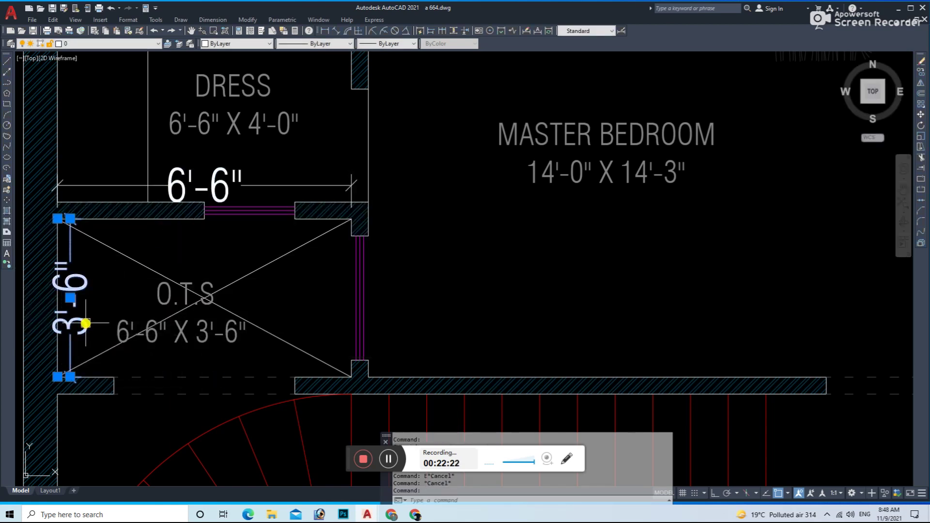
key("e")
key("Return")
left_click(202, 184)
key("e")
key("Return")
key("ctrl+s")
- Move the O.T.S label to the centre of the shaft
left_click(206, 324)
key("m")
key("Return")
left_click(511, 267)
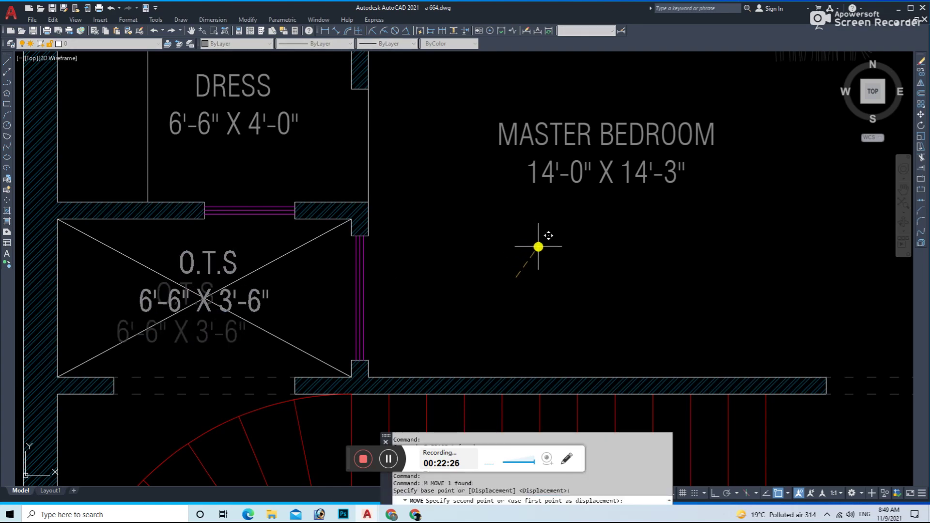
left_click(542, 248)
key("Escape")
scroll(541, 248, "down", 3)
scroll(394, 245, "up", 4)
left_click(395, 264)
- Copy the O.T.S label below the shaft over the stair and change its text to ARCH
type("co")
key("Return")
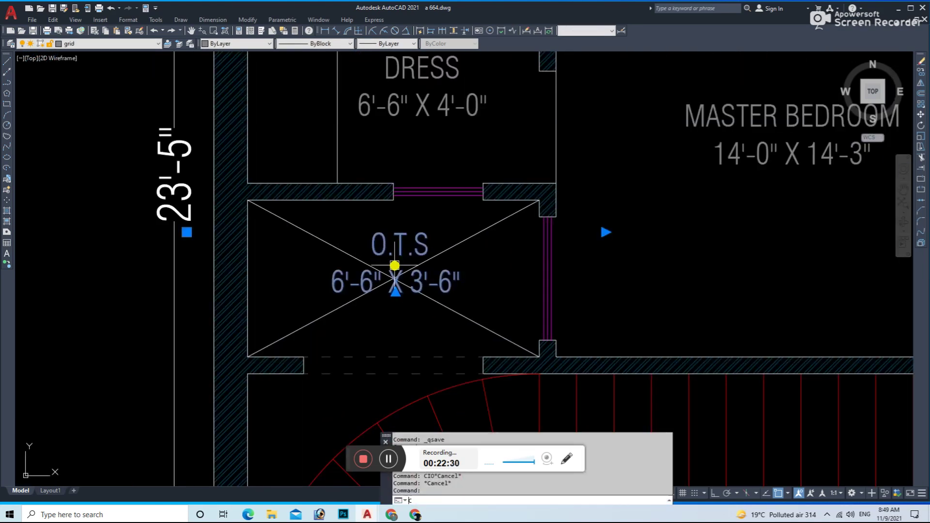
left_click(403, 282)
scroll(472, 261, "down", 3)
scroll(473, 261, "up", 3)
left_click(401, 291)
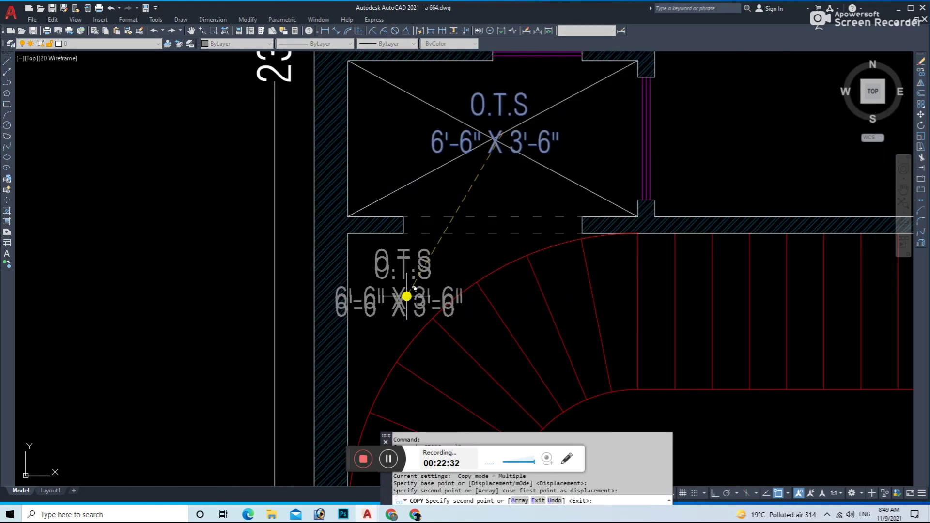
key("Escape")
double_click(397, 297)
type("ARCH")
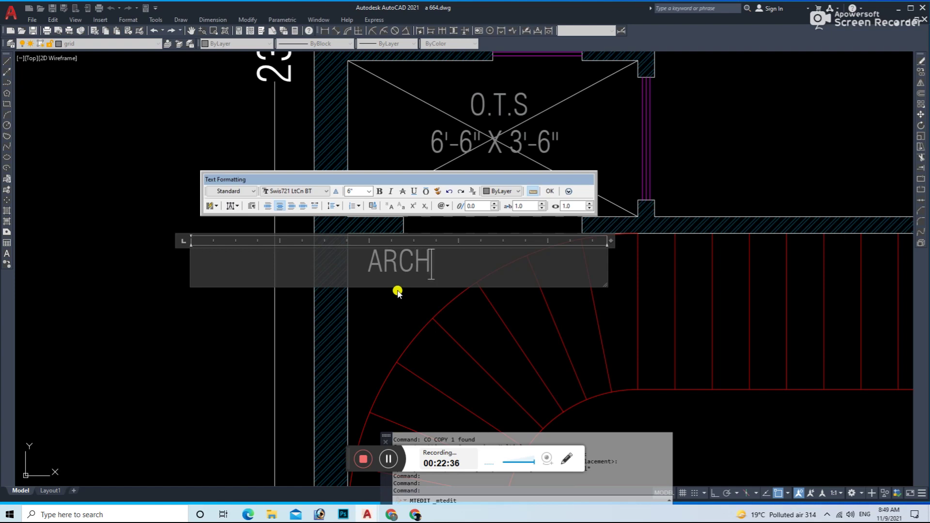
left_click(401, 282)
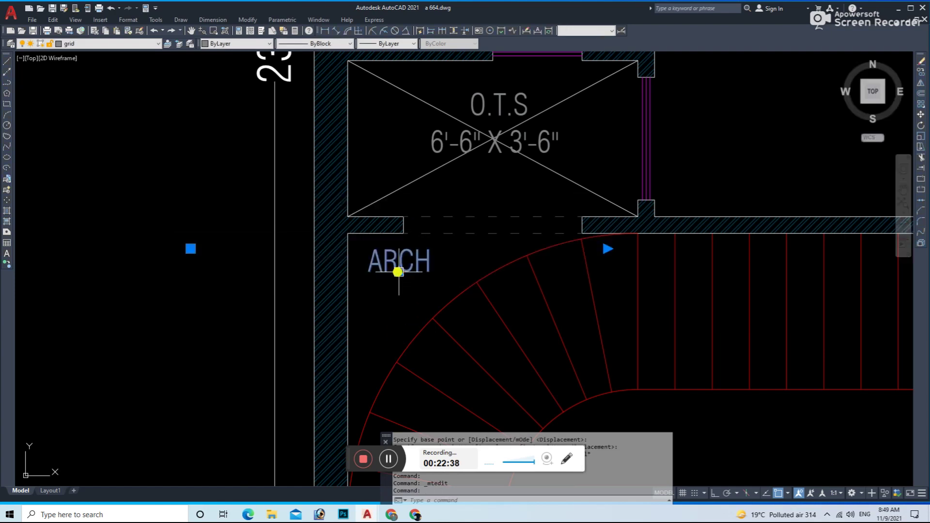
- Shrink the ARCH label, move it inside the arch opening, and save
type("sc")
key("Return")
left_click(401, 267)
type(".")
key("Return")
left_click(400, 265)
type("m")
key("Return")
scroll(618, 260, "up", 4)
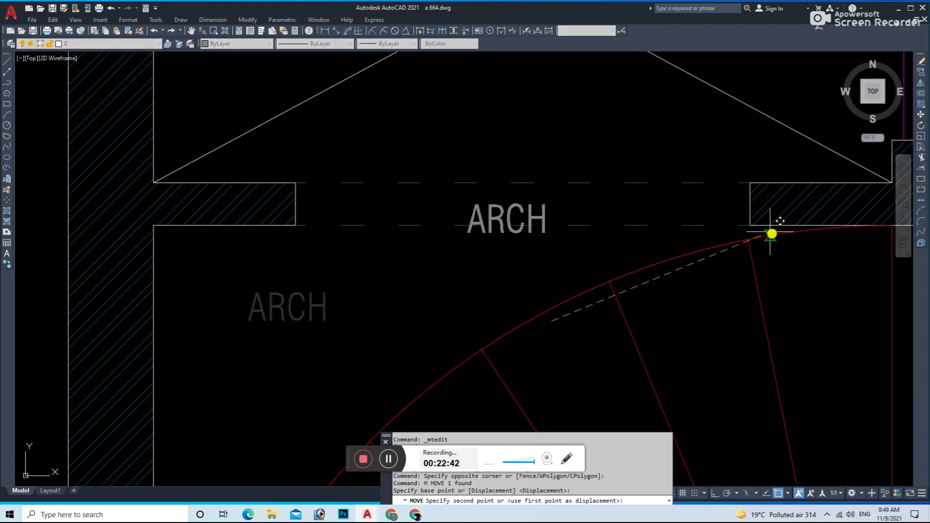
left_click(748, 216)
key("ctrl+s")
- Enlarge the ARCH label by a factor of 1.2 from a base point on the text, then save
scroll(636, 292, "down", 4)
scroll(538, 305, "down", 5)
scroll(376, 318, "up", 10)
scroll(389, 343, "up", 2)
left_click(388, 343)
type("c")
key("Return")
left_click(383, 363)
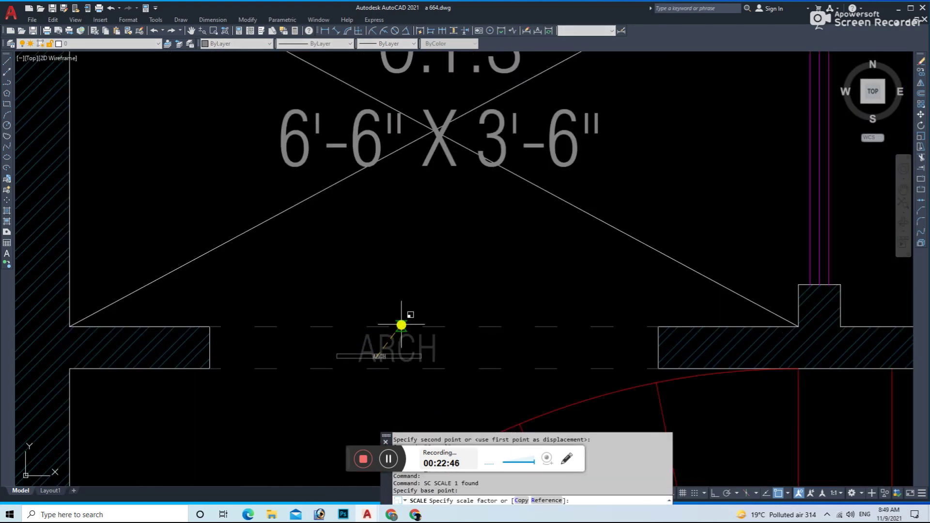
key("Return")
key("ctrl+s")
scroll(436, 326, "down", 5)
scroll(562, 334, "down", 2)
scroll(292, 276, "down", 1)
scroll(421, 316, "down", 5)
scroll(392, 326, "up", 1)
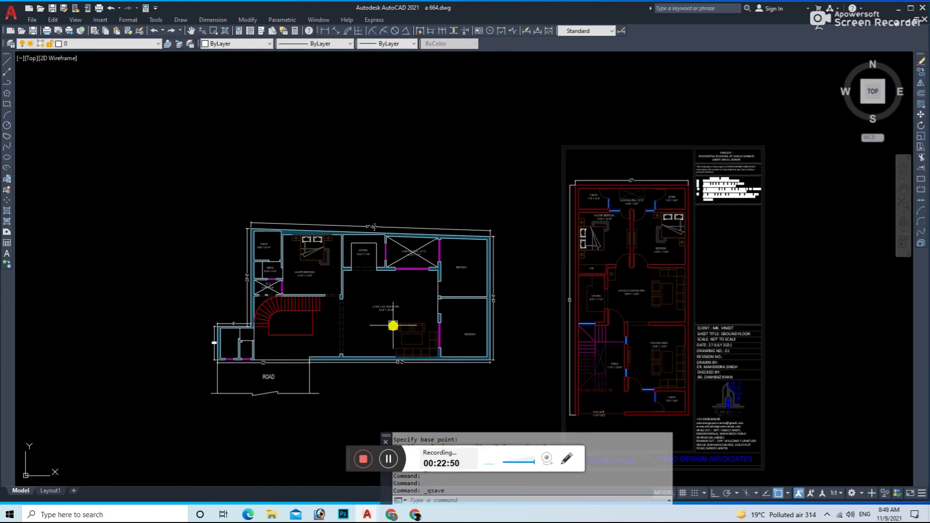
- Copy the living-area label below the stair and edit its text to LOBBY
scroll(350, 323, "up", 7)
left_click(373, 301)
type("co")
key("Return")
left_click(362, 329)
scroll(460, 306, "down", 4)
scroll(302, 371, "up", 3)
left_click(270, 319)
key("Escape")
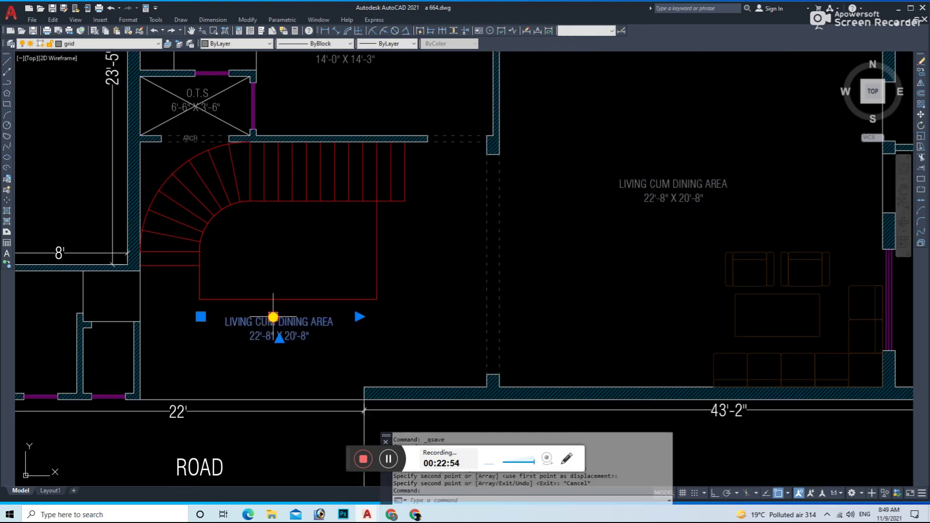
double_click(270, 318)
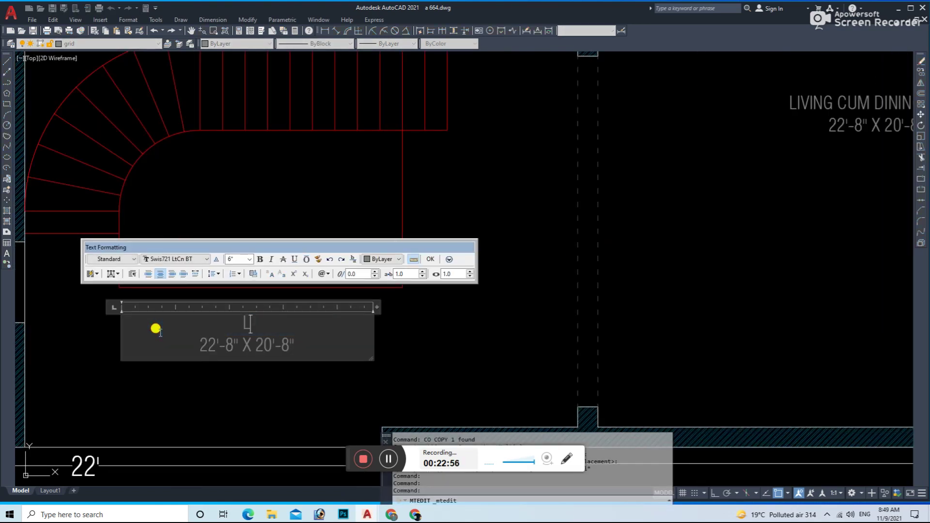
type("LOBBY")
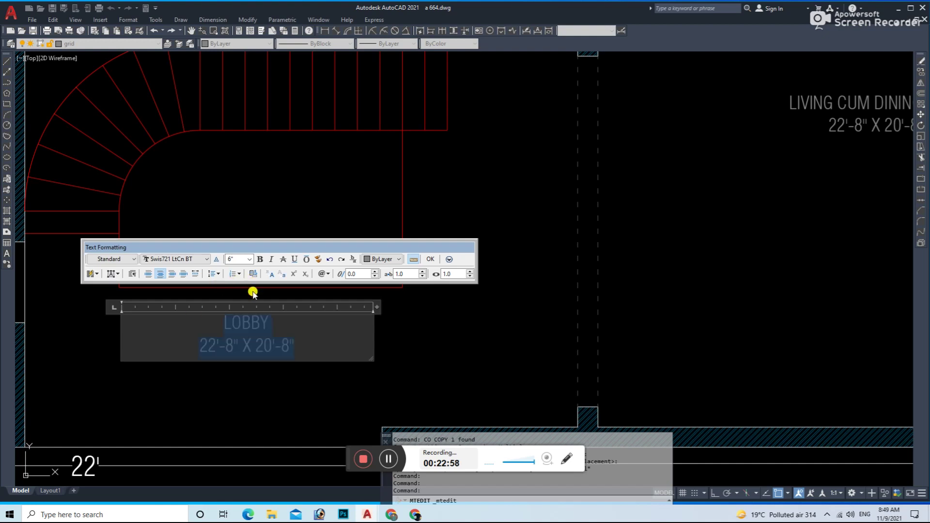
left_click(222, 382)
left_click(245, 317)
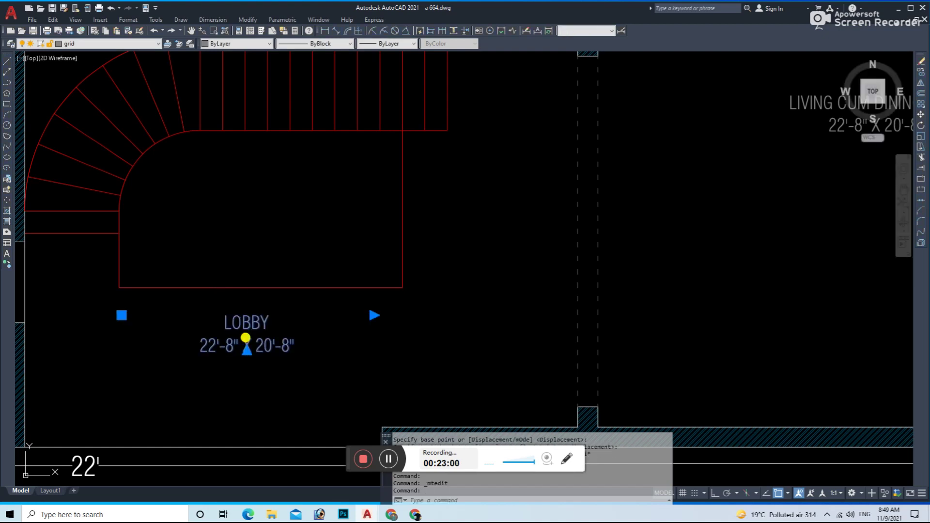
key("Escape")
scroll(296, 388, "down", 4)
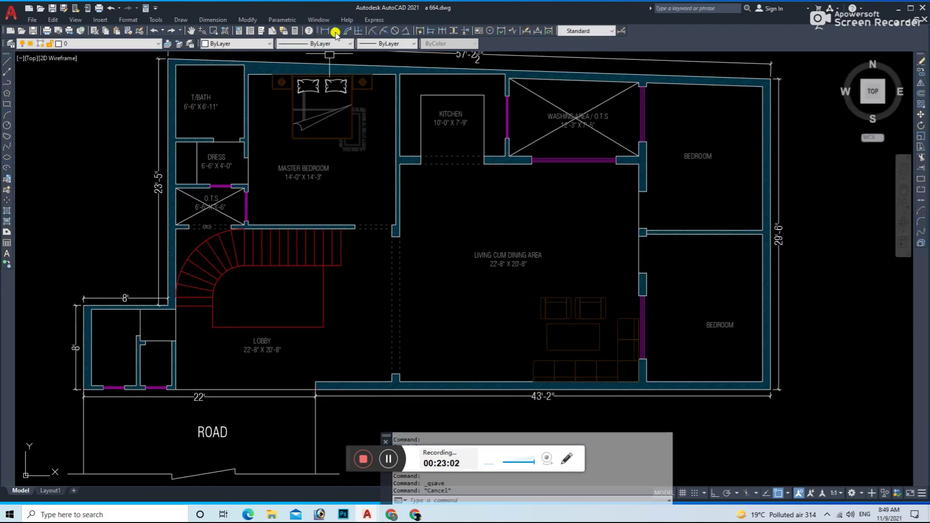
- Measure the lobby with aligned dimensions: 14'-6" deep and 20'-6" wide
left_click(335, 30)
scroll(374, 232, "up", 3)
left_click(369, 218)
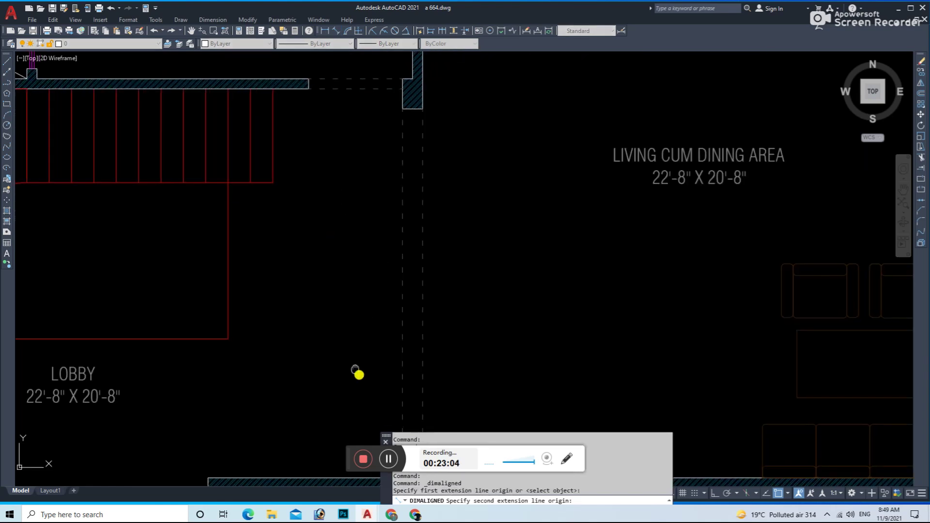
middle_click_drag(366, 378, 333, 198)
left_click(329, 306)
left_click(335, 267)
key("Return")
scroll(211, 297, "down", 3)
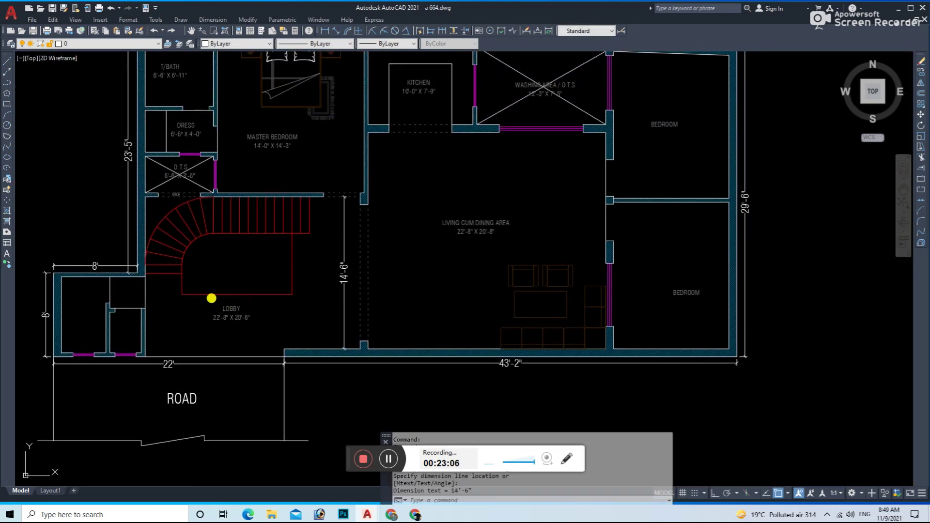
scroll(211, 297, "up", 3)
left_click(83, 291)
left_click(627, 290)
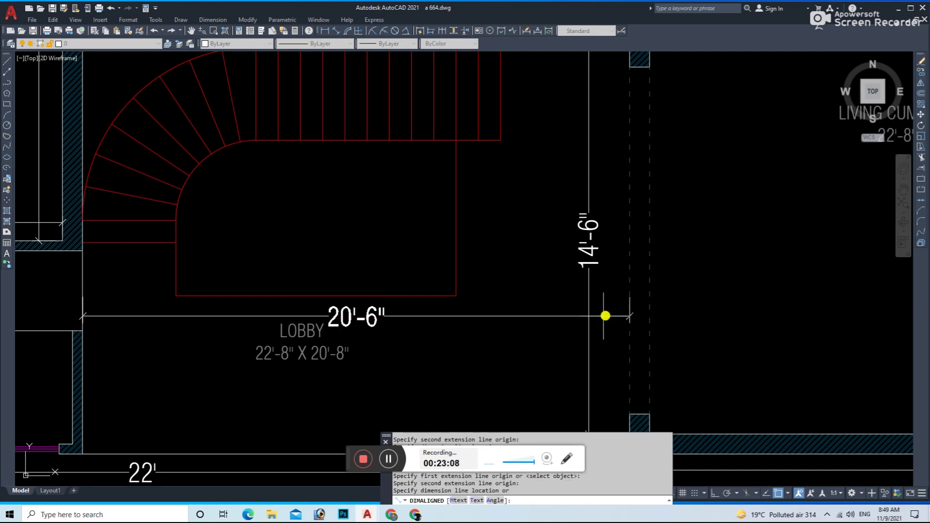
left_click(605, 313)
- Change the LOBBY label's size text to 20'-6" X 14'-6"
double_click(253, 353)
left_click_drag(266, 353, 257, 366)
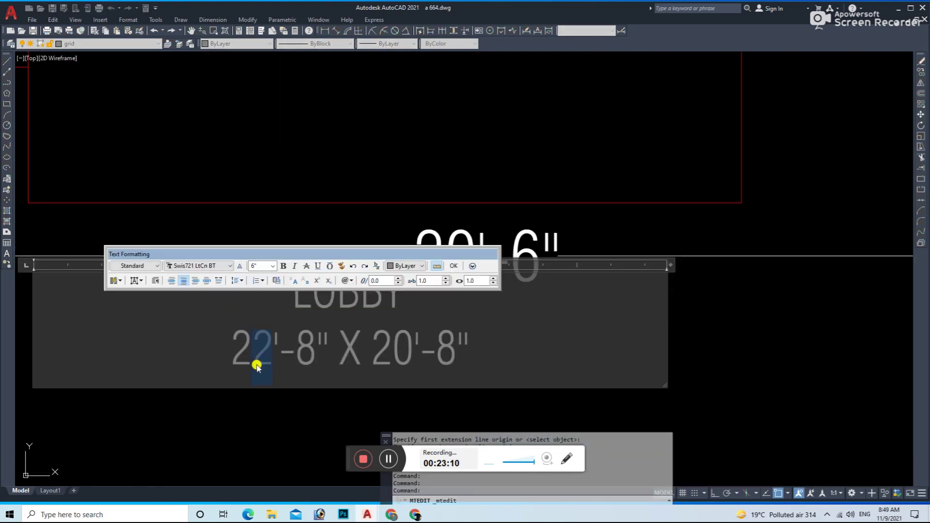
type("0")
middle_click_drag(311, 349, 301, 405)
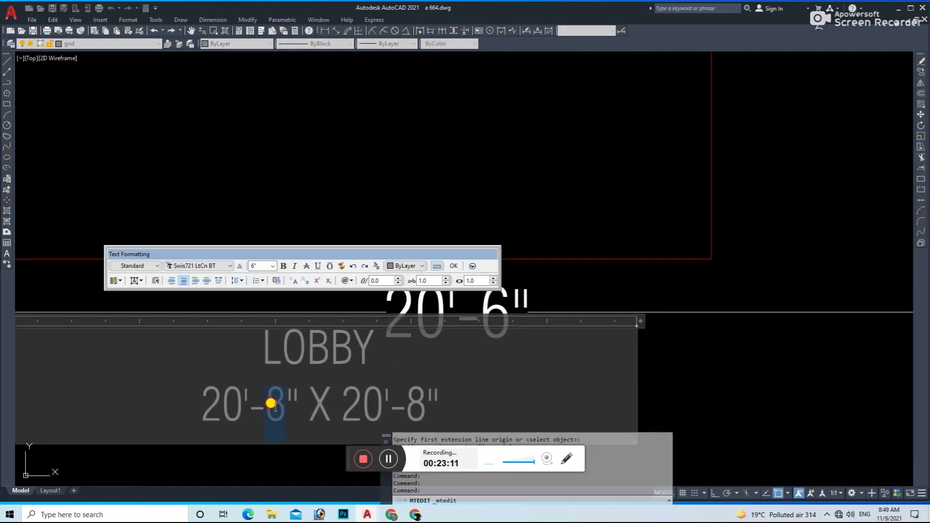
type("6")
scroll(363, 354, "down", 1)
scroll(348, 362, "up", 1)
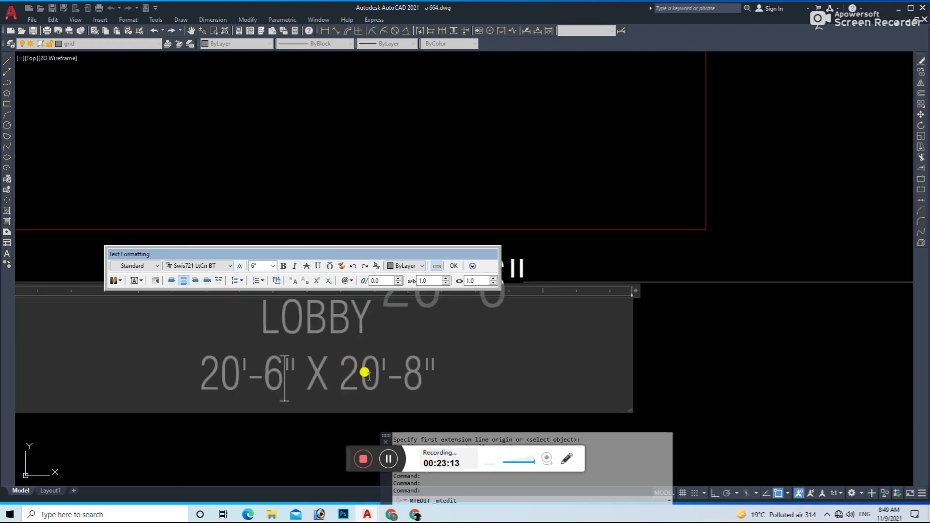
type("1")
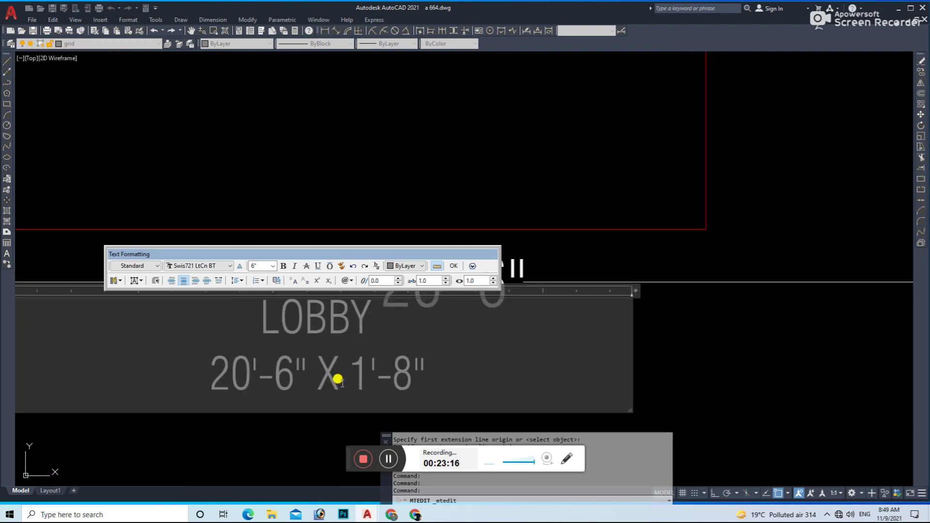
type("4")
scroll(426, 380, "down", 1)
scroll(311, 376, "up", 1)
scroll(303, 399, "up", 1)
double_click(275, 396)
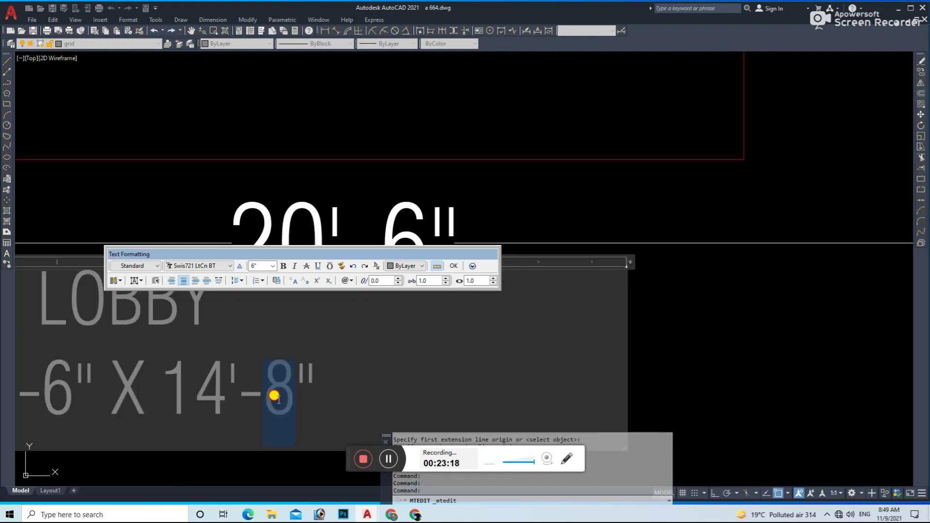
type("6")
scroll(576, 347, "down", 3)
- Erase the two temporary lobby dimensions and move the LOBBY label further right in the room
left_click_drag(708, 310, 671, 362)
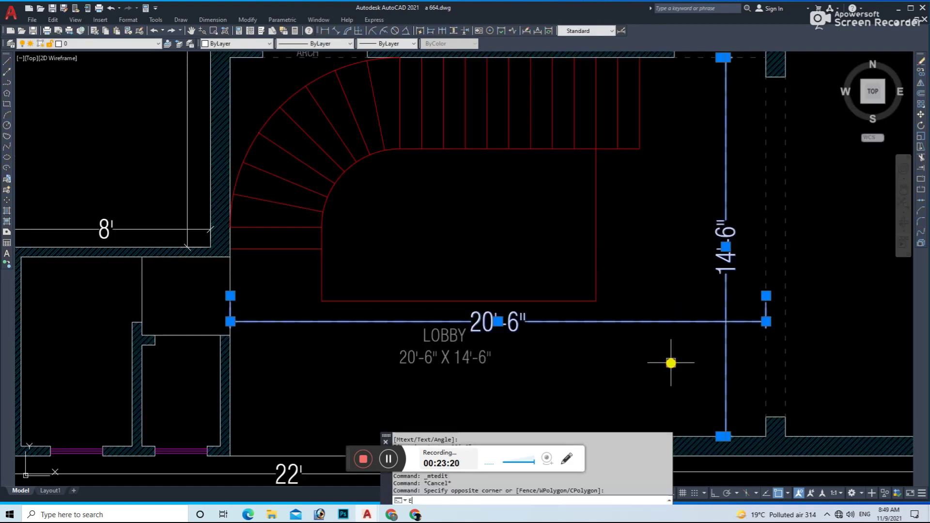
key("Delete")
left_click(481, 357)
type("m")
key("Return")
left_click(576, 359)
left_click(750, 355)
left_click(625, 355)
type("co")
key("Return")
- Place a copy of the LOBBY label inside the stair rectangle, rename it D.HEIGHT, and save
left_click(473, 249)
key("Return")
double_click(465, 238)
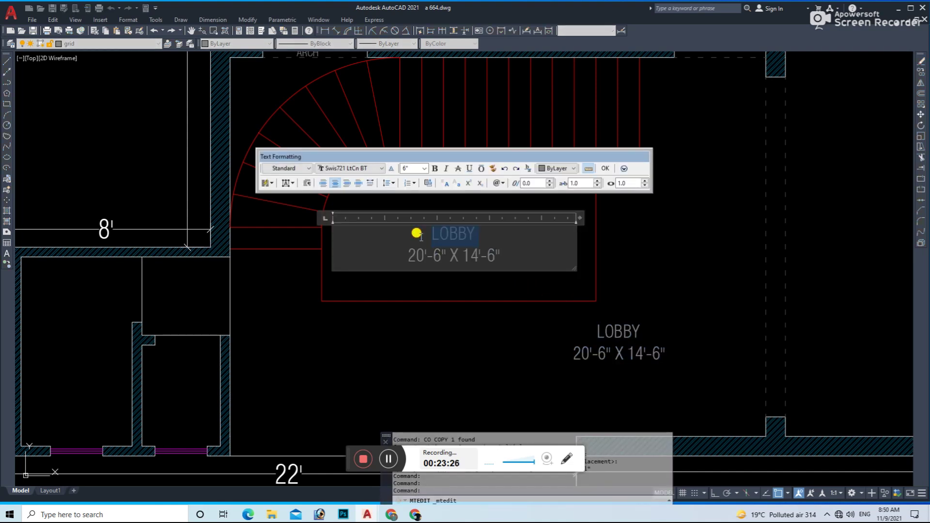
type("D.H")
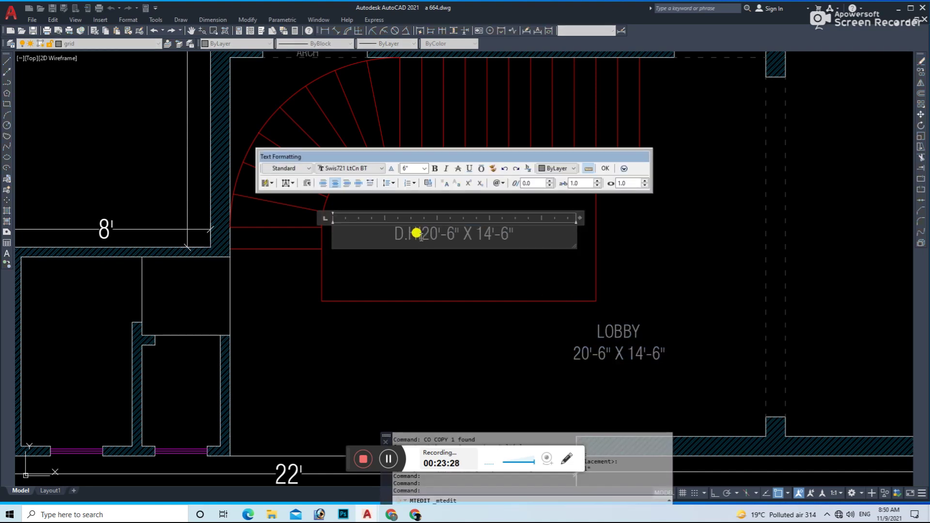
type("EIGHT")
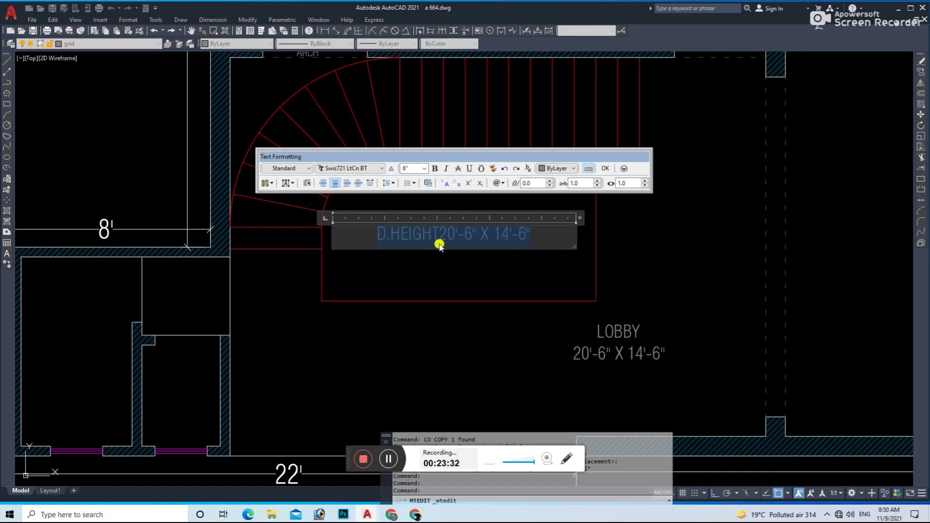
key("Return")
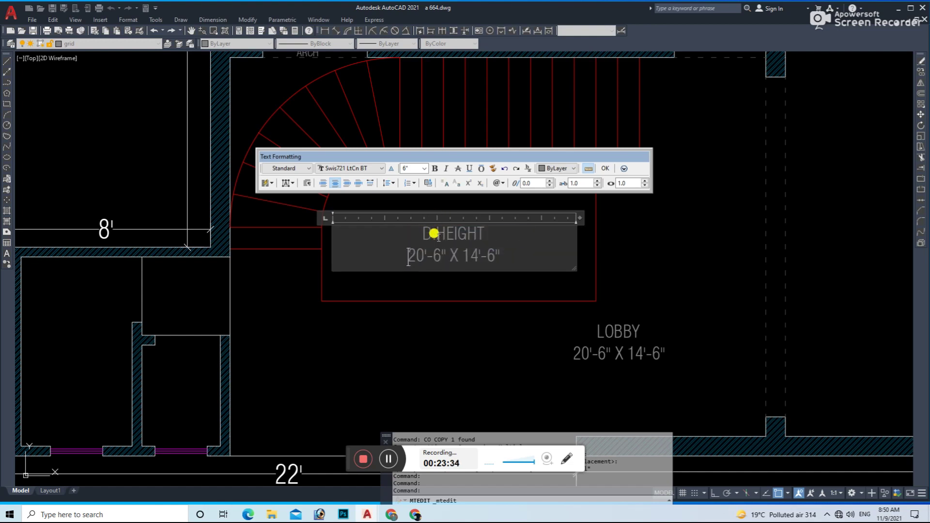
key("ctrl+s")
key("Escape")
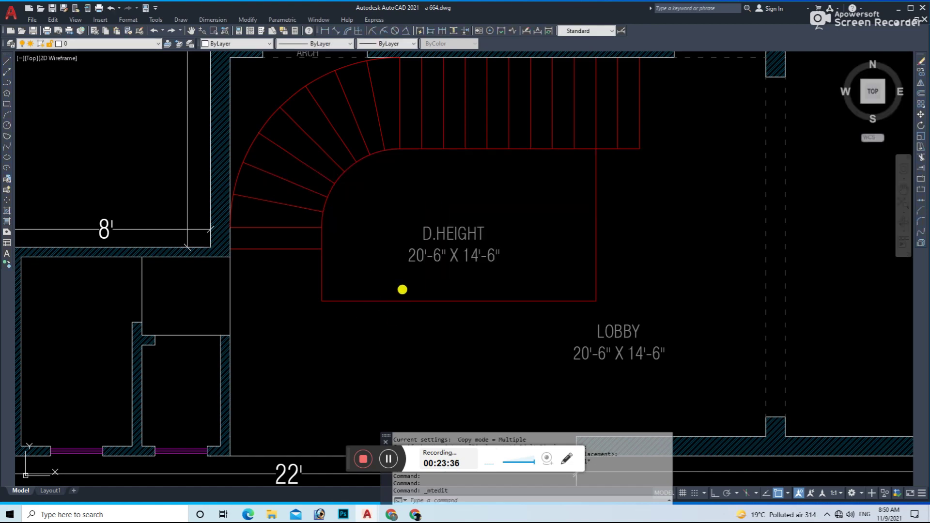
- Measure the stair rectangle with aligned dimensions: 10'-6" wide and 5'-10" high
left_click(341, 30)
left_click(321, 301)
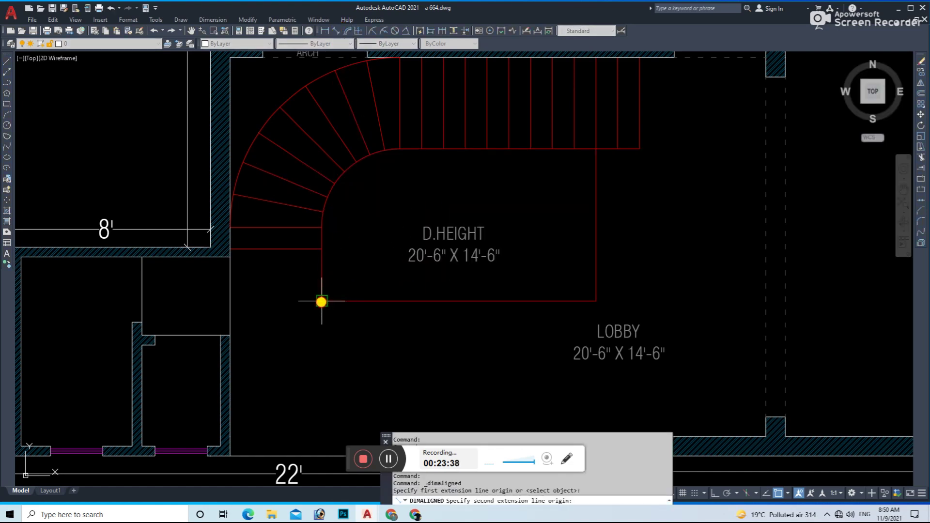
left_click(596, 301)
left_click(543, 285)
key("Return")
left_click(465, 148)
left_click(464, 300)
left_click(540, 243)
scroll(442, 255, "up", 2)
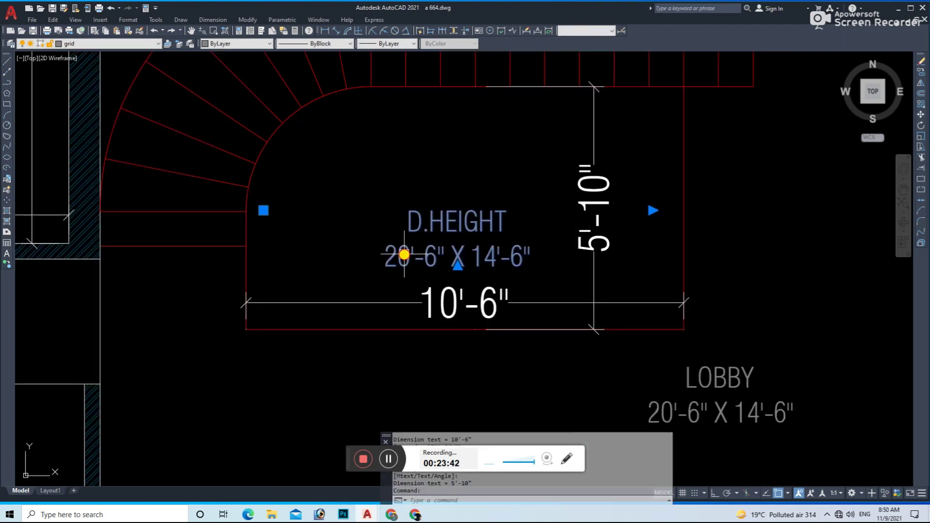
- Update the D.HEIGHT size text to 10'-6" X 5'-10", erase the temporary dimensions, and save
double_click(395, 252)
key("BackSpace")
type("1")
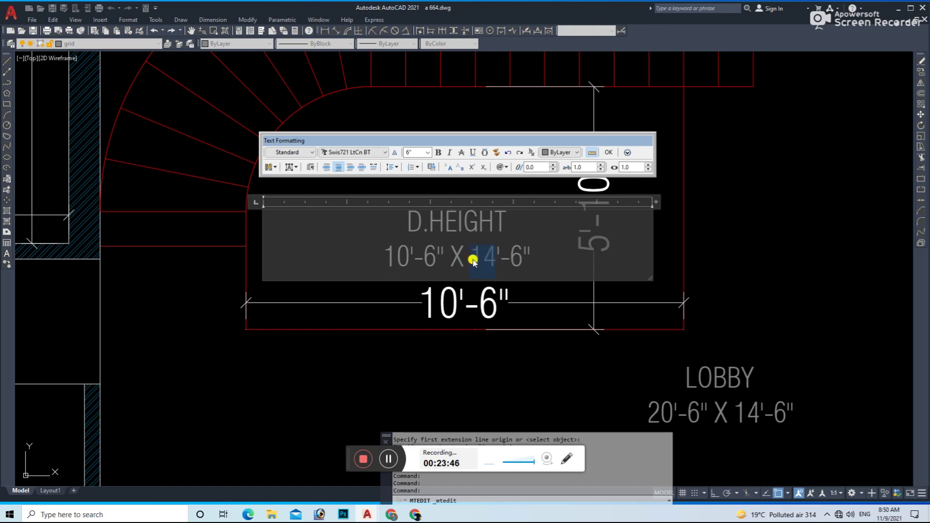
type("5")
type("0")
left_click(509, 347)
left_click(594, 291)
key("e")
key("Return")
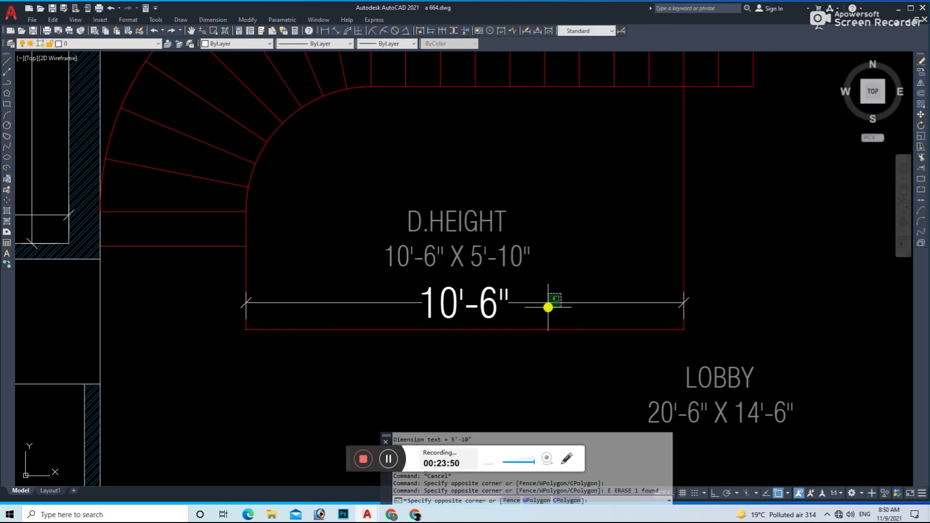
key("Escape")
scroll(548, 307, "down", 6)
key("ctrl+s")
- Start the LEADER command for an arrow, then cancel it
type("le")
key("Return")
key("Escape")
scroll(493, 347, "up", 4)
scroll(515, 243, "down", 4)
scroll(524, 244, "up", 2)
- Draw a horizontal leader arrow along the stair treads with a larger arrowhead, and save
type("l")
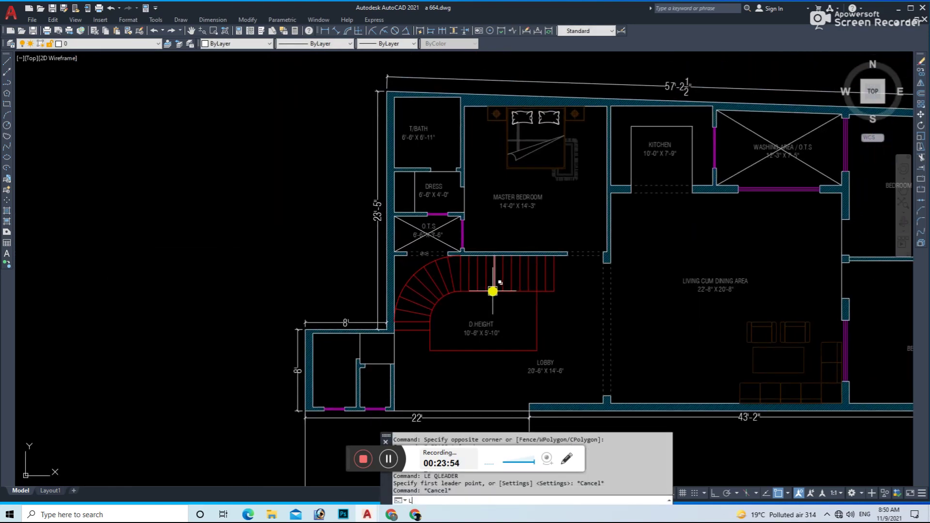
key("Return")
scroll(492, 291, "up", 4)
left_click(491, 300)
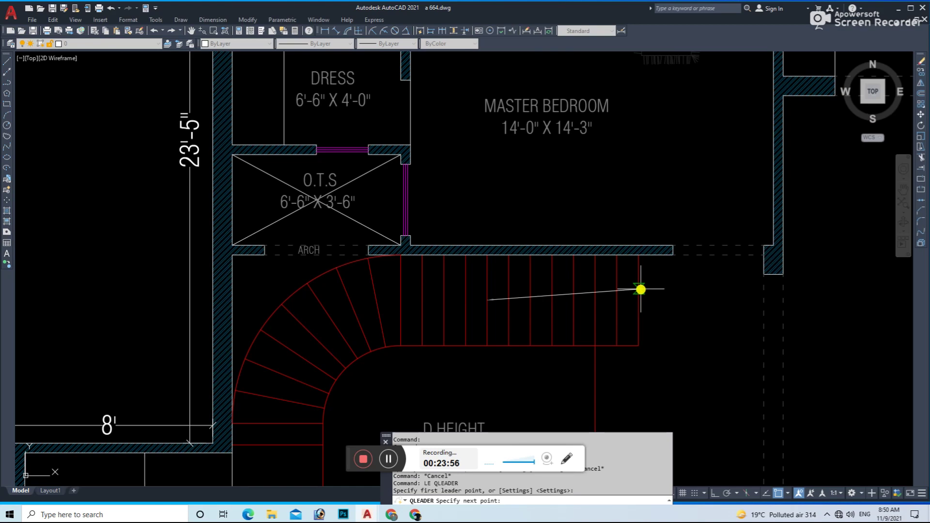
scroll(641, 289, "up", 2)
key("F8")
left_click(656, 300)
key("Escape")
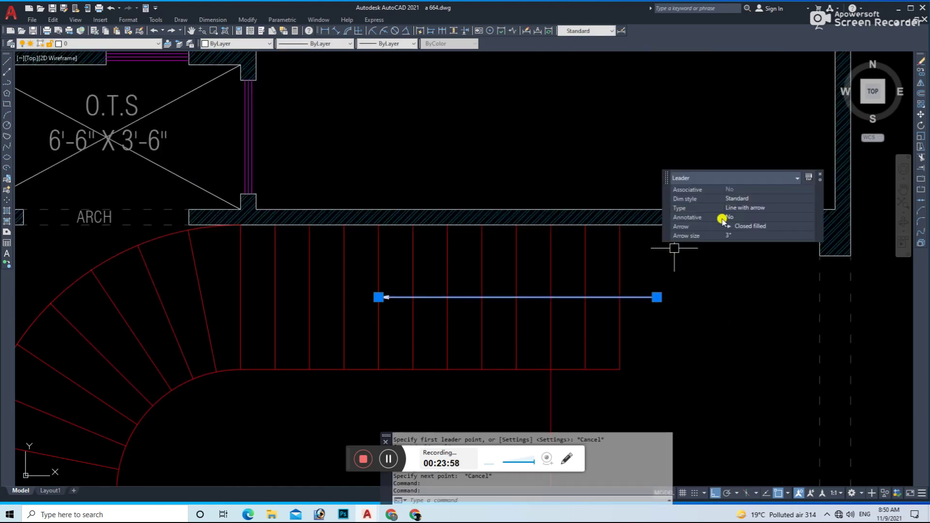
key("Return")
key("Escape")
scroll(460, 283, "down", 3)
key("ctrl+s")
- Copy the D.HEIGHT label to the right of the stair and change it to UP
left_click(325, 374)
type("co")
key("Return")
left_click(325, 375)
left_click(547, 374)
key("Escape")
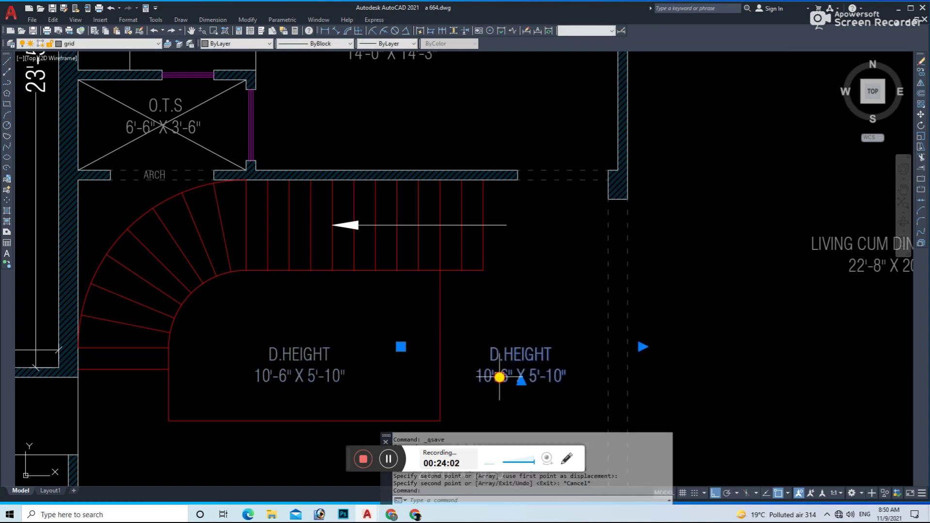
double_click(500, 378)
type("UP")
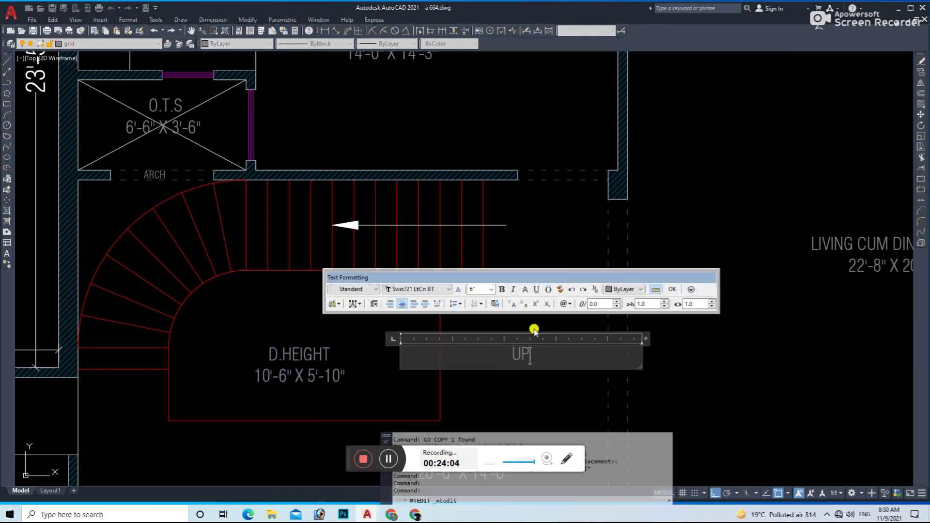
left_click(518, 324)
- Move the UP label beside the stair arrow
left_click(522, 357)
type("m")
key("Return")
left_click(642, 360)
key("F8")
left_click(613, 242)
left_click(496, 235)
- Copy the UP label below and edit the copy into the ARCH label
type("co")
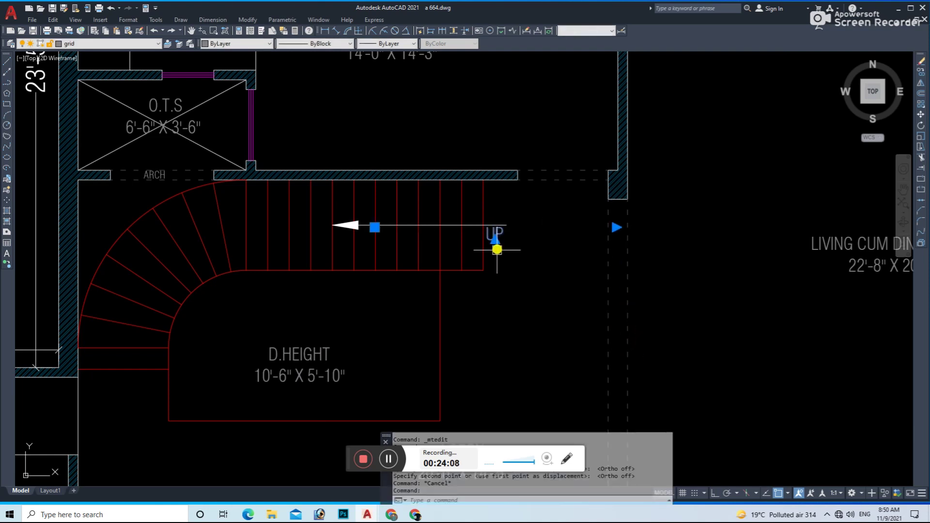
key("Return")
left_click(511, 258)
left_click(524, 372)
key("Escape")
double_click(510, 354)
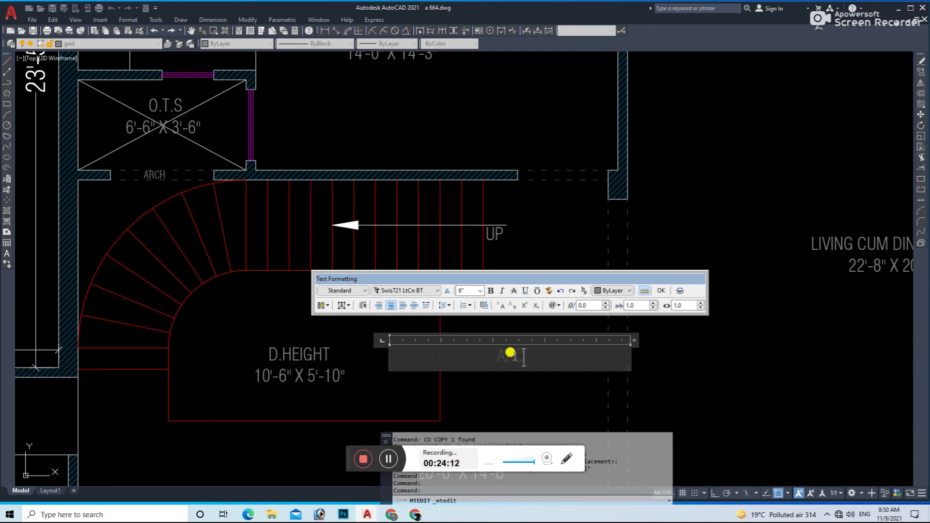
key("Escape")
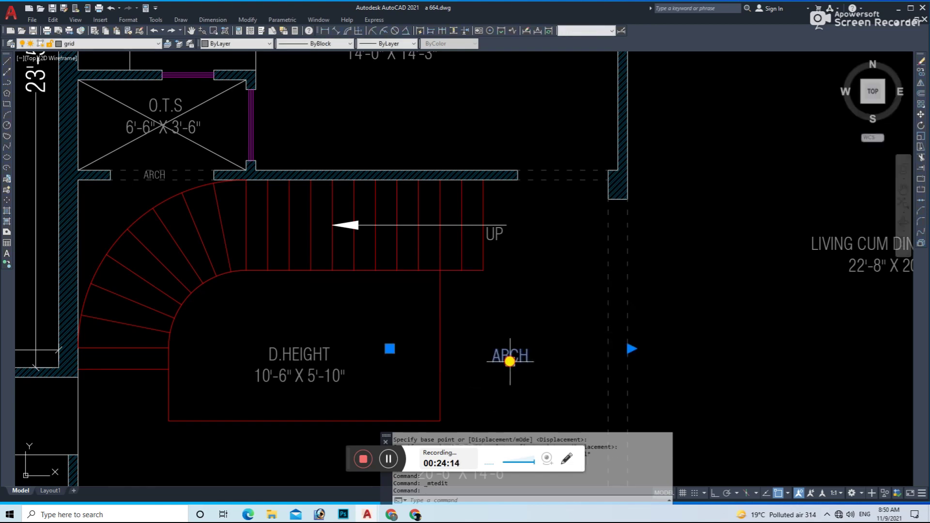
- Rotate the ARCH label 90° so it stands upright
type("ro")
key("Return")
left_click(509, 357)
key("F8")
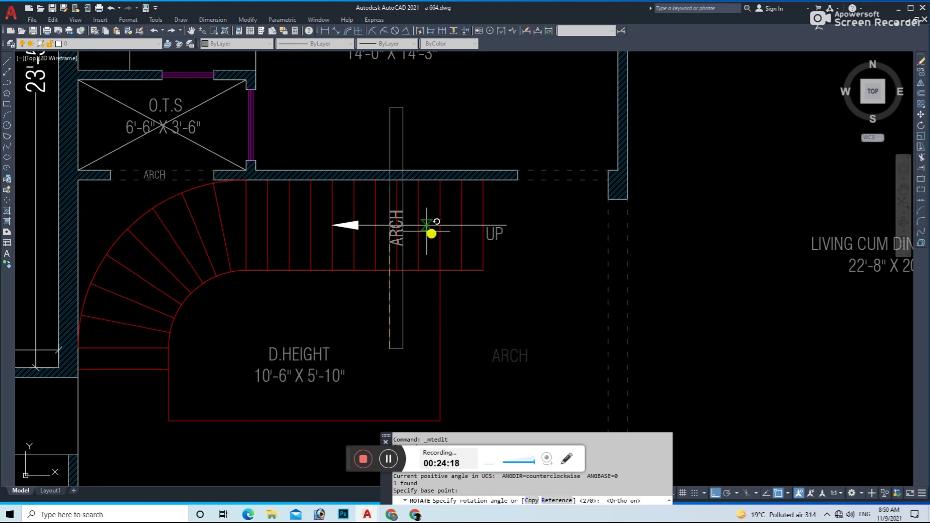
left_click(424, 229)
key("ctrl+z")
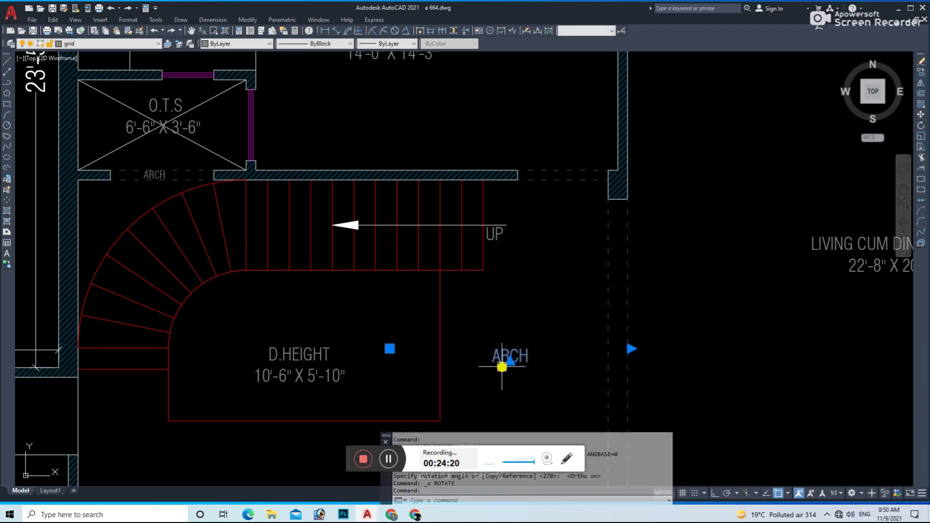
type("ro")
key("Return")
left_click(479, 355)
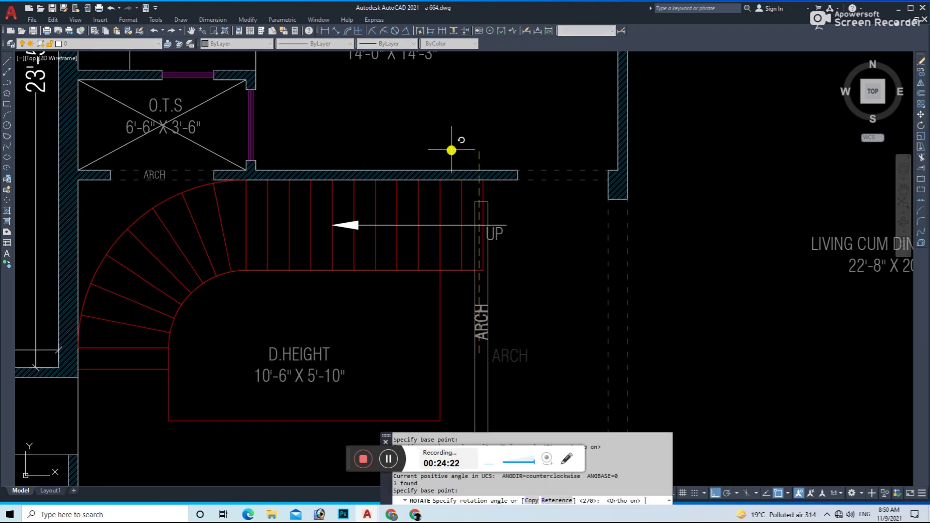
left_click(451, 150)
- Move the ARCH label into the arch opening and save
left_click(480, 315)
type("m")
key("Return")
left_click(486, 347)
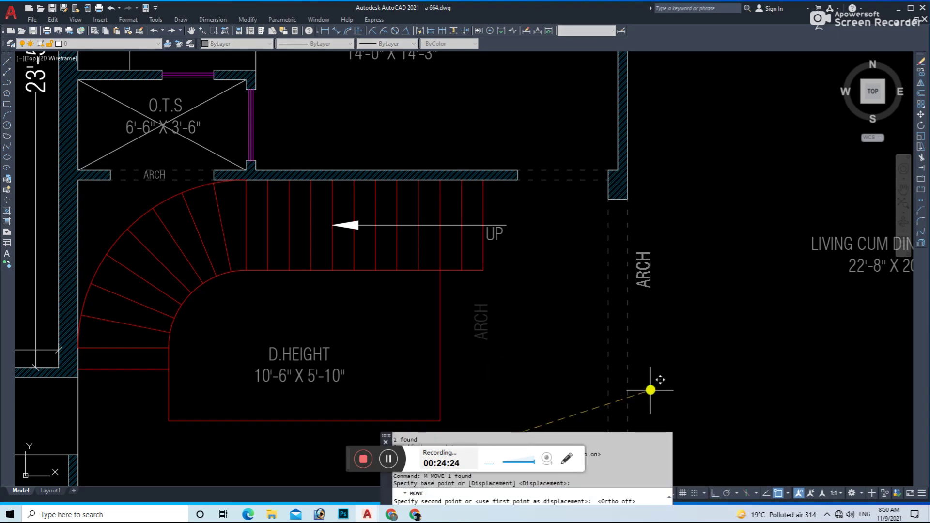
middle_click_drag(651, 390, 609, 370)
left_click(596, 385)
scroll(597, 339, "down", 3)
key("ctrl+s")
middle_click_drag(597, 315, 506, 245)
scroll(383, 298, "up", 2)
- Copy the LOBBY label near the entrance and edit it to read MAIN GATE
left_click(439, 262)
type("co")
key("Return")
left_click(451, 285)
left_click(299, 337)
key("Escape")
double_click(291, 301)
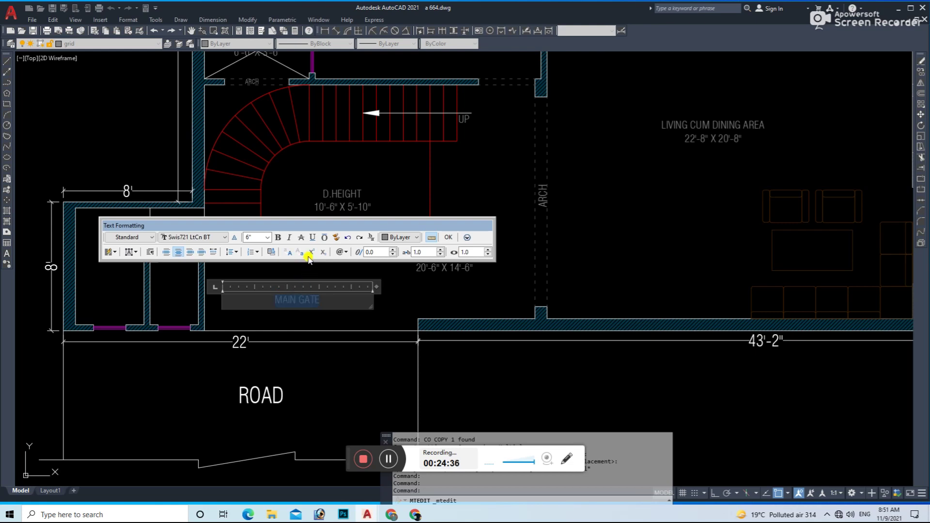
left_click(286, 275)
- Move the MAIN GATE label to the entrance and save the drawing
left_click(332, 291)
left_click(260, 312)
type("m")
key("Return")
left_click(361, 271)
left_click(366, 293)
scroll(363, 294, "down", 4)
key("ctrl+s")
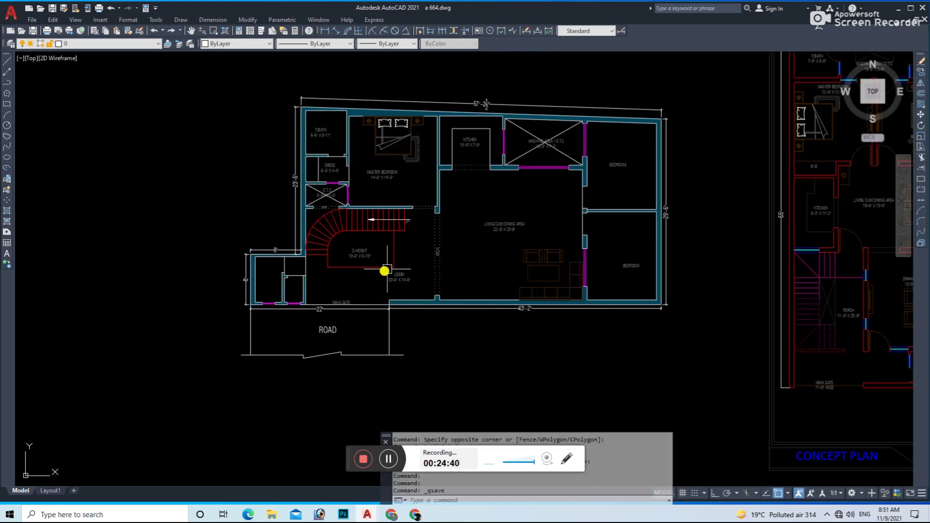
middle_click_drag(384, 268, 325, 285)
mouse_move(434, 278)
middle_mouse_down()
mouse_move(390, 291)
mouse_move(426, 310)
middle_mouse_up()
- Hatch the narrow closet beside the DRESS room
scroll(372, 301, "up", 1)
scroll(268, 250, "up", 5)
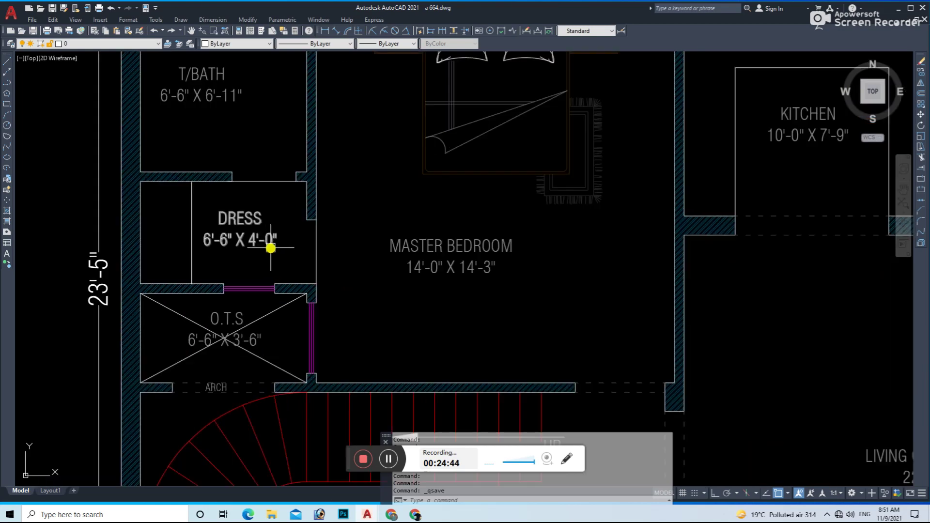
type("h")
key("Return")
left_click(178, 255)
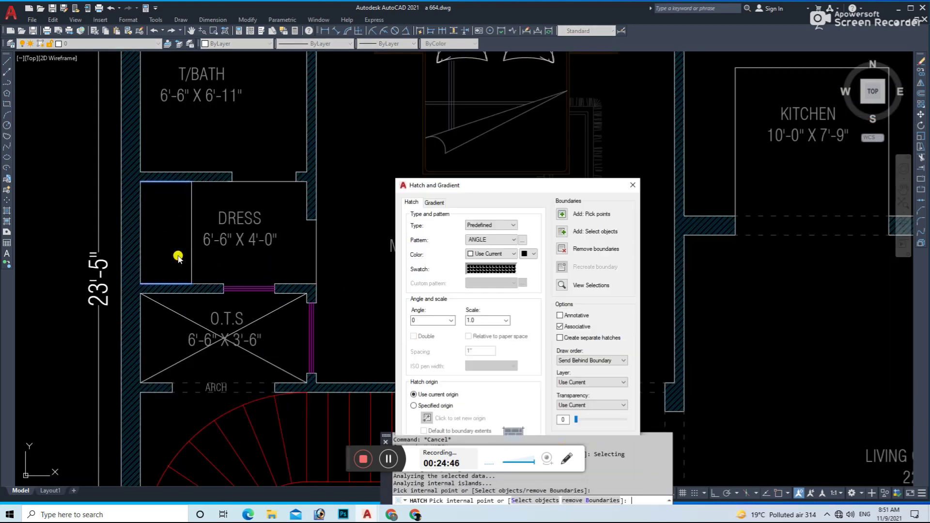
key("Return")
left_click(178, 225)
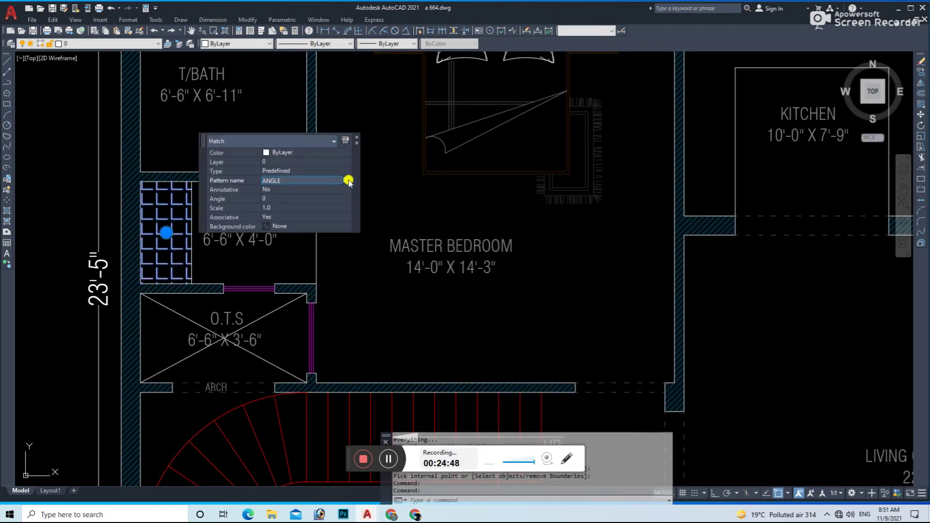
- Change the closet hatch to ACAD_ISO02W100 at scale 0.4 and save
left_click(347, 180)
left_click(444, 27)
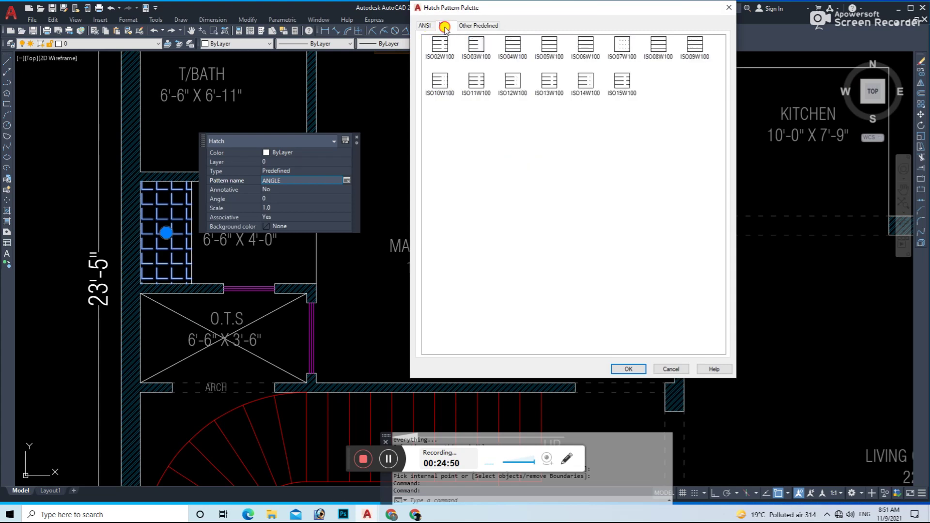
double_click(439, 47)
left_click(287, 207)
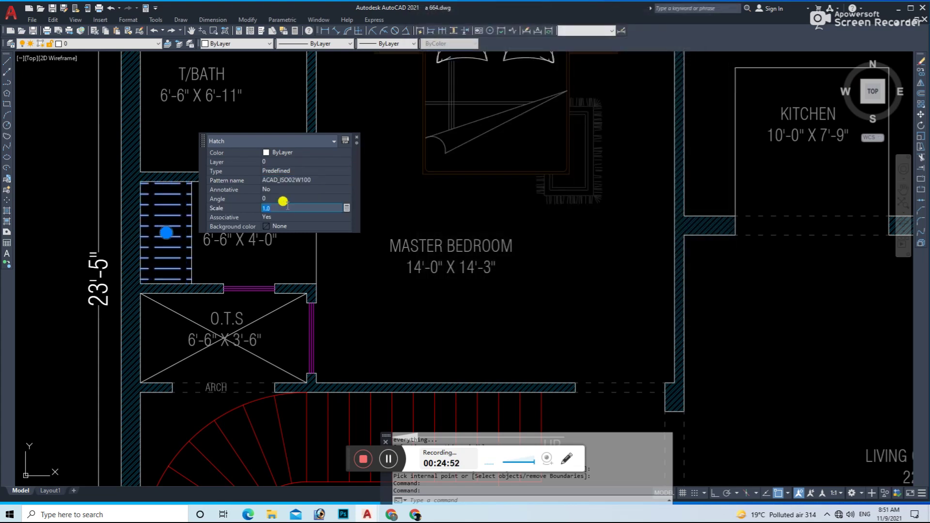
type(".4")
key("Return")
key("Escape")
key("Escape")
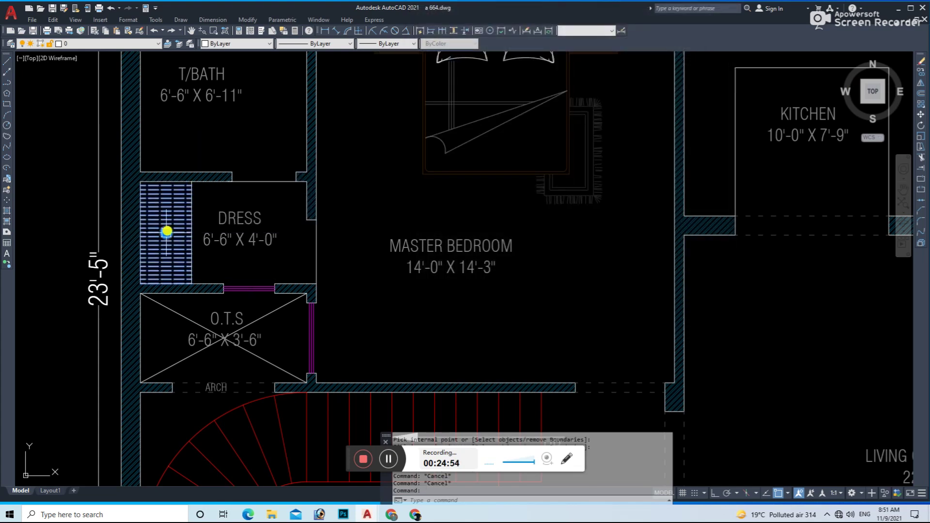
left_click(216, 45)
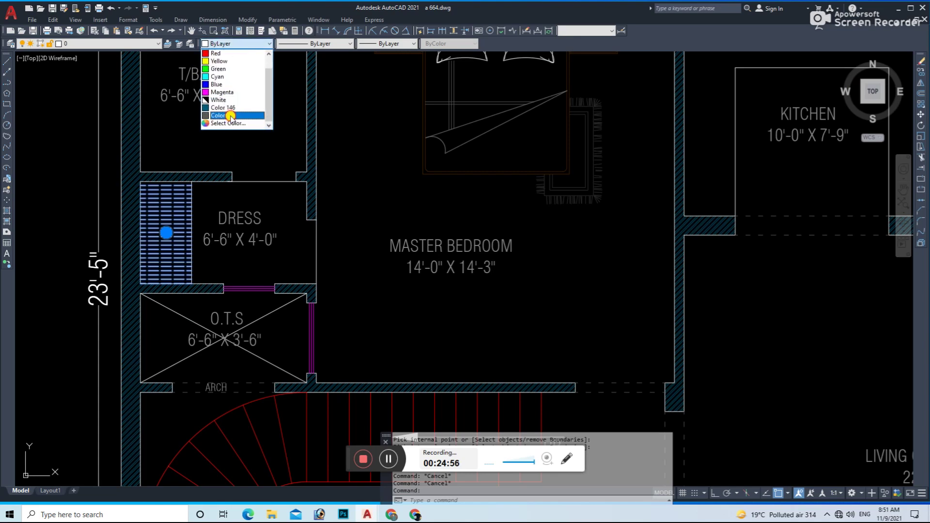
scroll(273, 189, "down", 6)
key("ctrl+s")
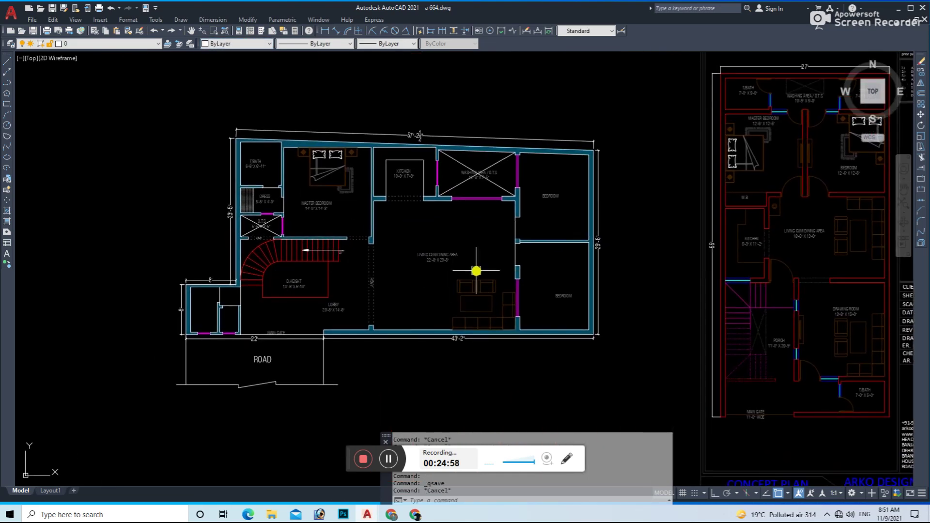
- Bring the reference sheet into view and select its T/BATH label
middle_click_drag(614, 285, 474, 329)
scroll(557, 198, "up", 1)
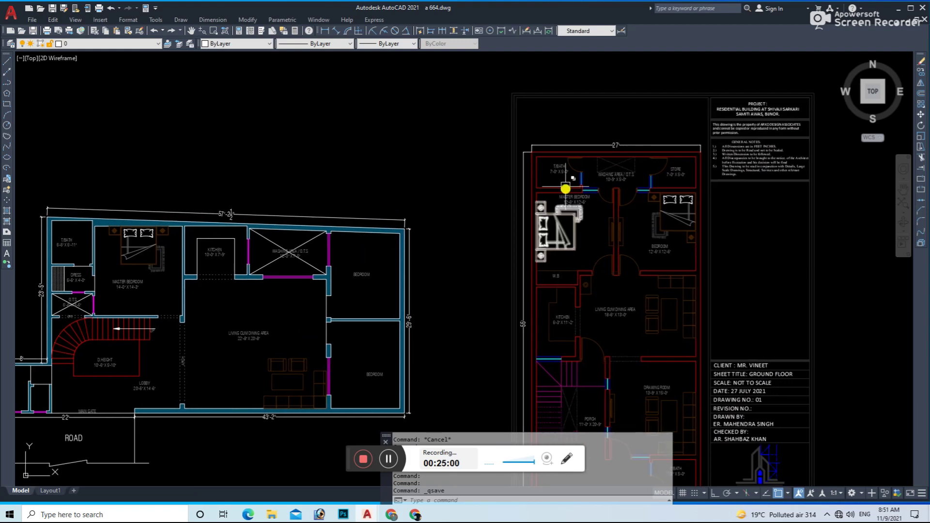
scroll(552, 193, "up", 2)
scroll(588, 229, "up", 2)
scroll(480, 198, "up", 2)
left_click(480, 198)
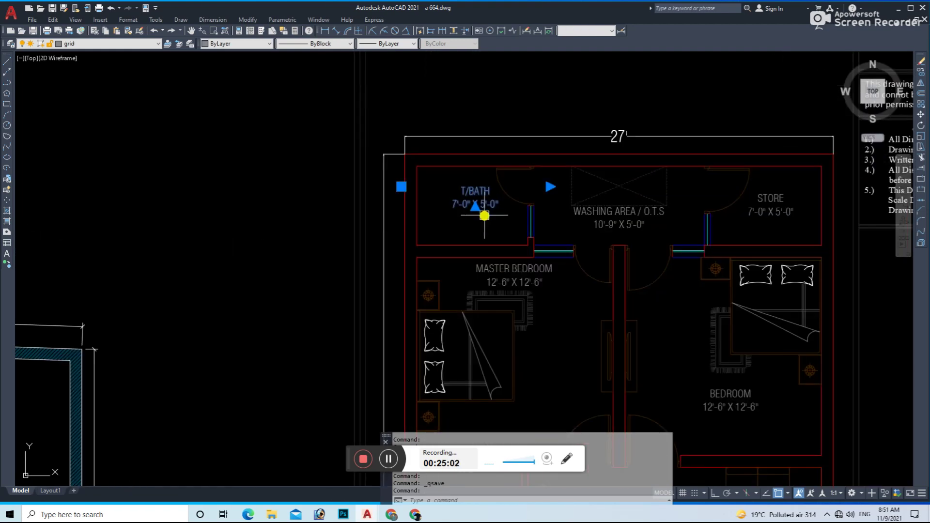
- Copy the T/BATH label into the new bathroom and save the drawing
type("co")
key("Return")
left_click(485, 216)
scroll(484, 214, "down", 5)
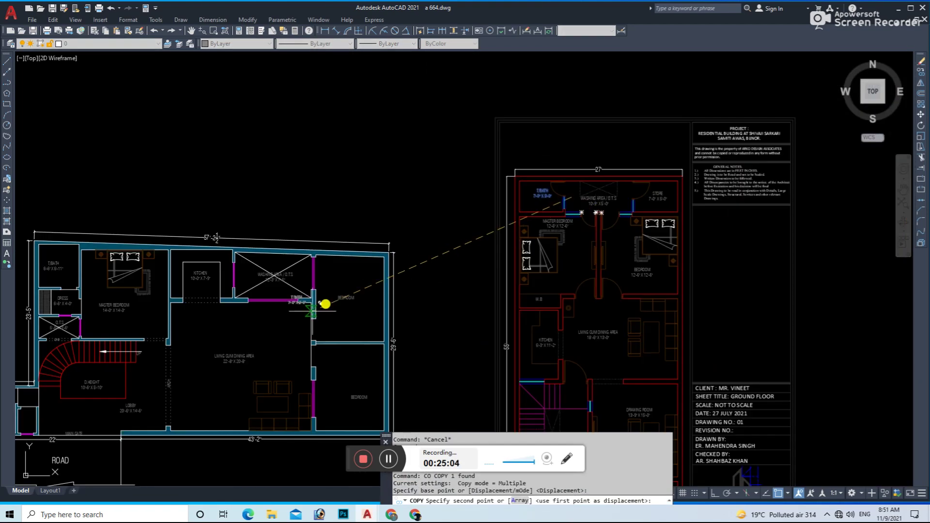
scroll(252, 348, "up", 3)
left_click(254, 342)
key("Escape")
key("ctrl+s")
- Measure the bathroom with aligned dimensions: 7'-3" long and 4'-3" wide
left_click(336, 30)
left_click(98, 251)
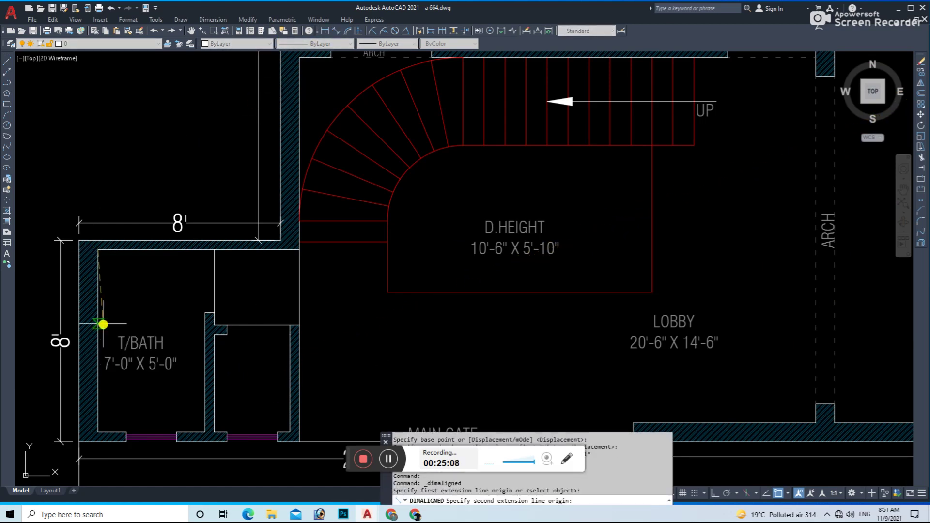
left_click(100, 438)
middle_click_drag(99, 438, 154, 423)
left_click(91, 401)
key("Return")
left_click(149, 416)
left_click(260, 417)
left_click(223, 379)
key("Escape")
- Edit the copied label text to read BATH 4'-3" X 7'-3"
left_click(179, 327)
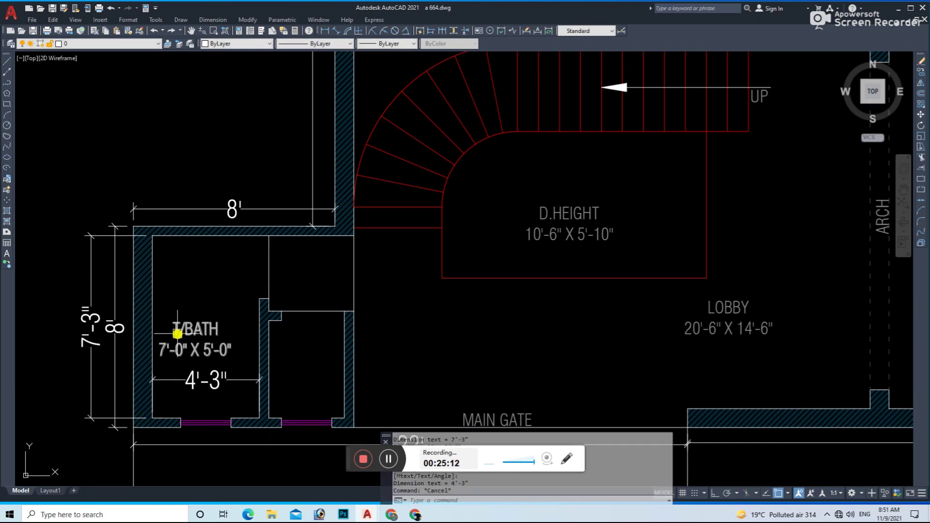
double_click(177, 331)
key("BackSpace")
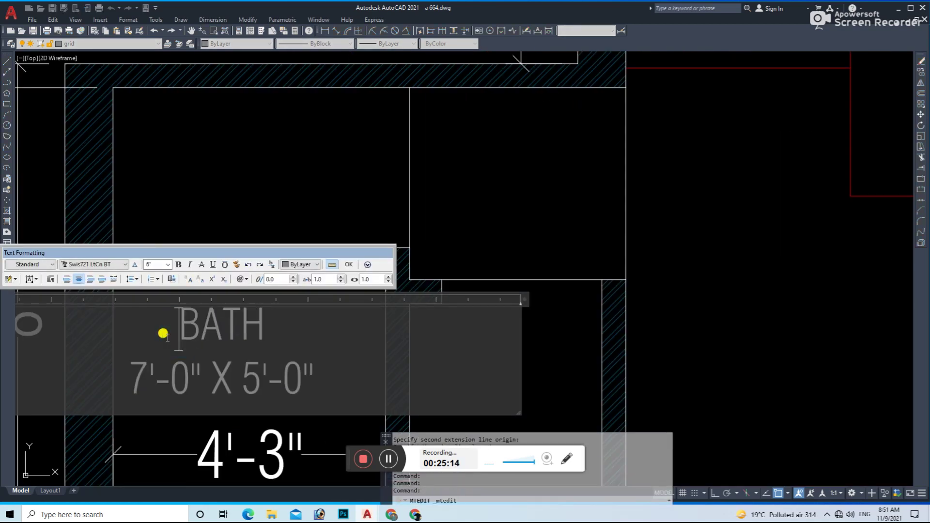
left_click(222, 379)
type("3")
key("BackSpace")
type("4'-3")
scroll(228, 384, "down", 6)
scroll(232, 379, "up", 6)
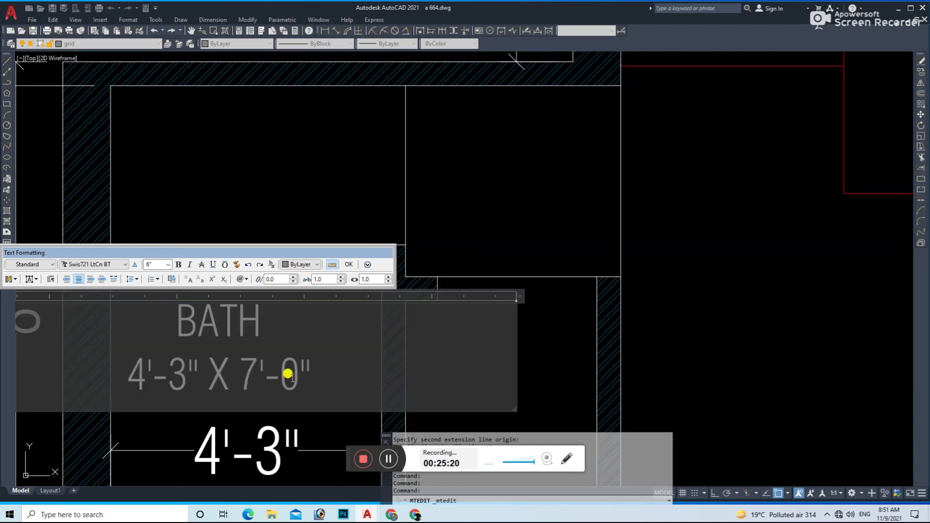
scroll(288, 374, "down", 3)
left_click(254, 406)
- Erase the two temporary bath dimensions and recheck the BATH label
key("Delete")
left_click(162, 389)
key("Delete")
scroll(322, 379, "down", 3)
scroll(286, 383, "up", 3)
scroll(286, 383, "up", 2)
left_click(226, 384)
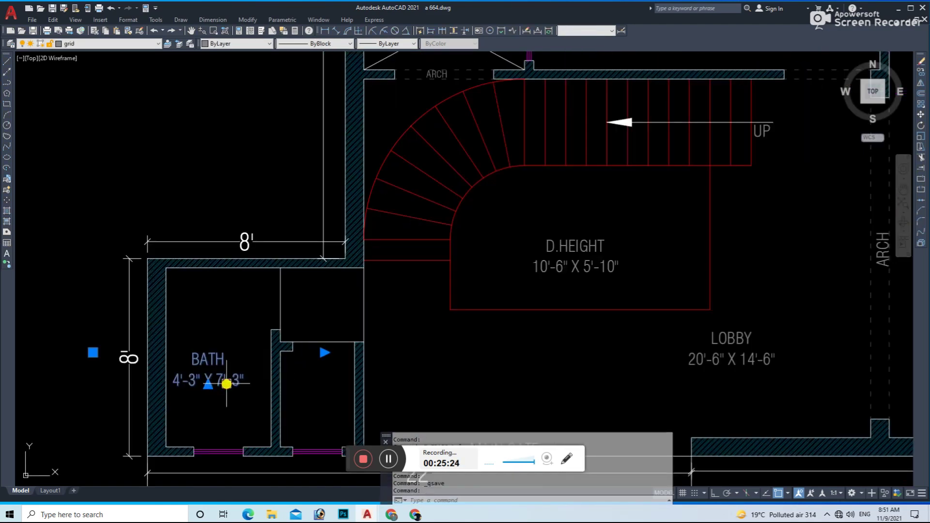
double_click(223, 364)
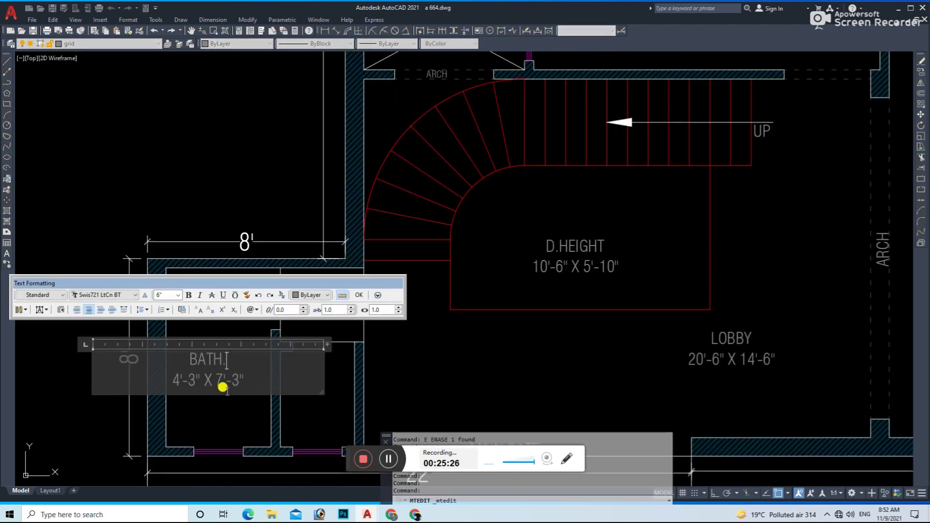
left_click(207, 404)
- Copy the BATH label into the neighbouring small room
type("co")
key("Return")
left_click(92, 386)
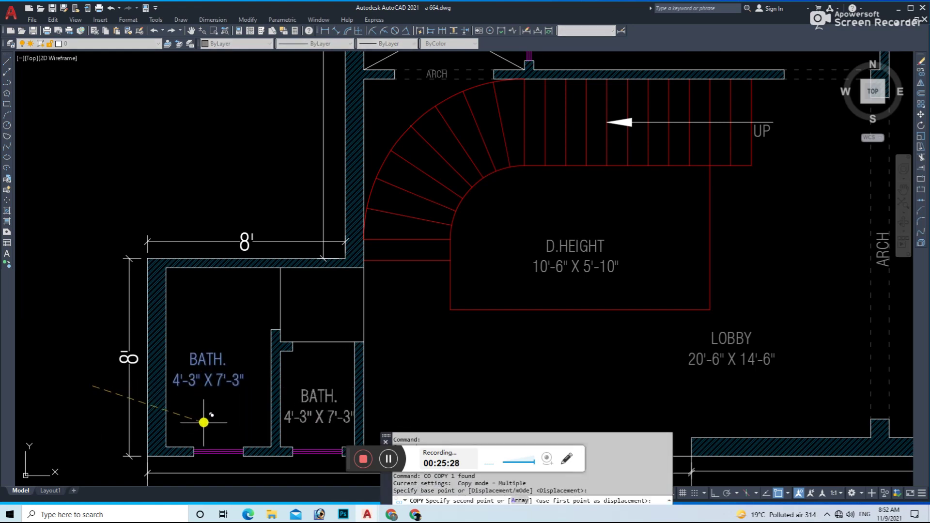
left_click(204, 422)
key("Escape")
- Scale the copied BATH label to 0.9 and move it into position
left_click(291, 415)
type("sc")
key("Return")
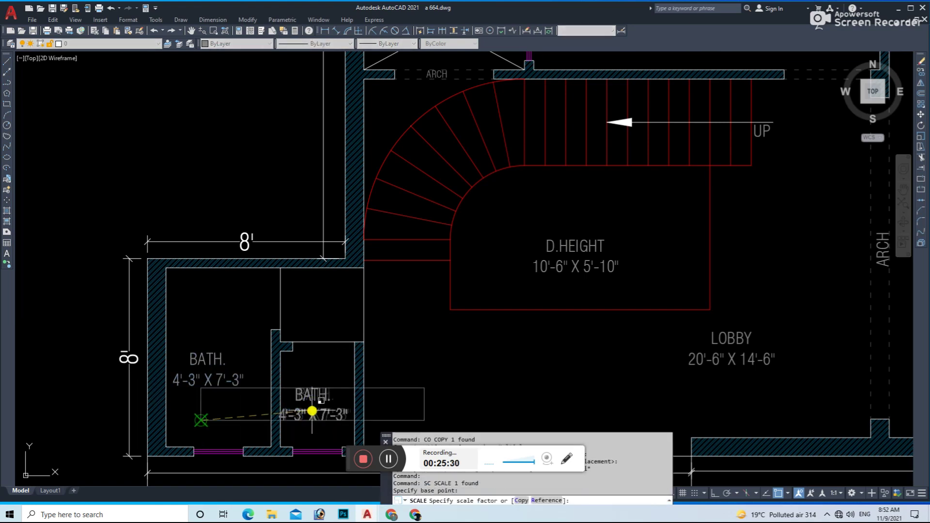
type("9")
key("Return")
left_click(303, 409)
type("m")
key("Return")
left_click(321, 394)
double_click(321, 394)
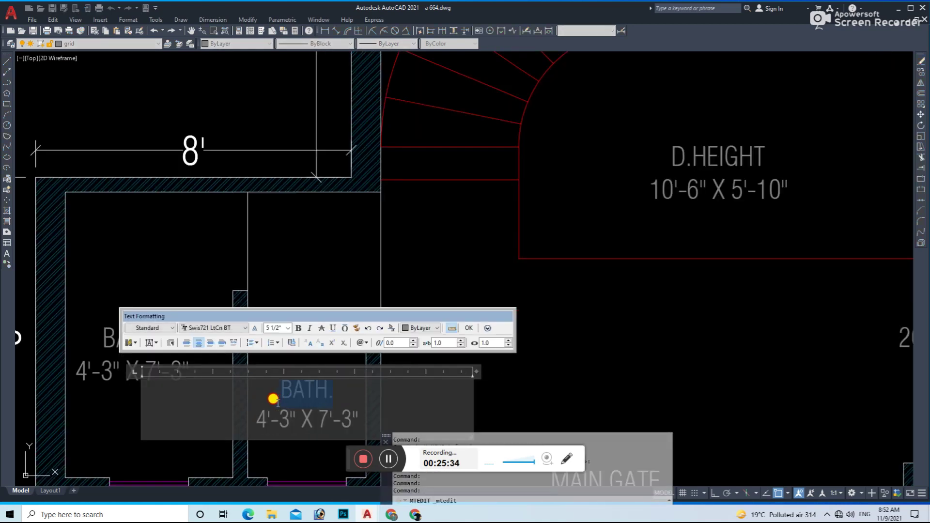
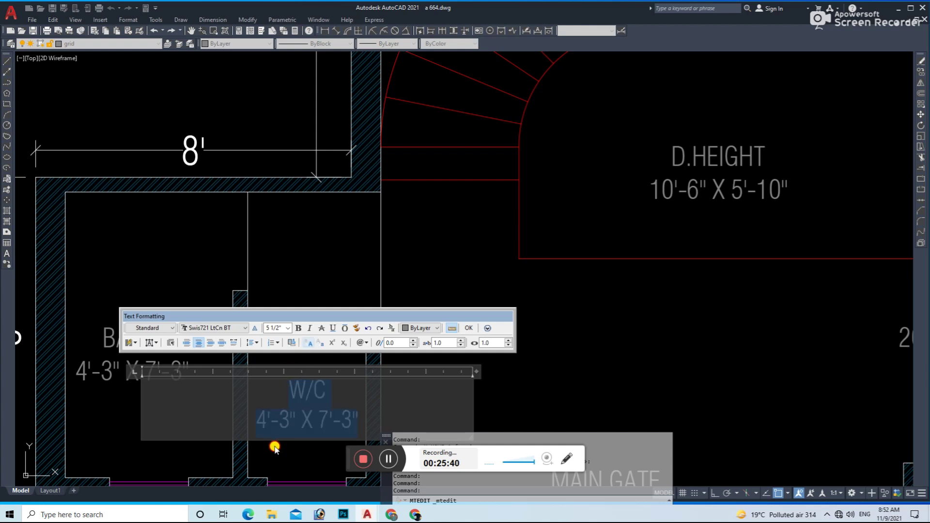
- Measure the W/C width and depth with temporary aligned dimensions
left_click(274, 446)
left_click(331, 34)
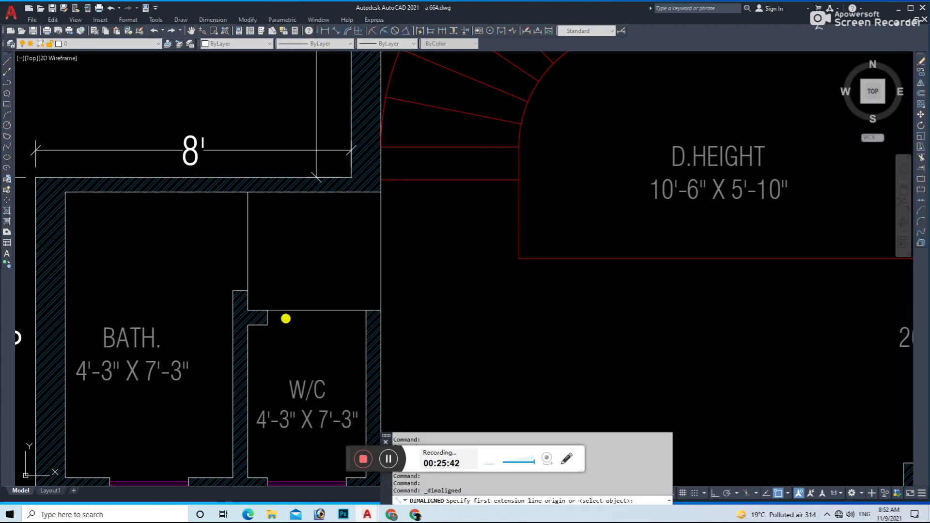
middle_click_drag(285, 318, 232, 232)
left_click(196, 392)
left_click(313, 394)
left_click(297, 376)
scroll(312, 315, "up", 3)
scroll(312, 304, "down", 1)
left_click(425, 327)
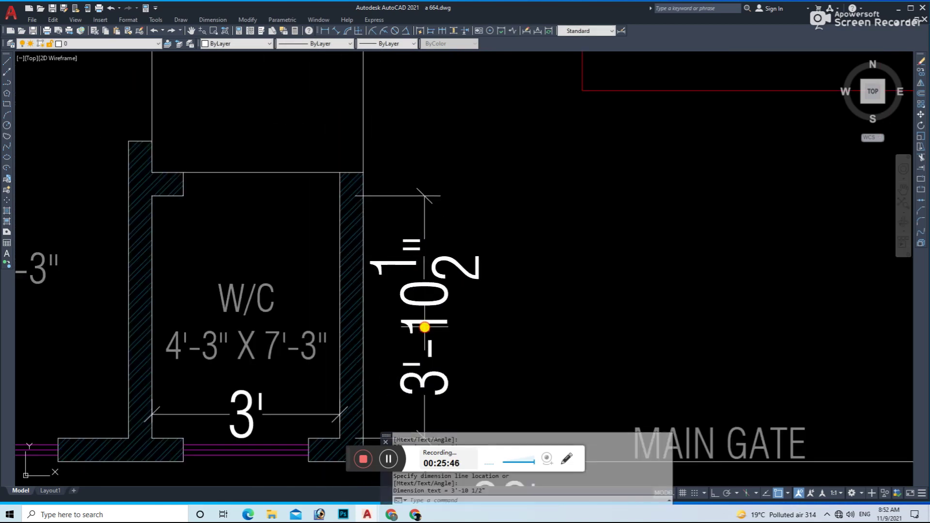
- Edit the W/C label text to read 3'-0" X 3'-10"
double_click(167, 347)
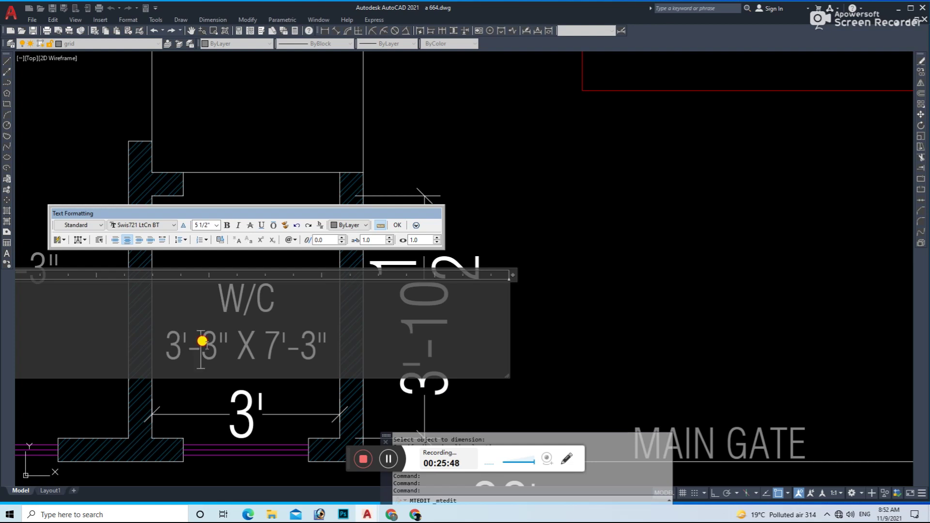
middle_click_drag(220, 350, 213, 368)
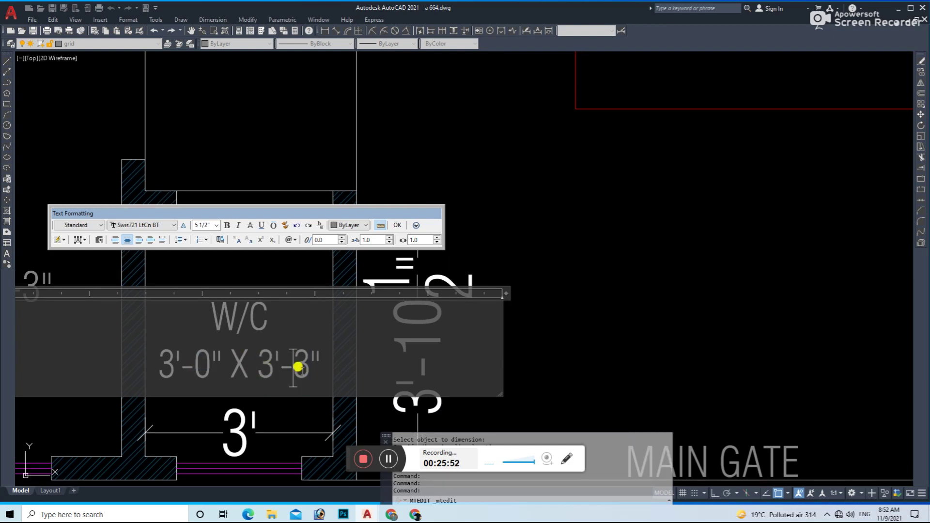
type("0")
left_click(266, 416)
left_click(266, 436)
key("e")
key("Return")
- Erase the temporary W/C dimensions and save the drawing
left_click(436, 390)
key("e")
key("Return")
scroll(425, 396, "down", 5)
scroll(539, 293, "down", 4)
key("Escape")
key("ctrl+s")
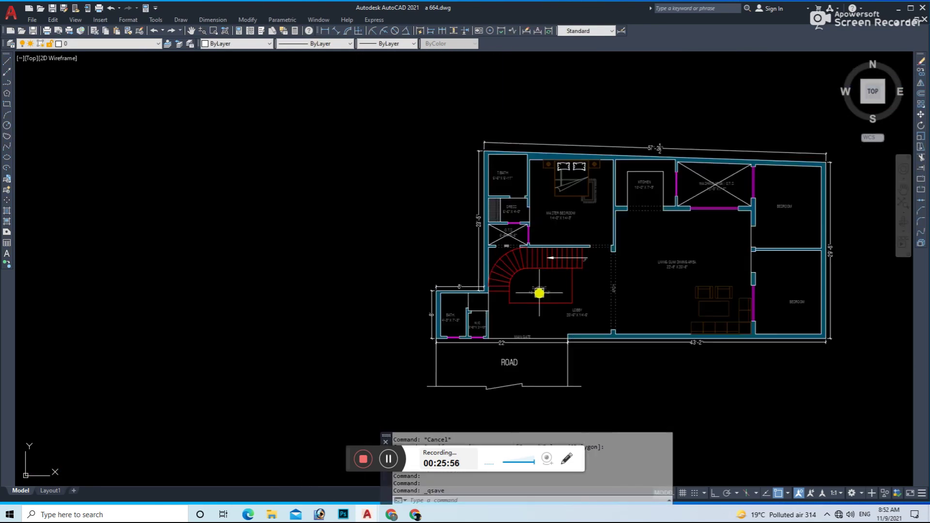
- Copy the vertical ARCH label to the right
middle_click_drag(548, 303, 444, 300)
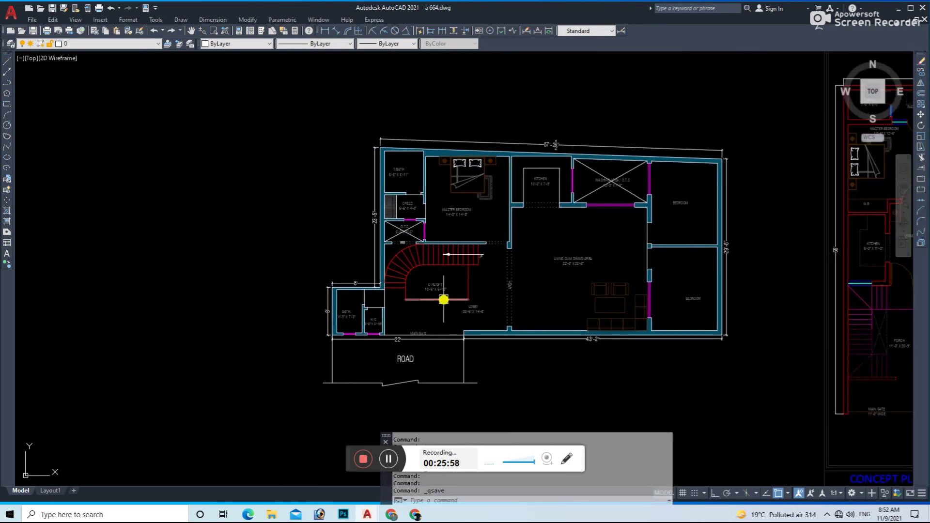
scroll(495, 272, "up", 3)
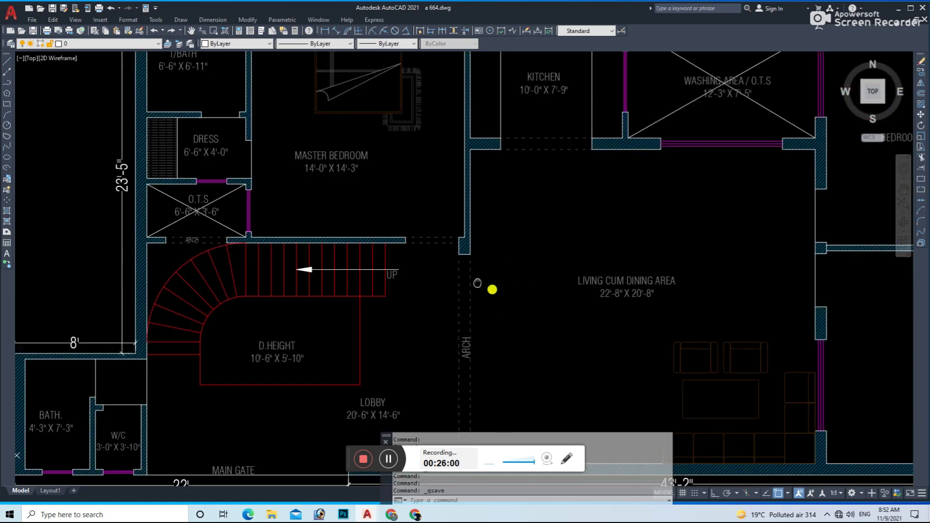
scroll(431, 330, "up", 5)
left_click(437, 343)
key("Return")
left_click(448, 339)
left_click(546, 343)
key("Escape")
- Rotate the copied ARCH label 90° so it reads horizontally
type("R")
key("Return")
left_click(547, 329)
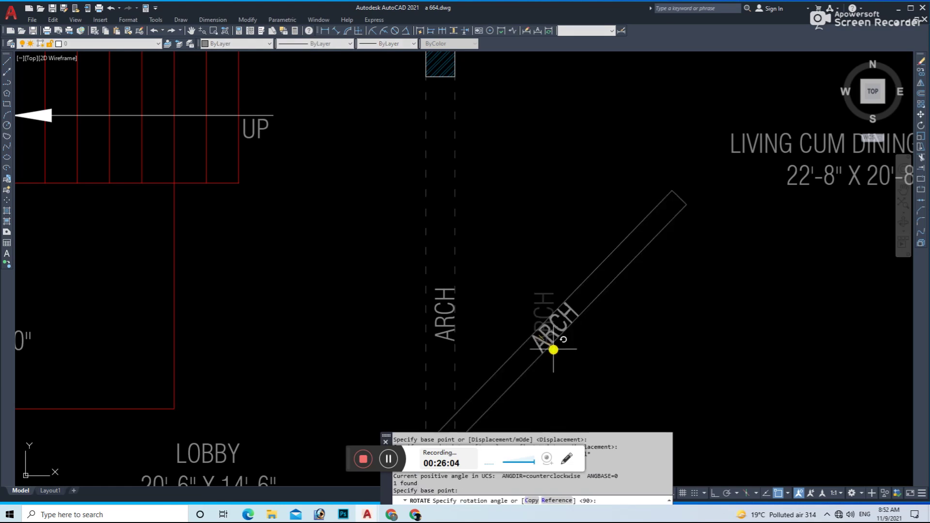
key("F8")
left_click(542, 344)
- Move the horizontal ARCH label to the opening above the staircase
type("m")
key("Return")
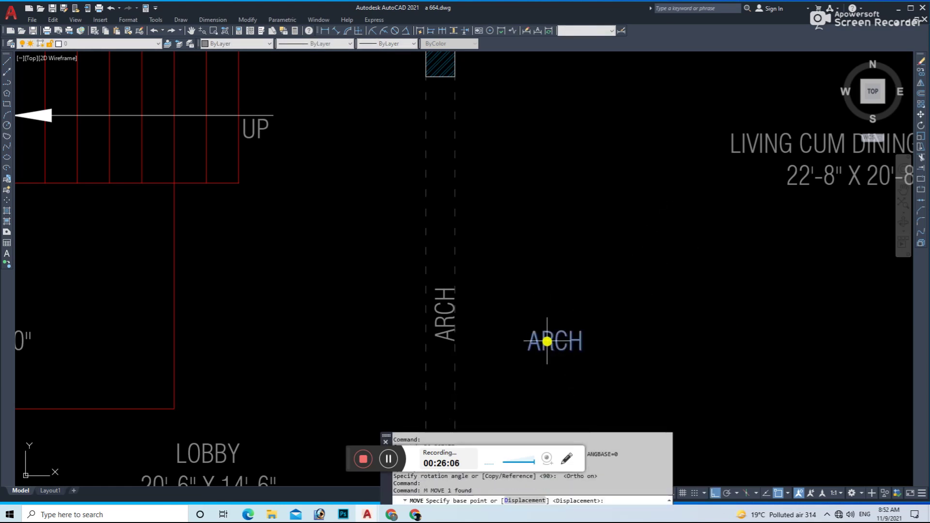
left_click(548, 342)
scroll(528, 315, "down", 3)
scroll(520, 301, "up", 4)
scroll(495, 218, "up", 2)
left_click(466, 163)
key("Escape")
- Scale the ARCH label above the staircase down to 0.8
key("Return")
left_click(468, 149)
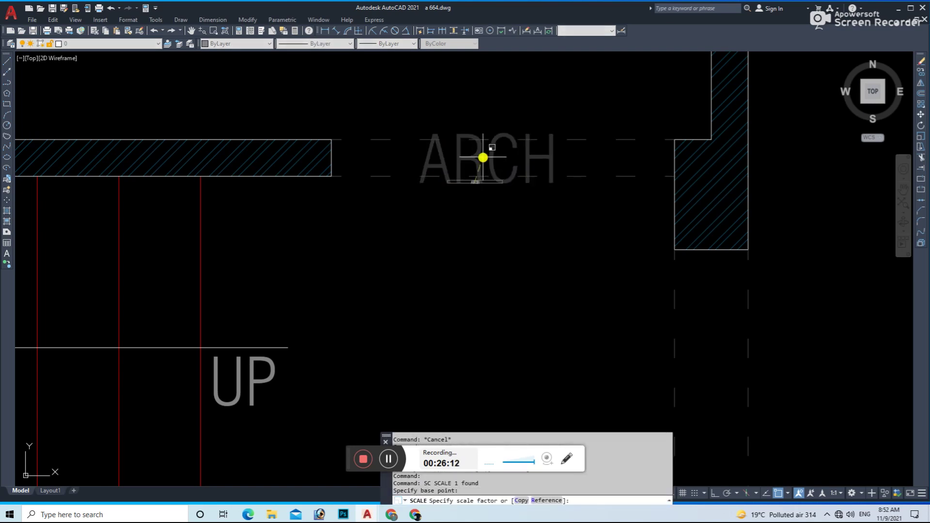
type(".8")
key("Return")
type(",")
key("Return")
type("m")
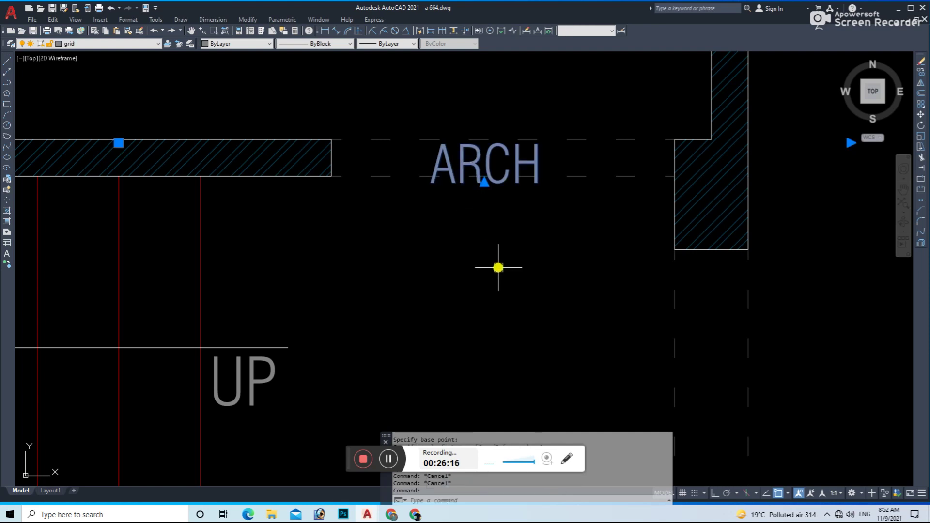
type("m")
key("Return")
left_click(504, 274)
key("Escape")
- Scale the ARCH label above the staircase by a further 0.9
left_click(463, 180)
type("s")
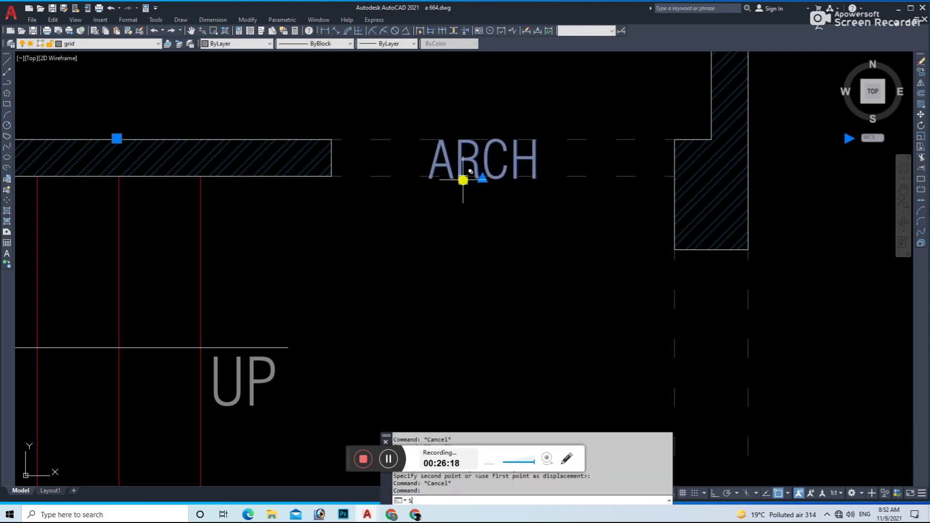
key("Return")
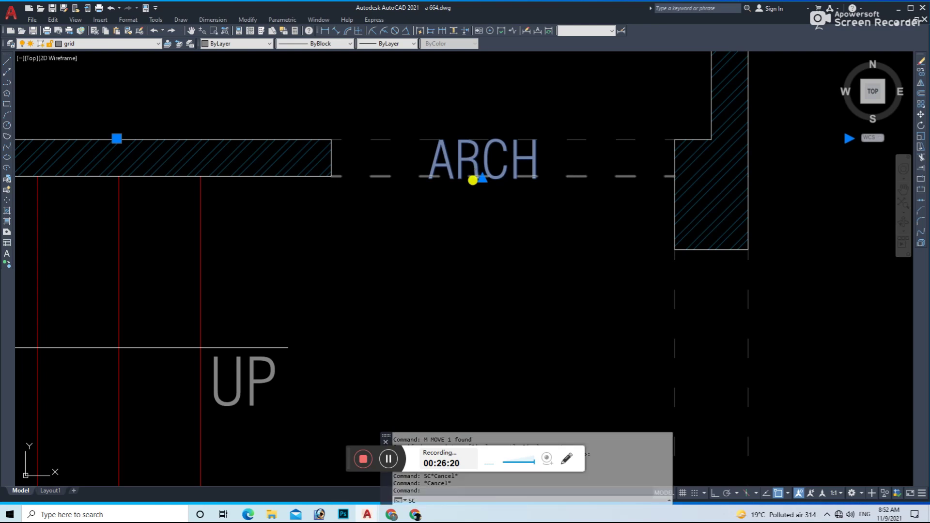
left_click(474, 177)
type(".9")
key("Return")
- Nudge the ARCH label into position at the staircase opening
key("Escape")
left_click(456, 157)
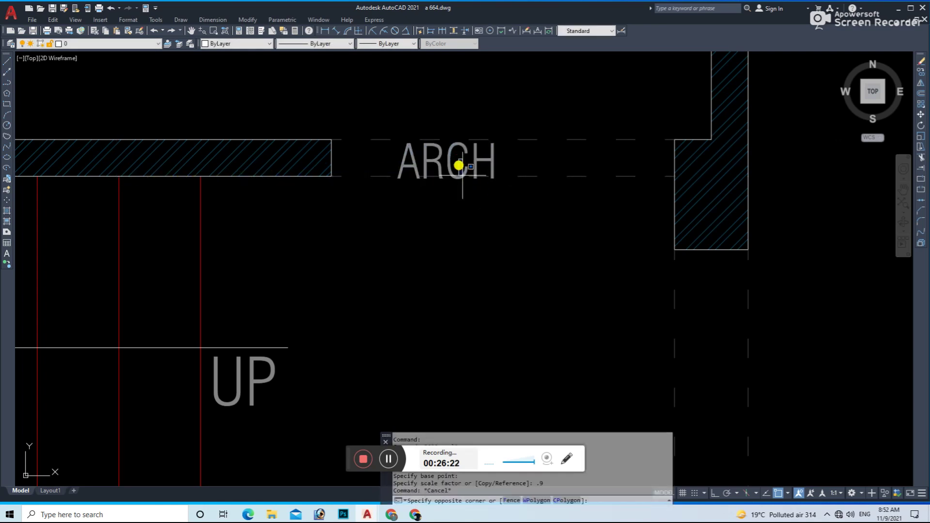
left_click(414, 152)
key("m")
key("Return")
left_click(532, 276)
key("Escape")
- Copy the ARCH label to the opening below the kitchen
left_click(458, 167)
type("co")
key("Return")
left_click(454, 194)
scroll(450, 178, "down", 4)
middle_click_drag(674, 202, 481, 326)
scroll(373, 300, "up", 2)
left_click(322, 320)
- Apply scale factor 1 to the kitchen ARCH label and save the drawing
key("Escape")
left_click(323, 315)
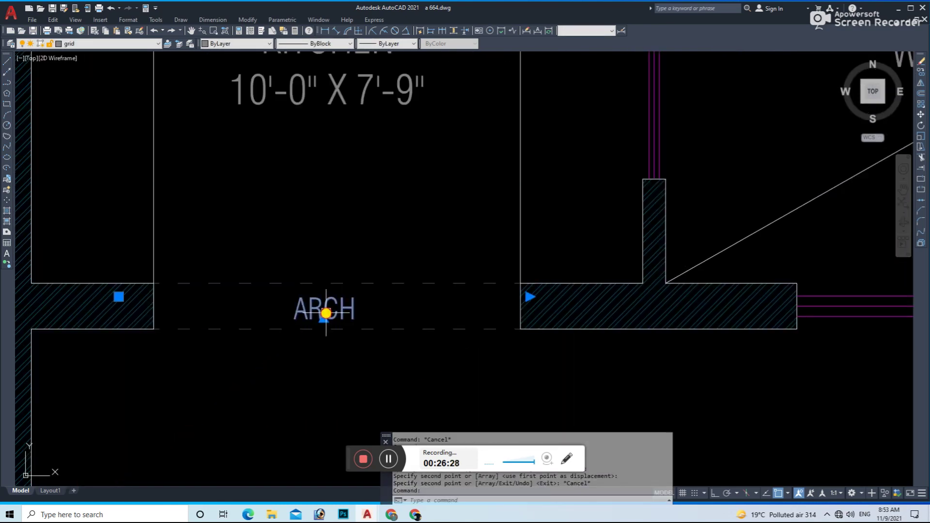
left_click(329, 313)
type("1")
key("Return")
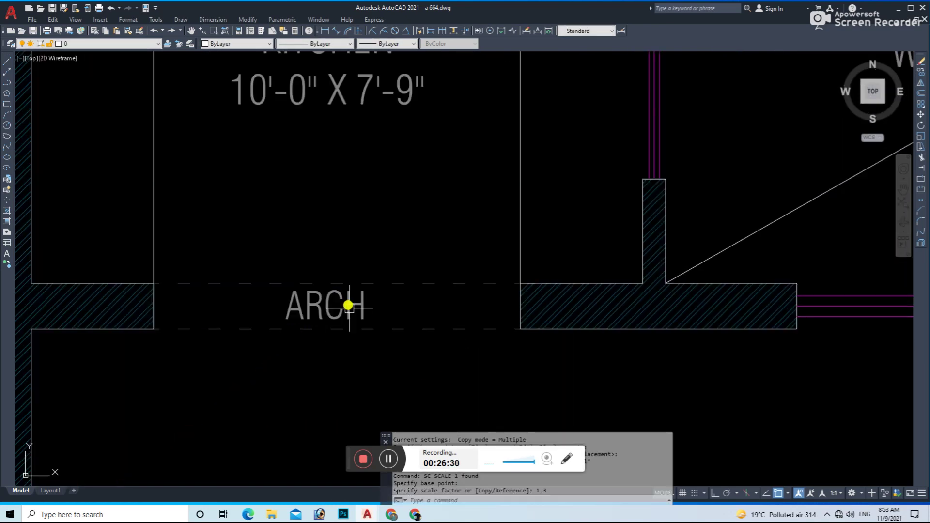
scroll(370, 268, "down", 5)
scroll(420, 297, "down", 3)
key("ctrl+s")
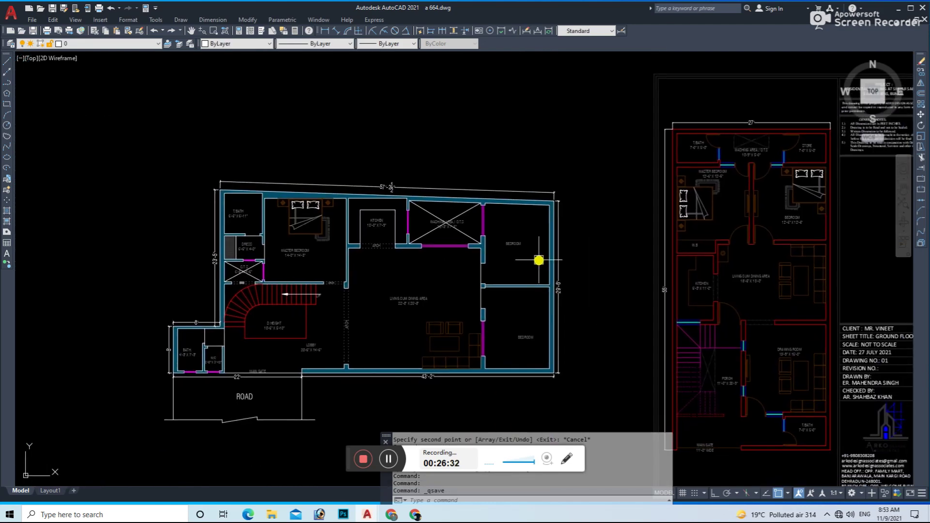
- Window-select the whole floor plan and copy it aside with COPY
scroll(539, 261, "down", 2)
scroll(415, 245, "down", 3)
scroll(456, 199, "up", 1)
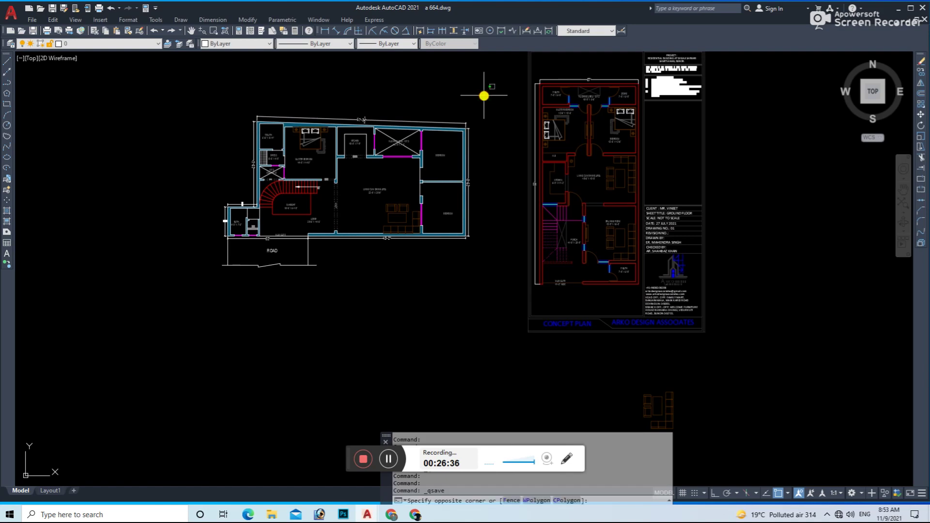
left_click(484, 94)
left_click(405, 296)
type("co")
key("Return")
scroll(538, 262, "down", 4)
left_click(492, 264)
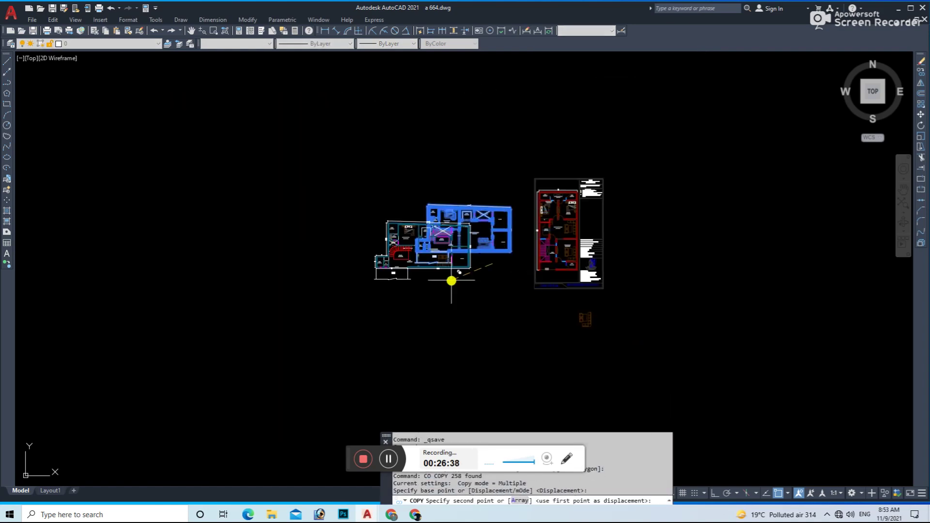
key("Escape")
- Erase the washing-area interior objects in the copy with a crossing window
scroll(332, 209, "up", 2)
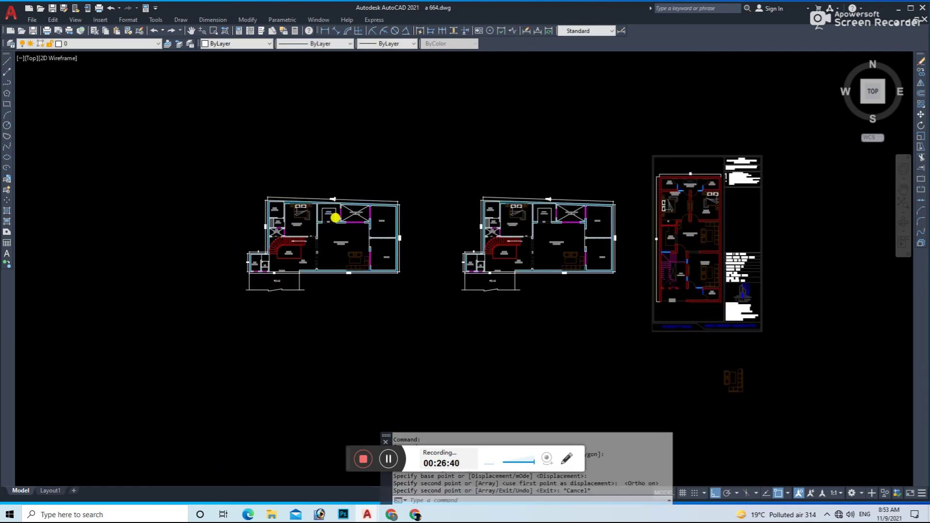
scroll(374, 204, "up", 3)
left_click(374, 204)
right_click(398, 215)
key("Escape")
scroll(392, 202, "down", 2)
left_click(393, 201)
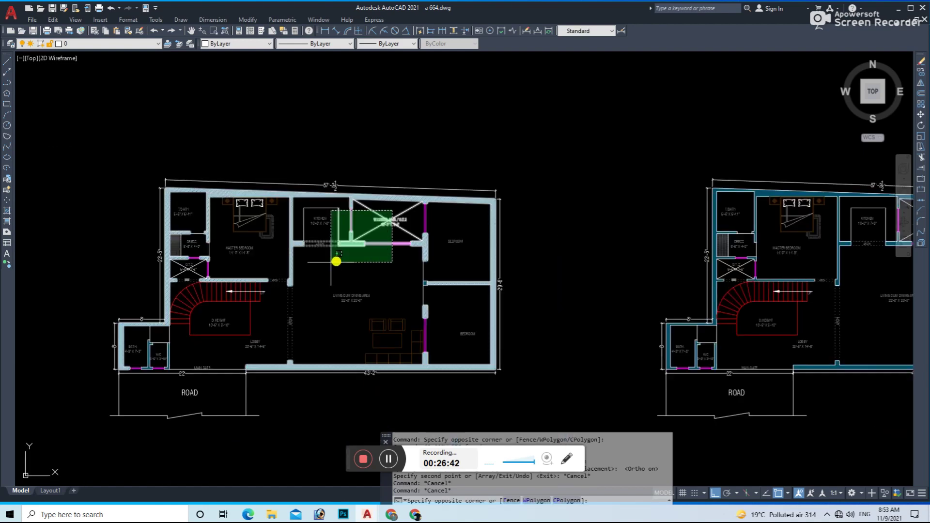
left_click(191, 321)
type("e")
key("Return")
- Erase more interior items, a stray line and the red lobby line
scroll(340, 207, "up", 2)
scroll(340, 207, "up", 2)
key("e")
key("Return")
left_click_drag(380, 191, 150, 350)
left_click(174, 180)
key("e")
key("Return")
scroll(264, 330, "down", 4)
key("e")
key("Return")
- Erase the bottom wall line and the MAIN GATE text
scroll(161, 338, "up", 2)
left_click(160, 337)
key("e")
key("Return")
left_click(173, 325)
key("Escape")
left_click(214, 338)
key("e")
key("Return")
- Erase the bath and W/C contents with a selection window
scroll(193, 322, "up", 3)
left_click(275, 280)
left_click(176, 345)
key("e")
key("Return")
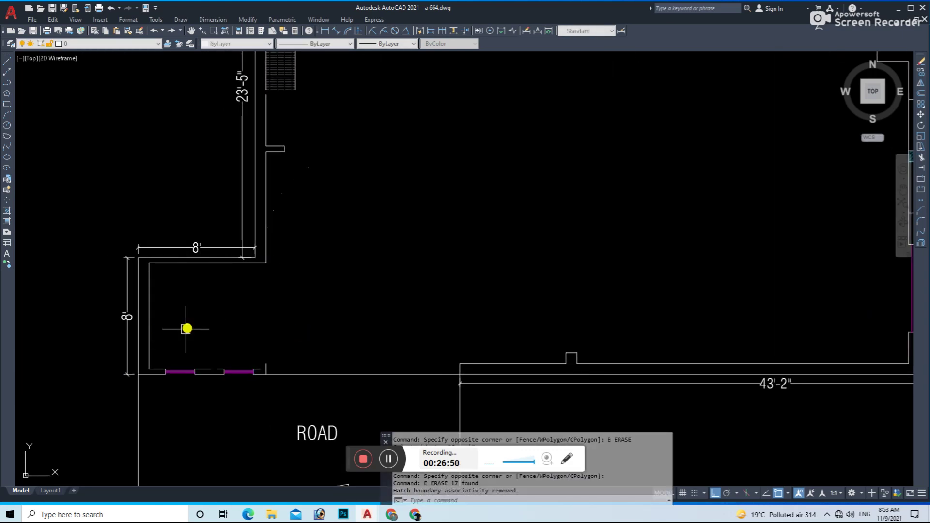
scroll(159, 367, "up", 3)
- Erase the 17 objects around the bottom wall and a leftover wall line
left_click(158, 336)
left_click(412, 409)
key("e")
key("Return")
scroll(412, 375, "down", 3)
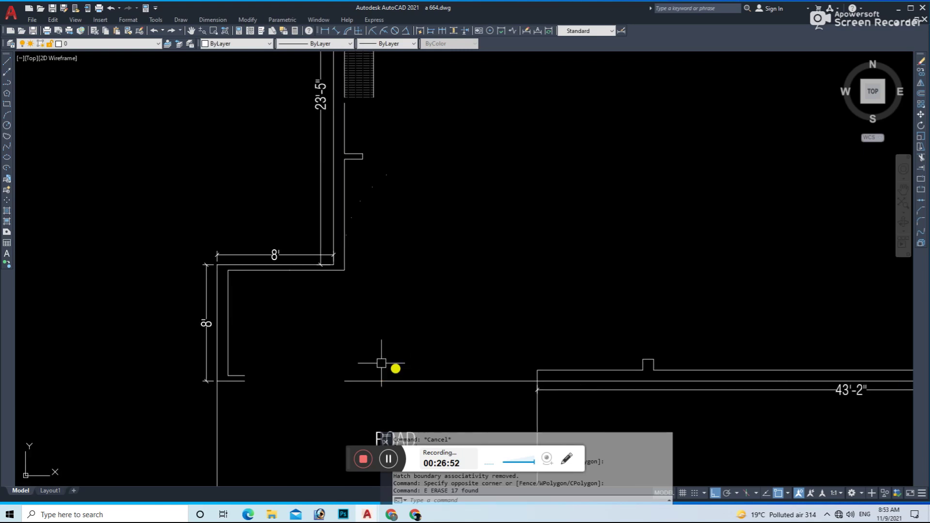
key("e")
key("Return")
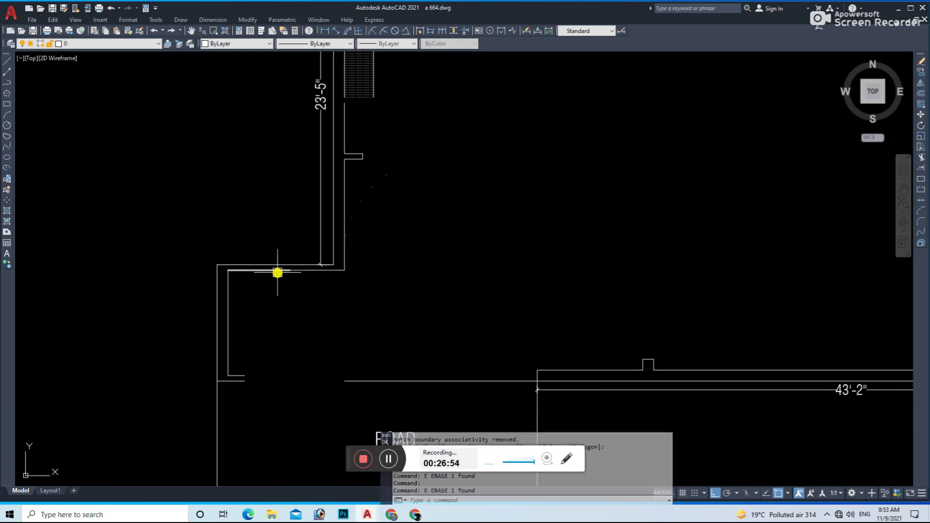
- Erase the 23'-5" dimension and the hatched opening block with nearby lines
middle_click_drag(278, 270, 312, 306)
left_click(322, 312)
key("e")
key("Return")
scroll(367, 295, "down", 3)
scroll(353, 291, "up", 4)
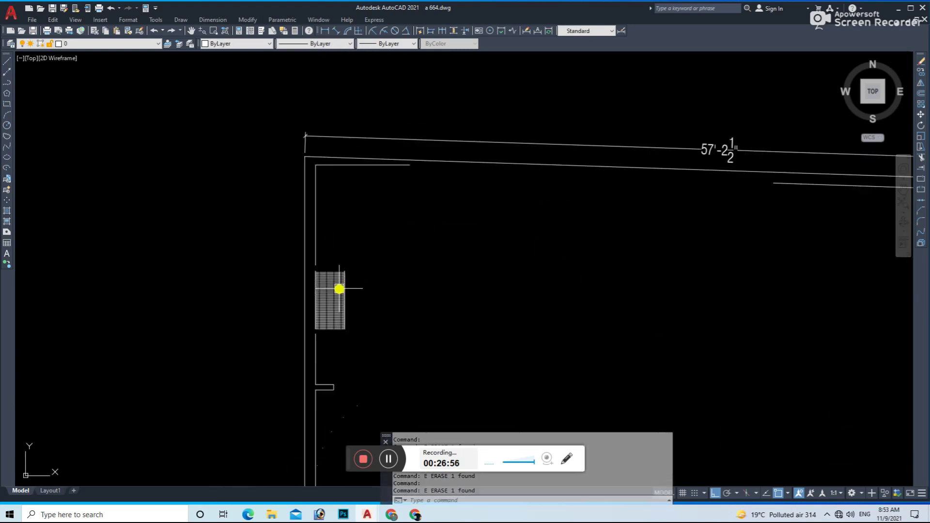
scroll(288, 249, "down", 2)
left_click(353, 426)
key("e")
key("Return")
key("Escape")
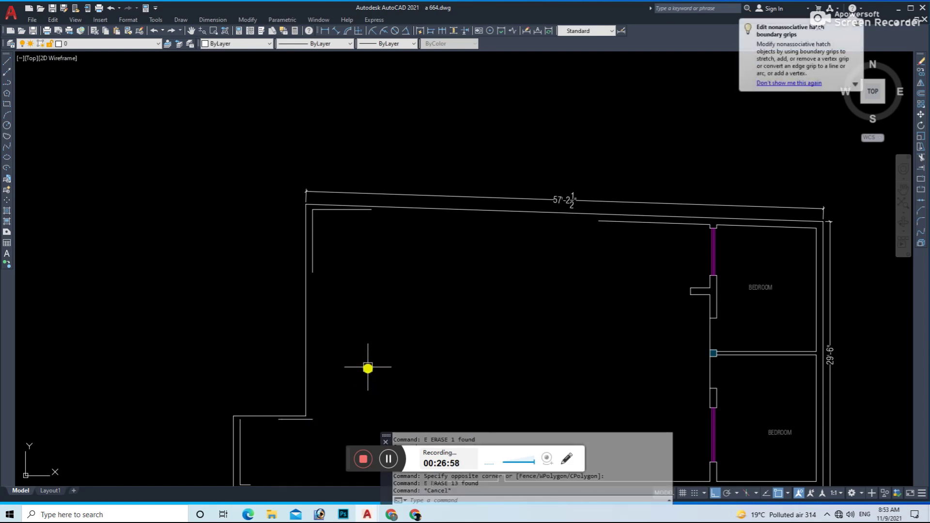
- Fillet the inner left wall line to the inner top wall line to close the corner
scroll(342, 222, "up", 3)
left_click(341, 206)
key("Escape")
scroll(388, 193, "down", 3)
key("f")
key("Return")
left_click(319, 219)
left_click(673, 221)
key("Escape")
key("Escape")
- Erase the four selected objects and the objects windowed at the top wall
middle_click_drag(737, 283, 593, 218)
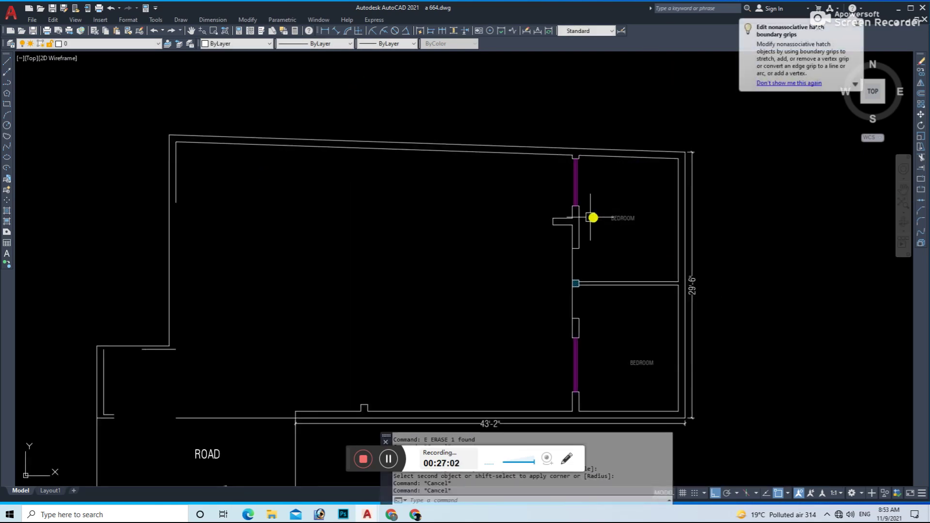
left_click(567, 237)
key("e")
key("Return")
scroll(576, 232, "up", 3)
scroll(582, 202, "up", 4)
left_click(551, 119)
scroll(577, 146, "down", 2)
left_click(631, 312)
key("e")
key("Return")
- Extend the fenced wall lines up to the top wall
type("ex")
key("Return")
left_click(628, 276)
left_click(588, 285)
key("Return")
key("Return")
scroll(607, 273, "down", 2)
scroll(540, 134, "down", 2)
scroll(383, 264, "up", 3)
- Save the stripped-down drawing
key("ctrl+s")
type("tr")
key("Return")
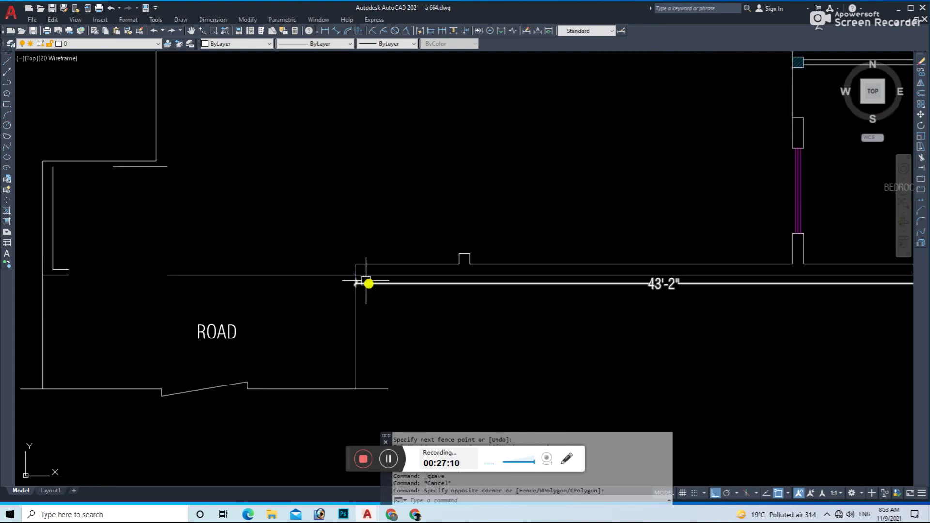
- Cancel the trim and extend the road line left to meet the wall
scroll(368, 280, "up", 4)
key("Escape")
key("Escape")
scroll(240, 275, "down", 2)
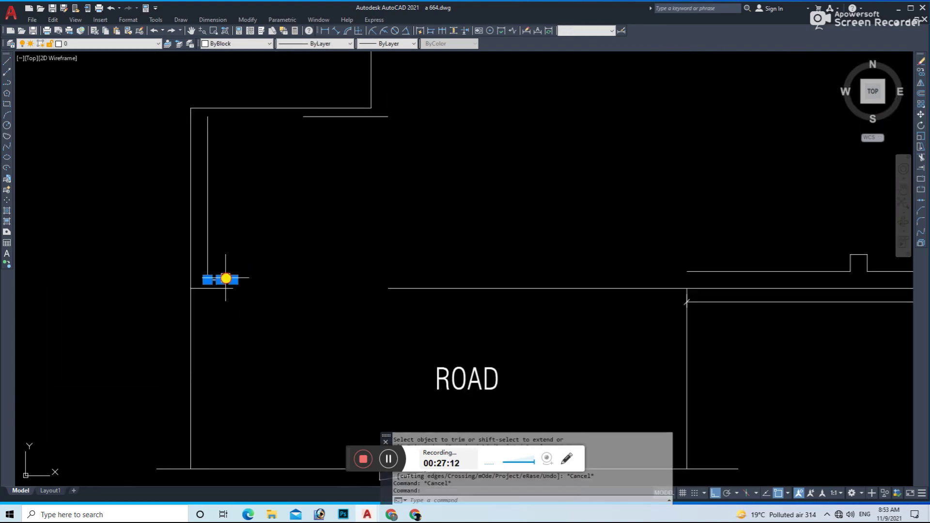
type("Eex")
key("Return")
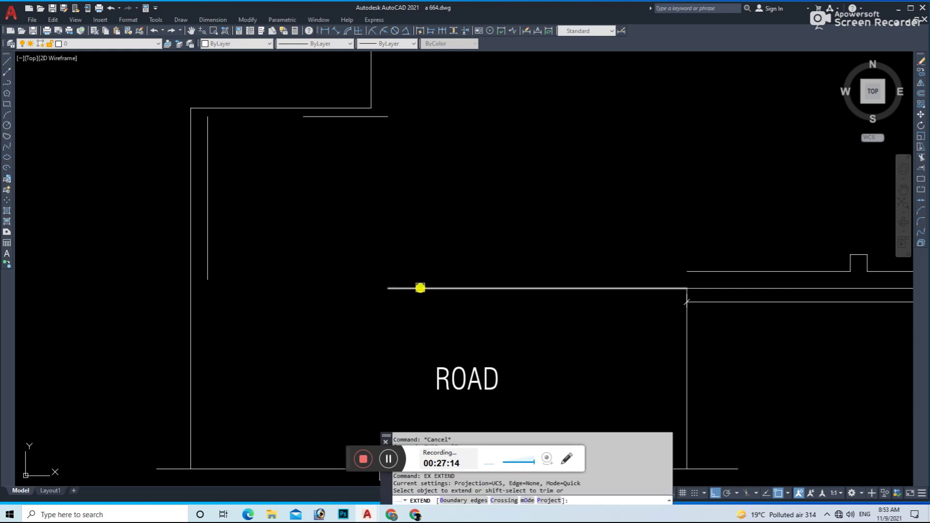
left_click(419, 289)
- Fillet the left inner wall into a clean corner with the fence line
type("f")
key("Return")
left_click(702, 271)
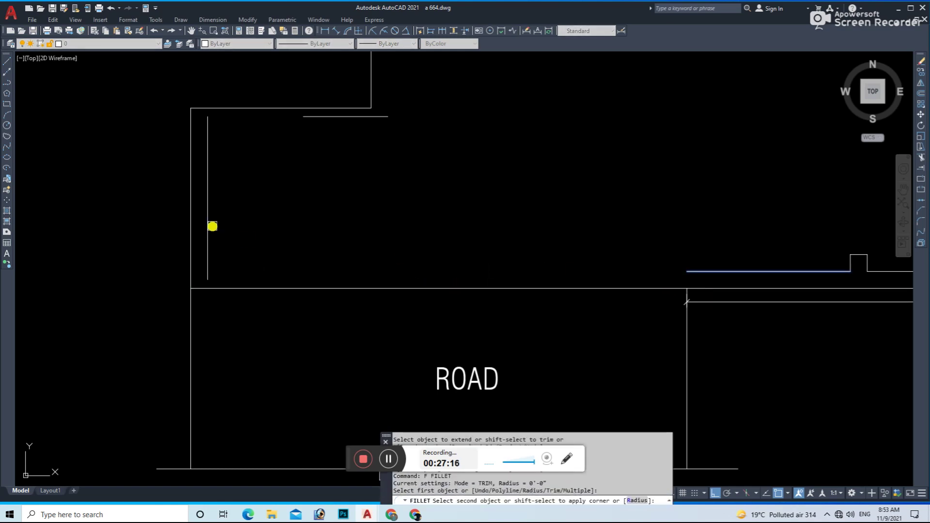
left_click(212, 226)
middle_click_drag(340, 137, 345, 209)
- Erase the short stray line at the top of the wall area
left_click(337, 190)
type("e")
key("Return")
key("Escape")
type("o")
key("Return")
key("Escape")
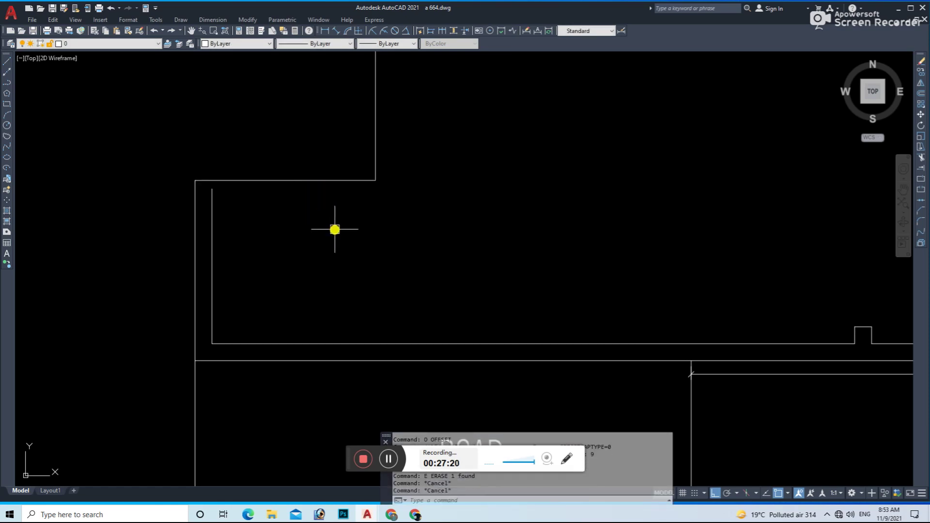
- Offset the top wall 9 inward to form an inner wall line
type("o")
key("Return")
type("9")
key("Return")
left_click(310, 181)
left_click(338, 214)
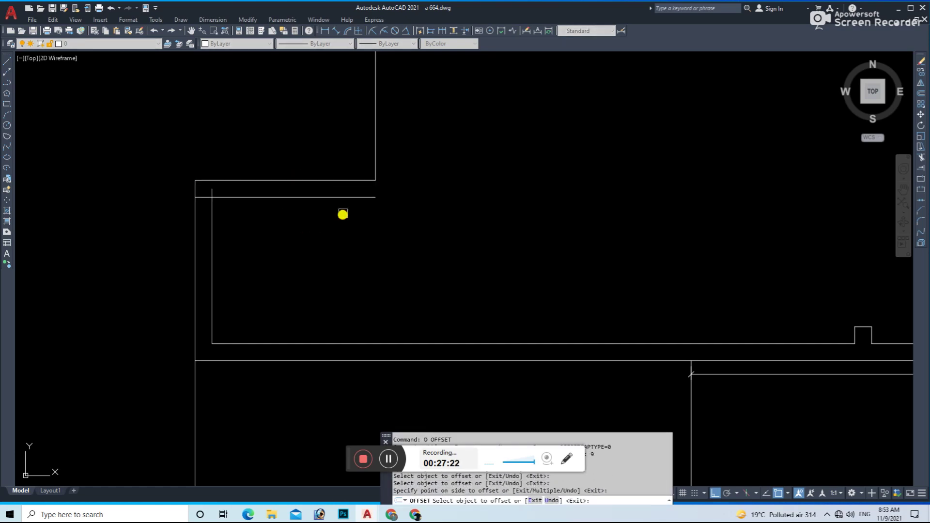
scroll(338, 214, "down", 4)
- Fillet the new inner top line into corners with the inner left wall
left_click(291, 222)
left_click(327, 211)
key("Return")
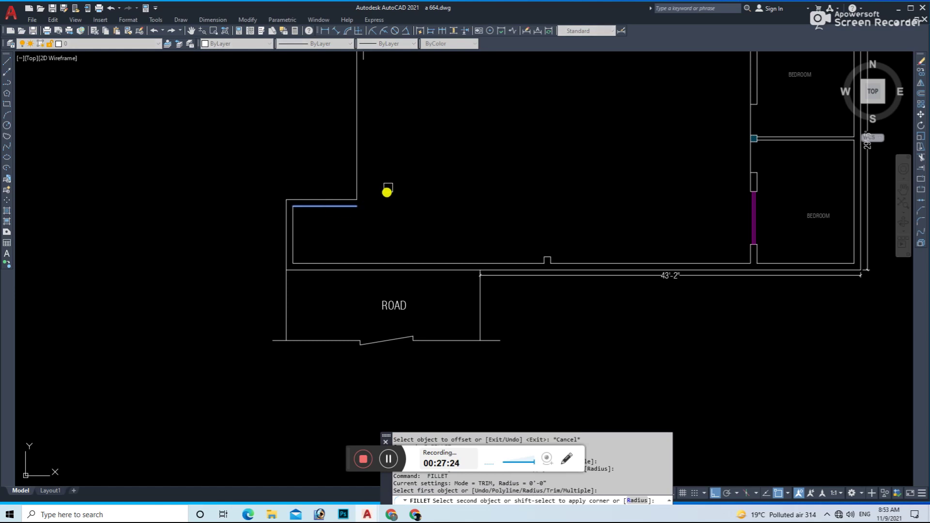
scroll(386, 189, "down", 2)
scroll(372, 181, "down", 2)
left_click(364, 128)
key("Escape")
scroll(434, 221, "down", 2)
- Save the drawing and bring the plan's lower-left corner into view
key("ctrl+s")
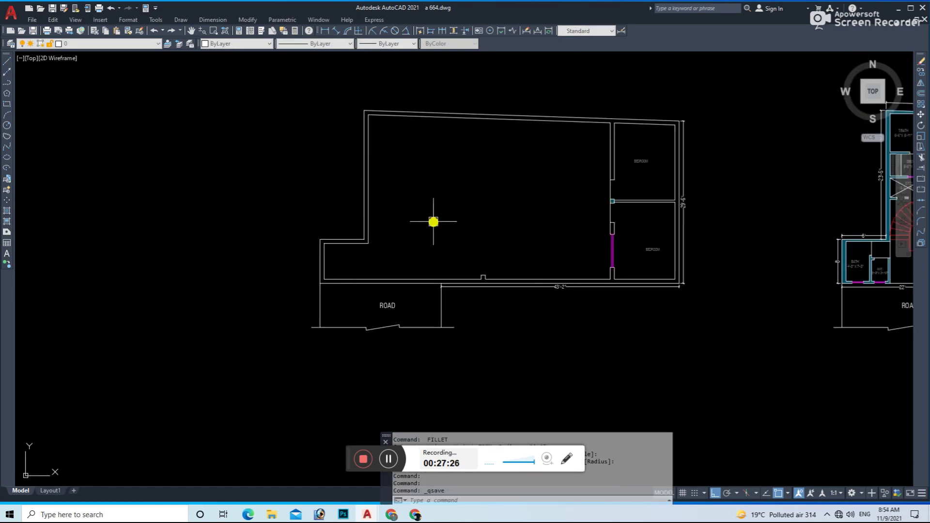
middle_click_drag(435, 241, 276, 266)
scroll(188, 273, "up", 2)
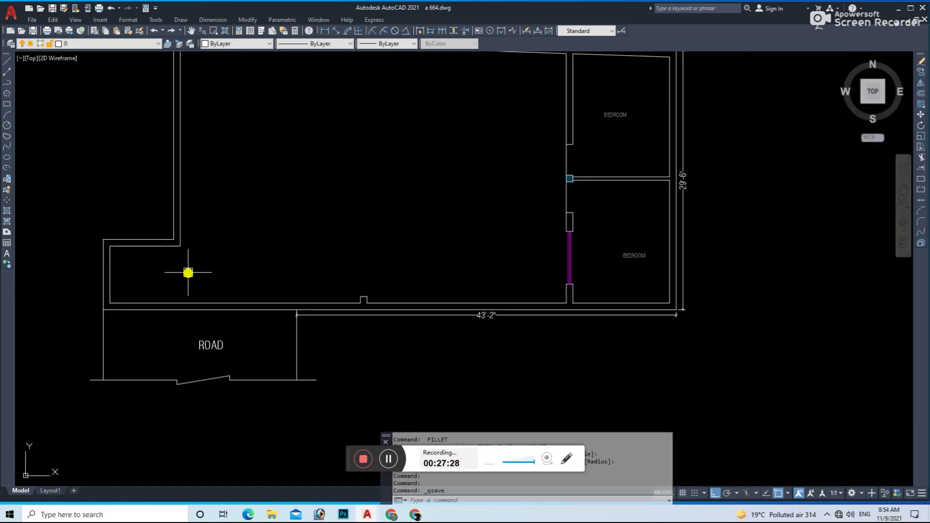
middle_click_drag(173, 273, 238, 261)
scroll(242, 253, "up", 2)
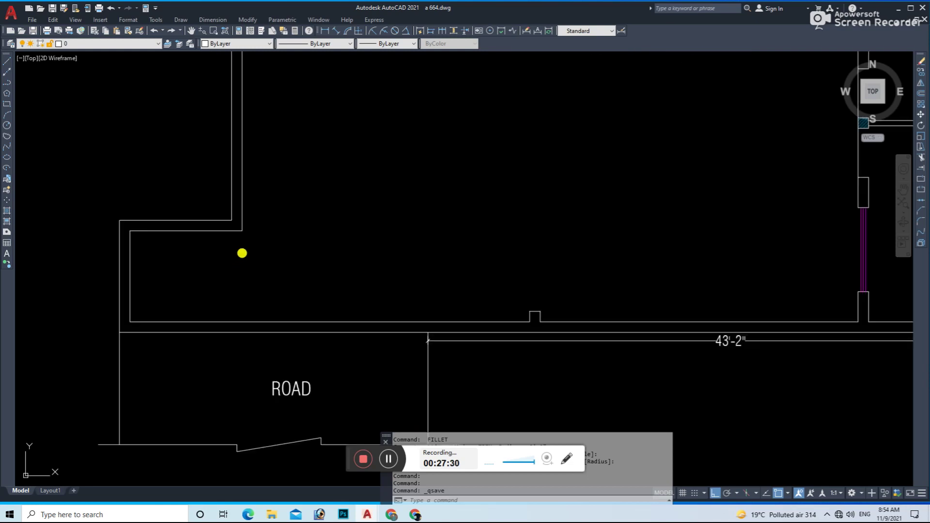
scroll(278, 260, "down", 3)
scroll(203, 276, "up", 2)
- Draw a wall line down from the corner to the bottom wall
key("Escape")
key("Escape")
type("l")
key("Return")
scroll(183, 273, "up", 2)
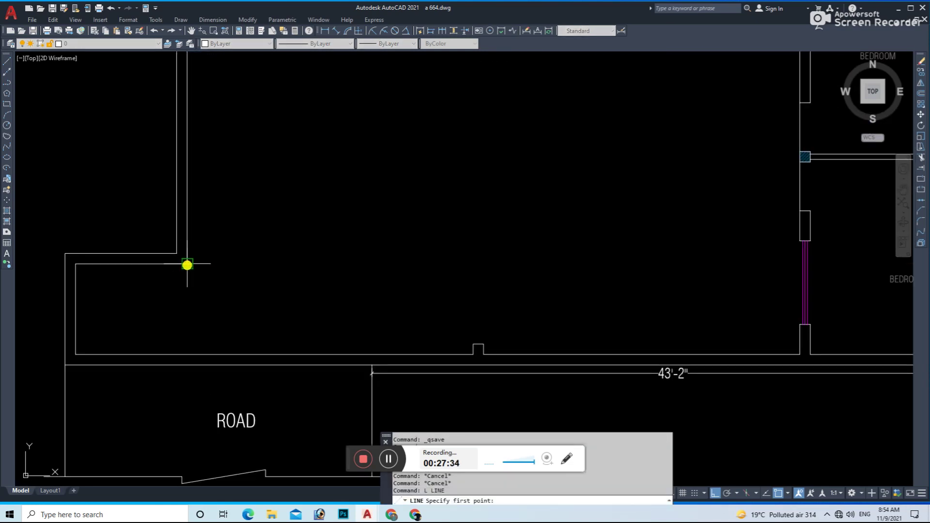
left_click(187, 354)
key("Escape")
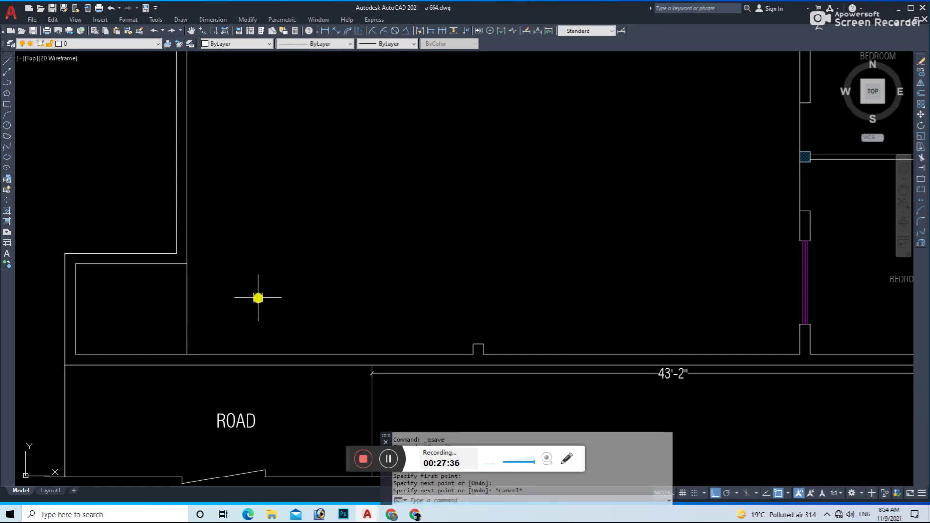
- Offset the new wall line 4.5 to create a double wall
type("o")
key("Return")
type("4.5")
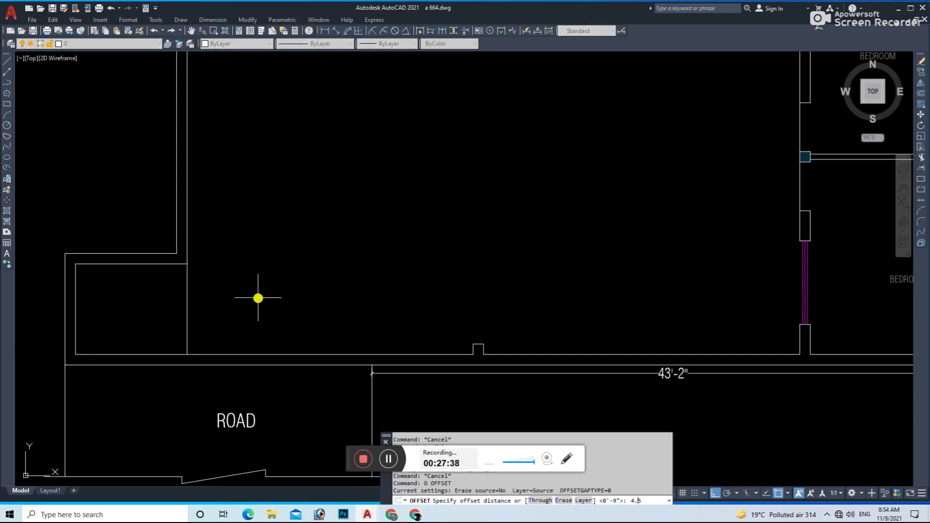
key("Return")
left_click(190, 305)
left_click(175, 319)
scroll(194, 378, "up", 5)
- Trim the wall segments lying between the two double-wall lines
type("tr")
key("Return")
left_click(132, 249)
scroll(140, 254, "down", 5)
left_click(145, 241)
scroll(147, 219, "up", 3)
scroll(244, 286, "down", 5)
key("Escape")
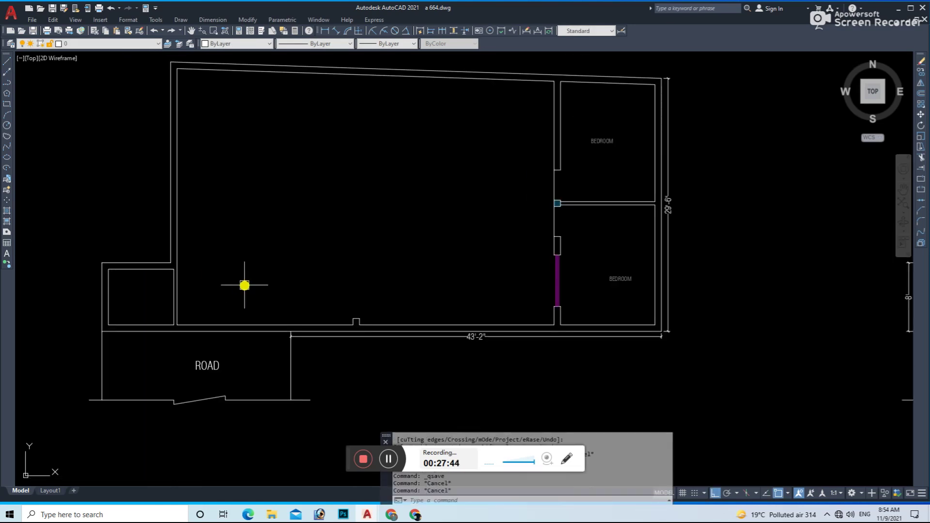
- Offset the small room's wall 9' to the right
type("o")
key("Return")
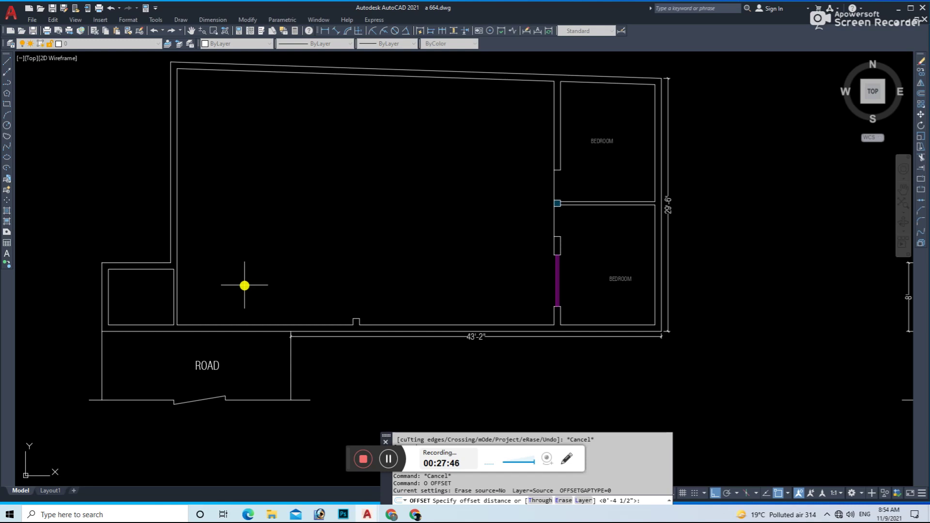
key("Return")
left_click(178, 284)
left_click(239, 291)
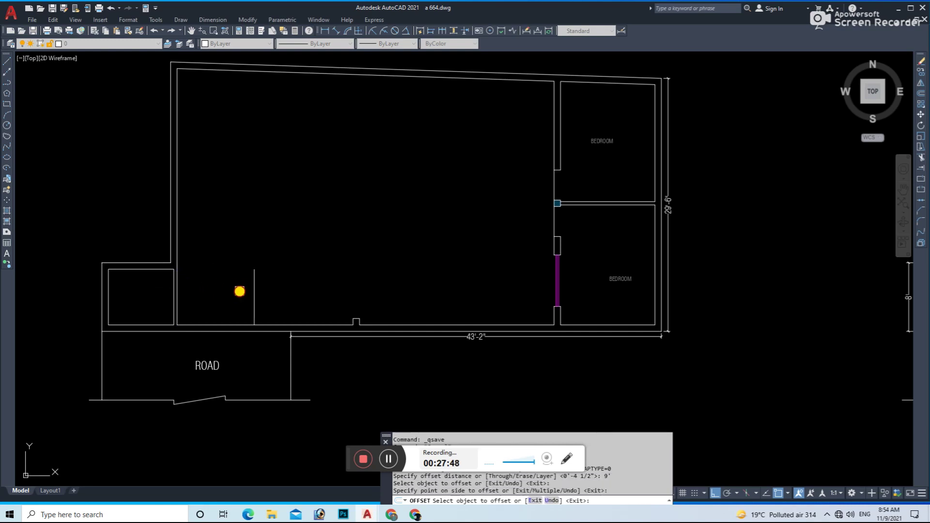
key("Escape")
- Extend the new wall line up to the top wall
type("ex")
key("Return")
key("Escape")
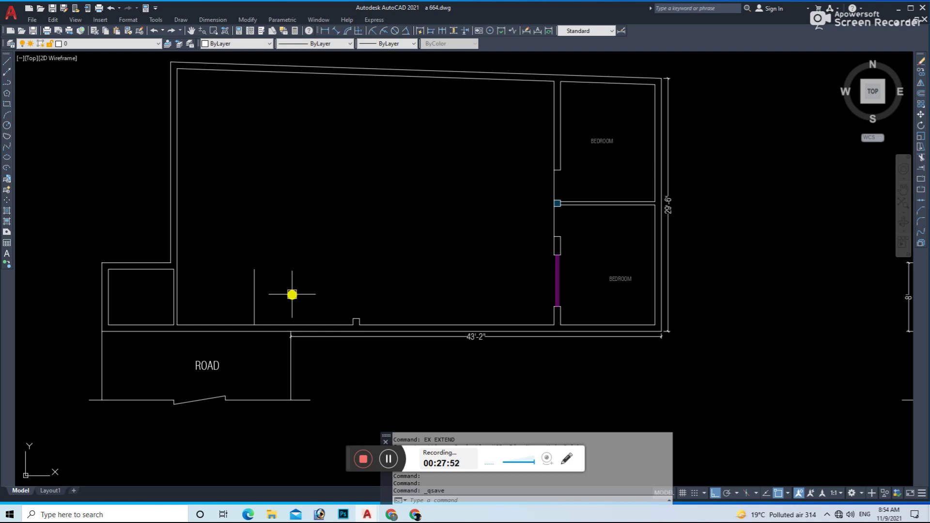
type("ex")
key("Return")
left_click(255, 281)
key("Escape")
- Offset a parallel wall line beside it and extend both lines to the walls
type("o")
key("Return")
type("9")
key("Return")
left_click(254, 278)
type("ex")
left_click(278, 298)
key("Return")
key("Return")
- Trim the paired wall lines, undoing the last trim
scroll(257, 327, "up", 4)
type("tr")
key("Return")
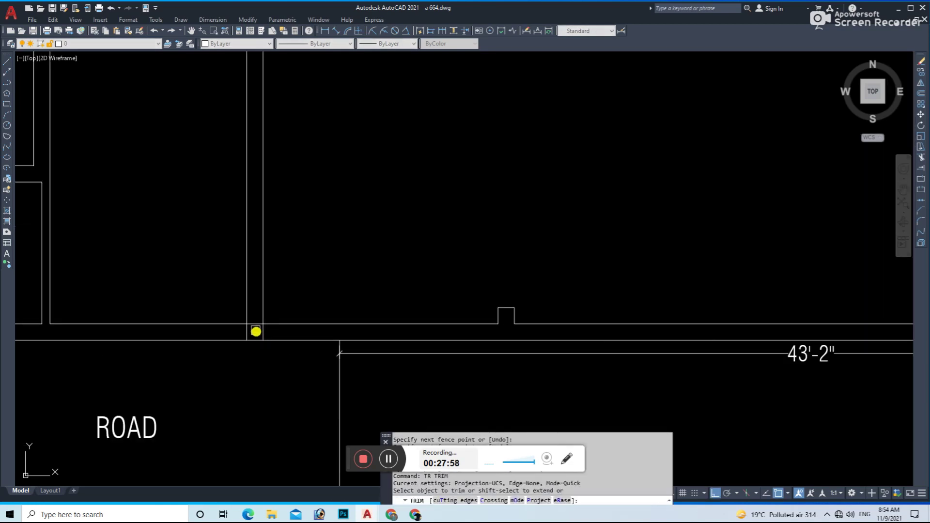
scroll(257, 329, "down", 2)
type("u")
key("Return")
key("Escape")
- Start an offset and a line at the wall corner, cancelling both
type("o")
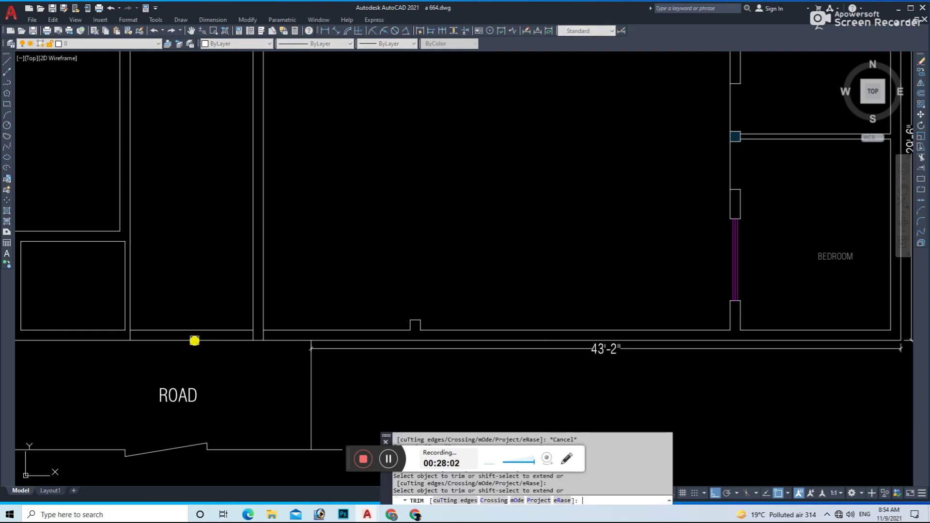
key("Return")
key("Escape")
type("l")
key("Return")
left_click(252, 341)
key("Escape")
scroll(233, 353, "down", 2)
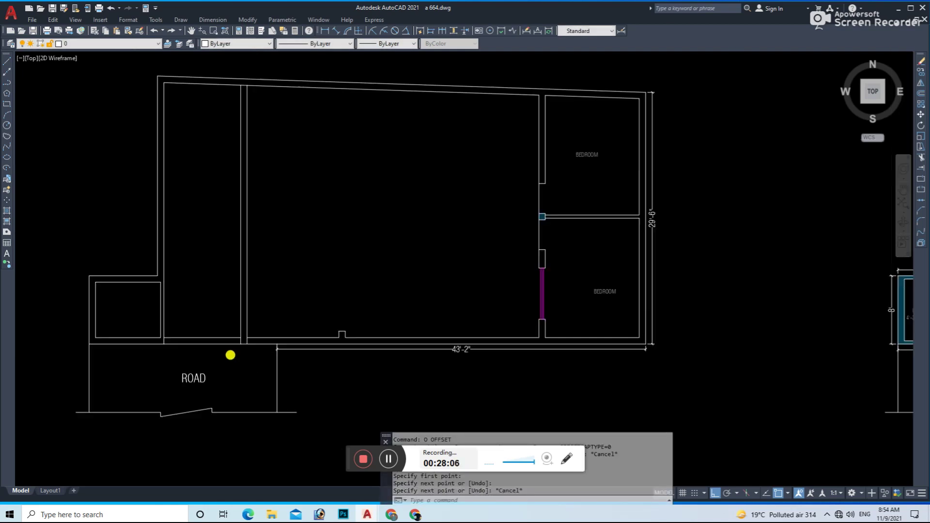
scroll(241, 369, "down", 2)
- Offset the strip's bottom wall 21' upward as a cross wall
key("Escape")
type("o")
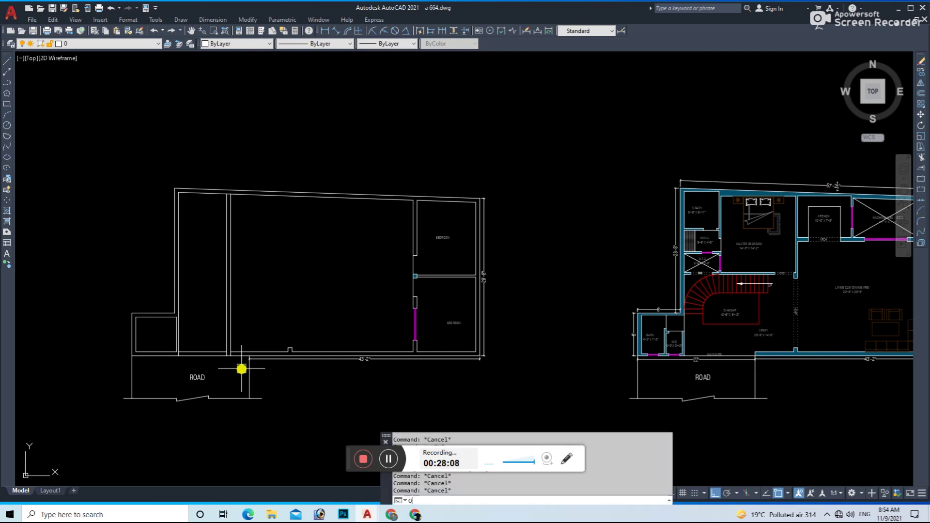
type("'")
key("Return")
scroll(228, 364, "up", 4)
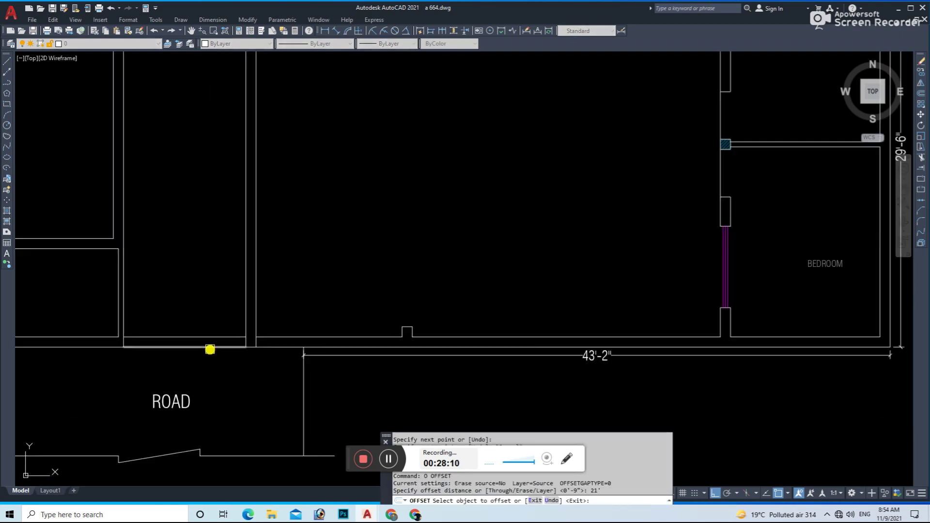
left_click(209, 349)
key("Escape")
scroll(228, 329, "down", 3)
scroll(261, 303, "up", 2)
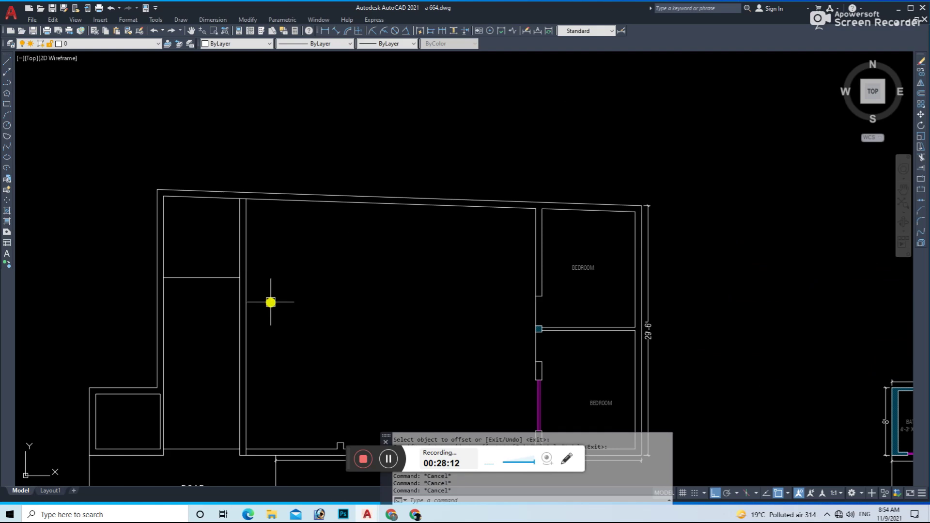
- Begin another offset with a 4.5 distance
key("Escape")
type("o")
key("Return")
type("5")
key("Return")
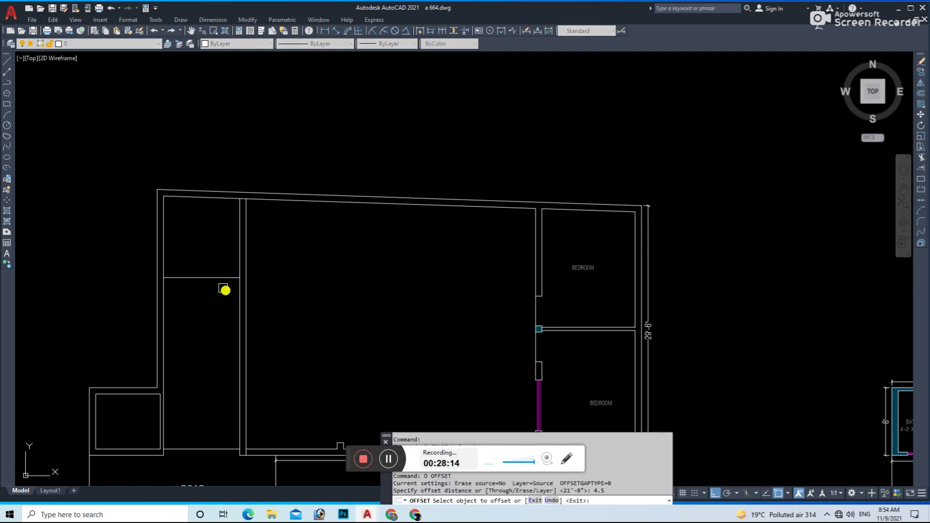
- Fence-trim the lines crossing the stair area
scroll(223, 244, "up", 3)
key("Return")
type("tr")
key("Return")
scroll(123, 294, "up", 3)
type("T")
left_click(39, 289)
left_click(40, 287)
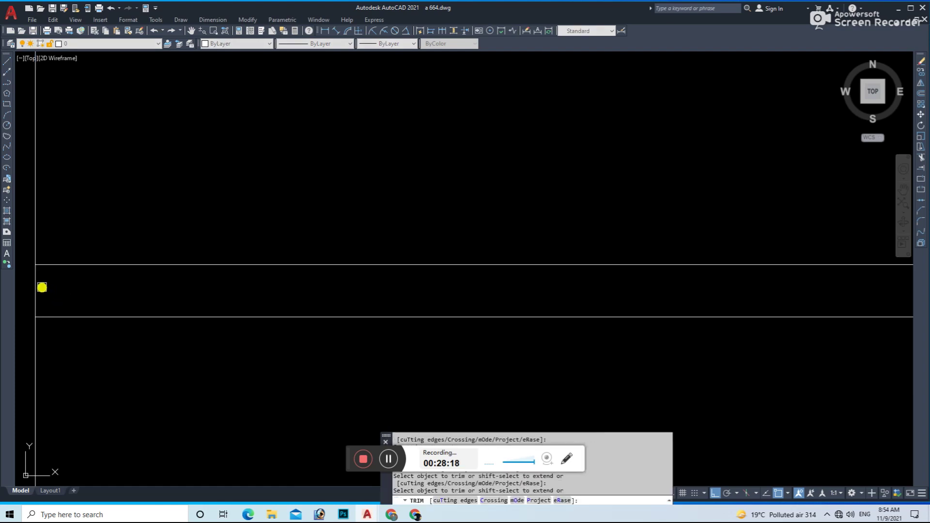
key("Return")
scroll(369, 304, "down", 6)
scroll(437, 295, "up", 5)
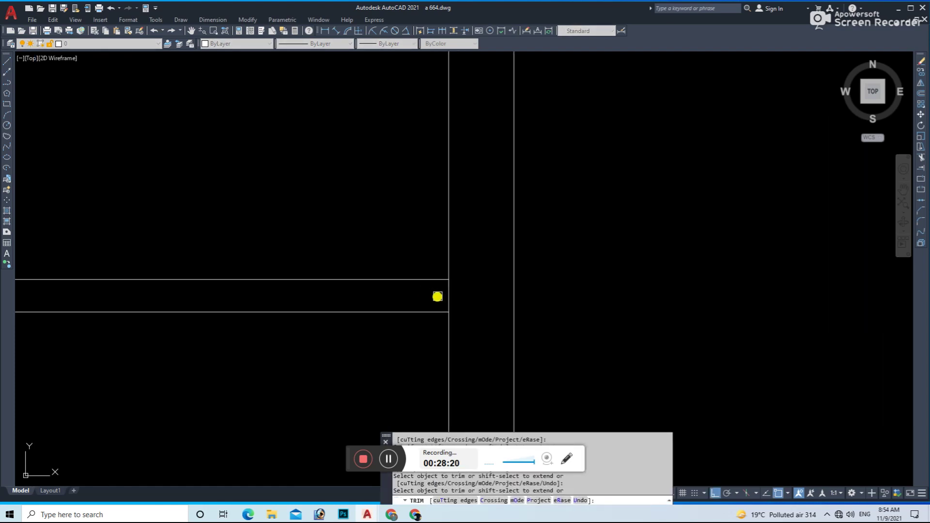
key("Escape")
scroll(490, 307, "down", 3)
scroll(314, 259, "up", 4)
- Offset the lower box's top edge 4' downward
type("o")
key("Return")
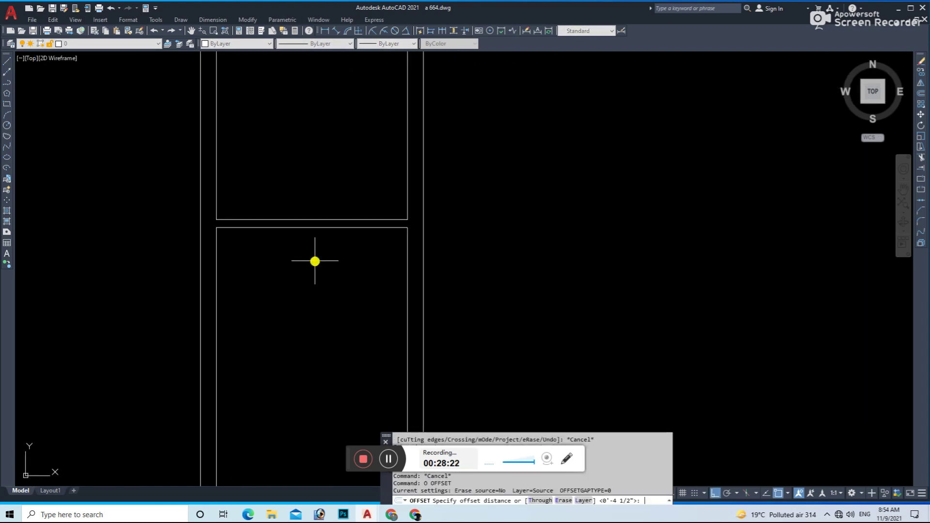
key("Return")
left_click(270, 228)
left_click(252, 288)
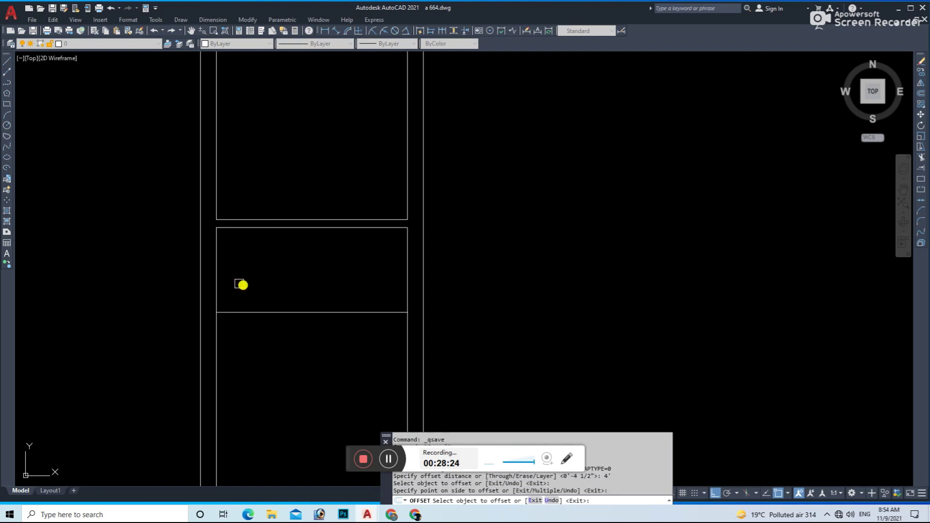
key("Escape")
scroll(268, 282, "down", 2)
- Stretch the lower box edges 6 units downward
left_click_drag(409, 228, 225, 335)
type("s")
key("Return")
left_click(456, 329)
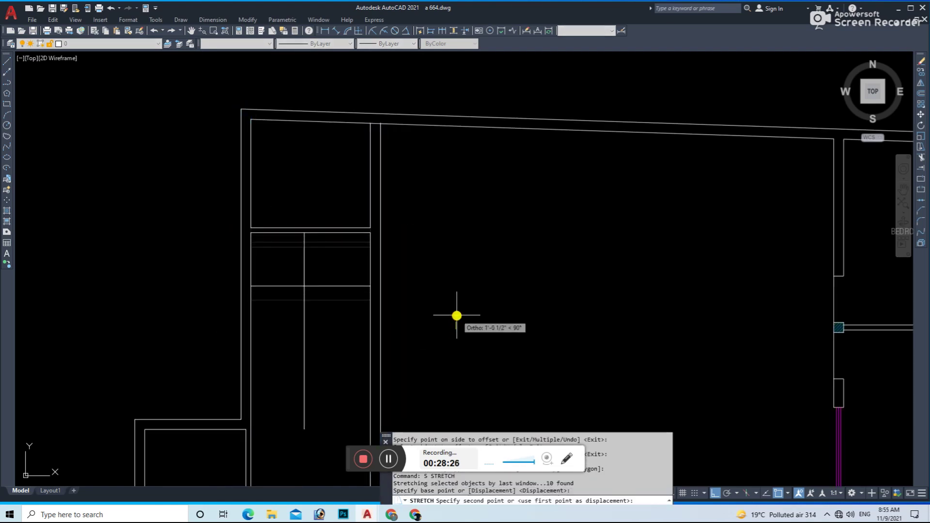
type("6")
key("Return")
- Offset the first stair tread lines 10 units apart
type("o")
key("Return")
key("Escape")
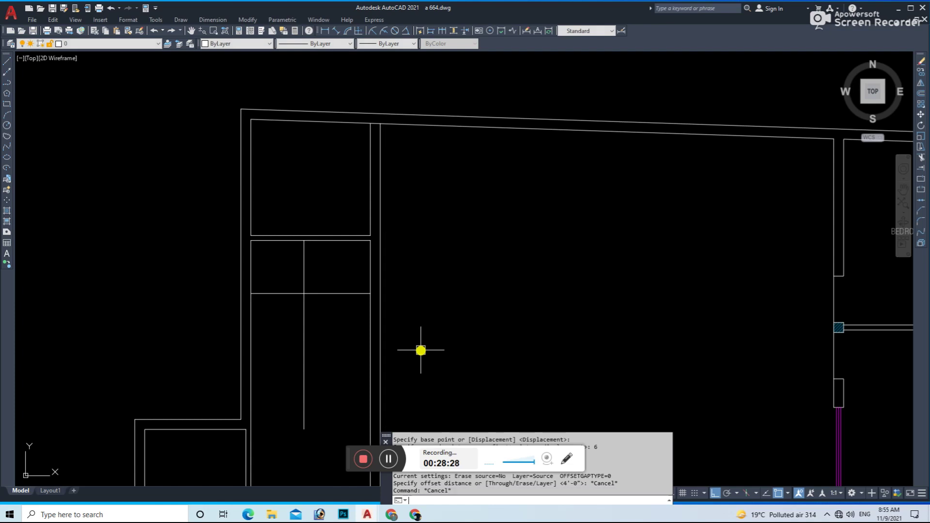
key("Return")
type("10")
key("Return")
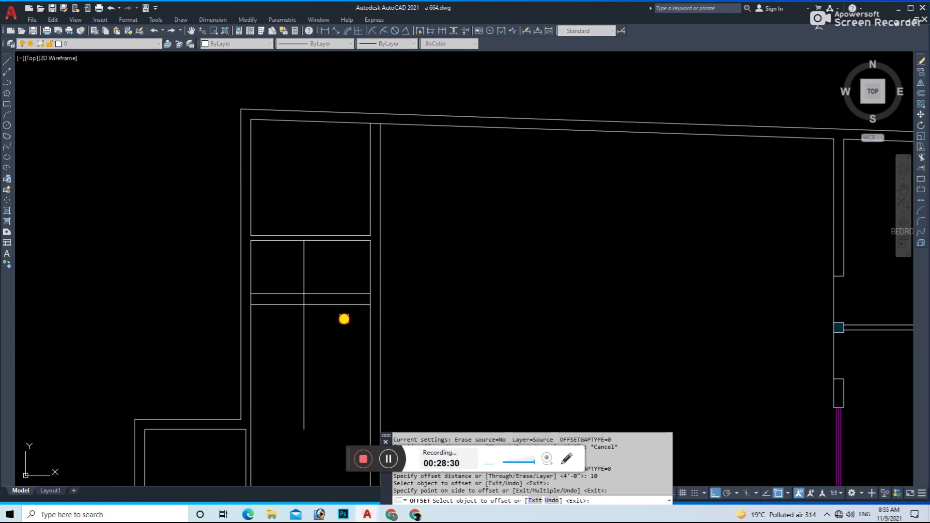
left_click(334, 316)
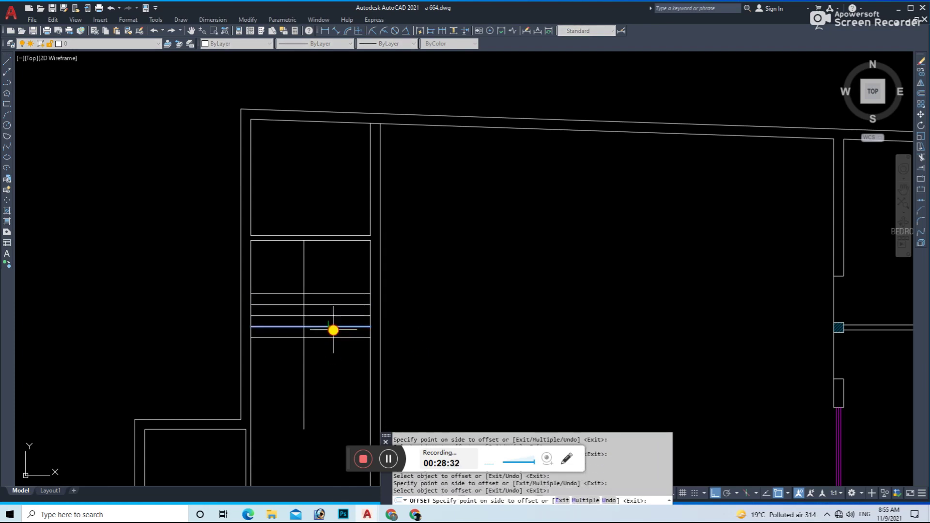
left_click(330, 338)
left_click(330, 353)
left_click(335, 361)
- Add the remaining 10-unit stair treads down the flight
left_click(333, 378)
left_click(331, 372)
middle_click_drag(332, 385, 316, 316)
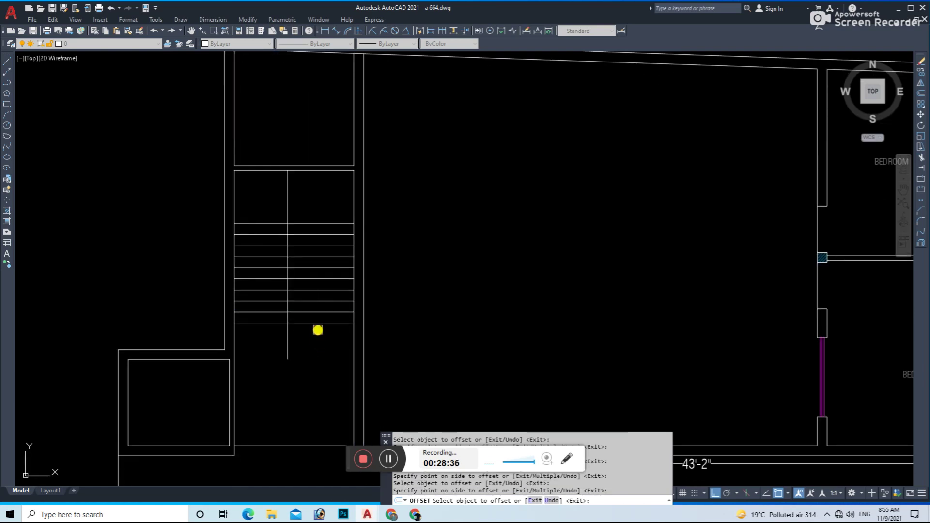
left_click(317, 324)
left_click(317, 345)
left_click(312, 346)
key("Escape")
key("Escape")
type("l")
key("Return")
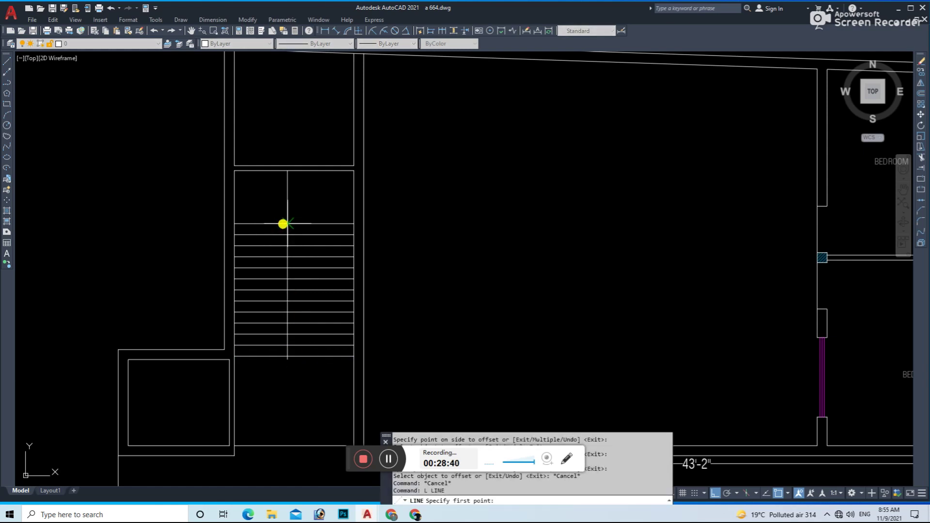
key("Escape")
- Offset the central stair line 4' to form the gap between flights
type("o")
key("Return")
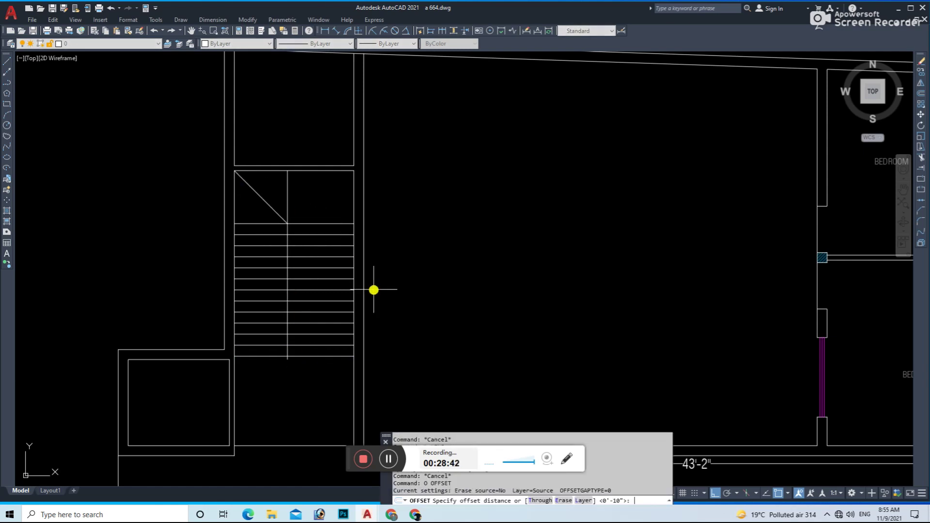
type("'")
key("Return")
left_click(356, 222)
left_click(278, 248)
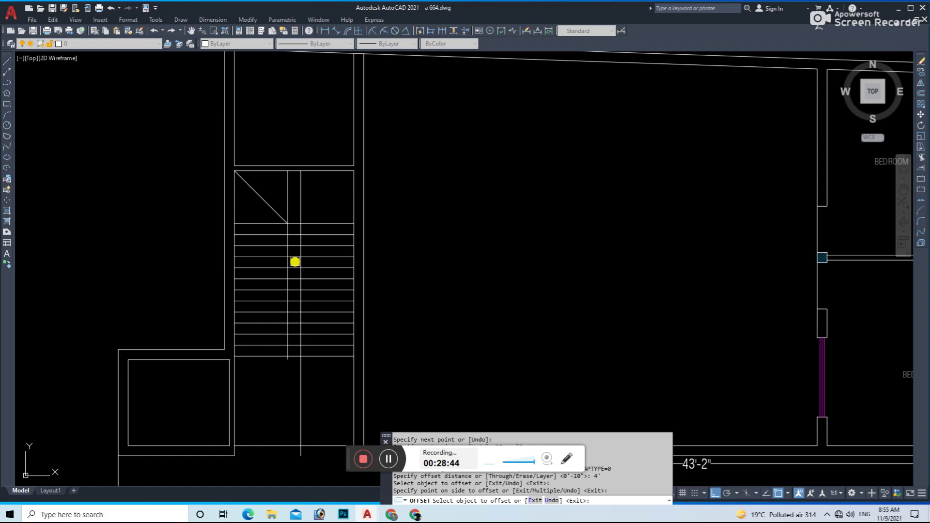
key("Escape")
- Trim the tread segments lying between the two central stair lines
type("tr")
key("Return")
scroll(299, 213, "up", 3)
scroll(297, 228, "down", 3)
left_click_drag(294, 242, 297, 265)
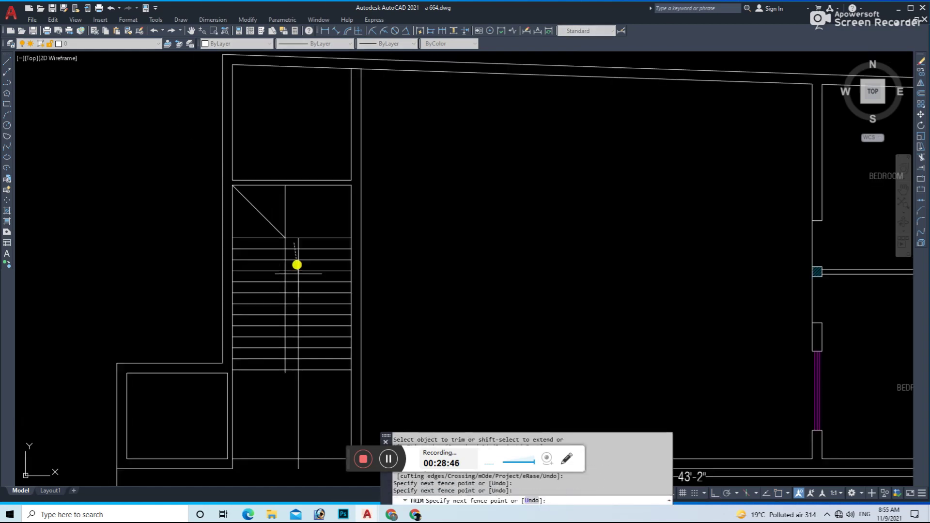
left_click_drag(291, 395, 300, 389)
key("Escape")
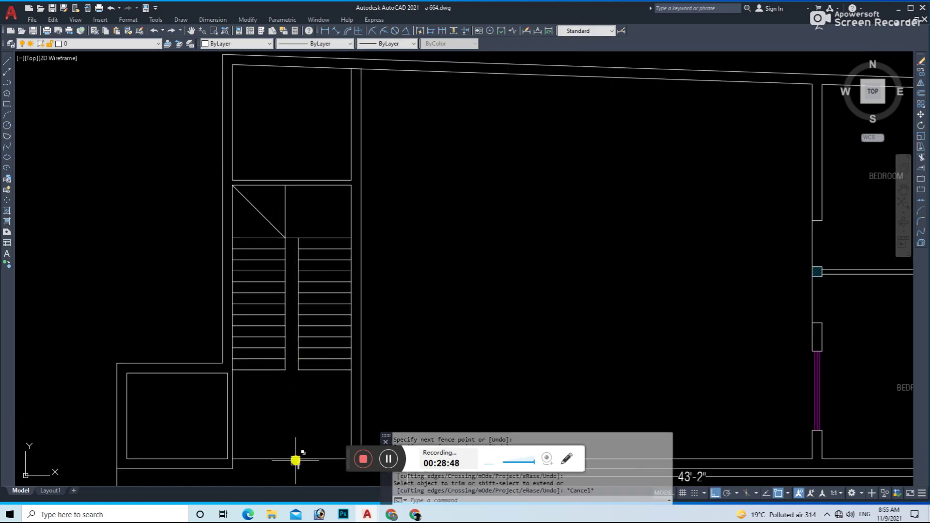
type("E")
key("Escape")
key("Escape")
- Trim the two remaining treads inside the central gap
type("l")
key("Return")
scroll(286, 366, "up", 4)
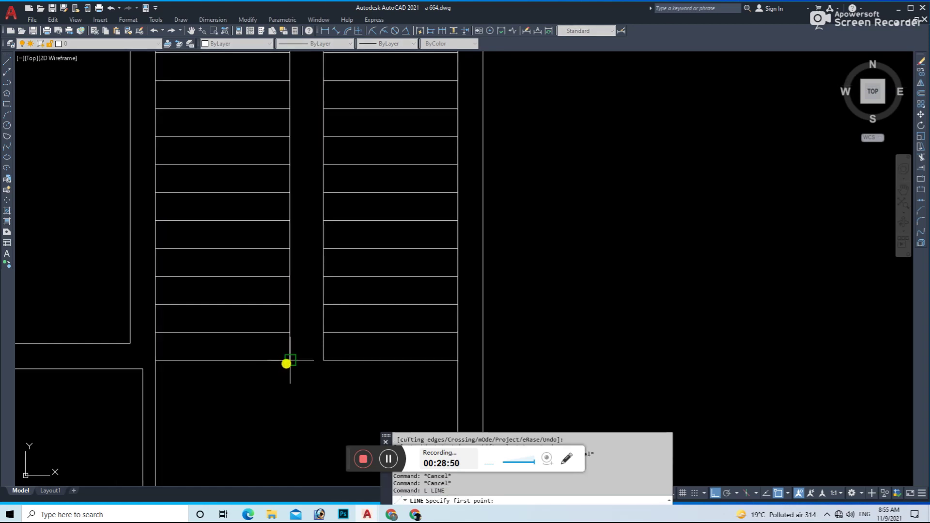
scroll(318, 363, "down", 3)
key("Escape")
type("tr")
key("Return")
left_click(347, 239)
left_click(343, 259)
key("Return")
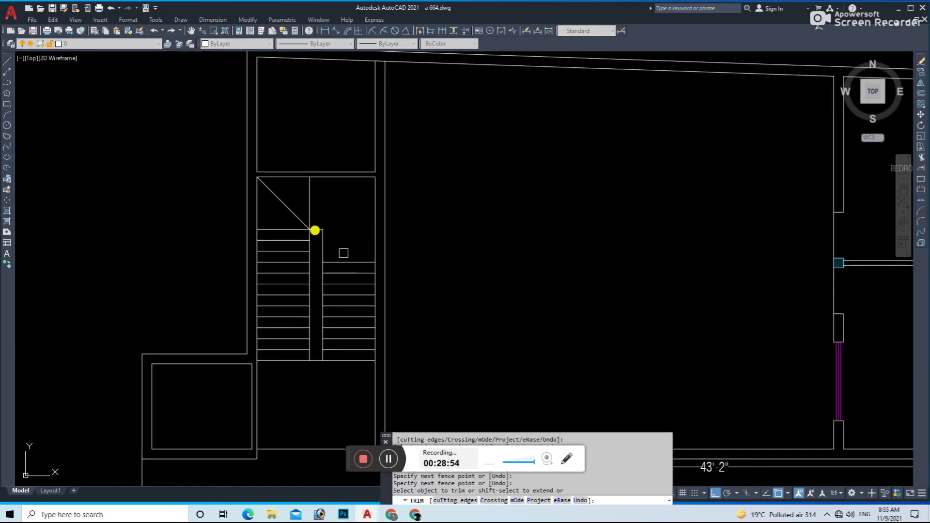
key("Escape")
- Draw a slanted break line across the stairs
type("l")
key("Return")
left_click(319, 228)
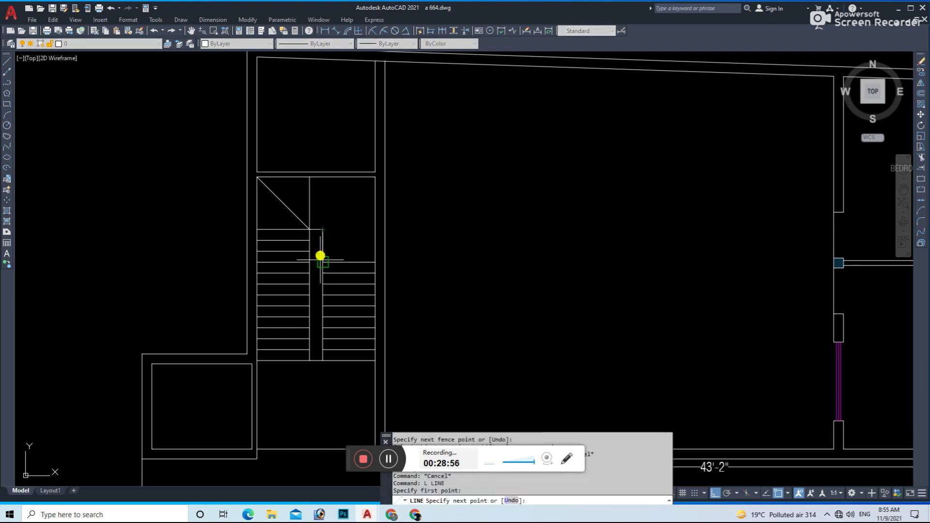
left_click(310, 361)
key("Escape")
key("Return")
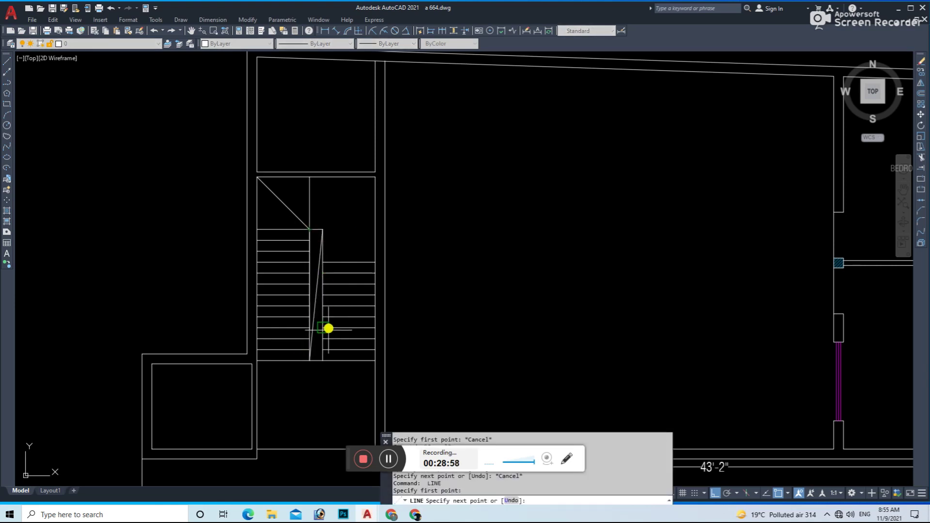
key("Escape")
- Select all the stair lines and set their colour to Red
left_click(347, 183)
left_click(292, 368)
left_click(237, 44)
left_click(229, 69)
key("Escape")
scroll(252, 214, "down", 2)
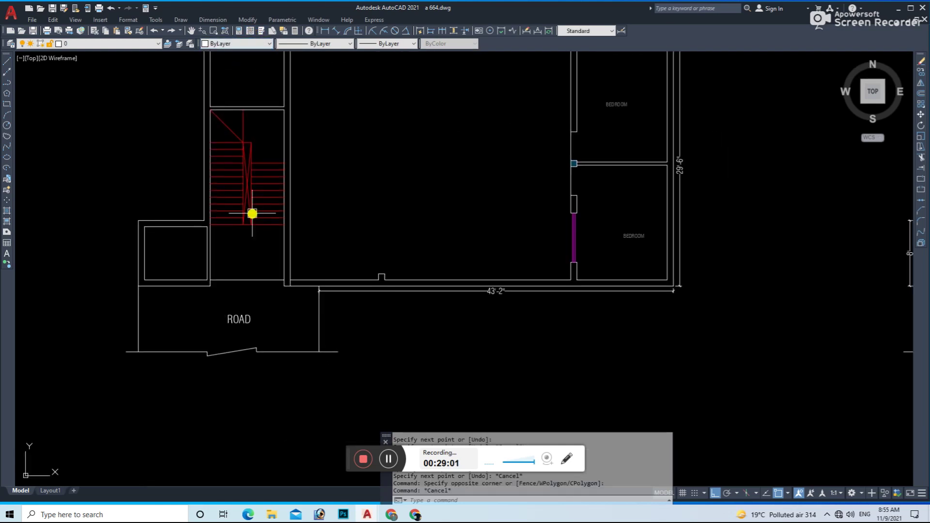
- Move the shaft bottom line 24 units toward the road
key("Escape")
left_click(262, 287)
left_click(332, 253)
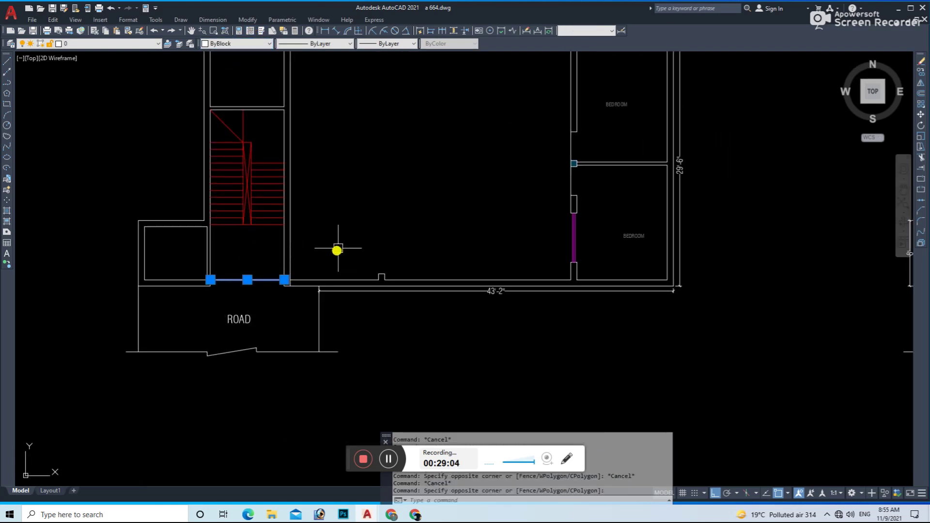
type("m")
key("Return")
left_click(363, 207)
type("24")
key("Return")
key("Escape")
key("Escape")
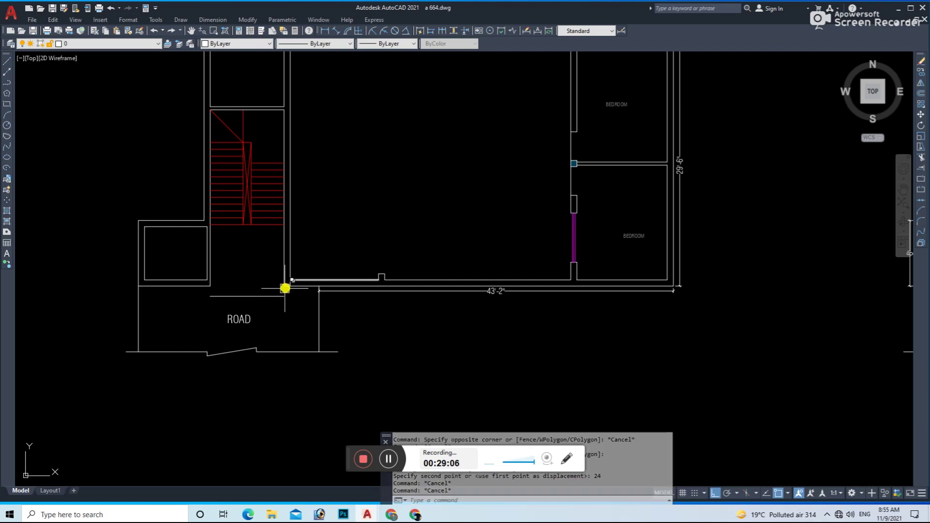
- Move the next shaft line a further 12 units
left_click(261, 305)
key("Return")
left_click(370, 207)
type("12")
key("Return")
- Attempt a fillet on the shaft corner lines, then cancel it
type("f")
left_click(288, 262)
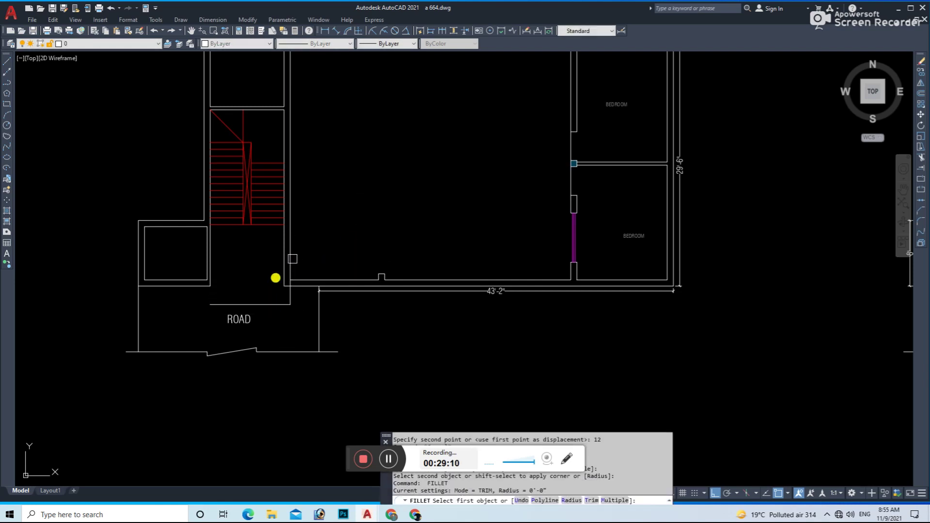
left_click(206, 259)
key("Escape")
scroll(216, 272, "up", 2)
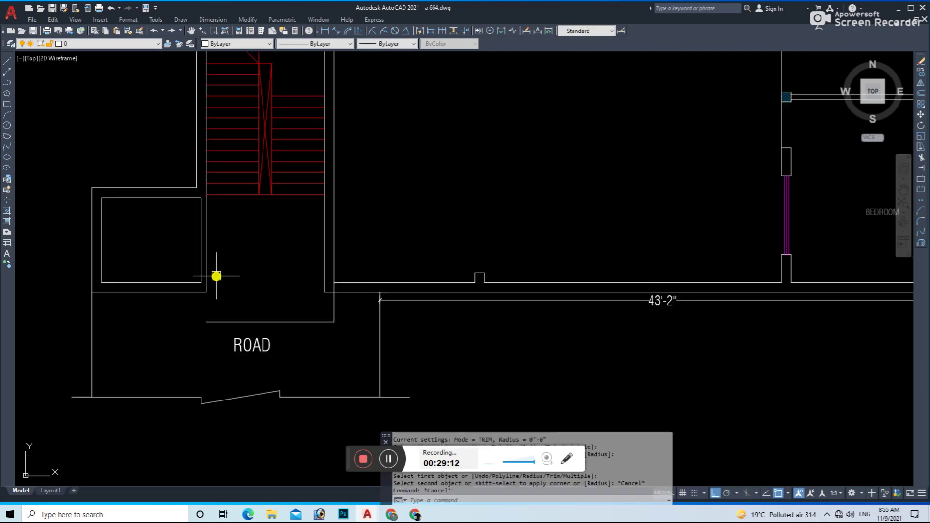
scroll(191, 277, "up", 2)
type("tr")
key("Return")
key("Escape")
- Fillet the bottom wall line with the side line and save
type("f")
key("Return")
left_click(214, 349)
left_click(192, 281)
key("Escape")
scroll(325, 268, "down", 3)
key("ctrl+s")
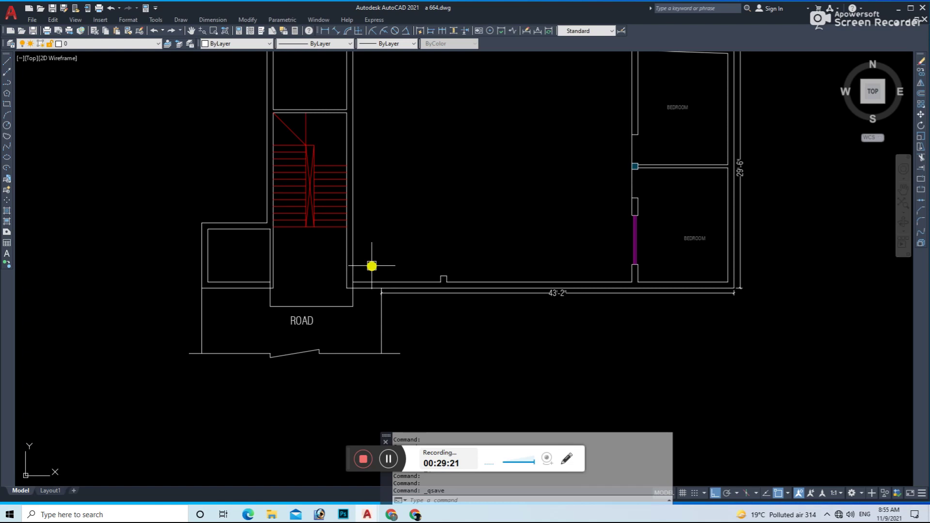
- Erase the small notch in the front wall
scroll(371, 266, "down", 3)
scroll(430, 223, "up", 5)
left_click(327, 261)
left_click(389, 352)
type("e")
key("Return")
- Join the two bottom wall segments into one line and save
type("j")
key("Return")
left_click(344, 339)
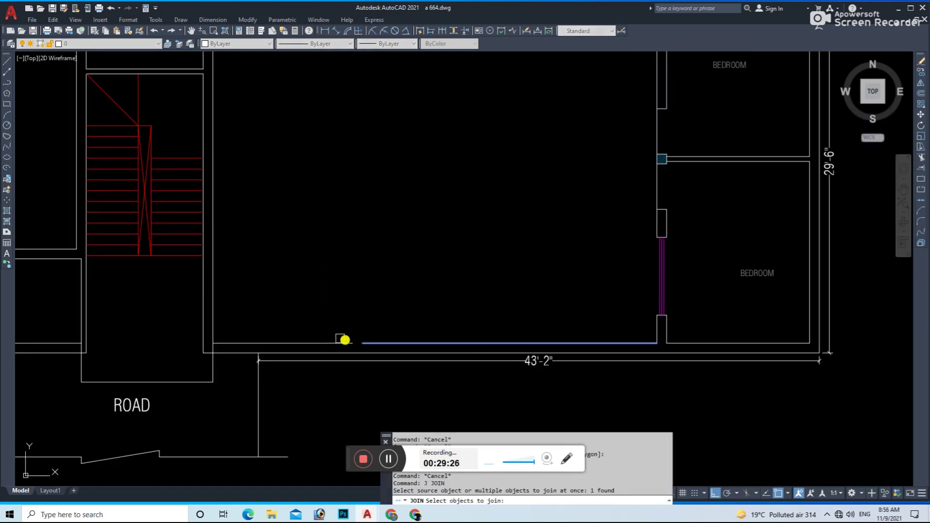
scroll(346, 337, "down", 2)
key("Escape")
key("Return")
left_click(353, 343)
key("Return")
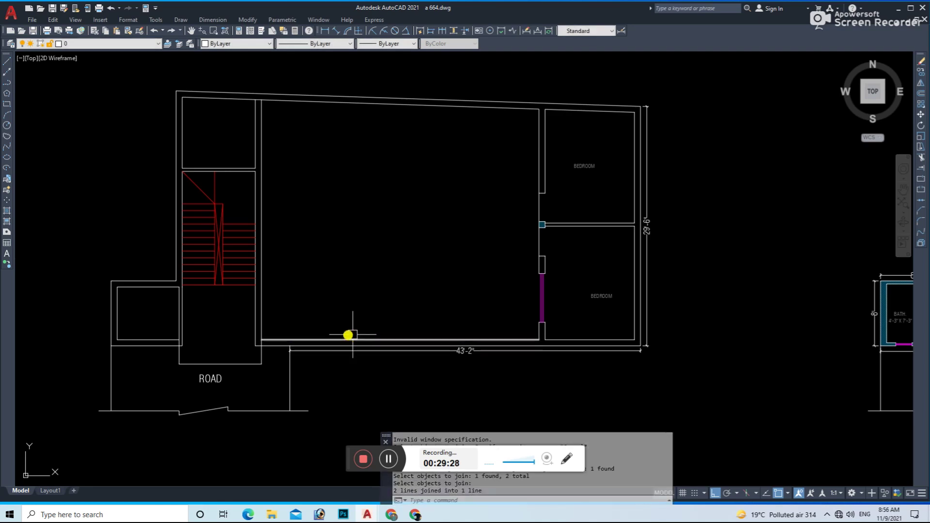
middle_click_drag(390, 318, 363, 332)
key("ctrl+s")
- Shift the plan view and begin a trim
middle_click_drag(284, 266, 294, 284)
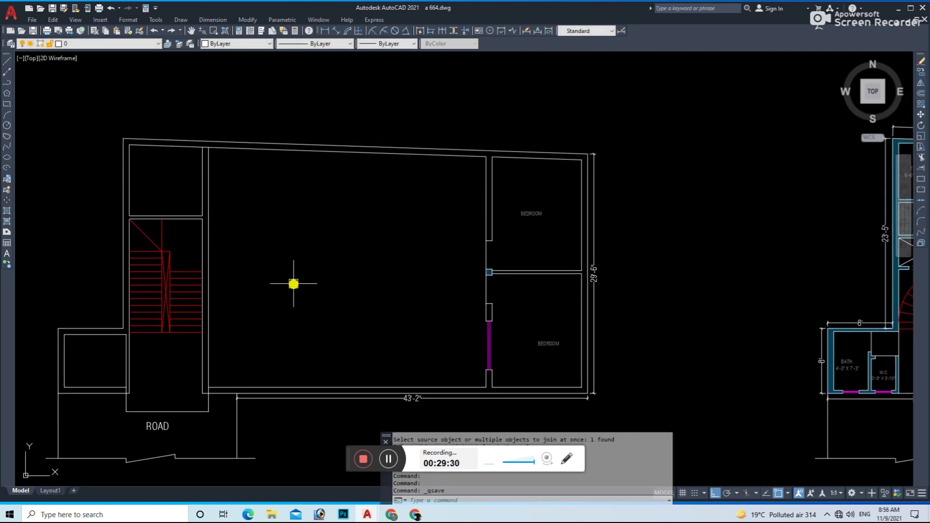
scroll(210, 141, "up", 4)
type("tr")
key("Return")
- Try an aligned dimension on the shaft box's bottom line, then cancel it and save
scroll(204, 162, "down", 3)
key("Escape")
scroll(264, 193, "down", 1)
key("Escape")
key("Escape")
key("Escape")
scroll(235, 228, "up", 1)
scroll(220, 215, "up", 3)
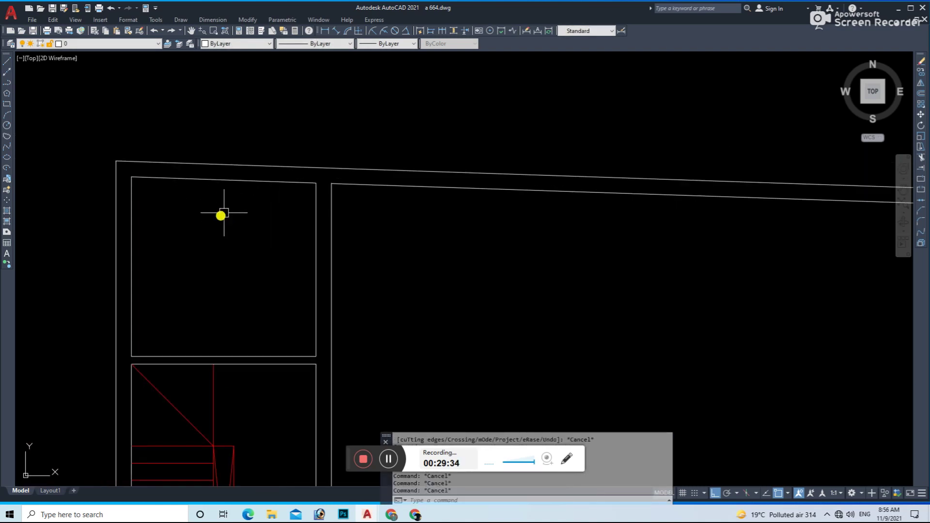
left_click(341, 32)
key("Return")
left_click(132, 246)
key("Escape")
key("Return")
- Offset a wall line 16' to place the new interior wall
key("Return")
left_click(196, 356)
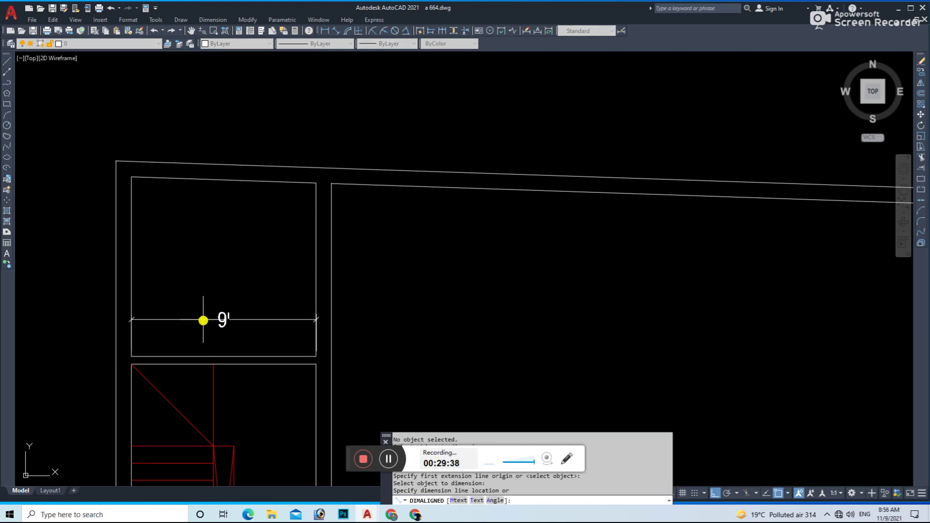
key("ctrl+s")
key("Escape")
key("Escape")
scroll(291, 305, "down", 3)
scroll(370, 291, "down", 2)
scroll(288, 268, "down", 2)
type("o")
key("Return")
type("16'")
- Attempt trimming the new wall line, then cancel and save the drawing
key("Return")
scroll(211, 269, "up", 2)
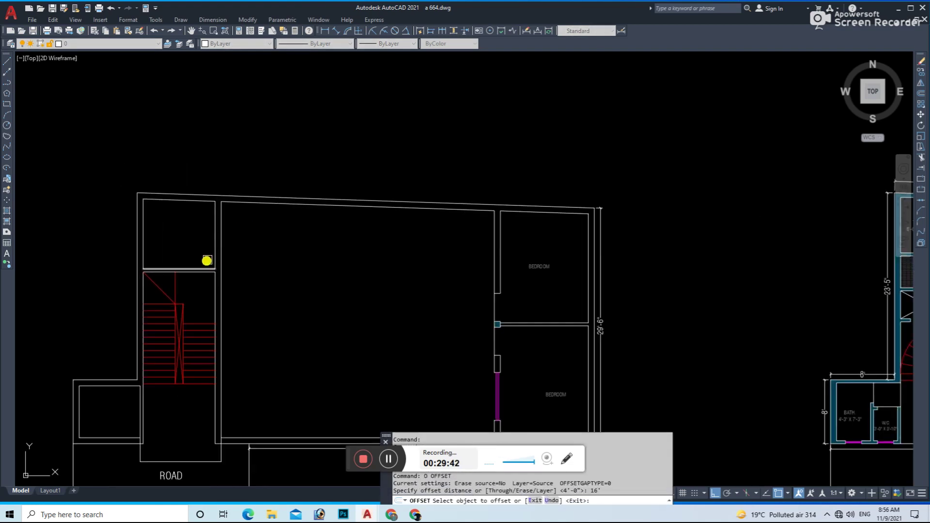
key("Escape")
scroll(354, 260, "down", 1)
type("tr")
key("Return")
scroll(303, 208, "up", 4)
key("Escape")
scroll(312, 189, "down", 4)
scroll(388, 272, "down", 1)
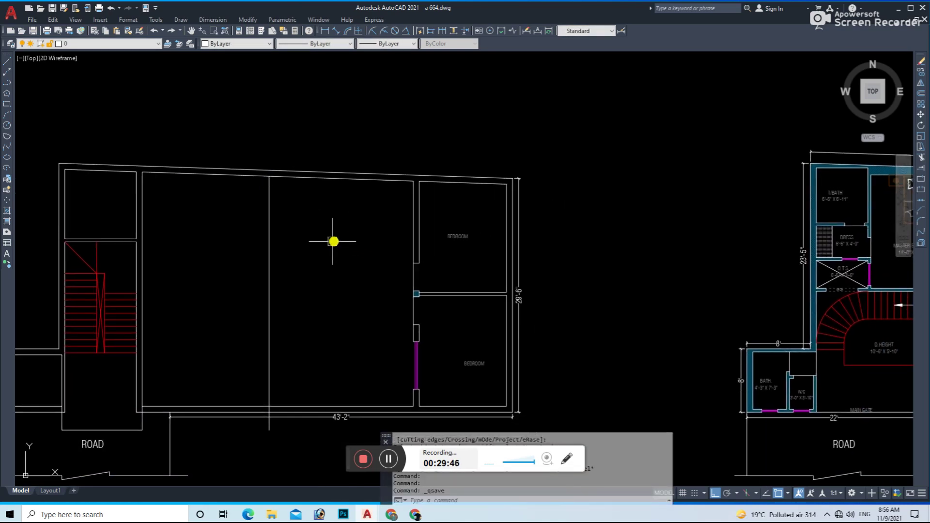
scroll(332, 241, "down", 1)
key("ctrl+s")
scroll(272, 367, "up", 3)
key("Escape")
- Erase the unwanted line and save the drawing
type("e")
key("Return")
scroll(206, 347, "down", 3)
left_click(274, 345)
key("Escape")
scroll(274, 345, "up", 1)
scroll(276, 336, "down", 1)
key("ctrl+s")
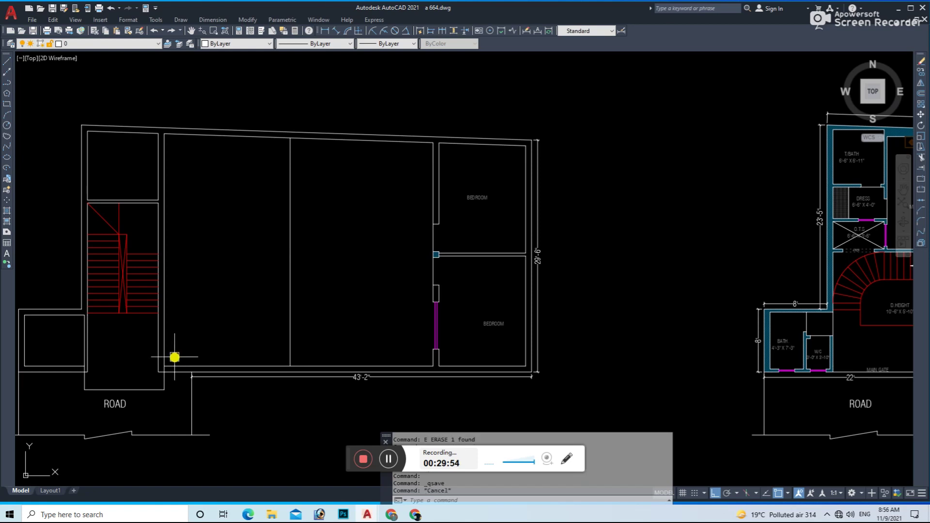
scroll(184, 289, "up", 1)
scroll(256, 237, "down", 1)
key("ctrl+s")
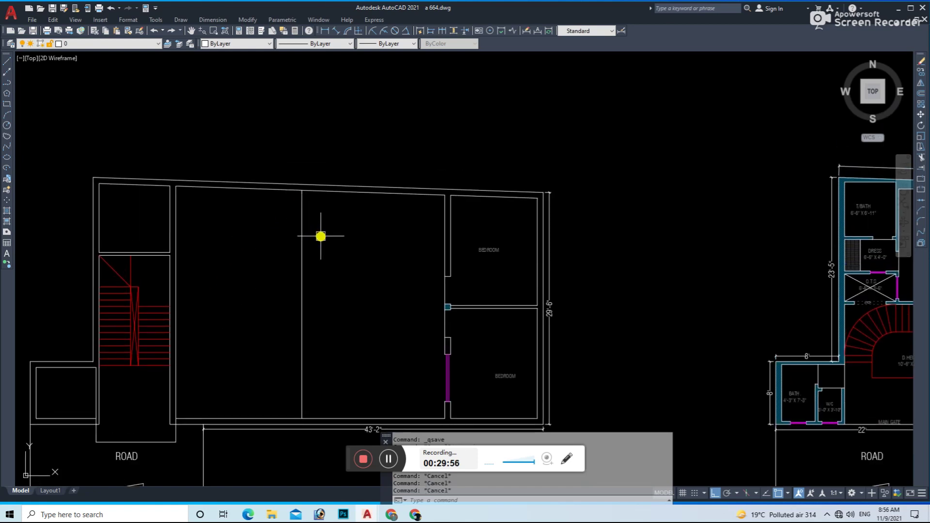
- Offset the new wall line 4.5 to give the wall its thickness
type("o")
key("Return")
type("4.5")
key("Return")
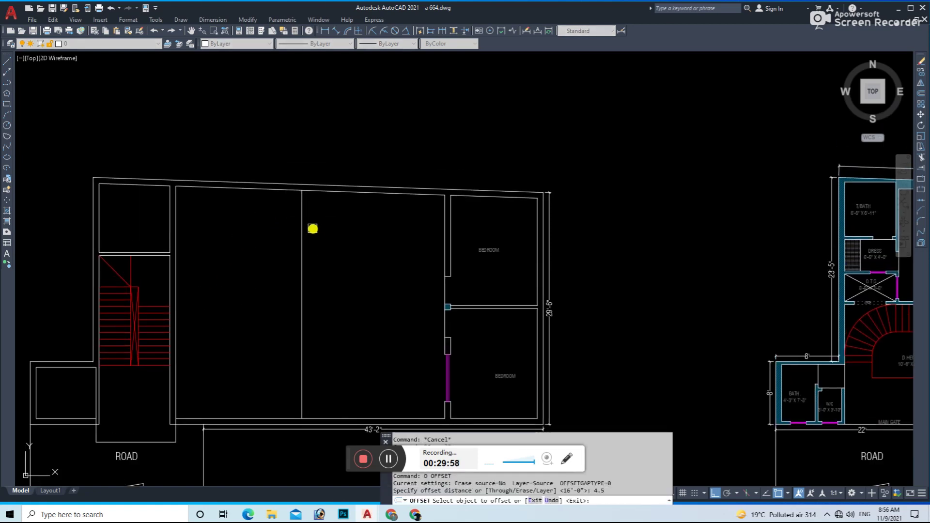
left_click(301, 228)
left_click(313, 182)
key("Escape")
scroll(313, 183, "up", 2)
scroll(263, 210, "up", 2)
key("Escape")
scroll(436, 289, "down", 2)
scroll(428, 284, "down", 2)
key("Escape")
key("Escape")
- Attempt a line and a corner fillet on the horizontal wall, then cancel both
type("l")
key("Return")
scroll(396, 268, "up", 4)
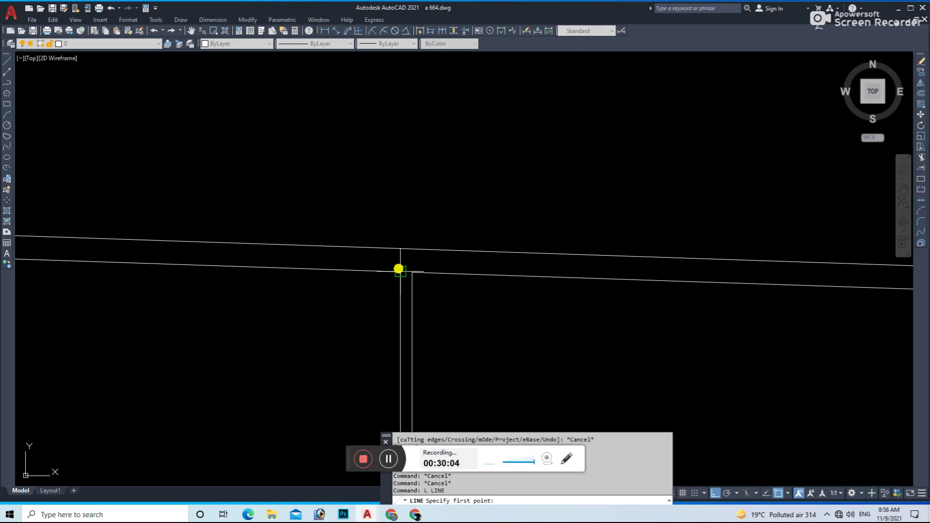
scroll(73, 294, "up", 2)
scroll(259, 303, "down", 2)
key("Escape")
type("f")
key("Return")
left_click(256, 287)
key("Escape")
- Move the top horizontal wall line up 4.5
left_click(316, 287)
type("m")
key("Return")
left_click(412, 385)
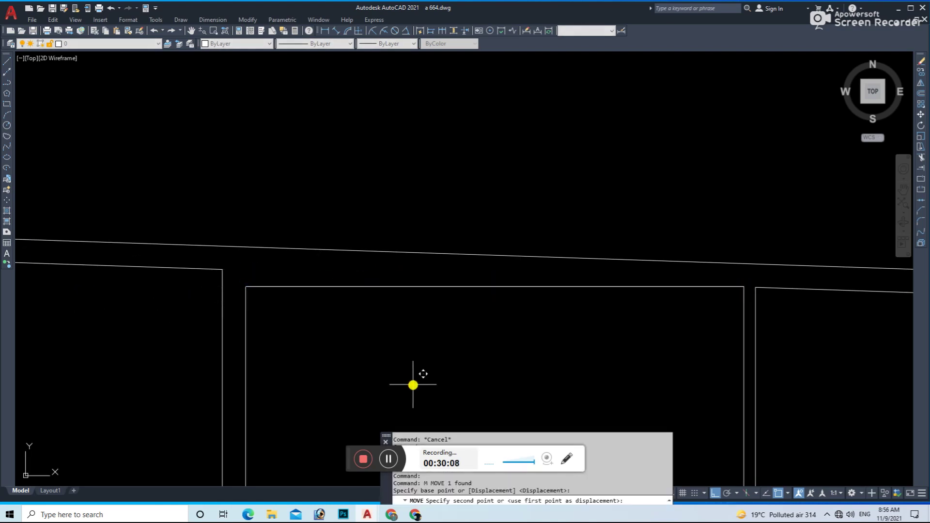
type("4.5")
key("Return")
- Fillet the left and right corners against the raised top wall line and save
type("f")
key("Return")
left_click(243, 310)
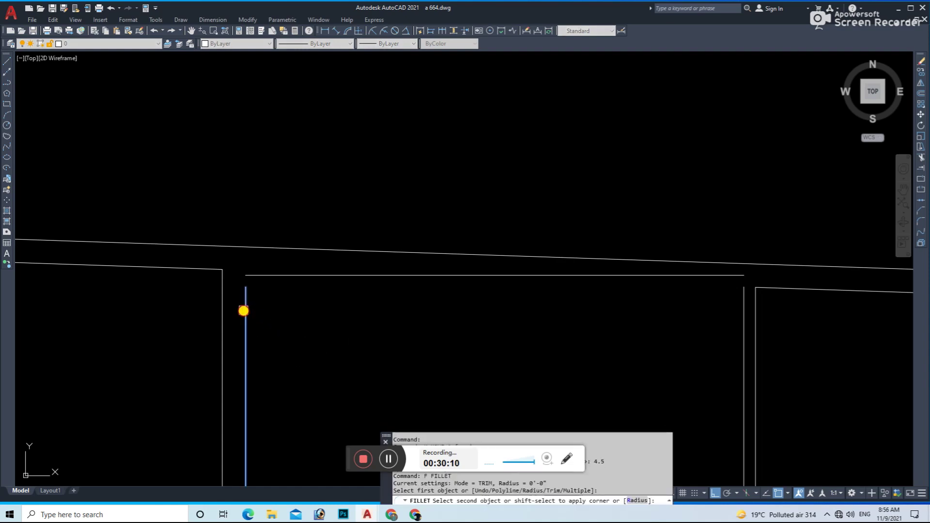
left_click(281, 275)
key("Return")
left_click(339, 276)
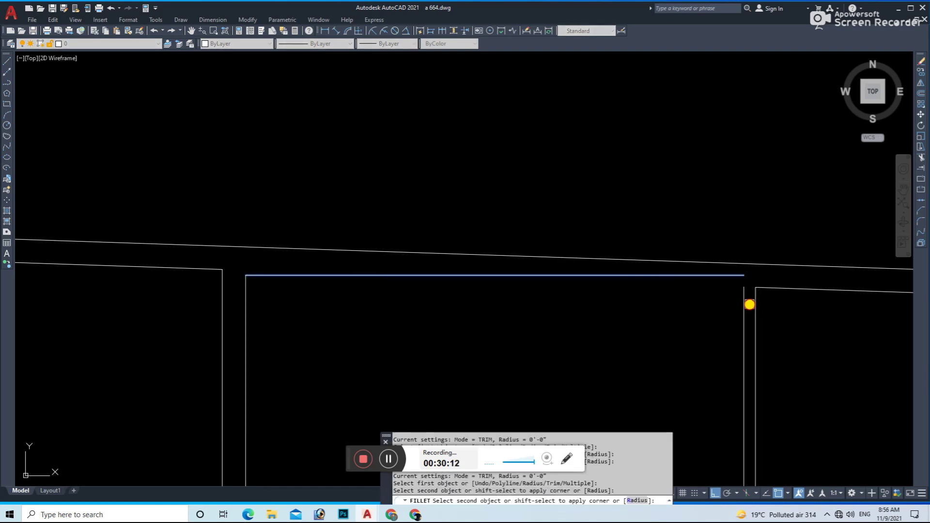
left_click(745, 304)
scroll(494, 285, "down", 5)
scroll(421, 303, "down", 1)
key("ctrl+s")
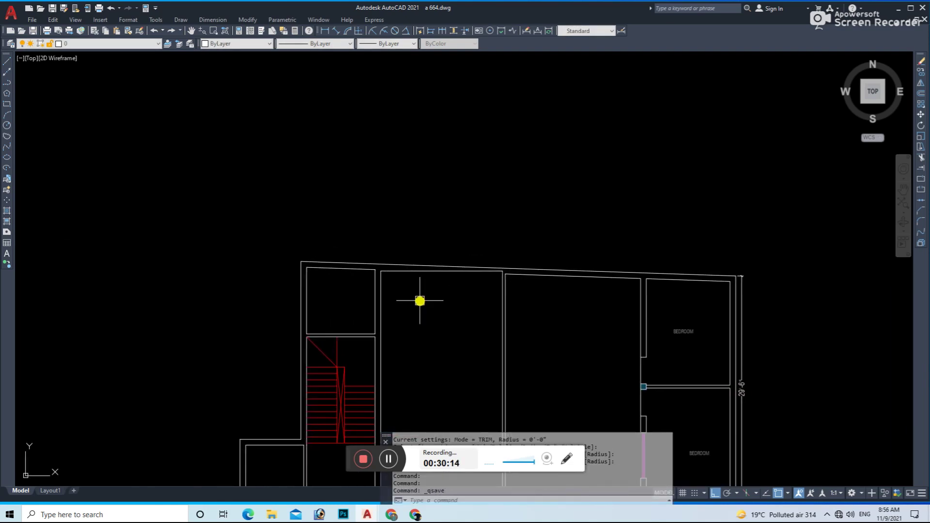
- Offset the upper room's top wall line downward to start a new room divider
type("o")
key("Return")
type("1")
key("Return")
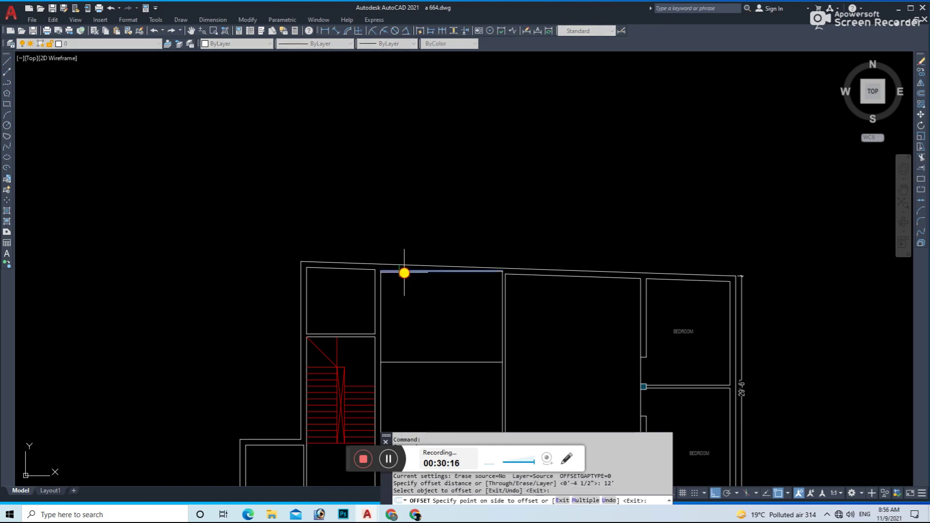
left_click(402, 272)
left_click(455, 342)
key("Escape")
key("Escape")
key("Escape")
middle_click_drag(431, 378, 367, 326)
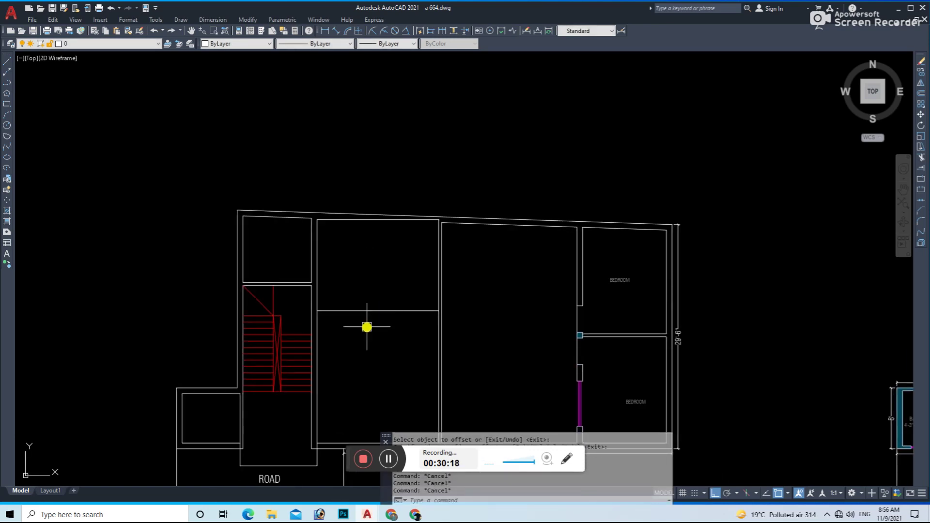
- Offset the new room divider line a second time
type("o")
key("Return")
type("4.5")
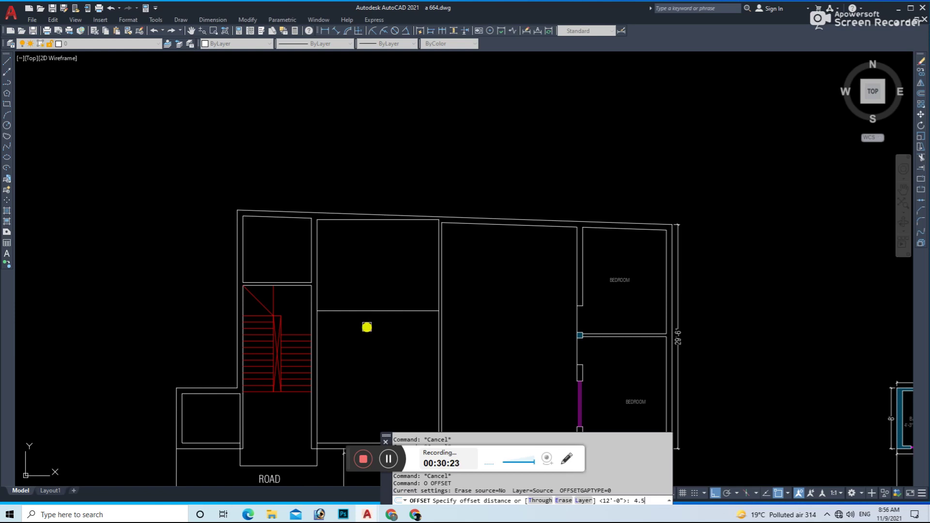
key("Return")
left_click(370, 311)
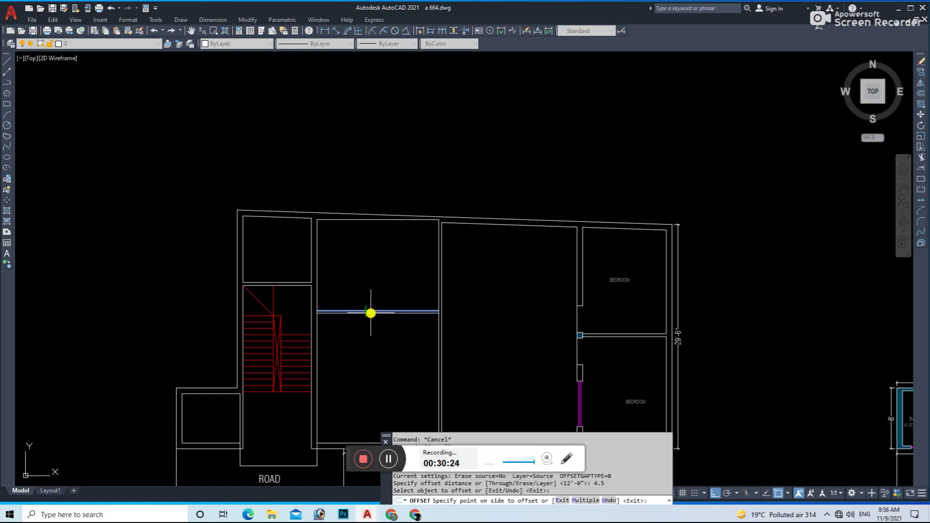
scroll(321, 318, "up", 5)
- Attempt to trim the extra wall lines, cancel, and save the drawing
key("Escape")
key("t")
key("r")
key("Return")
scroll(481, 315, "down", 3)
scroll(461, 301, "up", 5)
key("Escape")
scroll(489, 291, "down", 3)
key("ctrl+s")
key("Escape")
key("Escape")
- Extend the lower room wall across to the right-hand wall
scroll(339, 285, "up", 5)
scroll(336, 277, "down", 3)
scroll(340, 357, "up", 5)
type("ex")
key("Return")
left_click(289, 362)
scroll(323, 273, "up", 1)
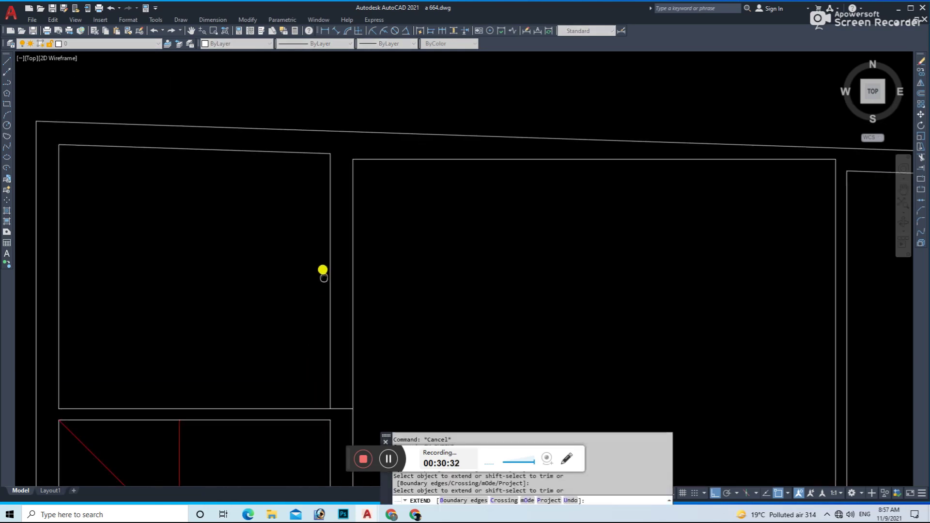
key("Escape")
- Move the selected vertical wall line 4.5 units to the right
left_click_drag(337, 238, 322, 240)
type("m")
key("Return")
left_click(407, 291)
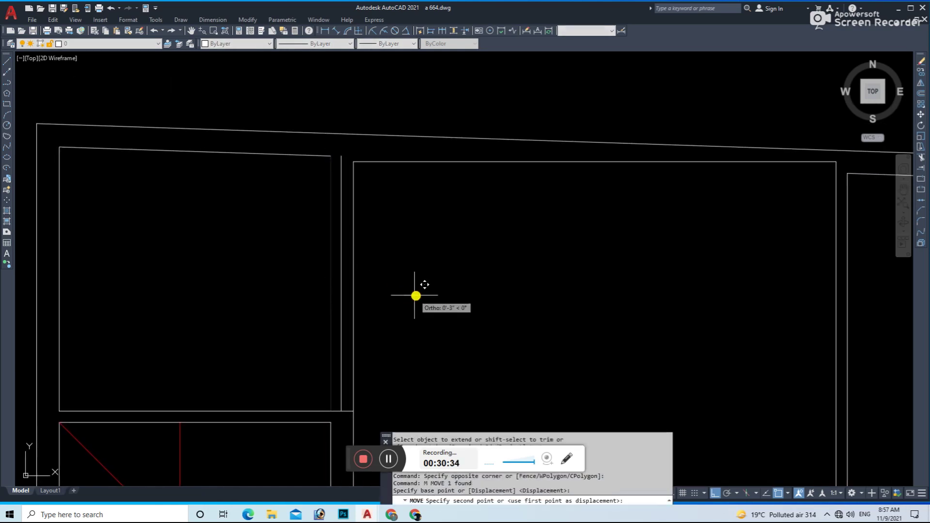
type("4.5")
key("Return")
- Fillet the top wall and vertical wall into a closed corner and save
type("f")
key("Return")
left_click(326, 156)
left_click(339, 399)
scroll(338, 317, "down", 4)
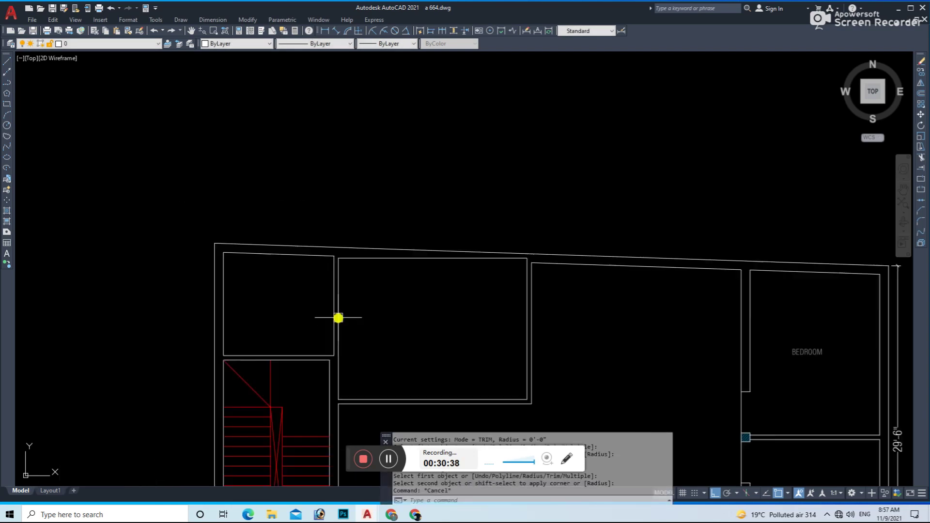
key("ctrl+s")
key("Escape")
- Pan toward the upper rooms, starting and cancelling a line
middle_click_drag(343, 297, 305, 326)
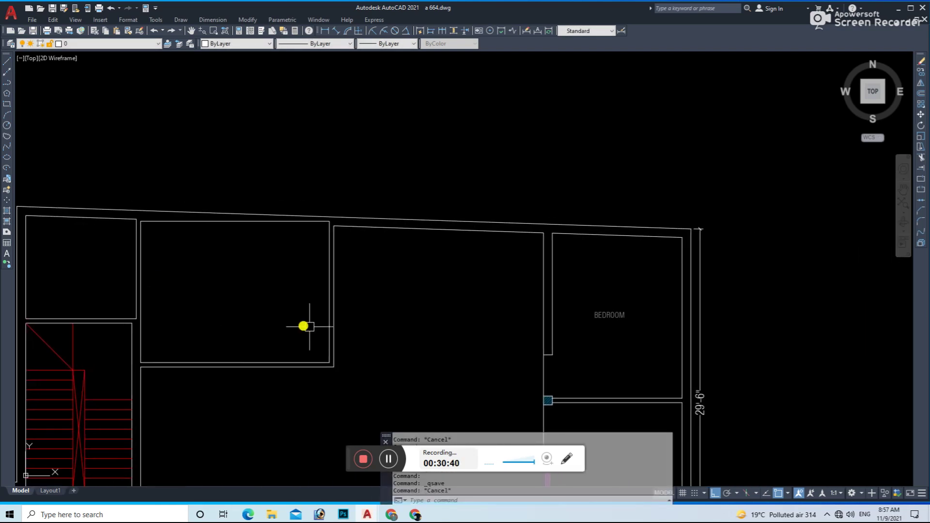
scroll(305, 326, "up", 1)
type("l")
key("Return")
scroll(318, 325, "up", 4)
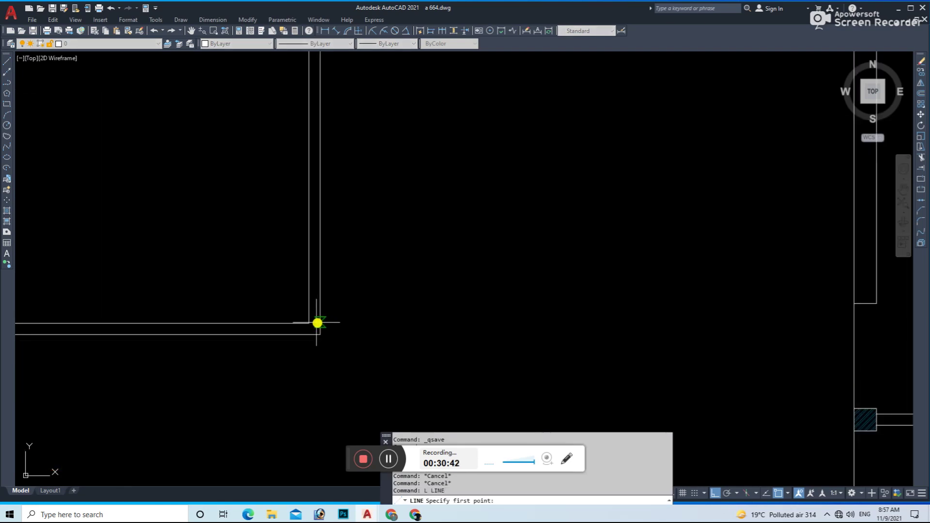
key("Escape")
- Abandon an offset of 5 and erase a stray line in the upper rooms
type("o")
key("Return")
type("5")
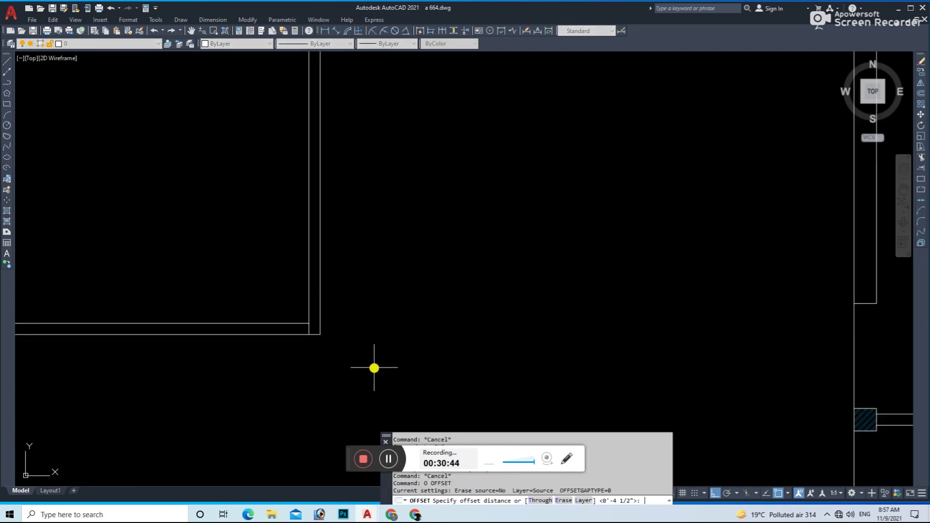
key("Return")
scroll(334, 339, "up", 2)
key("Escape")
scroll(290, 324, "down", 1)
left_click(293, 324)
type("e")
key("Return")
key("Escape")
key("Escape")
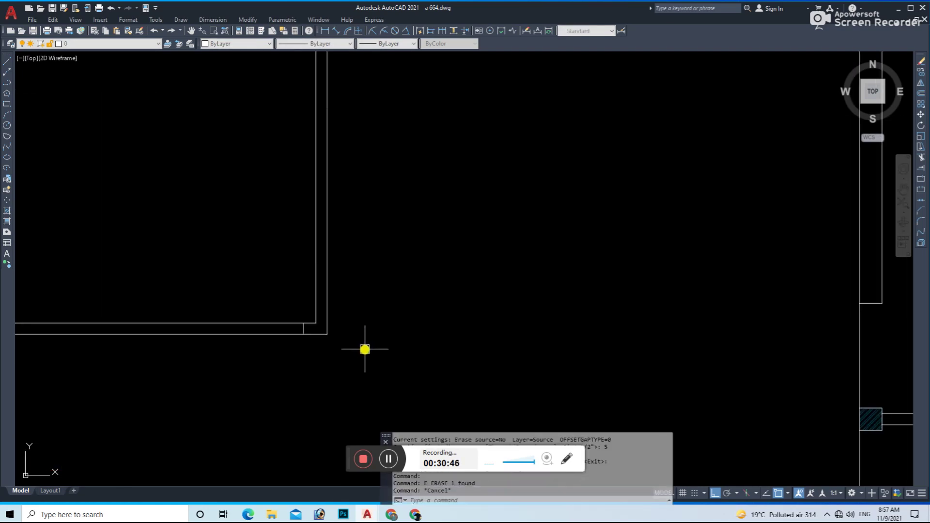
- Offset the wall line 3.5 units to the inner side of the room
type("o")
key("Return")
type("3.5'")
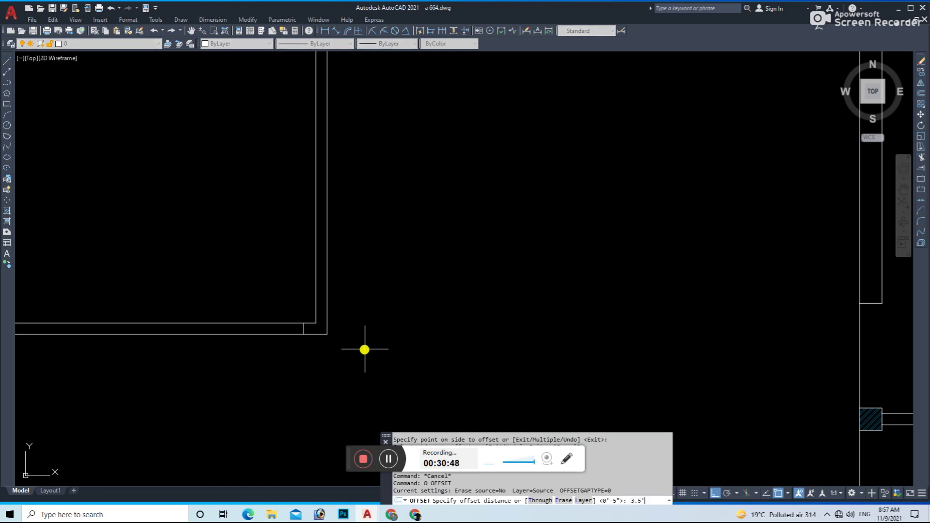
key("Return")
left_click(297, 322)
left_click(207, 357)
type("tr")
key("Return")
scroll(297, 374, "down", 2)
key("Escape")
- Save the drawing and zoom out to the full plan with the coloured references
scroll(286, 361, "up", 2)
type("l")
key("Return")
left_click(254, 344)
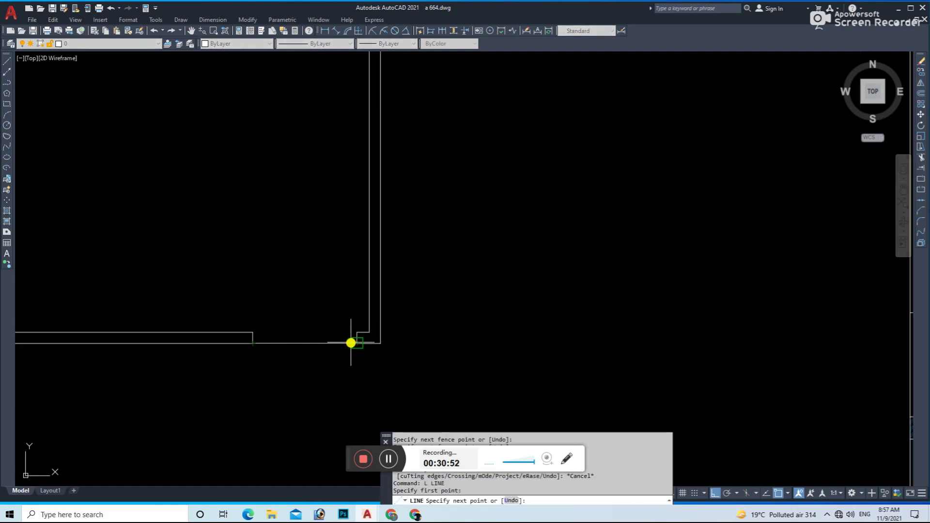
key("Escape")
scroll(359, 344, "down", 3)
scroll(476, 347, "down", 2)
key("ctrl+s")
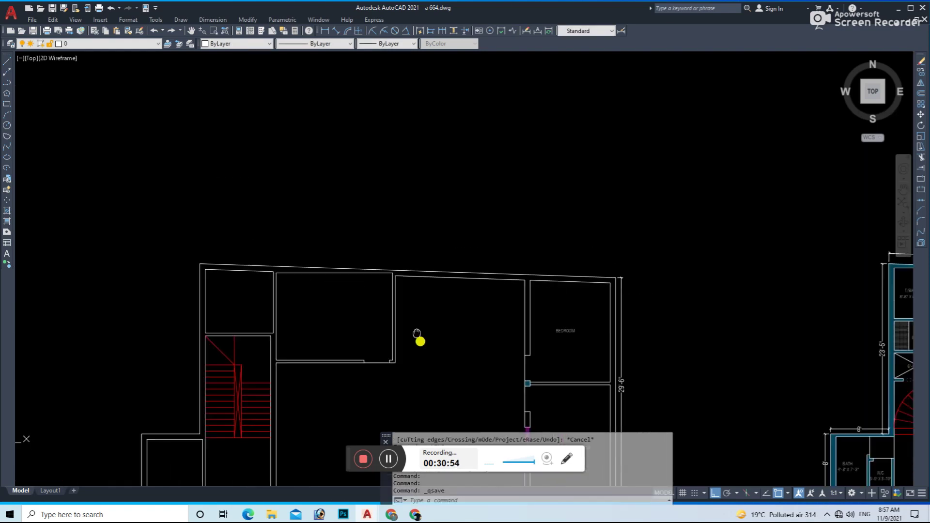
middle_click_drag(410, 300, 322, 173)
scroll(322, 172, "down", 2)
middle_click_drag(452, 307, 236, 344)
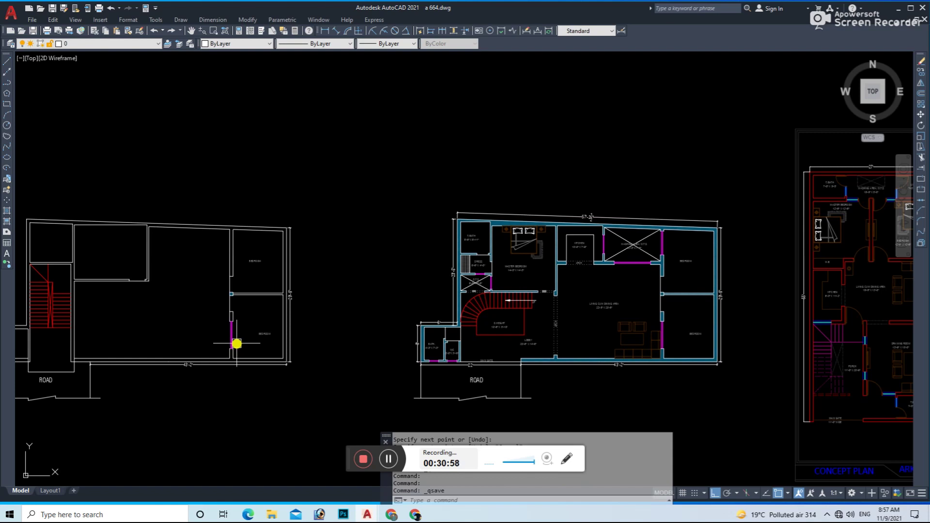
- Offset the small room's right wall 4' inward to form the room divider
middle_click_drag(239, 304, 268, 368)
key("Escape")
key("Escape")
scroll(180, 321, "up", 4)
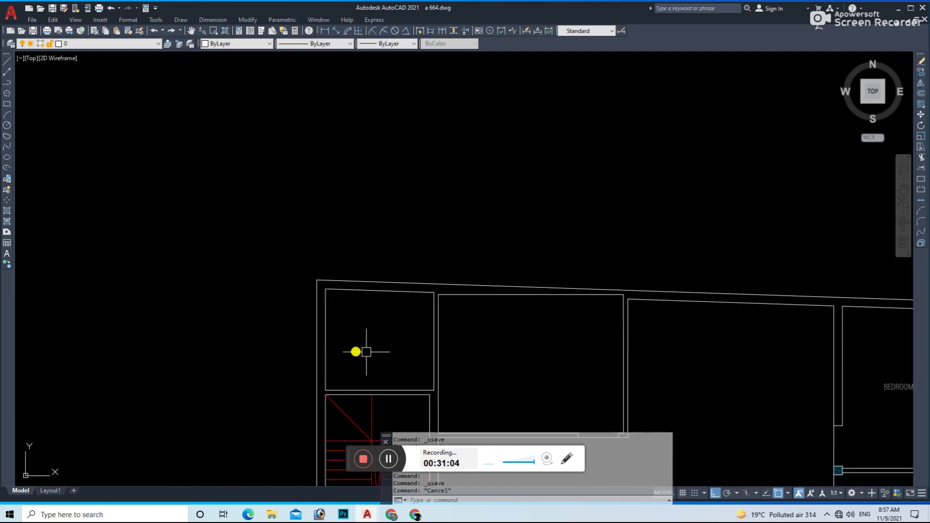
type("o")
key("Return")
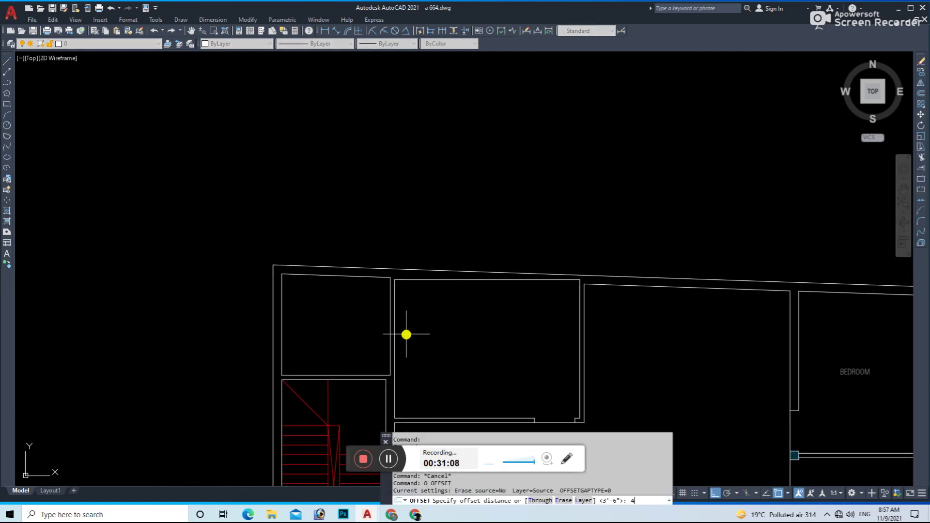
key("Return")
scroll(383, 324, "up", 2)
left_click(391, 324)
left_click(353, 342)
key("Return")
key("Return")
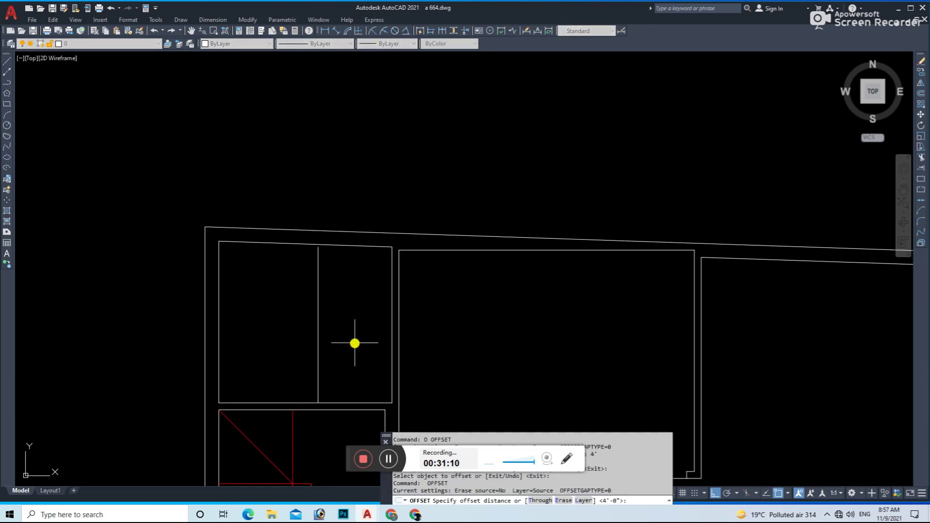
- Offset the new divider by 4.5 to give it wall thickness
key("Escape")
type("o")
key("Return")
type("4.5")
key("Return")
left_click(316, 350)
key("Escape")
- Attempt a trim across the divider and a line at the wall junction, cancelling both
type("tr")
key("Return")
scroll(287, 398, "down", 3)
left_click(297, 410)
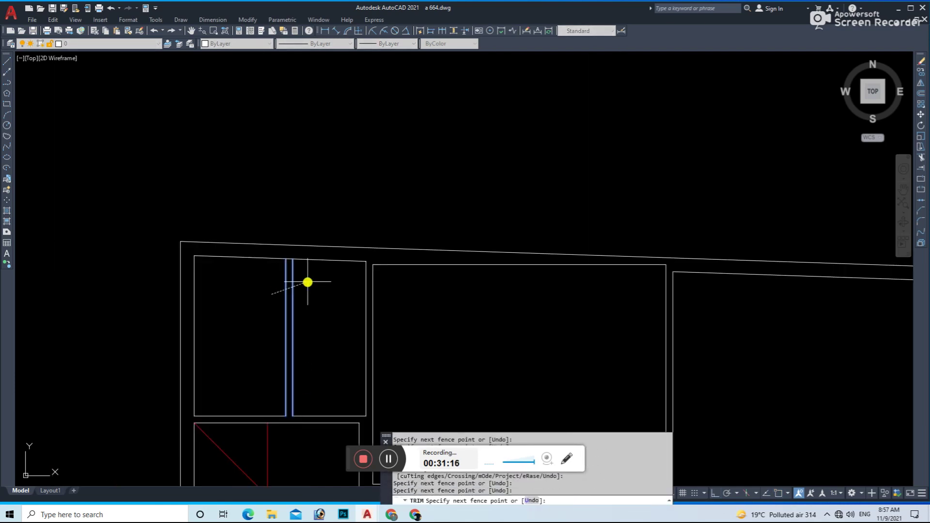
scroll(291, 261, "up", 5)
key("Escape")
scroll(304, 256, "down", 5)
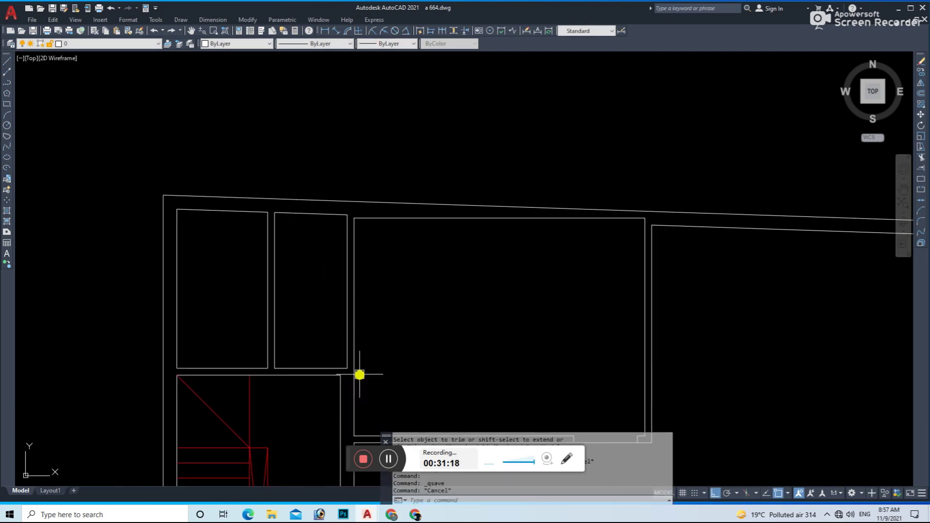
type("l")
key("Return")
scroll(359, 373, "up", 1)
left_click(350, 364)
key("Escape")
scroll(382, 346, "down", 3)
- Offset a wall line 2.5 for the new horizontal wall and trim the segments inside the opening
type("o")
key("Return")
type("2")
key("Return")
scroll(377, 349, "up", 4)
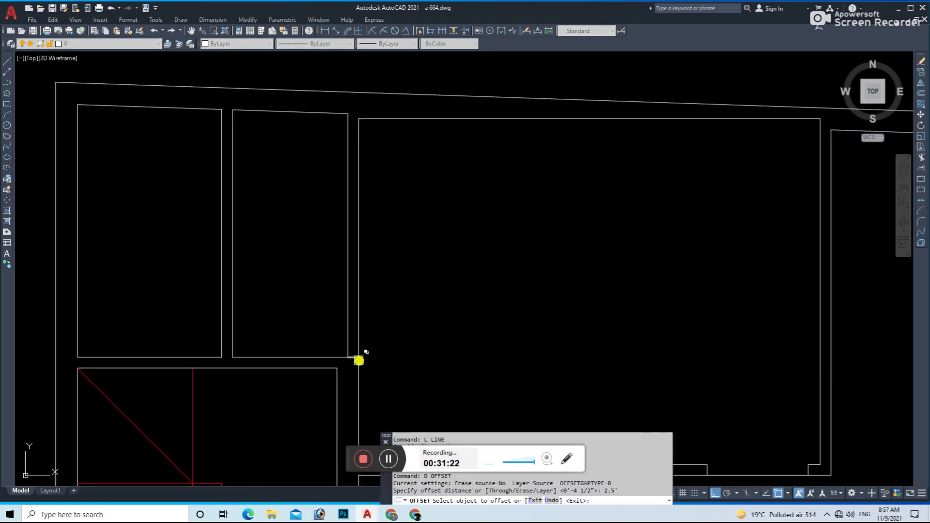
left_click(354, 359)
left_click(359, 320)
key("Escape")
type("tr")
key("Return")
left_click_drag(312, 316, 398, 309)
- Start lines at the wall corner and cancel them without drawing anything
type("l")
key("Return")
left_click(359, 286)
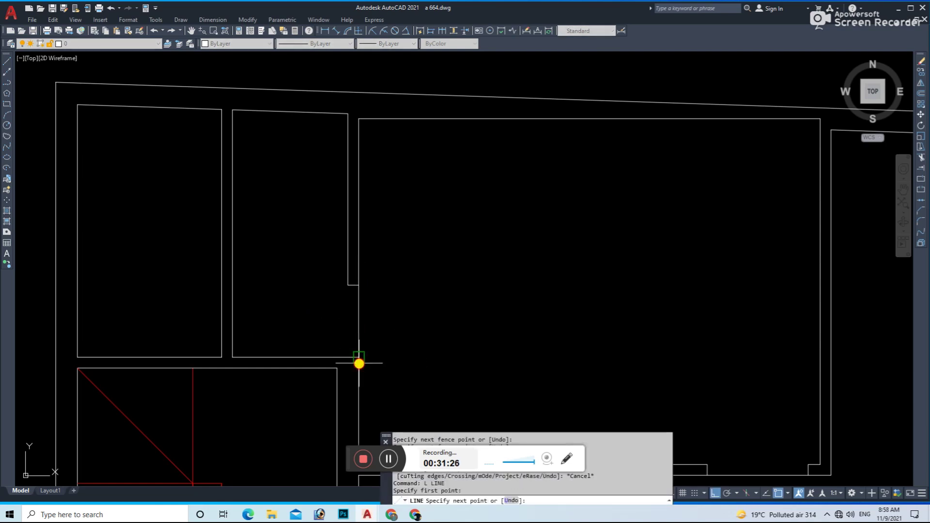
key("Escape")
type("l")
key("Return")
scroll(261, 358, "up", 3)
left_click(270, 355)
key("Escape")
- Offset another wall line by 2.5 and trim away the lower part of the vertical line
type("o")
key("Return")
type("2")
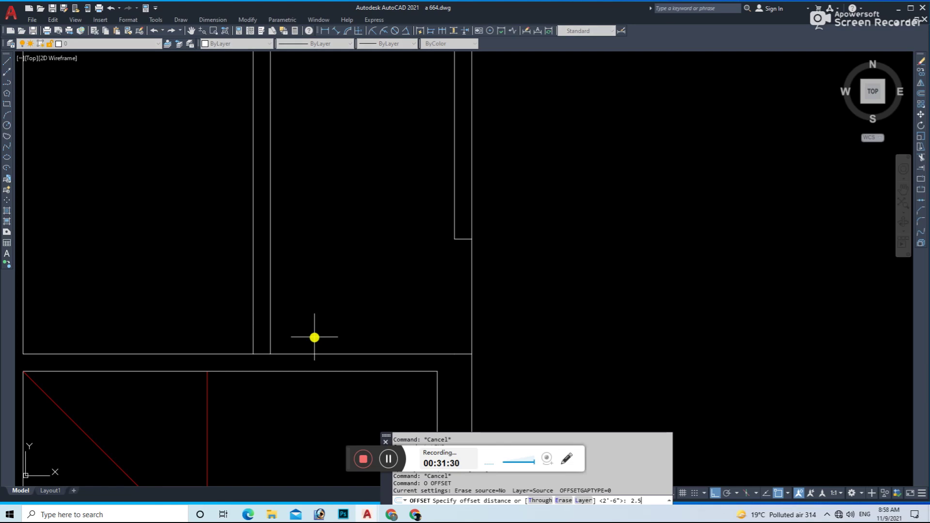
key("Return")
left_click(253, 349)
key("Escape")
type("tr")
key("Return")
scroll(339, 303, "down", 3)
left_click_drag(338, 298, 297, 289)
key("Escape")
- Begin two more lines near the corner and the top, abandoning both
type("l")
key("Return")
left_click(327, 324)
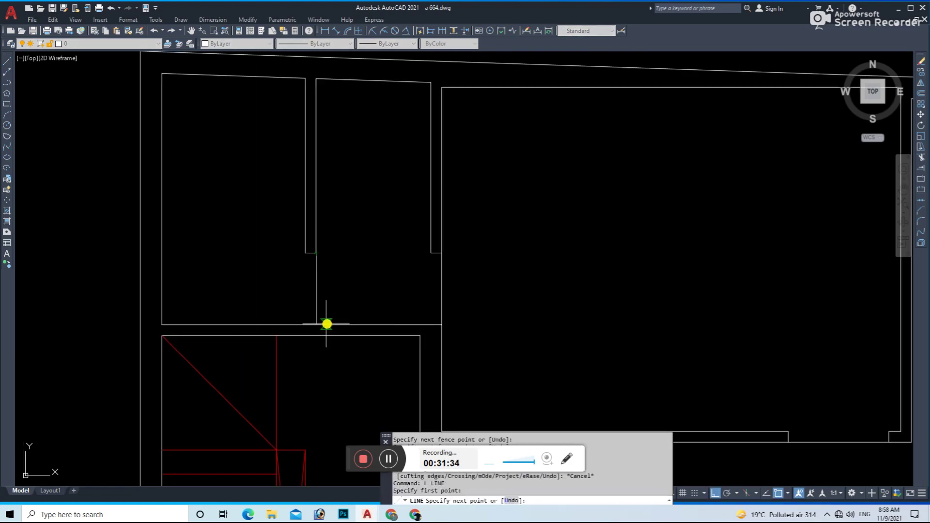
key("Escape")
scroll(339, 315, "down", 4)
type("l")
key("Return")
scroll(389, 261, "up", 3)
left_click(382, 209)
key("Escape")
- Offset the narrow room's top line 24 downward to box off the top
type("o")
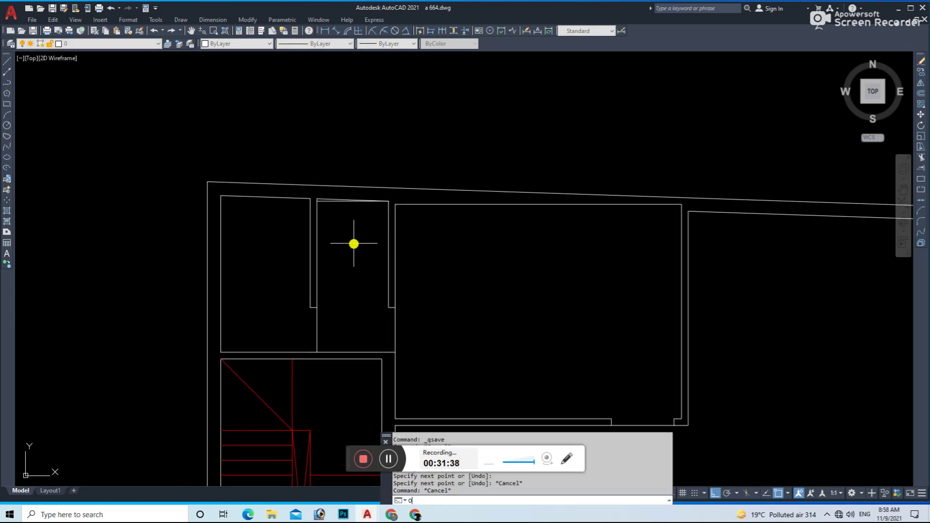
key("Return")
type("24")
key("Return")
scroll(332, 211, "up", 3)
left_click(321, 188)
left_click(312, 233)
key("Return")
left_click(312, 180)
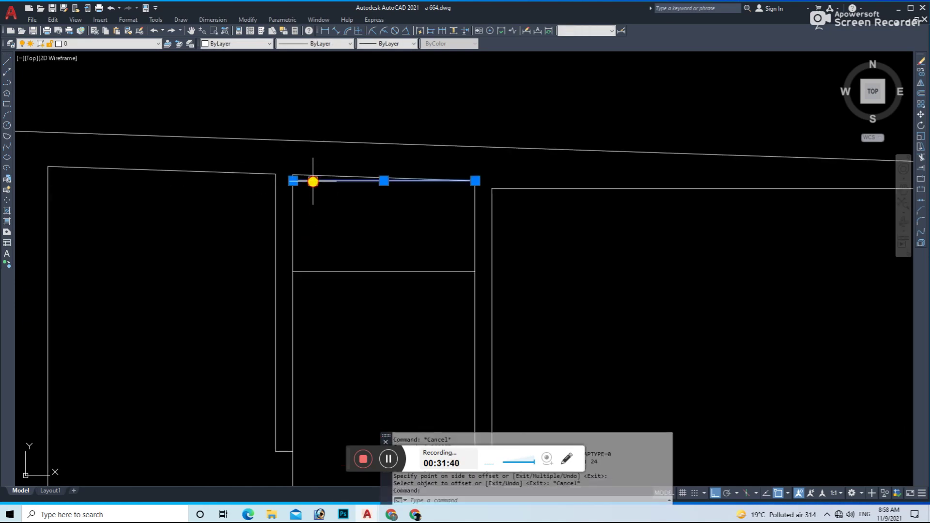
scroll(420, 264, "down", 4)
- Save the drawing and zoom out to show the bedroom and whole plan
key("ctrl+s")
middle_click_drag(510, 281, 458, 276)
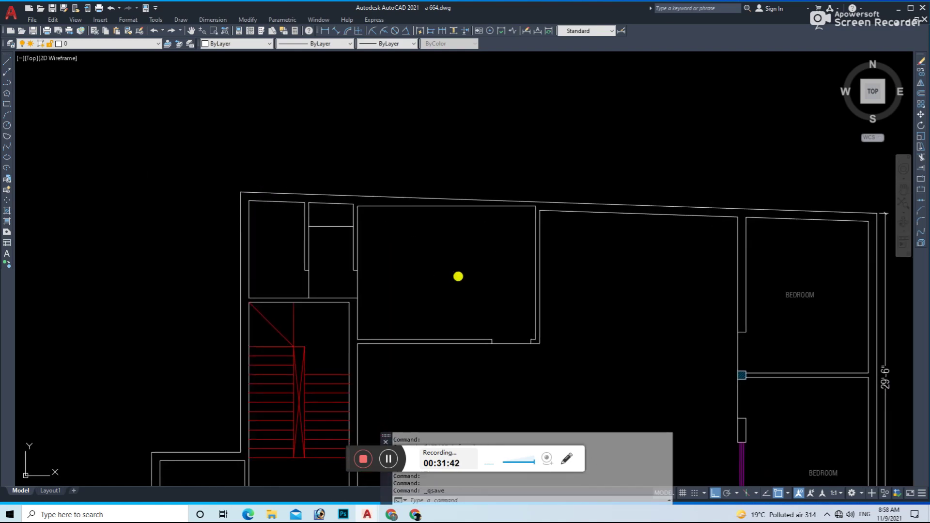
scroll(459, 276, "down", 1)
scroll(442, 291, "down", 1)
scroll(384, 263, "down", 1)
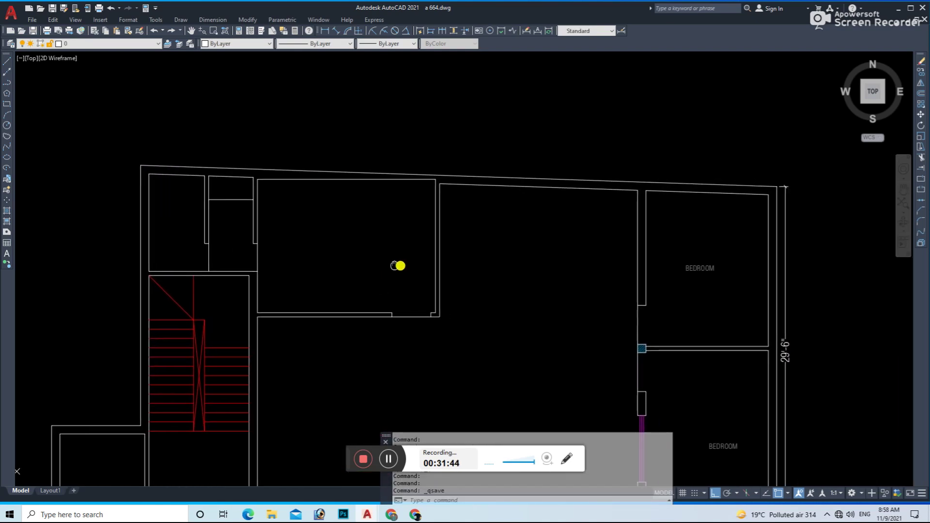
scroll(415, 266, "down", 1)
scroll(353, 297, "down", 2)
key("Escape")
key("Escape")
scroll(363, 272, "up", 1)
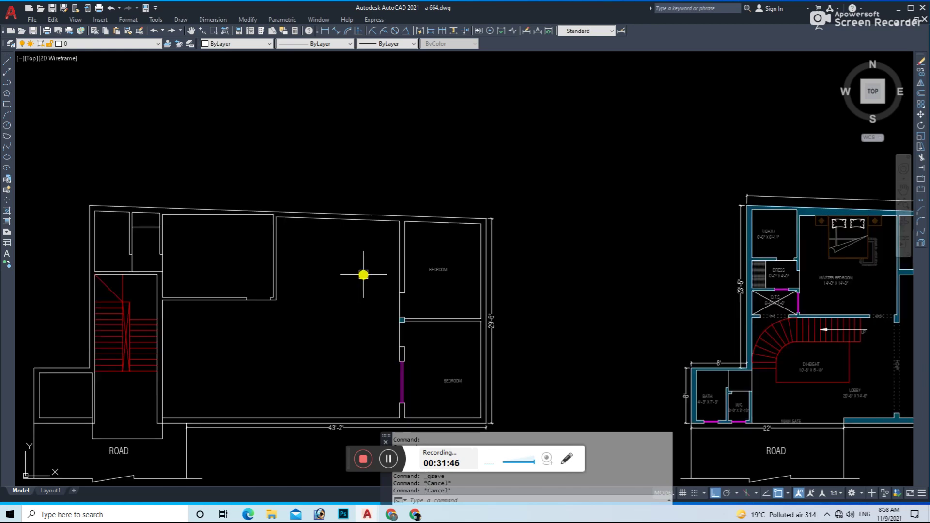
- At the stair wall, draw a short wall line and offset it 4.5 to mark the opening
scroll(375, 236, "up", 1)
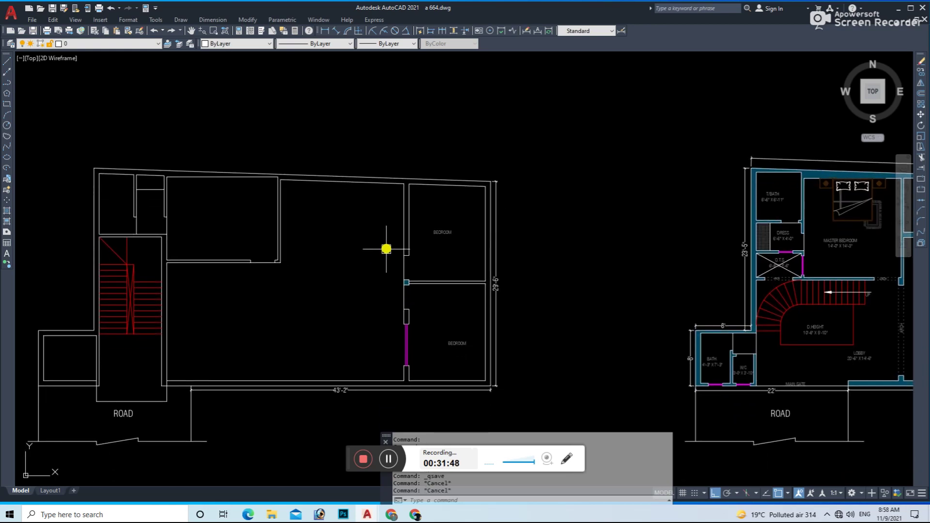
middle_click_drag(385, 254, 359, 268)
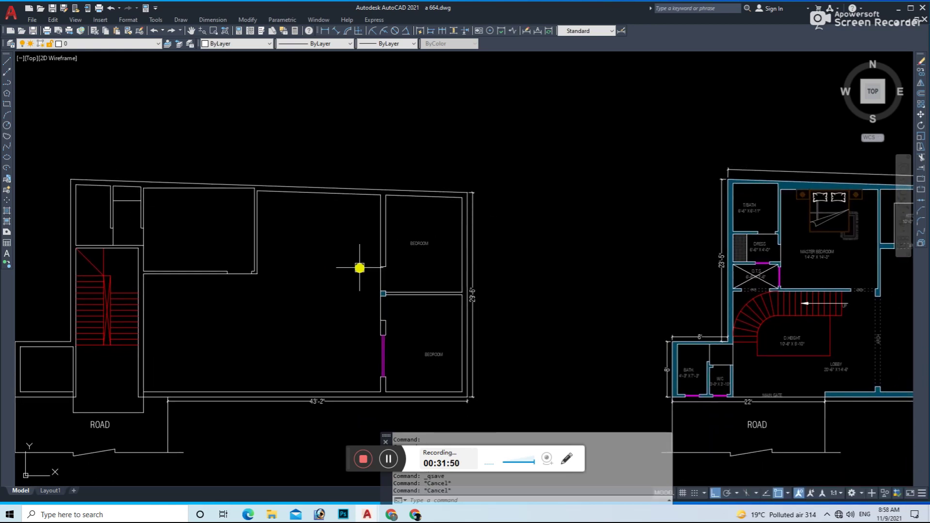
mouse_move(327, 296)
middle_mouse_down()
mouse_move(328, 275)
mouse_move(407, 246)
middle_mouse_up()
key("Escape")
scroll(135, 251, "up", 3)
scroll(155, 247, "up", 2)
type("l")
key("Return")
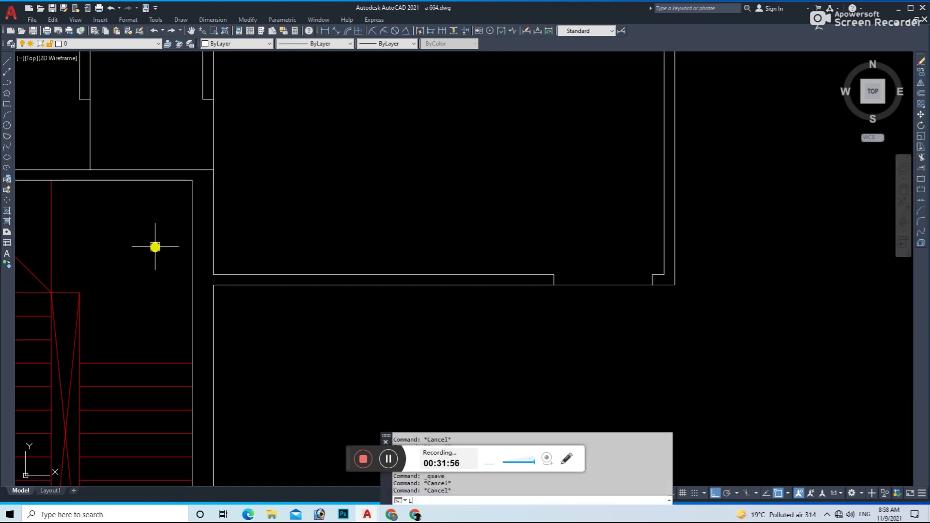
key("Escape")
key("Return")
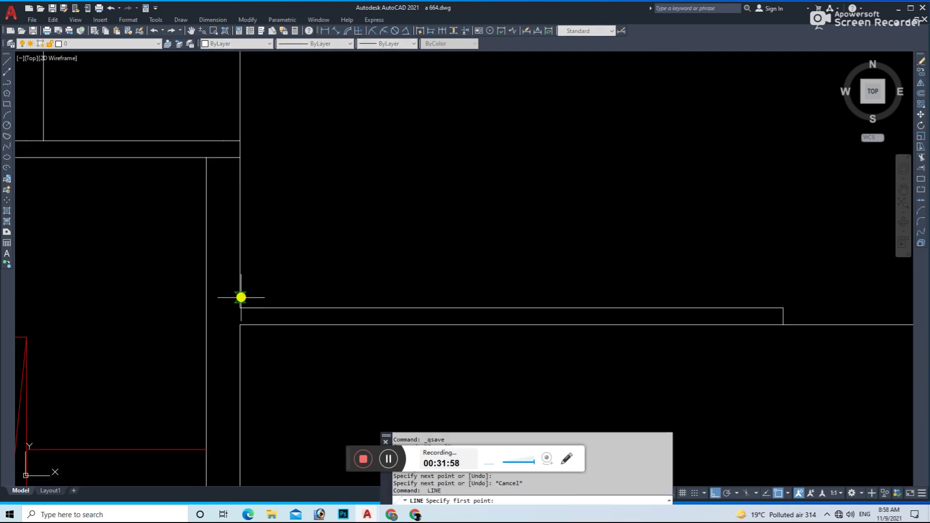
left_click(240, 308)
key("Escape")
type("o")
key("Return")
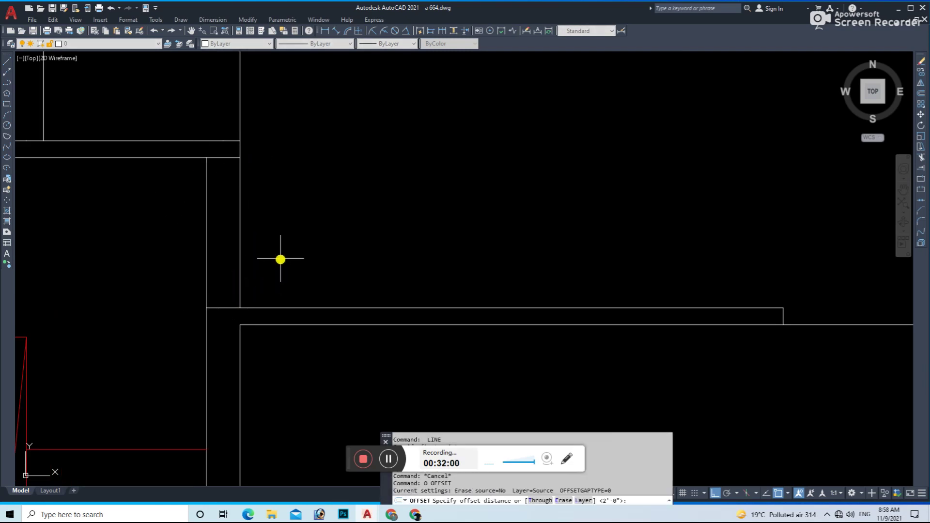
key("Escape")
key("Return")
type("4.5")
key("Return")
key("Escape")
scroll(289, 191, "down", 2)
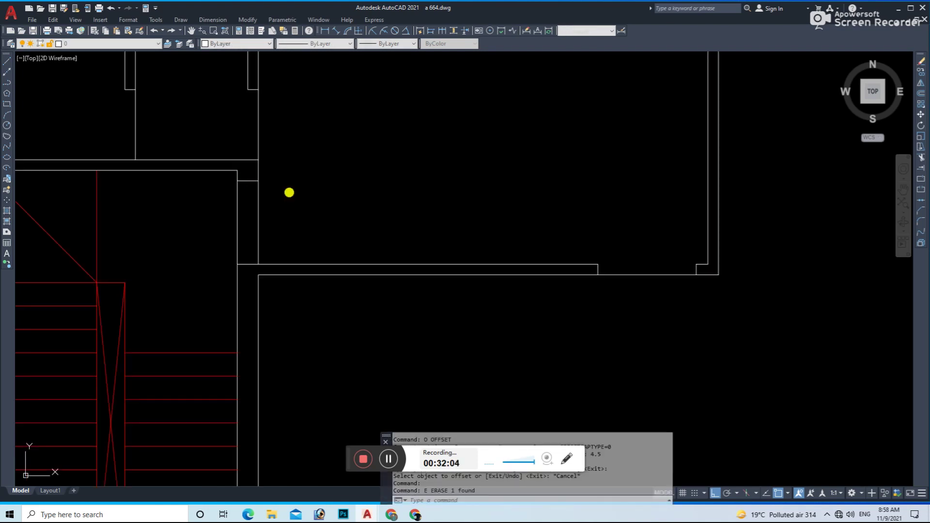
- Trim the wall lines across the opening and add a cross line offset by 2
type("tr")
key("Return")
left_click_drag(289, 213, 228, 210)
key("Escape")
type("l")
key("Return")
left_click(247, 180)
left_click(250, 266)
type("o")
key("Return")
type("2")
key("Return")
left_click(245, 222)
scroll(245, 223, "up", 2)
key("Escape")
- Colour the opening lines Magenta and save the drawing
left_click(286, 216)
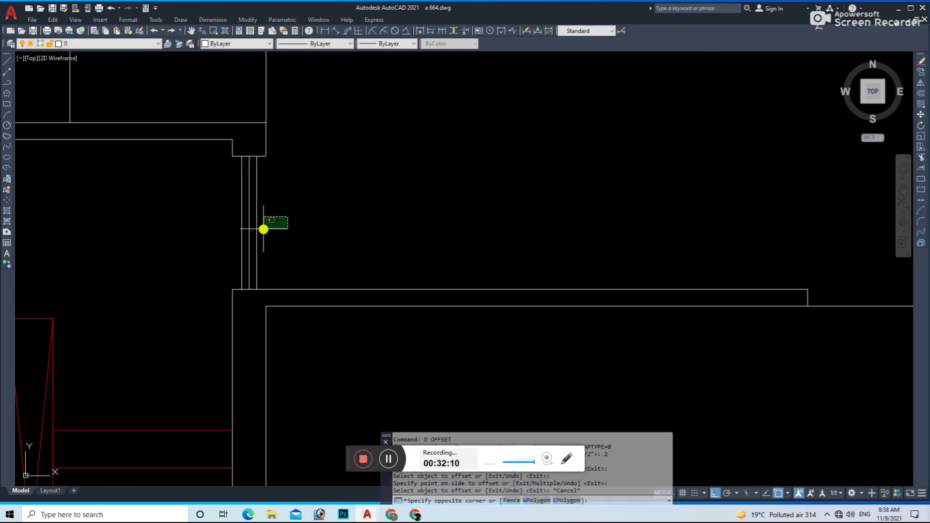
left_click(235, 228)
left_click(228, 44)
left_click(218, 108)
key("Escape")
scroll(291, 176, "down", 3)
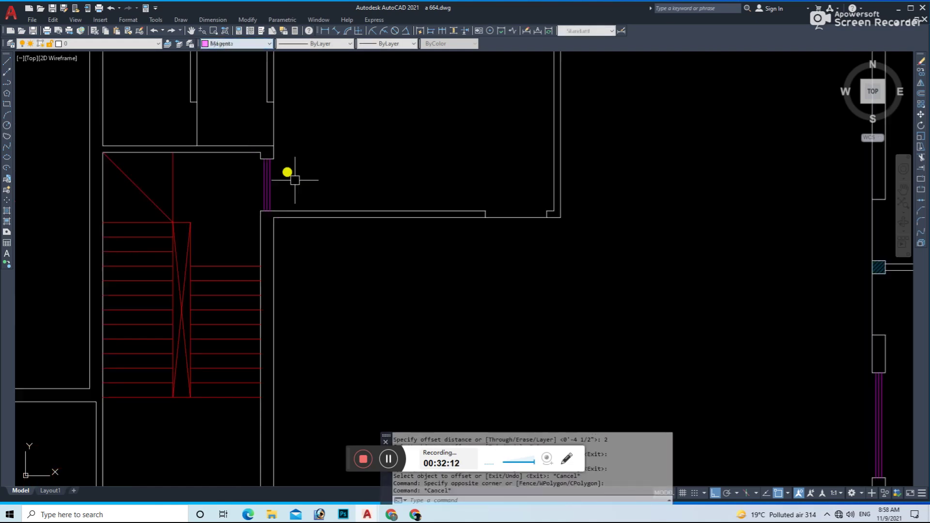
scroll(399, 257, "down", 2)
key("ctrl+s")
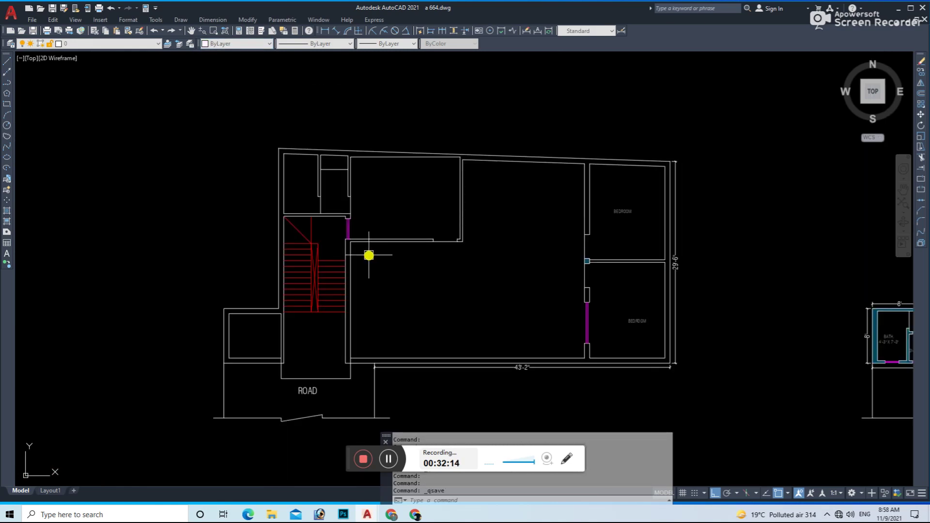
- Offset the short wall line 4.5 inside the adjacent wall corner
scroll(369, 255, "up", 1)
scroll(369, 255, "up", 2)
type("l")
key("Return")
left_click(324, 232)
key("Escape")
type("o")
key("Return")
scroll(352, 255, "up", 1)
key("Escape")
left_click(318, 233)
key("Escape")
type("o")
key("Return")
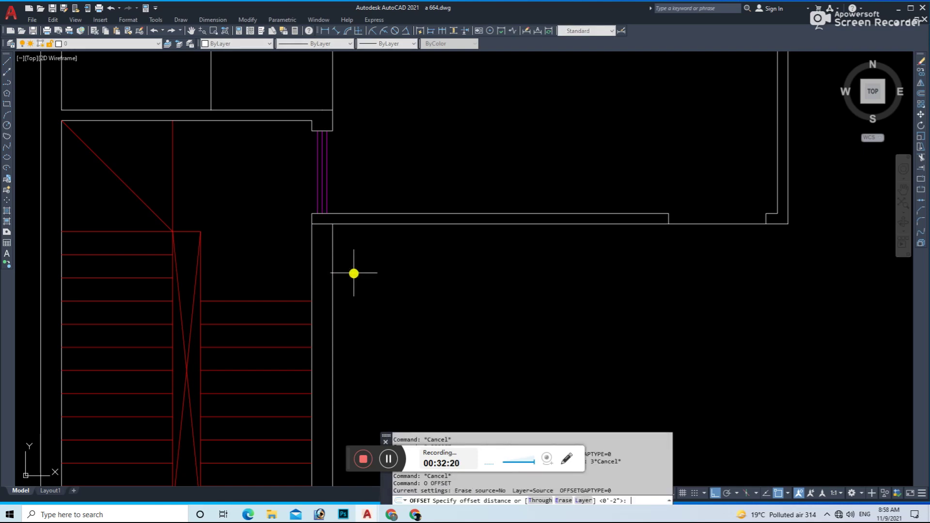
key("Return")
left_click(321, 224)
left_click(344, 239)
key("Return")
key("Return")
type("6")
key("Escape")
- Save the drawing and pan to bring both plans into view
scroll(346, 293, "down", 2)
type("tr")
key("Return")
key("Escape")
scroll(359, 312, "down", 3)
scroll(417, 332, "down", 2)
key("ctrl+s")
mouse_move(327, 332)
middle_mouse_down()
mouse_move(354, 361)
mouse_move(373, 353)
middle_mouse_up()
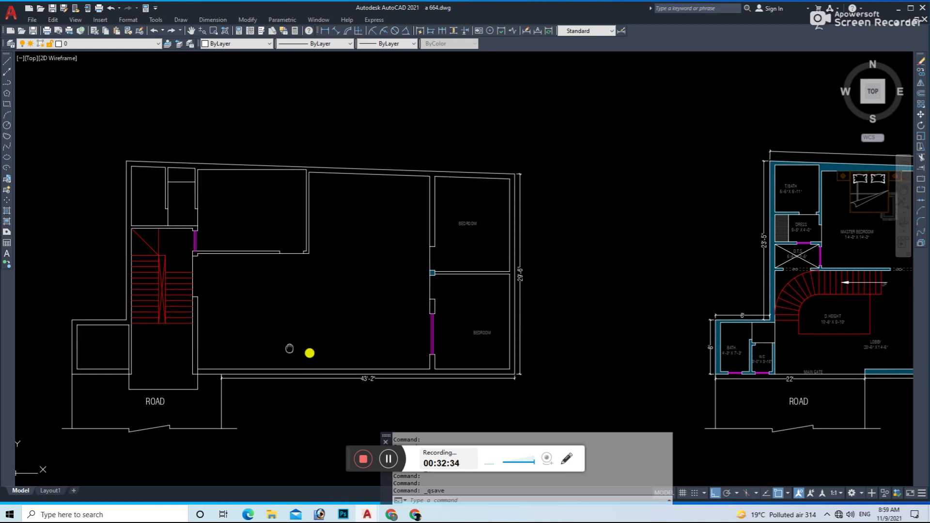
middle_click_drag(307, 341, 236, 327)
type("l")
key("Return")
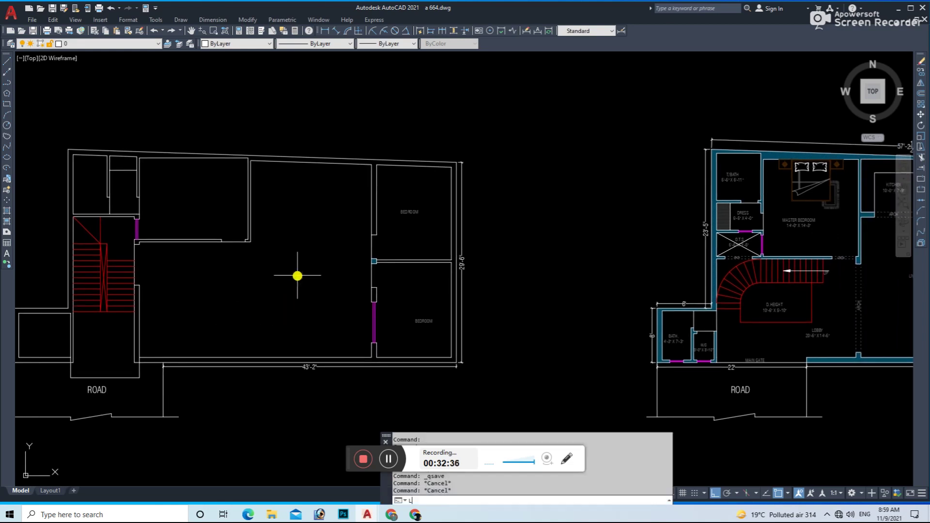
- Draw a vertical line down the hall's left wall to the lower wall and save
scroll(291, 268, "up", 2)
left_click(228, 226)
left_click(229, 411)
key("Escape")
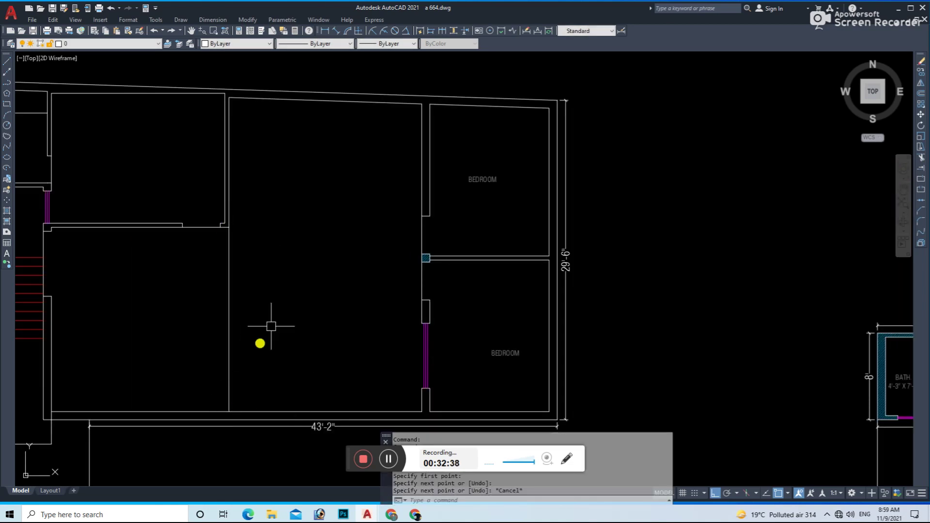
scroll(309, 289, "down", 1)
scroll(297, 295, "down", 1)
scroll(285, 303, "down", 2)
key("ctrl+s")
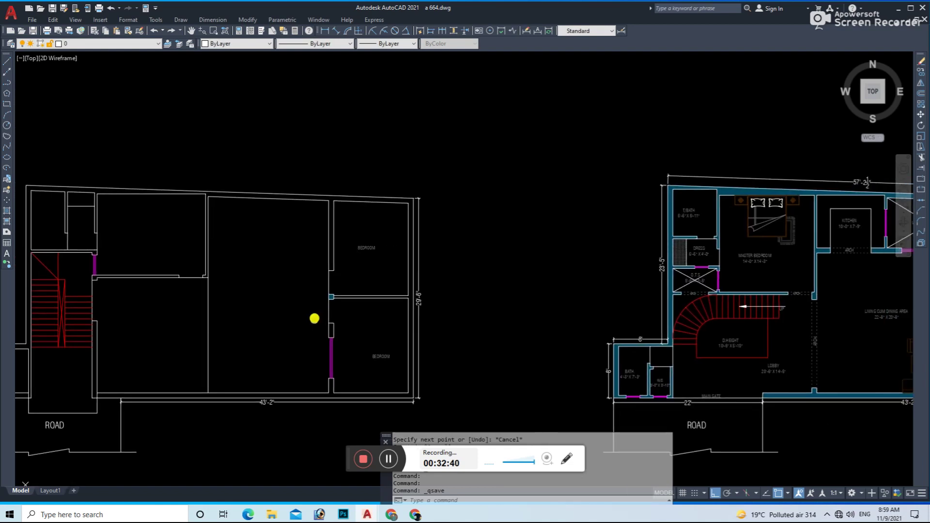
- Trim the wall through the new line and switch Ortho mode on
type("o")
key("Return")
key("Return")
key("Escape")
type("tr")
key("Return")
scroll(212, 267, "up", 5)
left_click(211, 234)
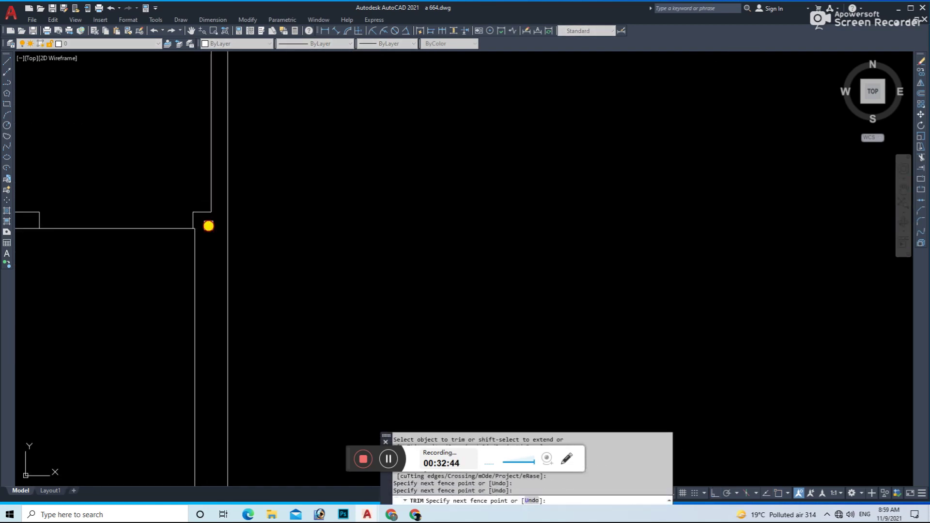
key("Escape")
scroll(208, 225, "up", 2)
type("l")
key("Return")
key("F8")
left_click(191, 231)
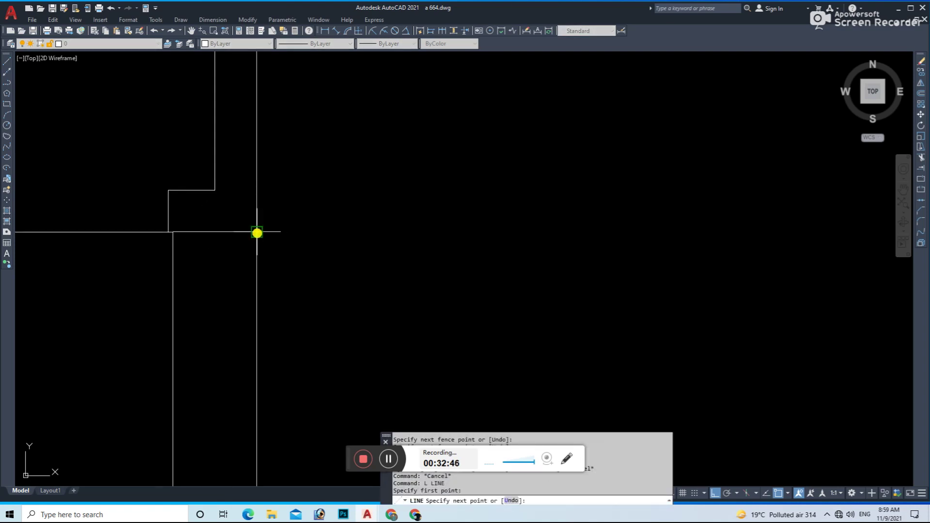
key("Escape")
- Offset the horizontal wall segment 9 downward and erase the original segment
key("o")
key("Return")
key("9")
key("Return")
left_click(242, 232)
left_click(222, 268)
left_click(227, 232)
key("e")
key("Return")
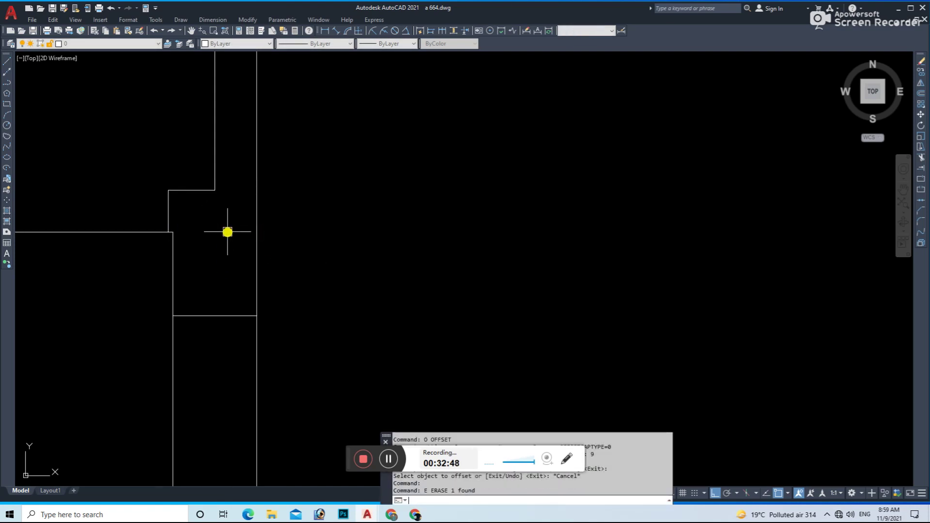
key("Escape")
key("Escape")
key("Escape")
- Trim away the wall piece between the two lines
scroll(252, 242, "down", 3)
scroll(264, 328, "down", 2)
scroll(266, 349, "up", 4)
scroll(271, 349, "up", 1)
type("t")
key("Return")
left_click(271, 311)
key("Escape")
type("l")
key("Return")
key("Escape")
- Offset a line by 9 and erase the leftover wall segment, leaving short wall stubs
type("o")
key("Return")
type("9")
key("Return")
left_click(287, 281)
key("Escape")
left_click(272, 312)
type("e")
key("Return")
scroll(324, 291, "down", 5)
type("tr")
key("Return")
key("Escape")
type("l")
key("Return")
scroll(320, 203, "up", 5)
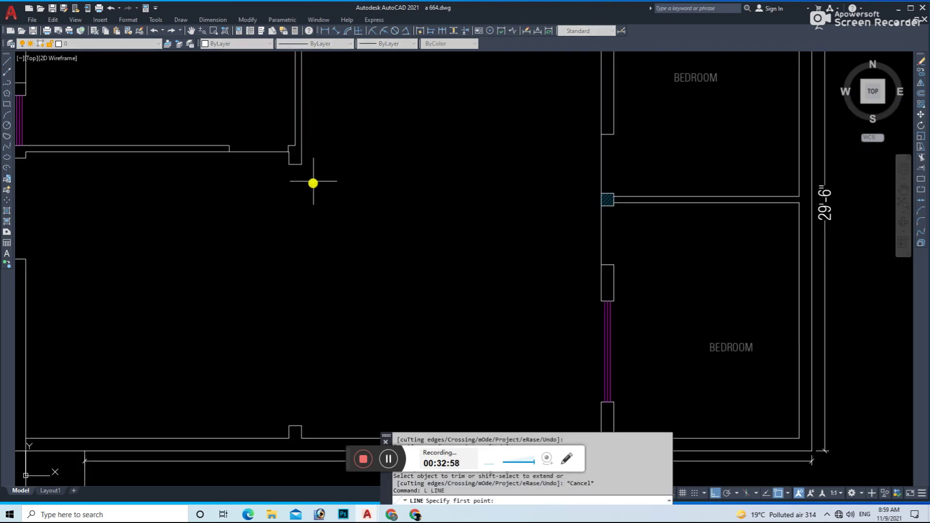
- Draw two vertical lines across the gap from the top wall to the bottom wall
left_click(302, 165)
left_click(301, 426)
key("Escape")
key("Return")
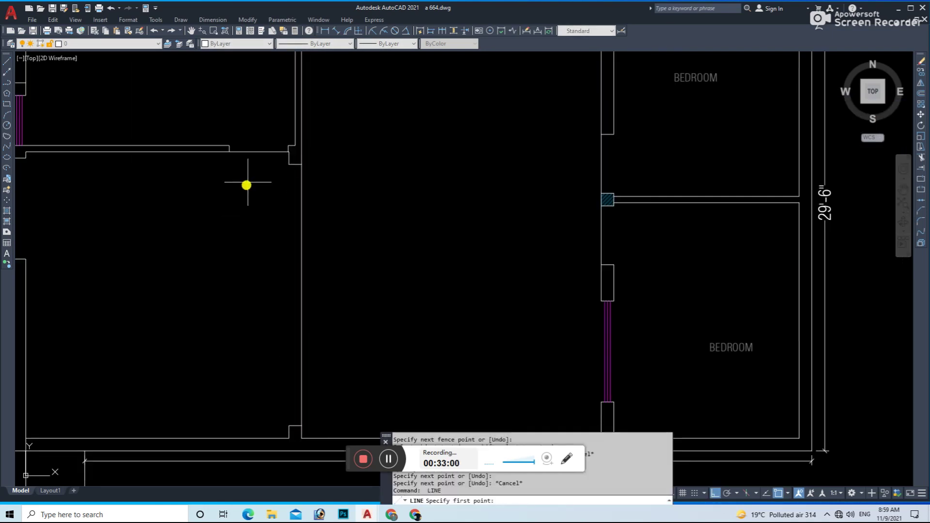
left_click(283, 167)
left_click(289, 425)
key("Escape")
- Make both gap lines dashed and red, then save the drawing
left_click(352, 266)
left_click(241, 303)
left_click(319, 43)
left_click(303, 68)
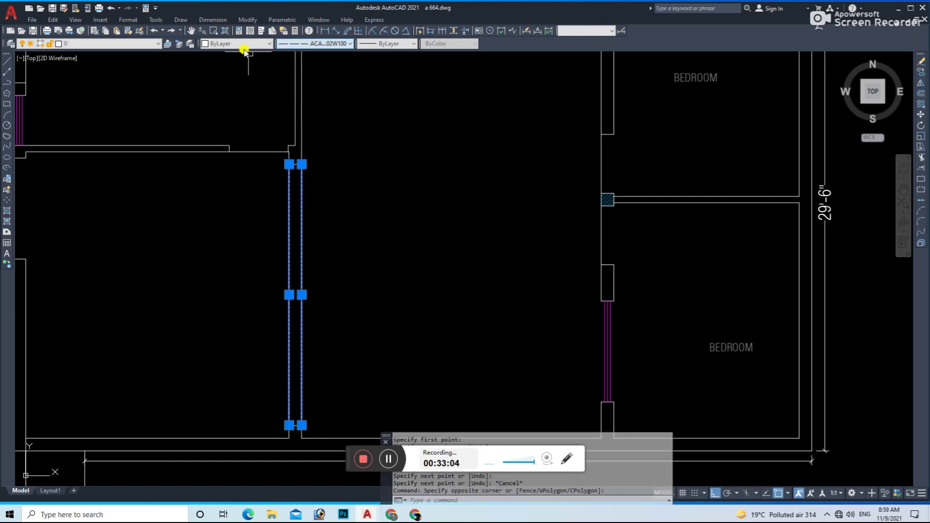
left_click(235, 43)
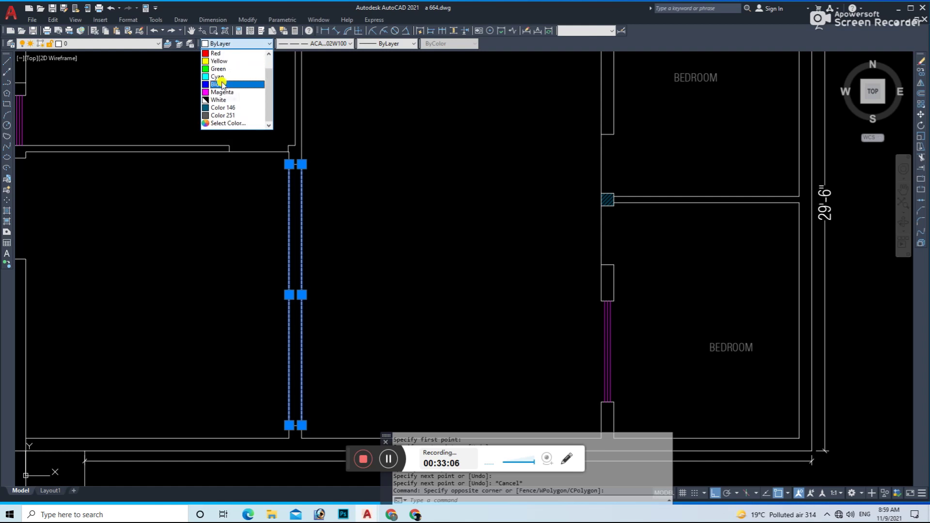
scroll(224, 86, "up", 1)
left_click(235, 69)
key("Escape")
scroll(390, 191, "down", 5)
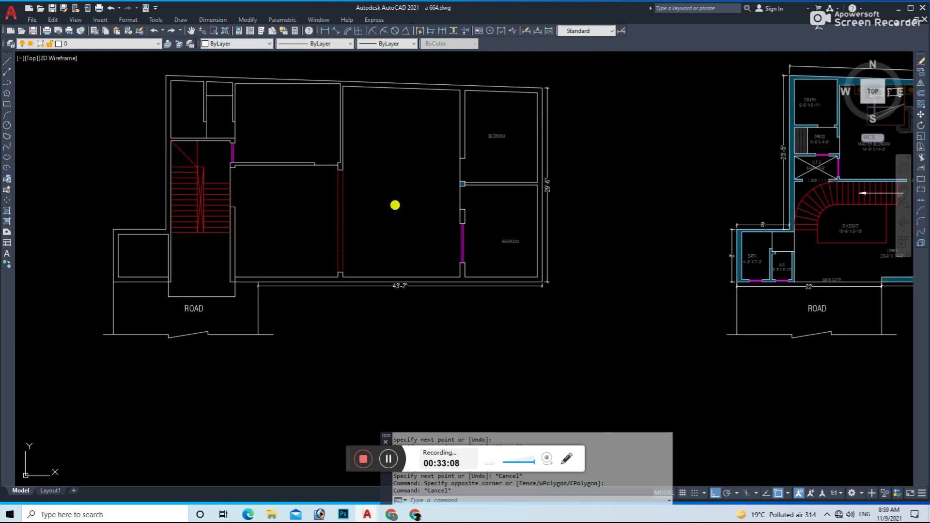
key("ctrl+s")
- Recolour the dashed gap lines to colour 251
middle_click_drag(396, 205, 244, 264)
left_click(202, 270)
left_click(147, 177)
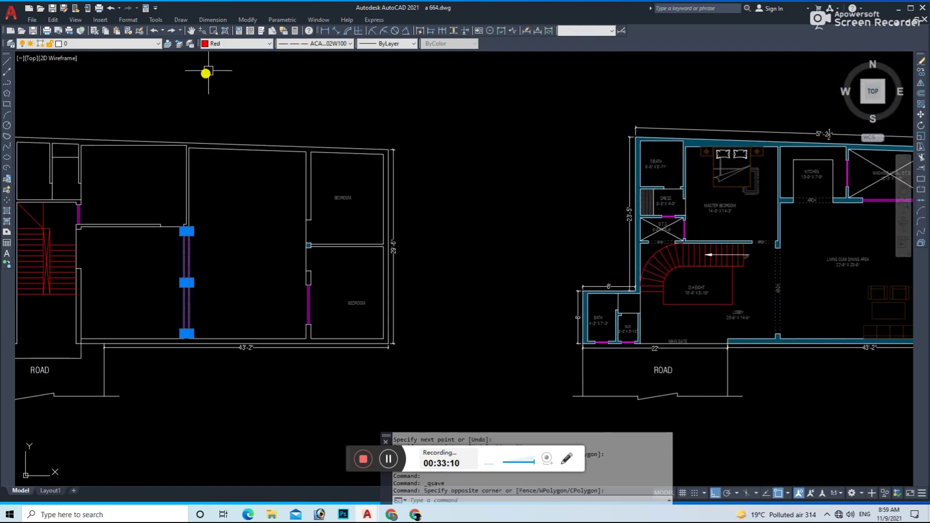
left_click(229, 44)
left_click(216, 115)
key("Escape")
mouse_move(239, 180)
middle_mouse_down()
mouse_move(266, 245)
mouse_move(302, 258)
mouse_move(271, 244)
mouse_move(287, 265)
mouse_move(366, 260)
mouse_move(320, 251)
middle_mouse_up()
scroll(285, 275, "up", 2)
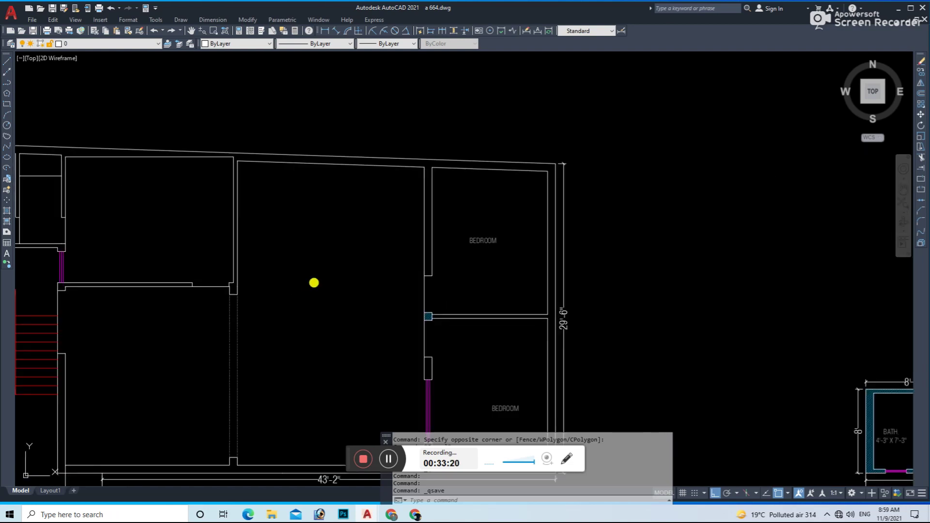
- Erase the picked line and save the drawing
type("l")
key("Return")
left_click(425, 168)
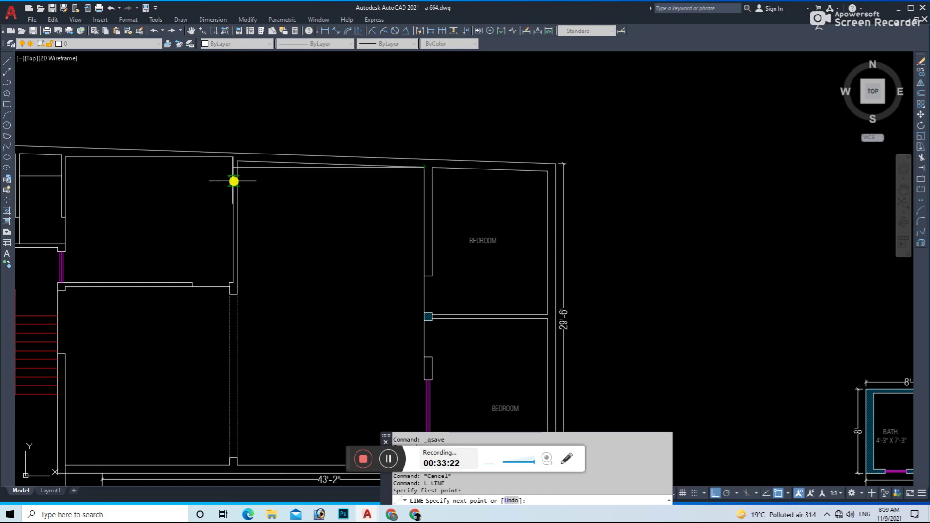
key("Escape")
scroll(233, 178, "up", 5)
type("tr")
key("Return")
key("Escape")
scroll(196, 150, "down", 4)
key("e")
key("Return")
scroll(312, 220, "down", 2)
scroll(336, 239, "down", 2)
key("ctrl+s")
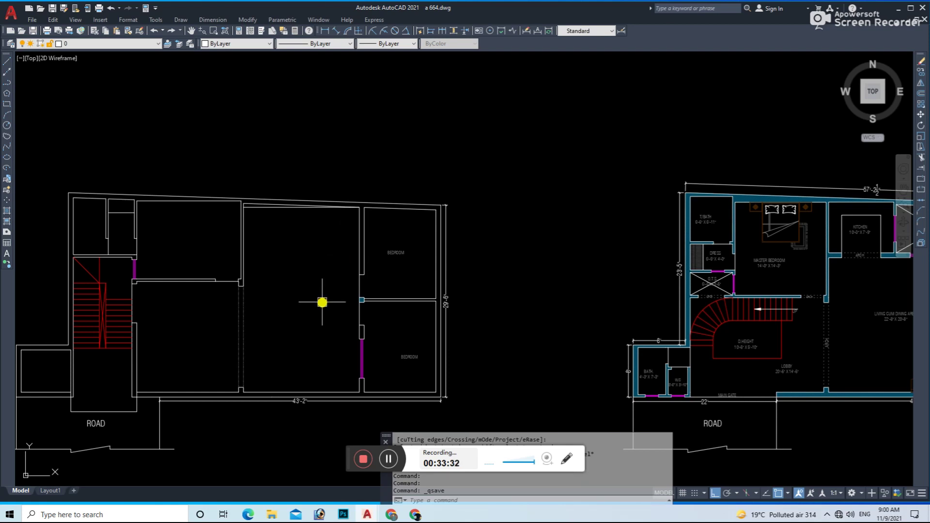
- Erase the top wall line, then undo the deletion
middle_click_drag(332, 303, 358, 344)
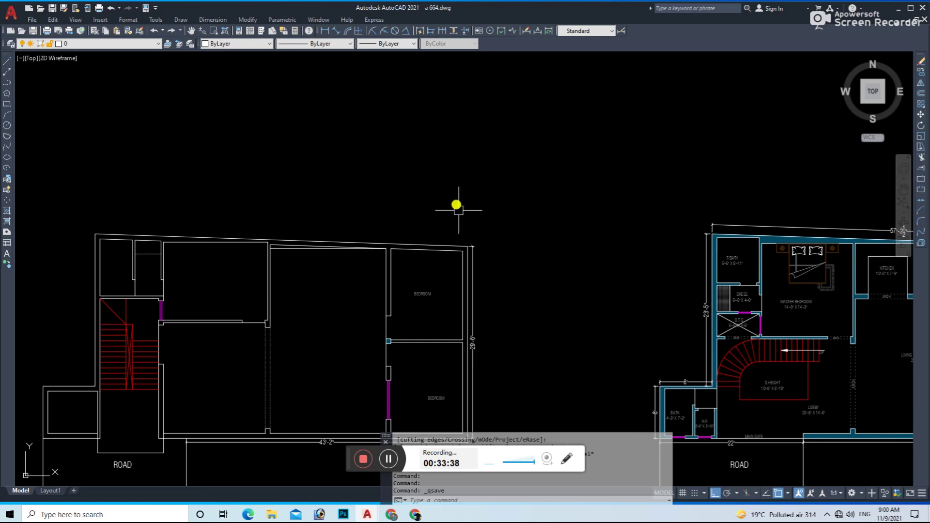
key("Escape")
scroll(384, 243, "up", 1)
scroll(293, 259, "up", 1)
scroll(260, 212, "up", 1)
left_click(258, 211)
type("e")
key("Return")
key("Escape")
middle_click_drag(345, 305, 325, 263)
scroll(325, 264, "down", 2)
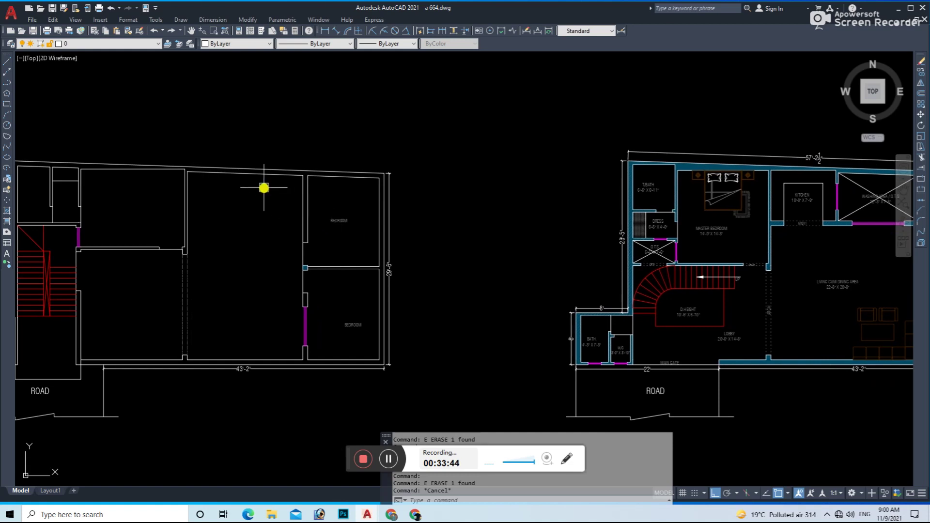
scroll(264, 188, "up", 1)
key("ctrl+z")
key("Escape")
key("Escape")
- Draw a first line from the wall corner toward the right
scroll(308, 210, "down", 1)
scroll(383, 261, "down", 2)
scroll(383, 262, "up", 1)
scroll(289, 239, "up", 1)
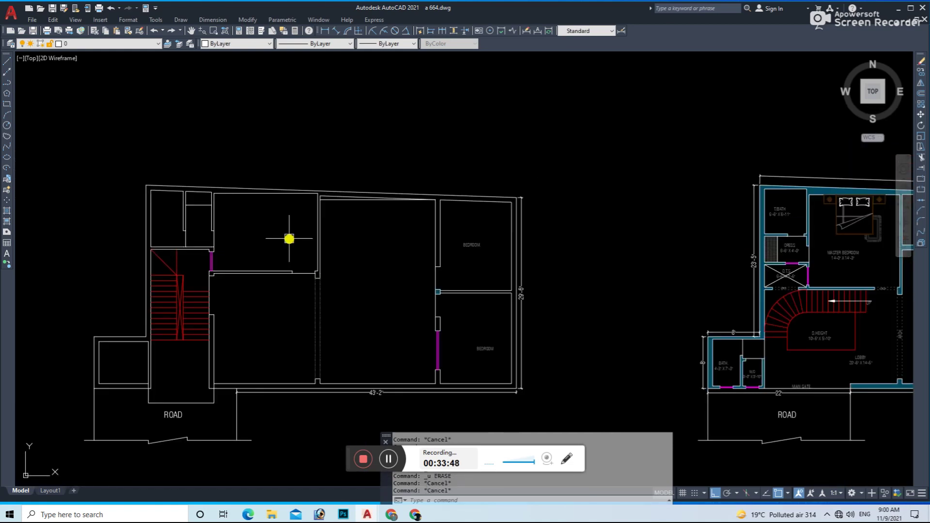
middle_click_drag(370, 252, 368, 259)
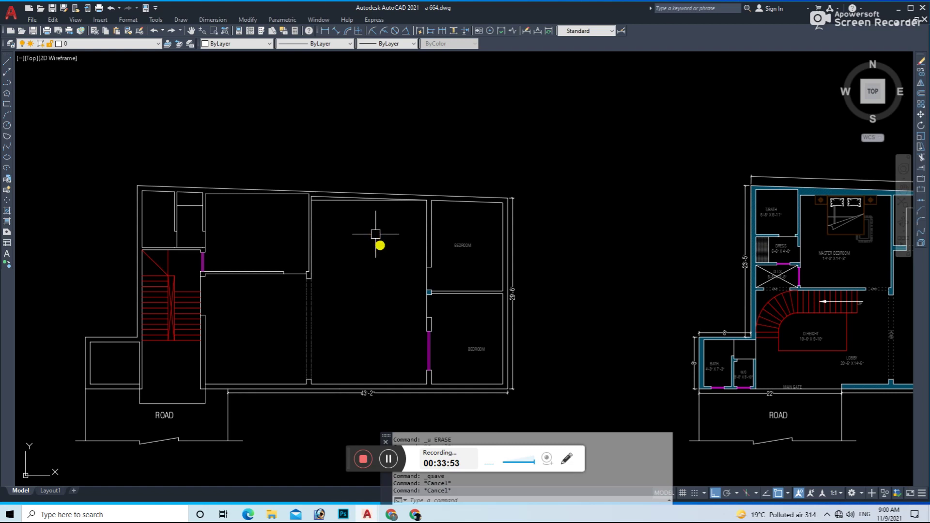
scroll(358, 221, "up", 2)
key("Escape")
scroll(302, 308, "up", 2)
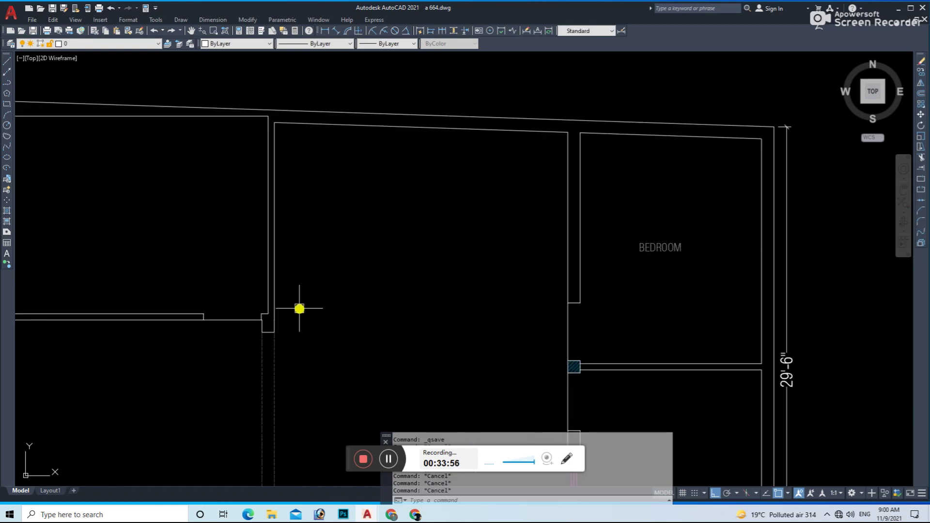
type("l")
key("Return")
left_click(267, 314)
key("Escape")
key("Return")
left_click(264, 320)
left_click(651, 314)
key("Escape")
- Erase the stray slanted line
left_click(391, 317)
type("e")
key("Return")
key("Escape")
- Draw the horizontal wall line from the wall corner across the rooms to the bedroom wall
scroll(315, 326, "up", 2)
type("l")
key("Return")
left_click(248, 318)
left_click(835, 333)
key("Escape")
type("r")
key("Return")
key("Escape")
scroll(759, 314, "down", 3)
key("Escape")
key("Escape")
mouse_move(751, 297)
middle_mouse_down()
mouse_move(620, 299)
mouse_move(598, 279)
middle_mouse_up()
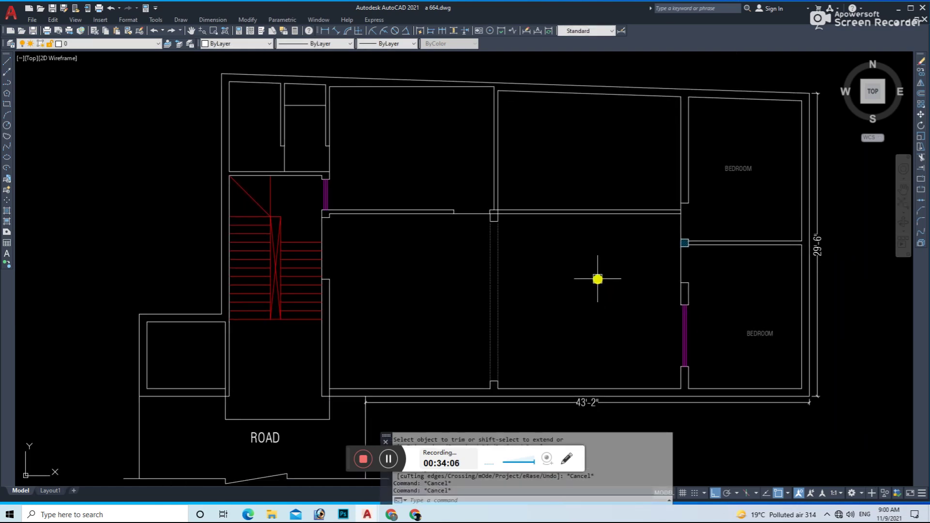
- Offset the wall line 6' downward
type("o")
key("Return")
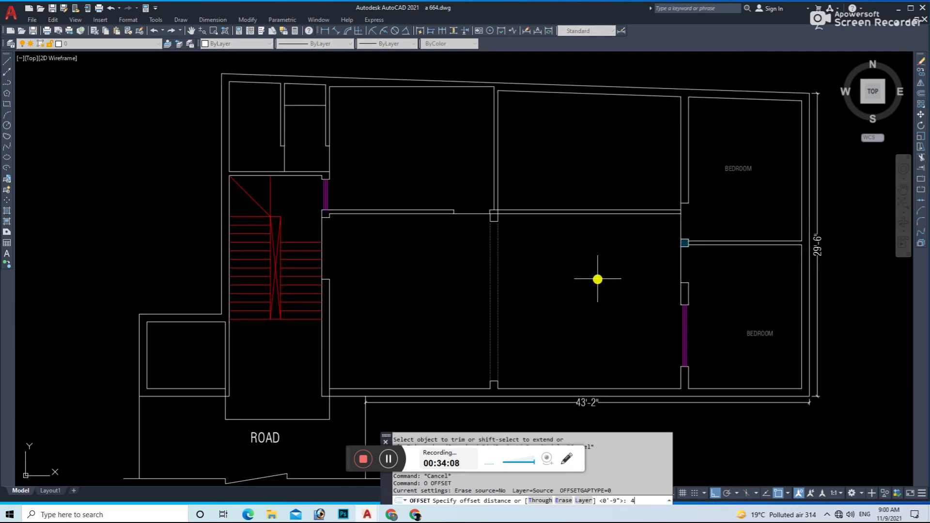
key("Escape")
type("o")
key("Return")
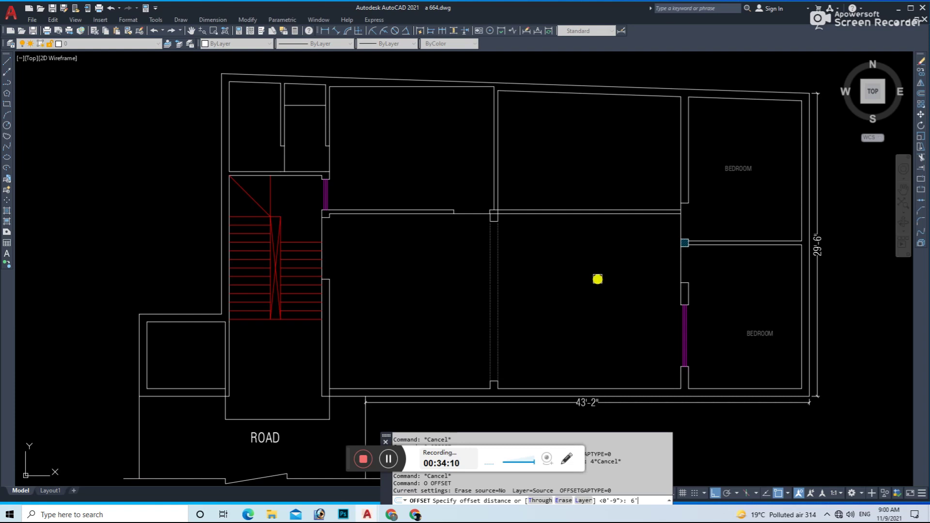
key("Return")
left_click(562, 212)
left_click(552, 283)
key("Escape")
key("Escape")
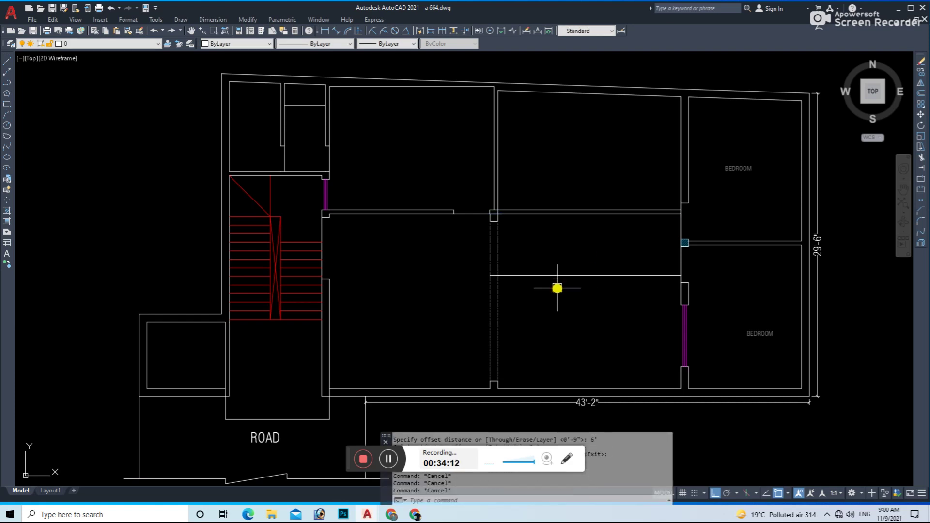
left_click(504, 214)
scroll(502, 217, "up", 2)
scroll(507, 232, "up", 5)
key("Escape")
- Offset the new line 9" downward to give the wall its thickness
type("tr")
key("Return")
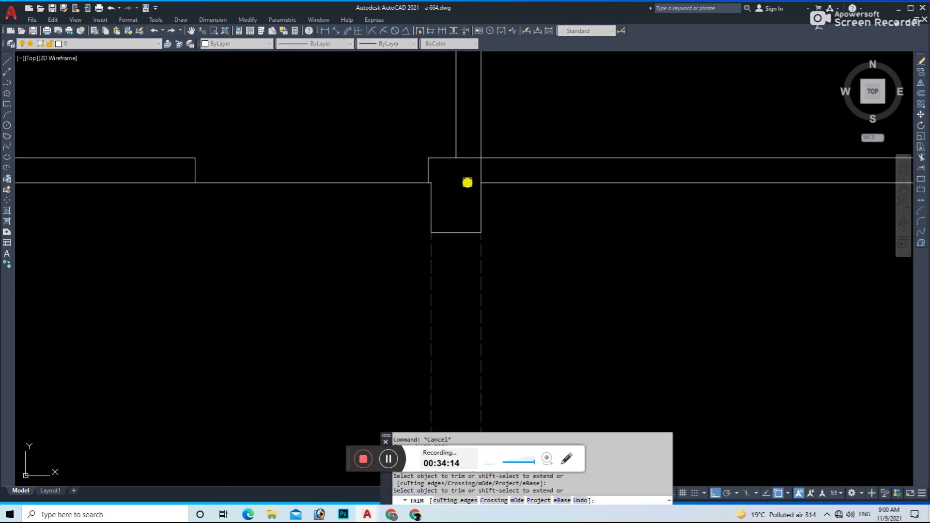
key("Escape")
scroll(525, 255, "down", 3)
type("o")
key("Return")
type("9")
key("Return")
left_click(495, 317)
left_click(492, 336)
scroll(507, 321, "down", 4)
key("Escape")
- Erase the short wall-end line
type("tr")
key("Return")
scroll(567, 312, "up", 5)
key("Escape")
left_click(592, 287)
type("e")
key("Return")
- Undo a fillet attempt and crossing-select both new horizontal wall lines
type("f")
key("Return")
scroll(618, 312, "down", 3)
scroll(605, 312, "up", 1)
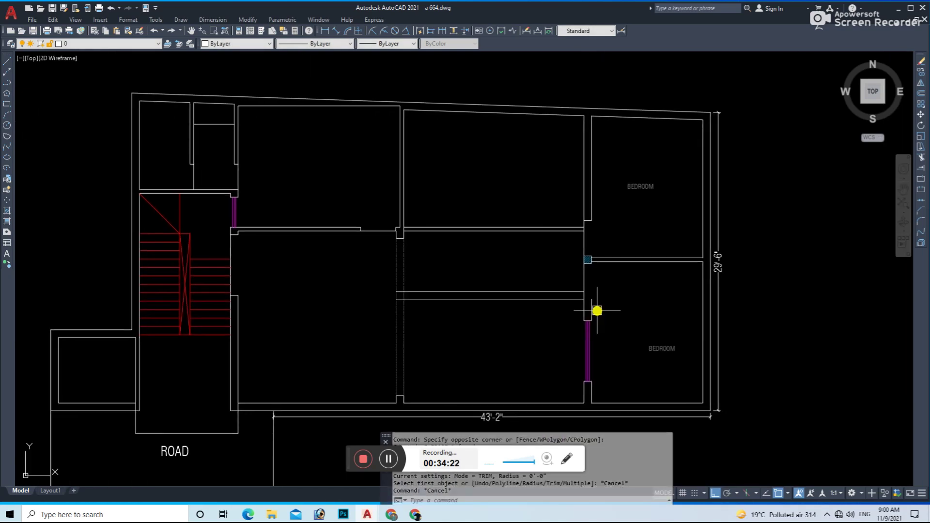
key("Escape")
key("ctrl+z")
key("ctrl+z")
left_click_drag(569, 219, 479, 368)
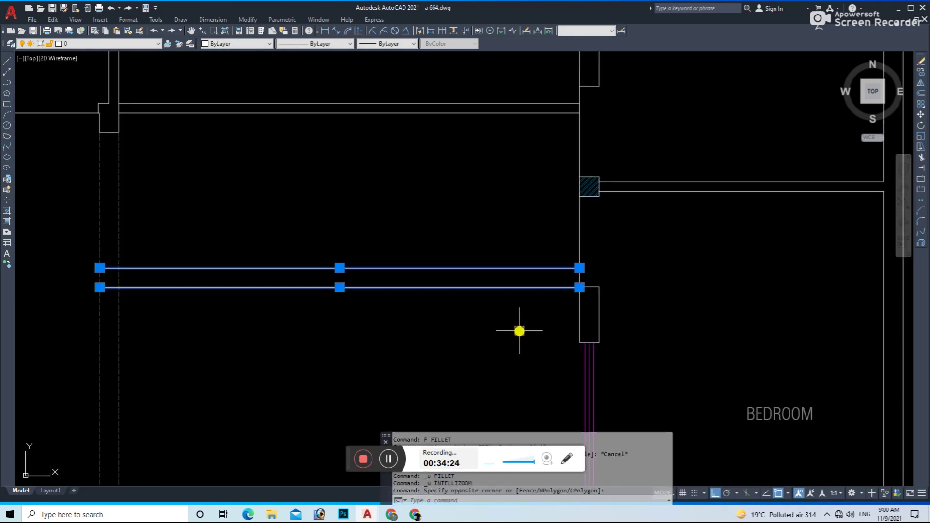
- Move the two new wall lines so they snap to the column top, and save
type("m")
key("Return")
left_click(579, 268)
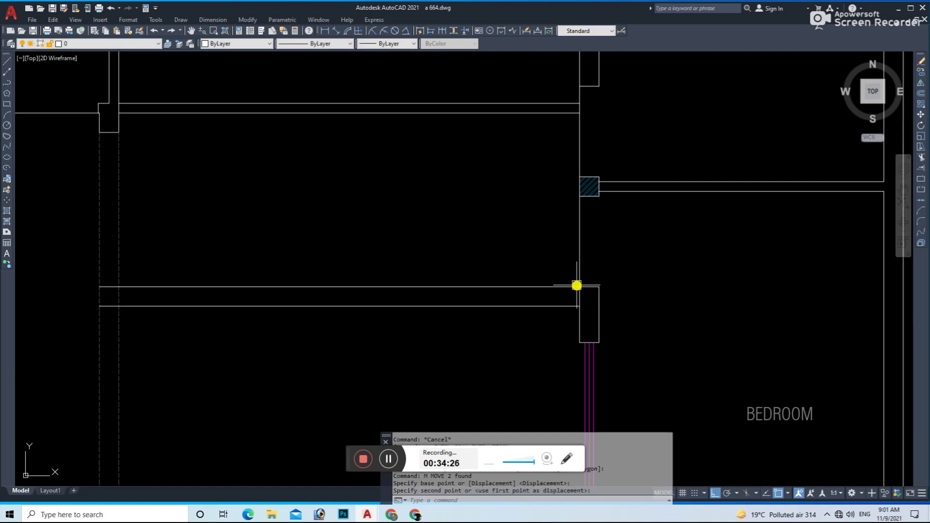
left_click(576, 285)
scroll(576, 286, "down", 2)
key("ctrl+s")
middle_click_drag(642, 295, 560, 337)
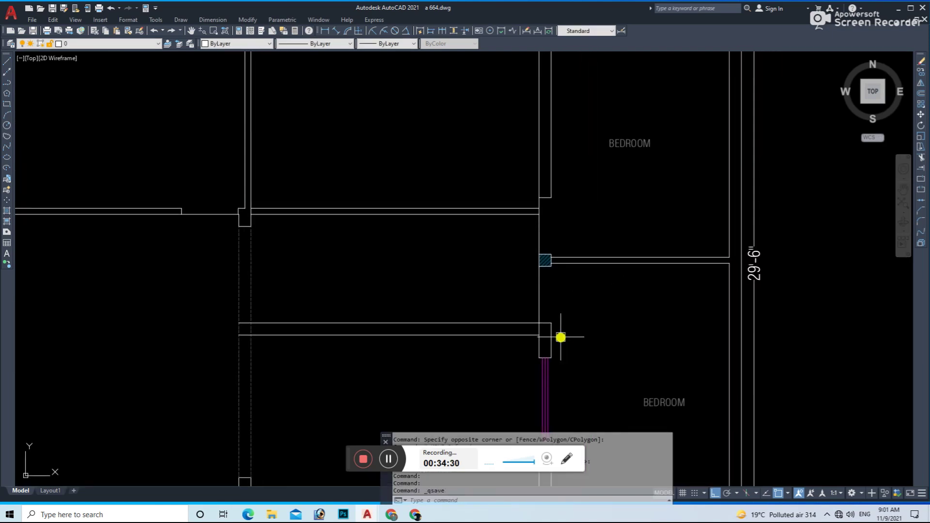
key("Escape")
key("Escape")
middle_click_drag(505, 286, 496, 293)
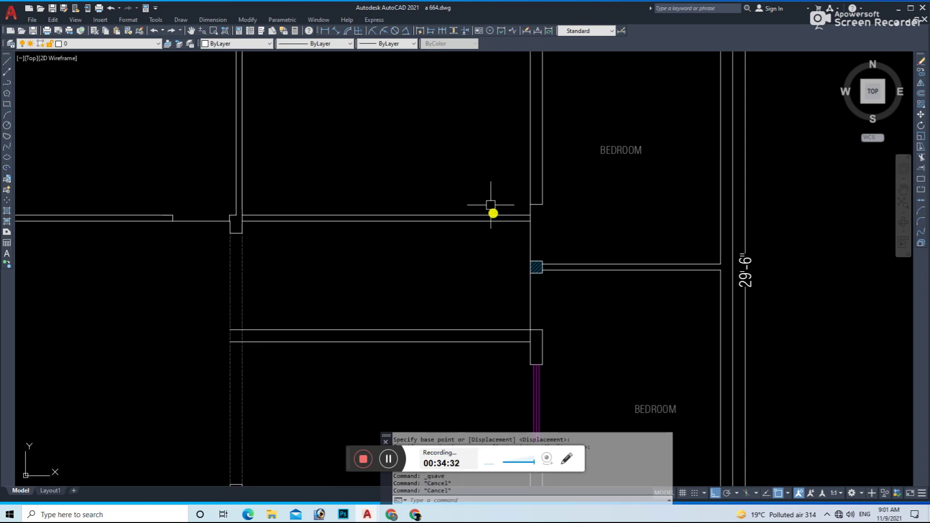
- Shift the horizontal wall lines up until they meet the column corner
left_click_drag(492, 209, 475, 253)
scroll(475, 255, "up", 2)
type("m")
key("Return")
left_click(524, 217)
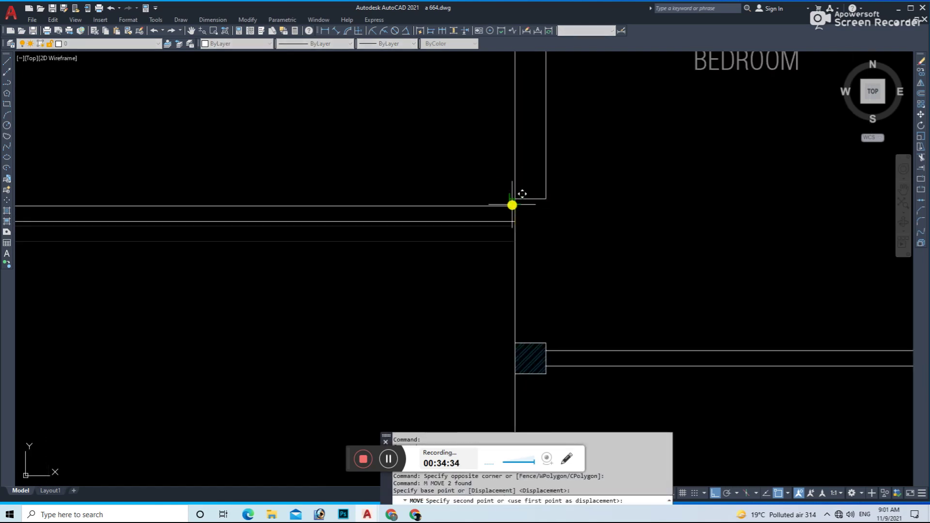
left_click(514, 198)
key("Escape")
key("Escape")
left_click_drag(504, 178, 498, 245)
type("m")
key("Return")
left_click(526, 218)
key("Escape")
- Trim the overlapping line ends at the wall corner and erase the leftover wall segment
scroll(530, 203, "down", 3)
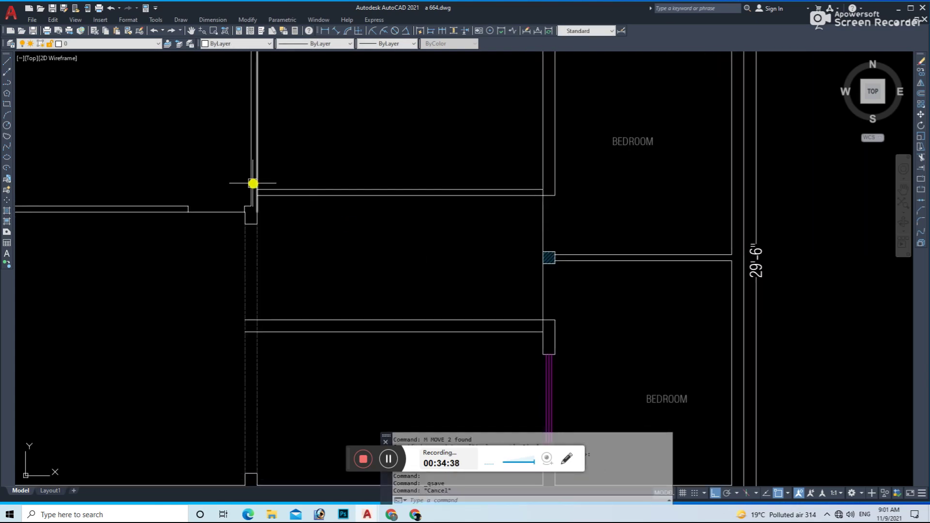
scroll(253, 184, "up", 4)
type("tr")
key("Return")
scroll(280, 202, "down", 3)
left_click_drag(297, 280, 291, 294)
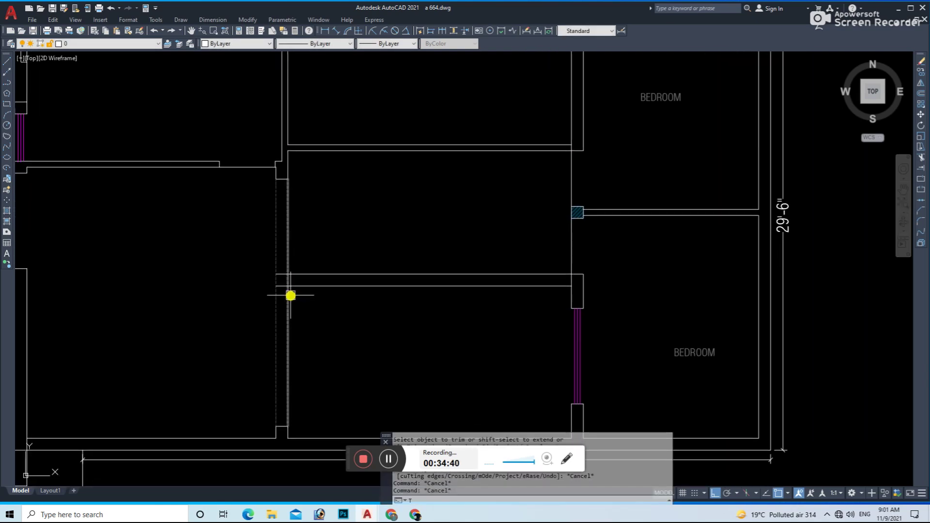
scroll(291, 295, "up", 3)
scroll(252, 333, "down", 4)
key("Escape")
mouse_move(268, 354)
left_mouse_down()
mouse_move(296, 380)
mouse_move(249, 373)
left_mouse_up()
type("e")
key("Return")
- Trim the line ends where the new wall meets the hall's left wall
scroll(299, 379, "up", 2)
type("ex")
key("Return")
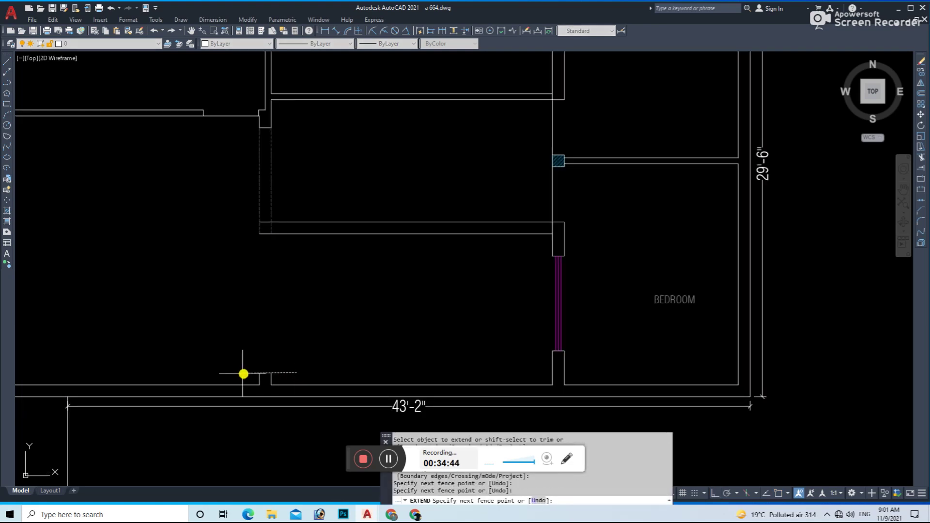
key("Return")
key("Escape")
middle_click_drag(290, 224, 301, 277)
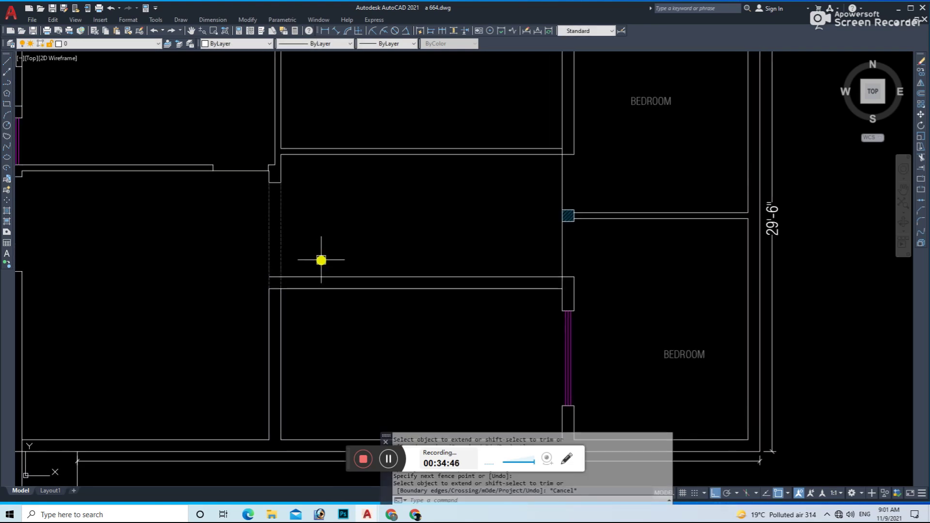
scroll(300, 300, "up", 5)
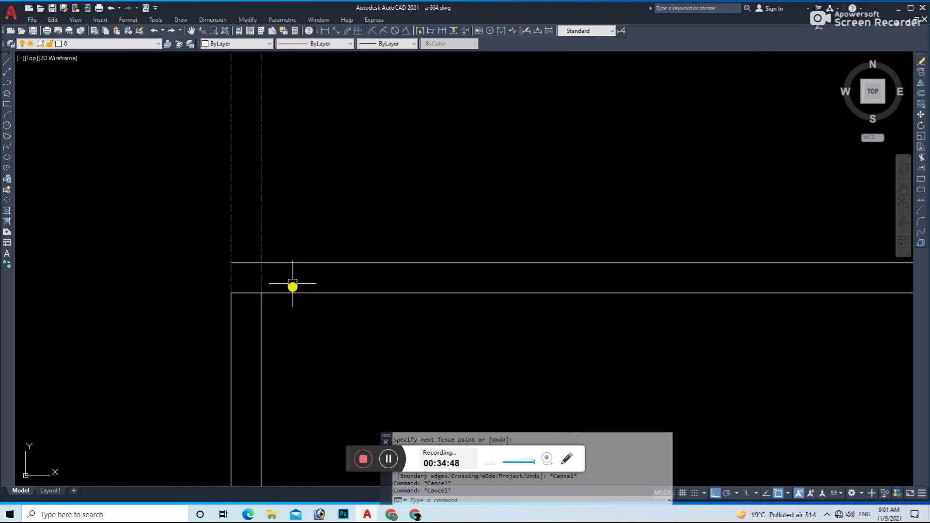
type("tr")
key("Return")
left_click_drag(279, 276, 220, 315)
key("Return")
key("Escape")
type("ex")
key("Return")
key("Escape")
scroll(399, 268, "down", 5)
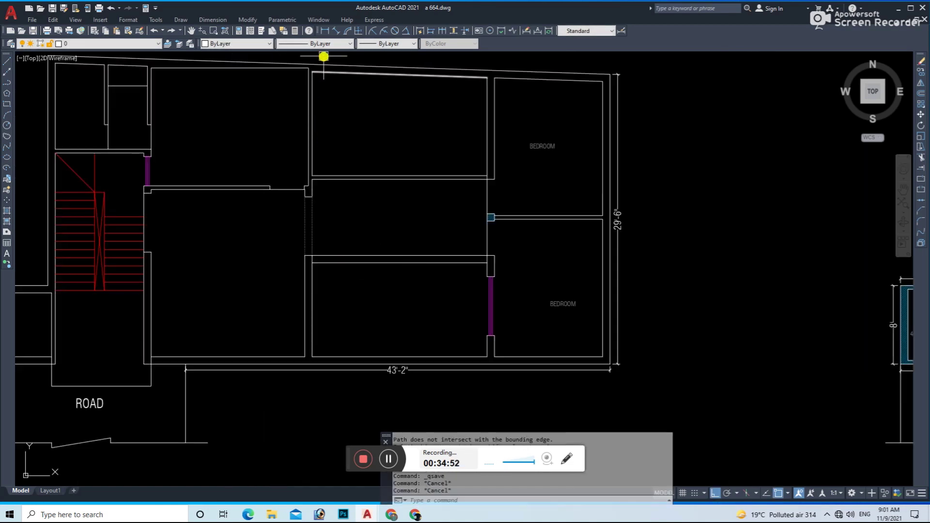
- Measure the 17'-0½" room height with an aligned dimension
left_click(334, 31)
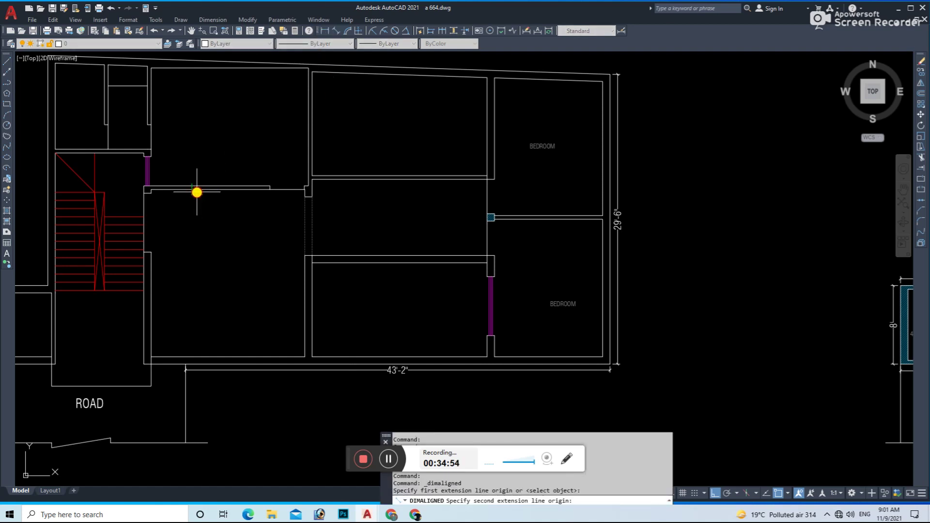
left_click(197, 356)
left_click(198, 336)
key("Escape")
key("space")
left_click(152, 328)
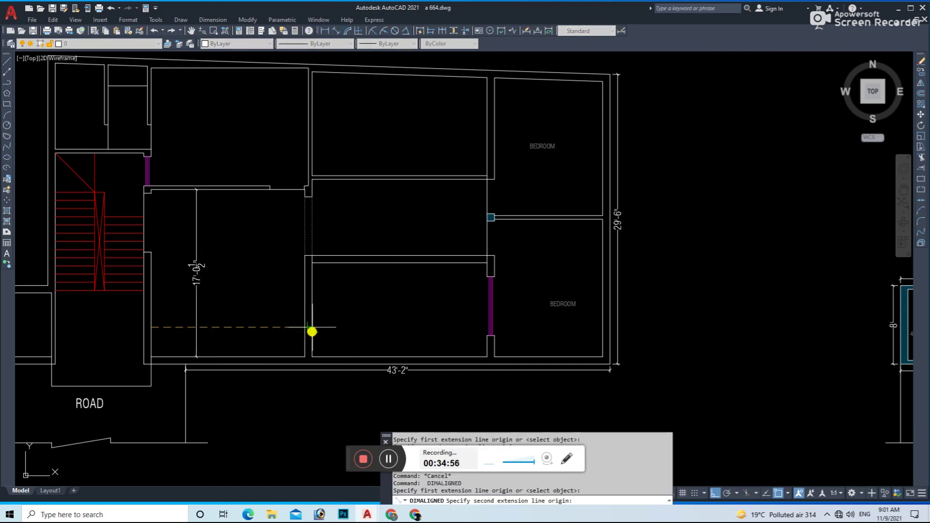
key("Escape")
type("e")
key("Return")
key("Escape")
type("e")
key("Return")
key("Escape")
left_click(196, 310)
key("Escape")
- Draw the short opening line at the hall's lower-left wall corner
scroll(160, 333, "up", 4)
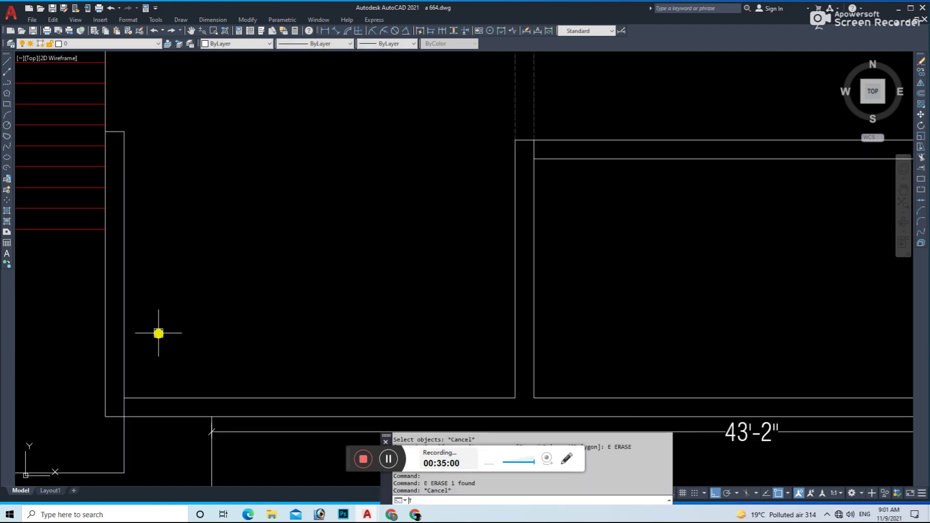
type("tr")
key("Return")
middle_click_drag(132, 407, 145, 360)
key("Escape")
key("Escape")
type("l")
key("Return")
key("Escape")
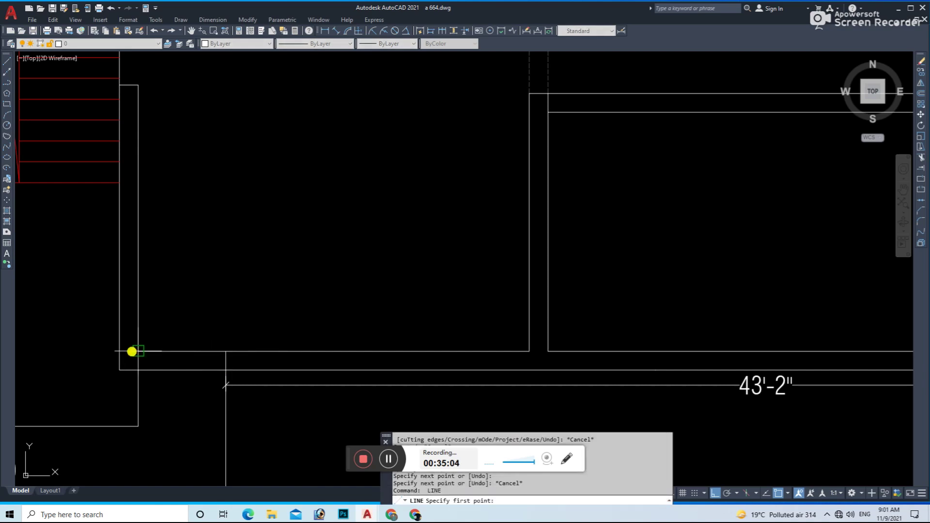
type("tr")
key("Return")
left_click(194, 378)
key("Escape")
key("Escape")
type("l")
key("Return")
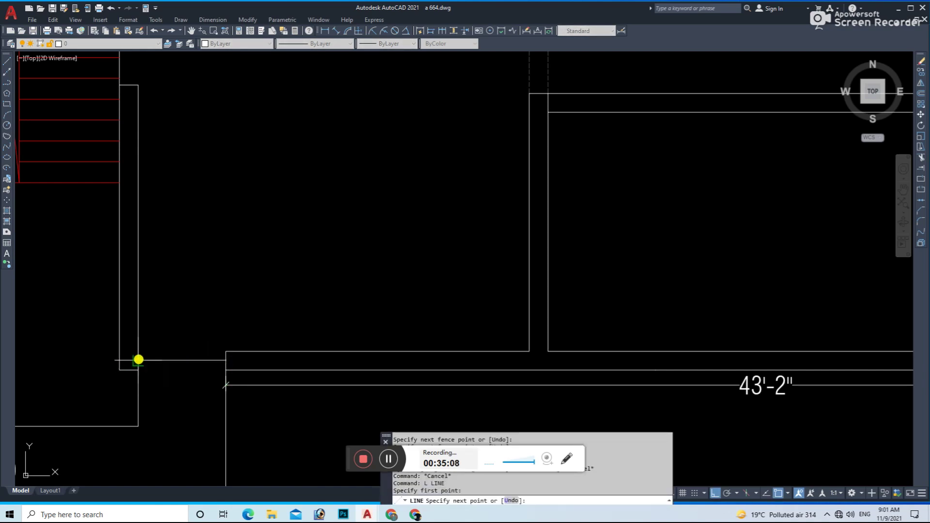
key("Escape")
- Offset the opening line by 2 to form the opening's parallel lines
type("o")
key("Return")
type("2")
key("Return")
left_click(176, 360)
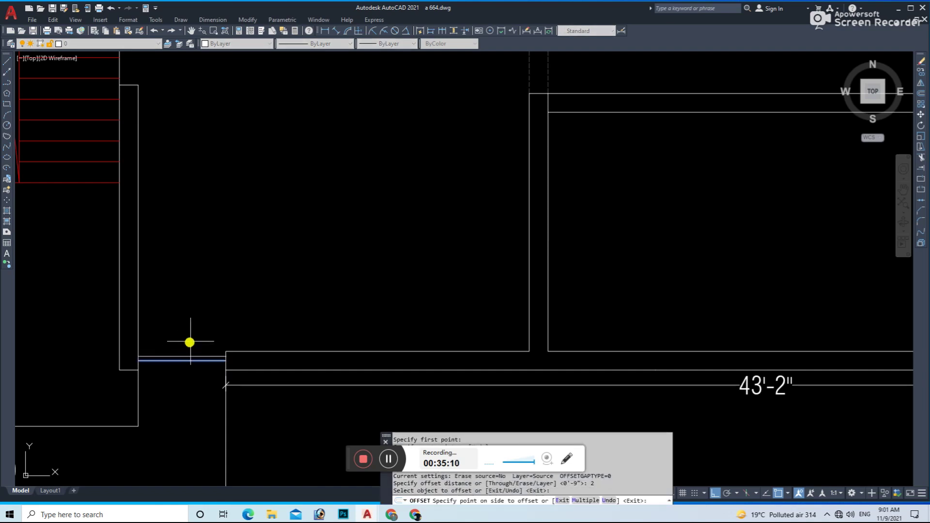
scroll(180, 372, "up", 2)
key("Escape")
left_click(201, 311)
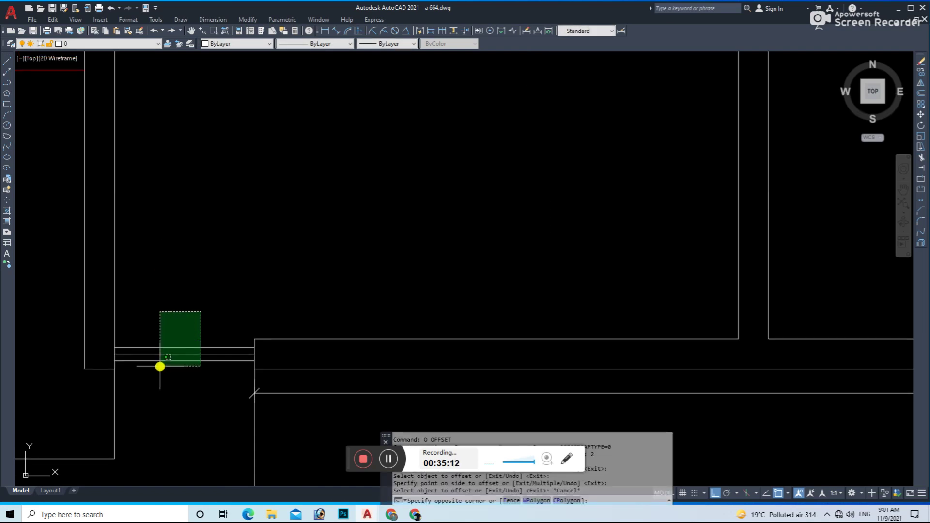
- Colour the three opening lines magenta and save the drawing
left_click(160, 367)
left_click(226, 44)
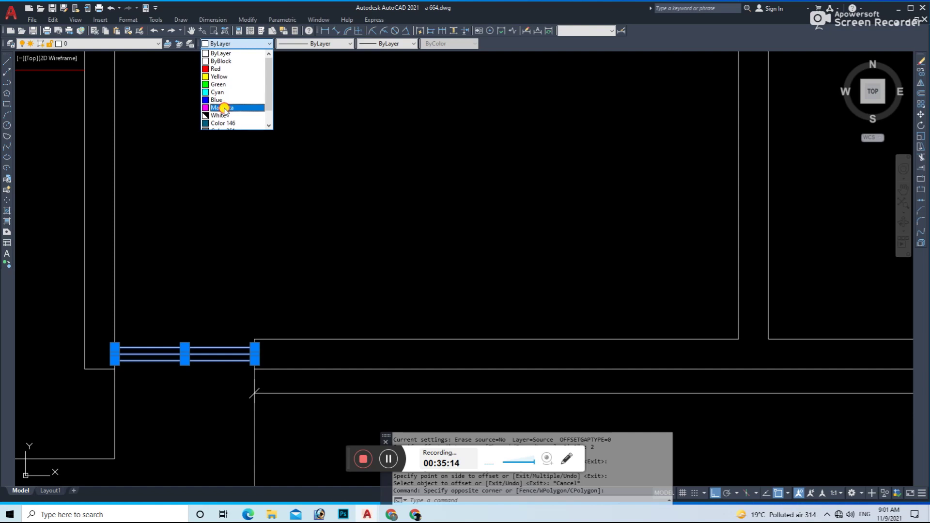
left_click(224, 108)
key("Escape")
scroll(386, 251, "down", 5)
middle_click_drag(386, 251, 385, 288)
key("ctrl+s")
- Start a trim at another wall junction, then cancel it
scroll(334, 267, "up", 2)
scroll(290, 233, "up", 5)
type("tr")
key("Return")
left_click(247, 205)
key("Escape")
scroll(457, 220, "down", 5)
scroll(453, 259, "up", 3)
scroll(358, 341, "down", 2)
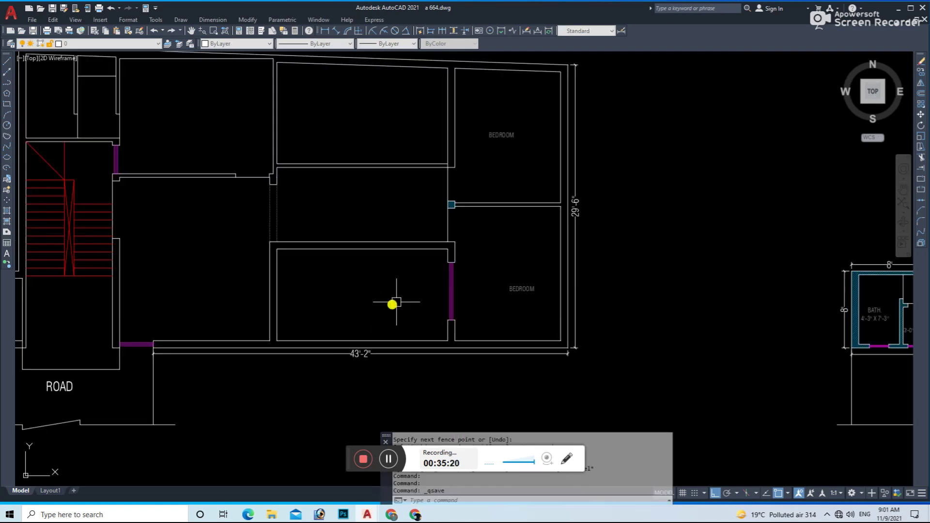
- Erase the magenta bedroom door
scroll(402, 298, "up", 2)
left_click(429, 224)
left_click(522, 368)
type("e")
key("Return")
key("Escape")
key("Escape")
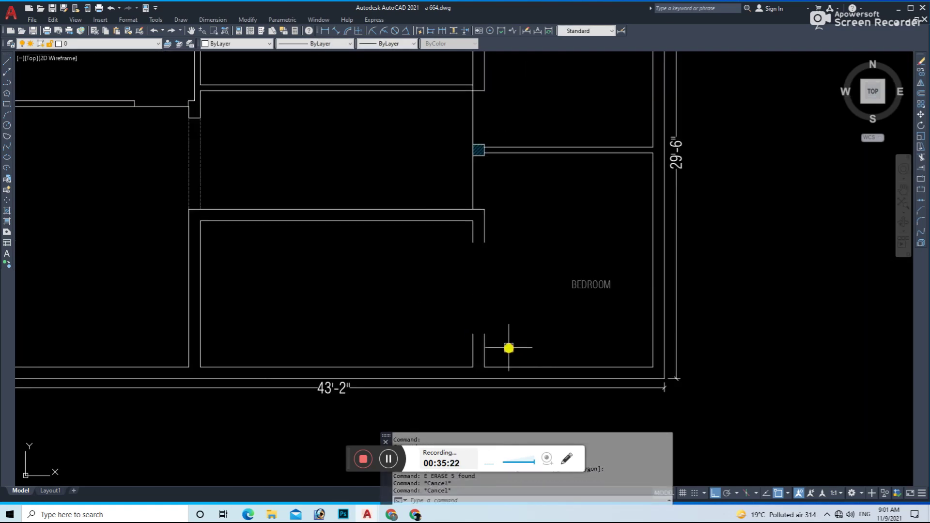
- Join the split outer and inner wall segments, then save the drawing
key("Return")
left_click(485, 349)
left_click(485, 233)
key("Return")
key("Return")
left_click(474, 349)
left_click(471, 234)
key("Return")
scroll(465, 252, "down", 5)
key("ctrl+s")
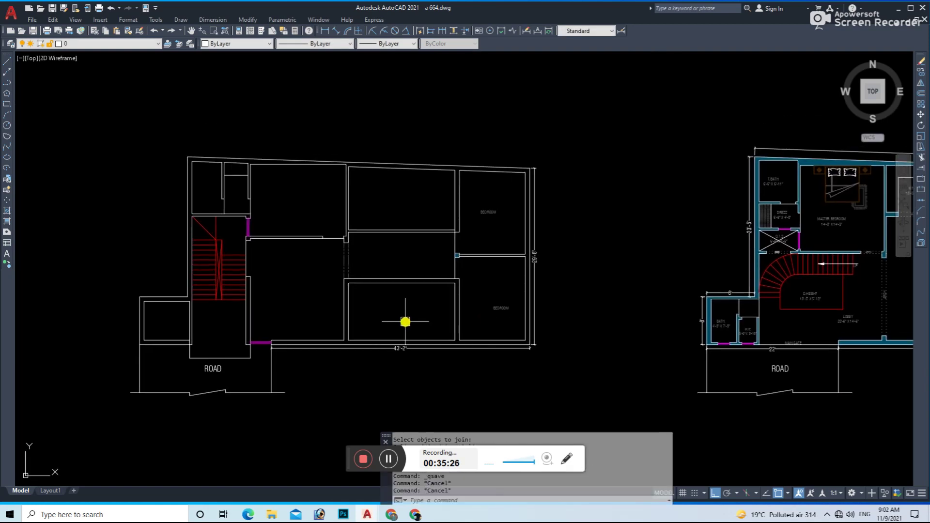
- Offset the room's left wall 7' inward, then erase the misplaced offset line
type("o")
key("Return")
scroll(378, 302, "up", 2)
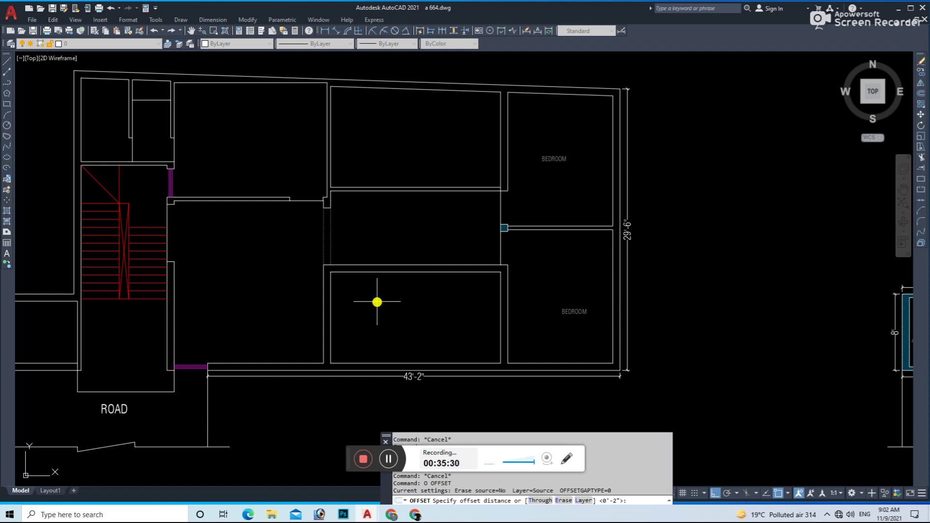
key("Return")
left_click(332, 301)
left_click(383, 305)
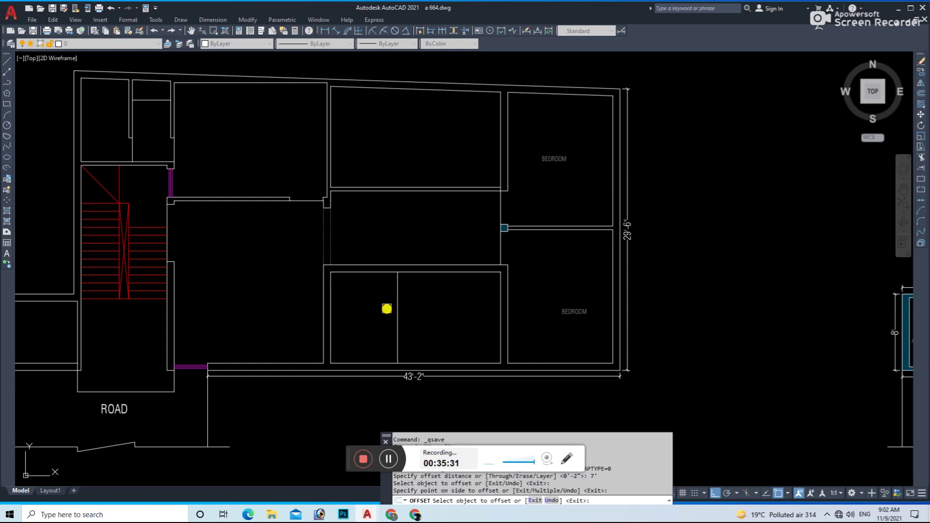
key("Escape")
left_click(389, 311)
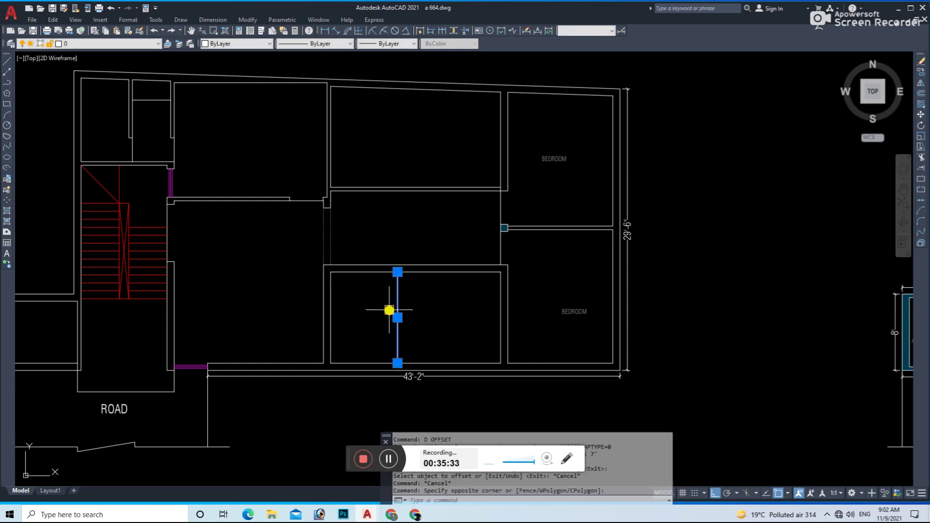
type("e")
key("Return")
key("Escape")
key("Escape")
- Offset the room's left wall 9', then offset that line 4" to form the partition
type("o")
key("Return")
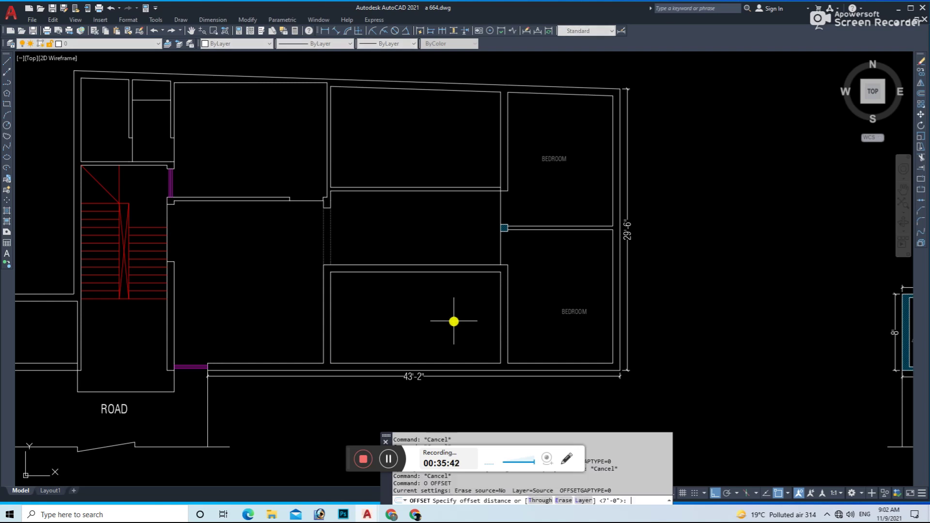
key("Return")
left_click(331, 309)
left_click(455, 318)
key("Return")
key("Return")
type("4")
key("Return")
left_click(415, 305)
left_click(438, 315)
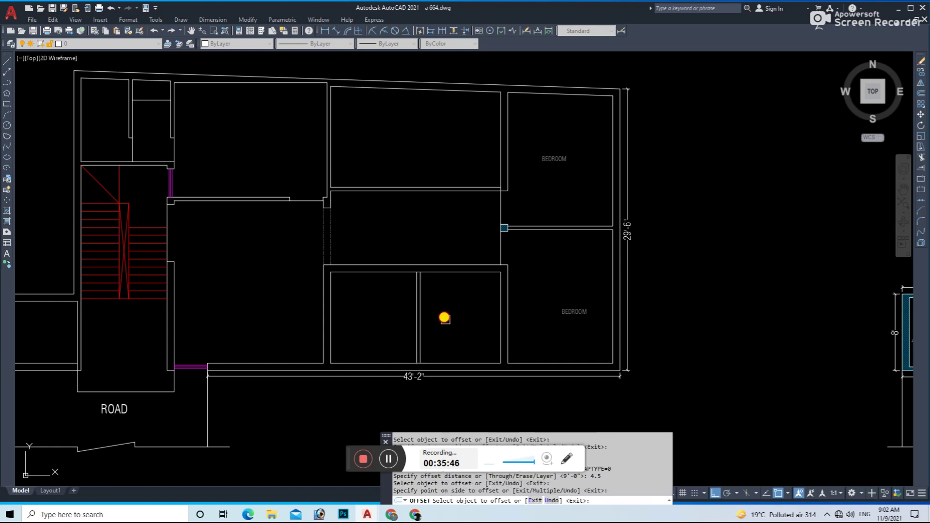
- Trim the wall line crossing the new partition and save the drawing
scroll(417, 362, "up", 5)
type("tr")
key("Return")
left_click(398, 338)
scroll(401, 272, "down", 4)
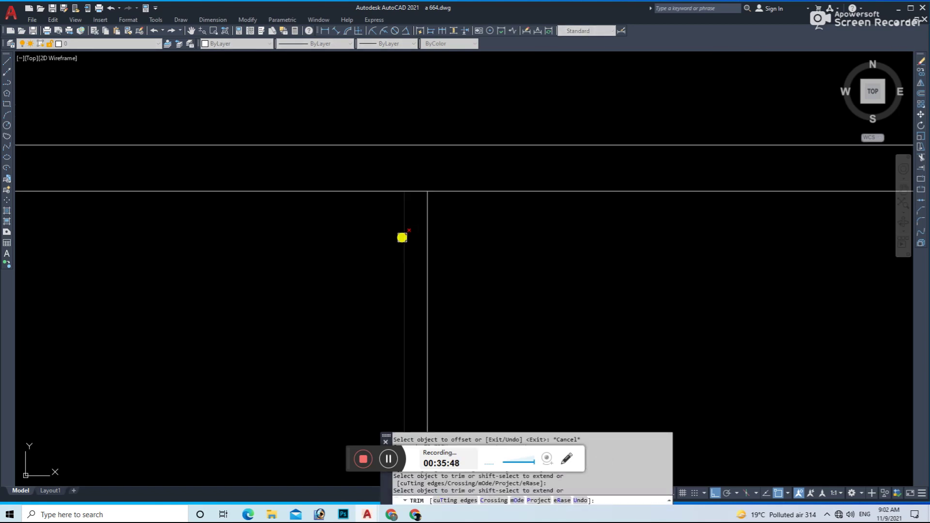
key("Escape")
key("ctrl+s")
key("Escape")
key("Escape")
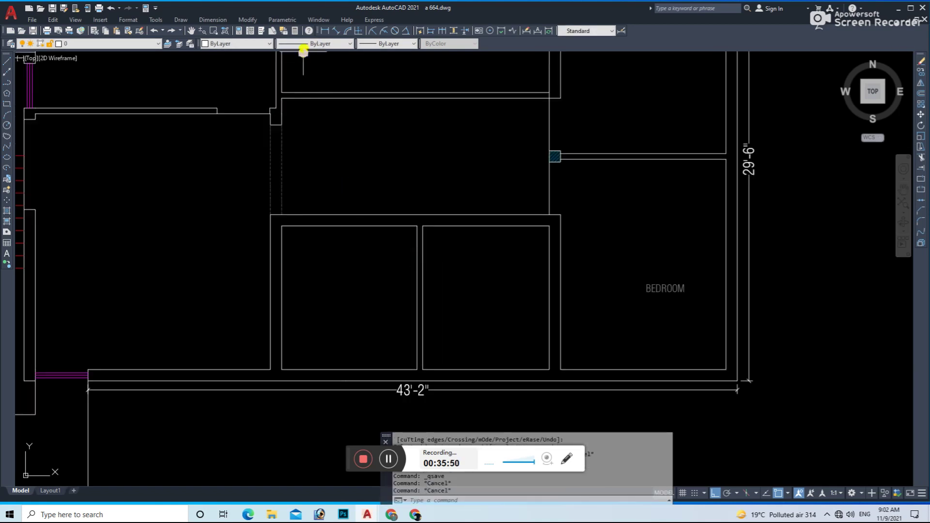
key("Escape")
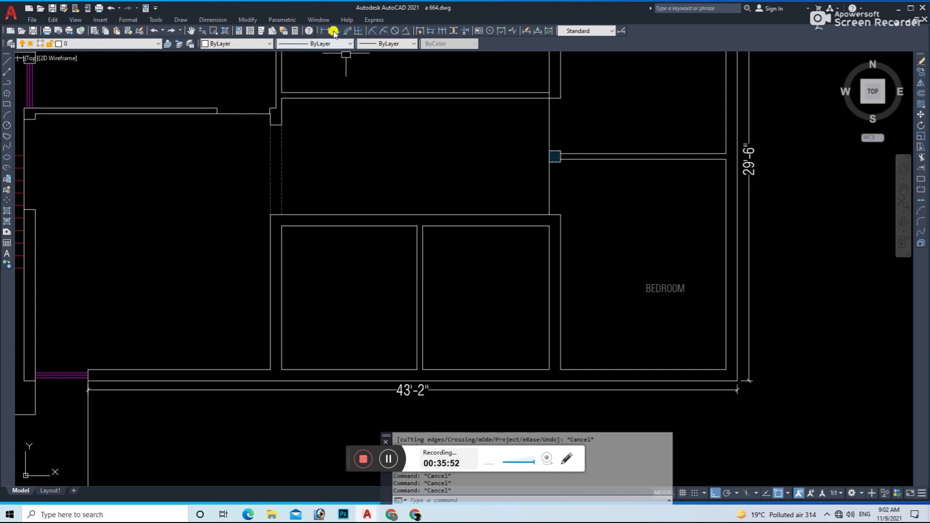
- Check the new room with temporary dimensions: 9' width and its height
left_click(333, 31)
left_click(281, 283)
left_click(417, 285)
key("Return")
left_click(311, 227)
left_click(310, 370)
left_click(308, 332)
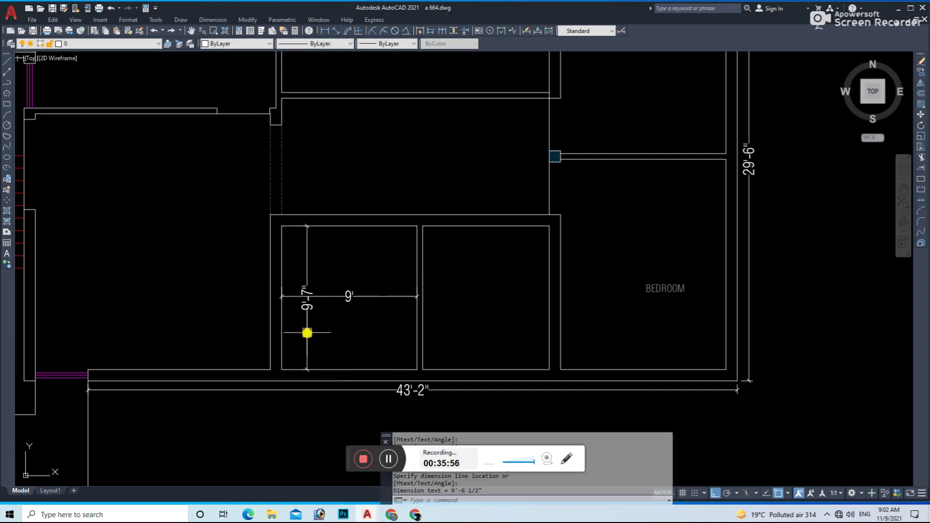
left_click(333, 257)
- Delete the temporary dimensions and save the drawing
left_click(291, 335)
type("e")
key("Return")
scroll(384, 320, "down", 2)
scroll(395, 363, "down", 3)
scroll(303, 356, "up", 3)
scroll(366, 320, "up", 1)
key("ctrl+s")
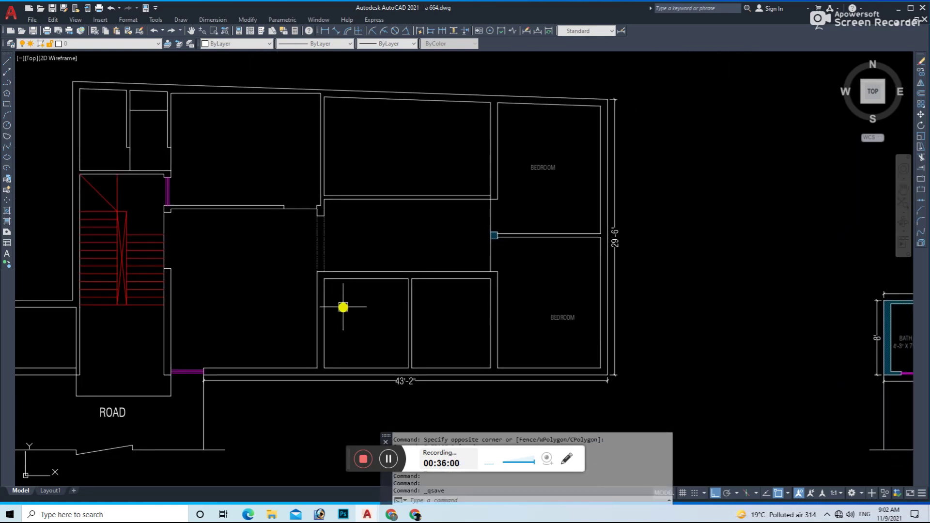
- Draw a short line across the room's left wall
type("l")
key("Return")
left_click(324, 322)
scroll(313, 322, "up", 4)
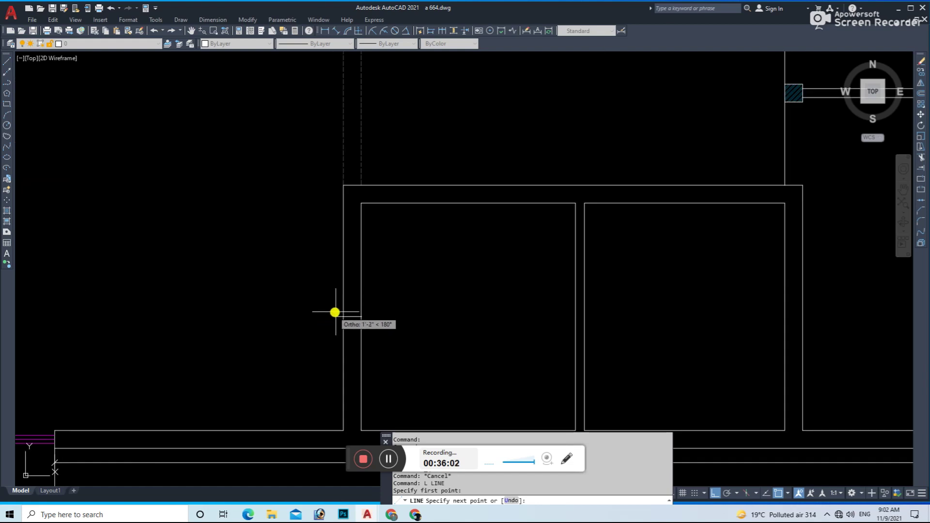
left_click(361, 317)
key("Return")
- Offset the short line 24 units above and below it
type("o")
key("Return")
type("24")
key("Return")
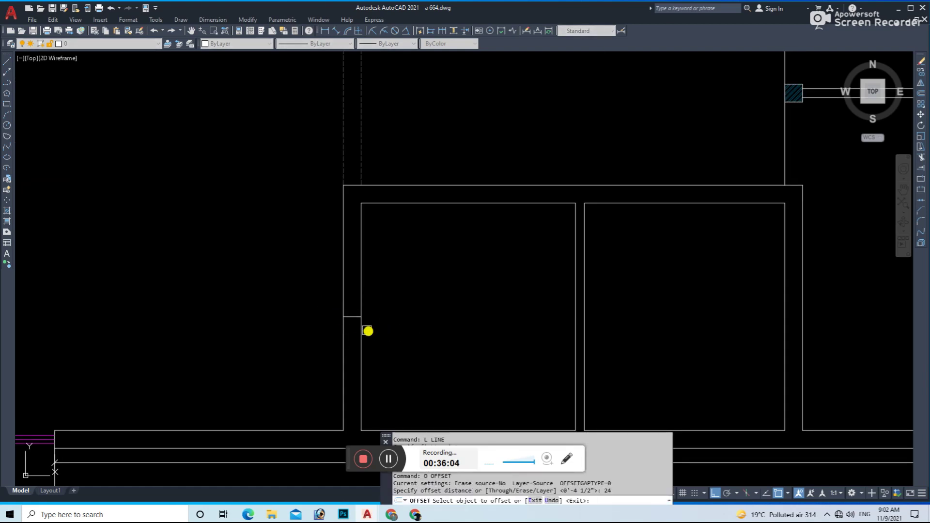
left_click(349, 317)
left_click(357, 290)
left_click(349, 317)
left_click(352, 352)
- Make further 24-unit copies up and down, then delete the extra short lines
left_click(357, 270)
left_click(355, 242)
left_click(355, 366)
left_click(354, 392)
left_click_drag(311, 249, 378, 373)
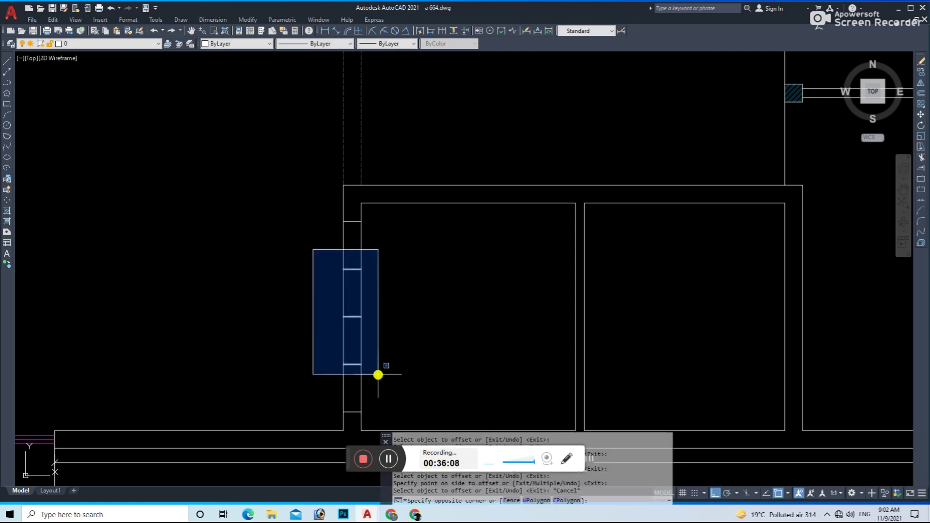
key("Delete")
- Trim the left wall between the two short lines to open it
type("tr")
key("Return")
left_click(371, 322)
key("Return")
key("Escape")
- Draw a short line closing the end of the wall gap
type("l")
key("Return")
left_click(338, 195)
left_click(343, 221)
key("Escape")
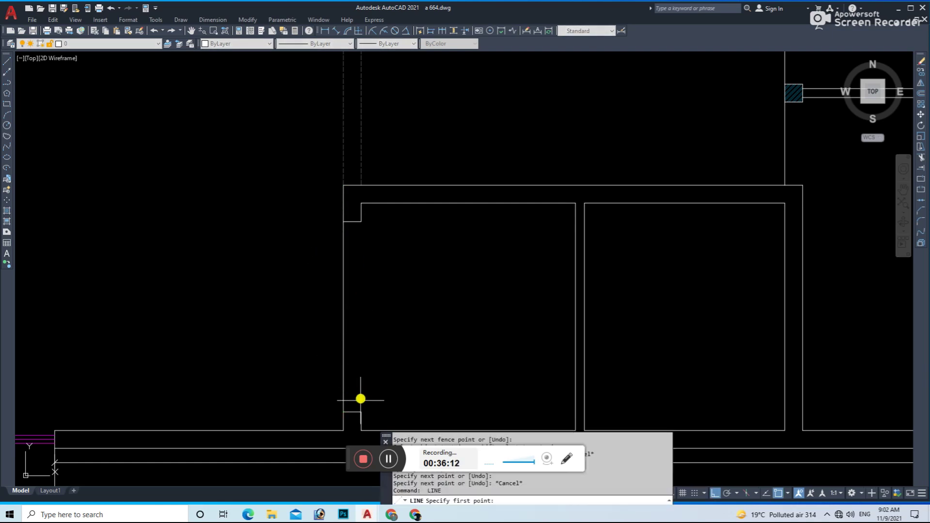
key("Escape")
- Select the new vertical wall line and try stretching its endpoint, then cancel
left_click(357, 211)
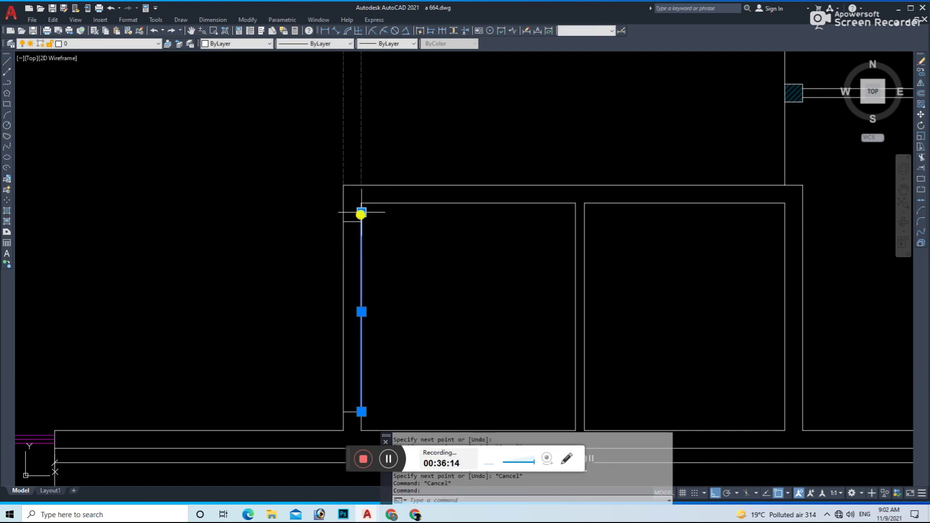
scroll(358, 211, "up", 4)
left_click(358, 208)
key("Escape")
scroll(377, 239, "down", 2)
left_click(374, 174)
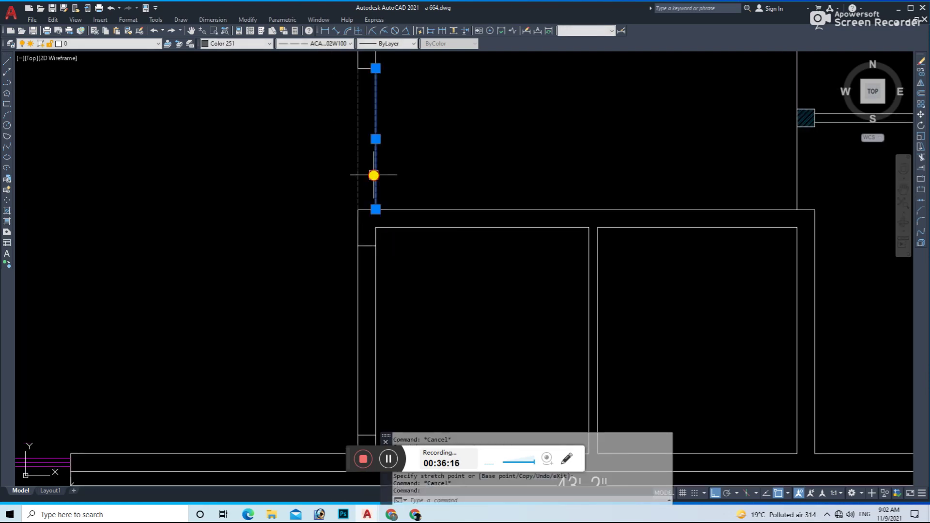
scroll(399, 235, "down", 3)
- Start Match Properties on the wall lines, cancel it, and save the drawing
type("ma")
key("Return")
left_click(405, 249)
key("Escape")
key("ctrl+s")
key("Escape")
scroll(425, 259, "up", 1)
scroll(407, 256, "up", 1)
scroll(426, 267, "up", 1)
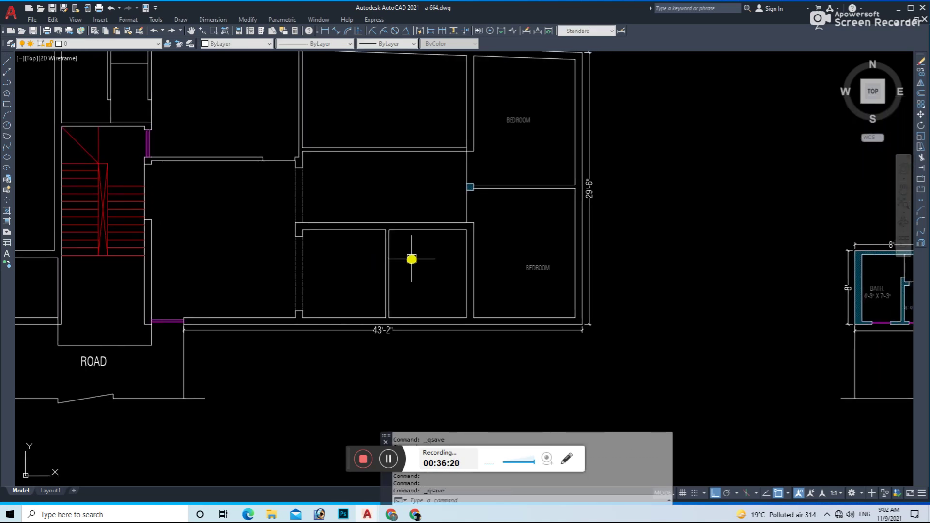
- Bring the plan's right side into view, abandoning an early offset attempt
middle_click_drag(411, 260, 333, 266)
scroll(339, 286, "up", 4)
scroll(358, 262, "down", 5)
scroll(310, 278, "up", 3)
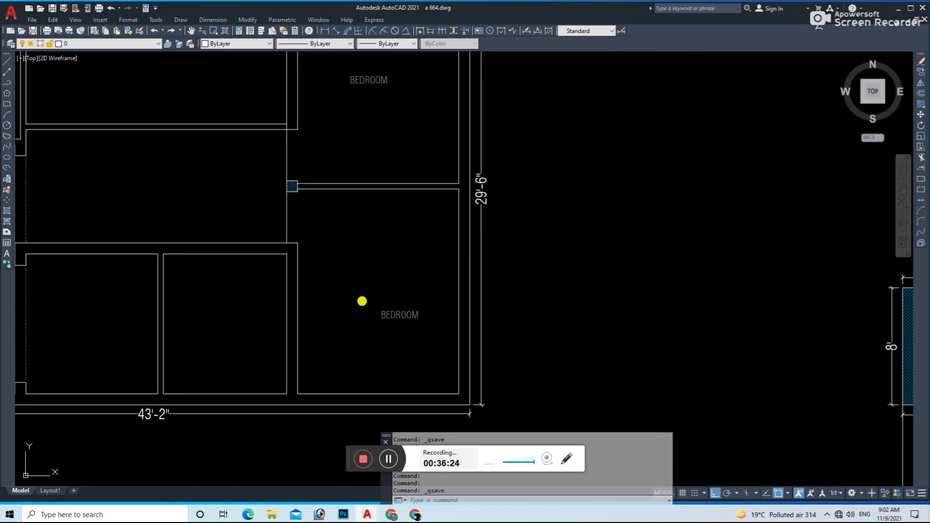
key("Escape")
key("Escape")
key("Escape")
scroll(272, 290, "down", 1)
scroll(249, 325, "down", 2)
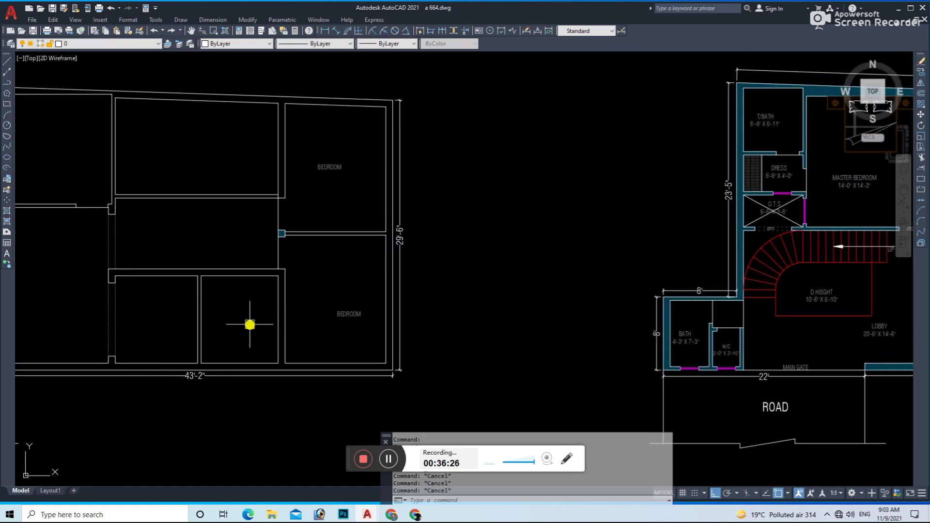
type("o")
key("Return")
scroll(245, 296, "up", 2)
key("Escape")
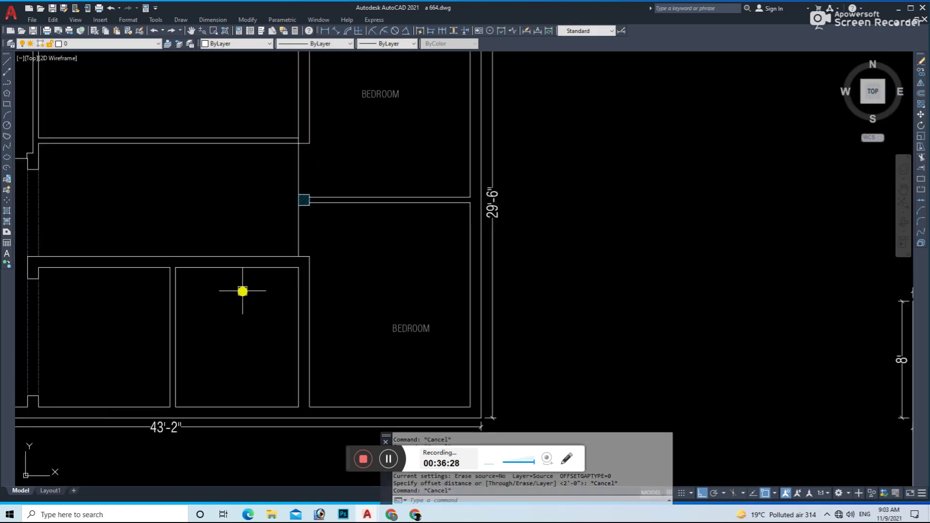
scroll(228, 271, "up", 2)
scroll(252, 288, "down", 2)
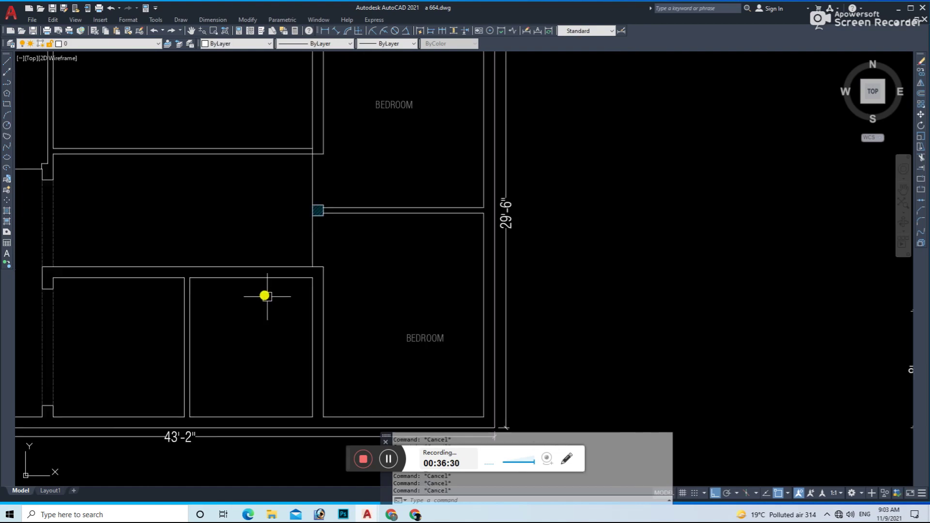
- Offset the room's bottom wall 4 feet upward
type("o")
key("Return")
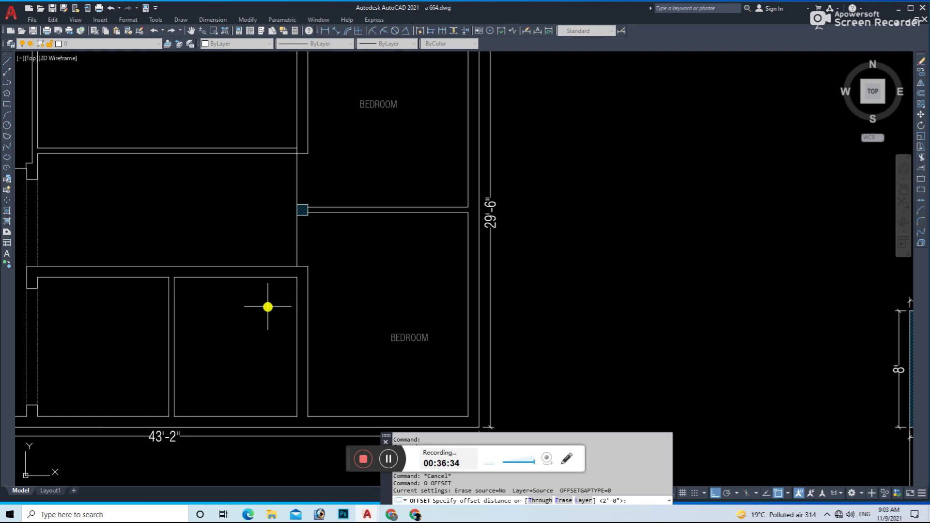
key("Return")
left_click(262, 417)
left_click(265, 363)
key("Escape")
key("Escape")
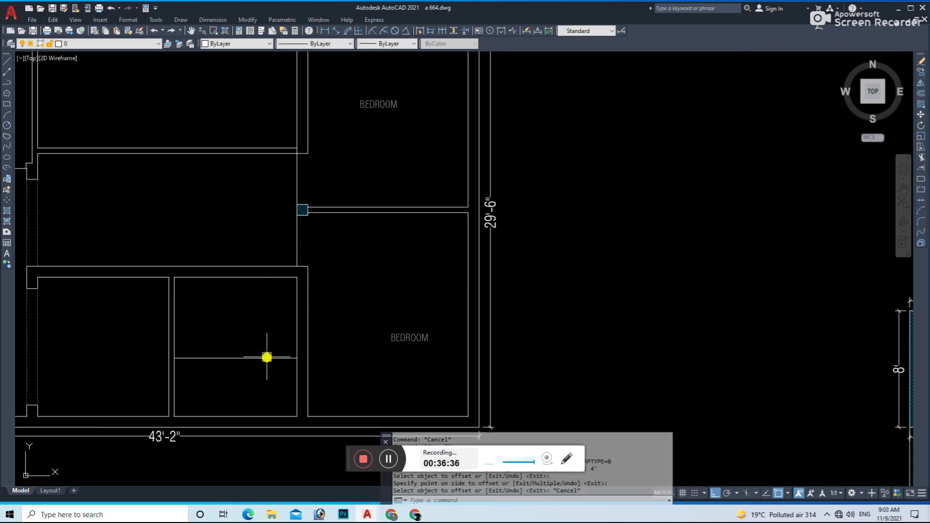
- Set a 4.5 offset distance, abandon a trim attempt, and save the drawing
type("o")
key("Return")
type("4.5")
key("Return")
scroll(189, 358, "up", 6)
type("tr")
key("Return")
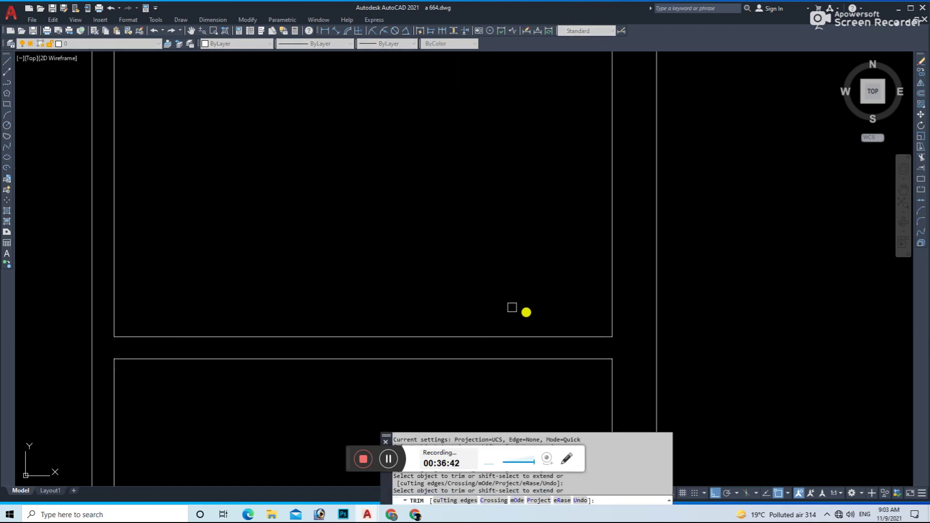
scroll(512, 308, "down", 4)
key("Escape")
key("ctrl+s")
key("Escape")
key("Escape")
- Measure the bottom wall line with a temporary dimension, discard it, and save
left_click(332, 31)
key("Return")
left_click(402, 313)
scroll(403, 291, "up", 1)
scroll(406, 289, "down", 1)
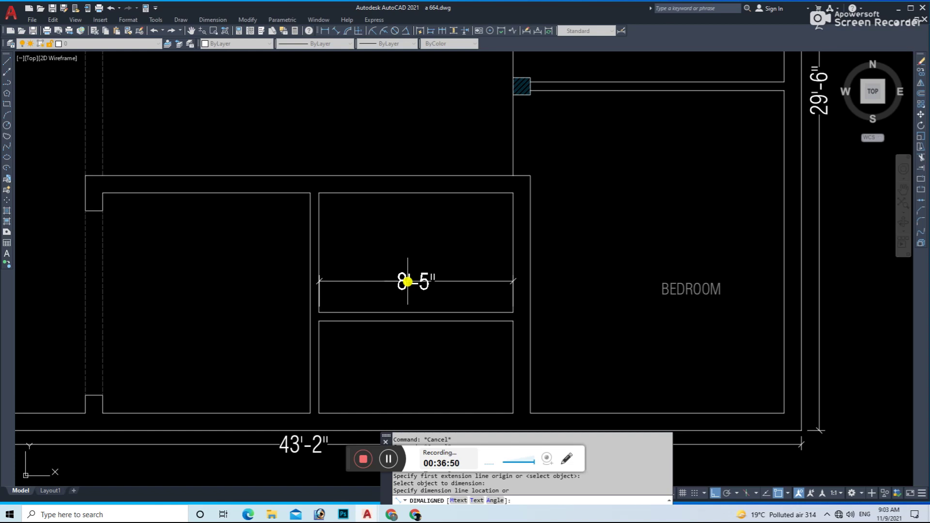
key("Escape")
key("ctrl+s")
scroll(422, 277, "down", 3)
scroll(416, 310, "up", 1)
scroll(405, 322, "up", 1)
scroll(388, 305, "up", 1)
key("Escape")
- Offset the room's right edge 3.5 feet inward as a new partition line
scroll(385, 298, "down", 3)
scroll(389, 305, "up", 5)
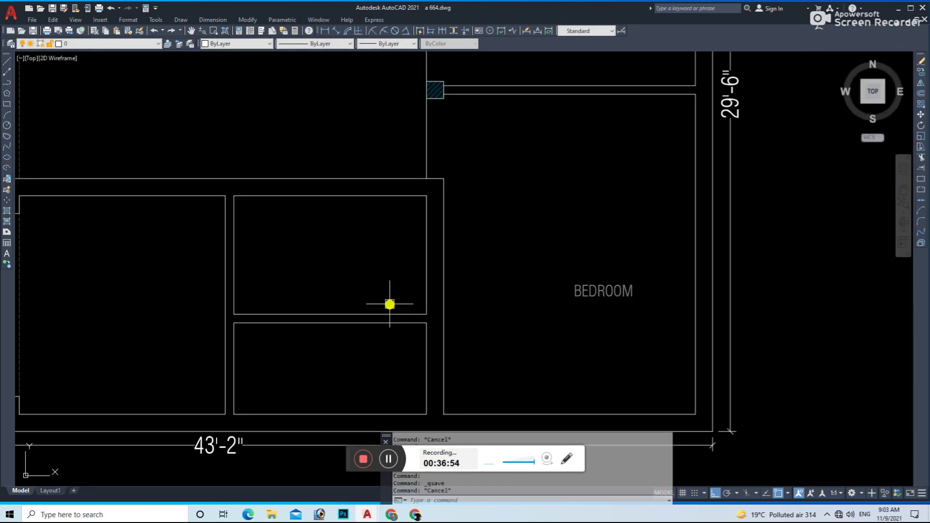
type("o")
key("Return")
key("Escape")
key("Escape")
type("o")
key("Return")
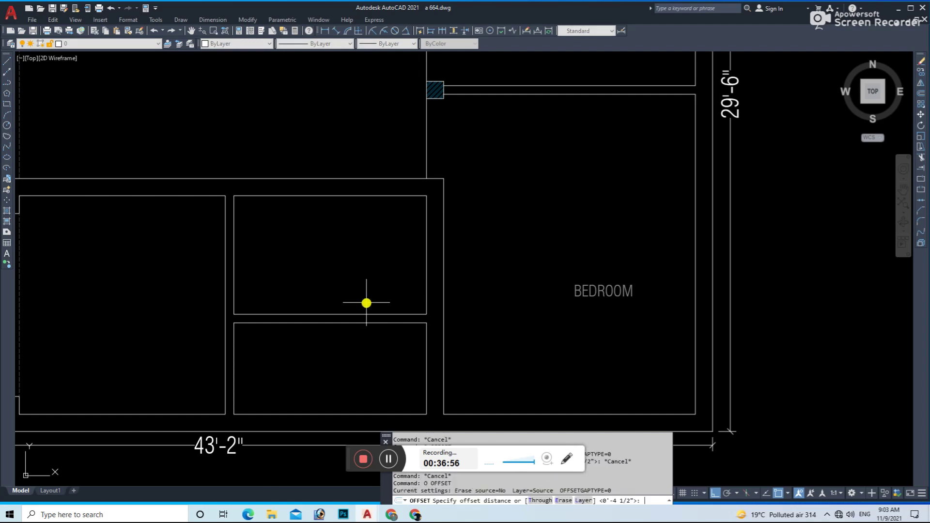
type("'")
key("Return")
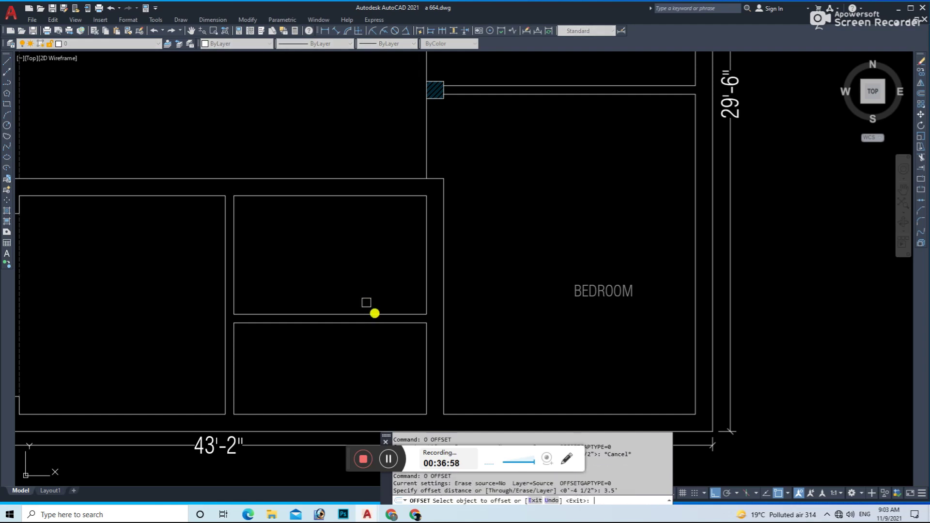
left_click(422, 356)
left_click(315, 388)
- Offset the new partition line 4.5 to create the wall's second line
key("Return")
key("Return")
type("4.5")
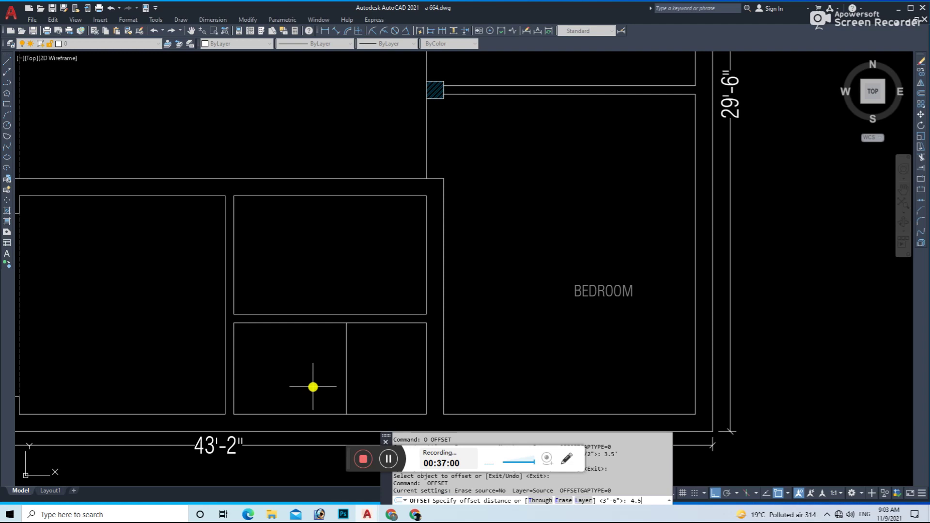
key("Return")
left_click(345, 369)
left_click(312, 401)
key("Escape")
- Begin a fence trim across the wall lines, cancel it, and save
scroll(315, 407, "up", 4)
type("tr")
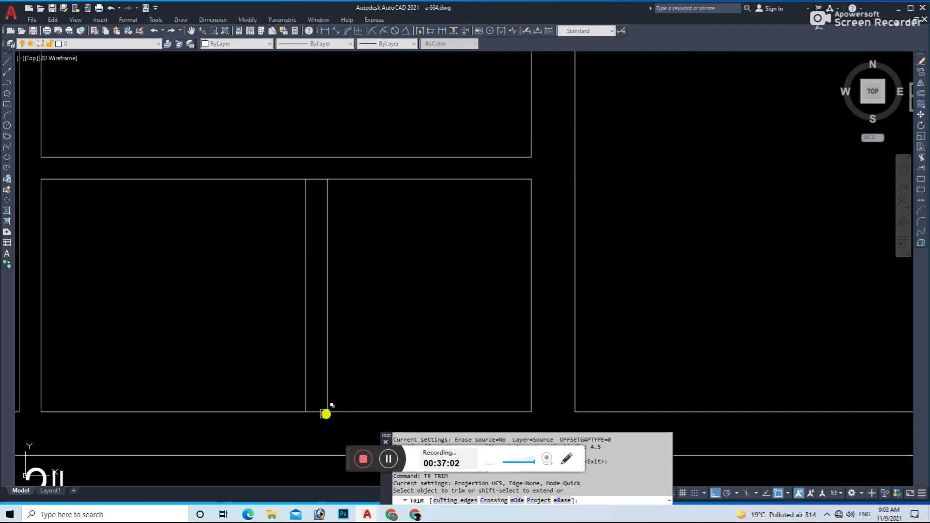
scroll(311, 280, "up", 2)
left_click(321, 160)
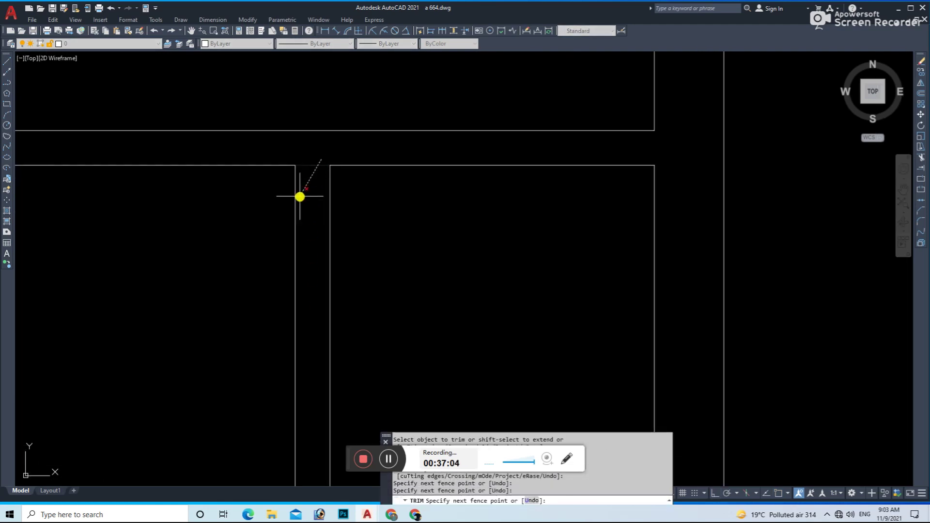
key("Escape")
scroll(381, 305, "down", 3)
scroll(396, 335, "up", 1)
key("ctrl+s")
key("Escape")
- Enter a 2 offset distance for a wall line, then end the offset
type("l")
key("Return")
scroll(378, 310, "up", 2)
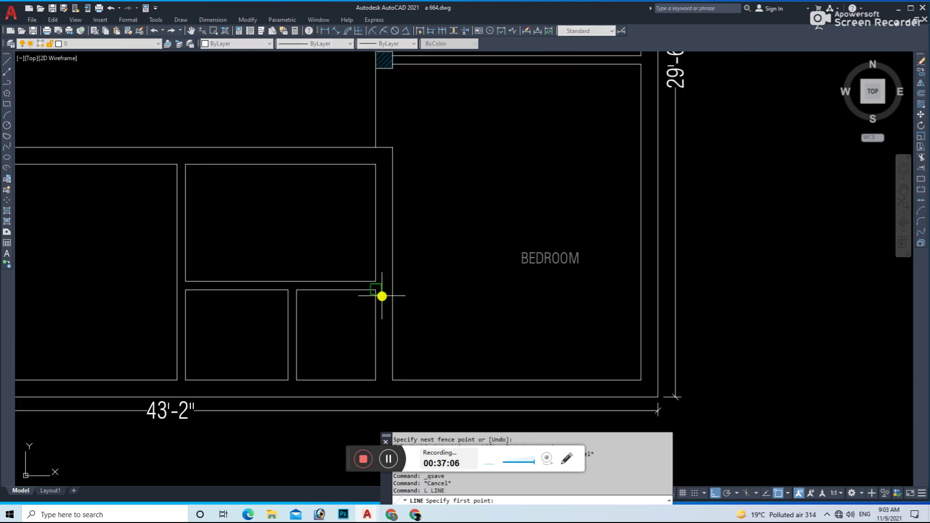
key("Escape")
key("Escape")
key("Escape")
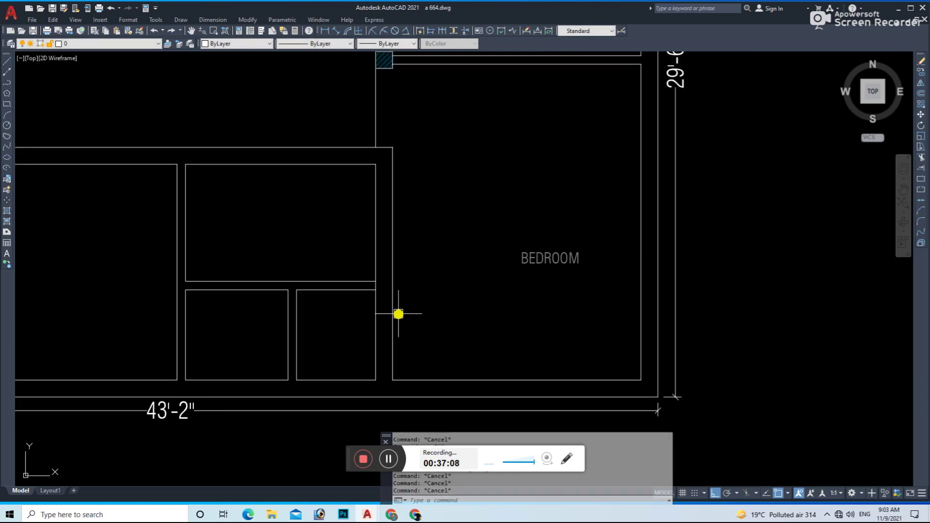
type("o")
key("Return")
type("2")
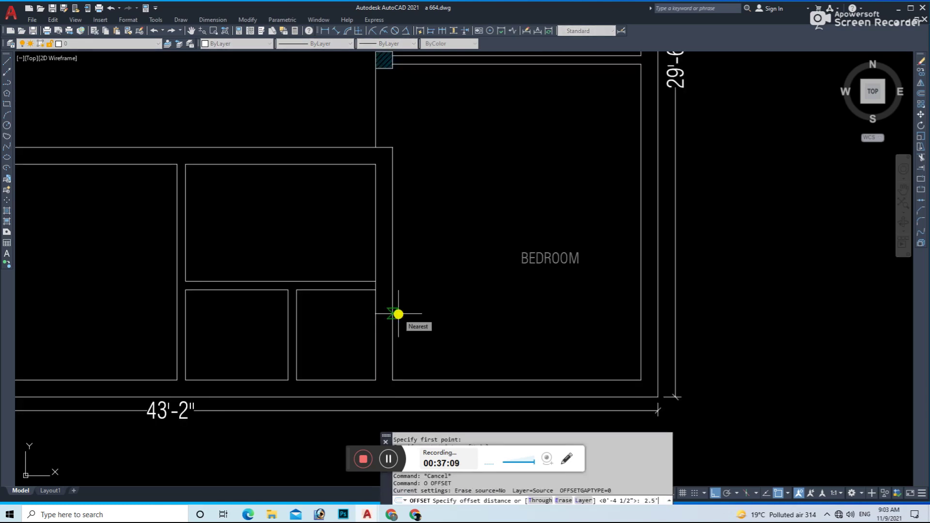
key("Return")
scroll(383, 298, "up", 2)
key("Escape")
- Try trimming the wall lines and starting a corner line, cancelling both
type("tr")
key("Return")
left_click(325, 301)
key("Escape")
type("l")
key("Return")
left_click(281, 271)
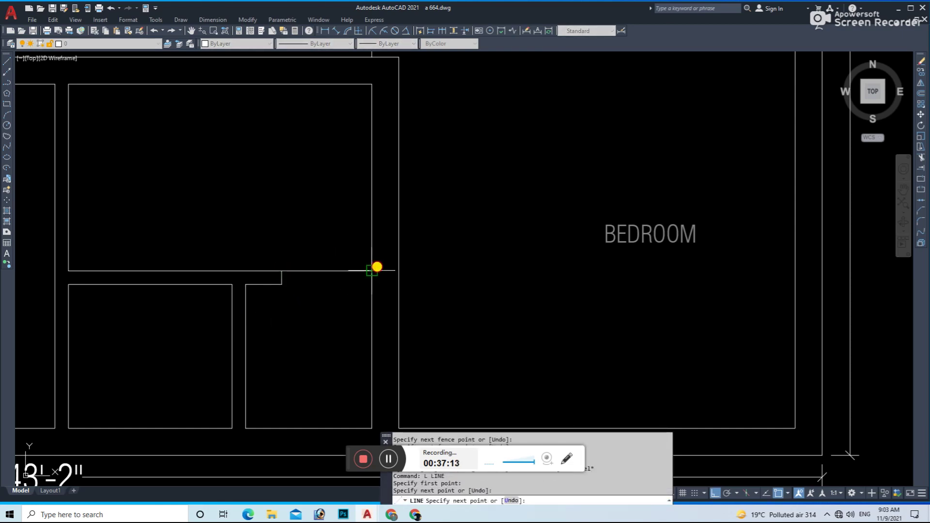
key("Escape")
scroll(377, 267, "down", 5)
scroll(353, 336, "down", 3)
scroll(228, 367, "up", 3)
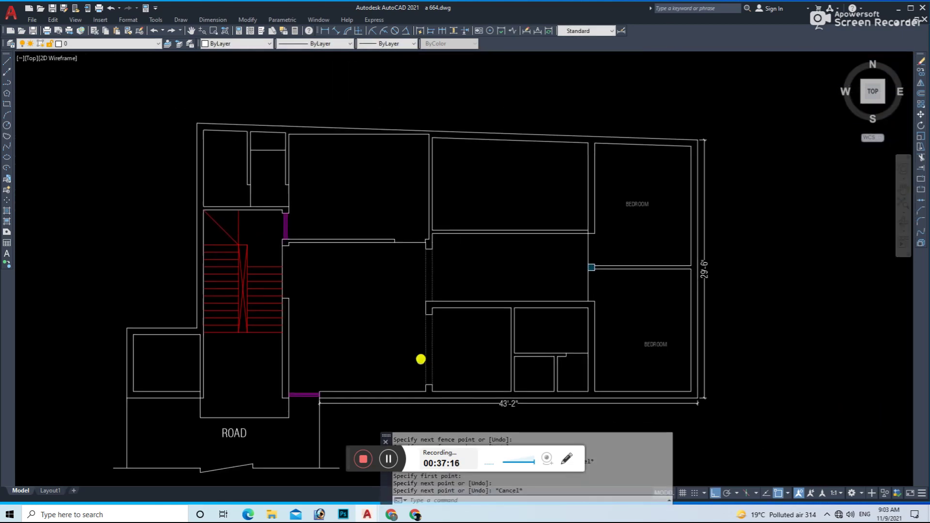
scroll(474, 365, "up", 3)
- Erase the interior partition lines in the lower-right rooms
left_click(451, 338)
left_click(431, 391)
type("e")
key("Return")
key("Escape")
key("Escape")
key("Escape")
middle_click_drag(423, 378, 396, 349)
- Join the two pieces of the split wall into one line
type("j")
key("Return")
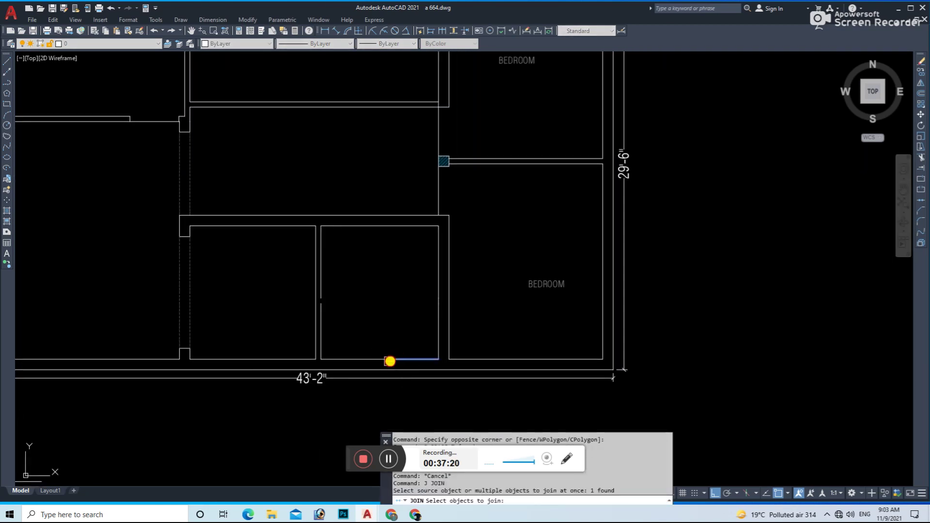
left_click(321, 328)
left_click(321, 296)
key("Return")
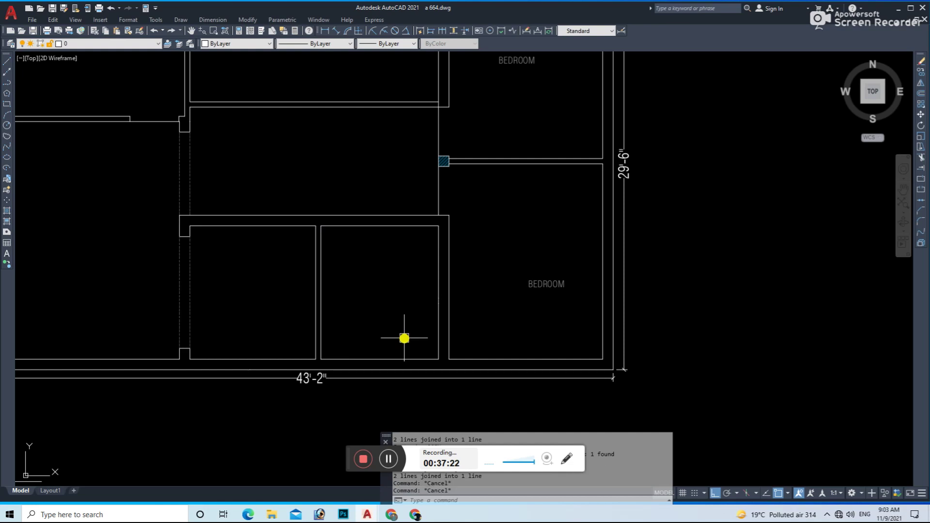
- Offset the small room's bottom line 3' upward
type("o")
key("Return")
type("3'")
key("Return")
left_click(394, 359)
left_click(394, 314)
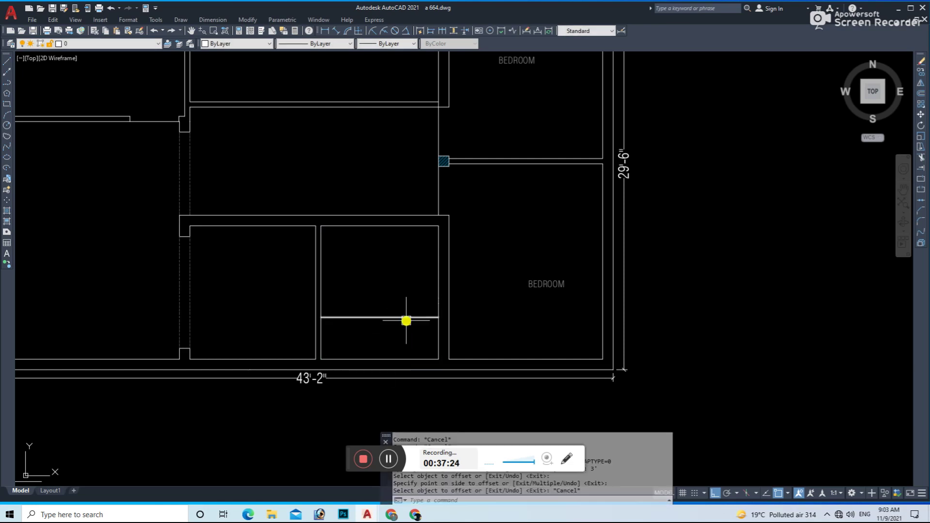
key("Escape")
- Offset the new line 4" to form the wall's second face
type("o")
key("Return")
- Trim the overlapping wall line ends and save the drawing
key("Return")
left_click(392, 314)
left_click(339, 310)
scroll(297, 324, "up", 5)
type("tr")
key("Return")
scroll(409, 287, "down", 5)
left_click(385, 310)
scroll(384, 309, "up", 5)
scroll(490, 251, "down", 5)
key("Escape")
key("ctrl+s")
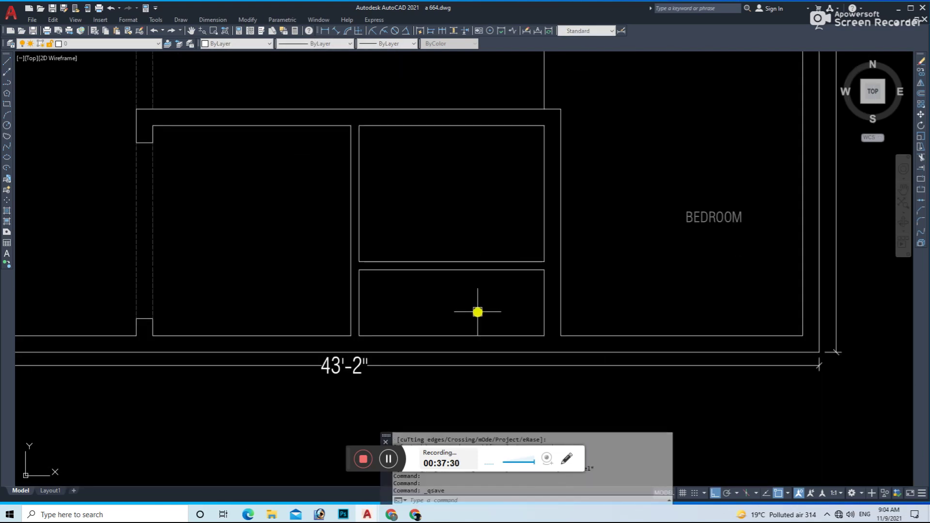
- Draw two diagonal lines crossing the lower box corner to corner
middle_click_drag(477, 312, 451, 306)
type("l")
key("Return")
left_click(510, 267)
left_click(332, 330)
key("Escape")
key("Return")
left_click(509, 326)
scroll(514, 330, "down", 4)
key("Escape")
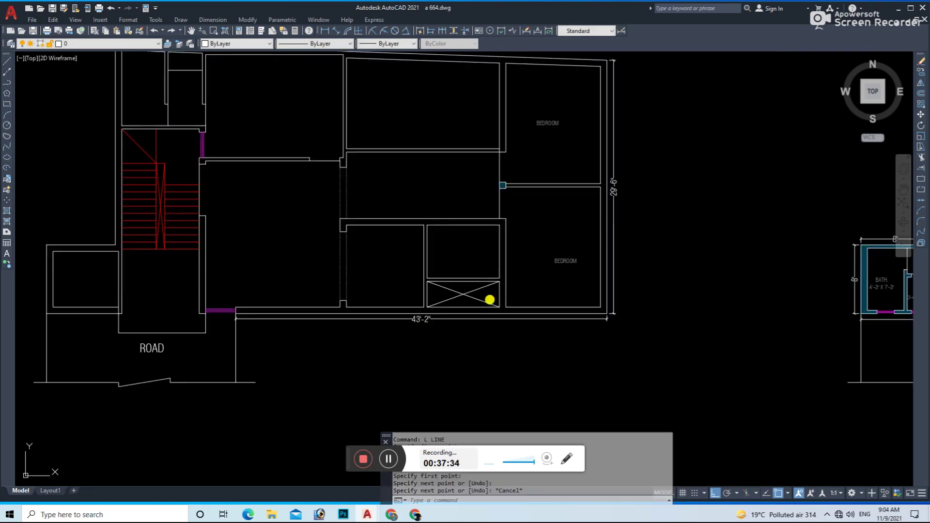
- Pan to the small room above the crossed box; begin a wall dimension, then cancel it
scroll(442, 272, "down", 1)
scroll(409, 272, "down", 1)
scroll(438, 277, "up", 1)
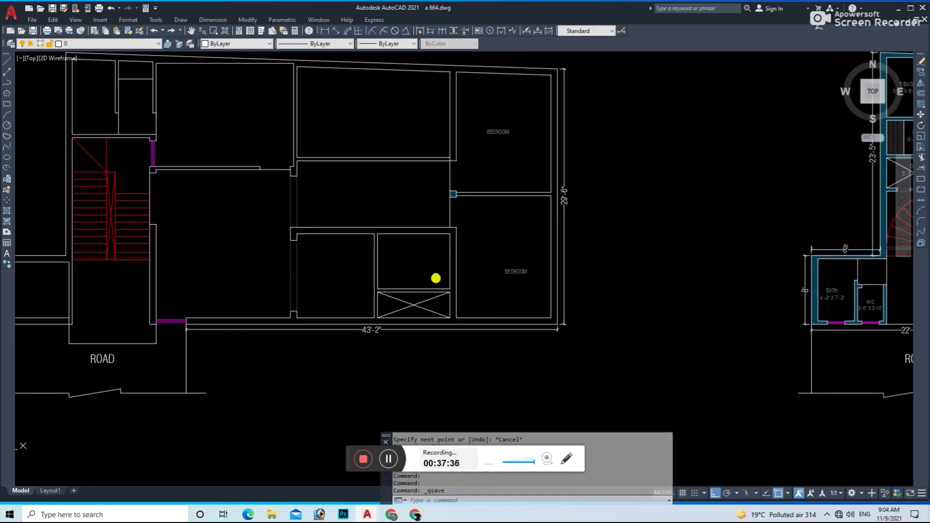
scroll(433, 306, "up", 1)
mouse_move(436, 282)
middle_mouse_down()
mouse_move(410, 275)
mouse_move(375, 213)
middle_mouse_up()
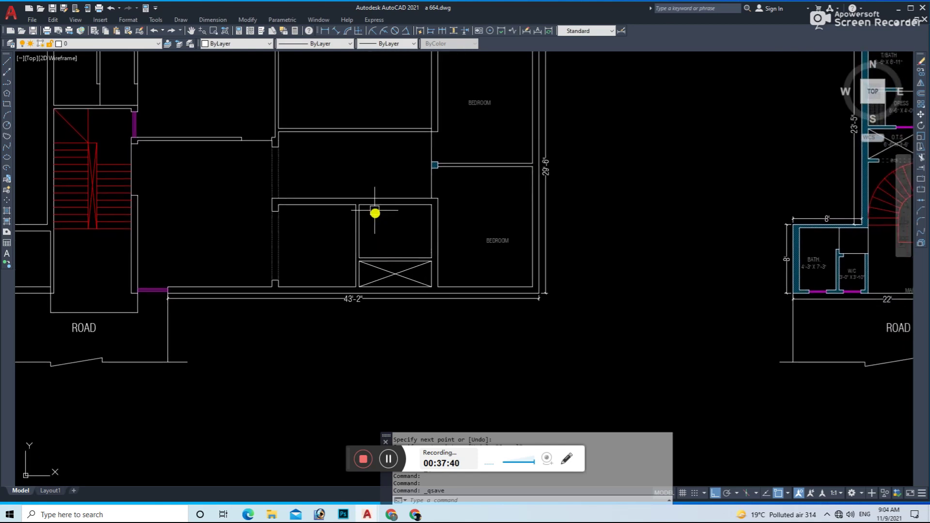
left_click(328, 30)
key("Return")
scroll(431, 228, "up", 2)
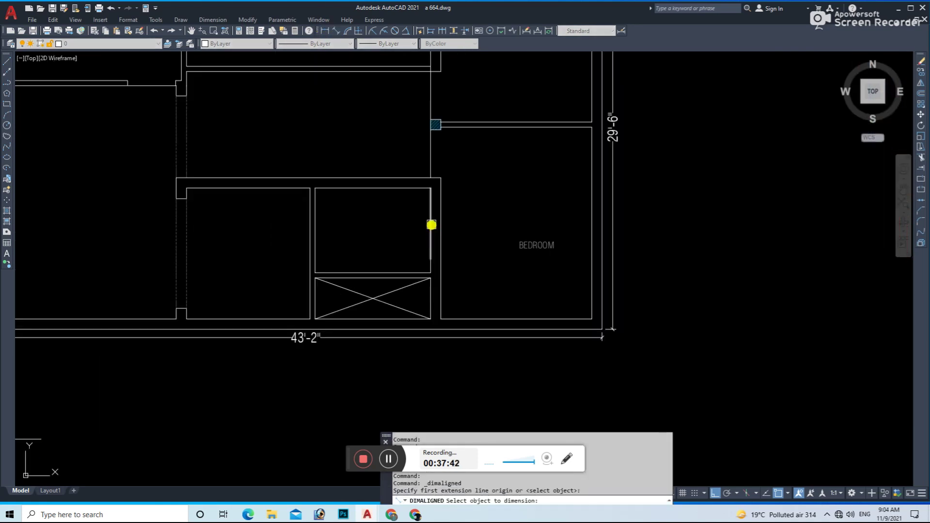
left_click(430, 223)
key("Escape")
- Start a fillet on the wall lines, cancel it, and save the drawing
key("Escape")
type("f")
key("Return")
left_click(422, 271)
key("Escape")
scroll(378, 229, "down", 3)
scroll(339, 182, "up", 1)
key("ctrl+s")
mouse_move(345, 190)
middle_mouse_down()
mouse_move(384, 235)
mouse_move(361, 187)
middle_mouse_up()
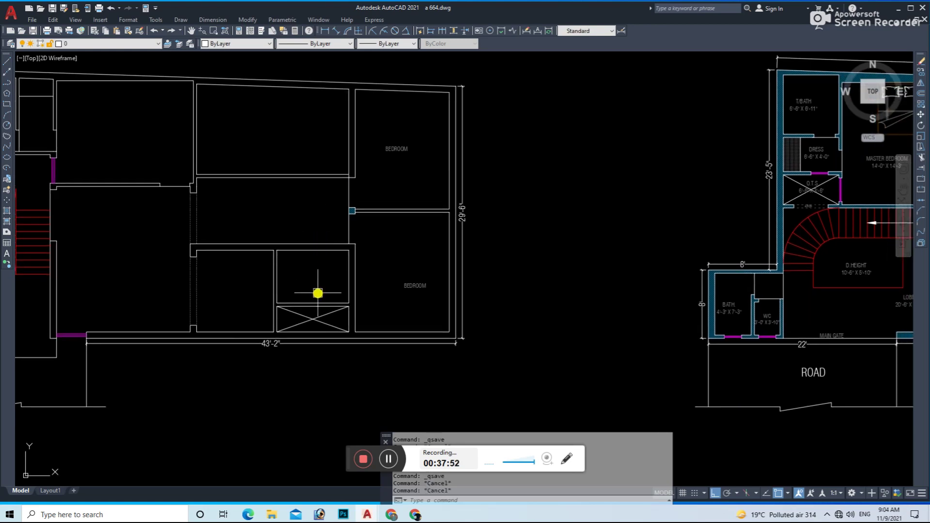
- Offset the top wall line 3' to mark the opening width
type("l")
key("Return")
scroll(300, 276, "up", 2)
scroll(272, 242, "up", 2)
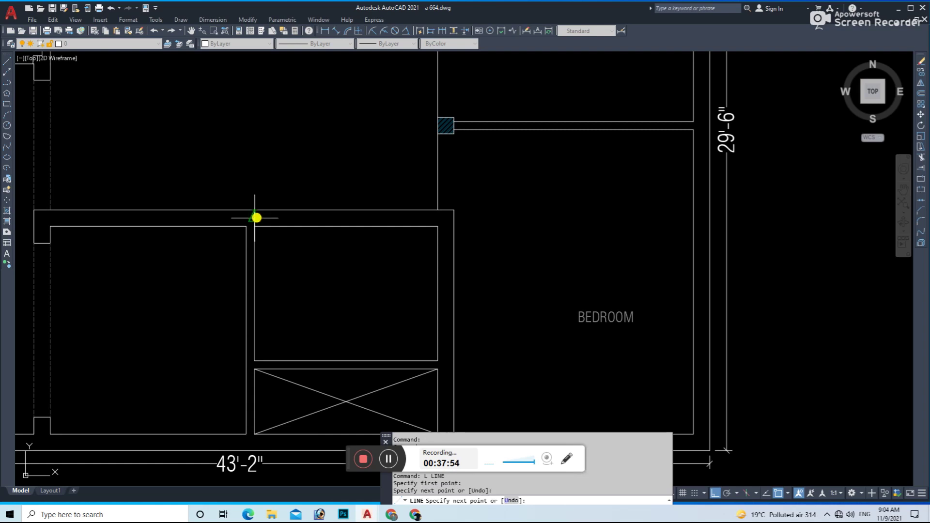
key("Escape")
type("o")
key("Return")
type("3")
key("Return")
right_click(271, 223)
left_click(291, 248)
scroll(280, 220, "up", 2)
key("Return")
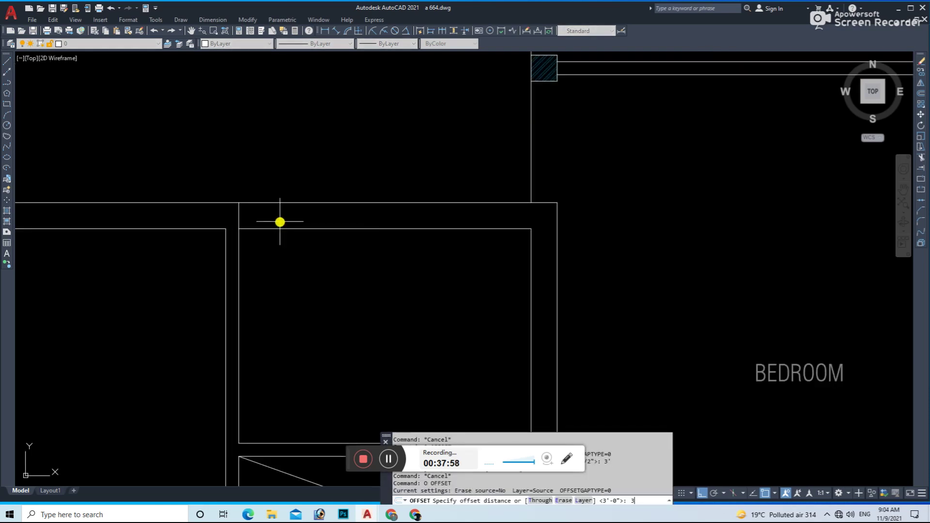
key("Return")
key("Escape")
- Fence-trim the top wall lines to cut the opening, then draw a line closing the wall end
type("tr")
key("Return")
left_click_drag(303, 254, 310, 185)
key("Escape")
key("Escape")
key("Escape")
type(";")
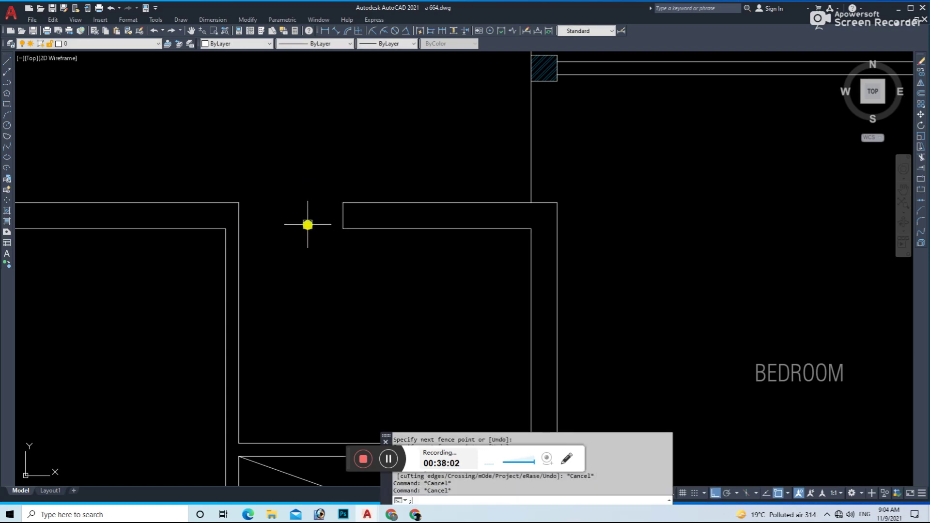
left_click(239, 202)
left_click(344, 200)
key("Escape")
scroll(412, 238, "down", 5)
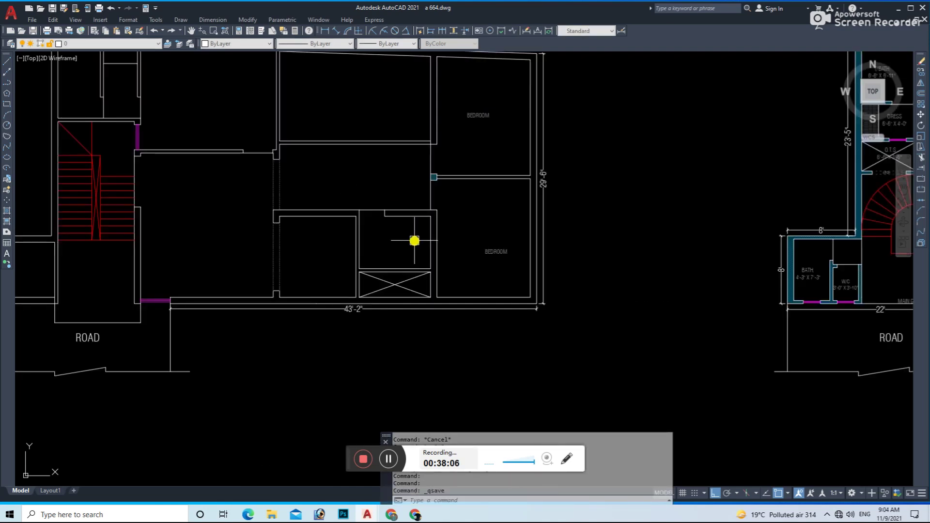
- Draw a short line across the top of the shaft box's left side and trim the segments below it
key("Escape")
scroll(378, 271, "up", 4)
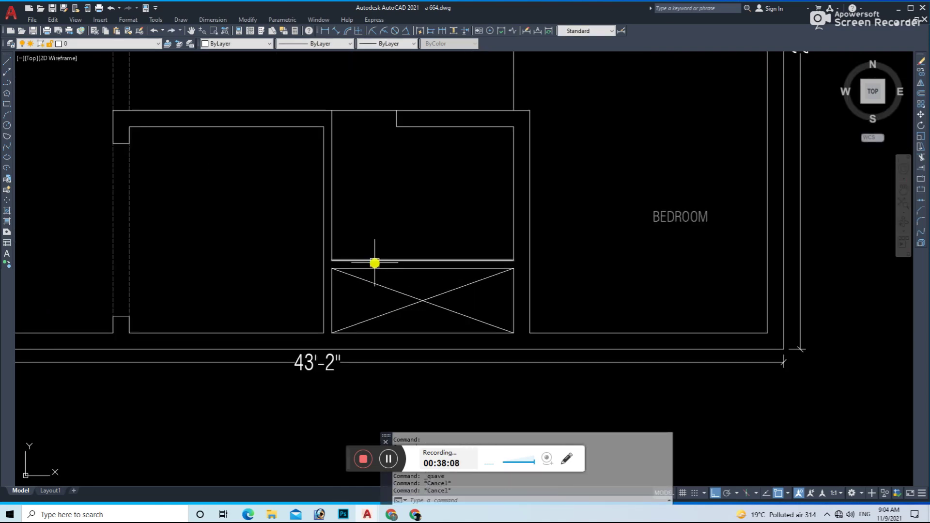
type("l")
key("Return")
scroll(359, 262, "up", 2)
left_click(316, 270)
left_click(303, 272)
key("Escape")
key("Return")
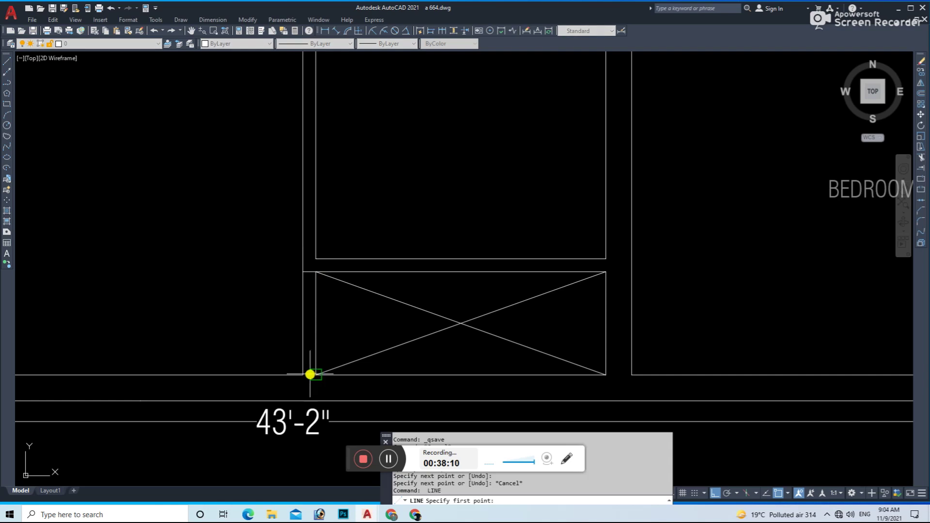
key("Escape")
type("tr")
key("Return")
left_click_drag(332, 312, 293, 321)
- Draw a vertical jamb line down the box's left side to the bottom wall and offset it by 1
key("Escape")
type("l")
key("Return")
left_click(309, 272)
left_click(310, 374)
key("Escape")
key("Escape")
type("o")
key("Return")
type("1")
key("Return")
left_click(310, 315)
scroll(315, 313, "up", 3)
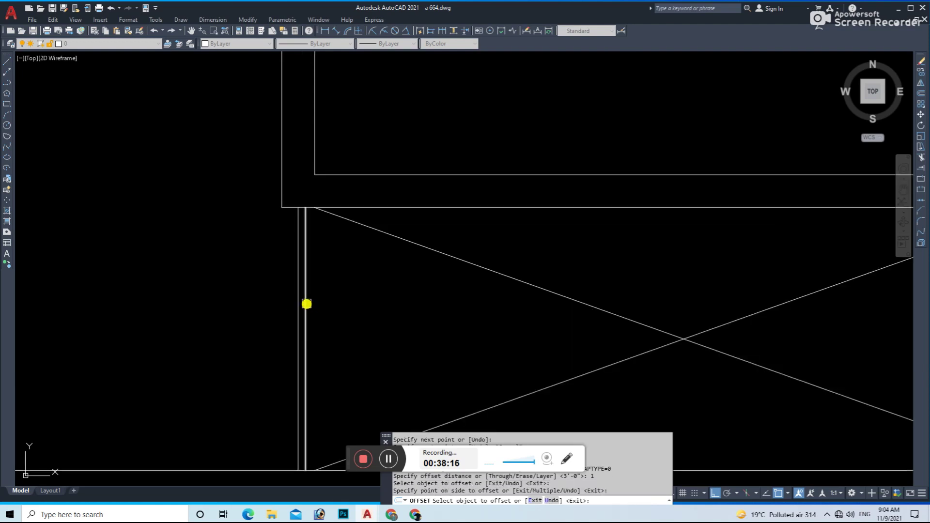
key("Escape")
- Make the three left-side opening lines magenta and save the drawing
left_click(374, 297)
left_click(290, 339)
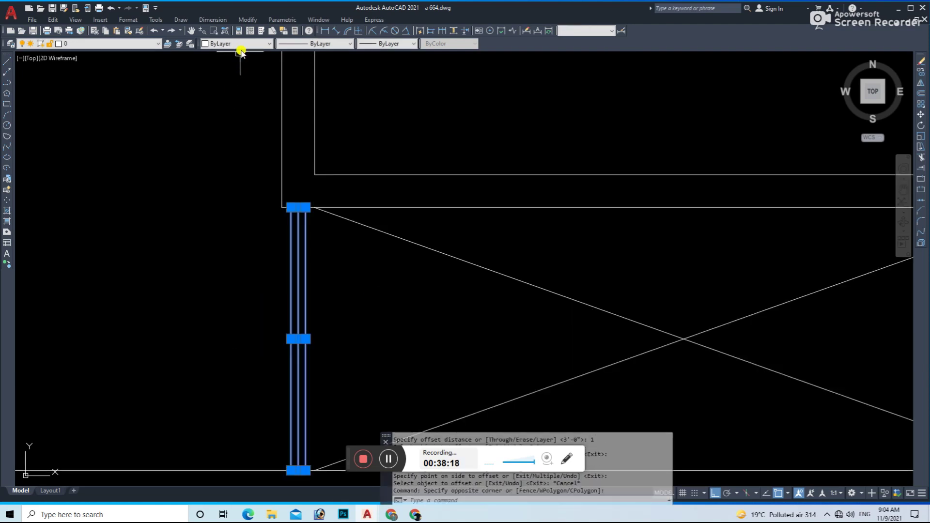
left_click(252, 44)
left_click(237, 100)
key("ctrl+s")
key("Escape")
scroll(416, 216, "down", 3)
scroll(446, 223, "up", 3)
- Draw connecting lines on the box's right side and erase a stray slanted segment
type("l")
key("Return")
left_click(449, 244)
key("Escape")
key("Return")
left_click(453, 87)
key("Escape")
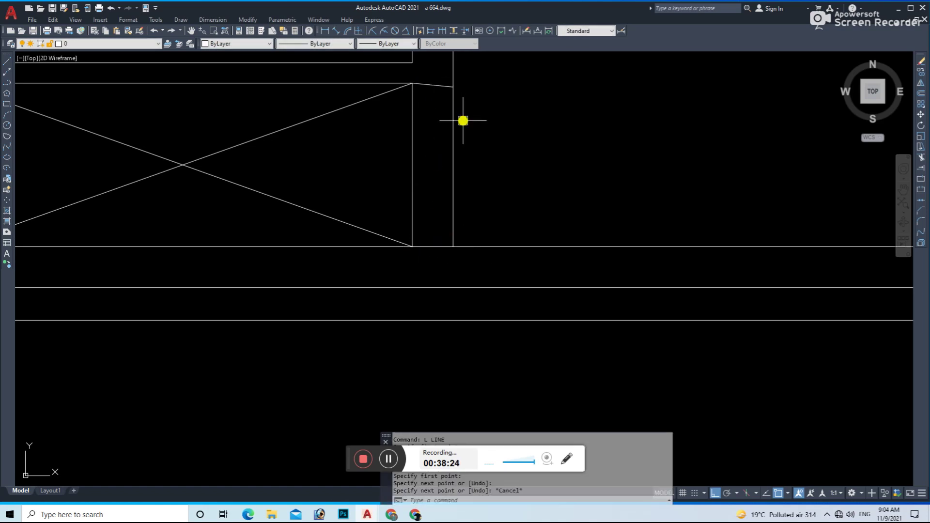
left_click(429, 85)
middle_click_drag(429, 85, 400, 165)
type("e")
key("Return")
- Draw a line to the right wall edge and fence-trim the vertical lines below it
type("l")
key("Return")
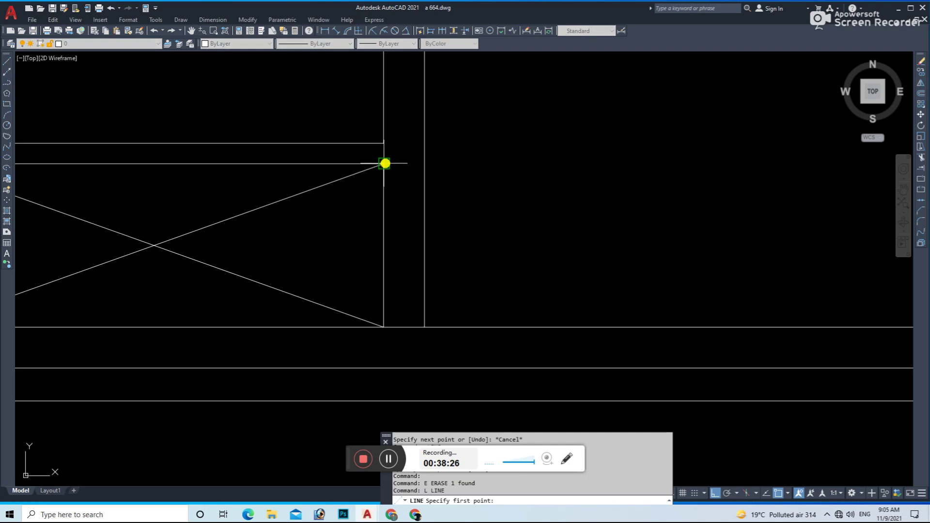
left_click(420, 163)
key("Escape")
type("tr")
key("Return")
left_click(442, 241)
left_click(364, 220)
key("Escape")
- Draw a vertical line from the box corner to the bottom wall and offset it by 2
type("l")
key("Return")
left_click(404, 164)
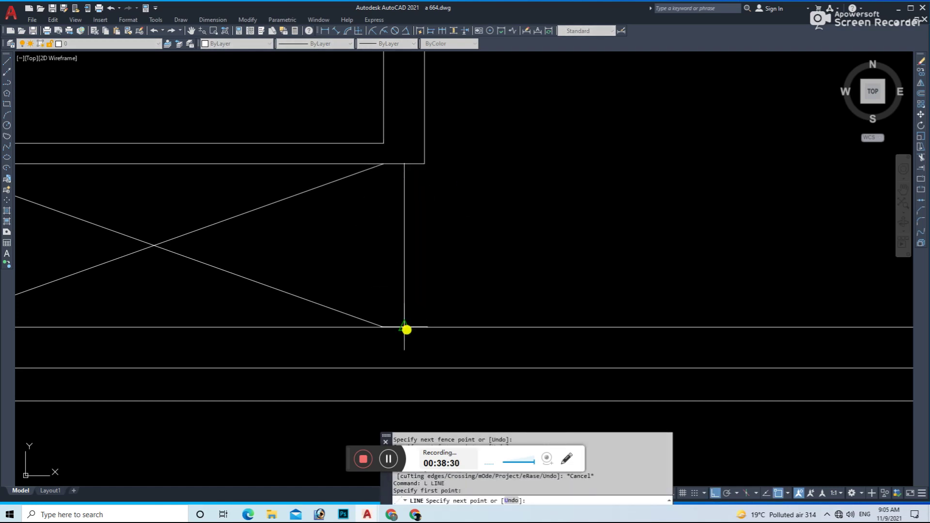
left_click(405, 327)
key("Escape")
key("o")
key("Return")
key("2")
key("Return")
left_click(406, 253)
left_click(405, 253)
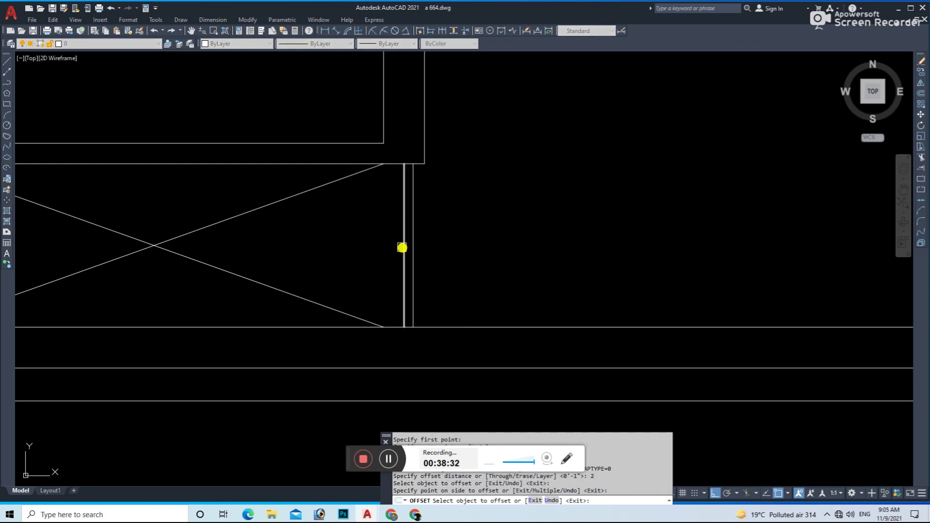
key("Escape")
- Make the three right-side opening lines magenta
left_click_drag(469, 222, 307, 102)
left_click(250, 44)
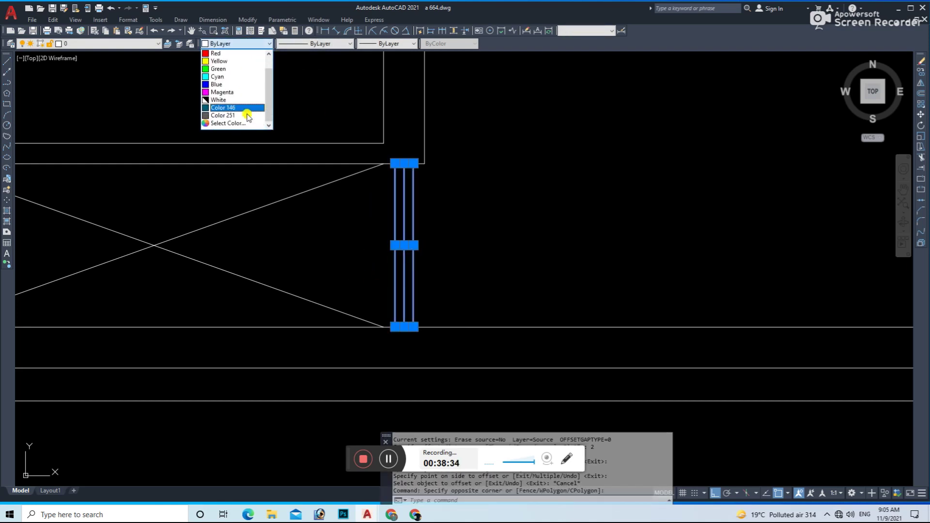
left_click(222, 92)
key("Escape")
scroll(328, 266, "down", 3)
scroll(339, 270, "down", 2)
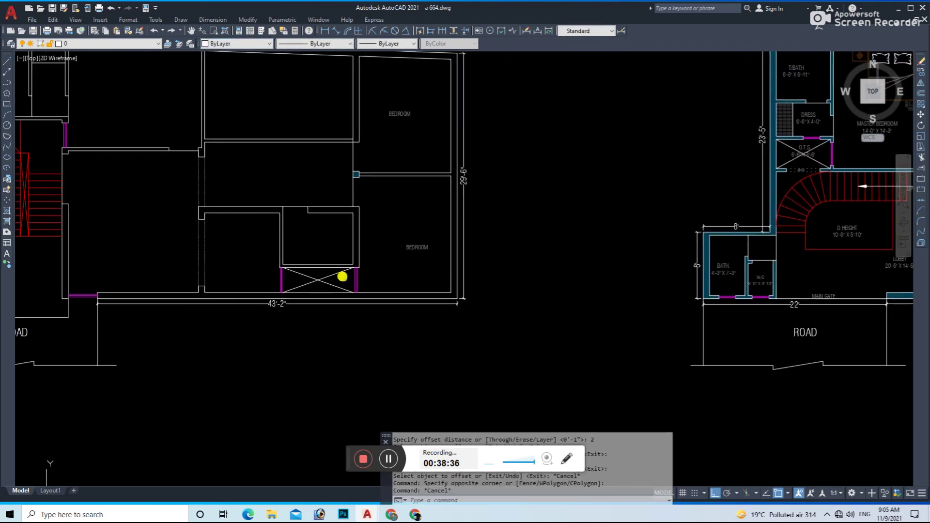
middle_click_drag(346, 276, 376, 269)
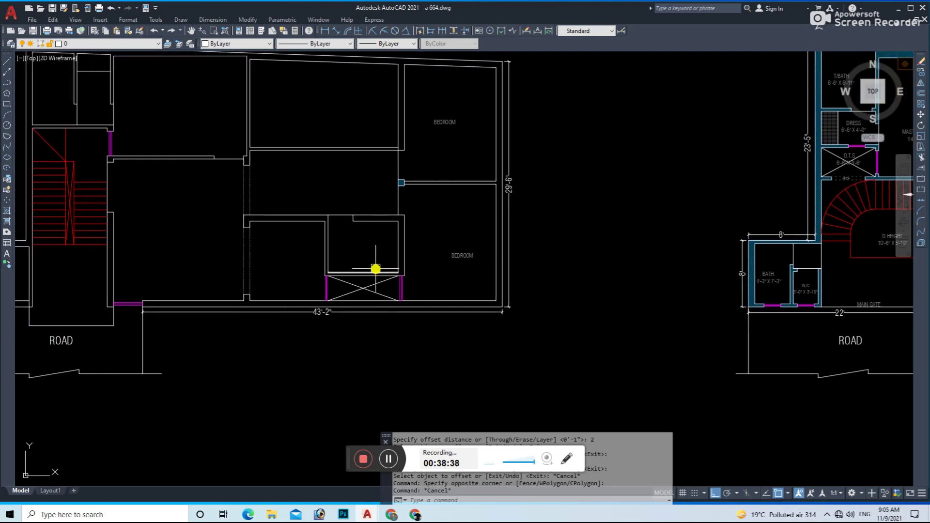
- Offset the wall's centre line 12 to both sides to mark the opening jambs
key("Escape")
type("l")
key("Return")
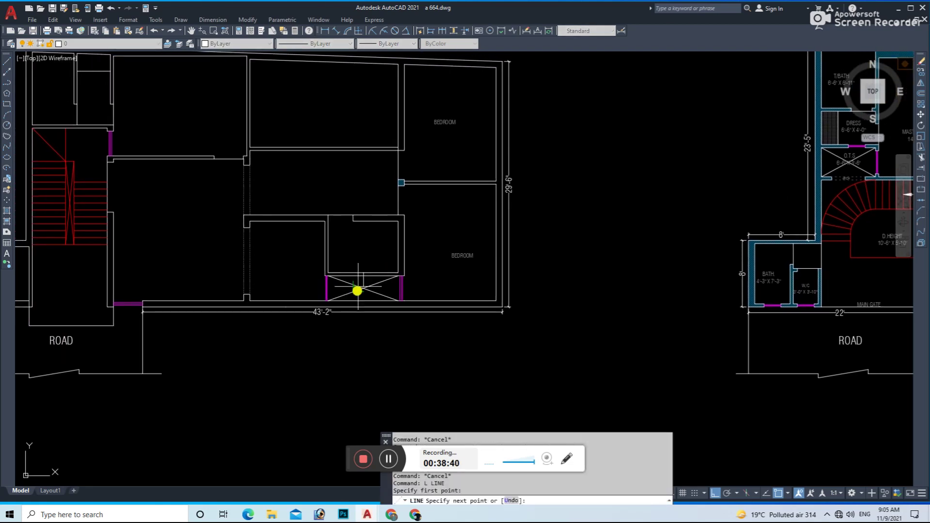
scroll(364, 290, "up", 4)
left_click(367, 253)
key("Escape")
type("o")
key("Return")
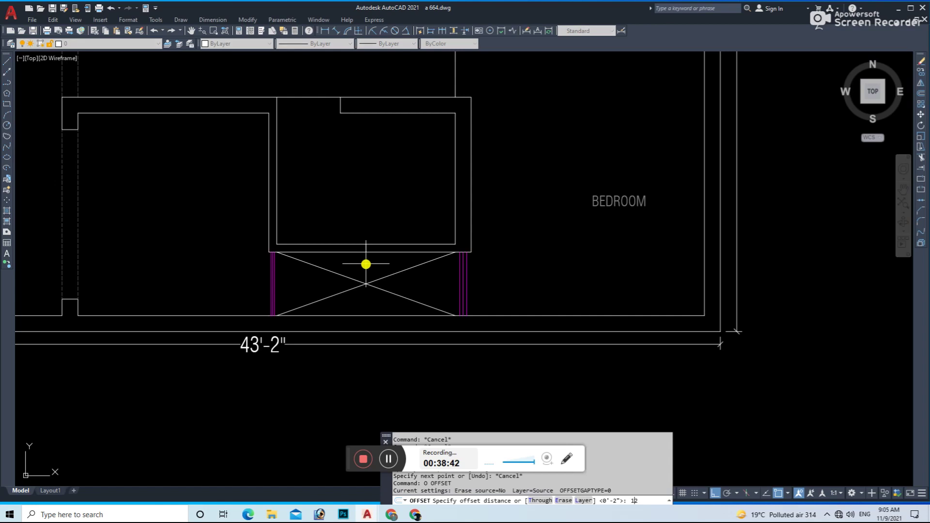
key("Return")
scroll(366, 264, "up", 2)
left_click(368, 240)
left_click(382, 243)
left_click(318, 256)
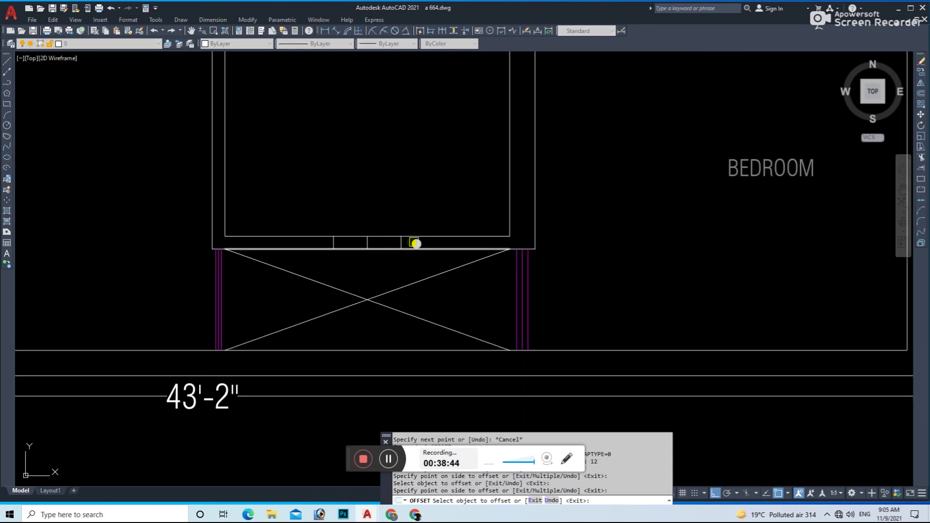
key("Escape")
- Erase the three short vertical lines and trim both wall lines between the jambs
left_click(316, 218)
left_click(409, 264)
type("e")
key("Return")
key("Escape")
key("Return")
left_click(385, 249)
left_click(386, 236)
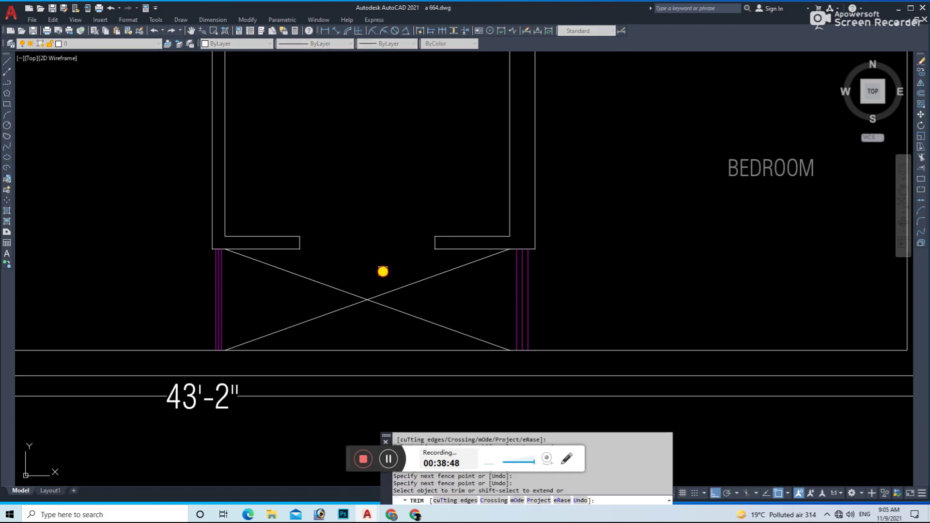
key("Escape")
- Draw a line across the opening between the jambs and offset it to both sides
type("l")
key("Return")
left_click(260, 233)
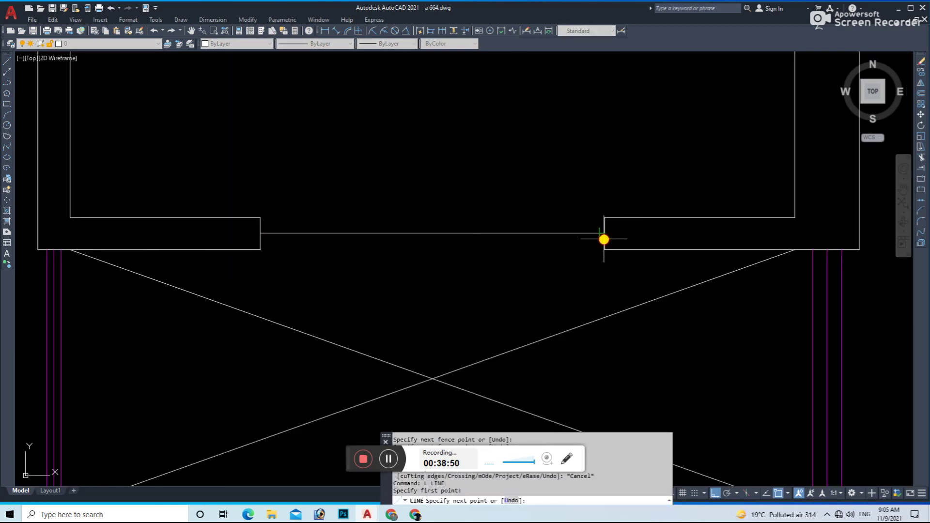
left_click(604, 239)
key("Escape")
type("o")
key("Return")
key("Return")
left_click(501, 233)
- Set the three opening lines to Magenta and save the drawing
left_click(508, 200)
left_click(494, 276)
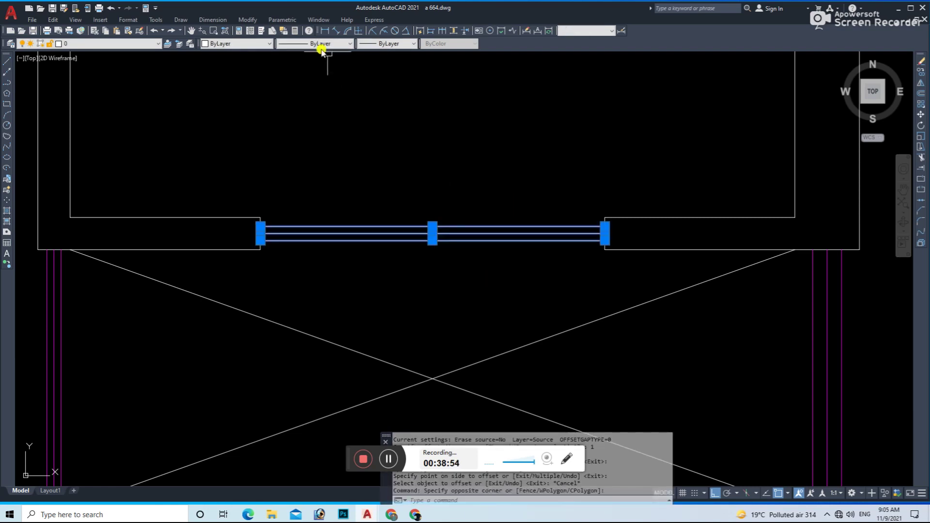
left_click(238, 44)
left_click(228, 108)
key("Escape")
scroll(357, 208, "down", 5)
scroll(388, 210, "down", 2)
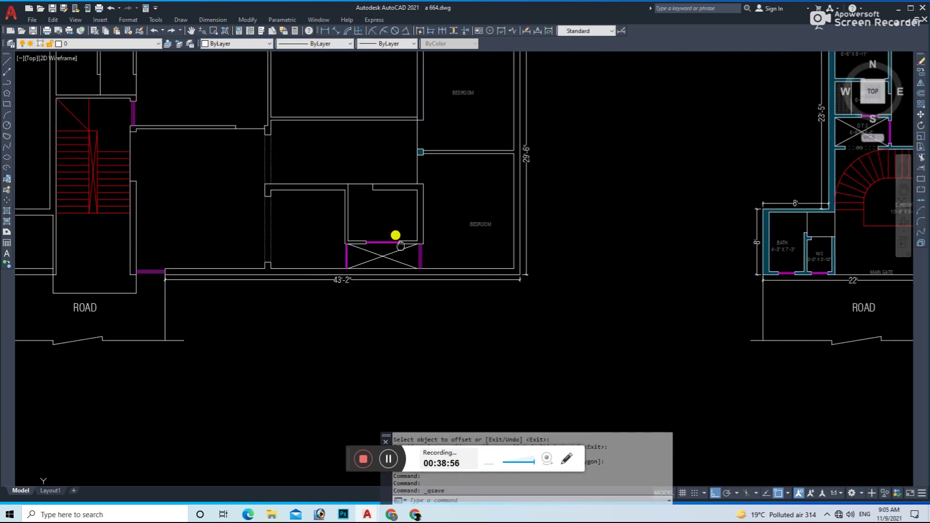
key("ctrl+s")
middle_click_drag(472, 301, 463, 323)
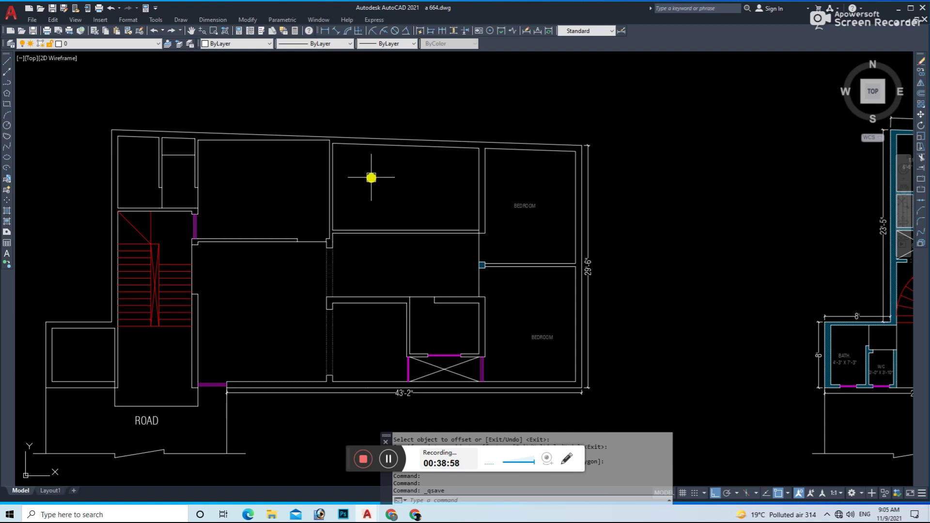
- Offset the room's left wall line 9' inward to create the partition line
middle_click_drag(413, 175, 435, 201)
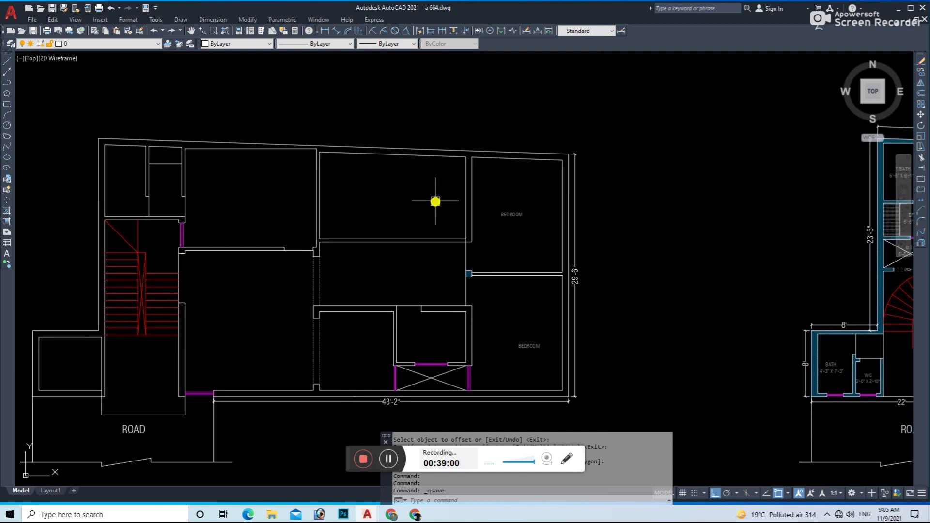
scroll(312, 226, "up", 4)
type("o")
key("Return")
type("9'")
key("Return")
left_click(332, 213)
left_click(422, 226)
scroll(422, 226, "down", 3)
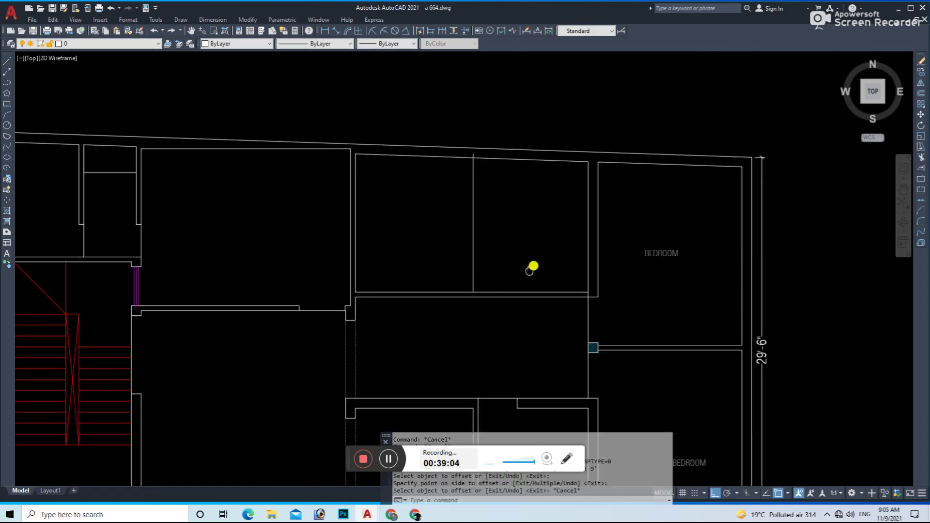
key("Escape")
- Select the new partition line and move it into place
left_click_drag(498, 216, 447, 272)
key("Escape")
left_click(485, 243)
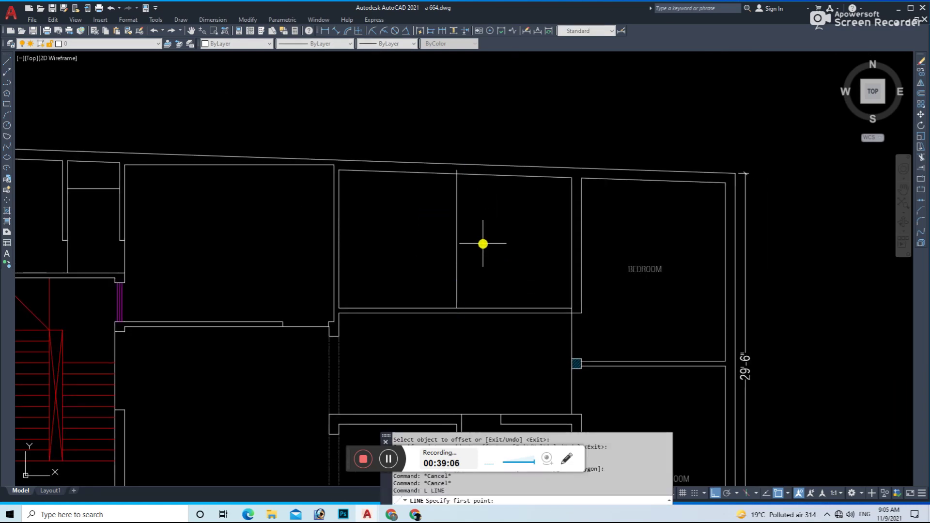
left_click(439, 271)
type("m")
key("Return")
left_click(484, 269)
key("Escape")
left_click(494, 253)
left_click(443, 275)
type("m")
key("Return")
left_click(477, 273)
- Offset the partition line again to give the new wall its thickness
type("tr")
key("Return")
scroll(509, 206, "up", 4)
scroll(534, 210, "down", 5)
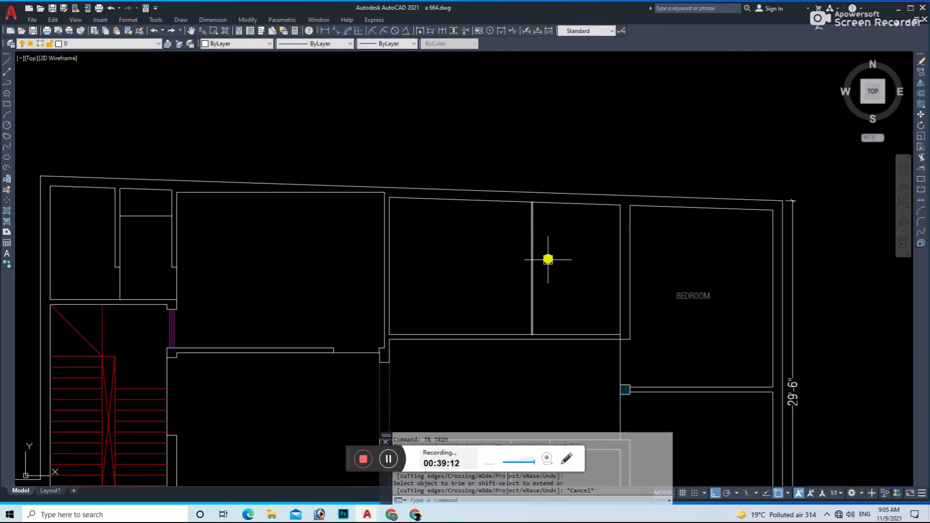
key("Escape")
key("Escape")
middle_click_drag(557, 266, 479, 281)
type("o")
key("Return")
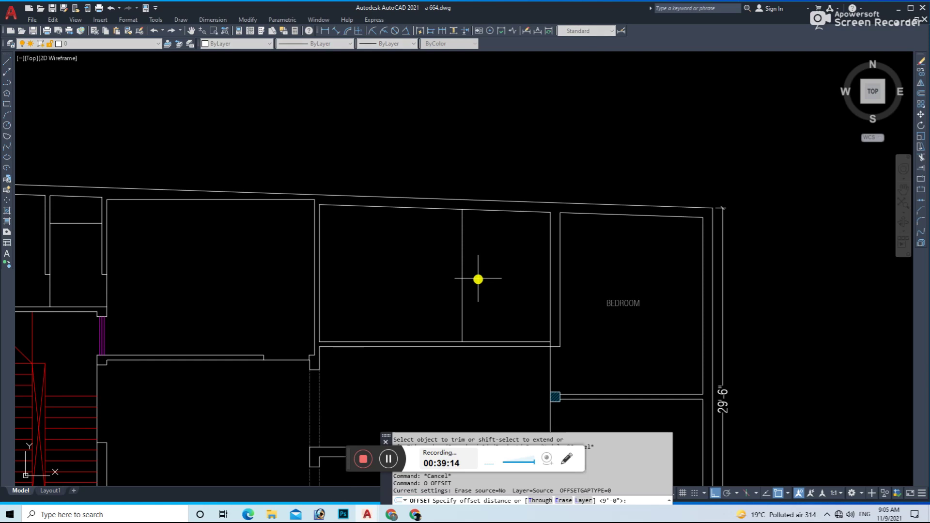
key("Return")
left_click(462, 288)
key("Escape")
- Fence-trim the leftover wall lines at the partition junctions
type("tr")
key("Return")
scroll(467, 347, "up", 5)
scroll(457, 328, "down", 5)
scroll(456, 139, "up", 5)
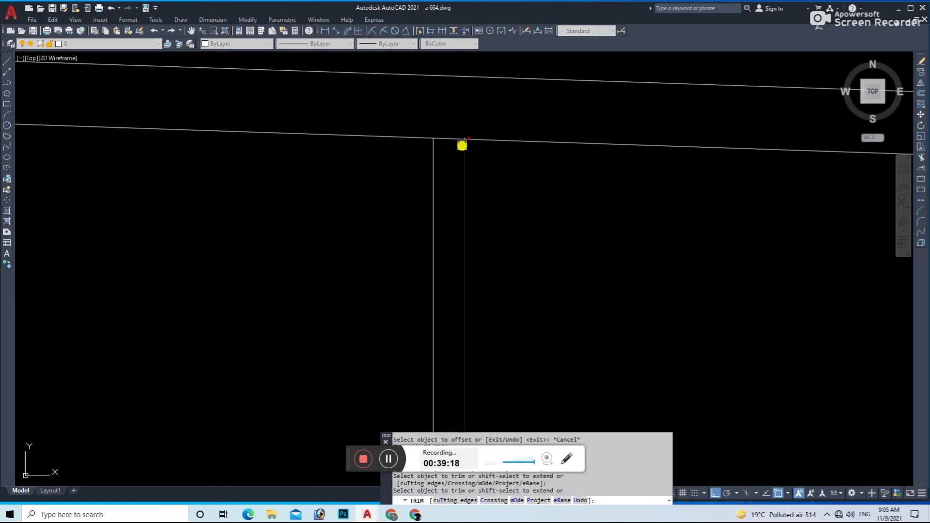
scroll(461, 142, "up", 4)
left_click(465, 138)
key("Return")
middle_click_drag(465, 143, 455, 146)
right_click(437, 156)
scroll(450, 141, "up", 2)
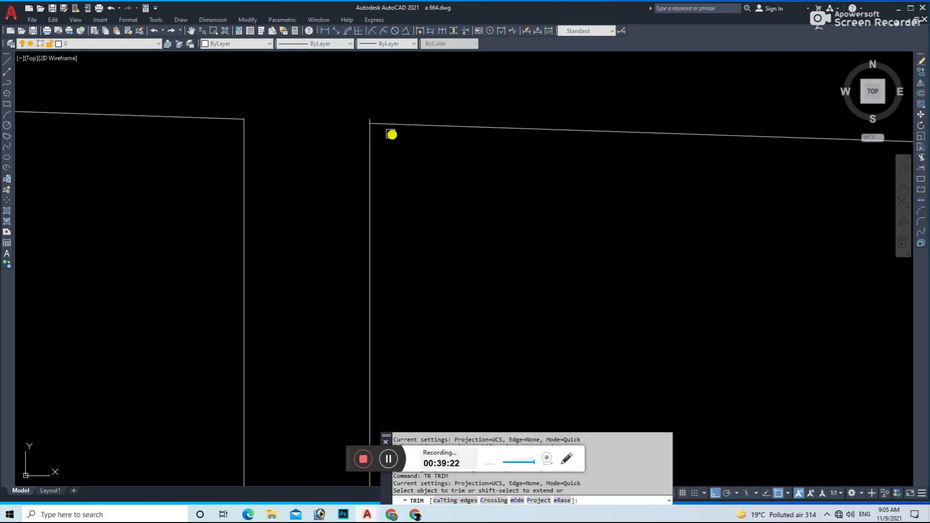
scroll(398, 124, "down", 2)
scroll(446, 174, "down", 3)
key("Escape")
key("Escape")
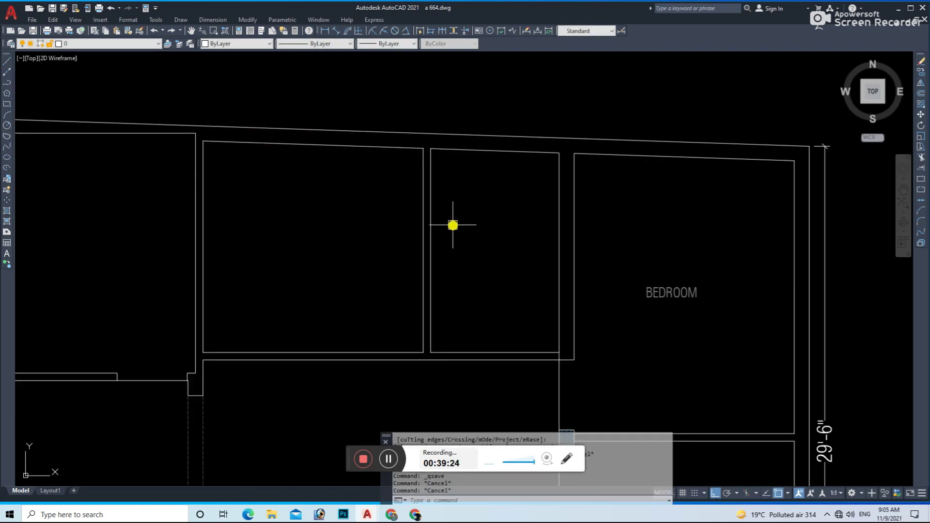
- Erase the stray line left at the wall junction
type("l")
key("Return")
scroll(433, 169, "up", 2)
key("Escape")
key("f")
key("Return")
left_click(65, 167)
key("Escape")
key("Escape")
left_click(82, 140)
key("e")
key("Return")
- Zoom in on the wall junctions and begin another trim, then cancel it
scroll(151, 154, "down", 3)
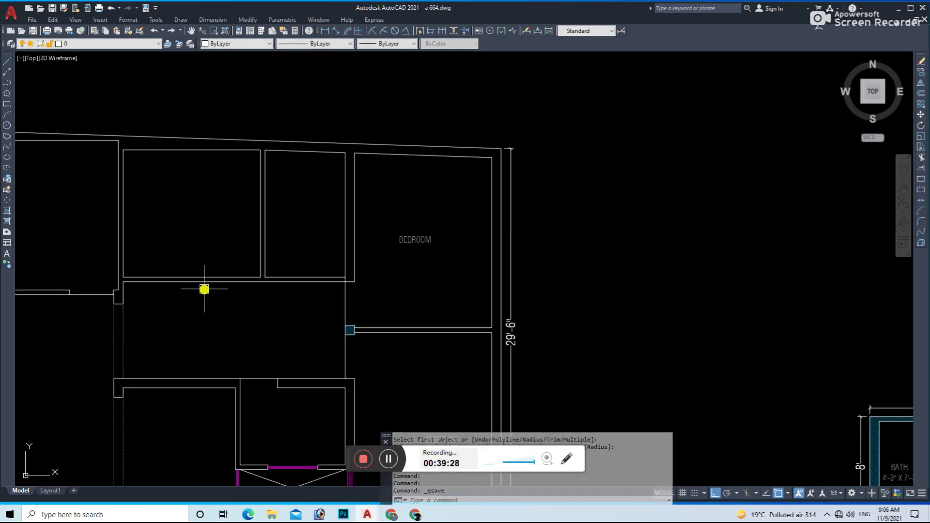
scroll(301, 305, "up", 1)
scroll(339, 326, "up", 1)
scroll(326, 332, "up", 1)
scroll(354, 327, "up", 1)
key("Escape")
type("tr")
key("Return")
scroll(332, 322, "down", 3)
key("Escape")
key("Escape")
- Try a 6' offset of the small room's bottom line, cancel it, and save
type("o")
key("Return")
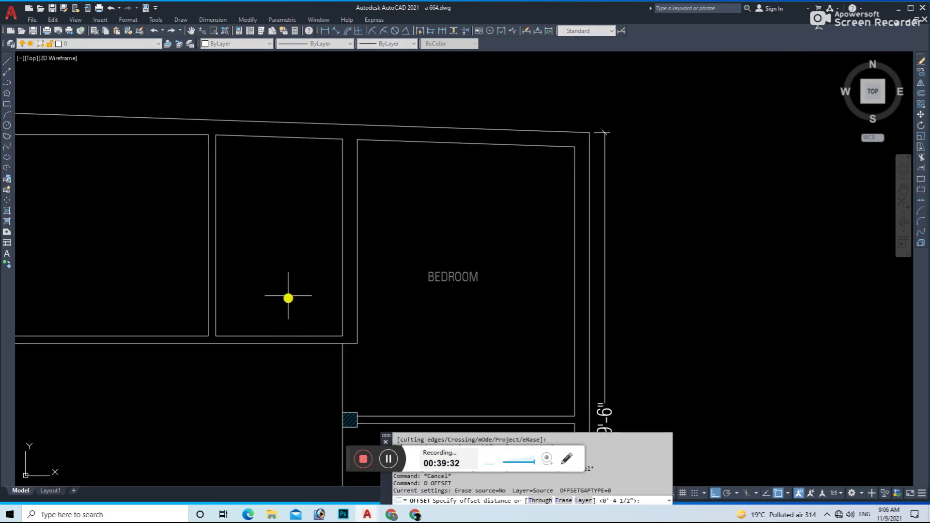
scroll(289, 299, "down", 2)
key("Return")
left_click(285, 317)
key("Escape")
key("Escape")
key("ctrl+s")
middle_click_drag(332, 248, 332, 220)
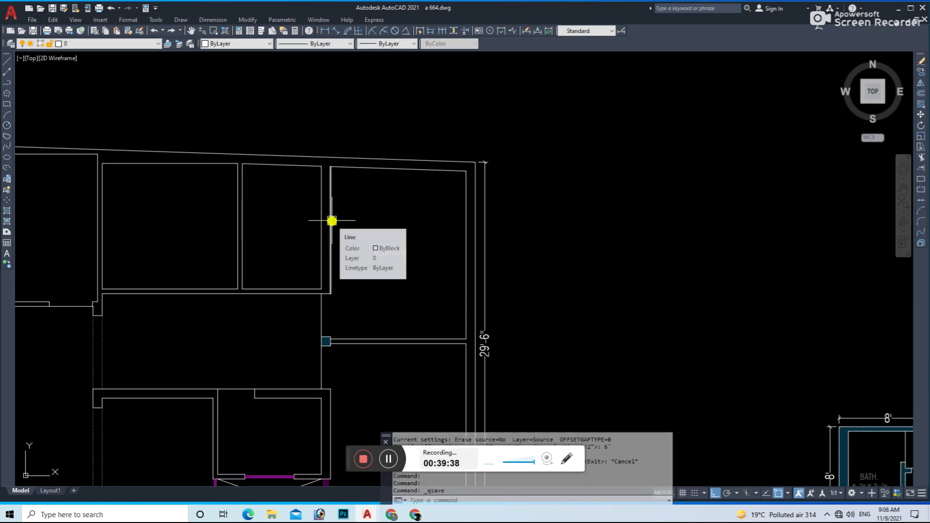
key("Escape")
mouse_move(313, 253)
middle_mouse_down()
mouse_move(345, 276)
mouse_move(337, 233)
mouse_move(332, 281)
middle_mouse_up()
scroll(345, 276, "down", 5)
- Zoom and pan the plan to frame the narrow new room
scroll(329, 265, "up", 2)
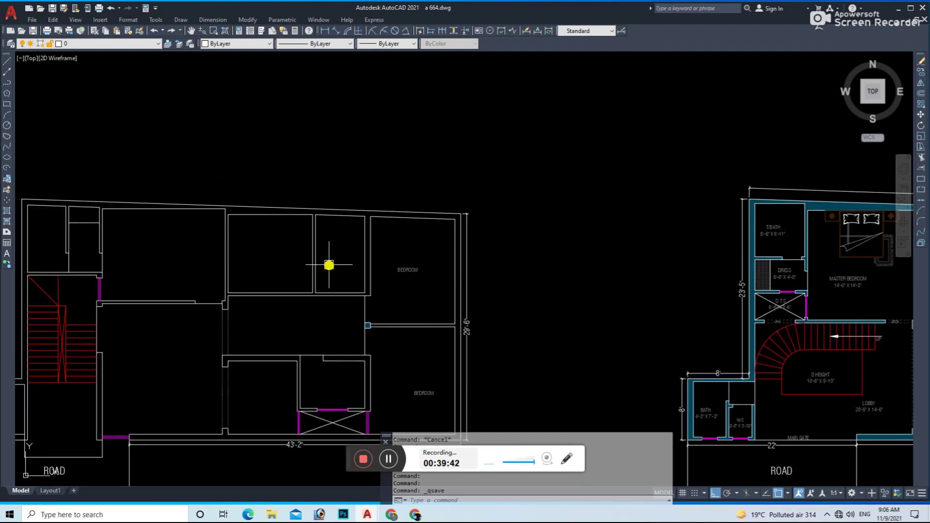
key("Escape")
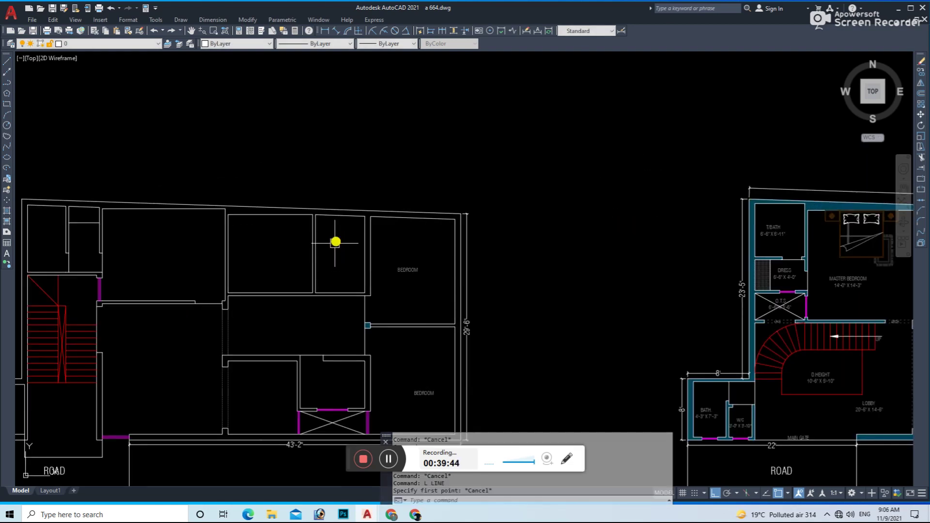
scroll(339, 237, "up", 2)
middle_click_drag(357, 258, 343, 276)
type("L")
key("Return")
key("Escape")
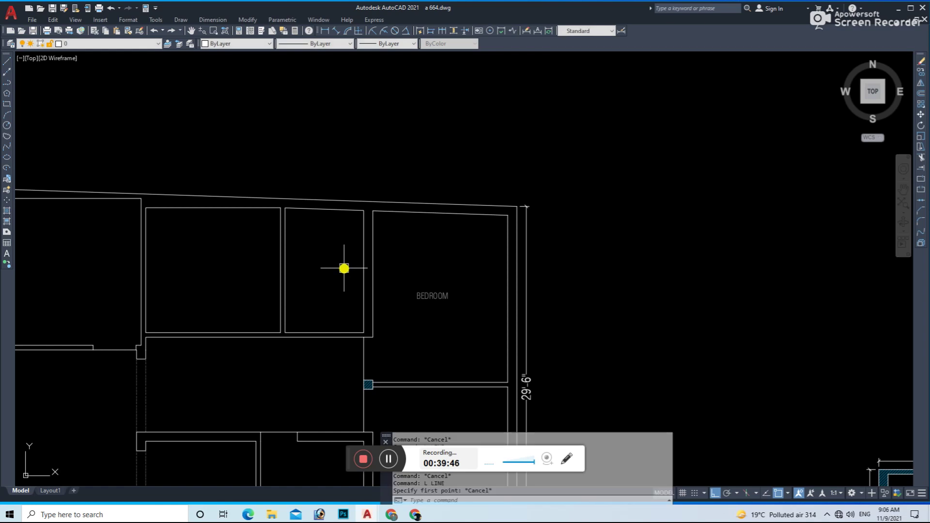
- Offset the small room's bottom line upward by 4' and 4.5'
type("o")
key("Return")
key("Return")
left_click(342, 332)
left_click(342, 276)
key("Return")
key("Return")
type("4")
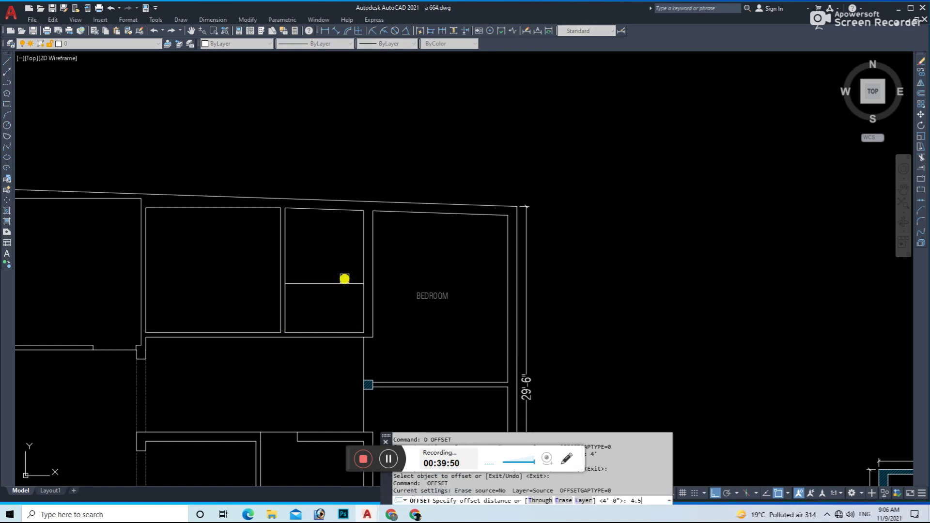
key("Return")
key("Escape")
- Trim the new partition wall's ends with a fence and save the drawing
type("tr")
key("Return")
scroll(290, 280, "up", 5)
left_click(262, 305)
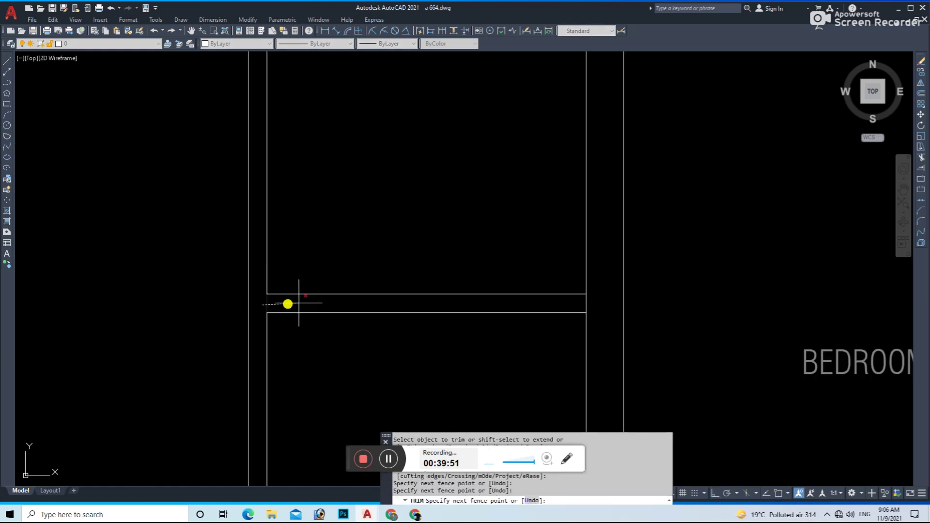
key("Return")
key("Escape")
scroll(581, 305, "down", 4)
key("ctrl+s")
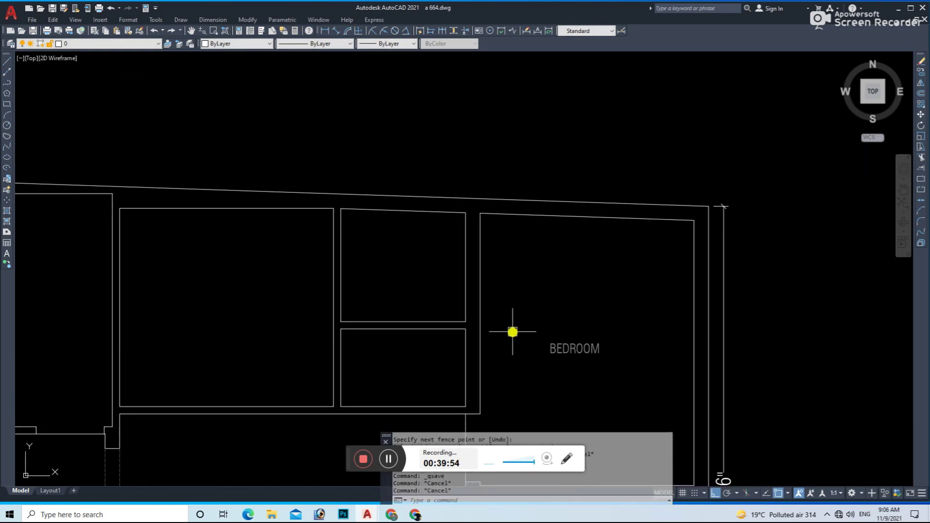
- Draw a line from the small room to the bedroom wall
scroll(481, 331, "up", 2)
type("l")
key("Return")
left_click(481, 318)
key("Escape")
- Offset the new wall line 3' upward
type("o")
key("Return")
type("3")
left_click(470, 316)
left_click(513, 279)
key("Escape")
- Trim the wall open between the two lines and save the drawing
type("tr")
key("Return")
left_click_drag(443, 266, 493, 259)
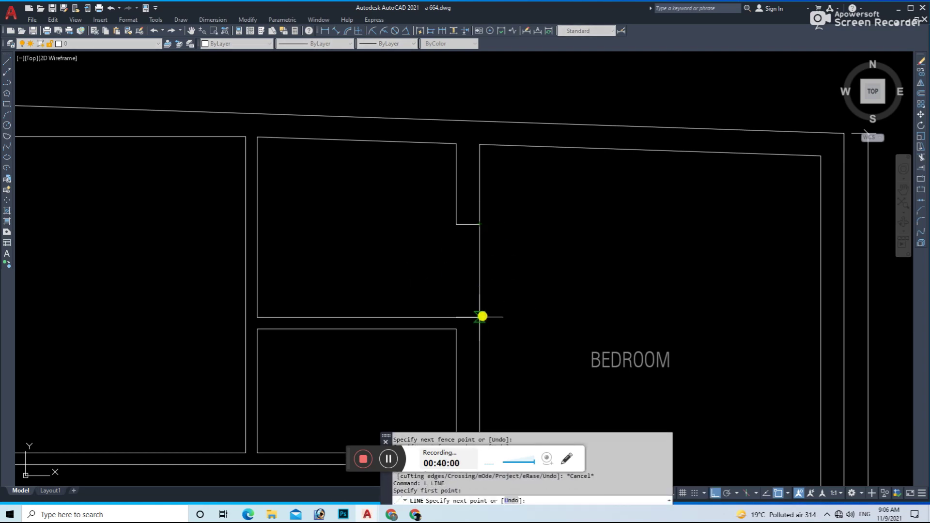
key("Escape")
scroll(422, 216, "down", 3)
scroll(430, 291, "down", 3)
scroll(385, 293, "up", 5)
key("ctrl+s")
scroll(385, 290, "down", 2)
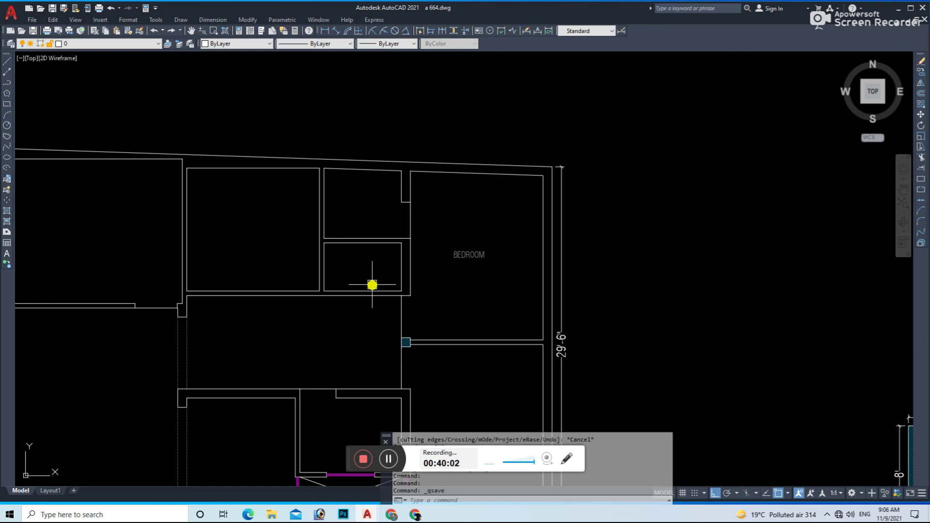
- Begin a 24 offset of a wall line in the upper-left room
type("o")
key("Return")
type("24")
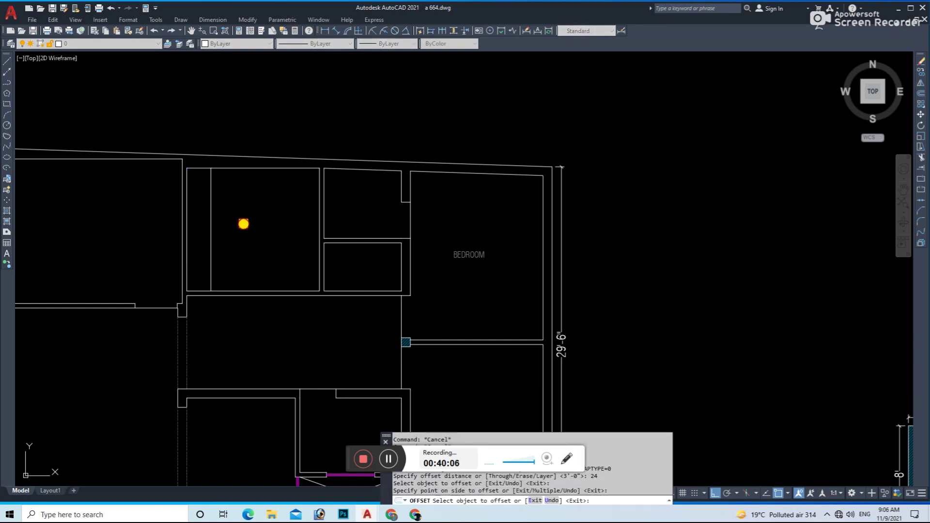
- Place the 24 offset line in the left room and fillet its corners closed
left_click(291, 204)
key("Escape")
type("f")
key("Return")
left_click(211, 206)
left_click(251, 193)
key("Return")
left_click(261, 193)
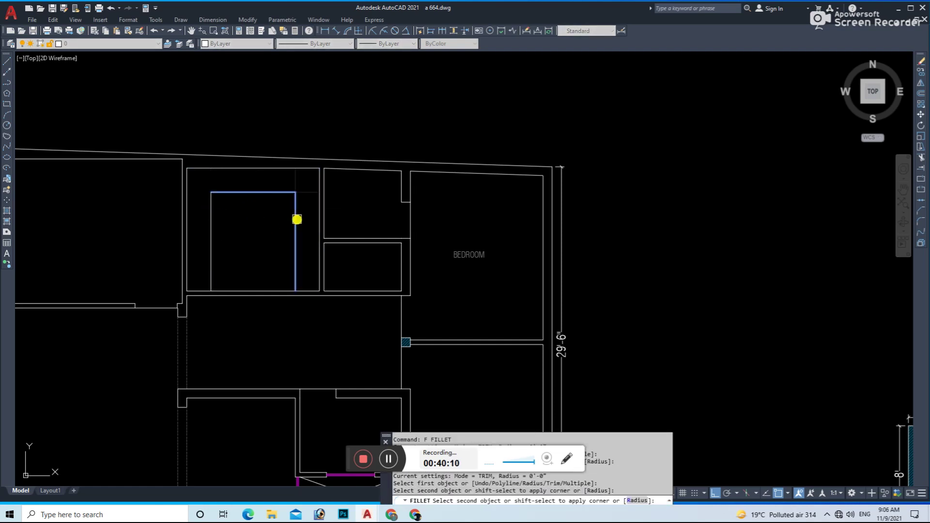
key("ctrl+s")
key("Escape")
key("Escape")
- Zoom around the left room's lower wall ends to prepare the opening
scroll(298, 220, "down", 5)
scroll(326, 243, "up", 5)
scroll(215, 253, "up", 2)
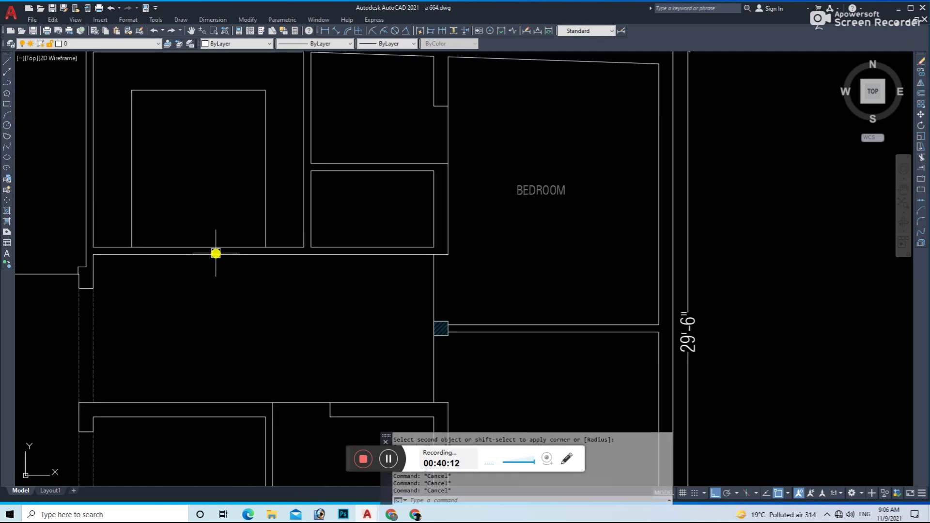
type("l")
key("Return")
scroll(199, 247, "up", 4)
key("Escape")
type("o")
key("Return")
key("Escape")
scroll(91, 270, "down", 3)
- Stretch the selected opening wall ends by 12
left_click(172, 223)
left_click(197, 257)
type("s")
key("Return")
left_click(208, 272)
type("12")
key("Return")
- Trim out both wall lines across the opening and close the wall end with a short line
type("tr")
key("Return")
left_click_drag(187, 272, 214, 209)
key("Escape")
type("l")
key("Return")
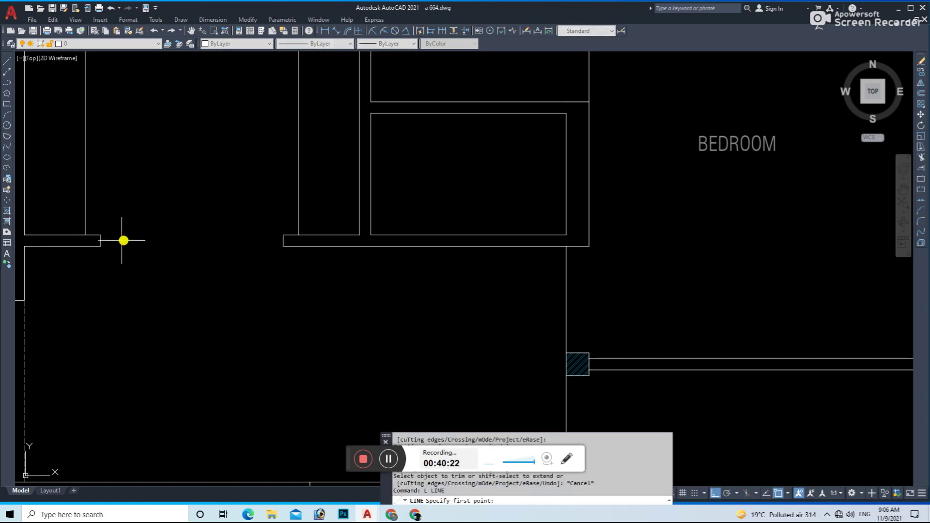
left_click(284, 235)
key("Escape")
key("Return")
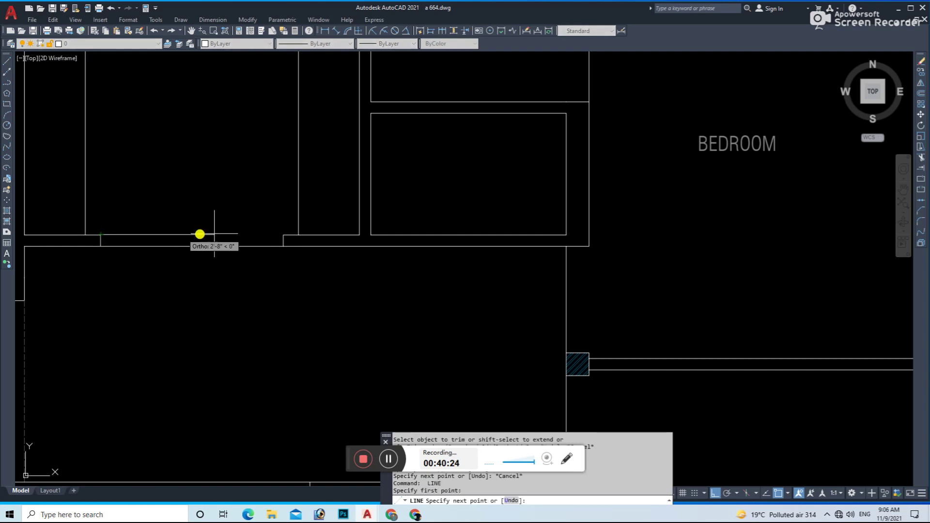
key("Escape")
- Make the first gap's wall lines dashed in dark grey colour 251, then save
left_click(257, 203)
left_click(222, 259)
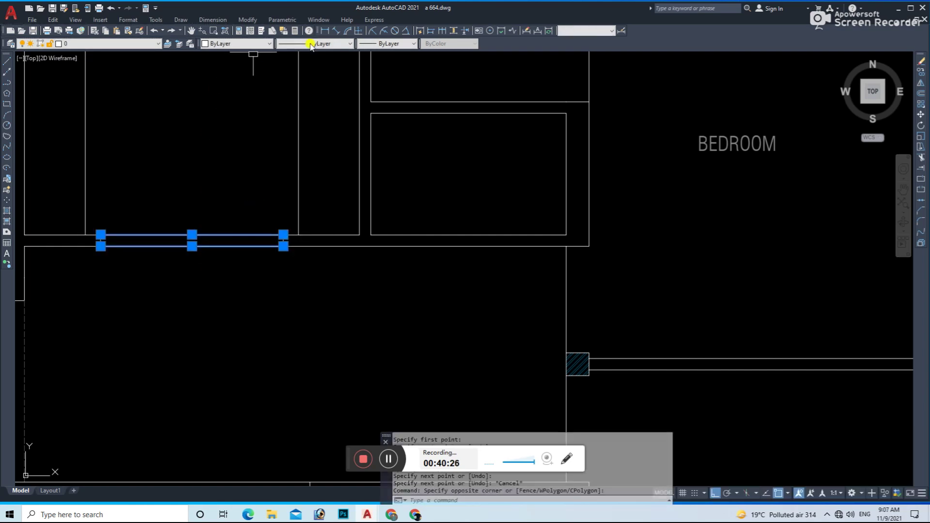
left_click(310, 44)
left_click(304, 72)
left_click(240, 44)
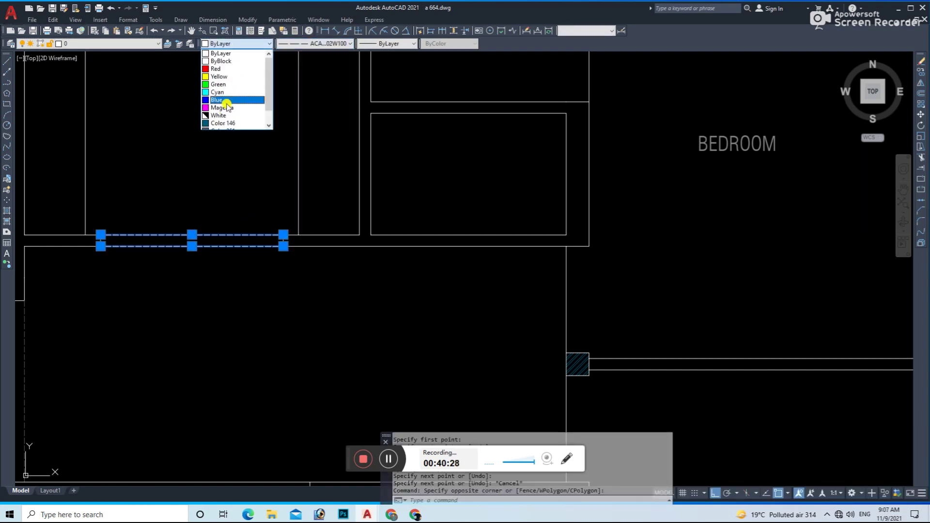
left_click(222, 115)
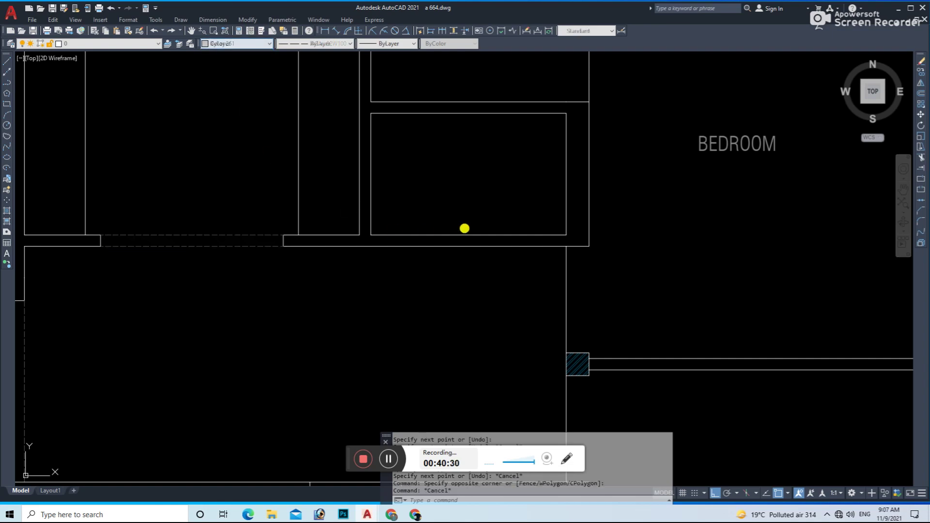
middle_click_drag(465, 228, 385, 251)
key("ctrl+s")
key("Escape")
- Draw a short line across the wall beside BEDROOM and offset it 24 to both sides
type("l")
key("Return")
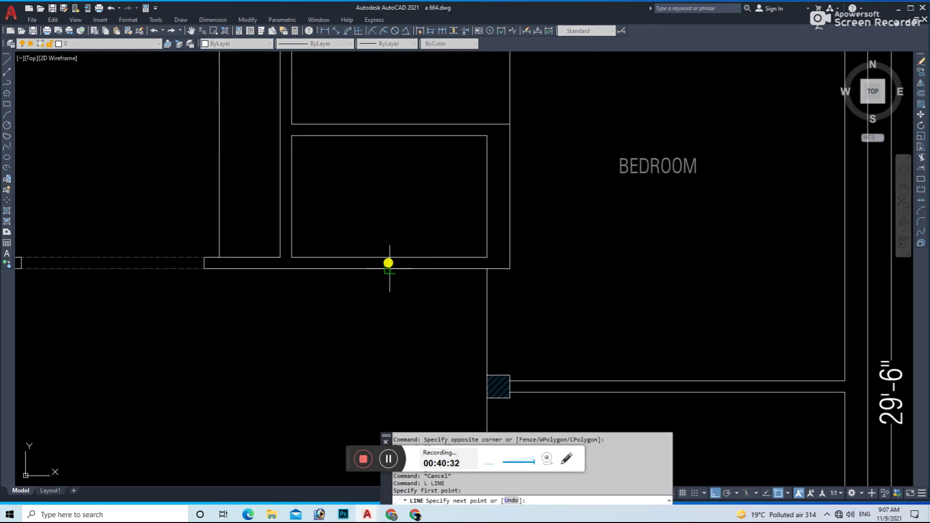
scroll(389, 263, "up", 2)
left_click(390, 269)
key("Return")
type("o")
key("Return")
type("24")
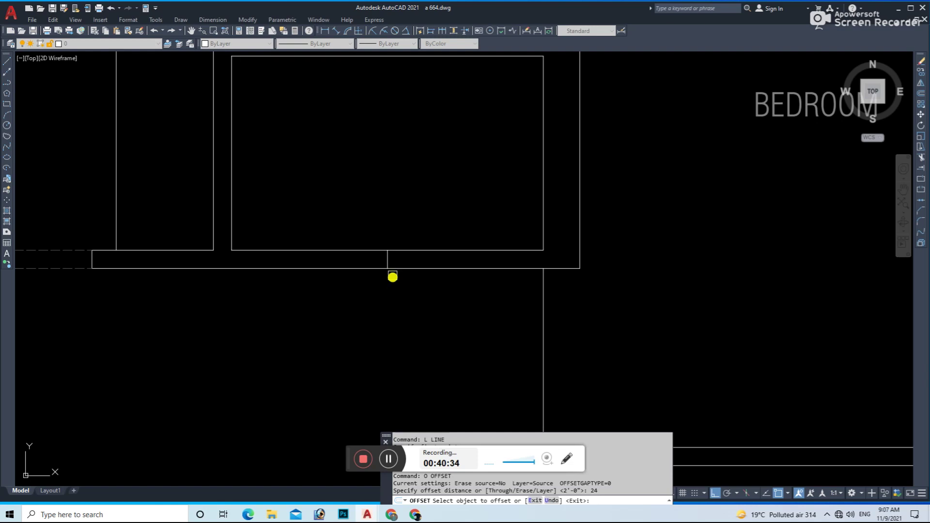
left_click(397, 259)
left_click(367, 266)
left_click(357, 241)
left_click(417, 308)
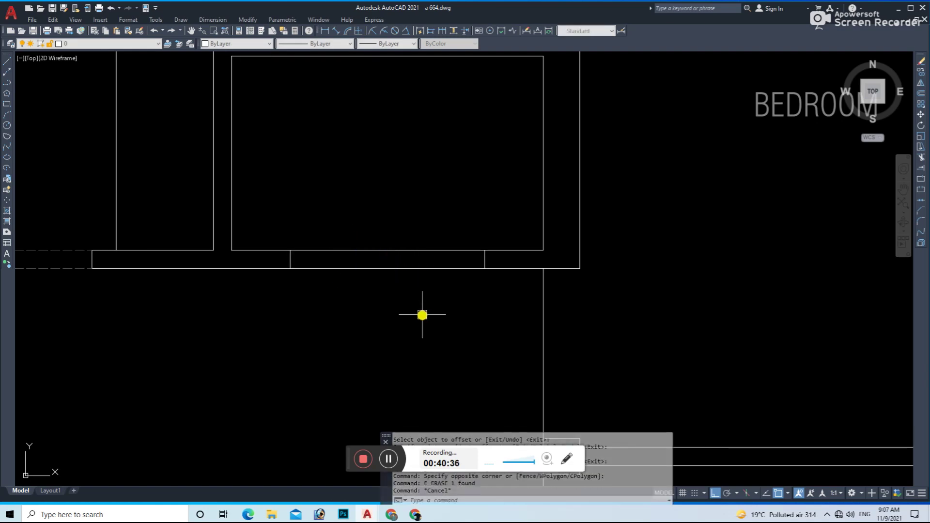
- Trim the wall lines between the two 24 offset edges to open the gap
type("tr")
key("Return")
left_click_drag(405, 293, 378, 259)
key("Escape")
type("l")
key("Return")
left_click(291, 268)
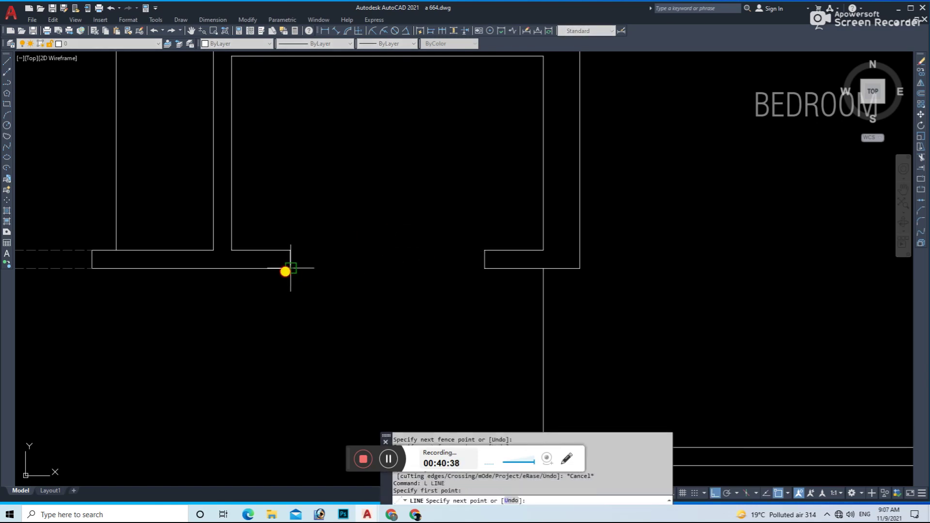
key("Escape")
key("Return")
left_click(290, 250)
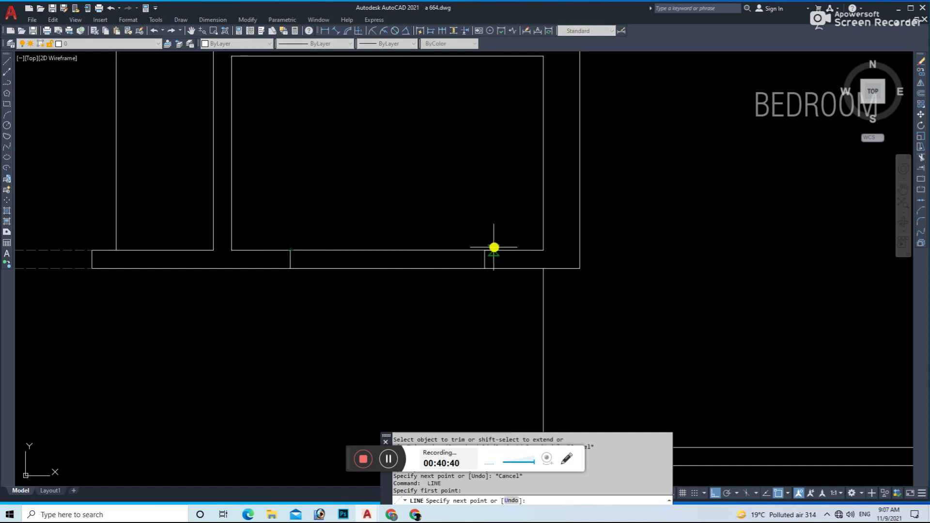
key("Escape")
- Make the new gap's wall lines dashed in dark grey colour 251, then save
left_click(465, 229)
left_click(382, 346)
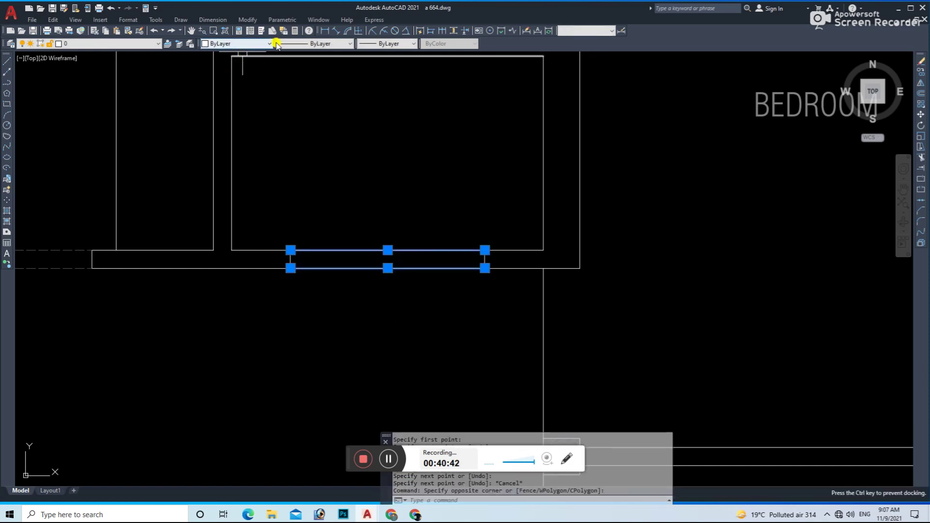
left_click(293, 43)
left_click(286, 69)
left_click(238, 43)
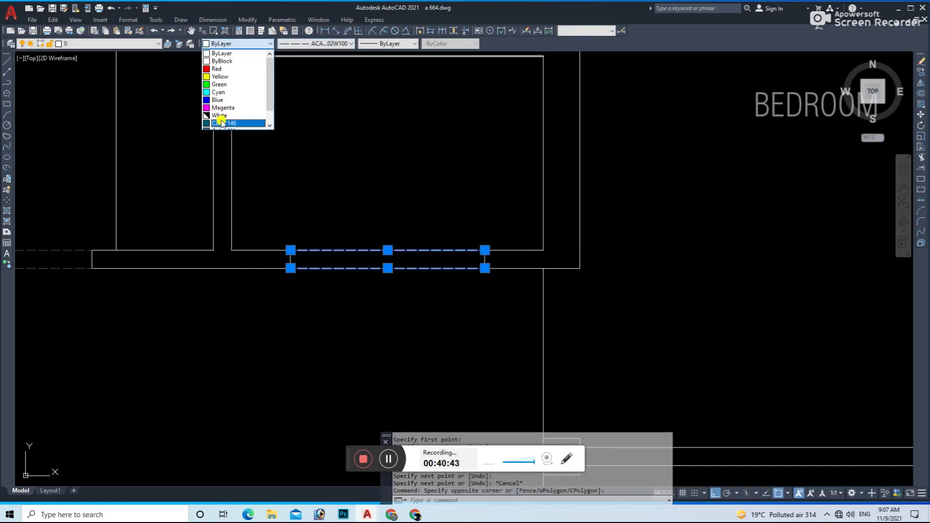
left_click(219, 117)
key("ctrl+s")
key("Escape")
key("Escape")
- Adjust the view and begin a new line
scroll(353, 181, "down", 5)
scroll(366, 227, "up", 3)
type("L LINE")
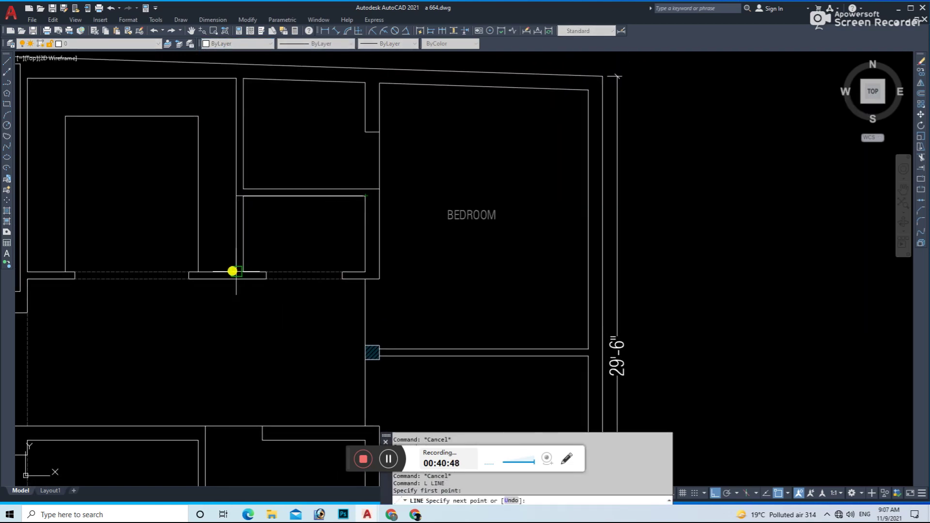
- Finish the two X diagonals across the small box
left_click(243, 271)
key("Escape")
key("Return")
left_click(243, 196)
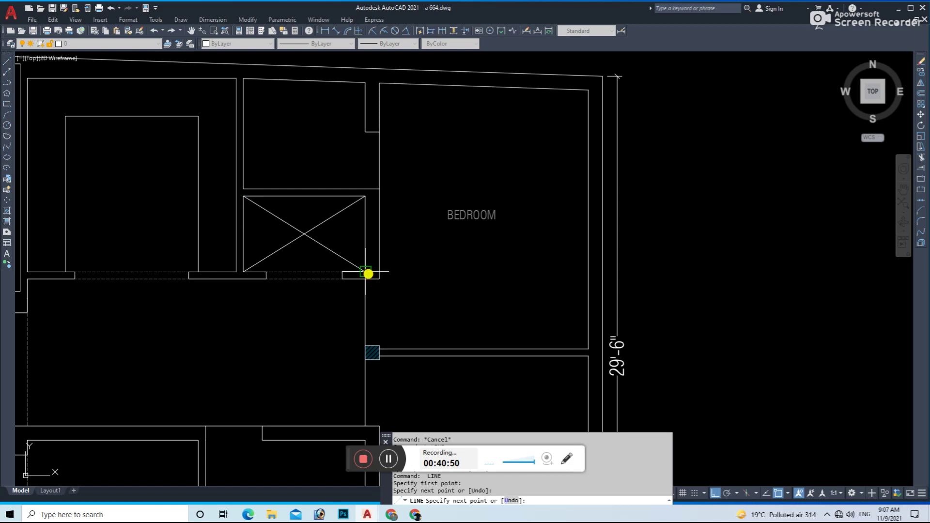
left_click(365, 272)
key("Escape")
middle_click_drag(241, 252, 313, 266)
- Draw short lines from the box corner to the bottom wall
type("L")
key("Return")
scroll(317, 262, "up", 4)
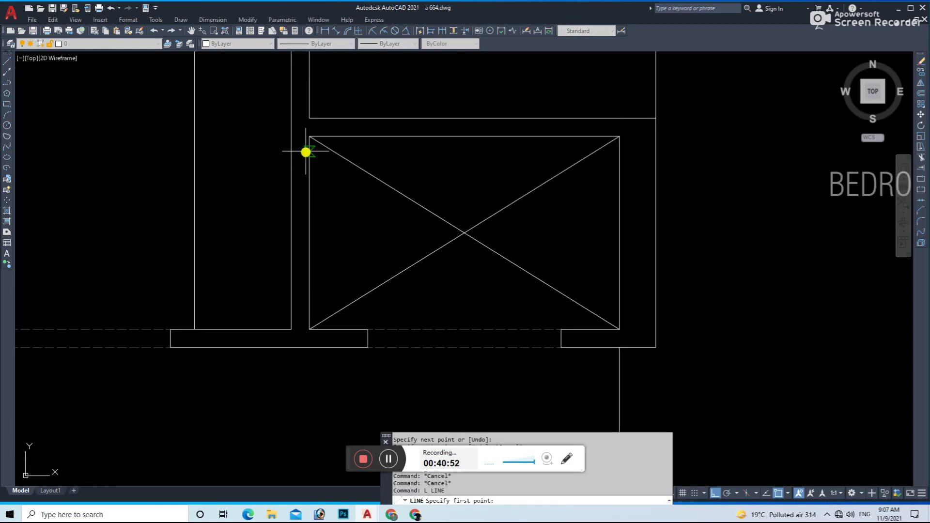
left_click(291, 332)
key("Escape")
key("Return")
left_click(304, 331)
key("Escape")
- Trim the stray vertical line inside the box
type("tr")
key("Return")
left_click_drag(298, 254, 320, 257)
key("Escape")
- Draw the left opening line along the box side and offset a copy beside it
type("L")
key("Return")
left_click(300, 138)
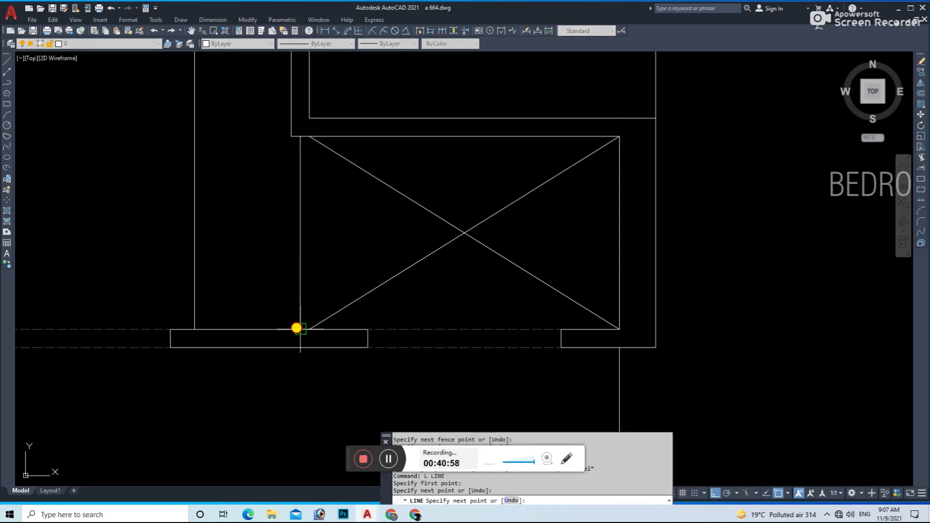
left_click(296, 328)
key("Return")
type("o")
key("Return")
left_click(316, 269)
scroll(299, 261, "up", 5)
left_click(235, 295)
scroll(235, 295, "down", 3)
key("Escape")
- Make the left opening lines magenta and save the drawing
left_click_drag(308, 266, 244, 287)
left_click(226, 44)
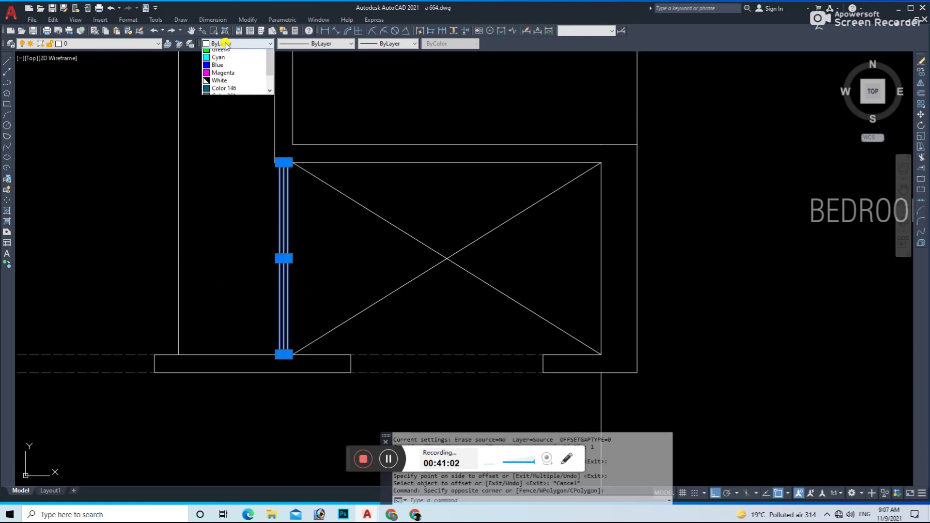
left_click(225, 105)
key("ctrl+s")
key("Escape")
scroll(449, 218, "down", 2)
scroll(399, 268, "up", 1)
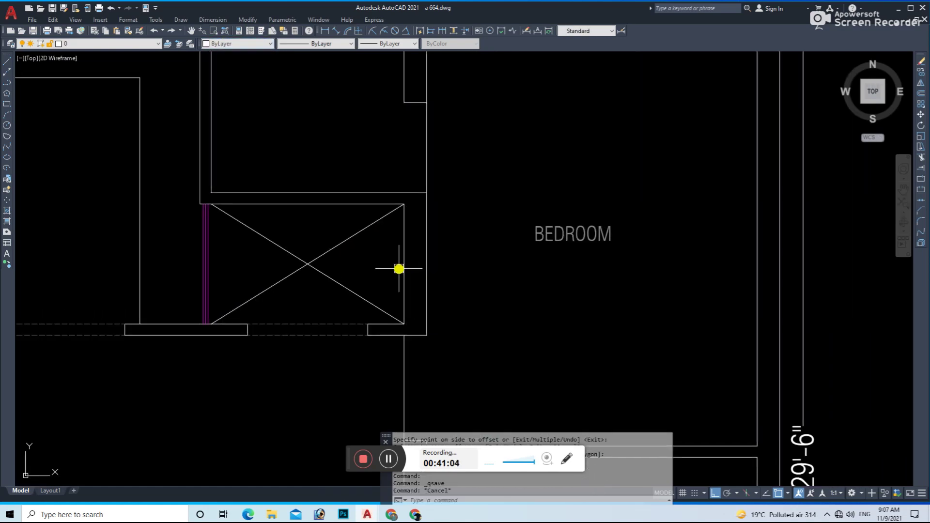
- Start a line at the box's right side
type("l")
key("Return")
scroll(387, 244, "up", 2)
left_click(449, 180)
key("Escape")
key("Return")
key("Escape")
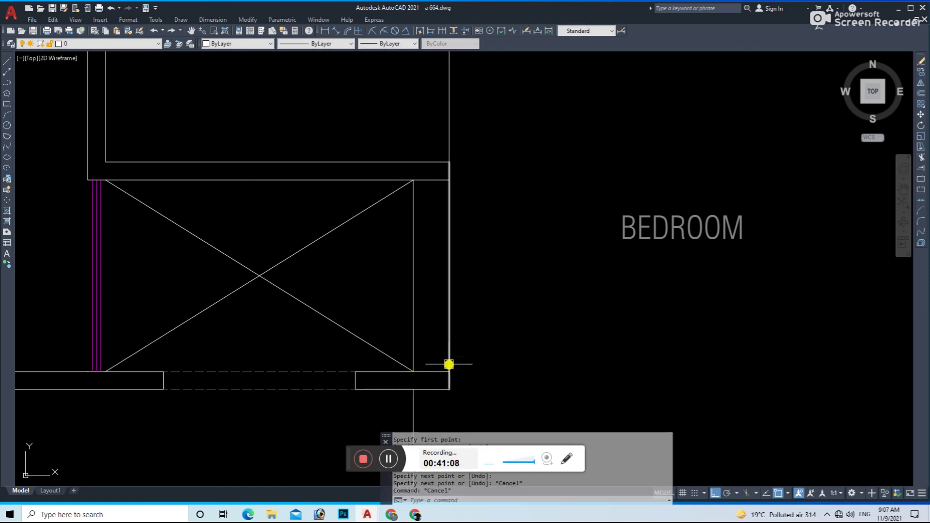
- Offset the short wall line inward and erase the stray line
type("o")
key("Return")
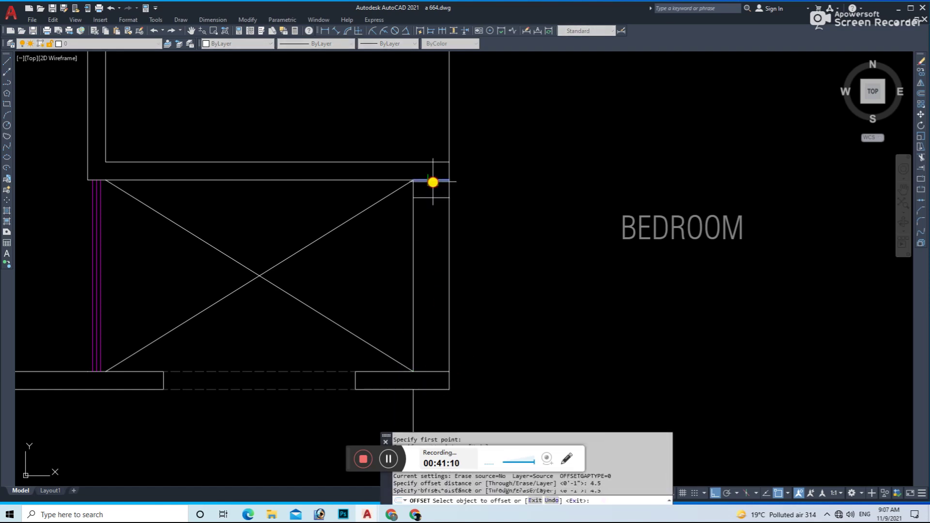
key("Escape")
left_click(433, 370)
left_click(428, 186)
type("e")
key("Return")
- Trim the wall for the right opening and draw its line down the box's right side
key("Return")
left_click_drag(477, 245, 380, 265)
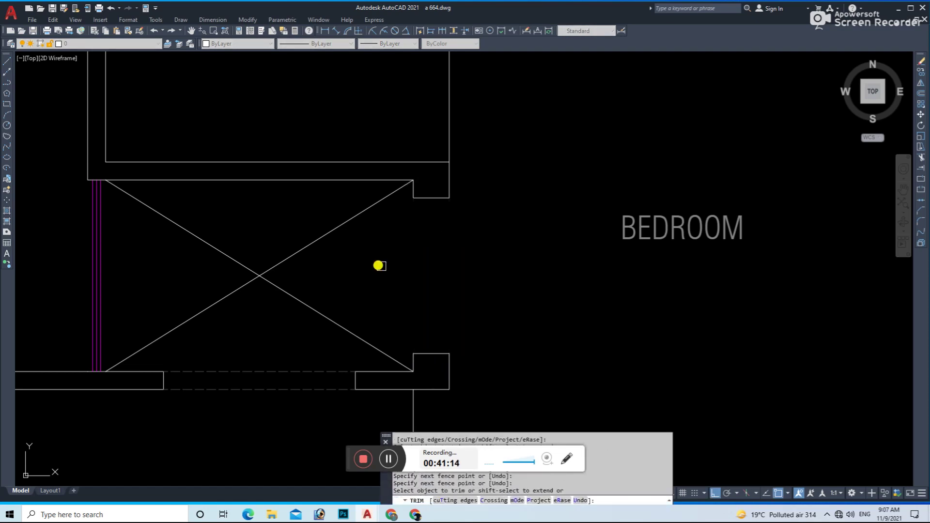
key("Escape")
type("l")
key("Return")
left_click(431, 359)
key("Escape")
type("o")
key("Return")
type("2")
key("Return")
- Offset copies on both sides of the right opening line, make all three magenta, and save
left_click(430, 293)
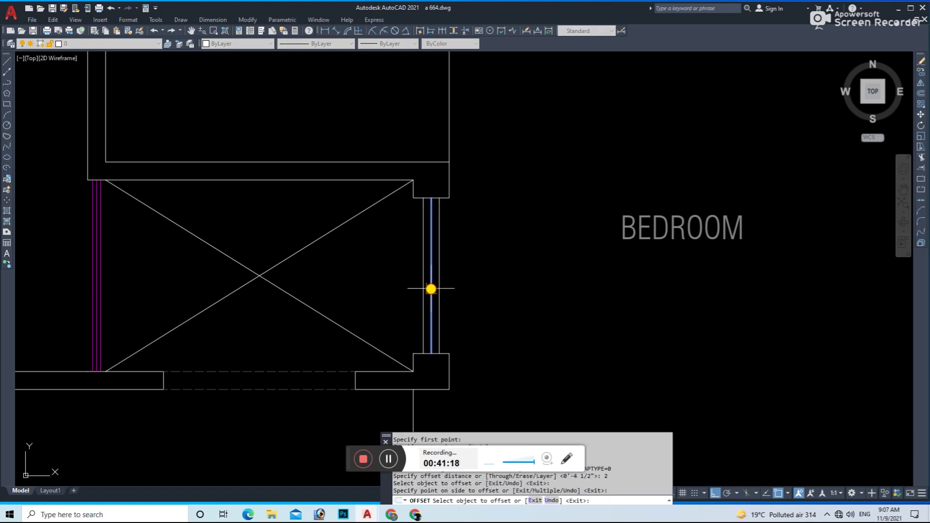
left_click(450, 274)
key("Escape")
left_click_drag(451, 274, 324, 241)
key("Escape")
left_click(480, 255)
left_click(315, 295)
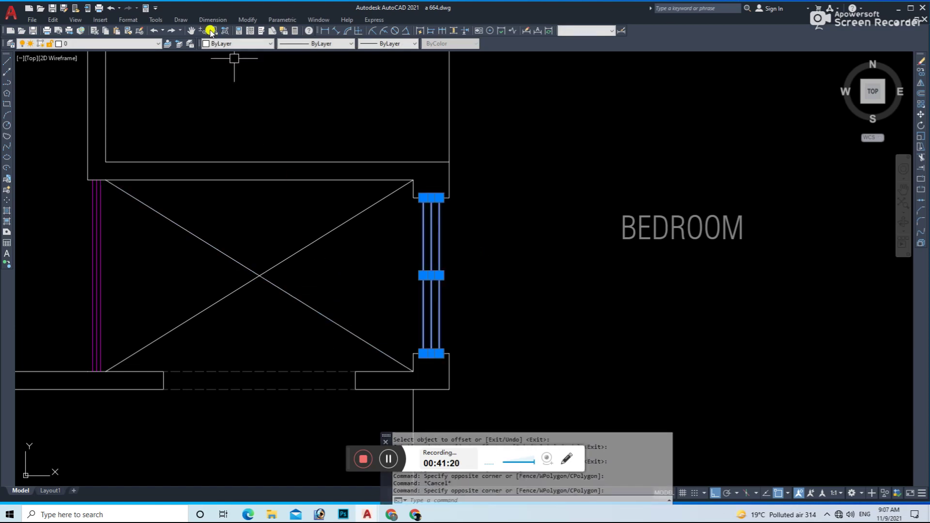
left_click(247, 93)
scroll(335, 213, "down", 4)
middle_click_drag(347, 214, 332, 253)
key("ctrl+s")
- Draw a line on the box's top wall and offset it by 12
type("l")
key("Return")
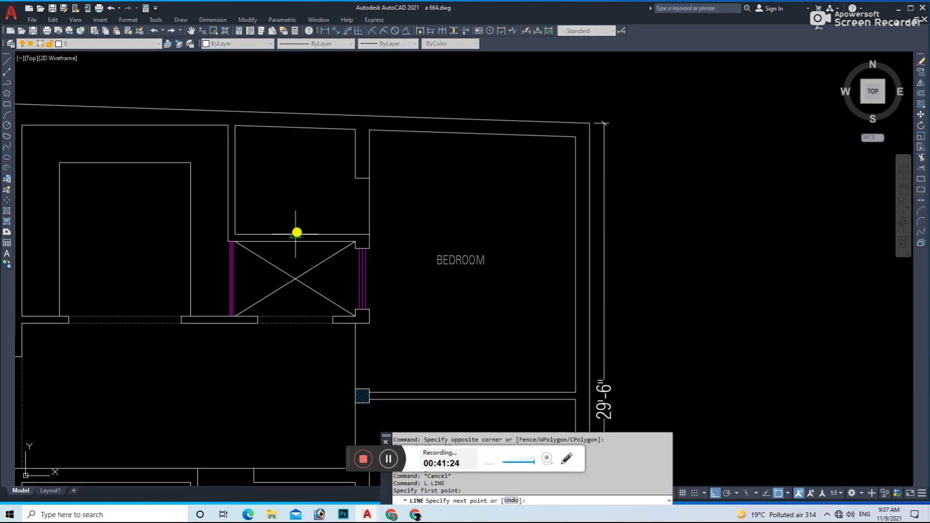
scroll(290, 237, "up", 4)
left_click(300, 261)
key("Escape")
type("o")
key("Return")
type("12")
key("Return")
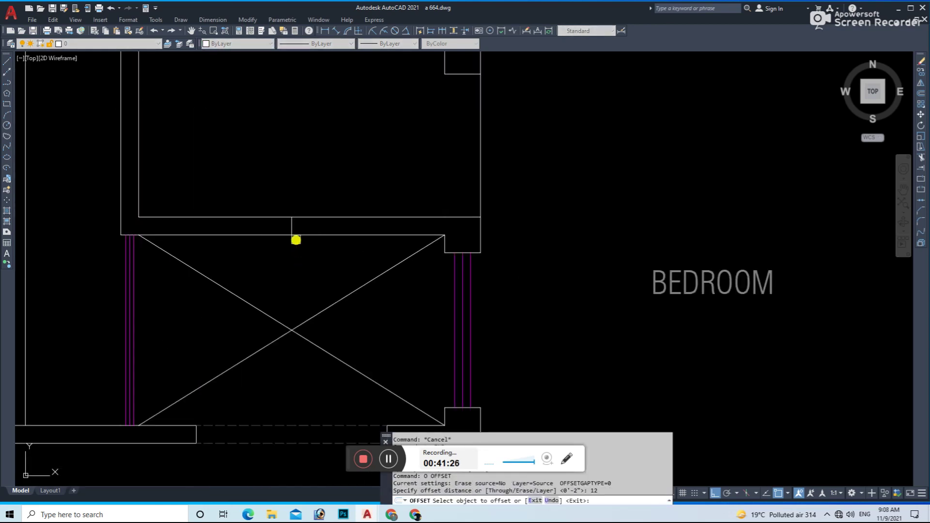
key("Escape")
- Erase the middle divider line and trim both wall lines across the top opening
left_click(303, 268)
type("E")
key("Return")
left_click(291, 235)
left_click(291, 217)
key("Escape")
type("L")
key("Return")
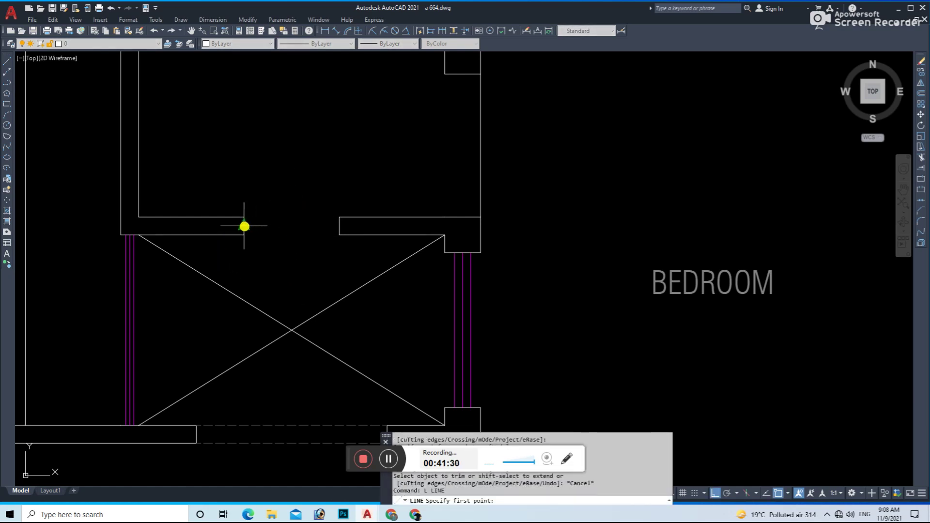
- Draw a line across the top opening and offset it 1 to both sides
left_click(340, 225)
key("Escape")
type("O")
key("Return")
type("1")
key("Return")
left_click(297, 221)
left_click(300, 206)
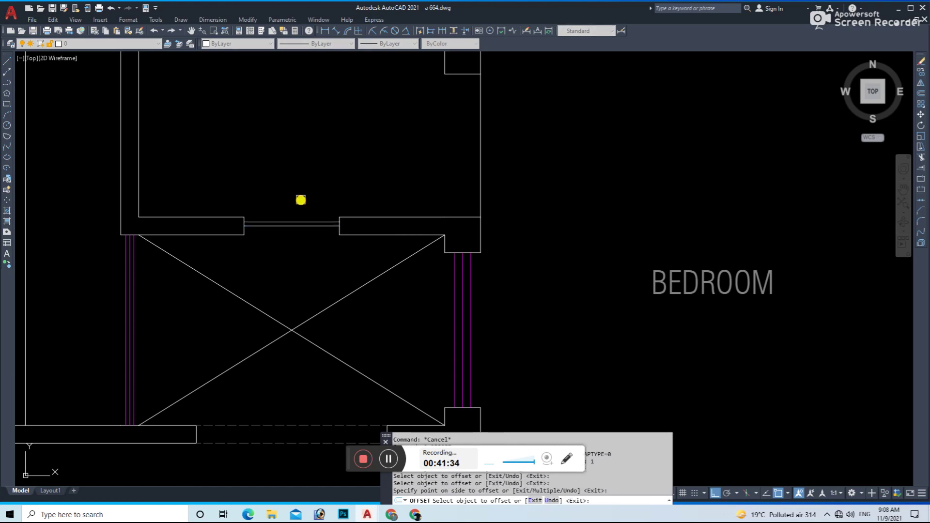
scroll(301, 206, "up", 4)
left_click(301, 223)
- Make the three top opening lines magenta and save the drawing
left_click(299, 242)
left_click_drag(297, 197, 286, 271)
left_click(230, 44)
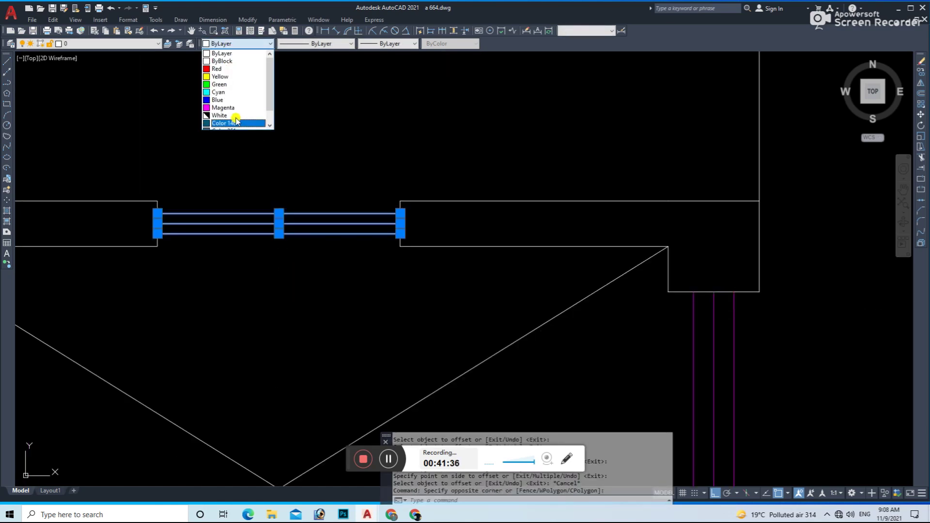
left_click(238, 107)
key("Escape")
scroll(366, 222, "down", 3)
scroll(417, 225, "down", 4)
key("ctrl+s")
- Pan the plan over to the staircase area
mouse_move(459, 281)
middle_mouse_down()
mouse_move(451, 310)
mouse_move(487, 287)
middle_mouse_up()
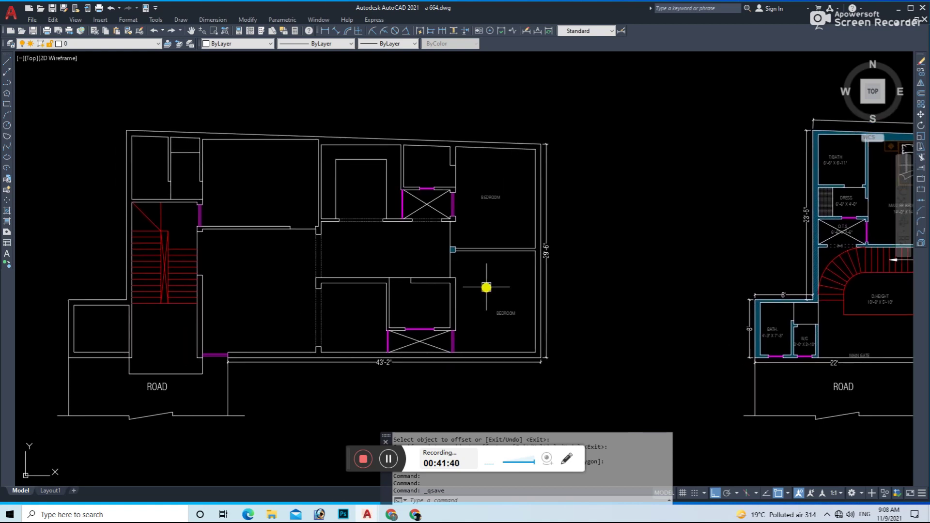
middle_click_drag(305, 339, 376, 328)
key("Escape")
- Clear the current selection and save the drawing
scroll(246, 231, "up", 4)
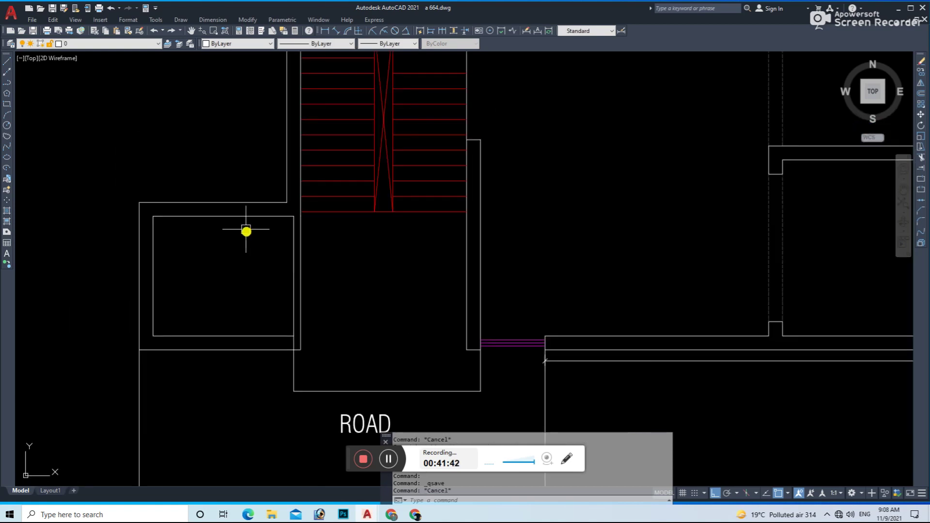
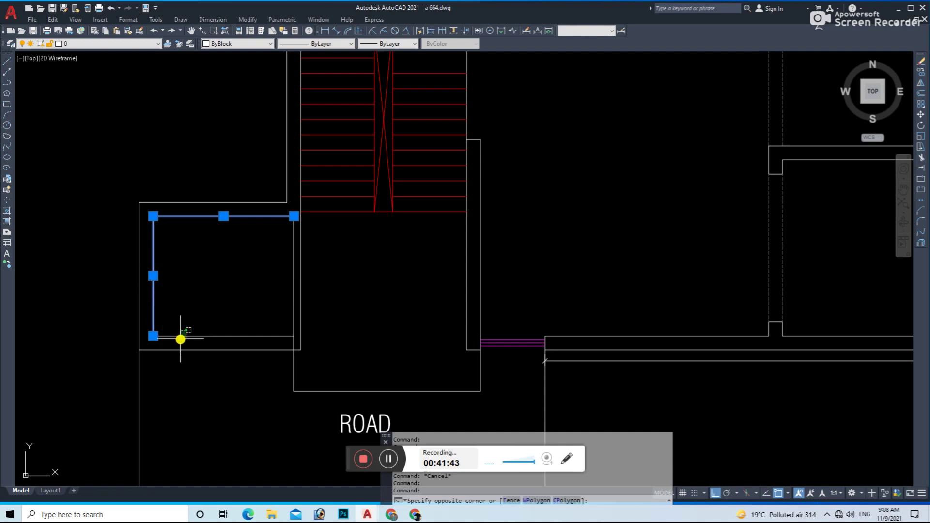
- Clear the current selection and save the drawing
key("Escape")
scroll(180, 338, "down", 5)
key("ctrl+s")
scroll(603, 291, "up", 4)
scroll(588, 290, "up", 2)
- Window-select the reference bath objects, cancelling an accidental circle command
left_click(685, 332)
left_click(737, 301)
left_click(622, 349)
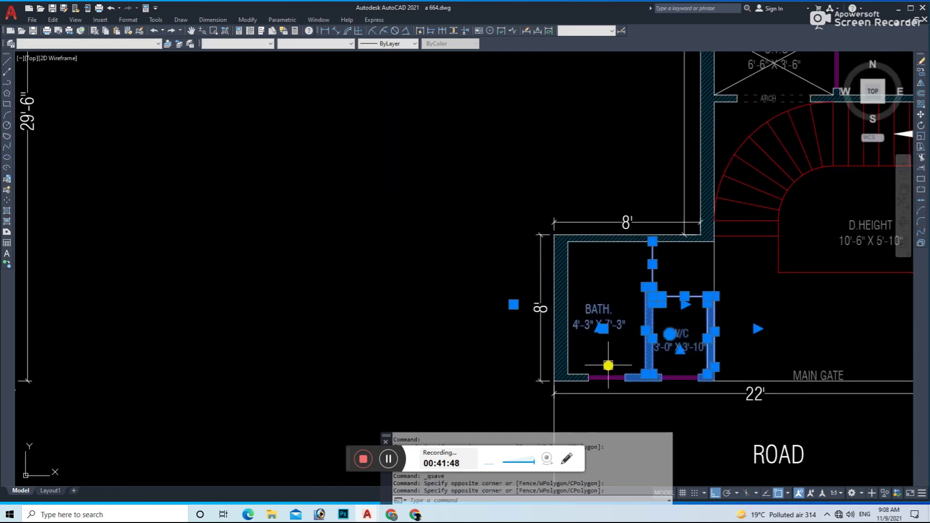
type("c")
key("Return")
scroll(554, 246, "up", 3)
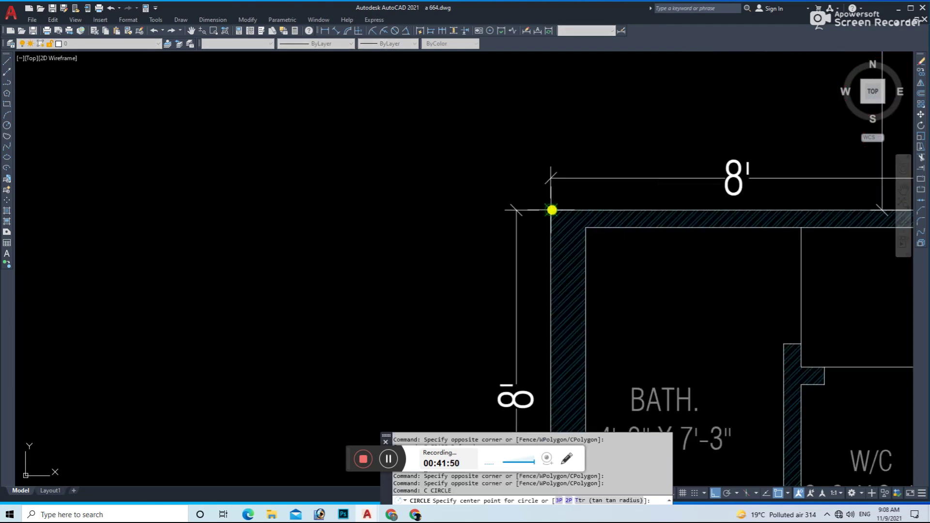
left_click(552, 210)
scroll(656, 261, "down", 8)
scroll(678, 263, "up", 4)
key("Escape")
scroll(678, 262, "up", 2)
- Select the bath and WC walls, door and size labels in the reference plan
left_click(708, 248)
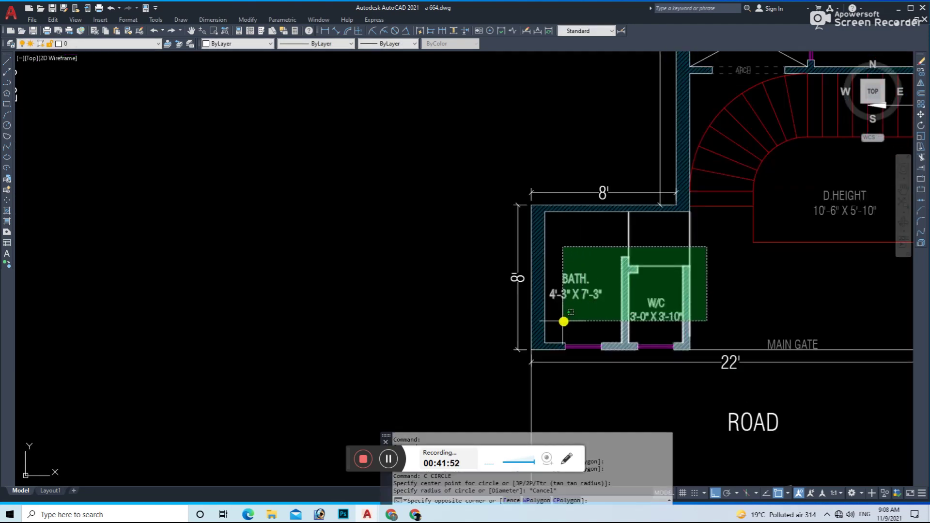
left_click(550, 329)
scroll(639, 216, "up", 2)
scroll(681, 213, "up", 2)
scroll(686, 209, "up", 2)
scroll(838, 324, "down", 6)
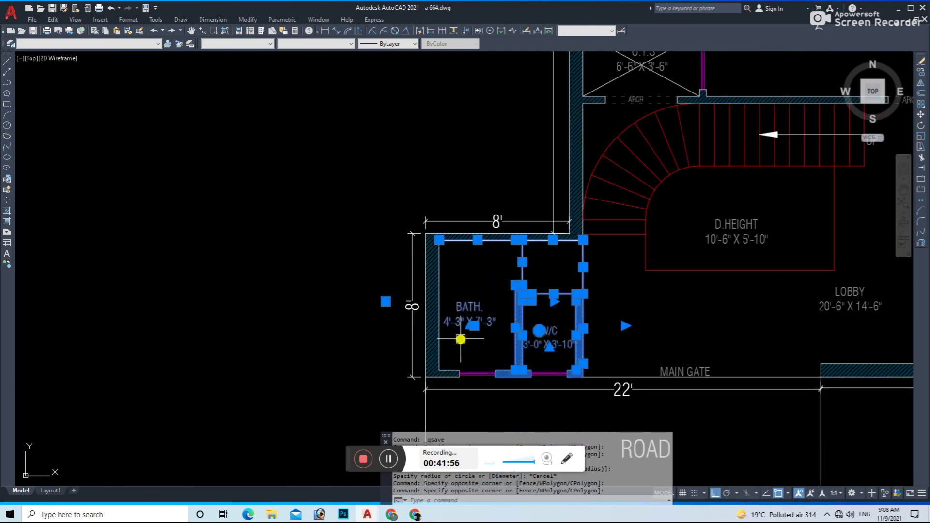
scroll(401, 326, "up", 5)
left_click(328, 292)
left_click(746, 345)
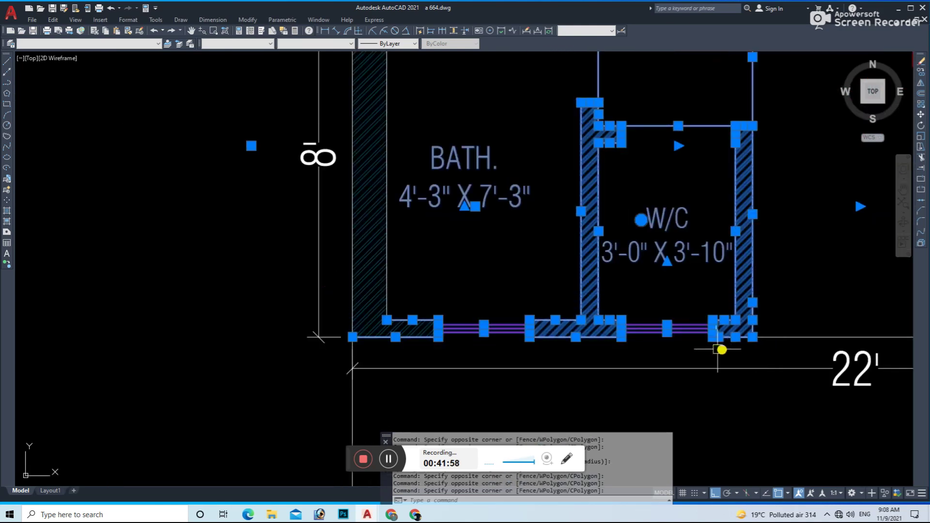
- Copy the bath and WC from their corner into the new plan's bath corner
type("co")
key("Return")
scroll(716, 349, "down", 5)
scroll(588, 322, "up", 5)
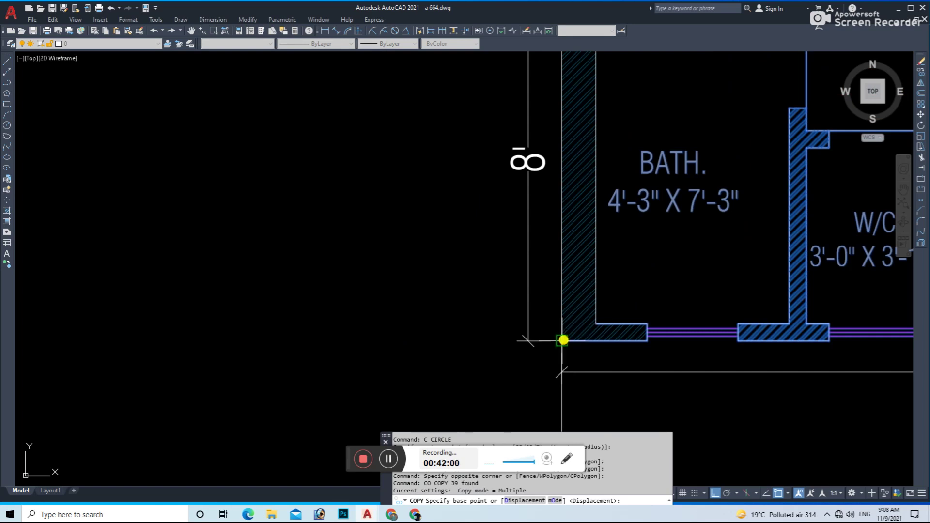
left_click(563, 340)
scroll(675, 355, "down", 5)
scroll(151, 330, "up", 5)
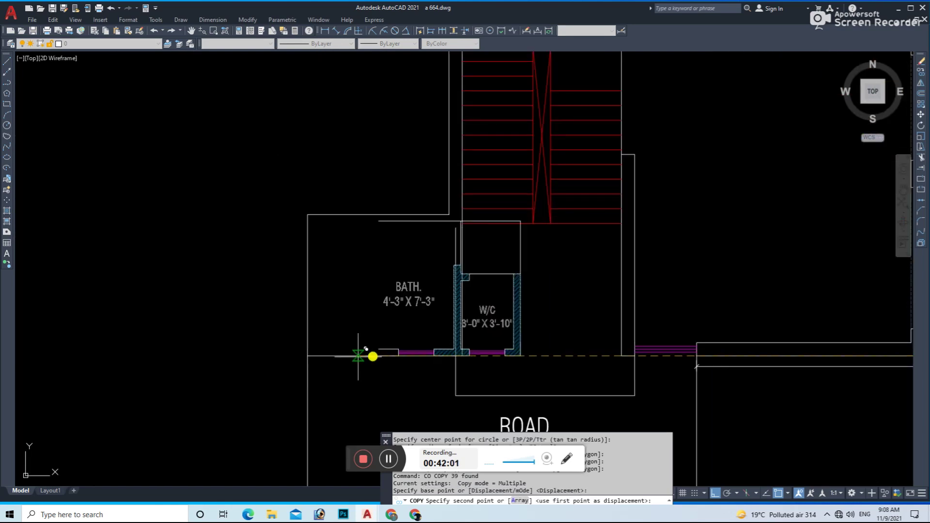
left_click(303, 358)
key("Escape")
- Start a wall-line offset of 9, then cancel it
key("o")
key("Return")
key("9")
key("Return")
- Fillet the copied bath's vertical wall line into a closed corner
key("Escape")
key("f")
key("Return")
scroll(323, 350, "up", 4)
left_click(307, 327)
left_click(313, 355)
key("Return")
scroll(312, 339, "down", 3)
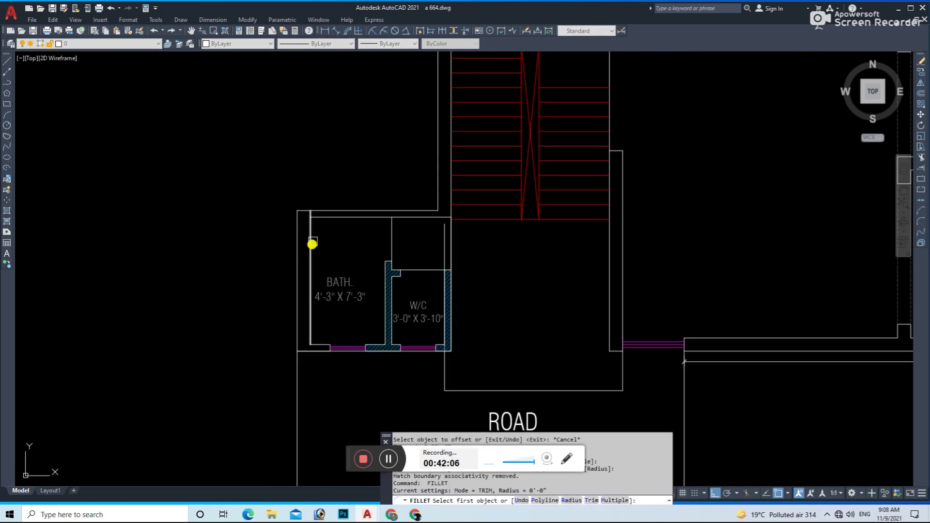
left_click(312, 233)
key("Escape")
scroll(453, 228, "up", 3)
- Trim away the extra stretch of inner wall line near the bath
type("ex")
key("Return")
key("Escape")
key("Escape")
type("tr")
key("Return")
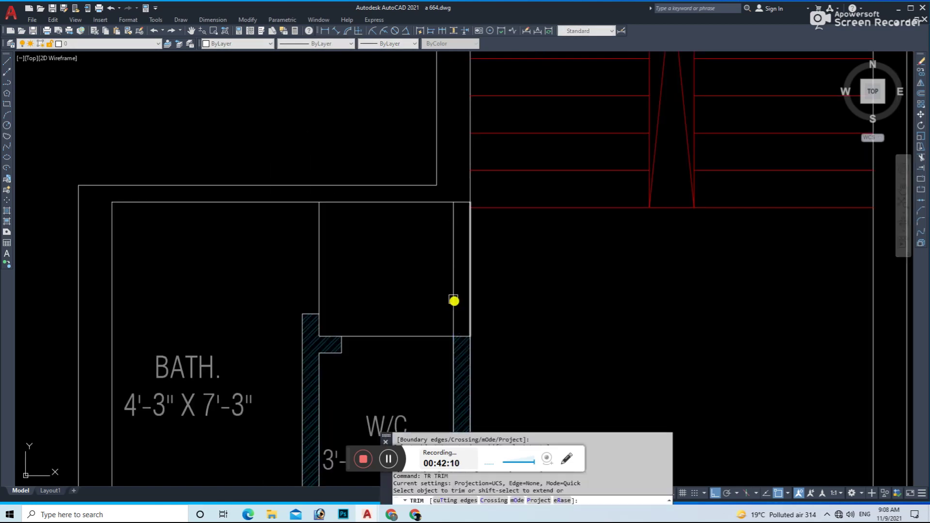
left_click(453, 299)
scroll(421, 257, "down", 2)
scroll(421, 257, "down", 3)
key("Escape")
key("Escape")
- Save the drawing and centre the new floor plan in view
key("ctrl+s")
key("Escape")
scroll(447, 248, "up", 3)
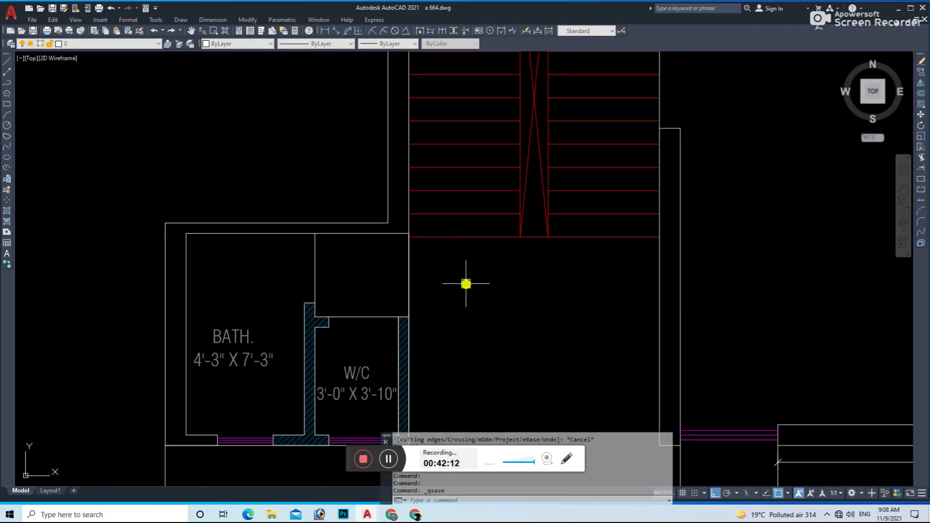
middle_click_drag(466, 284, 414, 249)
scroll(385, 272, "down", 2)
key("Escape")
key("Escape")
key("Escape")
scroll(379, 270, "down", 2)
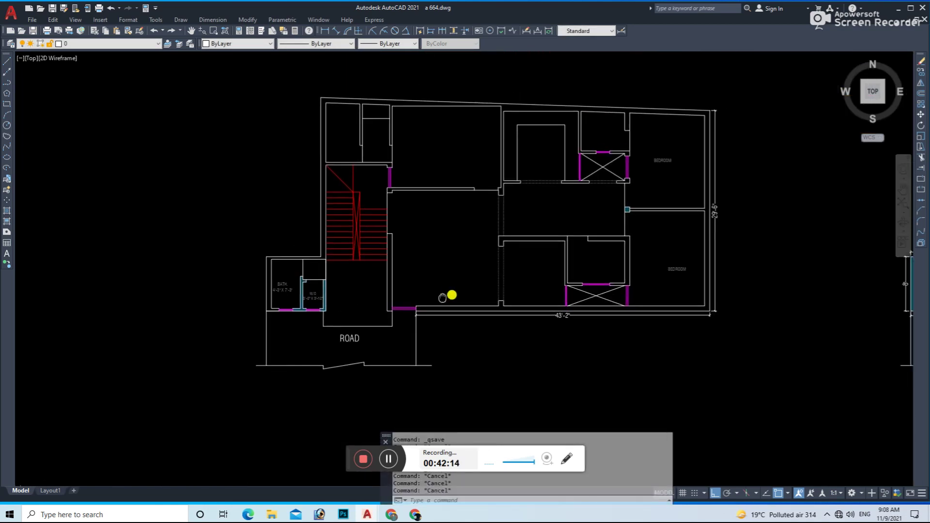
middle_click_drag(442, 298, 414, 310)
type("h")
key("Return")
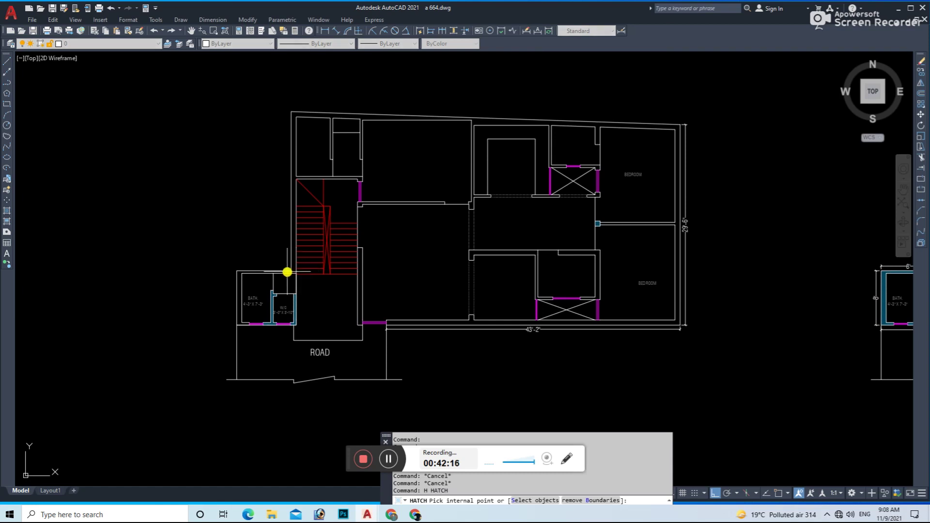
- Hatch the first wall areas of the new floor plan
left_click(294, 262)
key("Return")
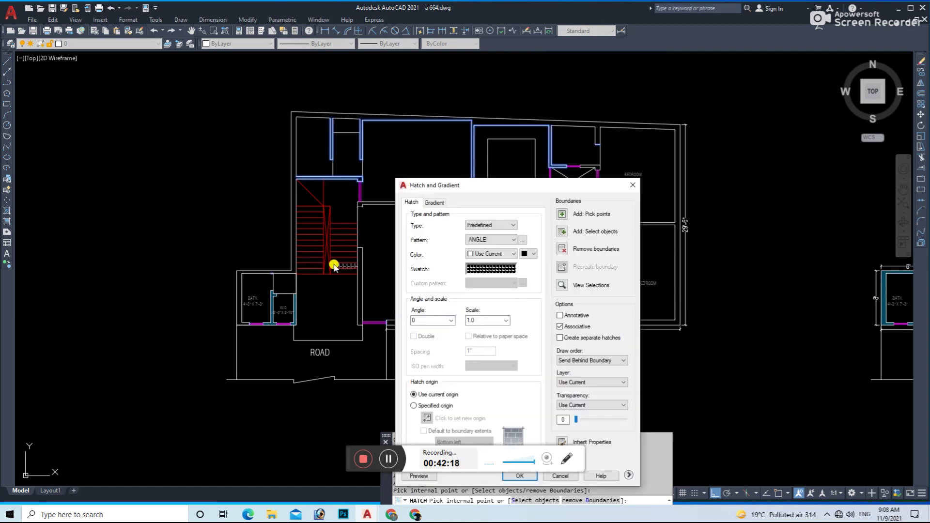
key("Return")
middle_click_drag(439, 207, 415, 253)
key("Return")
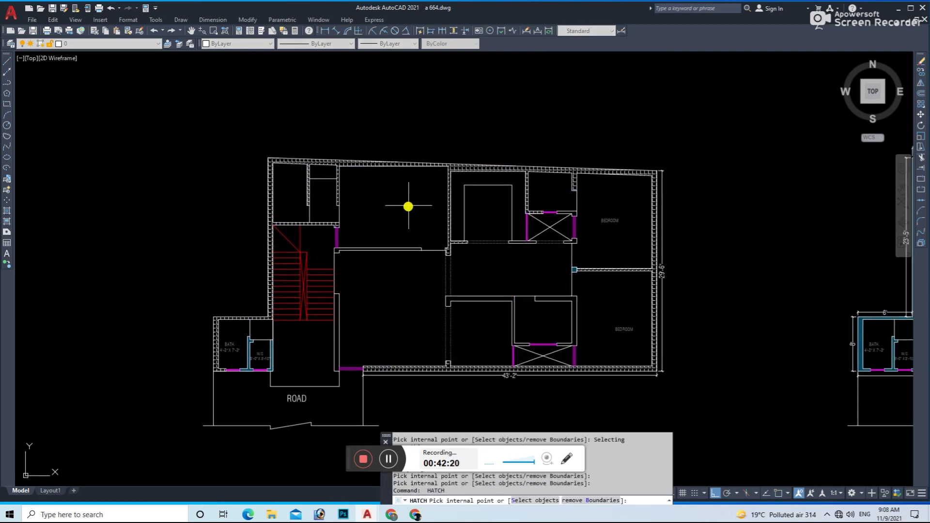
left_click(523, 240)
scroll(424, 248, "up", 2)
- Pick the top wall area near the ROAD side for hatching, then exit hatch options
middle_click_drag(356, 323, 352, 224)
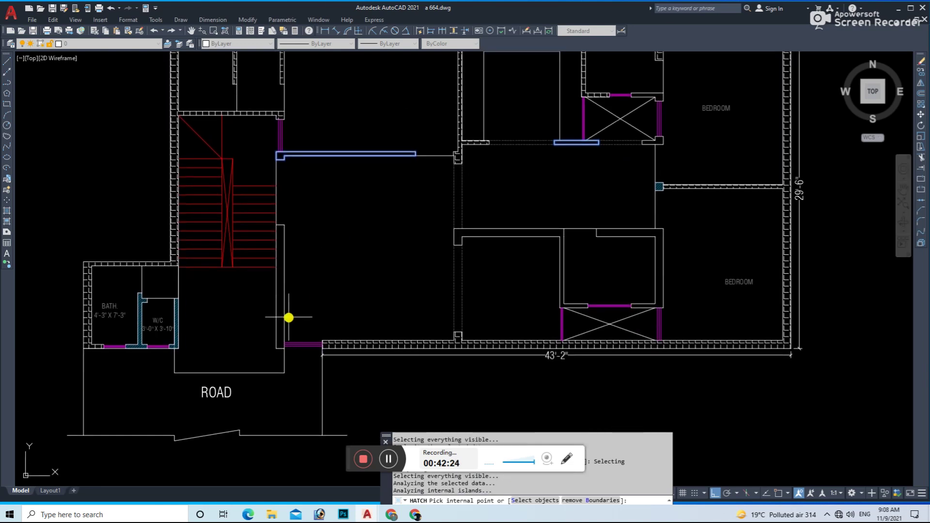
scroll(369, 358, "down", 1)
scroll(555, 361, "up", 1)
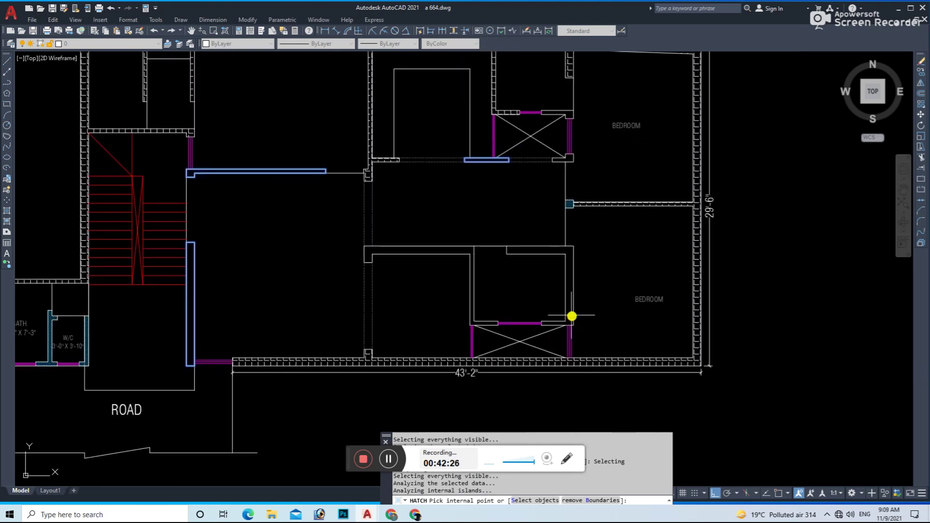
middle_click_drag(457, 246, 443, 317)
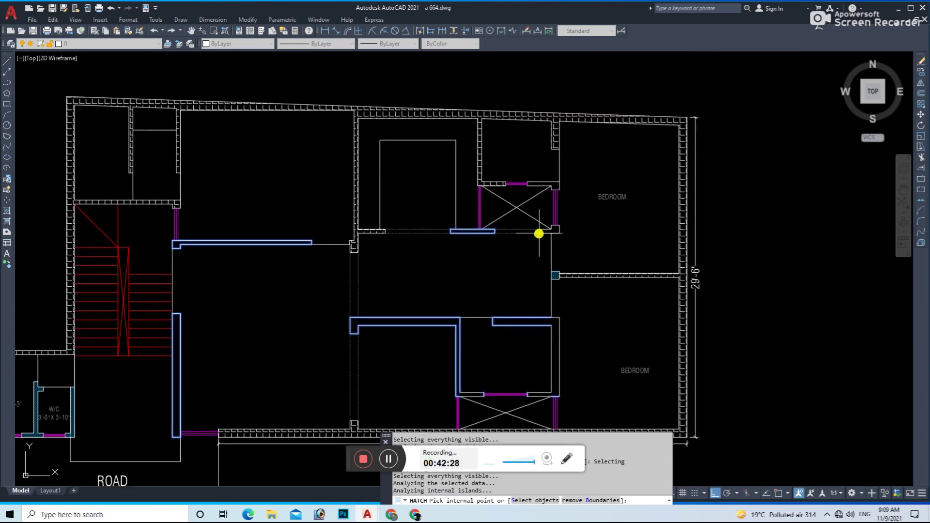
left_click(558, 187)
key("Return")
key("Escape")
scroll(607, 297, "down", 2)
scroll(709, 319, "up", 8)
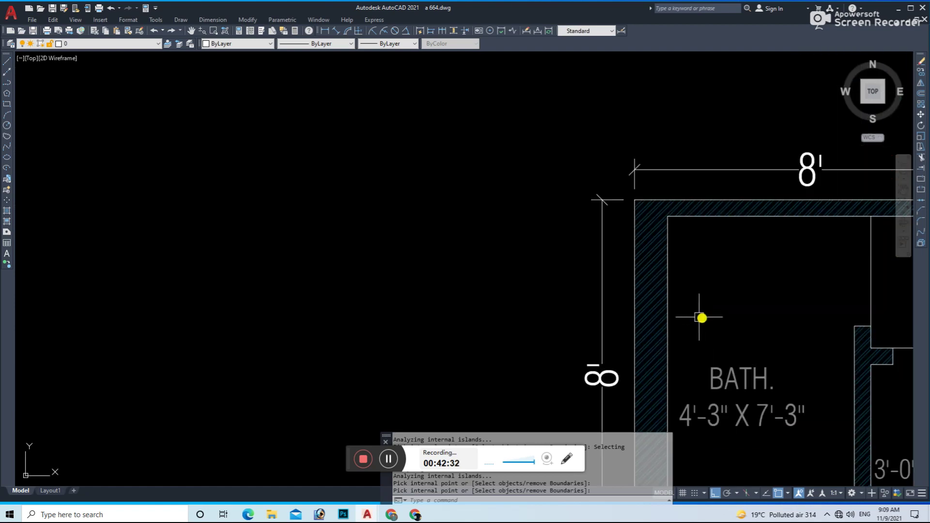
scroll(659, 308, "down", 8)
- Match the new plan's wall hatch to the reference plan's wall hatch with MATCHPROP
type("ma")
key("Return")
left_click(173, 222)
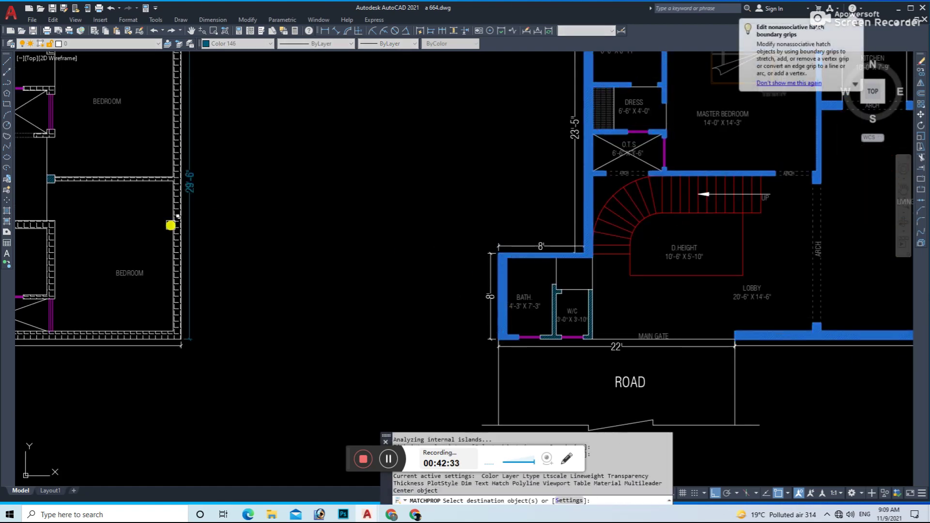
scroll(173, 222, "up", 6)
left_click_drag(254, 231, 247, 222)
scroll(268, 228, "down", 3)
scroll(289, 315, "down", 4)
scroll(289, 315, "up", 6)
key("Escape")
scroll(277, 233, "down", 8)
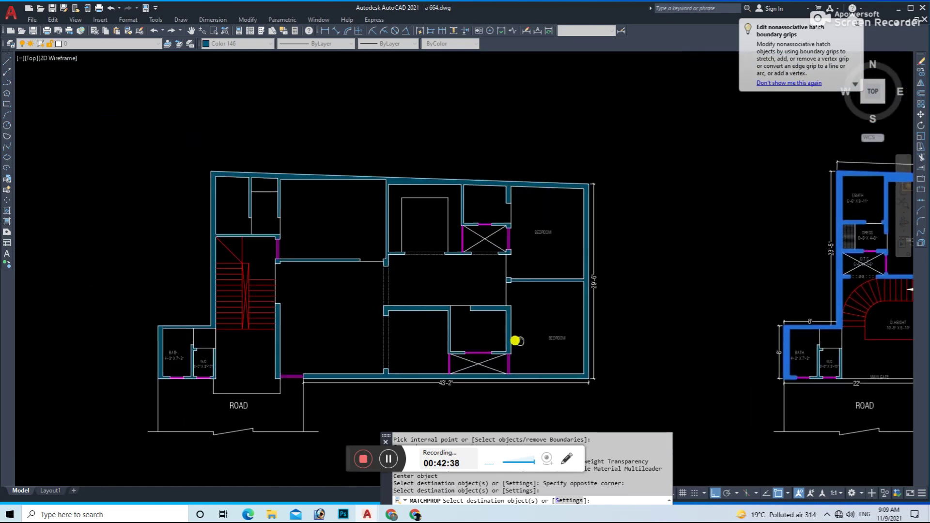
scroll(506, 273, "up", 1)
middle_click_drag(507, 273, 358, 336)
- Save the drawing and select the bed in the reference master bedroom
key("ctrl+s")
left_click(615, 286)
type("co")
key("Return")
- Place the copied bed in the new master bedroom
scroll(624, 232, "up", 4)
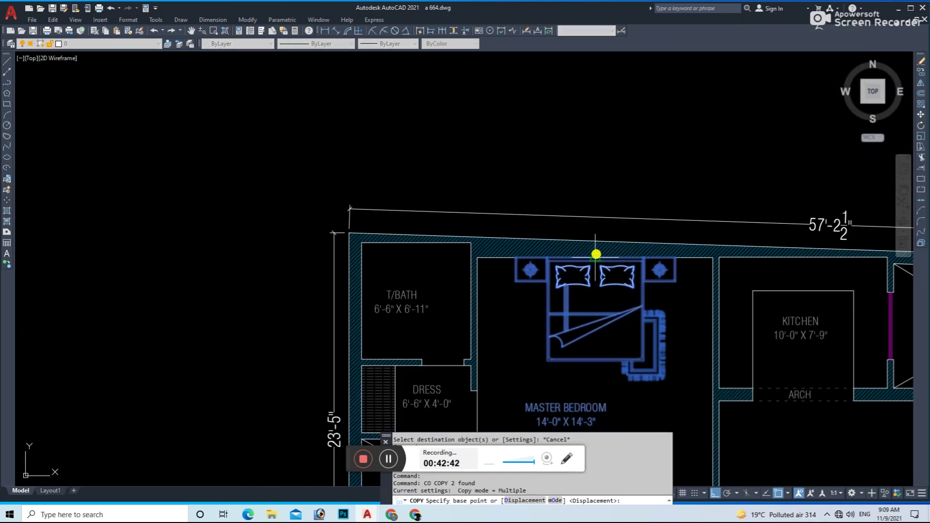
left_click(596, 254)
scroll(591, 254, "down", 5)
scroll(318, 263, "up", 2)
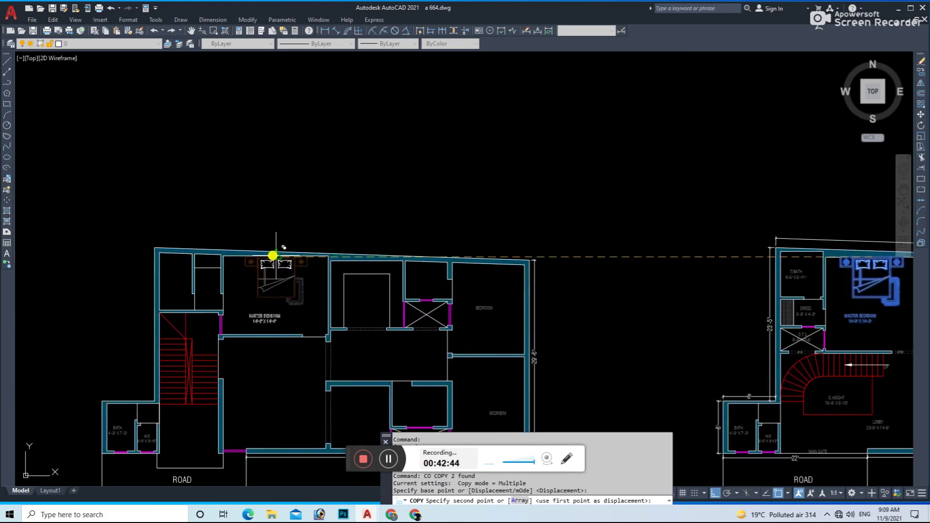
left_click(273, 255)
key("Escape")
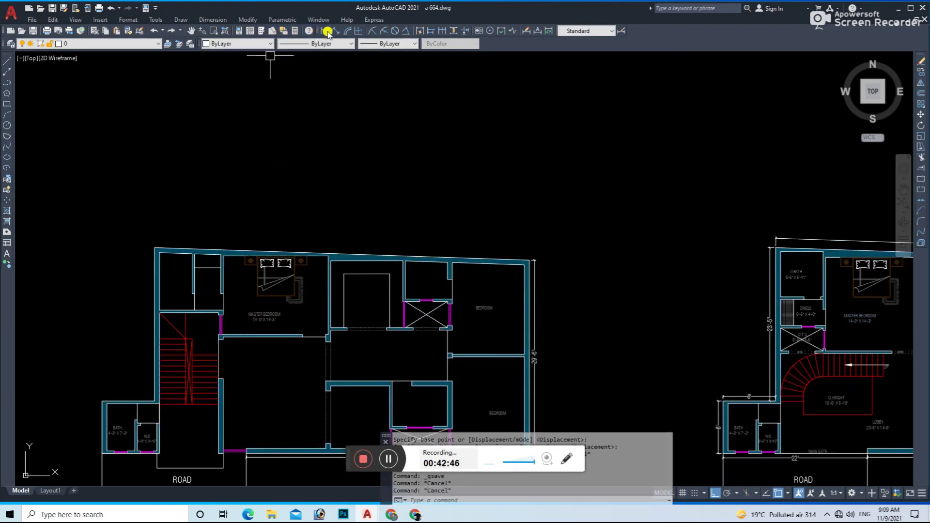
- Add aligned dimensions for the master bedroom's 16' width and 12' depth
left_click(336, 31)
scroll(220, 269, "up", 4)
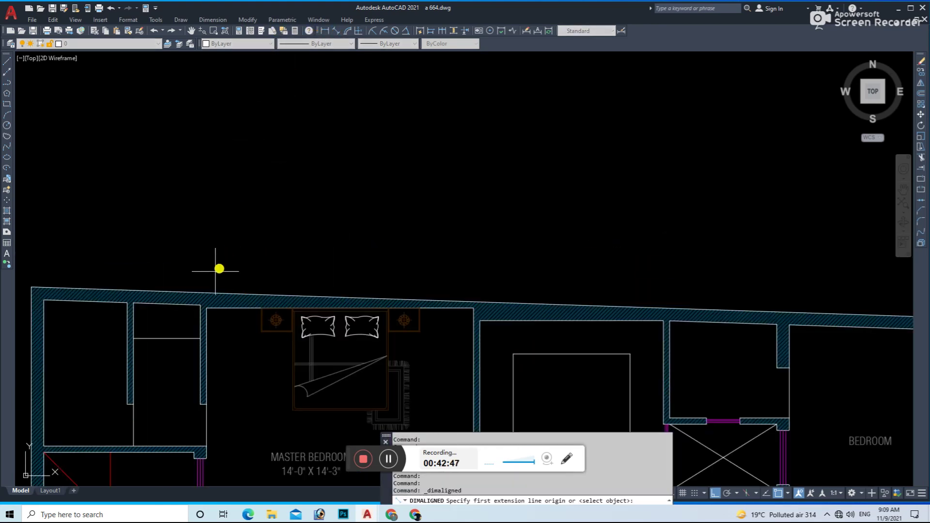
left_click(474, 305)
left_click(339, 259)
key("Return")
left_click(269, 357)
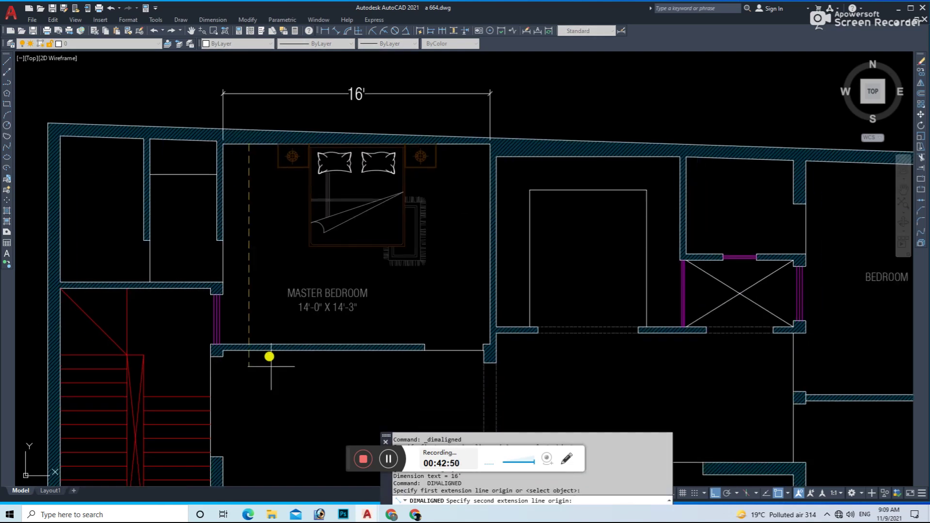
left_click(245, 341)
left_click(235, 310)
scroll(326, 313, "up", 3)
- Correct the MASTER BEDROOM size label and save the drawing
double_click(324, 317)
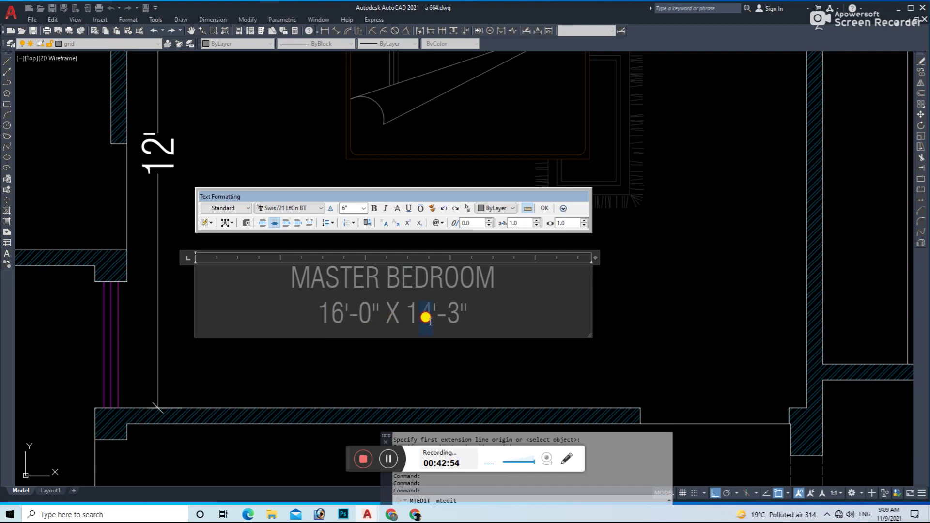
type("0")
key("Escape")
scroll(370, 363, "down", 3)
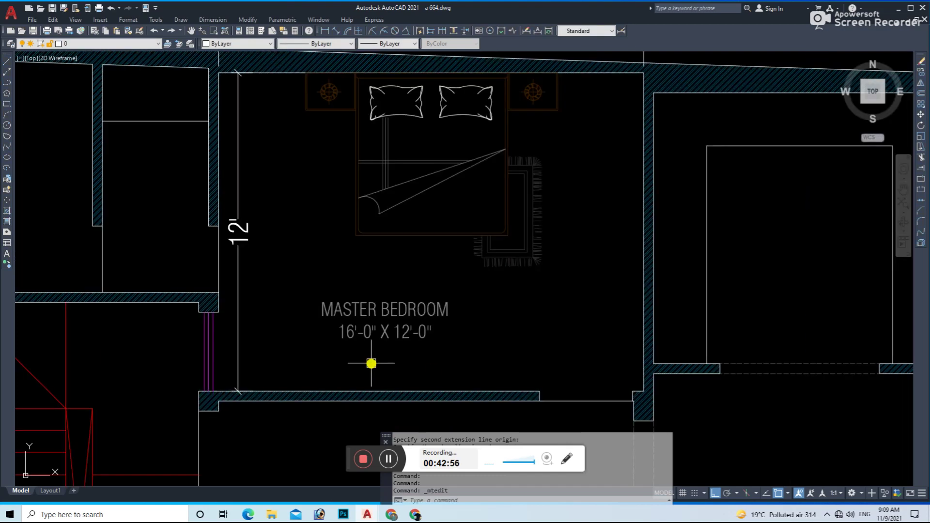
scroll(321, 257, "up", 4)
key("Escape")
scroll(305, 147, "down", 5)
scroll(382, 266, "down", 2)
key("ctrl+s")
- Copy the DRESS label into the middle closet, with Ortho turned off for free placement
scroll(595, 293, "up", 3)
scroll(538, 279, "up", 3)
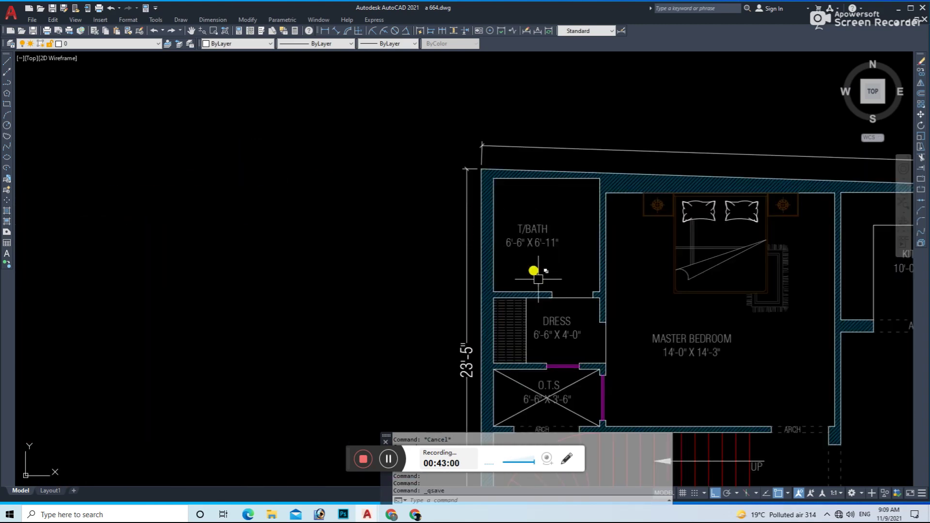
type("c")
left_click(554, 348)
scroll(608, 297, "down", 3)
scroll(284, 324, "down", 2)
scroll(314, 321, "up", 5)
key("F8")
scroll(436, 295, "up", 2)
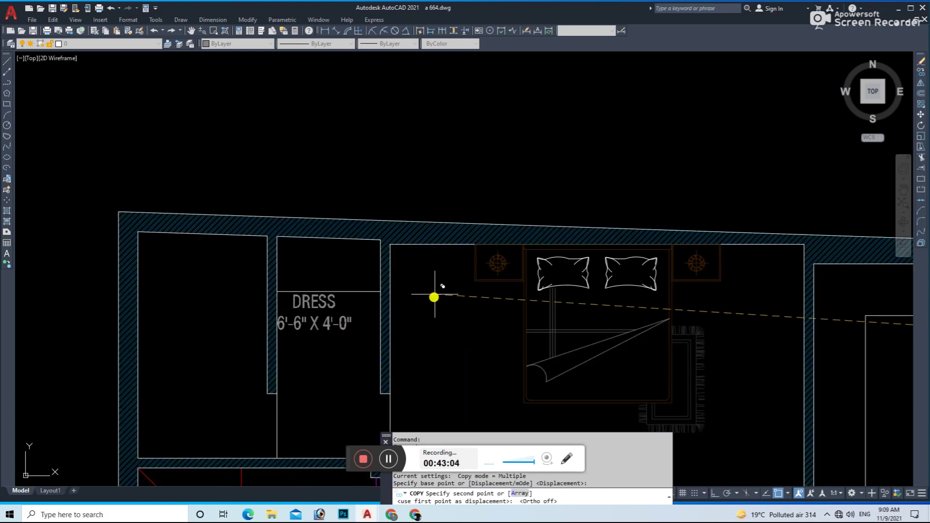
left_click(440, 321)
scroll(427, 315, "down", 2)
key("Escape")
- Hatch the top area of the DRESS closet
key("Return")
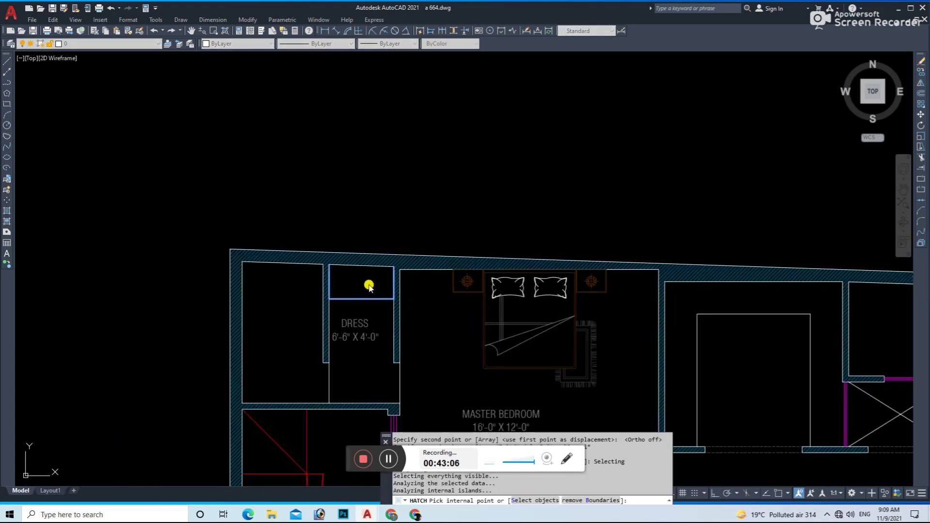
scroll(643, 310, "down", 5)
scroll(643, 310, "up", 2)
scroll(817, 319, "up", 2)
left_click(676, 343)
key("Return")
scroll(571, 336, "down", 3)
- Match the existing wall hatch style onto the closet hatch with MATCHPROP
type("ma")
key("Return")
scroll(309, 294, "up", 3)
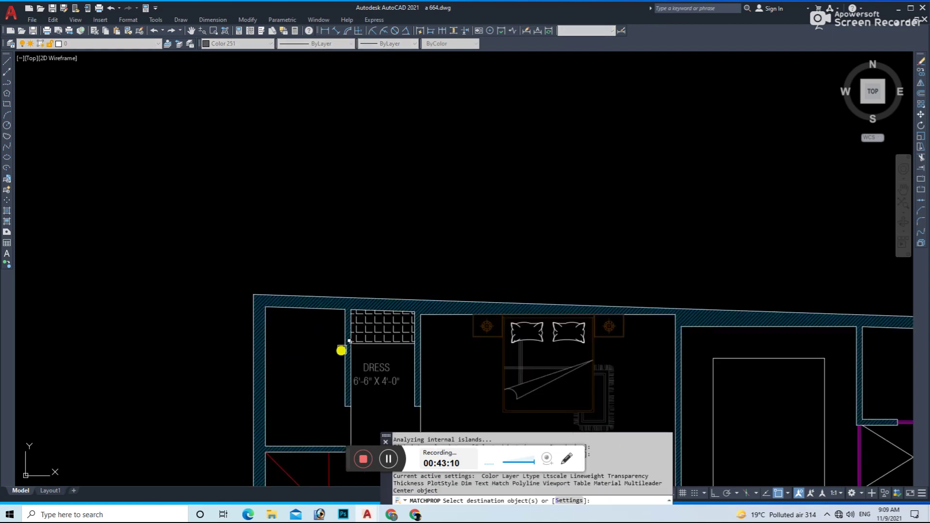
left_click(349, 337)
key("Escape")
- Set the closet hatch angle to 0 in Quick Properties
left_click(370, 326)
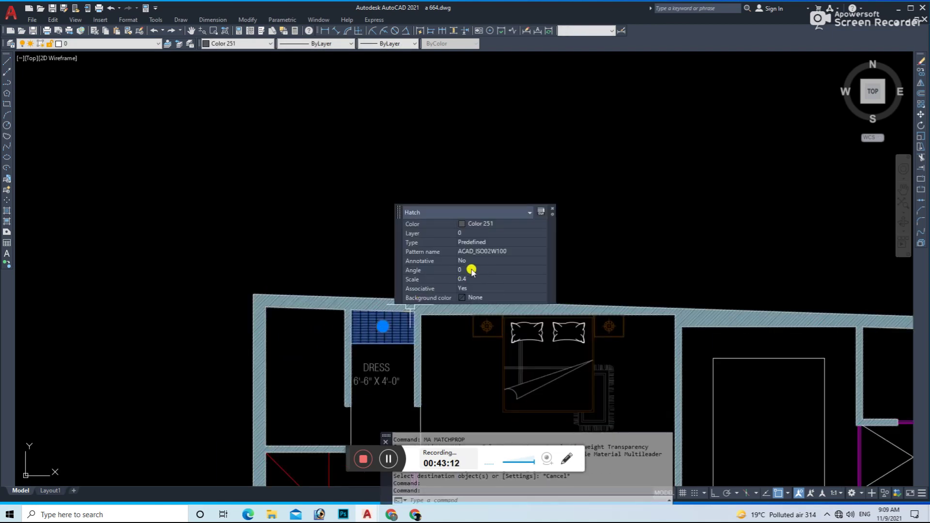
type("0")
key("Return")
key("Escape")
scroll(325, 311, "down", 2)
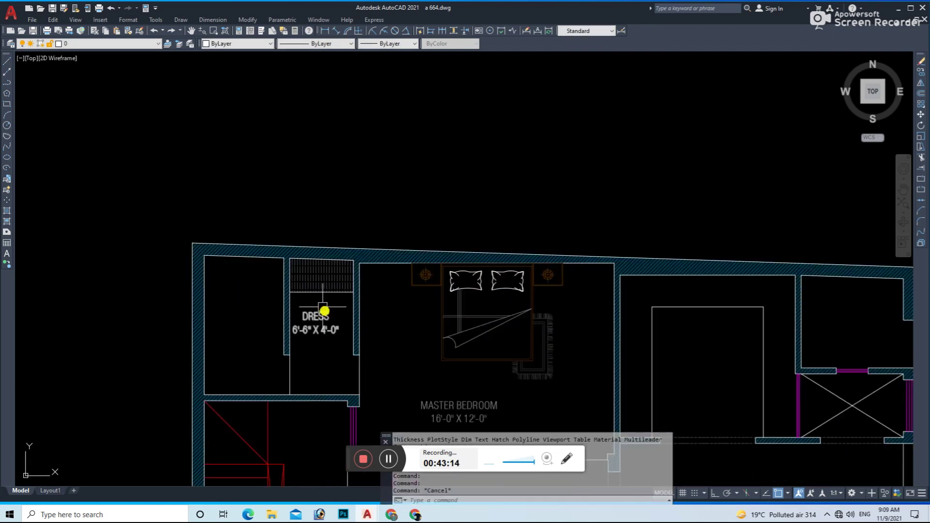
- Measure the closet's height and 4' width with temporary aligned dimensions
left_click(339, 31)
scroll(357, 262, "up", 2)
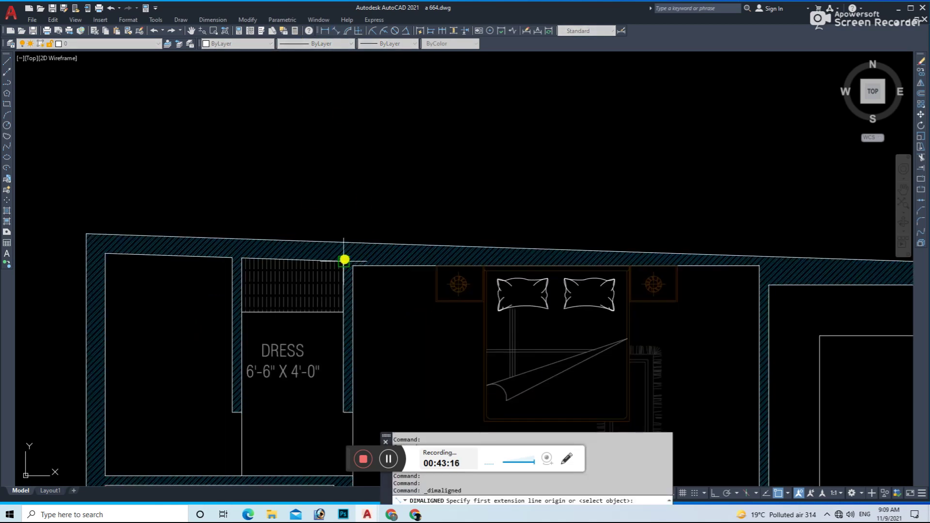
middle_click_drag(332, 466, 321, 400)
left_click(332, 411)
left_click(316, 320)
key("Return")
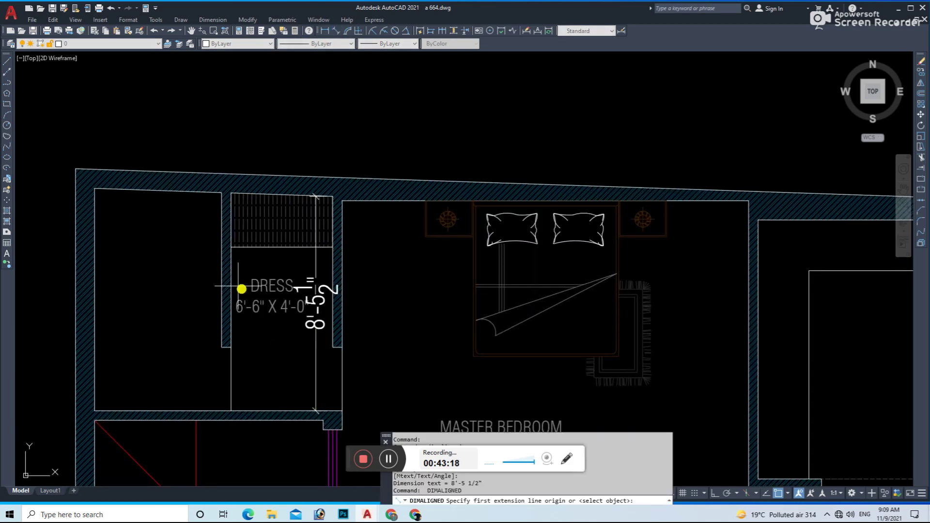
left_click(315, 173)
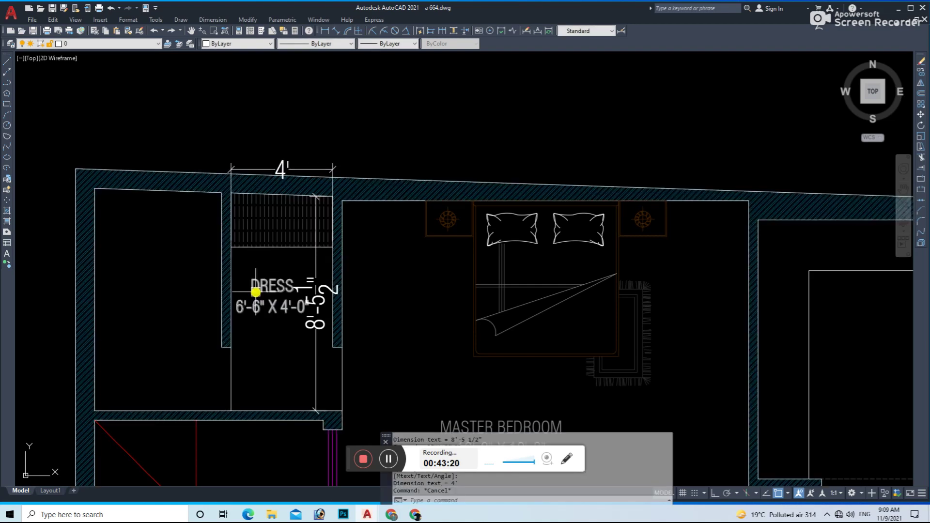
- Edit the DRESS label size to read 4'-0" X 8'-5"
double_click(246, 306)
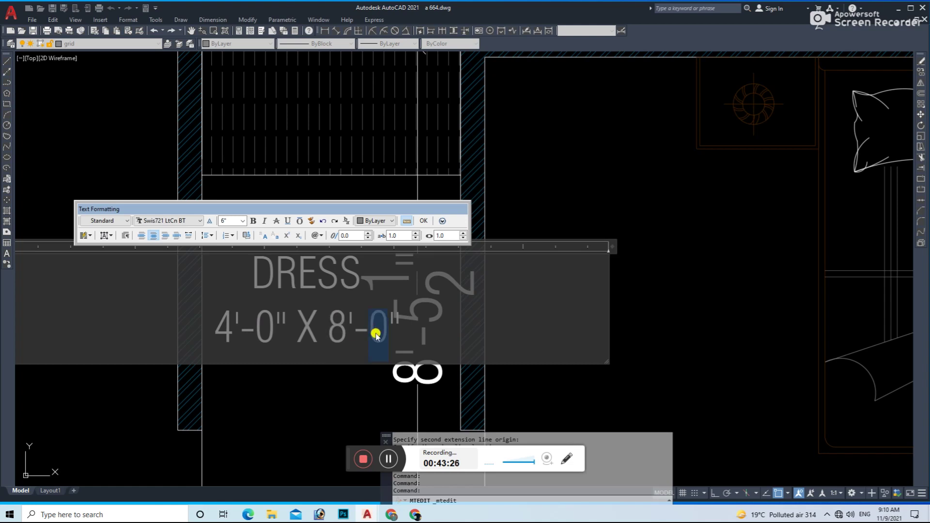
key("BackSpace")
type("5")
left_click(356, 388)
left_click(431, 380)
- Erase the temporary closet dimensions and save the drawing
key("e")
key("Return")
left_click(418, 307)
key("Escape")
scroll(427, 325, "down", 5)
key("ctrl+s")
- Copy a room label into the empty bath room as the T/BATH label
scroll(380, 213, "down", 3)
middle_click_drag(592, 296, 351, 300)
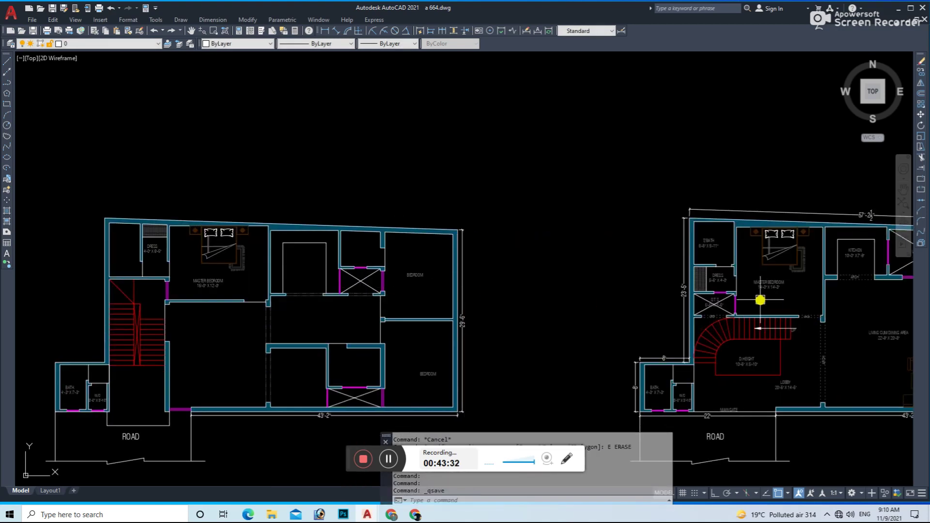
scroll(709, 233, "up", 5)
left_click(669, 264)
type("co")
key("Return")
left_click(672, 264)
scroll(707, 247, "down", 4)
middle_click_drag(743, 249, 395, 271)
scroll(159, 208, "up", 3)
key("Escape")
key("Escape")
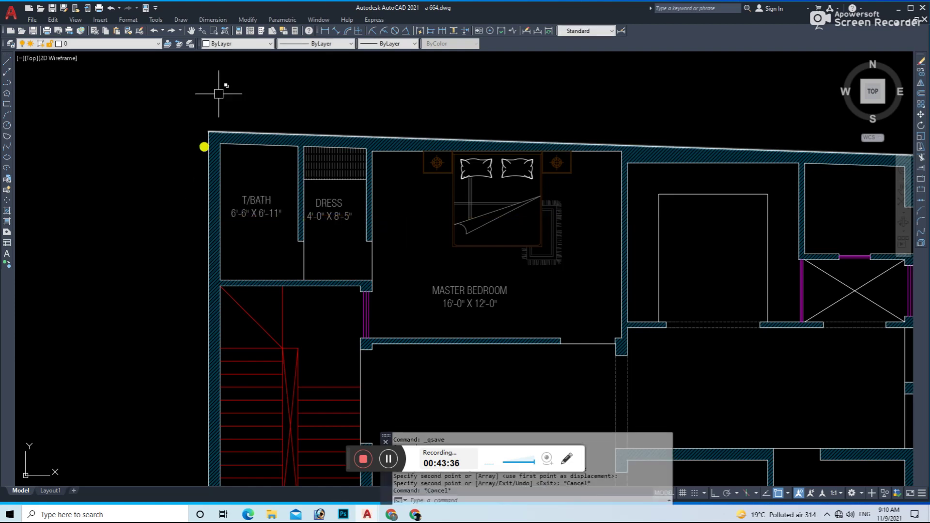
- Dimension the T/BATH's 5' width and 8'-8" height
left_click(337, 32)
left_click(298, 144)
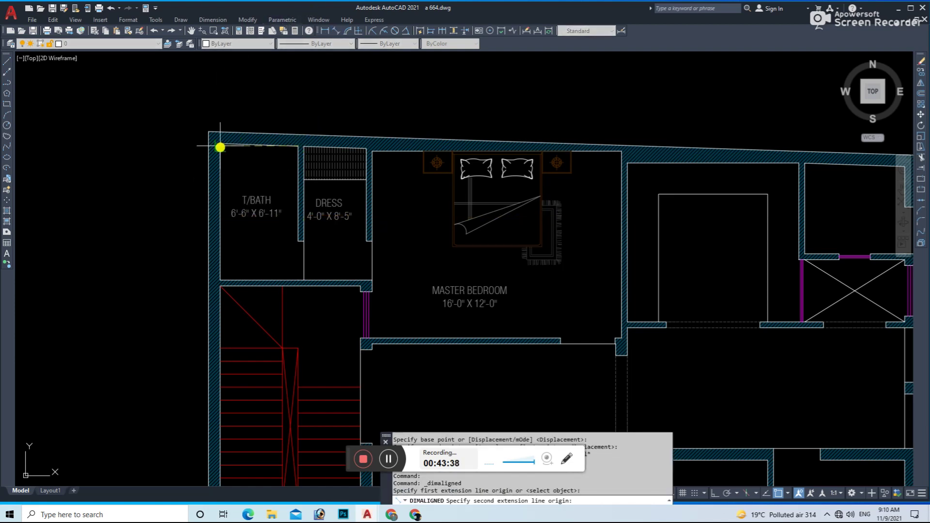
left_click(221, 144)
left_click(222, 170)
key("Return")
scroll(213, 145, "up", 2)
left_click(270, 151)
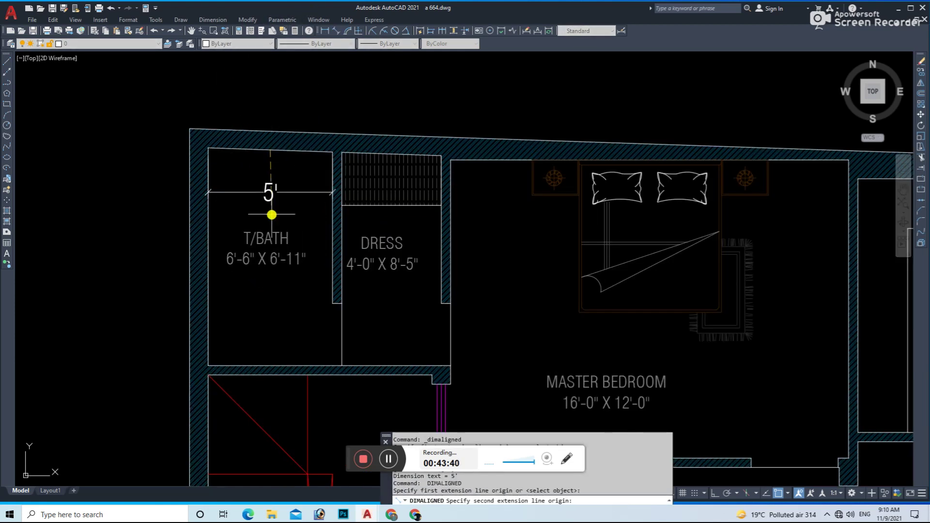
left_click(275, 363)
left_click(191, 320)
- Change the T/BATH label size to 5'-0" X 8'-8"
double_click(257, 255)
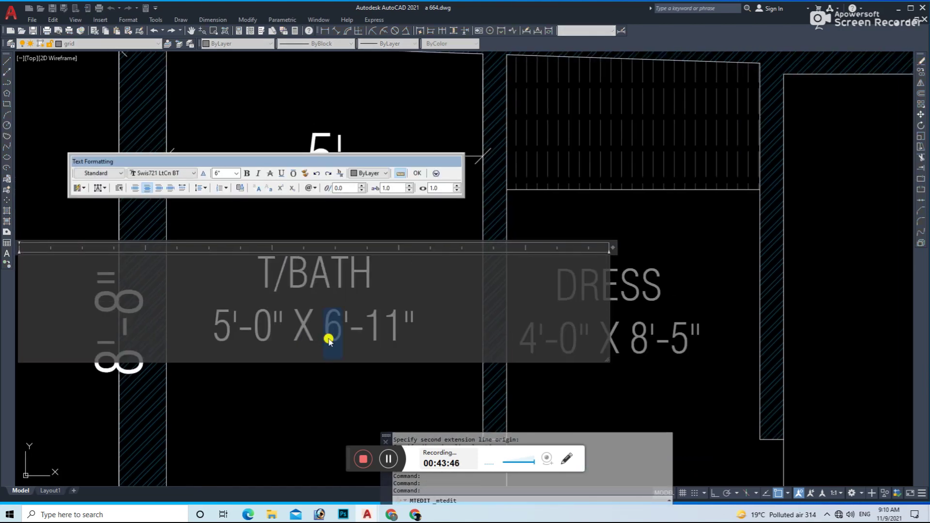
type("8")
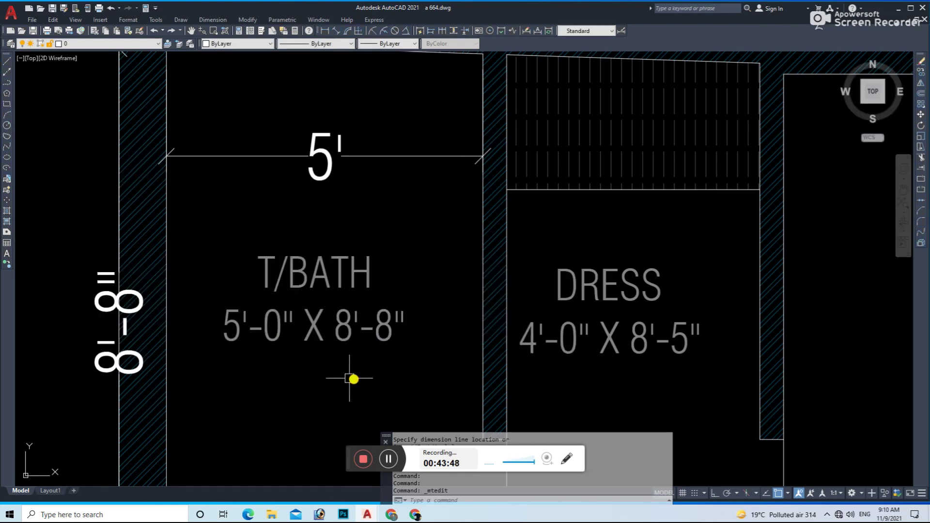
left_click(100, 304)
- Erase the temporary T/BATH dimensions
key("e")
key("Return")
left_click(270, 152)
key("e")
key("Return")
scroll(256, 172, "down", 5)
scroll(256, 171, "down", 5)
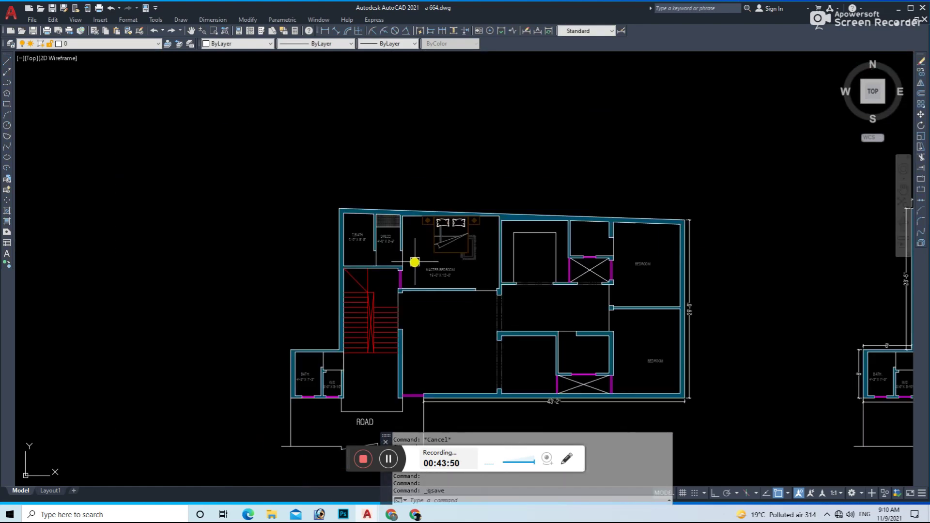
- Save the drawing and draw a leader arrow on the stair flight
scroll(415, 260, "down", 2)
key("ctrl+s")
type("le")
key("Return")
scroll(331, 277, "up", 1)
scroll(331, 277, "up", 2)
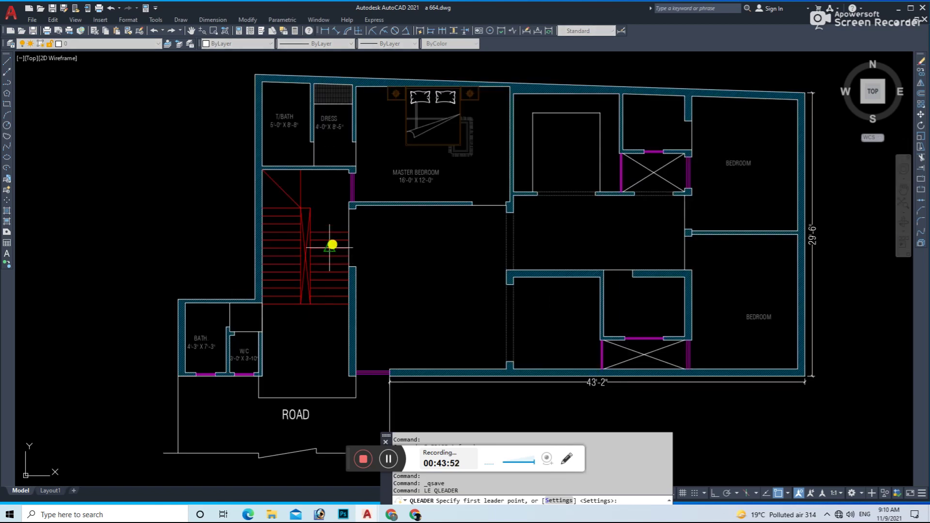
scroll(352, 353, "up", 4)
left_click(281, 313)
left_click(184, 301)
key("Escape")
key("Escape")
scroll(180, 287, "down", 5)
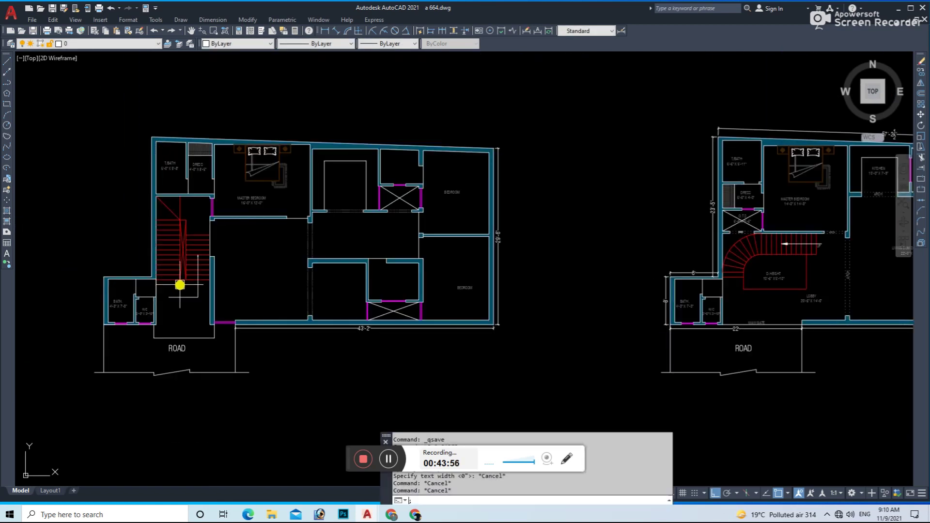
- Draw the stair's vertical walking line and a horizontal line at the stair diagonal
type("l")
key("Return")
left_click(174, 208)
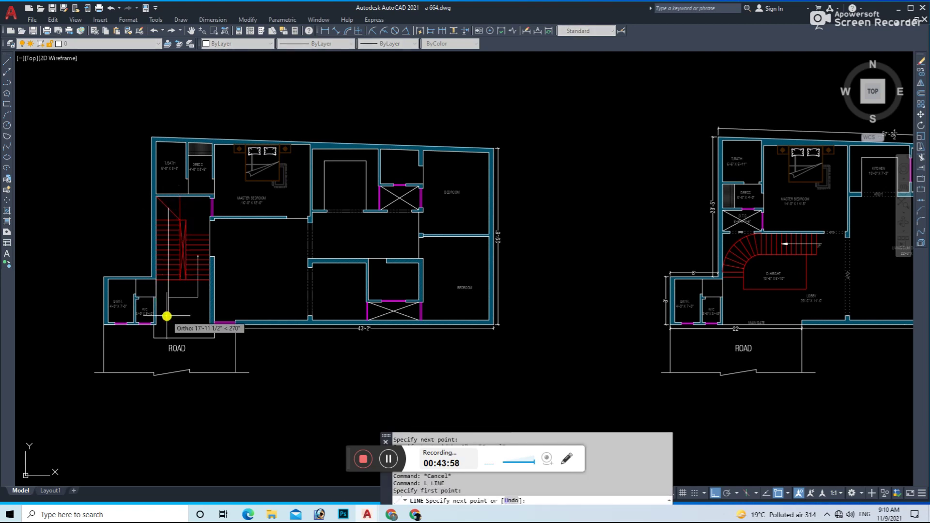
left_click(167, 314)
key("Escape")
scroll(167, 315, "up", 4)
scroll(174, 288, "down", 3)
scroll(189, 230, "up", 3)
key("Return")
left_click(178, 161)
left_click(248, 167)
key("Escape")
- Try fillet, trim and erase on the stair walking line
type("f")
key("Return")
left_click(176, 370)
key("Escape")
type("tr")
key("Return")
key("Escape")
scroll(192, 387, "up", 4)
type("e")
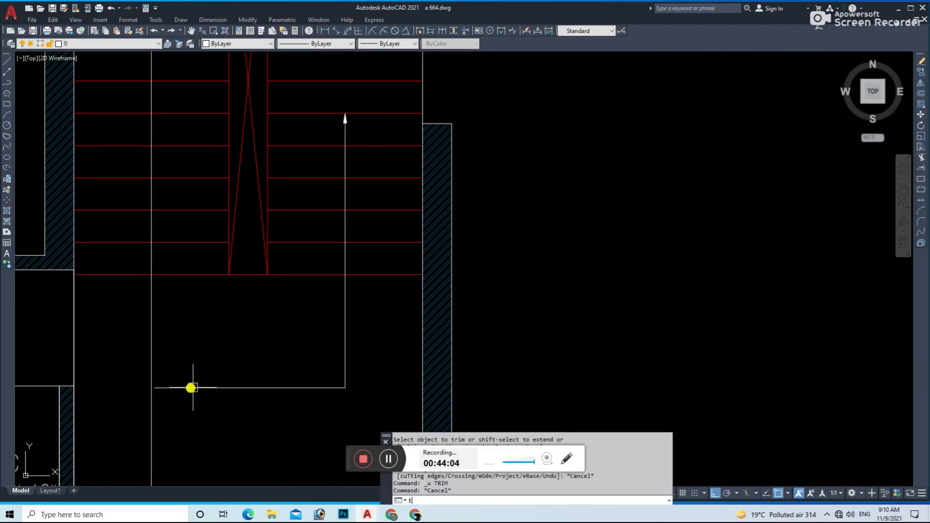
left_click(181, 386)
scroll(162, 386, "up", 3)
scroll(141, 382, "up", 2)
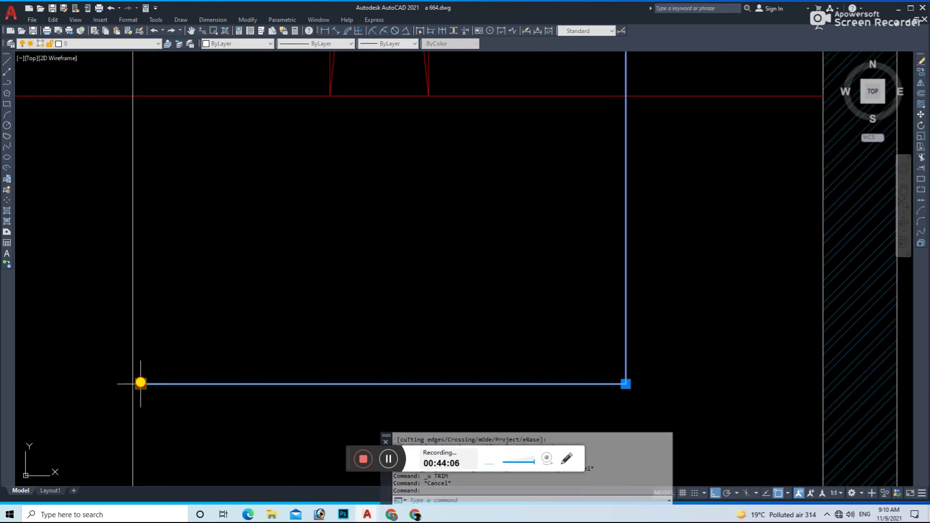
scroll(140, 383, "down", 5)
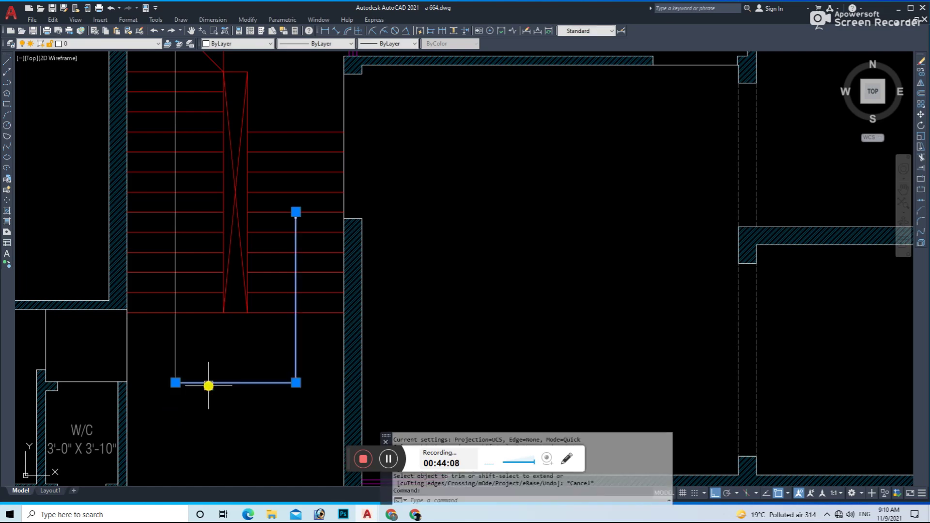
- Adjust the leader arrow's properties and stretch the end of the walking line
left_click(319, 328)
key("ctrl+s")
scroll(287, 351, "down", 3)
scroll(276, 367, "up", 1)
scroll(322, 347, "up", 2)
left_click(282, 270)
left_click(272, 292)
type("s")
key("Return")
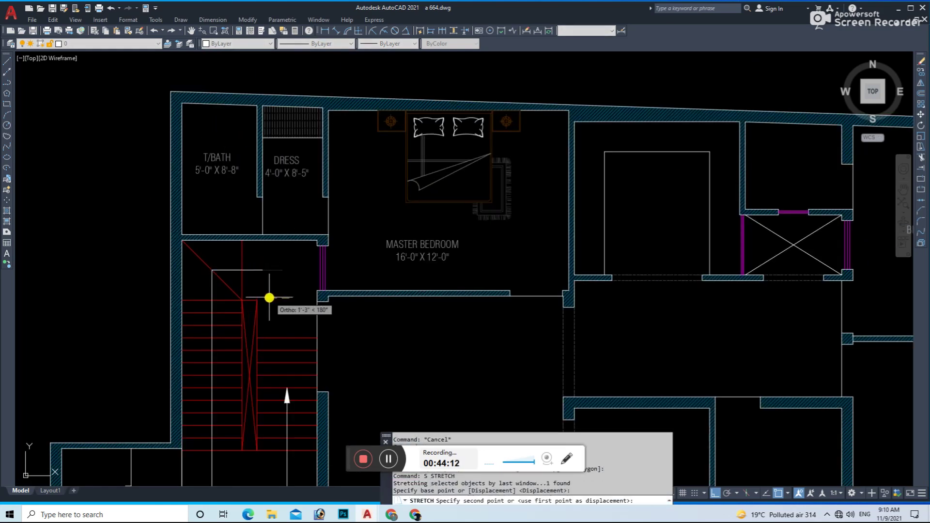
scroll(272, 300, "down", 4)
key("Escape")
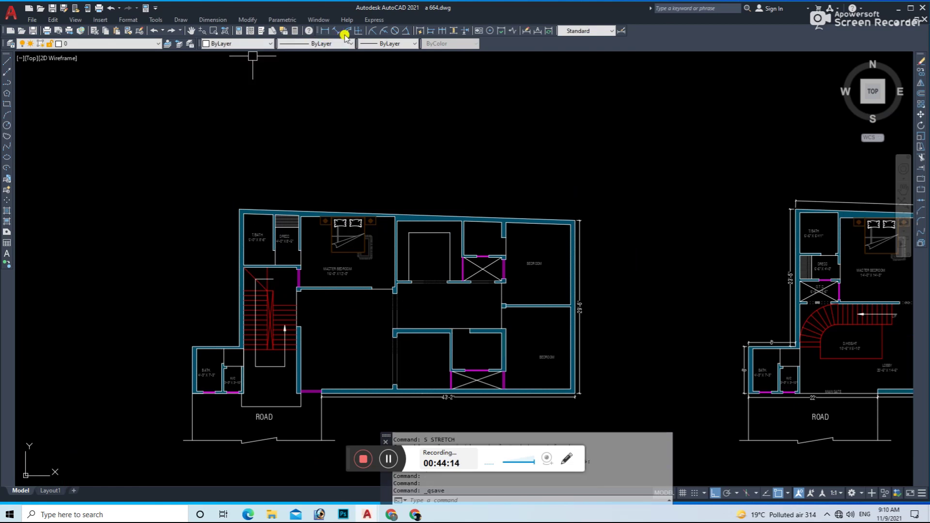
- Add 4' linear dimensions across both stair flights and save
left_click(345, 33)
scroll(235, 320, "up", 4)
key("Return")
left_click(240, 300)
key("Return")
key("Return")
left_click(320, 341)
left_click(318, 345)
scroll(379, 353, "down", 4)
key("ctrl+s")
scroll(356, 308, "up", 1)
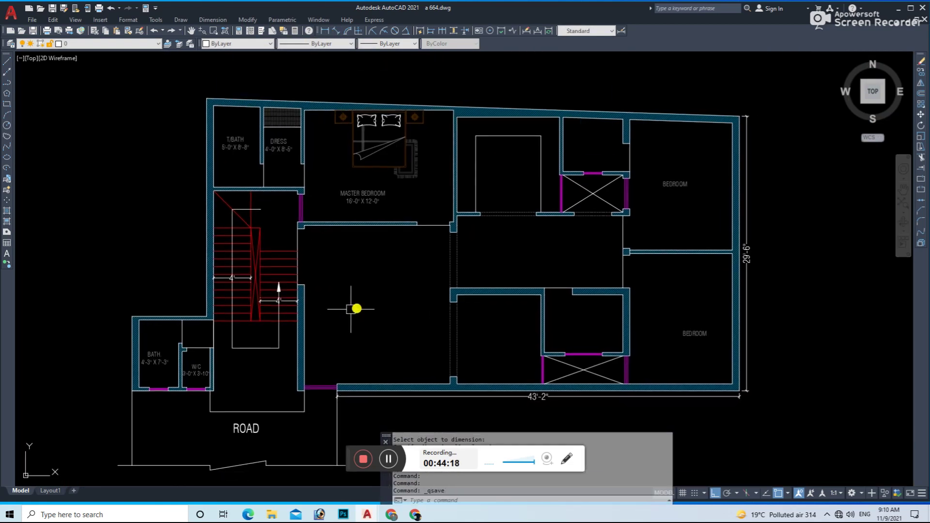
- Add a 3' aligned dimension for the gap beside the WC and save
middle_click_drag(357, 308, 356, 337)
left_click(335, 30)
scroll(167, 380, "up", 2)
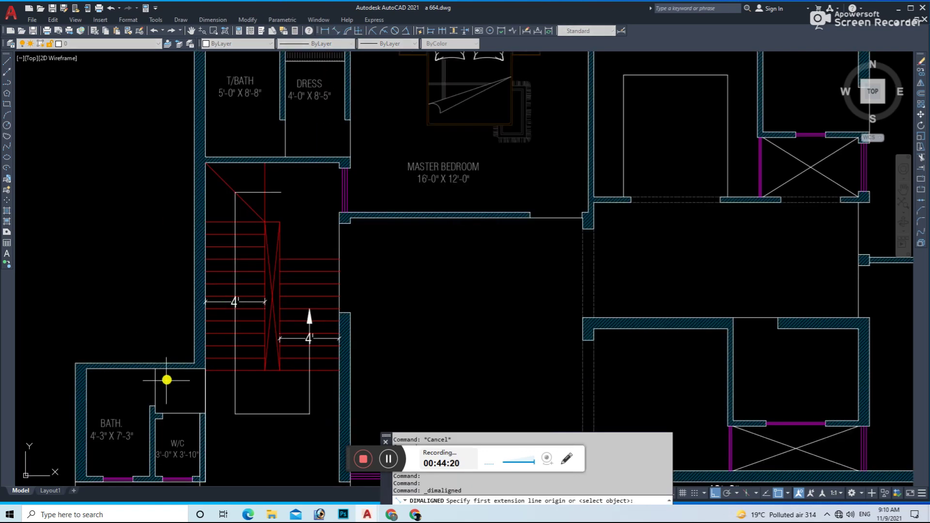
middle_click_drag(166, 380, 194, 332)
left_click(192, 324)
left_click(192, 369)
scroll(318, 303, "down", 4)
key("ctrl+s")
scroll(395, 289, "up", 1)
scroll(230, 297, "up", 1)
- Copy the MASTER BEDROOM label to below the stair
left_click(304, 232)
type("co")
key("Return")
left_click(259, 230)
scroll(312, 301, "up", 1)
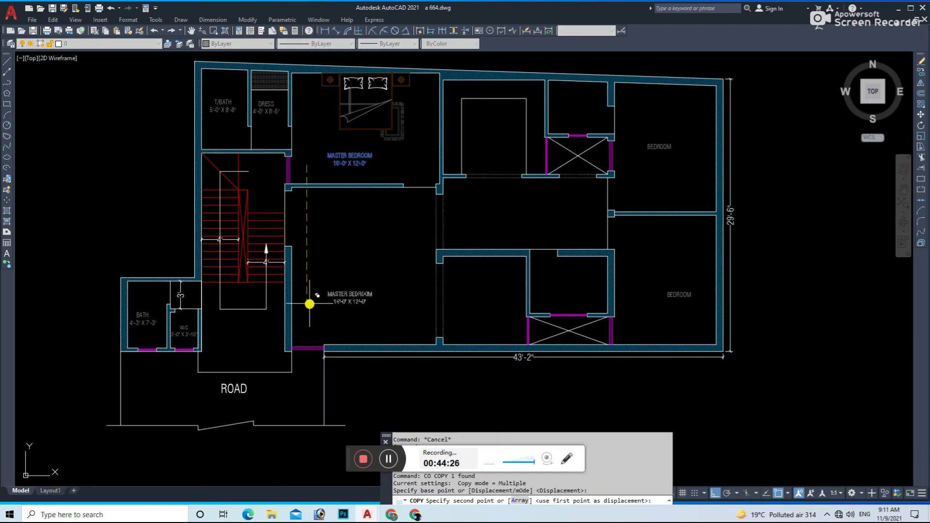
scroll(243, 353, "up", 2)
left_click(157, 345)
key("Escape")
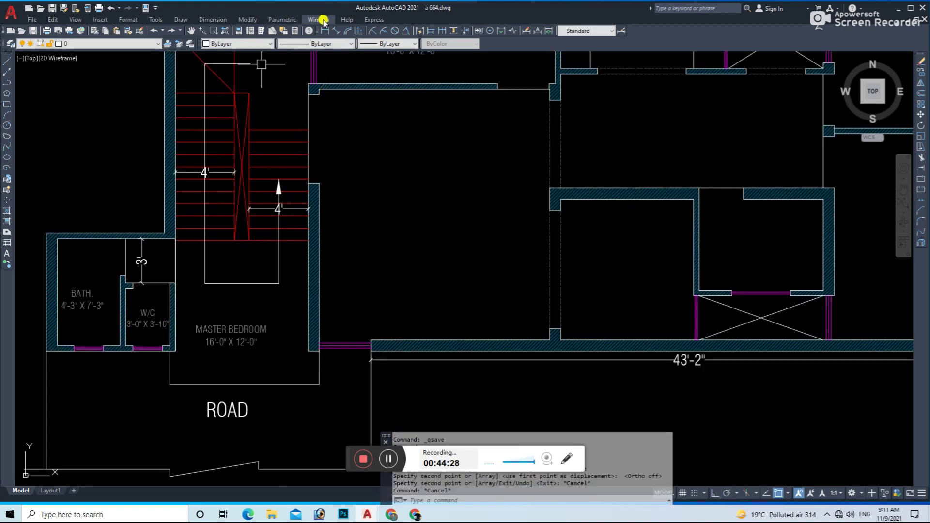
- Measure the 9' room width, relabel the copy LANDING, and save
left_click(337, 30)
left_click(218, 310)
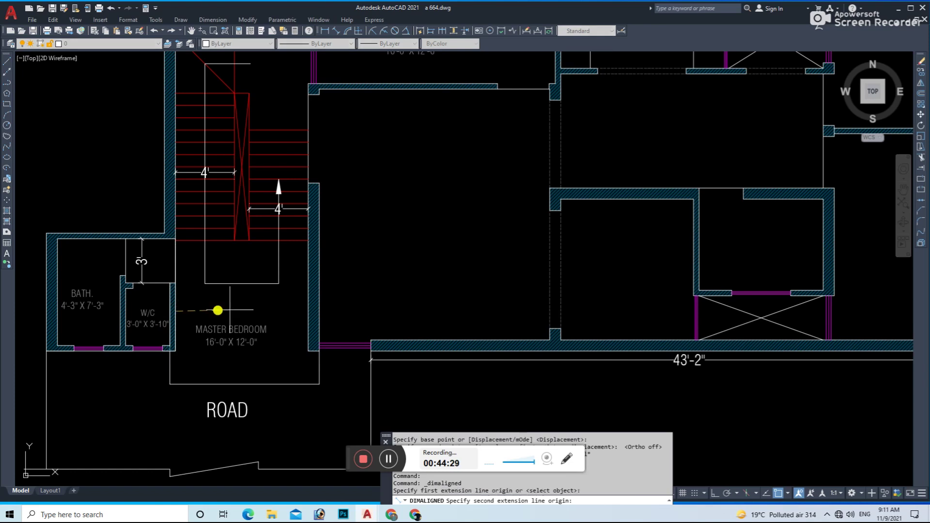
left_click(310, 311)
left_click(308, 315)
double_click(242, 337)
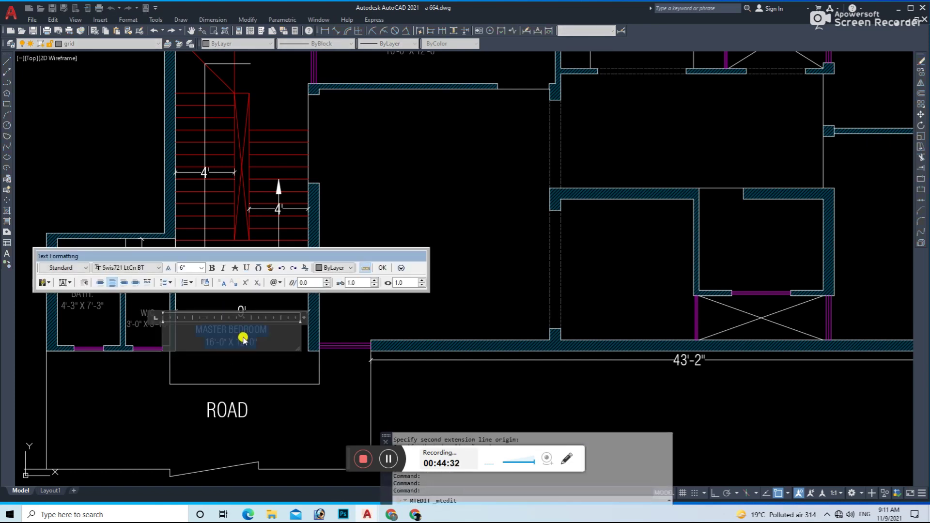
key("Delete")
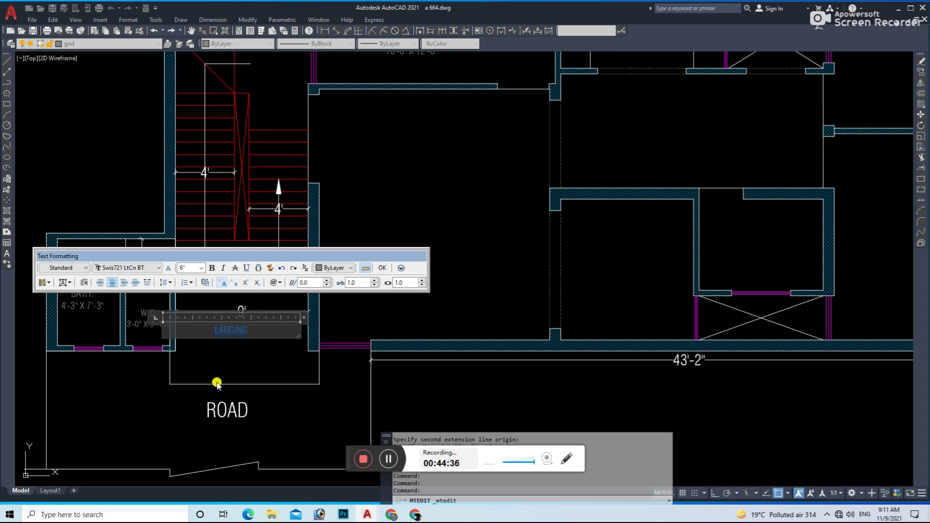
key("Escape")
key("ctrl+s")
scroll(612, 308, "down", 8)
scroll(667, 271, "up", 4)
- Copy the living room label into the left plan, removing DINING AREA and putting the size on its own line
type("co")
key("Return")
left_click(671, 290)
scroll(87, 293, "up", 5)
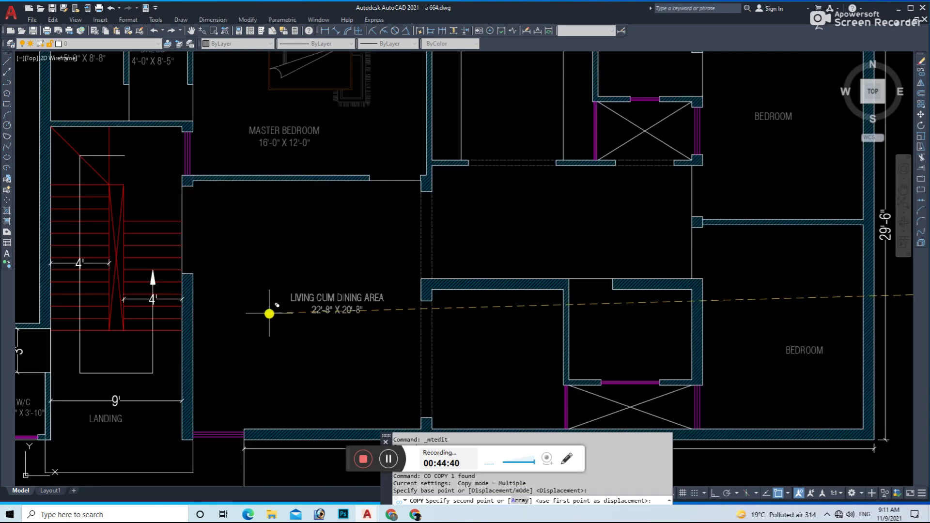
left_click(268, 311)
key("Escape")
double_click(305, 299)
left_click_drag(305, 296, 366, 298)
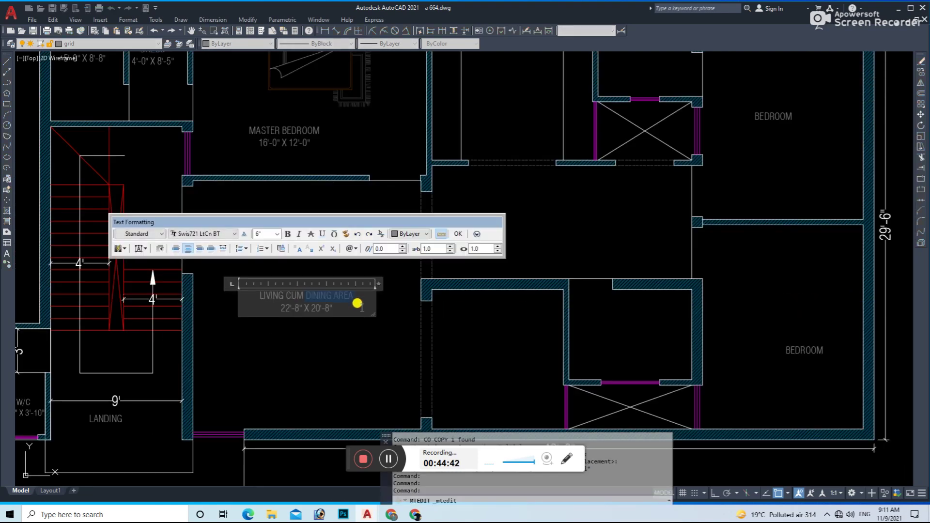
key("Delete")
left_click(311, 366)
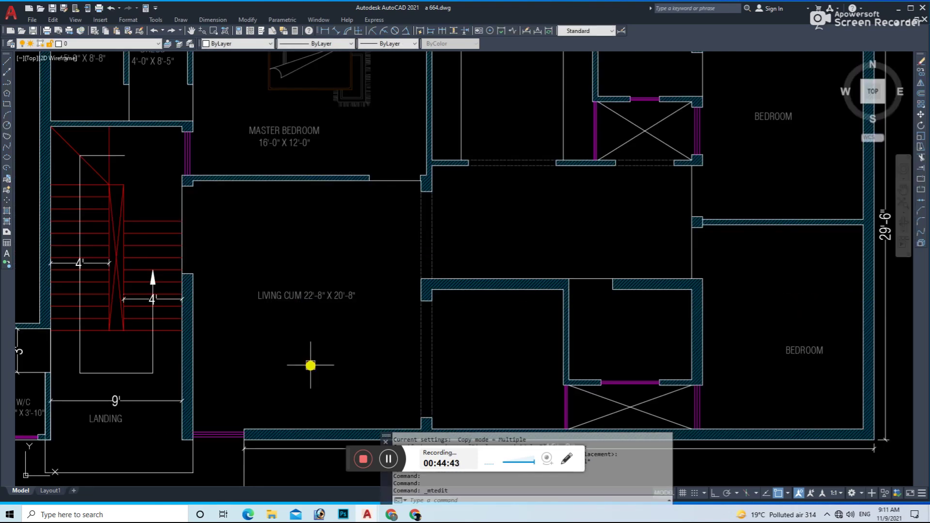
double_click(300, 297)
key("Return")
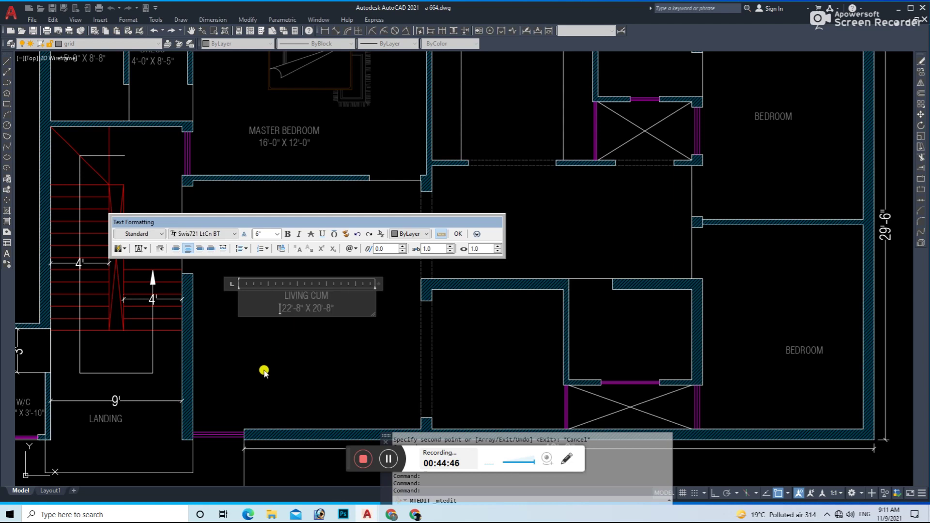
left_click(263, 372)
- Measure the living room with 17'-0½" and 15'-7½" aligned dimensions
left_click(335, 31)
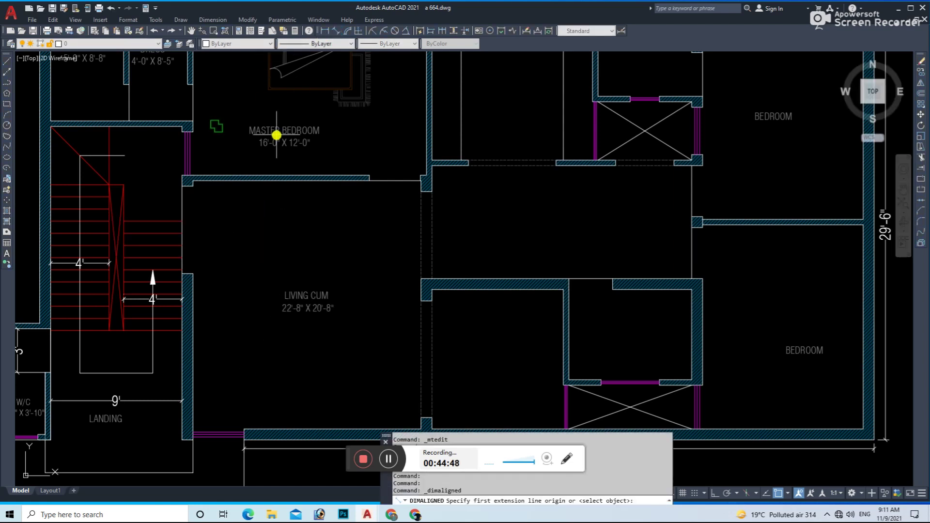
left_click(261, 183)
left_click(260, 429)
left_click(256, 416)
key("Return")
left_click(417, 410)
key("Escape")
key("Return")
left_click(416, 402)
left_click(210, 404)
left_click(191, 405)
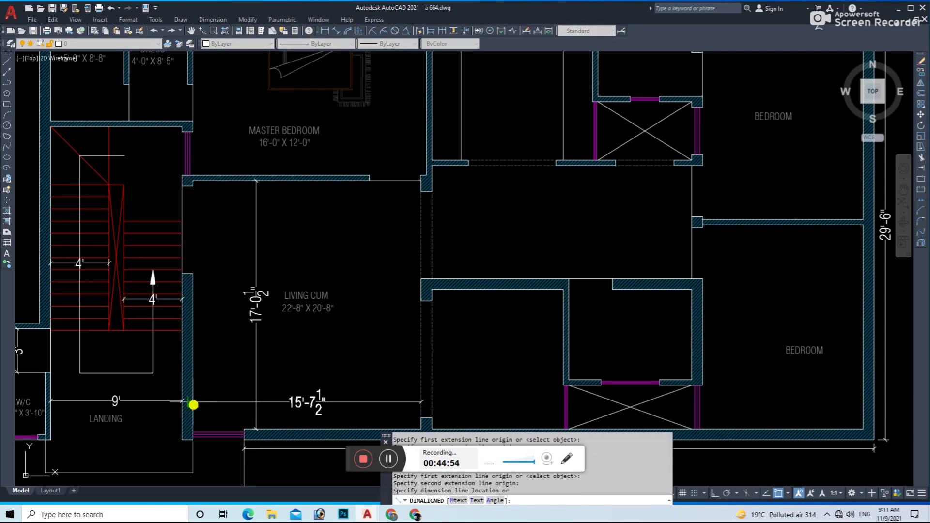
- Correct the LIVING CUM label size to 15'-7" X 17'-0"
left_click(310, 308)
double_click(310, 309)
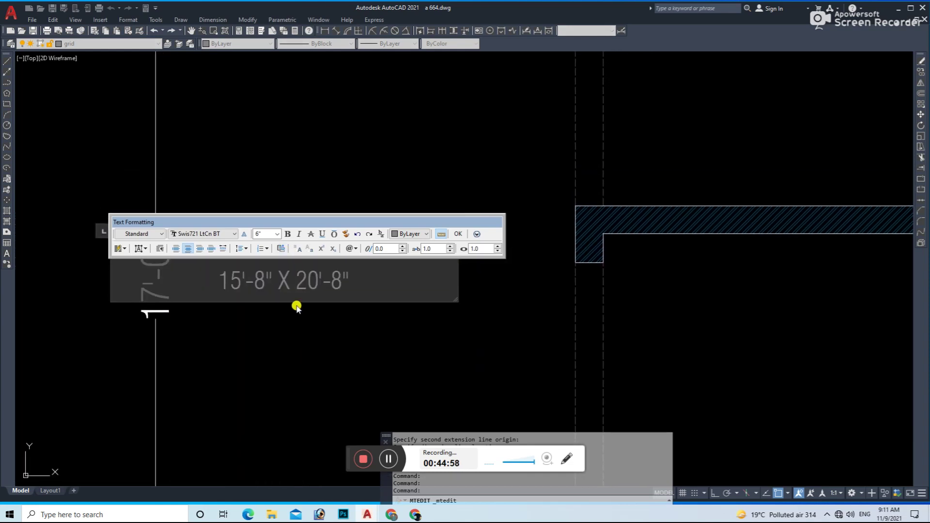
scroll(296, 330, "up", 2)
type("7\" X ")
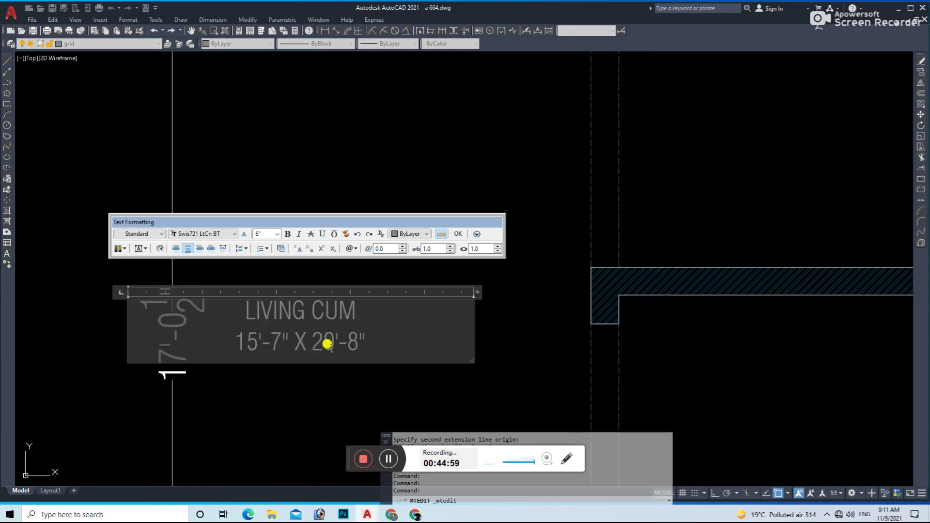
type("17")
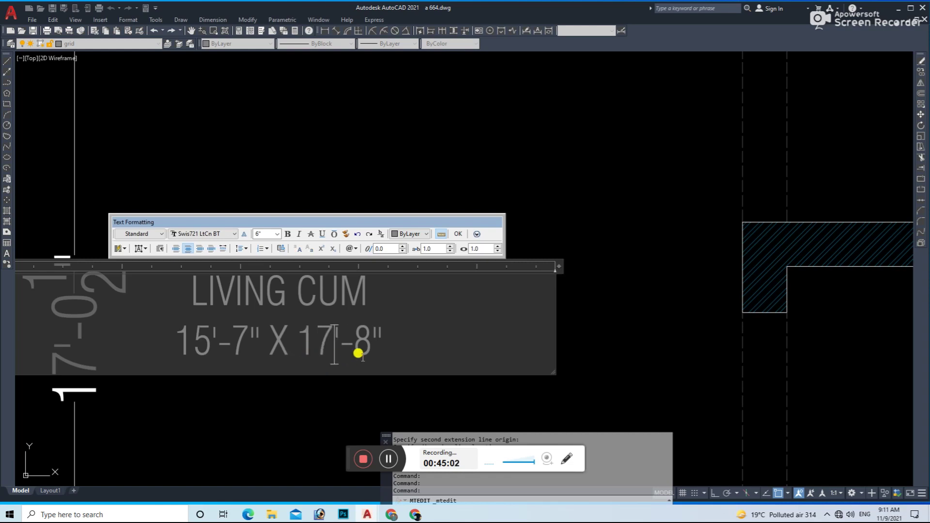
key("Escape")
scroll(312, 251, "down", 2)
- Erase the two temporary measuring dimensions
left_click(266, 365)
left_click(213, 441)
key("e")
key("Return")
scroll(299, 325, "down", 3)
scroll(339, 320, "right", 1)
scroll(460, 340, "right", 2)
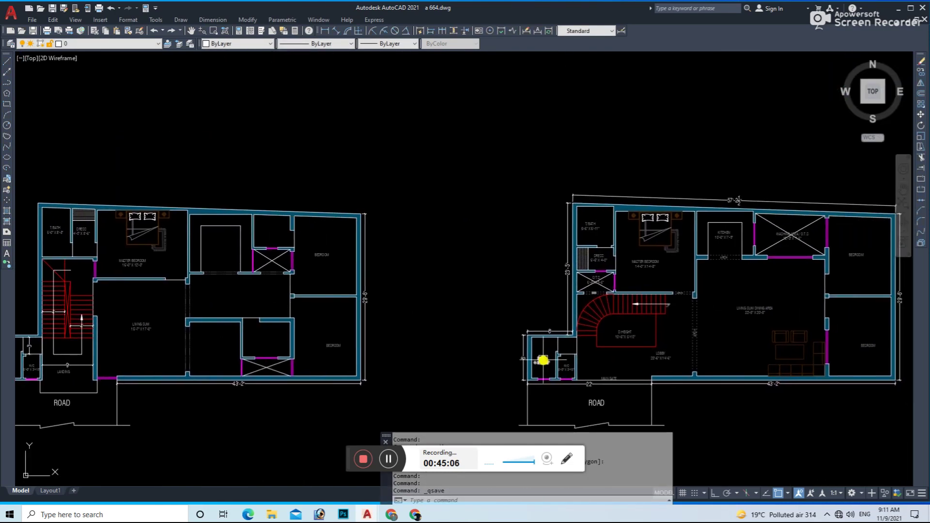
- Save, then copy the reference plan's sofa set into the left plan
key("ctrl+s")
key("co")
key("Return")
left_click(776, 360)
scroll(678, 349, "down", 3)
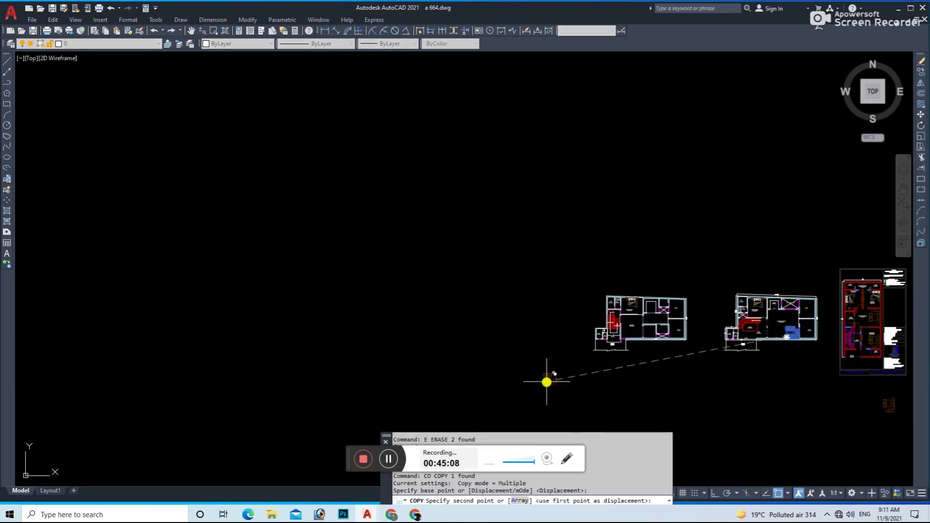
left_click(477, 383)
key("Escape")
left_click(464, 410)
- Mirror the copied sofa set about a vertical line
type("mi")
key("Return")
key("Escape")
left_click(461, 406)
type("m")
key("Return")
left_click(453, 374)
key("F8")
left_click(452, 413)
key("Return")
- Move the mirrored sofa set into the living room and save the drawing
left_click(458, 343)
left_click(406, 407)
type("m")
key("Return")
scroll(419, 368, "up", 5)
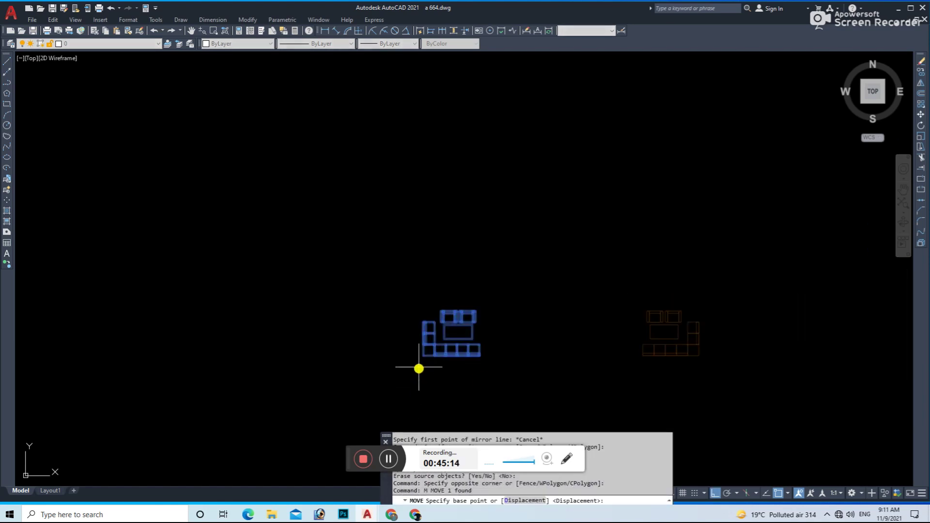
left_click(423, 356)
scroll(492, 312, "down", 5)
scroll(453, 315, "up", 3)
scroll(404, 342, "up", 3)
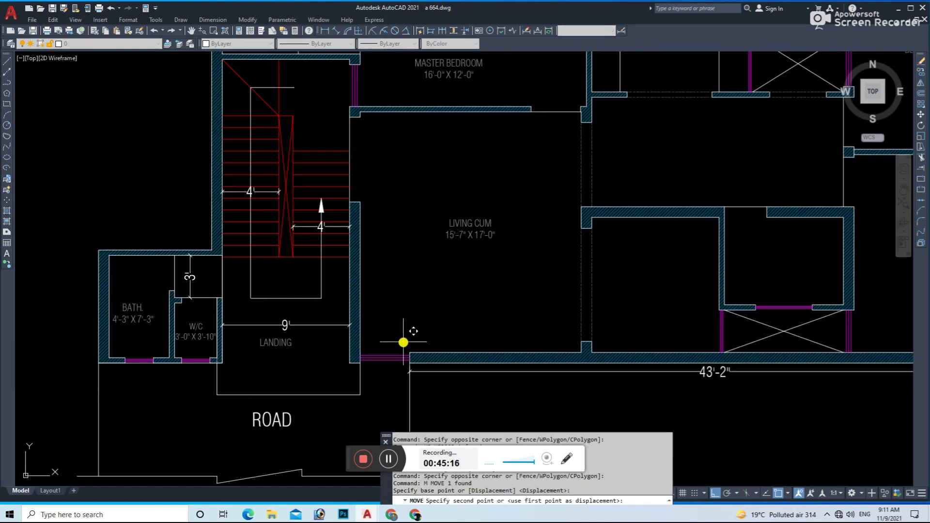
key("Escape")
scroll(364, 347, "down", 5)
scroll(395, 347, "up", 2)
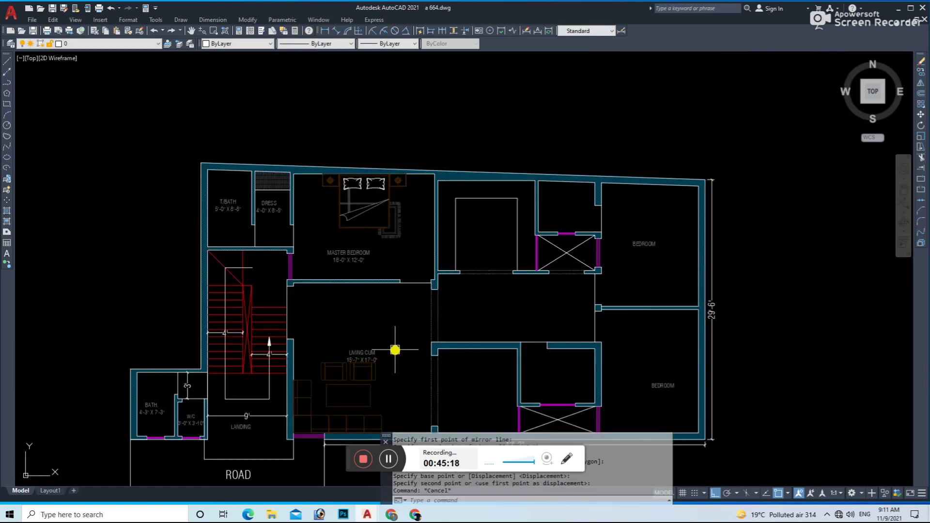
scroll(403, 349, "up", 3)
key("Escape")
key("ctrl+s")
scroll(384, 306, "down", 5)
- Copy the reference plan's ARCH label to two living-room openings with Ortho off
middle_click_drag(395, 322, 440, 317)
scroll(644, 308, "up", 5)
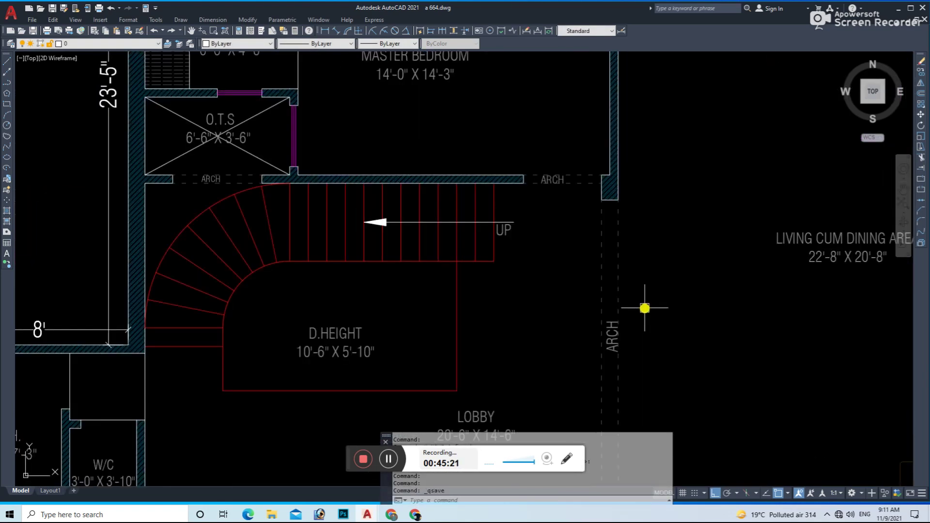
type("co")
key("Return")
left_click(595, 383)
scroll(613, 349, "down", 5)
scroll(305, 336, "up", 1)
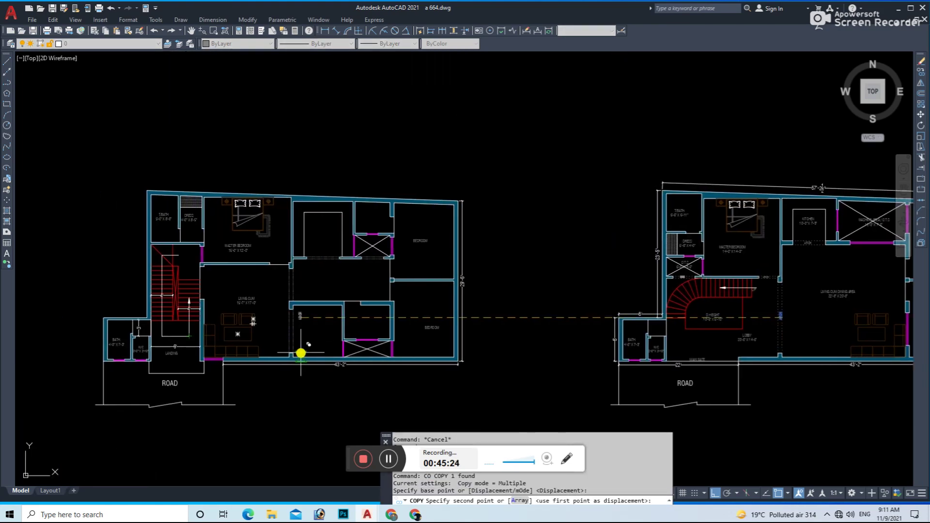
scroll(301, 354, "up", 3)
scroll(290, 305, "up", 3)
key("F8")
scroll(249, 260, "up", 2)
left_click(272, 303)
scroll(272, 303, "down", 4)
scroll(297, 223, "up", 3)
left_click(257, 269)
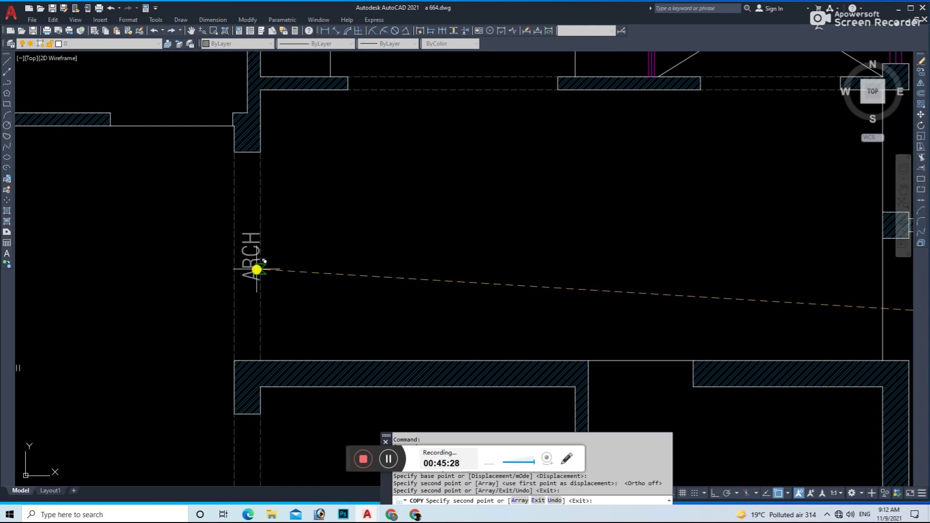
key("Return")
- Move one ARCH label into its final position and save the drawing
scroll(332, 285, "up", 4)
key("m")
key("Return")
left_click(332, 276)
left_click(334, 231)
scroll(334, 231, "down", 5)
scroll(282, 220, "up", 5)
left_click(270, 305)
key("Escape")
key("ctrl+s")
- Bring the left plan into view and select its LIVING CUM label
scroll(436, 338, "down", 3)
scroll(399, 326, "down", 2)
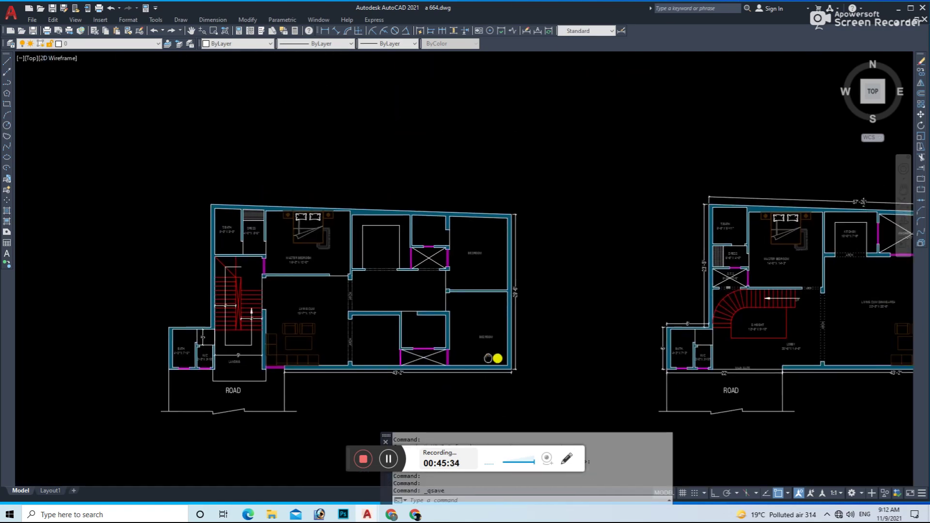
middle_click_drag(488, 359, 387, 348)
scroll(258, 300, "up", 2)
scroll(169, 315, "up", 2)
left_click(168, 315)
- Copy the LIVING CUM label into the room below and reword it as DINING AREA
type("co")
key("Return")
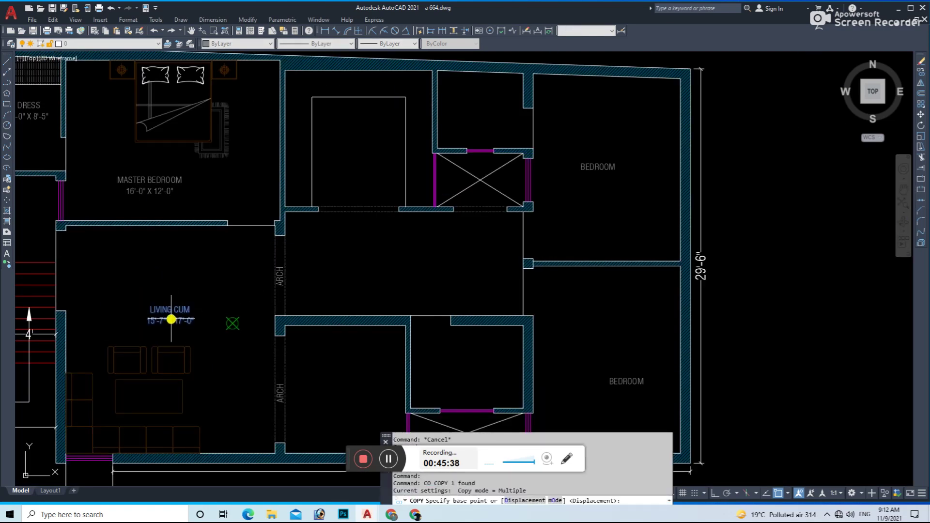
left_click(172, 321)
left_click(353, 406)
key("Escape")
double_click(361, 407)
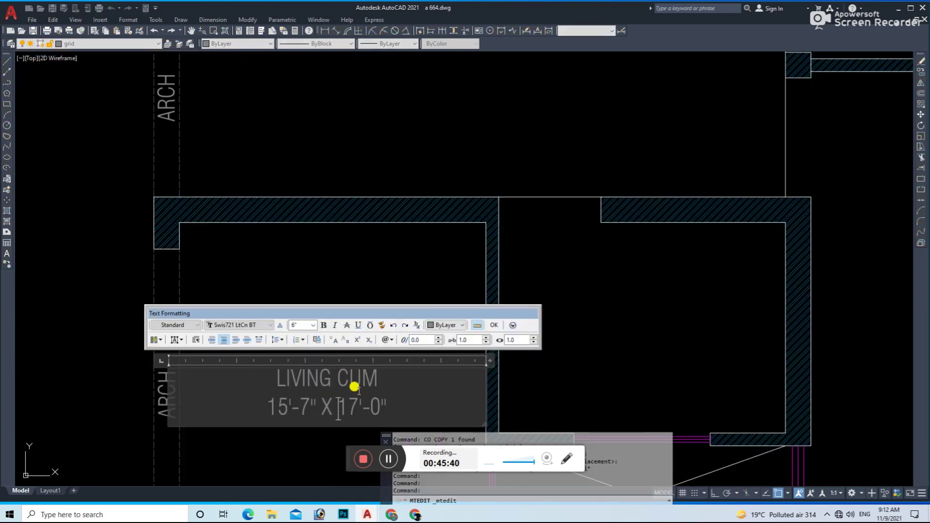
left_click(383, 380)
type("DIN")
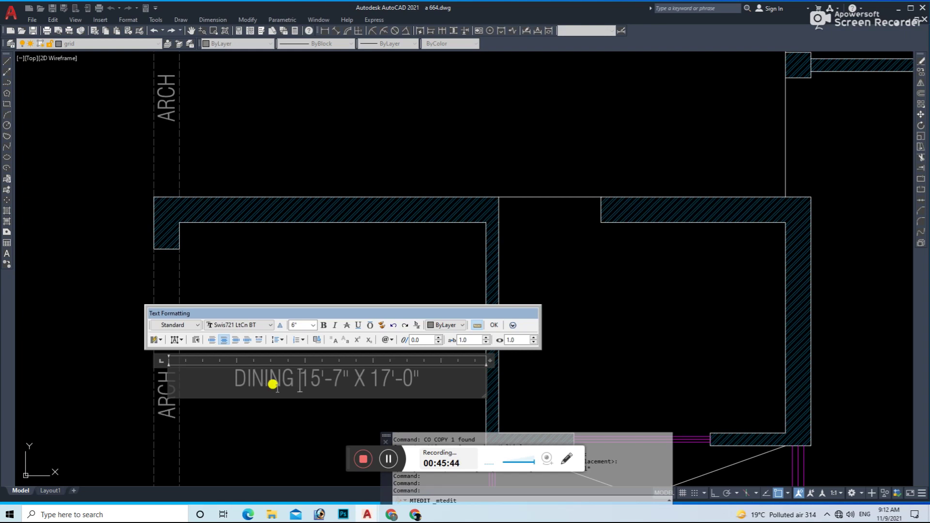
type("REA")
key("Return")
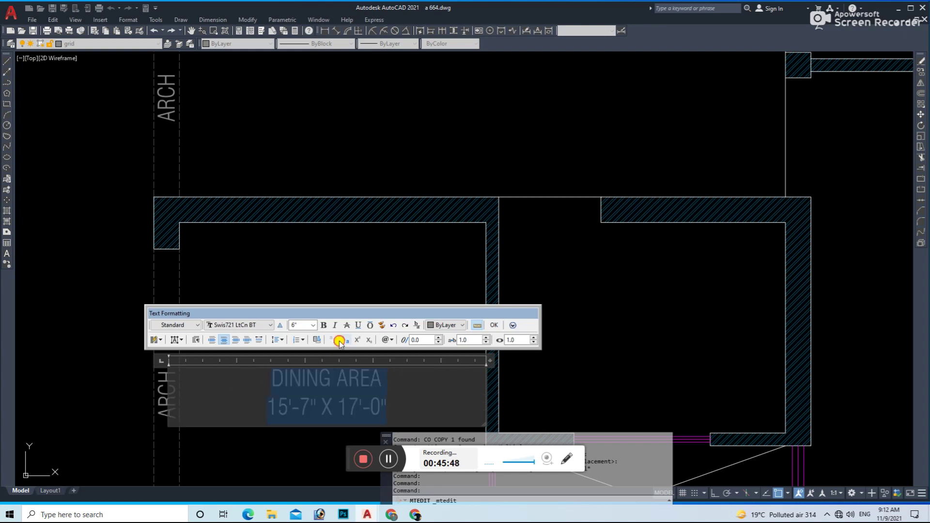
left_click(253, 447)
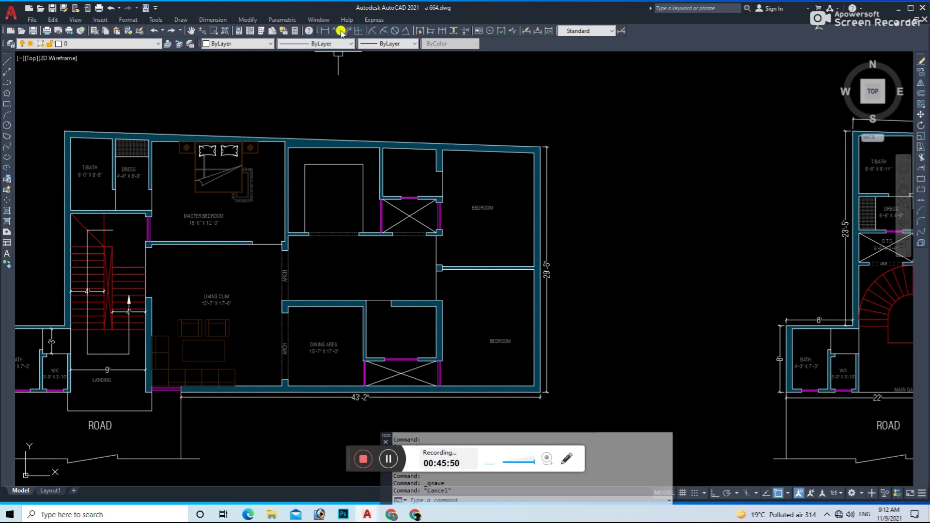
- Add an aligned 9'-7" width dimension along the dining area's wall
left_click(345, 31)
scroll(359, 302, "up", 2)
scroll(365, 311, "up", 2)
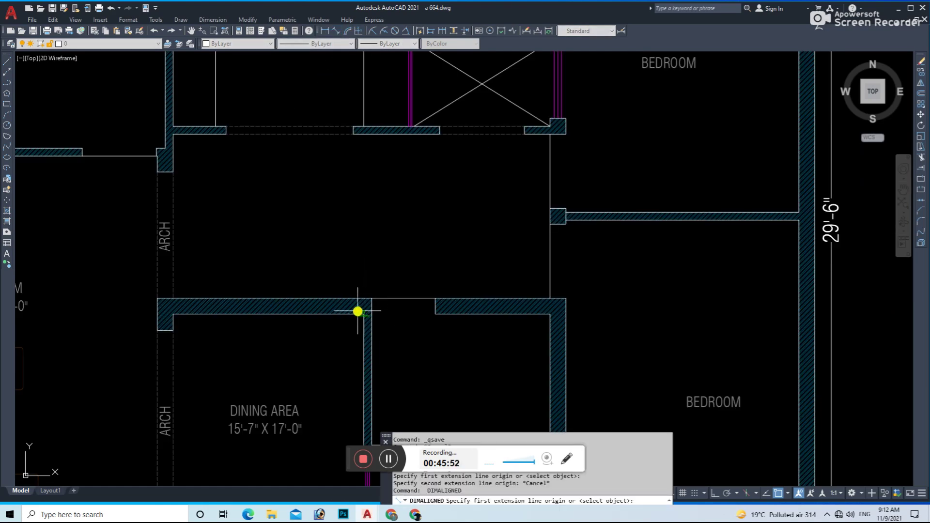
key("Escape")
key("Return")
middle_click_drag(364, 315, 355, 149)
left_click(357, 350)
left_click(347, 351)
key("Return")
scroll(232, 154, "up", 5)
key("Return")
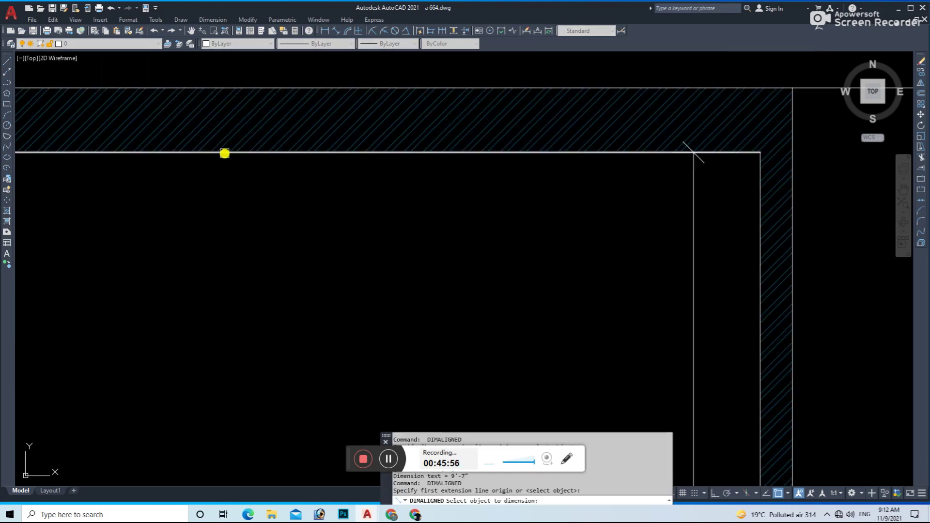
key("Escape")
scroll(224, 154, "down", 2)
scroll(261, 271, "down", 3)
scroll(270, 293, "up", 3)
- Change the dining area's size text to 9'-0" X 9'-7"
double_click(238, 294)
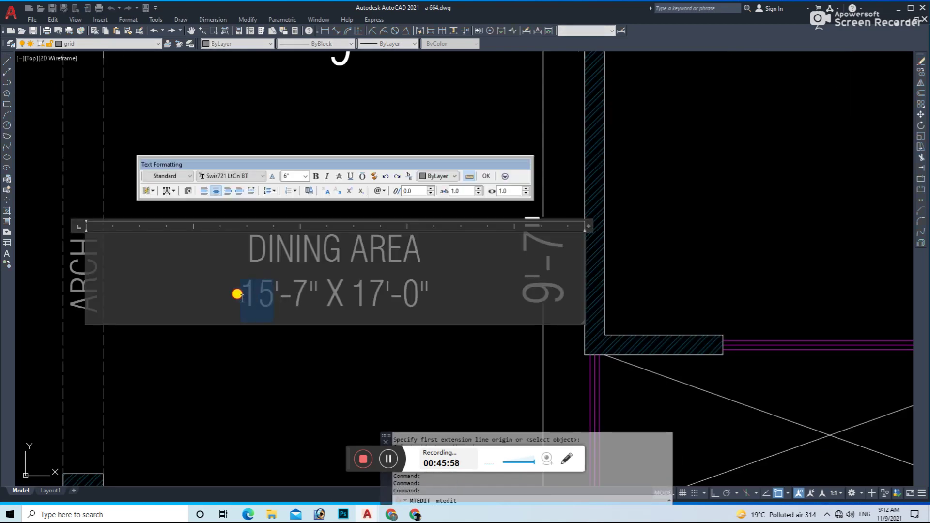
type("8")
key("BackSpace")
type("9")
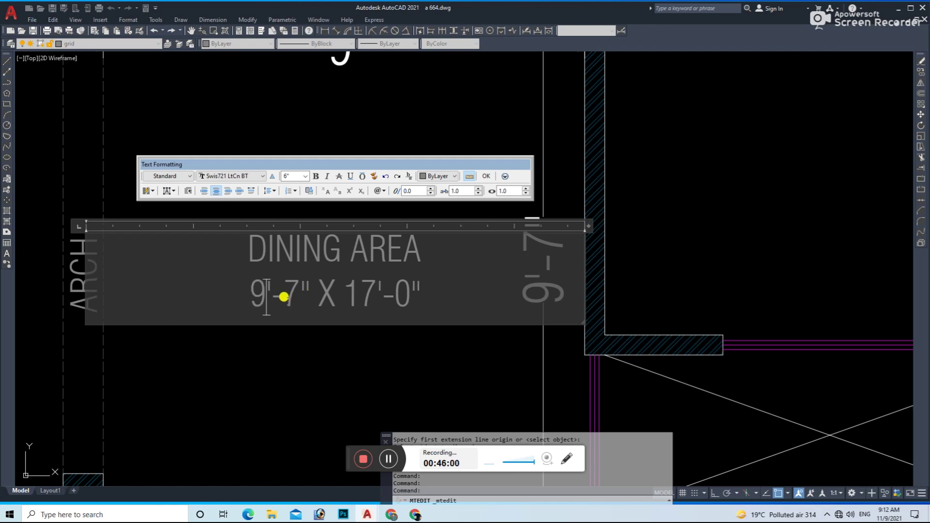
scroll(284, 297, "up", 2)
left_click(294, 292)
type("0")
scroll(316, 306, "down", 4)
scroll(312, 334, "up", 1)
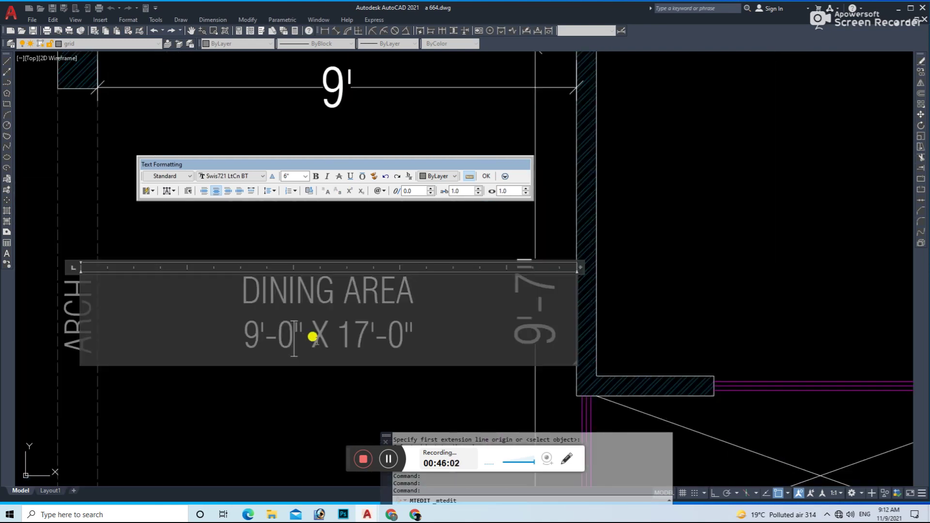
scroll(393, 327, "up", 3)
type("9")
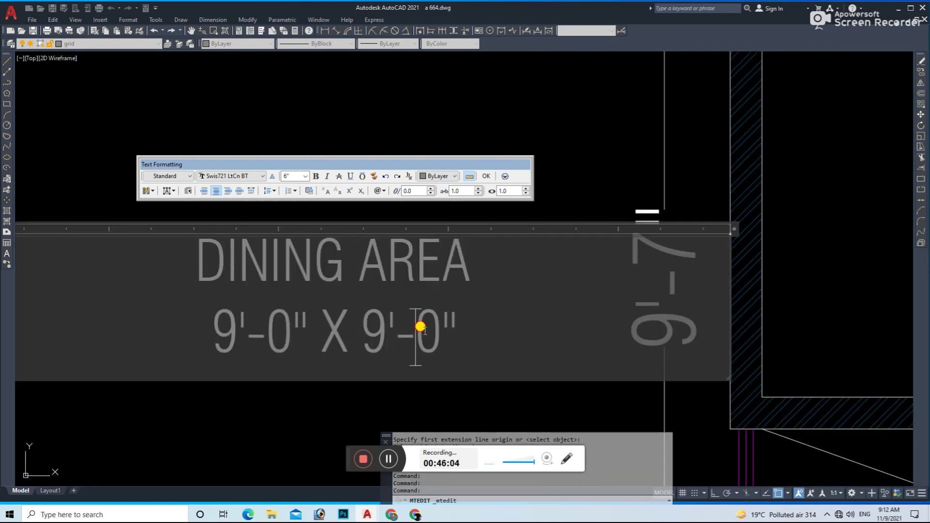
type("7")
left_click(394, 394)
- Review the plan and save the drawing
scroll(428, 290, "down", 4)
scroll(459, 191, "up", 3)
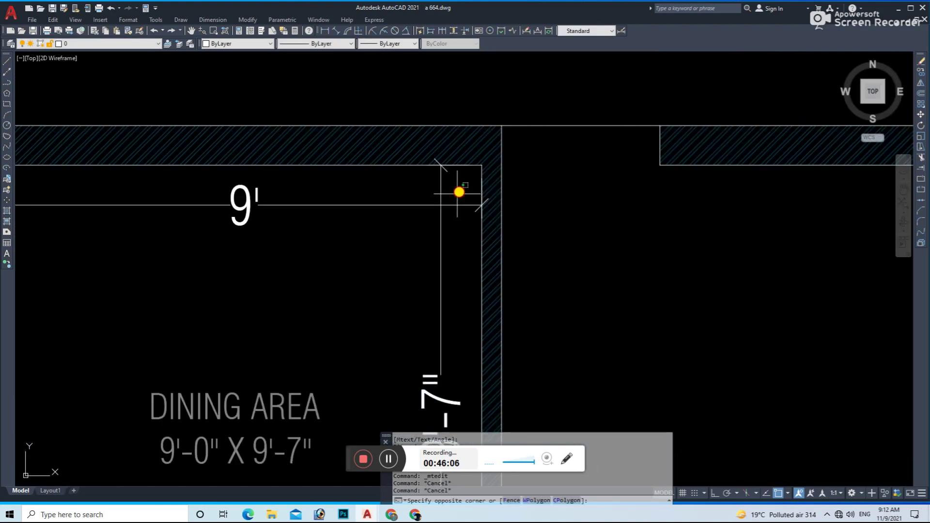
scroll(385, 233, "down", 4)
scroll(499, 291, "down", 2)
scroll(490, 336, "down", 2)
key("ctrl+s")
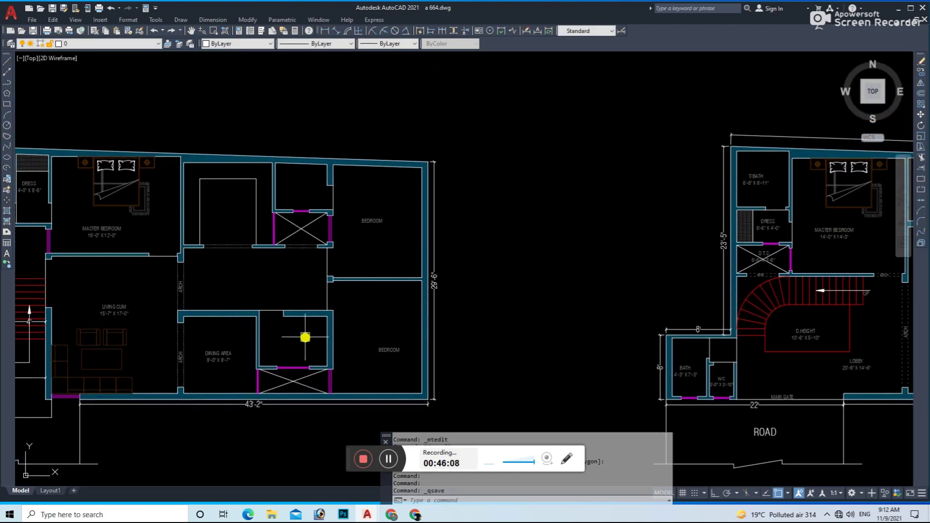
- Copy the O.T.S label into the shaft with CO and save the drawing
scroll(603, 251, "down", 3)
scroll(604, 251, "up", 7)
type("co")
key("Return")
left_click(575, 286)
scroll(602, 270, "down", 5)
scroll(290, 315, "up", 4)
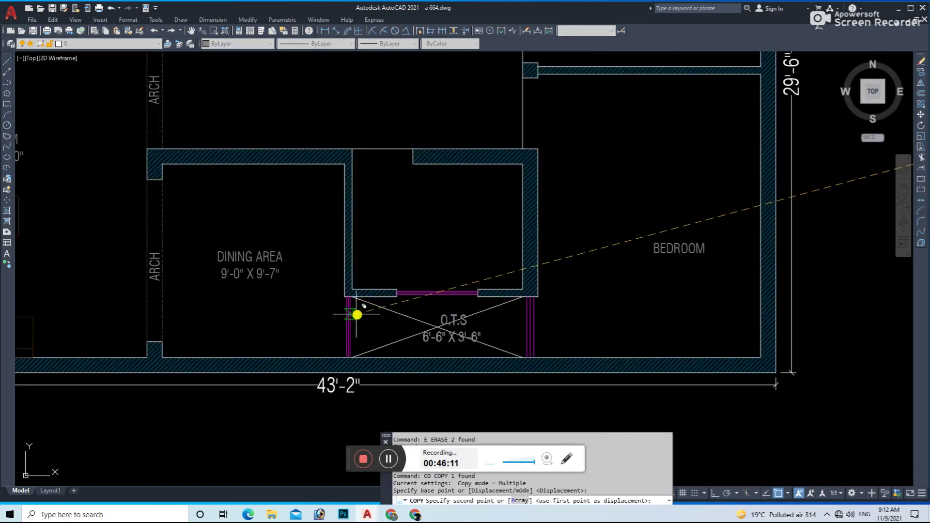
left_click(344, 324)
key("Escape")
key("ctrl+s")
- Measure the shaft width with an 8'-5" aligned dimension after a trial attempt
left_click(332, 30)
scroll(348, 296, "up", 2)
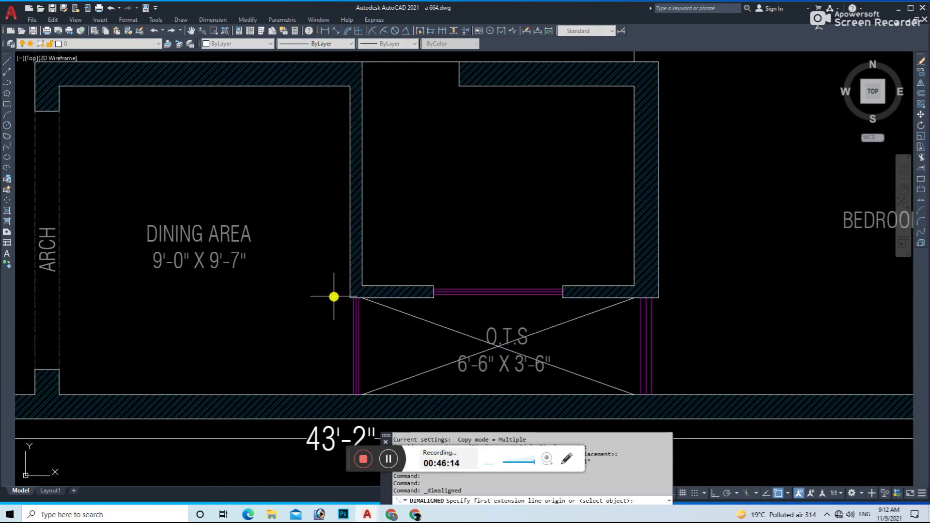
scroll(384, 301, "up", 1)
left_click(383, 299)
scroll(623, 307, "up", 3)
left_click(577, 280)
key("Escape")
key("Return")
left_click(568, 281)
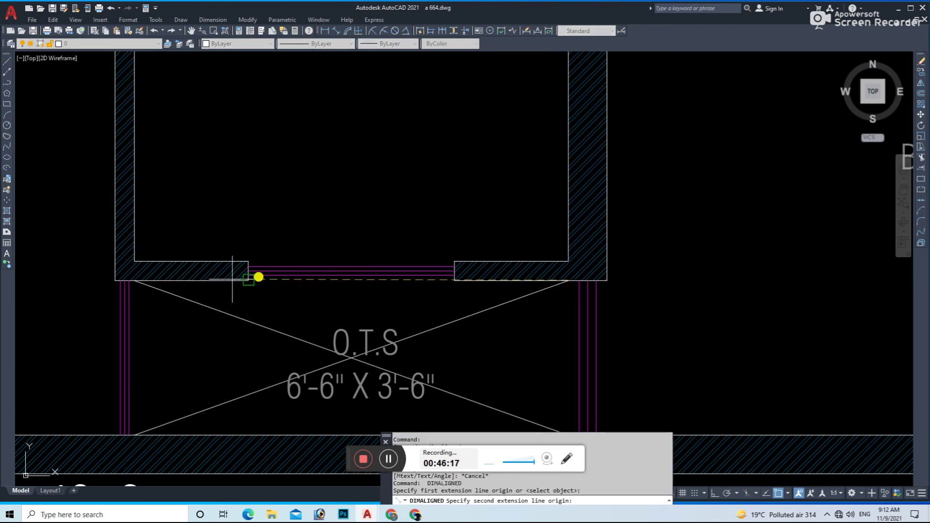
left_click(134, 281)
left_click(271, 225)
- Add a 3' aligned dimension across the shaft depth
key("Return")
left_click(509, 280)
middle_click_drag(503, 435, 474, 354)
left_click(475, 354)
left_click(494, 309)
key("Escape")
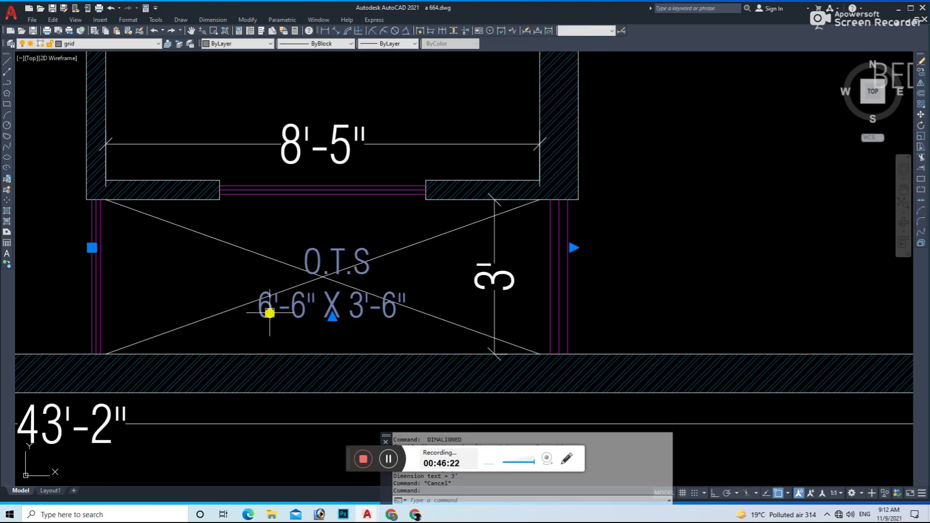
- Change the O.T.S label size to 8'-5" X 3'-0" and erase the helper dimensions
double_click(270, 307)
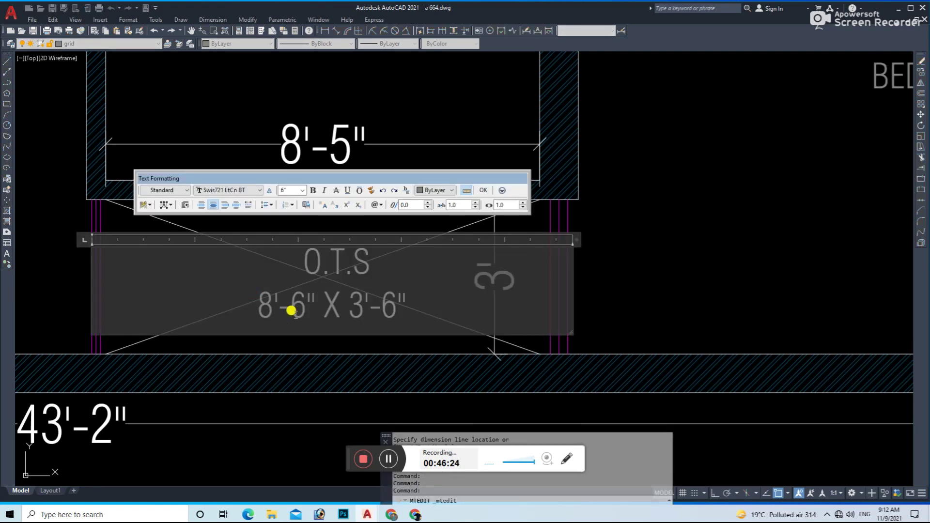
type("5")
middle_click_drag(329, 315, 343, 336)
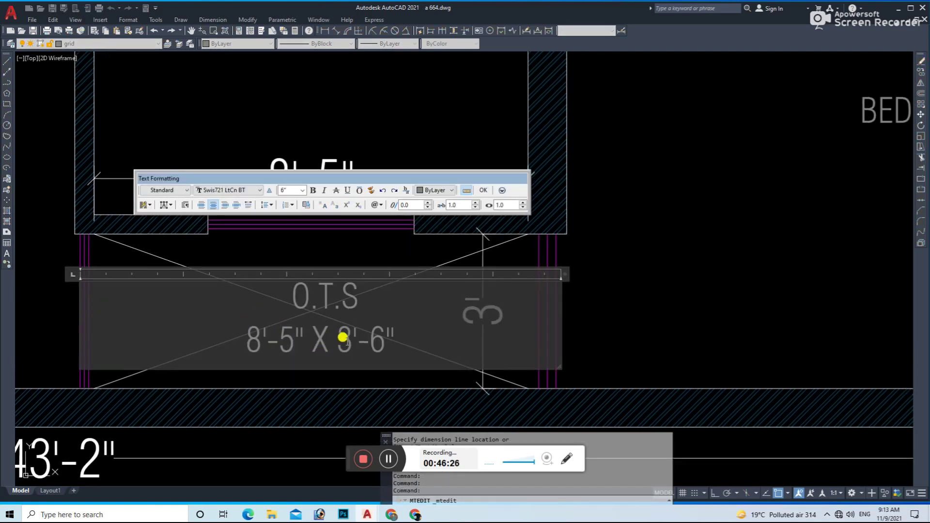
type("0")
left_click(483, 312)
key("e")
key("Return")
left_click(312, 183)
key("e")
key("Return")
scroll(309, 286, "down", 3)
- Copy the O.T.S label up into the room above
key("c")
key("o")
key("Return")
left_click(301, 295)
left_click(301, 228)
middle_click_drag(301, 228, 302, 344)
scroll(307, 262, "up", 2)
key("Escape")
scroll(307, 262, "up", 2)
- Rename the copied label from O.T.S to STORE
left_click(304, 238)
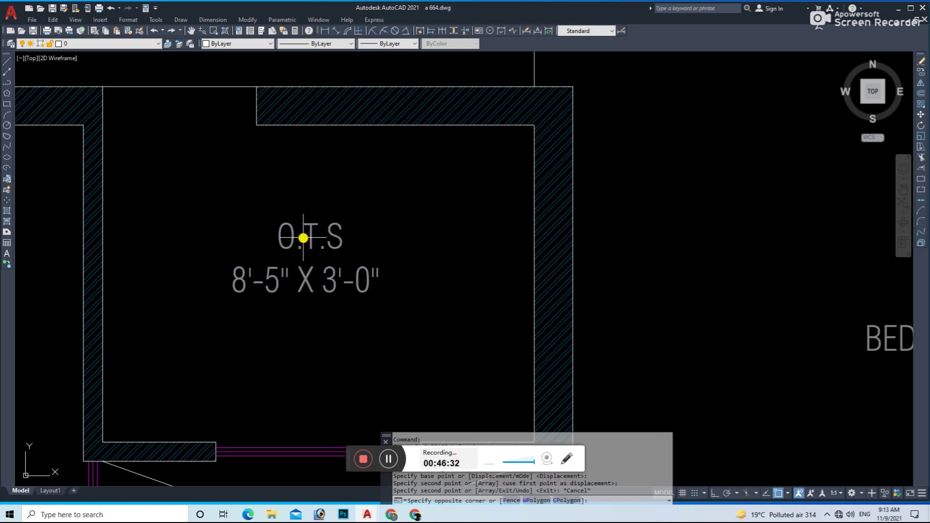
left_click(353, 240)
double_click(312, 238)
left_click_drag(311, 244, 269, 252)
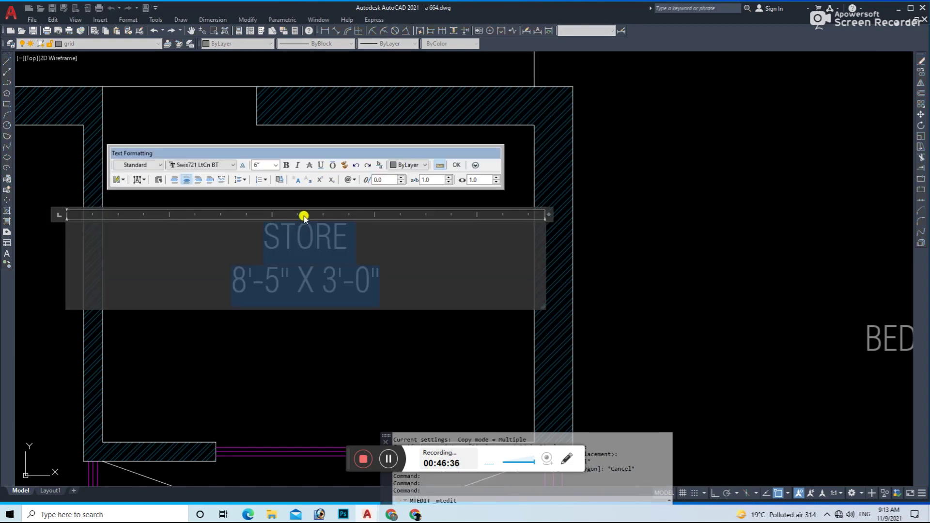
left_click(247, 341)
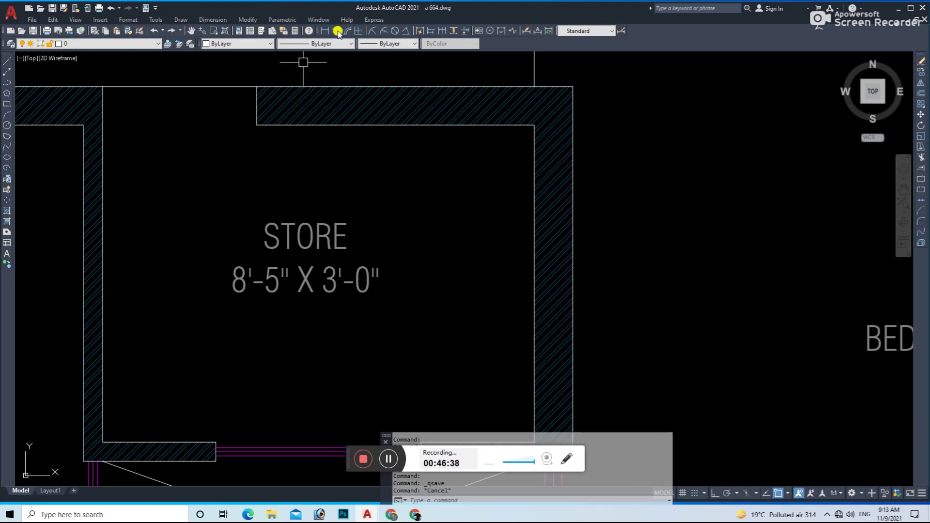
- Dimension the store with a 6'-2 1/2" depth and an 8'-5" width
left_click(338, 32)
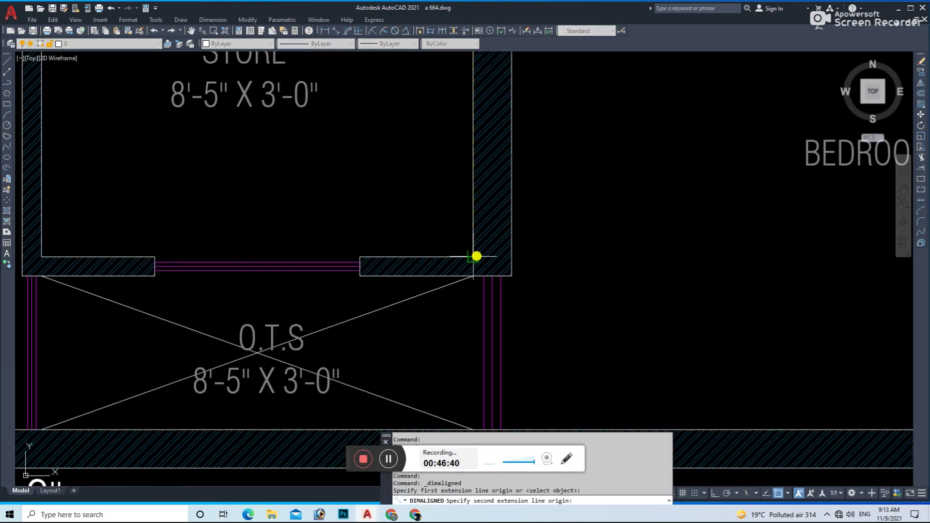
left_click(477, 256)
scroll(476, 256, "down", 3)
left_click(421, 235)
key("Return")
scroll(270, 241, "up", 2)
left_click(248, 237)
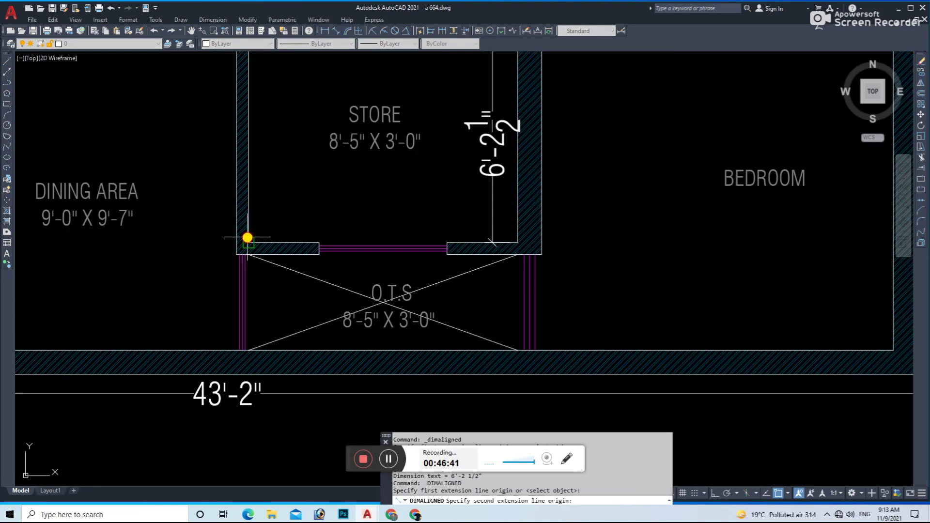
left_click(532, 234)
left_click(494, 208)
- Set the STORE label size to 8'-5" X 6'-2" and erase the helper dimensions
double_click(395, 141)
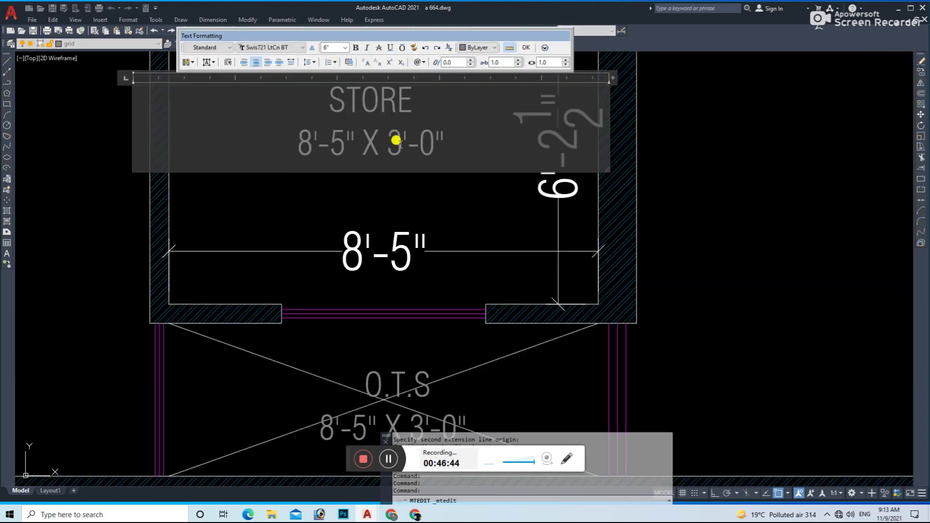
type("6")
double_click(419, 184)
type("2")
left_click(534, 268)
left_click(529, 304)
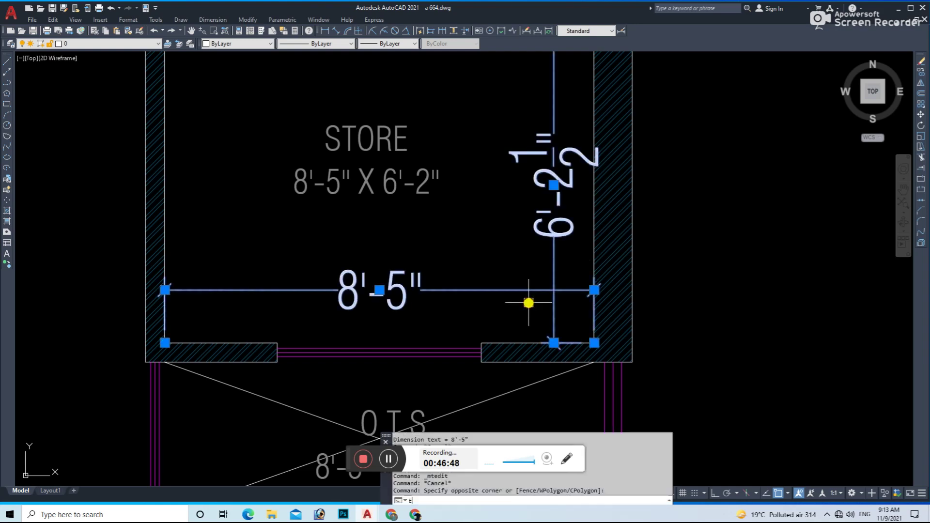
type("e")
key("Return")
scroll(493, 289, "down", 5)
type("co")
key("Return")
key("Escape")
scroll(499, 264, "down", 3)
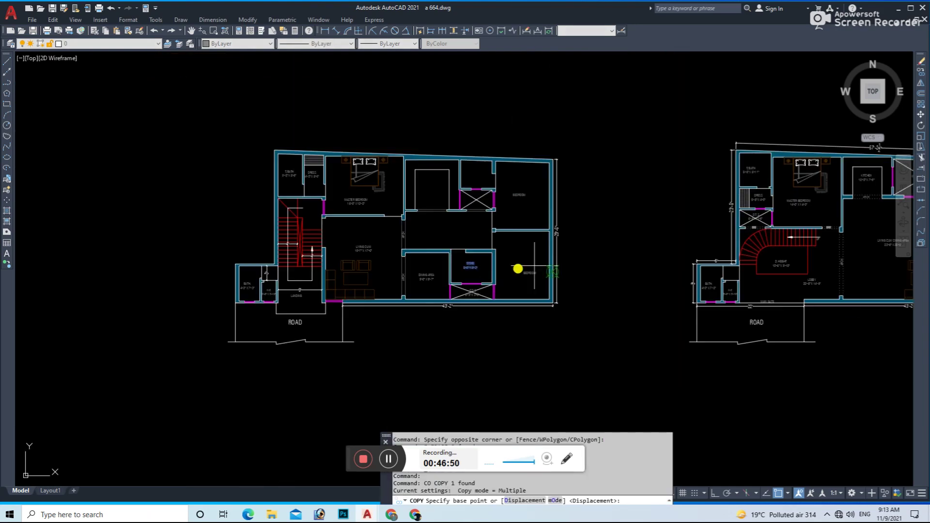
- Copy the KITCHEN label from the reference plan into this plan's kitchen
scroll(536, 300, "up", 2)
scroll(644, 237, "up", 3)
scroll(644, 238, "down", 3)
scroll(661, 252, "up", 3)
left_click(586, 264)
type("co")
key("Return")
left_click(586, 266)
scroll(585, 266, "down", 3)
scroll(380, 243, "up", 3)
scroll(145, 264, "up", 2)
left_click(146, 263)
scroll(146, 264, "up", 3)
scroll(149, 253, "up", 1)
key("Escape")
key("Escape")
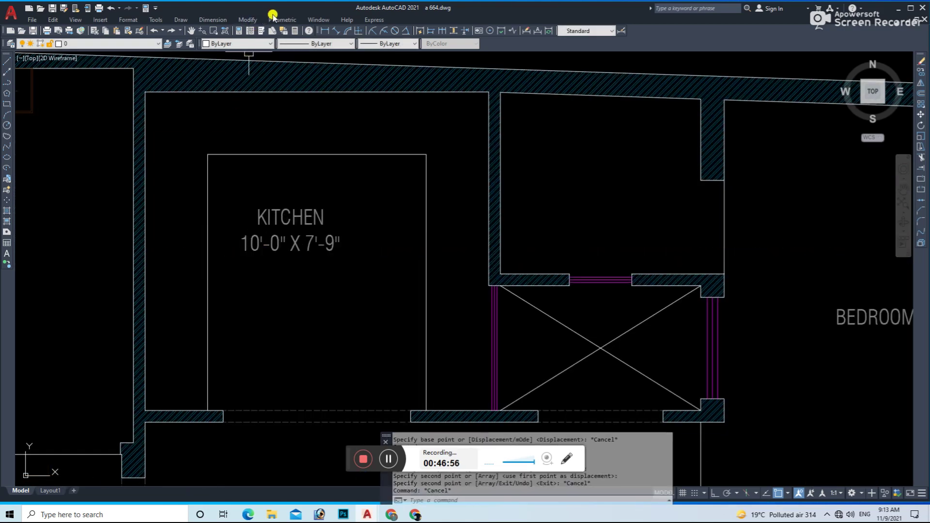
- Measure the kitchen with temporary dimensions: 11' wide and 10'-2 1/2" deep
left_click(342, 31)
scroll(295, 94, "up", 3)
left_click(293, 85)
left_click(270, 161)
scroll(244, 182, "down", 3)
scroll(245, 182, "up", 5)
key("Return")
key("Return")
left_click(222, 199)
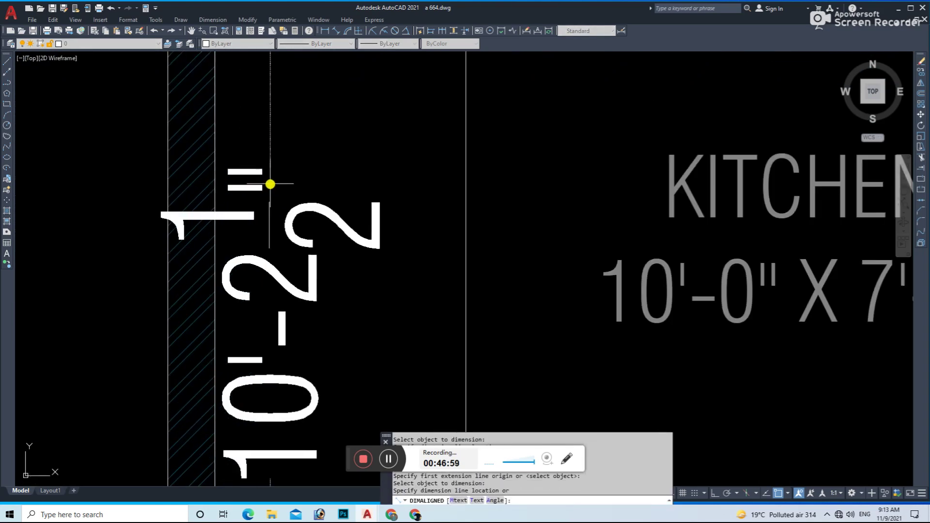
left_click(268, 183)
scroll(362, 199, "down", 3)
scroll(362, 198, "down", 3)
- Edit the KITCHEN label to read 11'-0" X 10'-2"
double_click(409, 211)
scroll(403, 228, "up", 3)
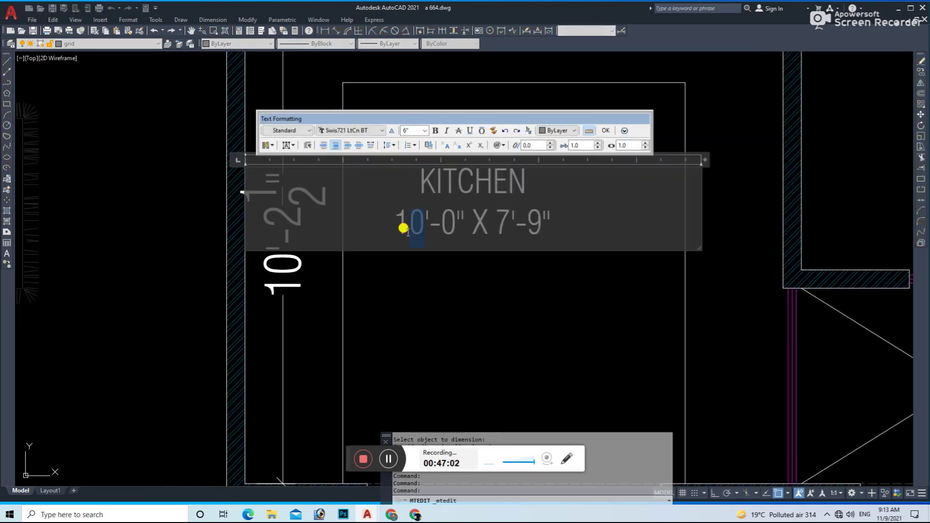
type("0")
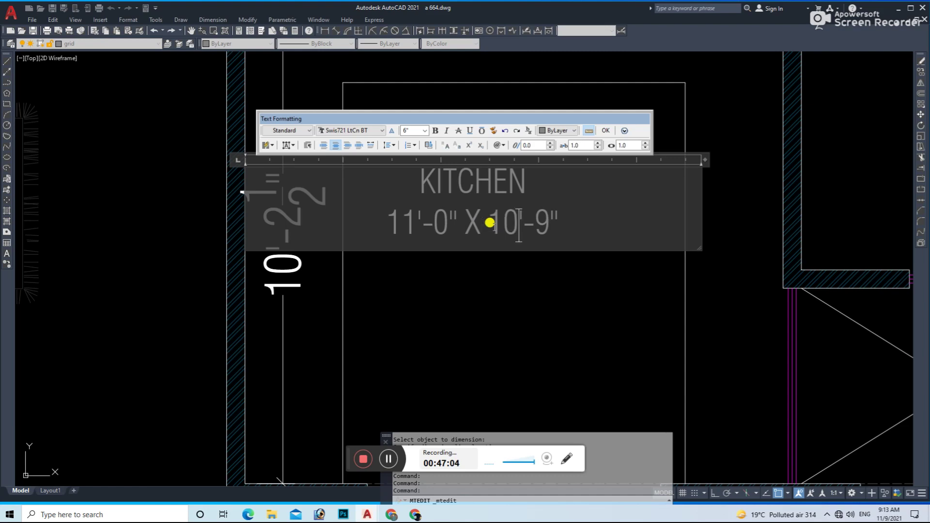
left_click(497, 288)
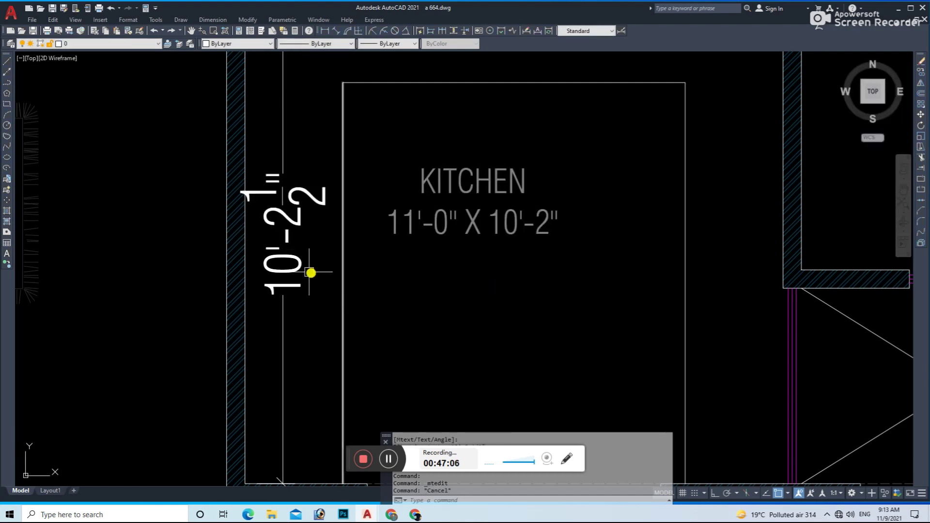
- Erase the two temporary kitchen dimensions and save the drawing
left_click(307, 270)
type("e")
key("Return")
scroll(321, 277, "down", 3)
left_click(352, 181)
key("Delete")
scroll(358, 242, "down", 3)
scroll(363, 289, "up", 2)
scroll(349, 217, "up", 1)
key("ctrl+s")
- Copy the kitchen label lower in the room and change its text to ARCH
type("co")
key("Return")
left_click(348, 186)
left_click(338, 231)
key("Escape")
double_click(338, 232)
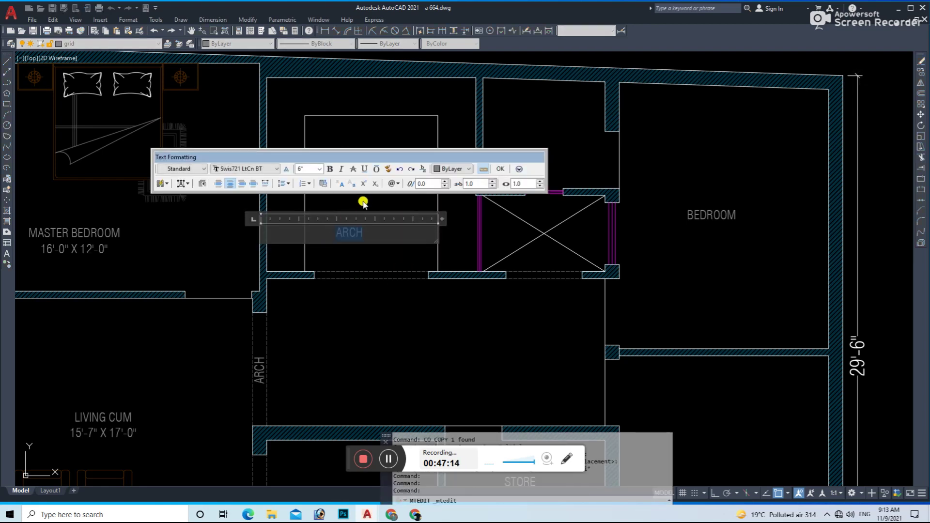
left_click(340, 255)
scroll(374, 213, "up", 3)
- Move the ARCH label onto the kitchen's wall opening
type("m")
key("Return")
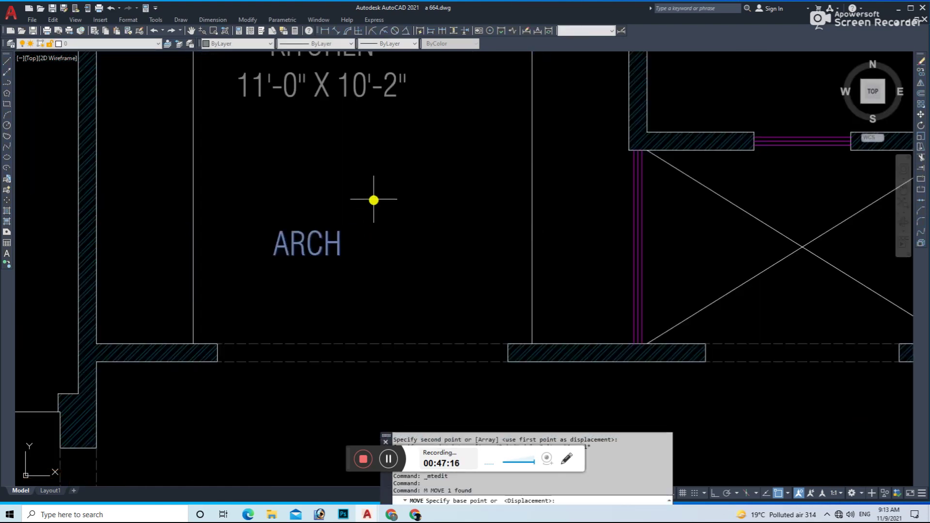
left_click(373, 208)
left_click(422, 312)
key("Escape")
- Scale the ARCH label down by a factor of 0.8
left_click(340, 356)
type("sc")
key("Return")
left_click(347, 355)
type(".8")
scroll(360, 346, "up", 2)
left_click(361, 345)
key("Return")
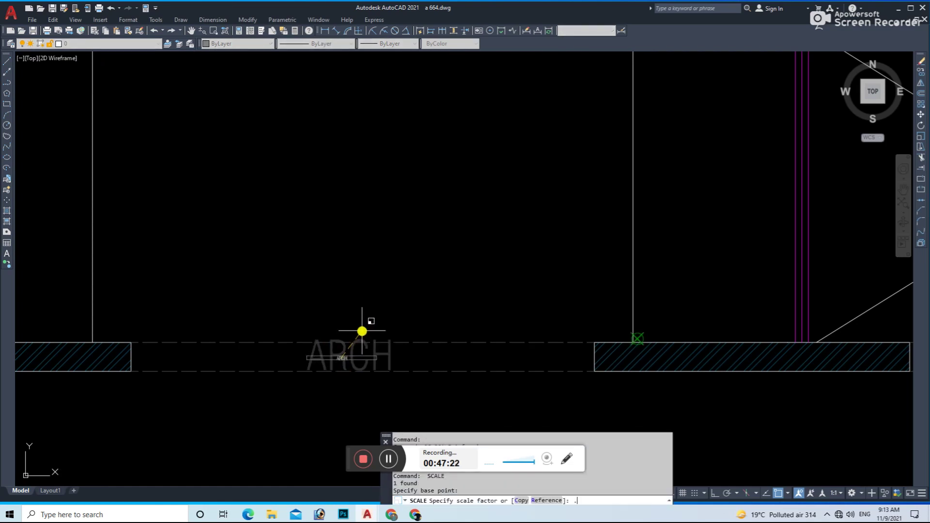
type("8")
key("Return")
- Center the ARCH label within the opening and save the drawing
left_click(363, 353)
type("m")
key("Return")
scroll(414, 267, "up", 1)
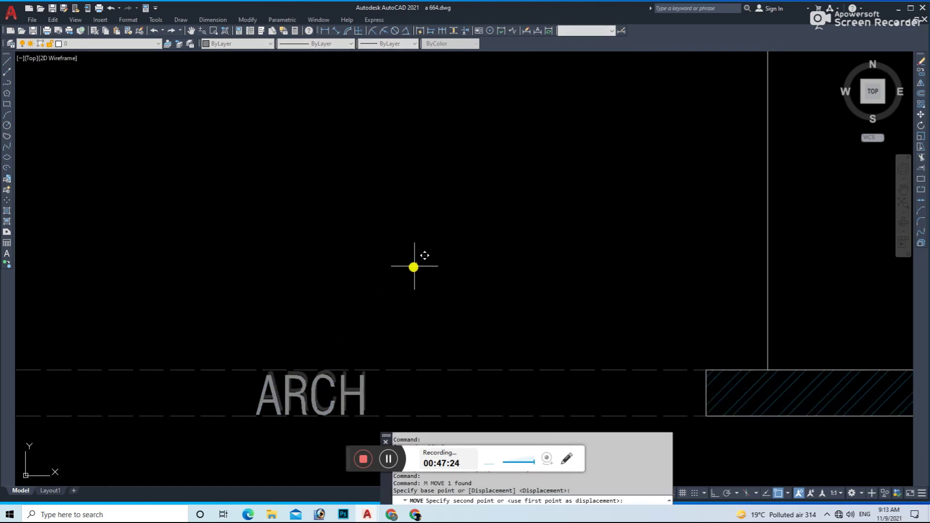
left_click(403, 262)
key("ctrl+s")
scroll(395, 252, "down", 2)
scroll(388, 245, "down", 3)
scroll(428, 243, "down", 2)
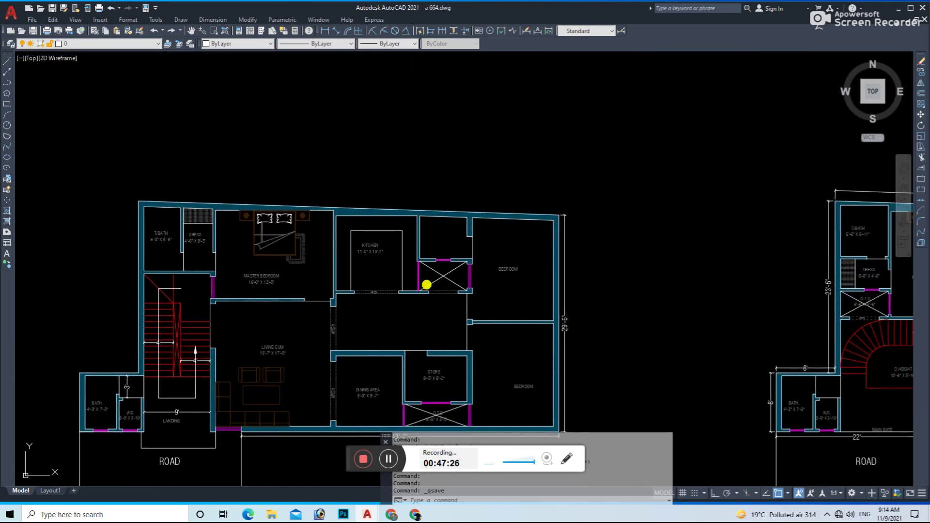
scroll(330, 352, "up", 2)
- Begin copying the STORE label
type("co")
key("Return")
left_click(326, 366)
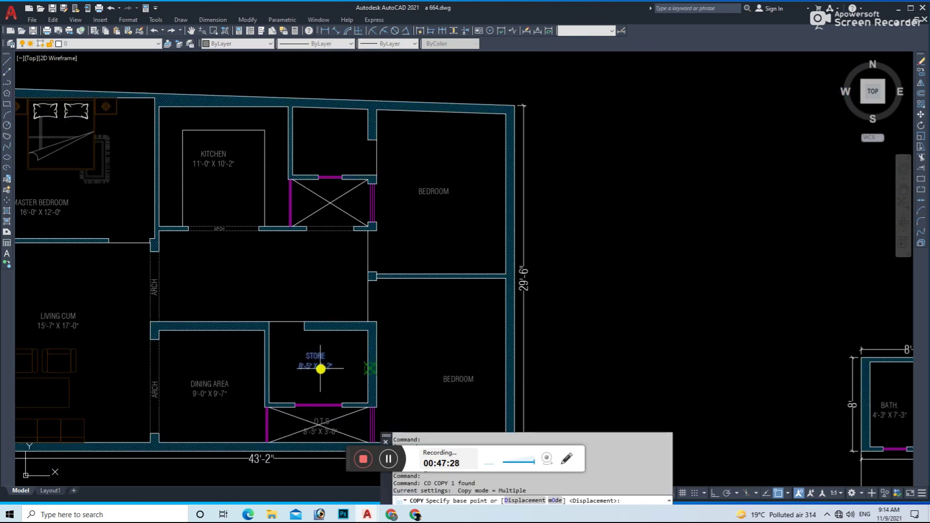
- Cancel the stray copy and measure the store with aligned dimensions: 6'-5" by 5'-9"
scroll(390, 288, "up", 2)
scroll(419, 230, "up", 2)
key("Escape")
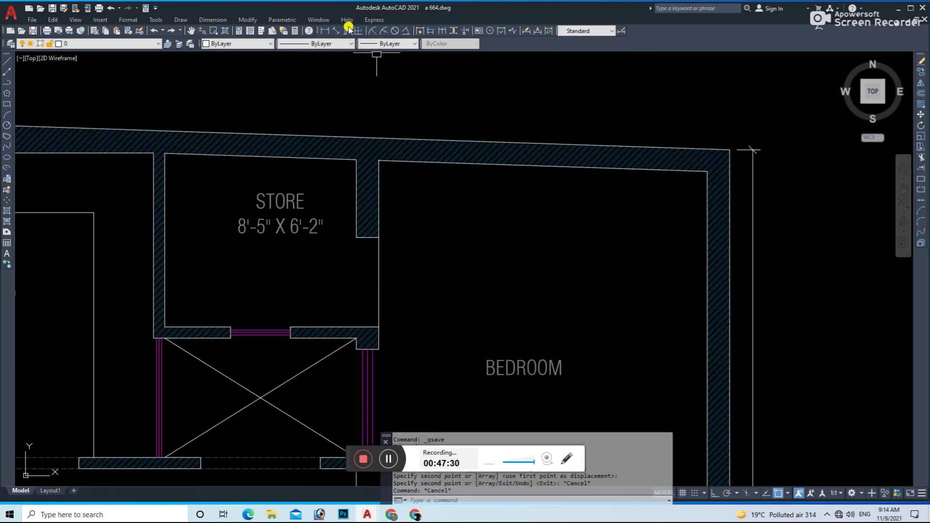
left_click(335, 30)
left_click(165, 153)
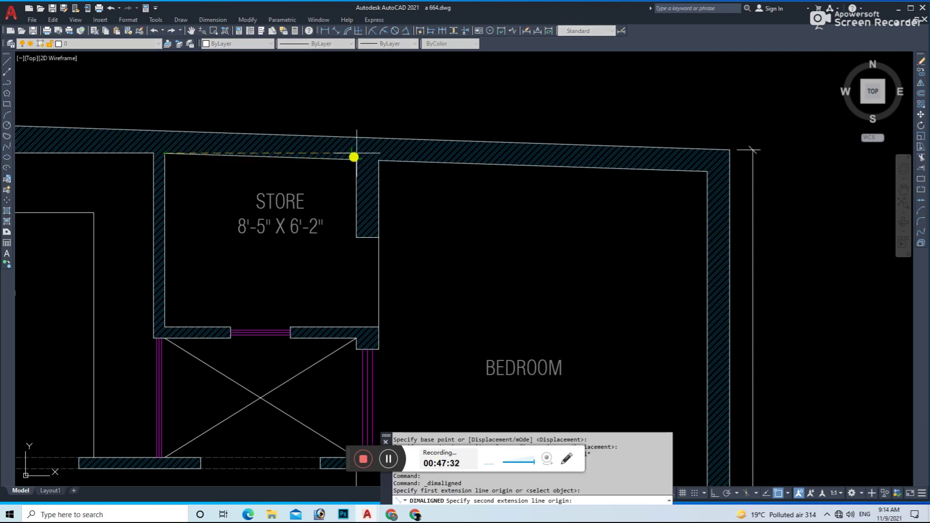
left_click(355, 161)
left_click(339, 177)
key("Return")
left_click(214, 156)
left_click(221, 336)
left_click(193, 280)
- Correct the store label's size text to 6'-5" X 5'-9"
scroll(240, 220, "up", 2)
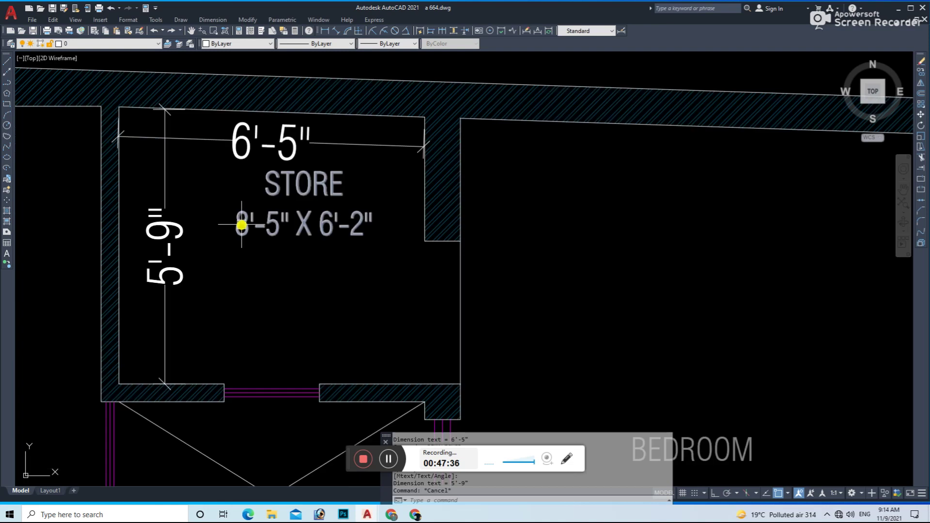
double_click(227, 227)
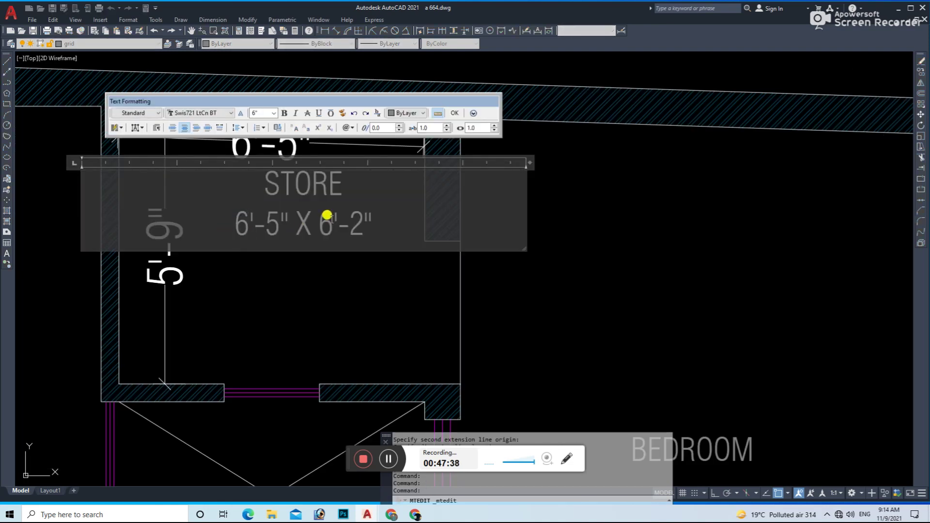
type("5")
type("9")
left_click(191, 216)
key("e")
key("Return")
- Erase the temporary store dimensions and save the drawing
left_click(235, 152)
key("e")
key("Return")
scroll(380, 233, "down", 3)
scroll(381, 232, "down", 5)
scroll(457, 263, "up", 2)
scroll(557, 272, "down", 1)
scroll(682, 256, "down", 2)
key("ctrl+s")
- Copy the WASHING AREA / O.T.S label from the reference plan into the washing area
scroll(682, 255, "up", 6)
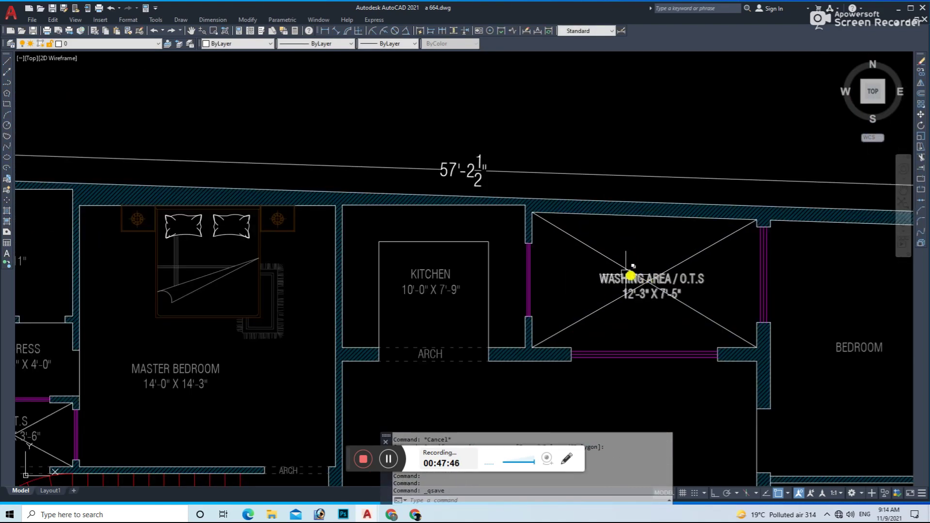
left_click(630, 275)
type("co")
key("Return")
left_click(596, 291)
scroll(644, 243, "down", 8)
scroll(427, 278, "up", 5)
scroll(422, 263, "up", 3)
left_click(461, 234)
key("Escape")
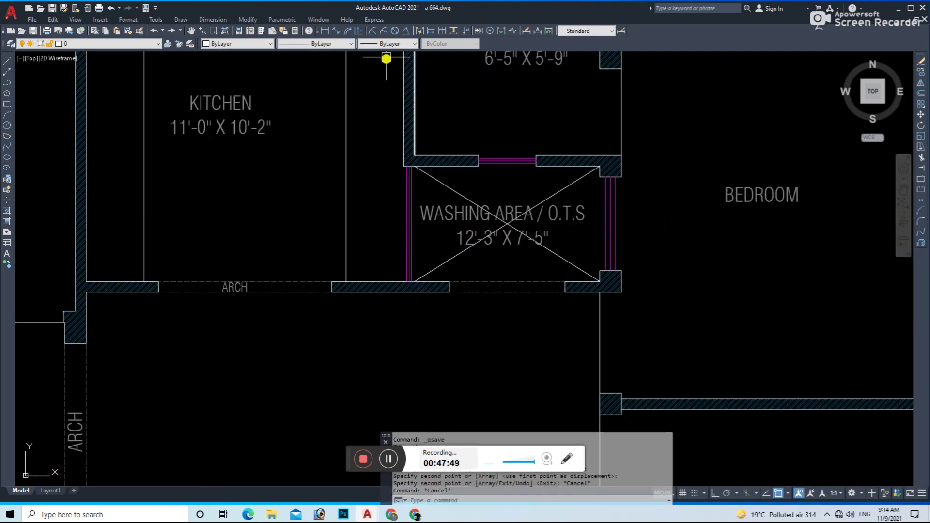
- Measure the washing area with aligned dimensions: 6'-5" wide and 4' deep
left_click(343, 30)
left_click(415, 166)
left_click(601, 166)
left_click(599, 132)
key("Return")
left_click(602, 292)
left_click(634, 222)
- Edit the washing area label's size to read 6'-5" X 4'-0"
double_click(461, 238)
left_click_drag(466, 233, 435, 234)
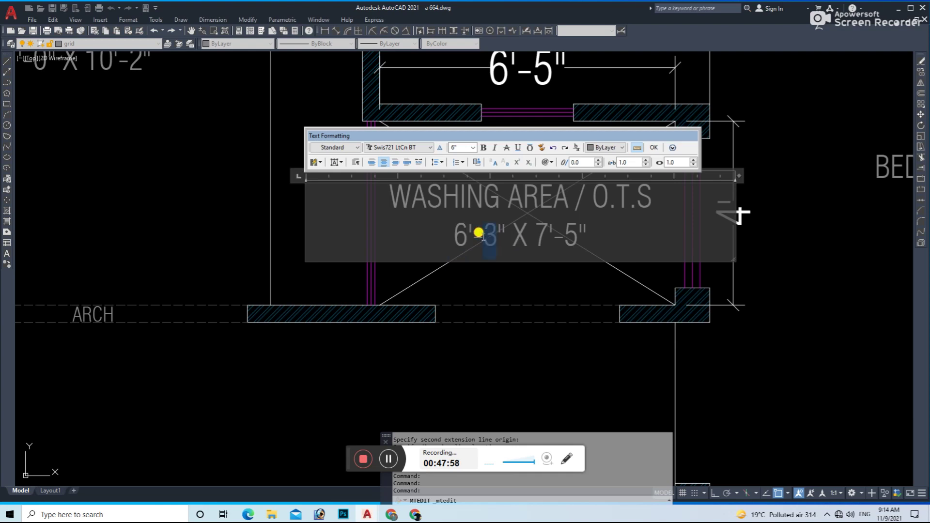
scroll(522, 246, "up", 2)
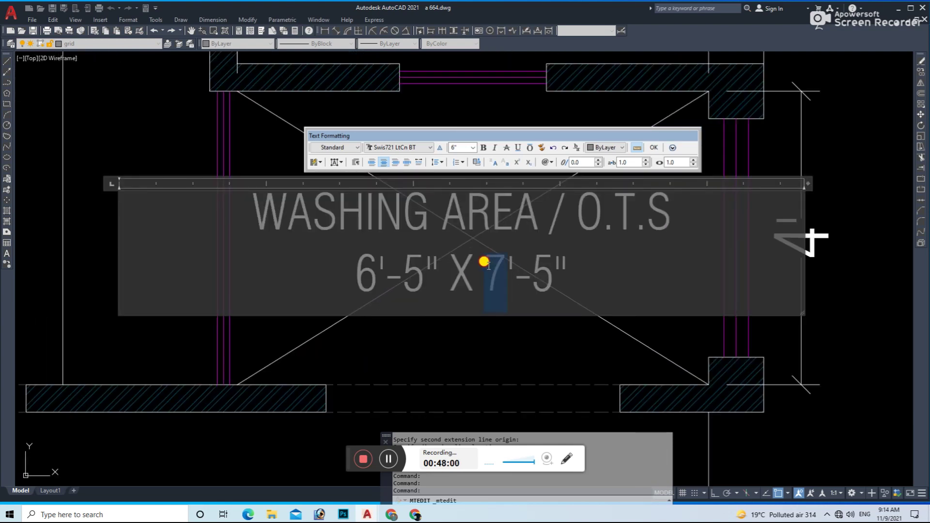
type("0")
left_click(531, 327)
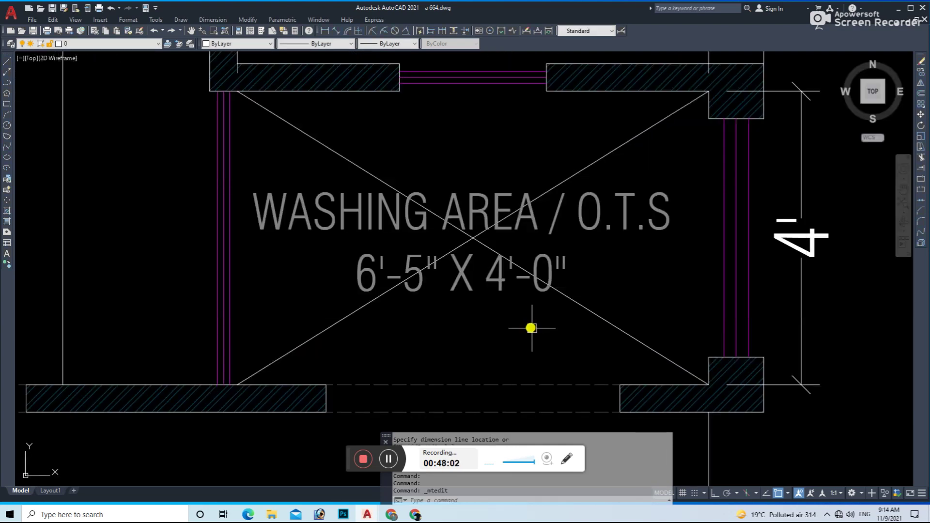
- Erase the temporary 4' and 6'-5" washing area dimensions
left_click(787, 237)
key("e")
key("Return")
scroll(756, 276, "down", 4)
left_click(623, 189)
key("e")
key("Return")
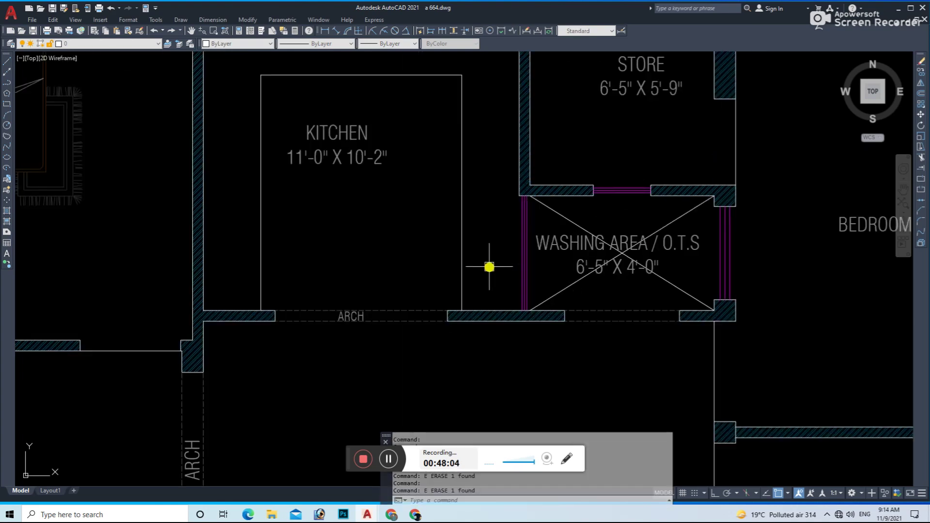
scroll(344, 319, "up", 4)
left_click(344, 319)
- Copy the ARCH label to the washing-area opening and save the drawing
type("co")
key("Return")
left_click(344, 318)
scroll(344, 318, "down", 3)
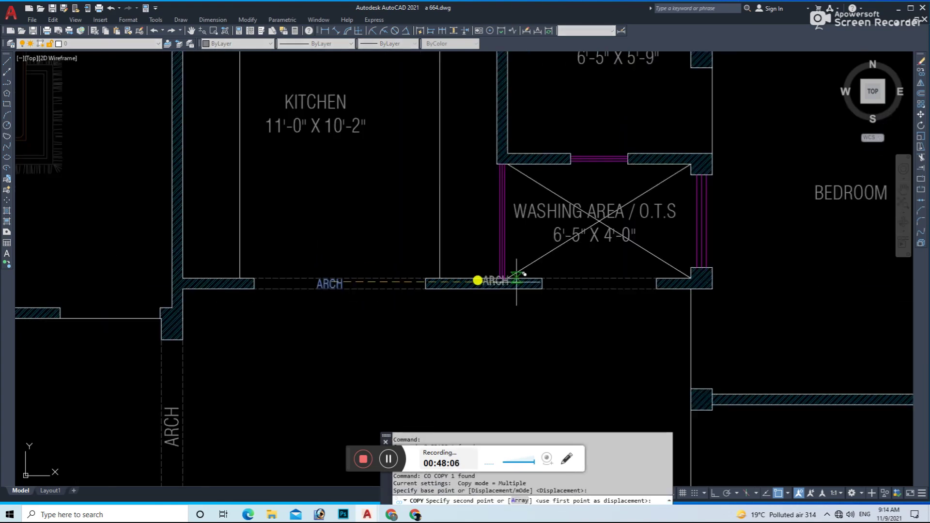
scroll(481, 278, "up", 3)
left_click(461, 270)
key("Escape")
scroll(533, 266, "down", 3)
scroll(568, 262, "down", 2)
key("ctrl+s")
left_click(605, 289)
scroll(572, 276, "down", 2)
scroll(536, 268, "down", 2)
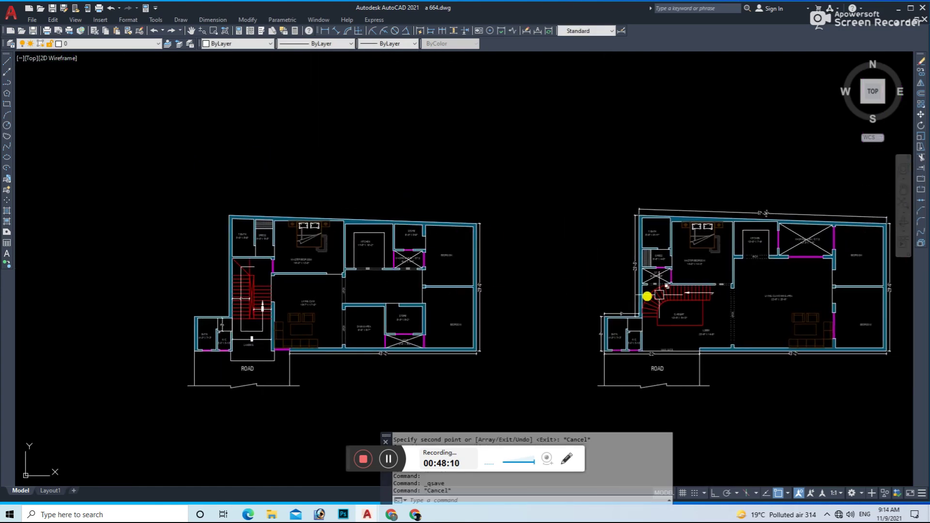
scroll(339, 303, "up", 4)
- Copy the LIVING CUM label into the central space
left_click(250, 309)
type("co")
key("Return")
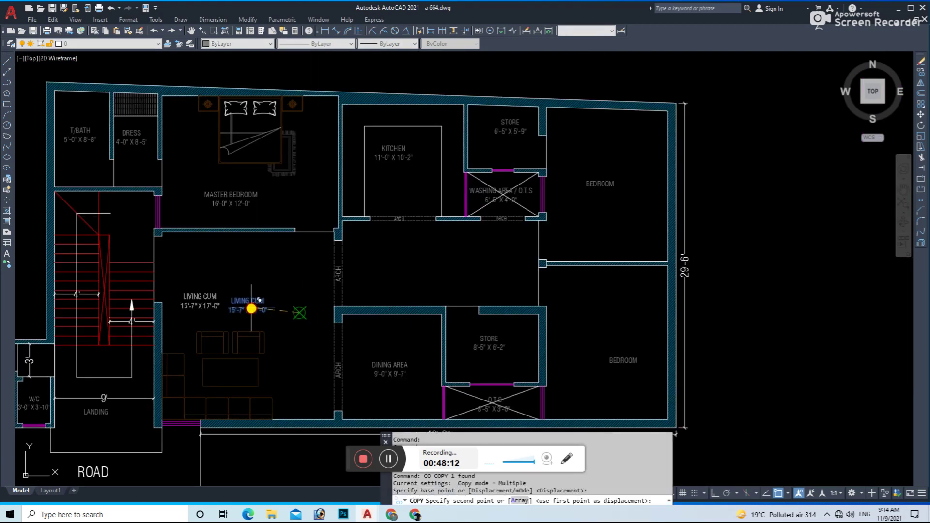
left_click(435, 269)
key("Escape")
- Add a 7'-9" aligned dimension across the passage between the wall corners
left_click(336, 31)
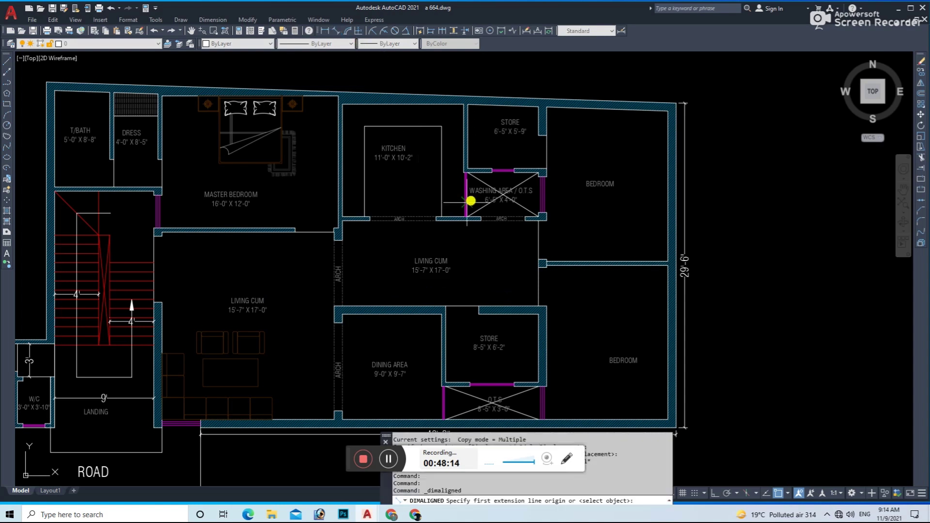
scroll(492, 213, "up", 2)
left_click(492, 213)
left_click(492, 360)
left_click(479, 315)
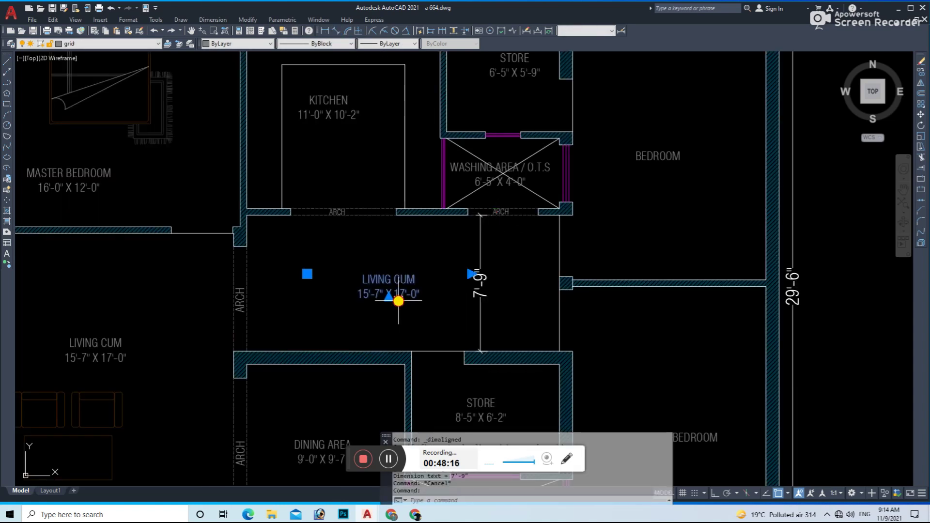
- Retype the copied label as PASSAGE 7'-9" WIDE and save the drawing
double_click(387, 293)
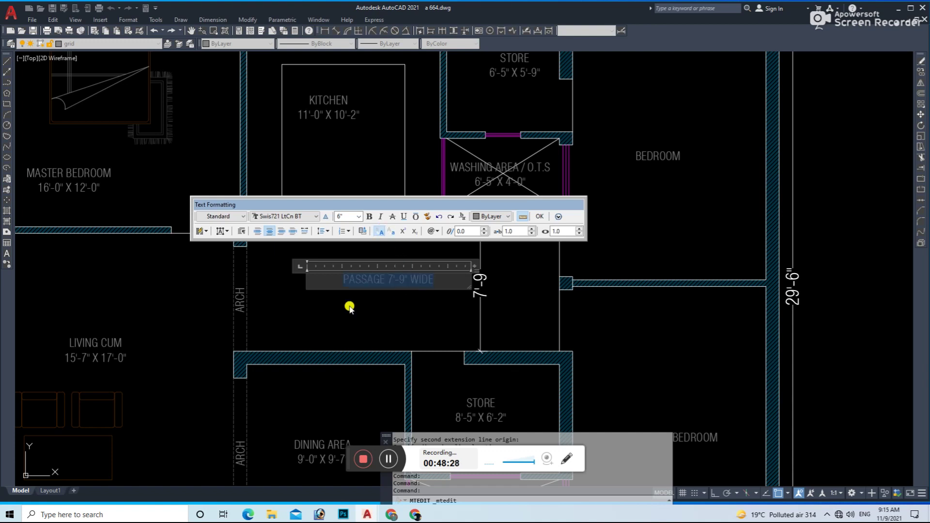
key("Escape")
key("ctrl+s")
scroll(467, 296, "down", 4)
scroll(467, 294, "down", 3)
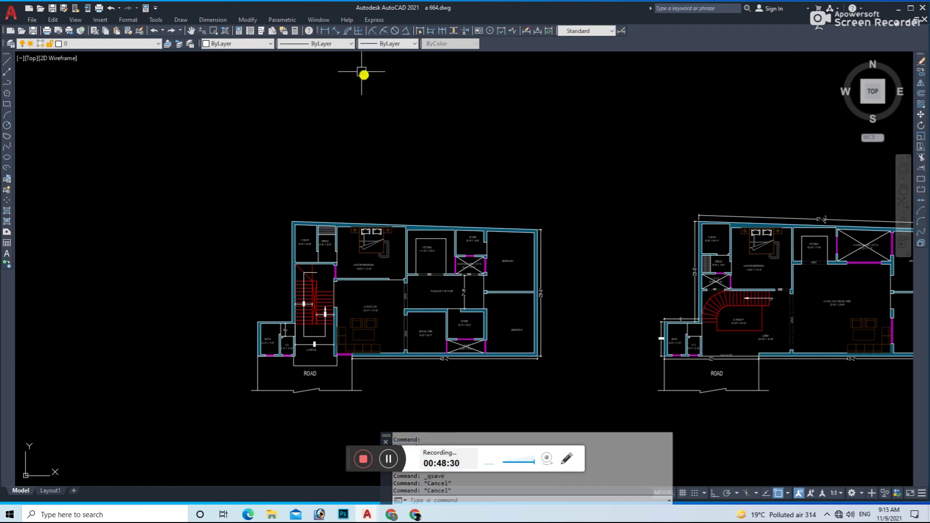
left_click(335, 31)
scroll(293, 241, "up", 4)
- Dimension the plan's overall top length as 57'-2 1/2"
left_click(291, 198)
middle_click_drag(814, 247, 692, 247)
scroll(576, 241, "up", 2)
scroll(509, 231, "up", 3)
left_click(516, 241)
scroll(511, 246, "down", 5)
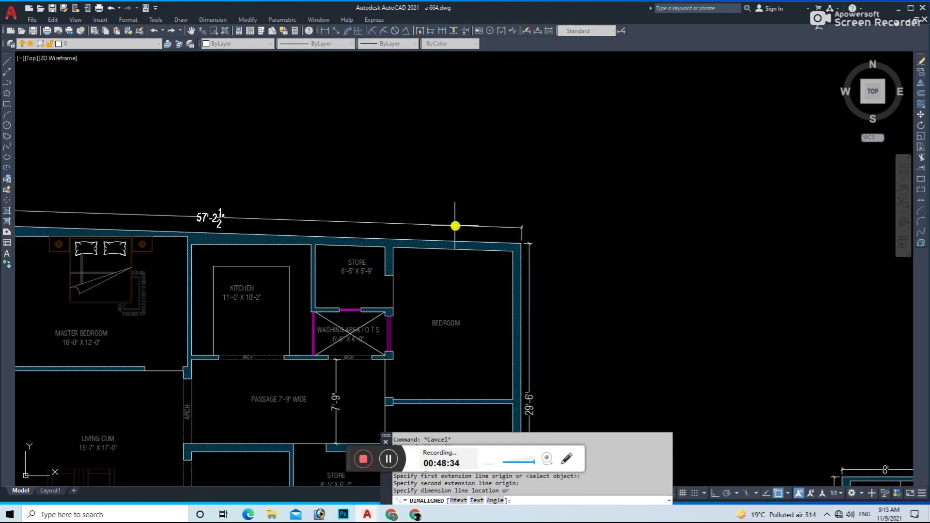
left_click(461, 214)
- Add the 23'-5" aligned dimension along the plan's left outer wall
middle_click_drag(208, 268, 615, 248)
left_click(298, 206)
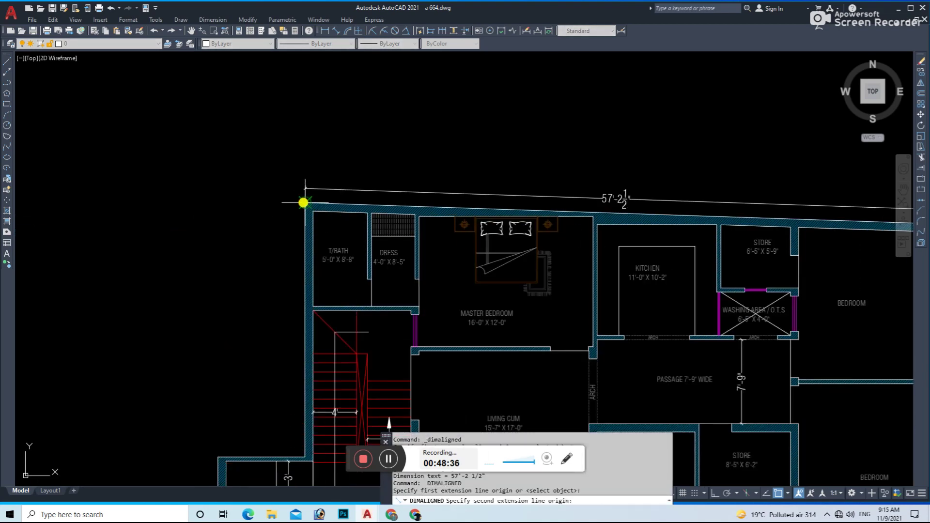
scroll(301, 197, "up", 5)
key("Escape")
key("Return")
left_click(307, 202)
scroll(320, 272, "down", 5)
scroll(333, 434, "up", 5)
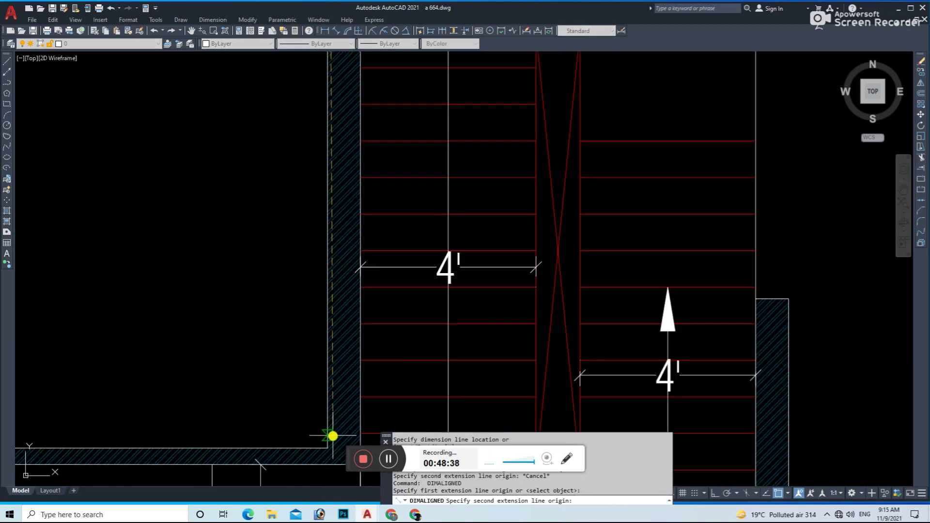
left_click(328, 446)
scroll(328, 444, "down", 5)
left_click(297, 380)
- Add 8' dimensions above and to the left of the bath
key("Return")
scroll(179, 404, "up", 5)
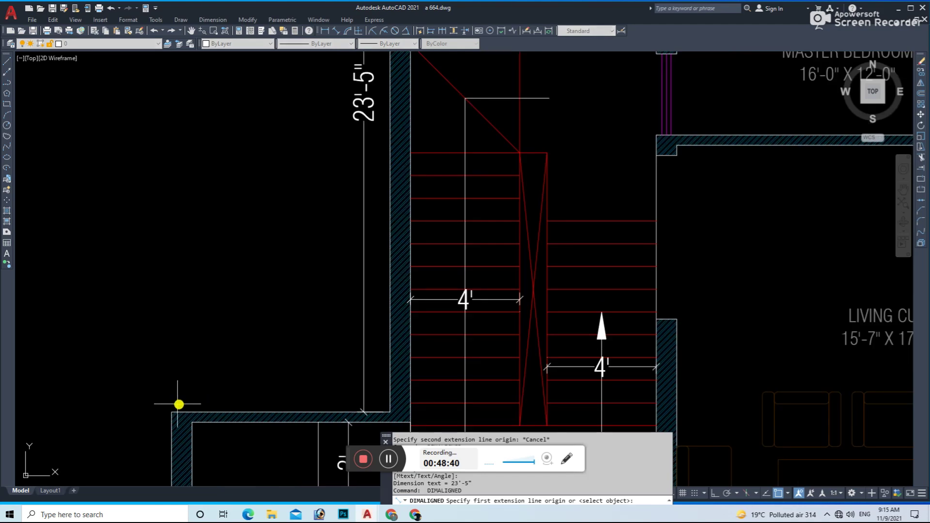
left_click(165, 415)
scroll(293, 409, "up", 5)
left_click(533, 416)
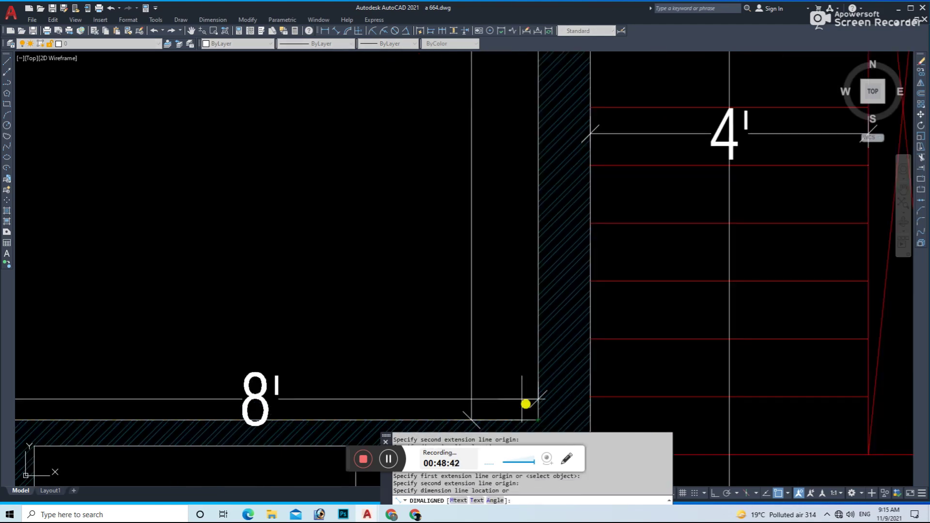
scroll(490, 387, "down", 5)
middle_click_drag(377, 370, 371, 342)
left_click(362, 359)
key("Return")
middle_click_drag(289, 376, 303, 268)
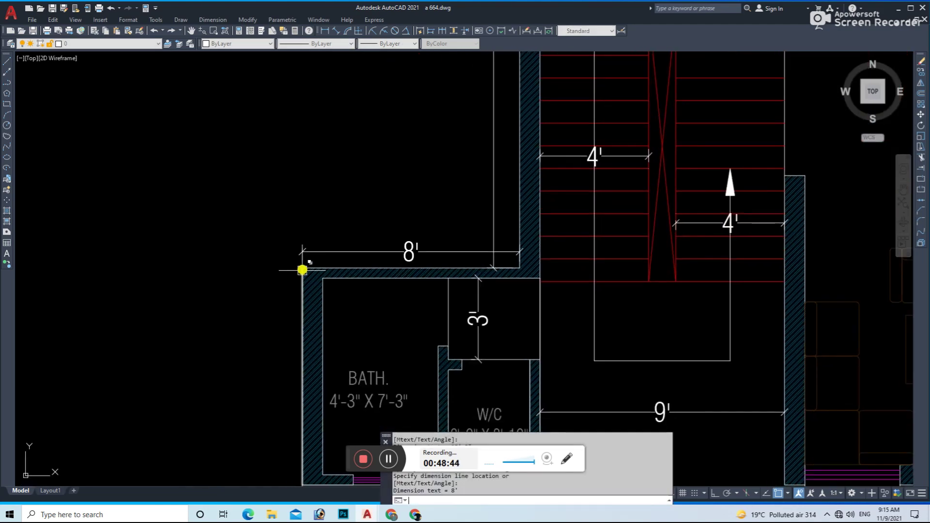
scroll(301, 268, "down", 4)
scroll(310, 383, "up", 4)
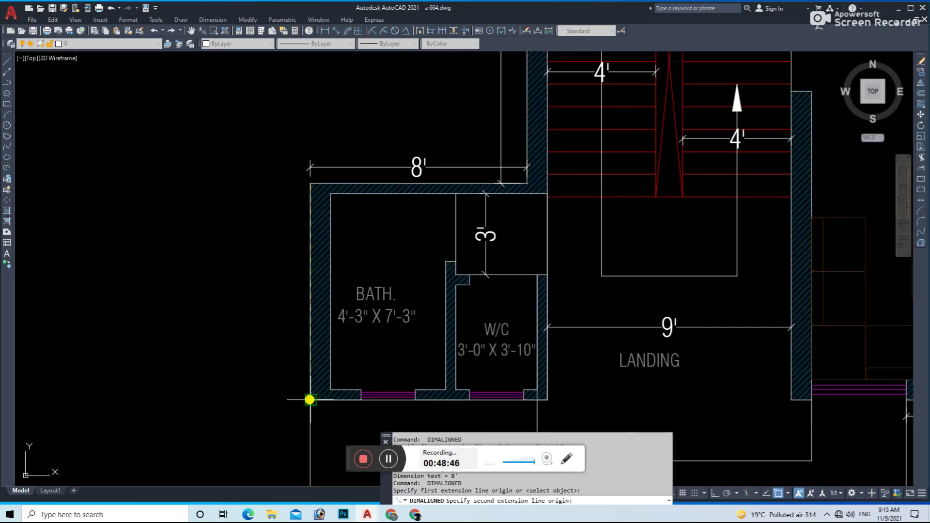
left_click(310, 400)
- Add an 8'-9" dimension running beneath the bath and W/C
key("Return")
left_click(310, 400)
scroll(499, 405, "up", 2)
left_click(562, 401)
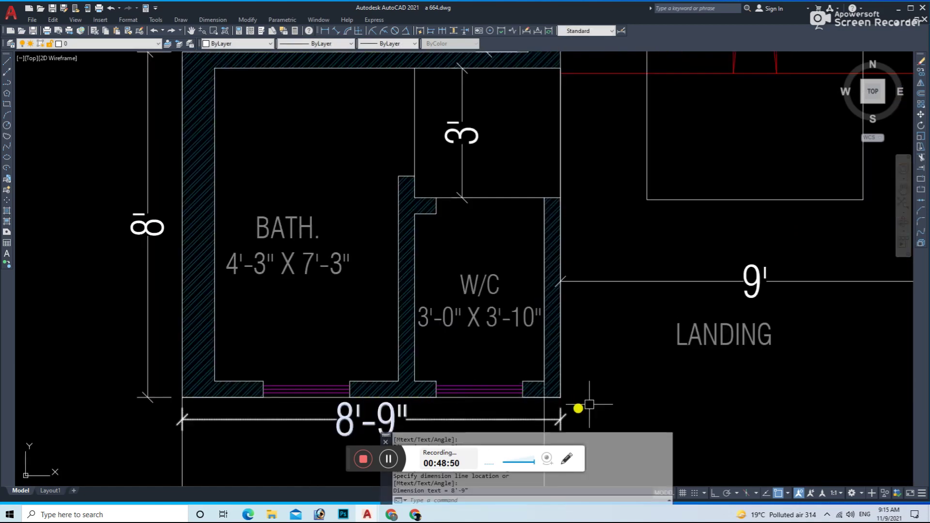
scroll(581, 409, "down", 2)
middle_click_drag(581, 410, 301, 233)
scroll(301, 233, "down", 3)
- Dimension the landing opening as 4'-3" and save the drawing
key("Return")
scroll(359, 279, "up", 5)
left_click(349, 286)
left_click(532, 286)
left_click(533, 310)
key("Escape")
scroll(503, 268, "down", 2)
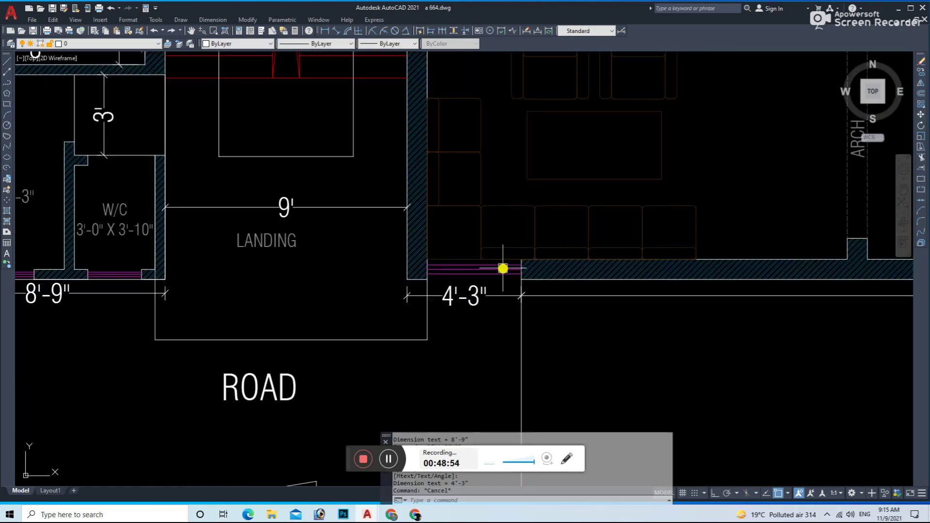
scroll(503, 268, "down", 5)
key("ctrl+s")
- Start copying the reference stair's UP arrow, picking its base point
mouse_move(506, 292)
middle_mouse_down()
mouse_move(442, 368)
mouse_move(448, 306)
mouse_move(468, 349)
middle_mouse_up()
scroll(436, 369, "up", 1)
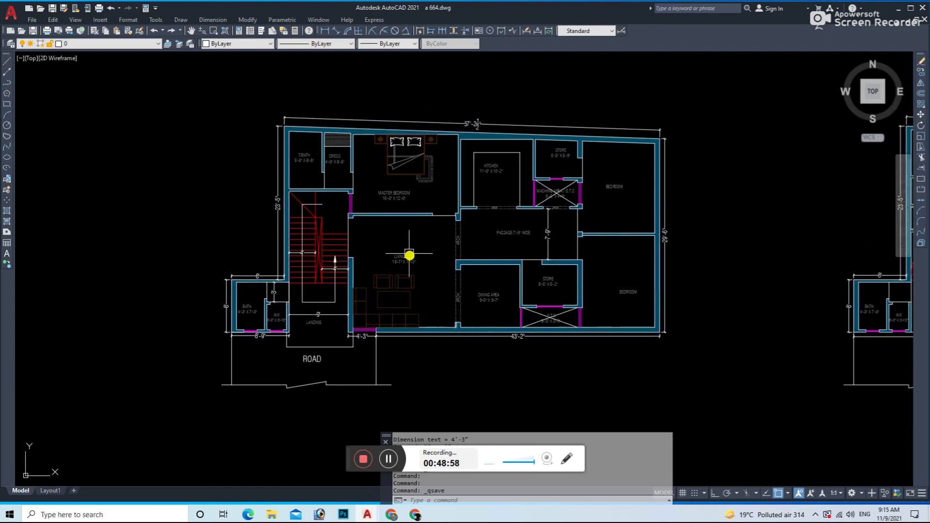
middle_click_drag(423, 271, 438, 311)
scroll(438, 312, "down", 3)
scroll(799, 276, "up", 6)
left_click(777, 243)
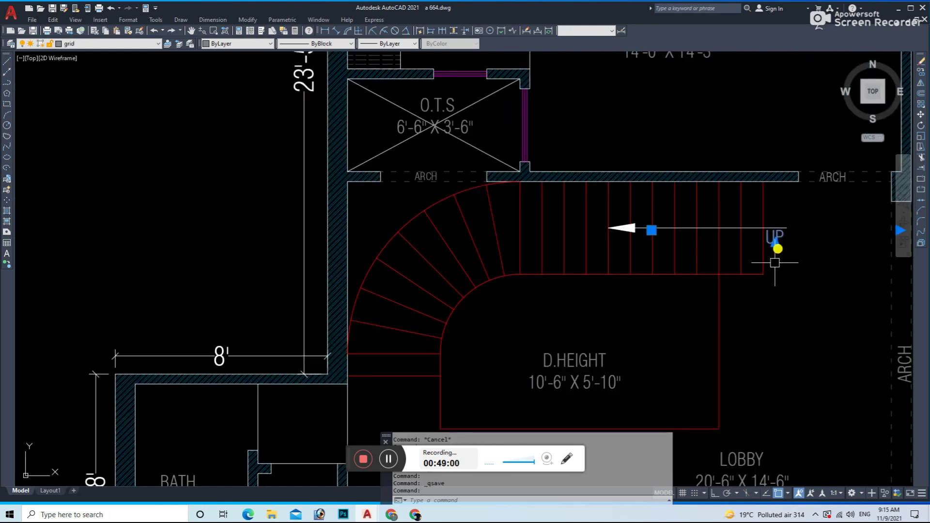
type("co")
key("Return")
left_click(772, 257)
scroll(772, 257, "down", 5)
scroll(404, 310, "up", 3)
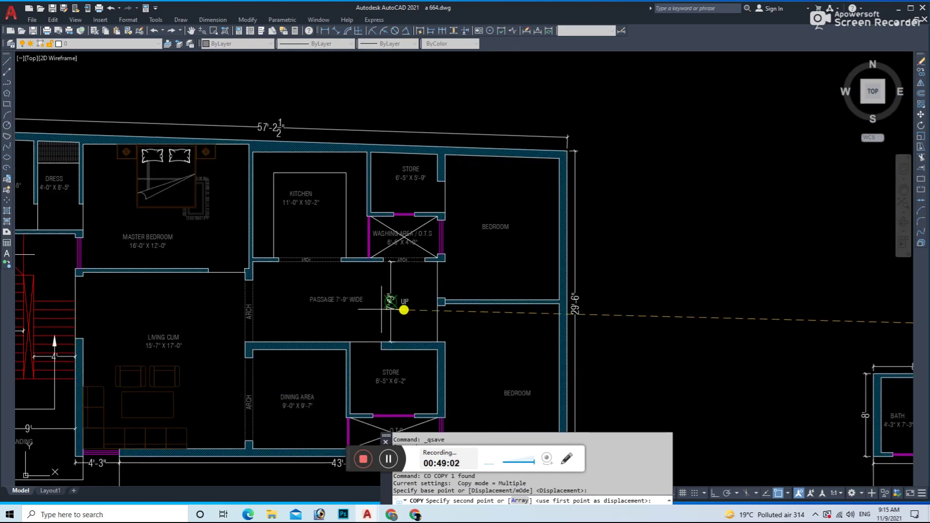